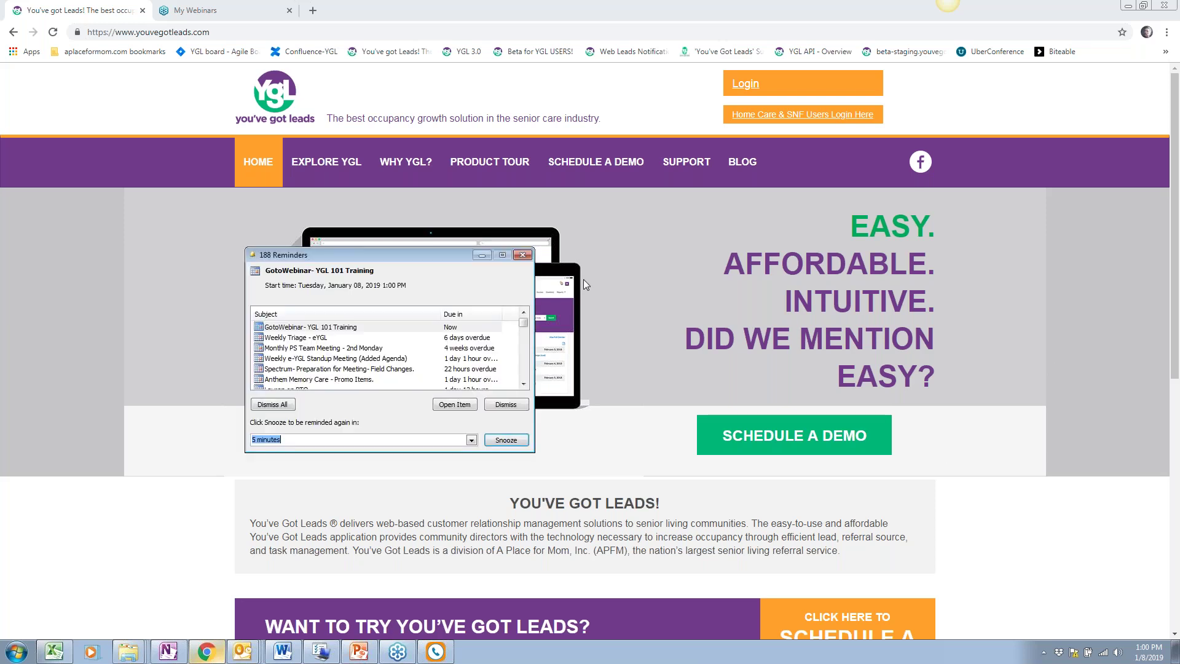
Dismiss the Outlook Reminders pop-up covering the youvegotleads.com homepage
click(522, 255)
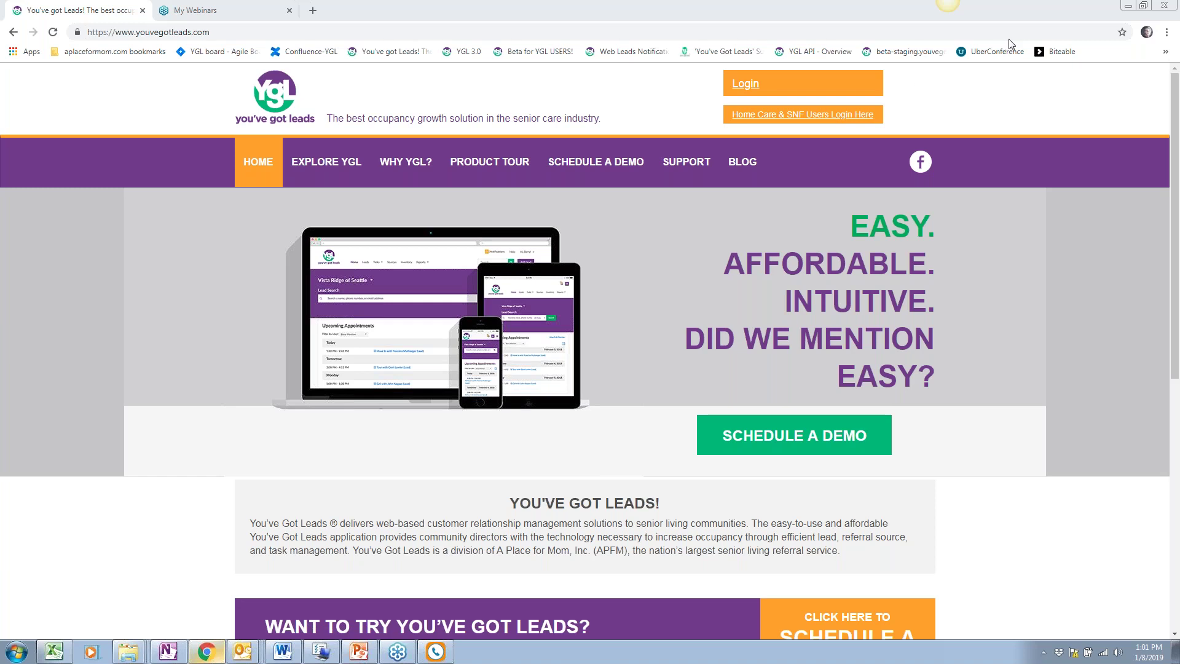
Load crm.youvegotleads.com/login with the saved username and password prefilled
click(746, 84)
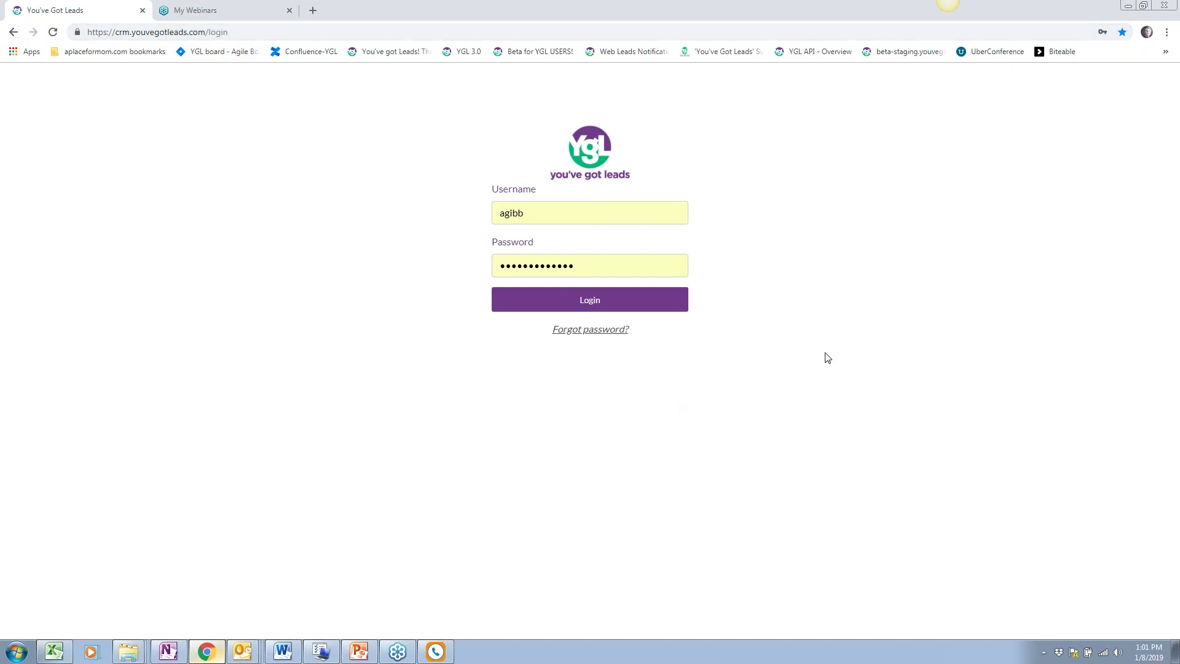
drag(233, 32, 94, 32)
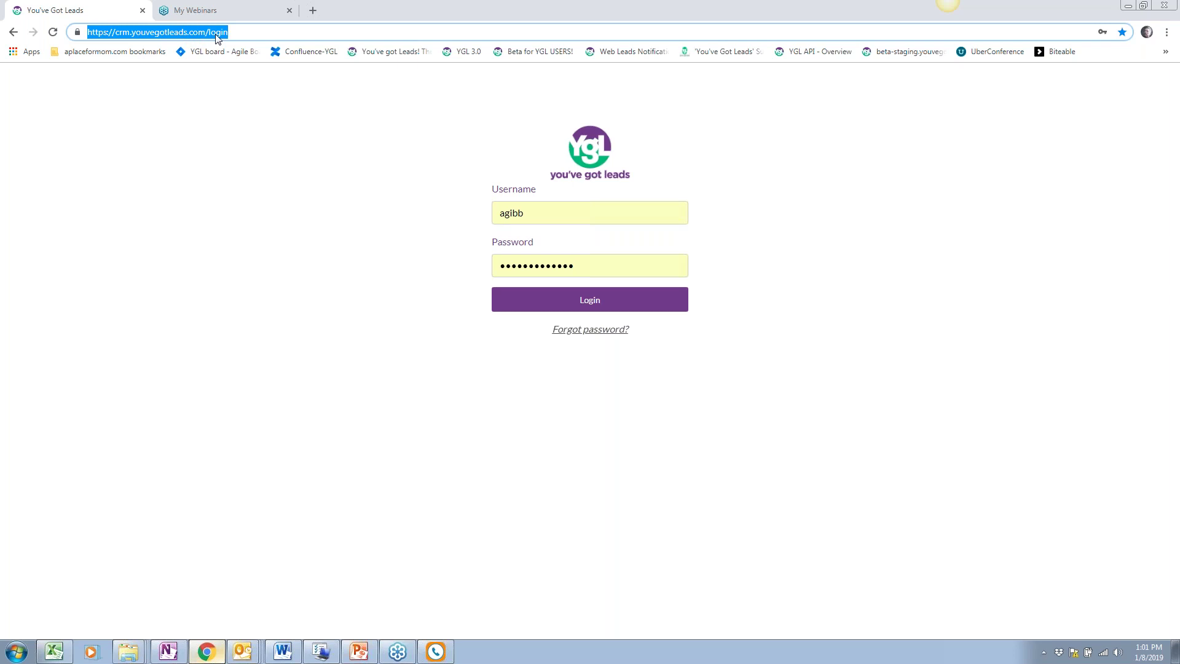
click(789, 206)
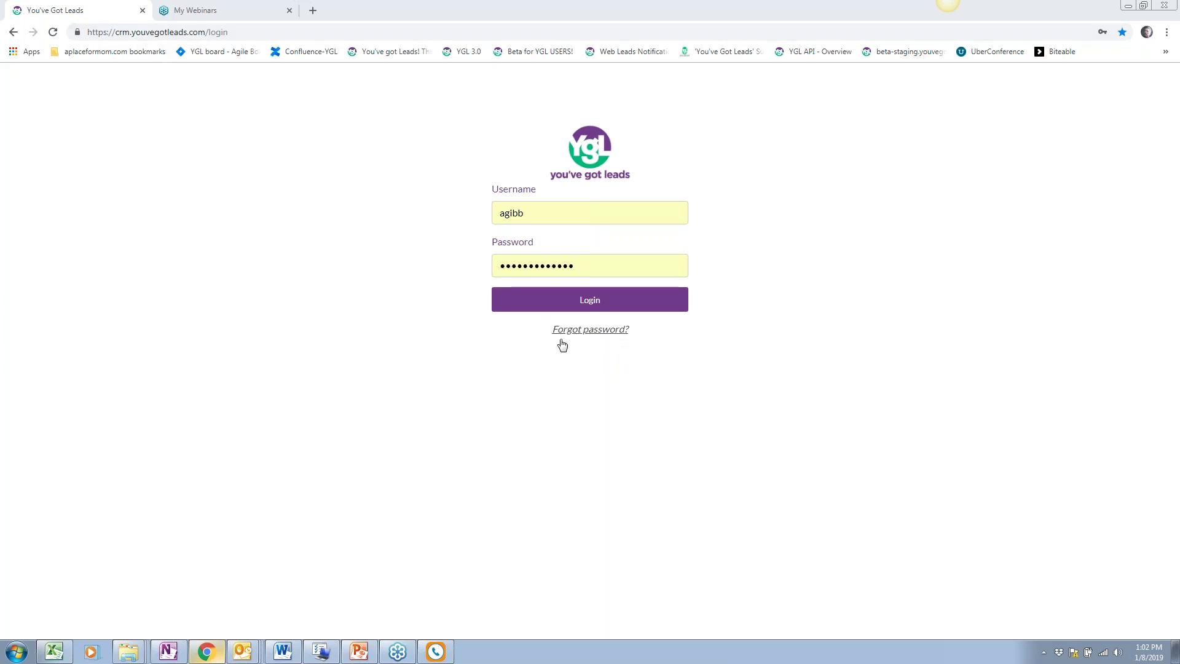
Preview and dismiss the Forgot Password dialog, then log in to the Vista Ridge of Seattle CRM
click(591, 330)
click(475, 373)
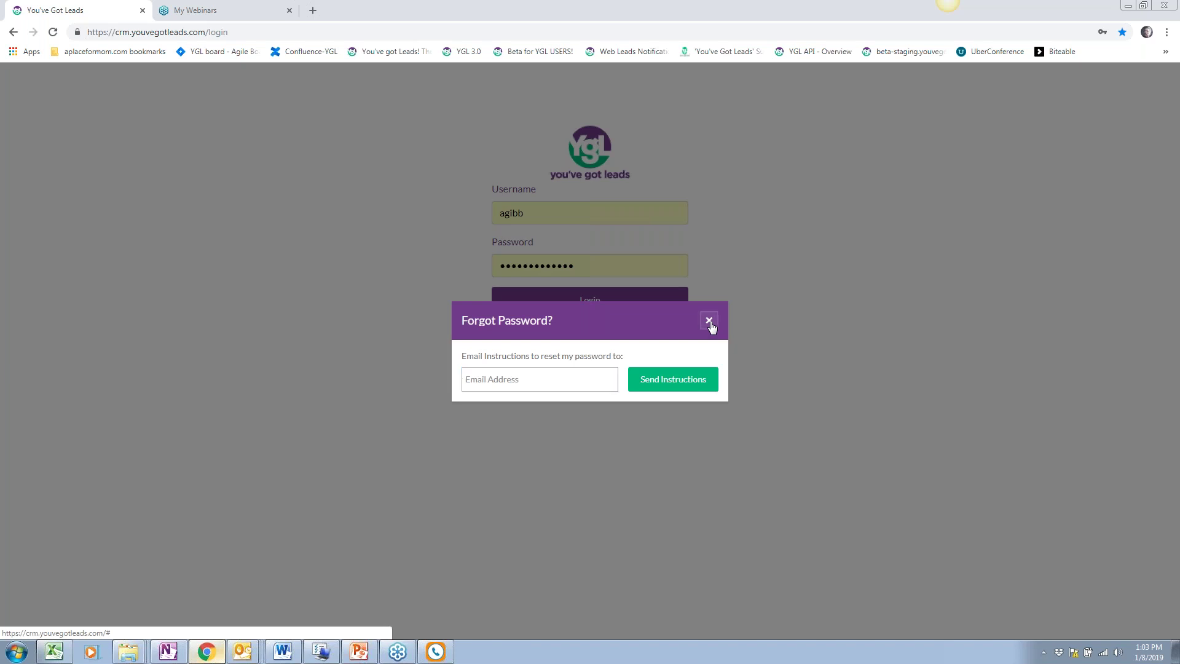
click(709, 322)
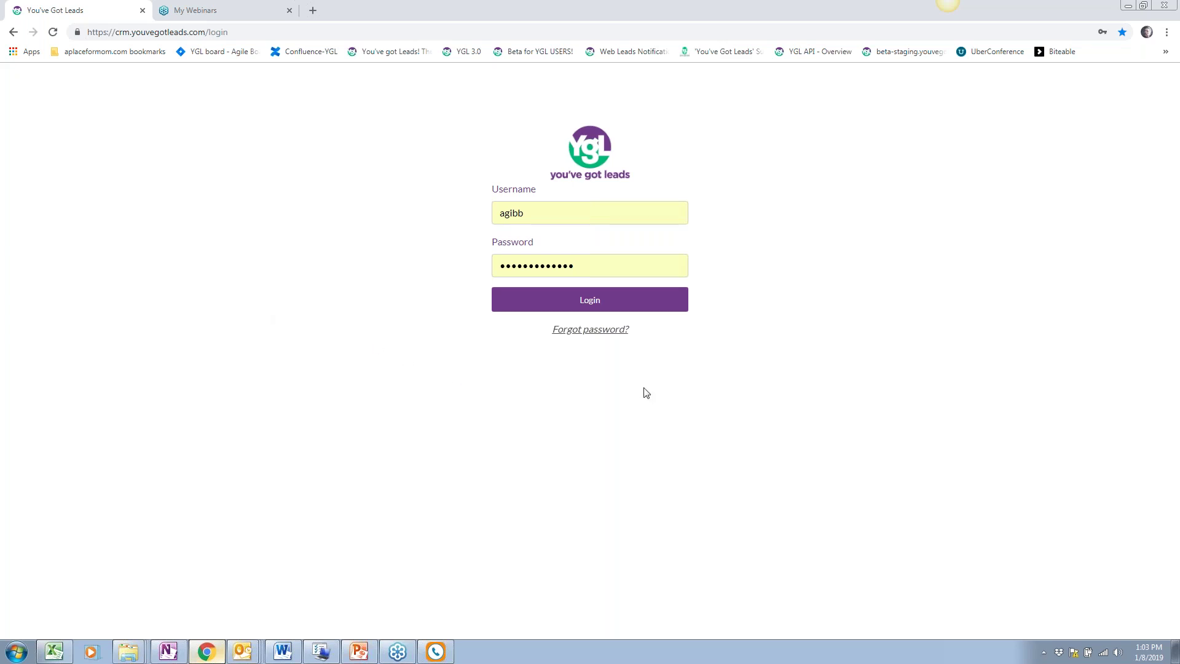
click(615, 306)
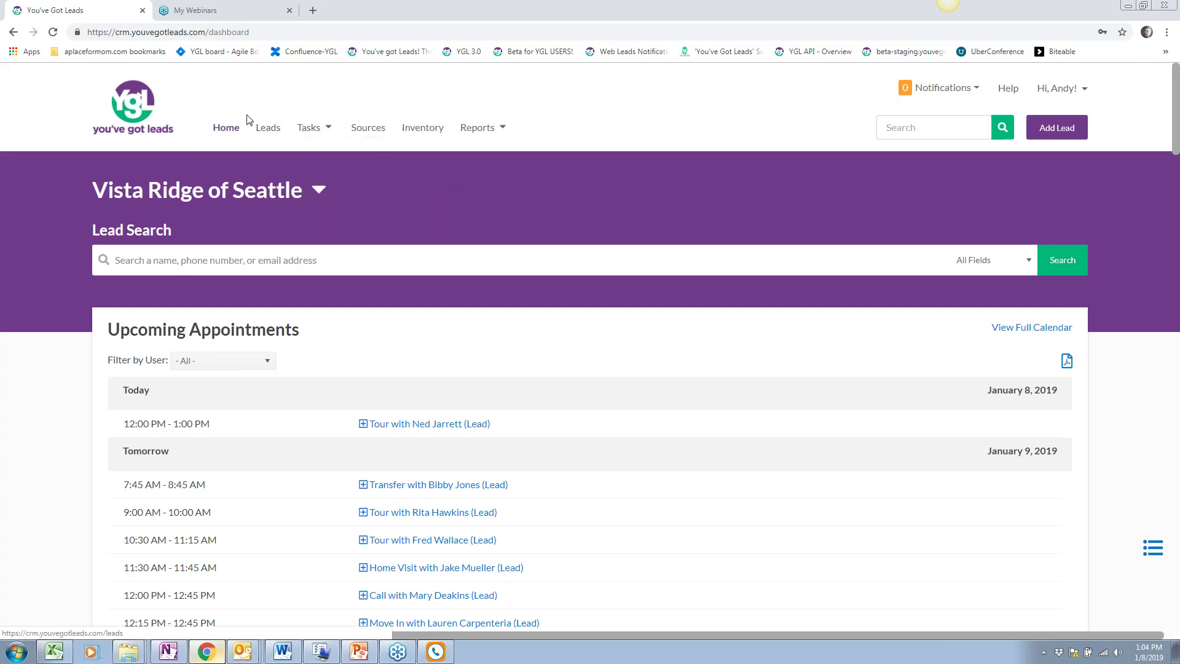
Check the Tasks dropdown on the Vista Ridge of Seattle dashboard, then close it
click(328, 132)
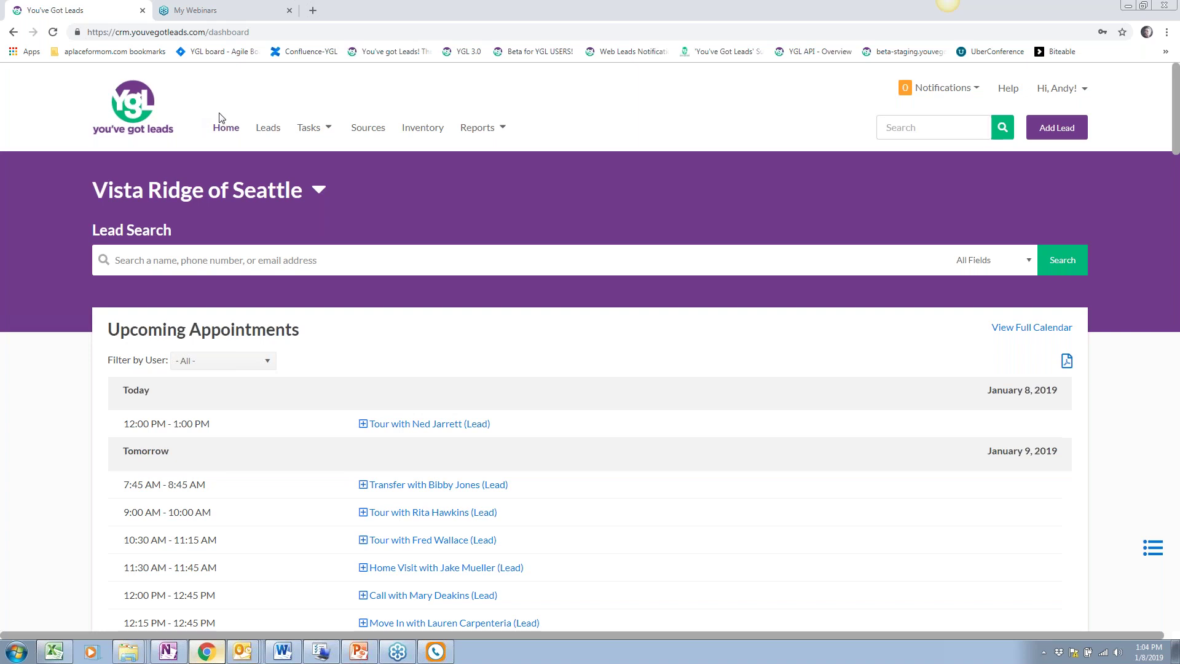
Scroll through the Leads list, then open Task Search showing 344 incomplete tasks
click(270, 129)
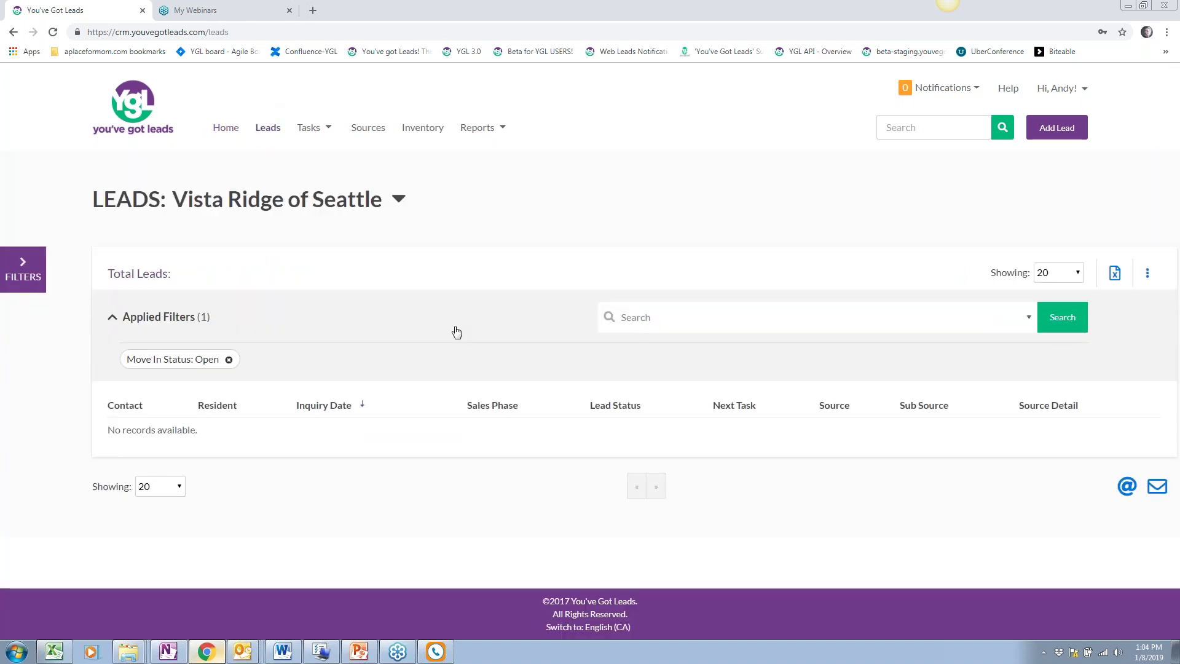
scroll(211, 395, down, 1)
scroll(210, 395, down, 6)
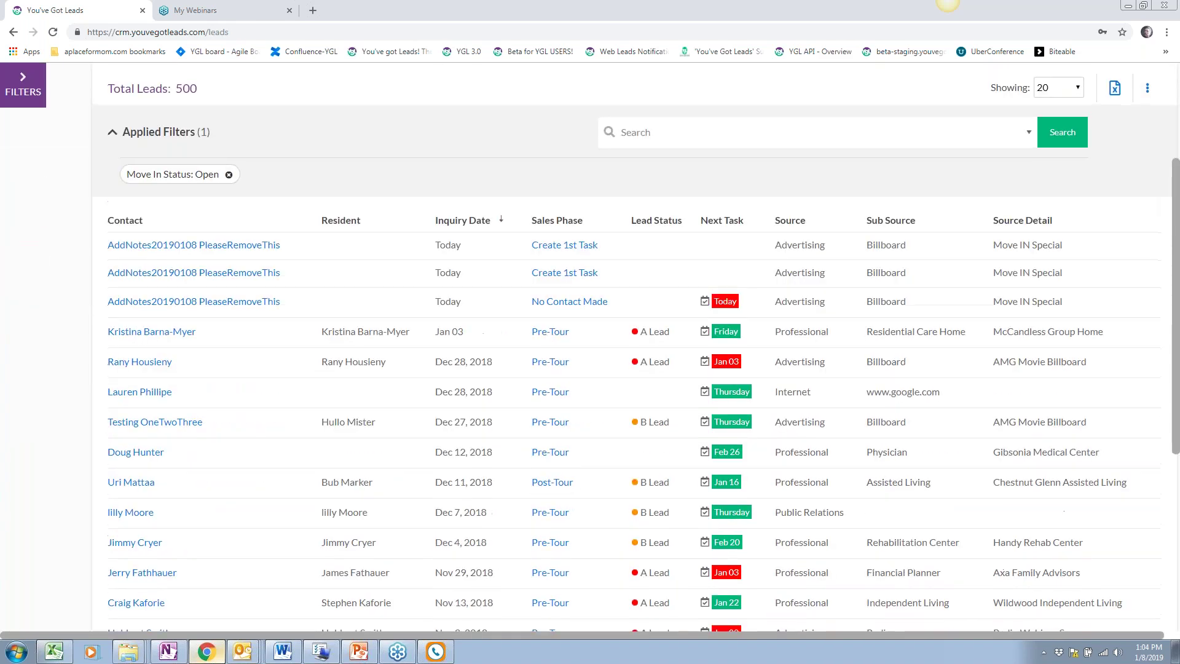
scroll(210, 396, up, 5)
scroll(210, 395, up, 2)
click(330, 128)
click(326, 156)
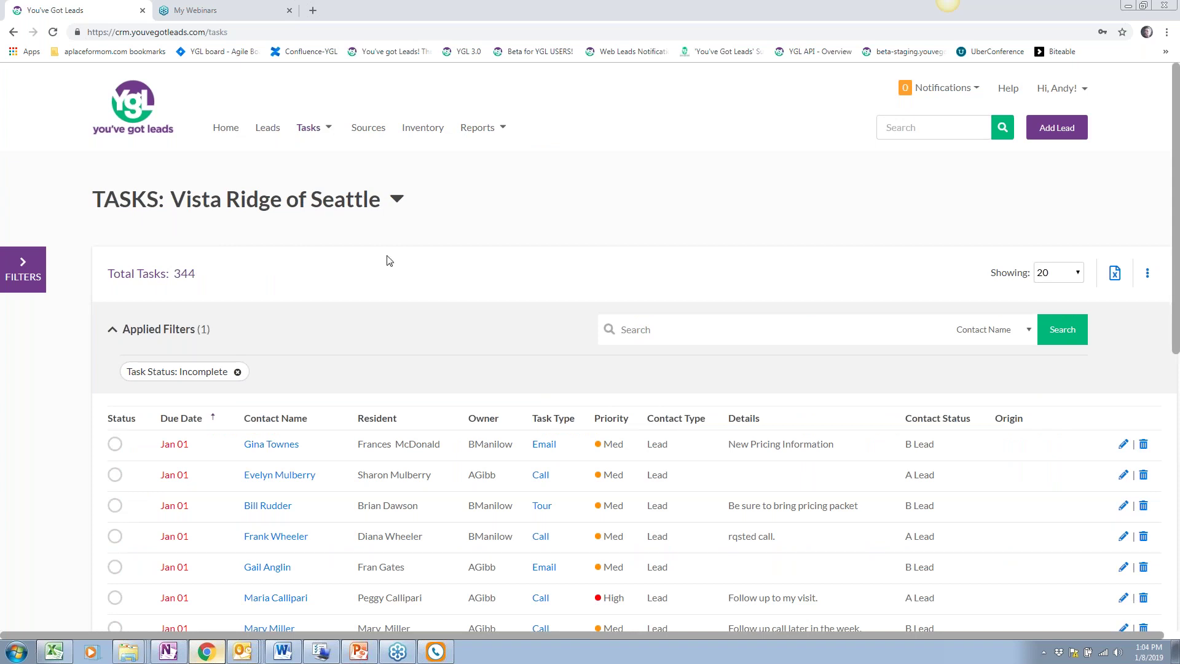
scroll(388, 252, down, 3)
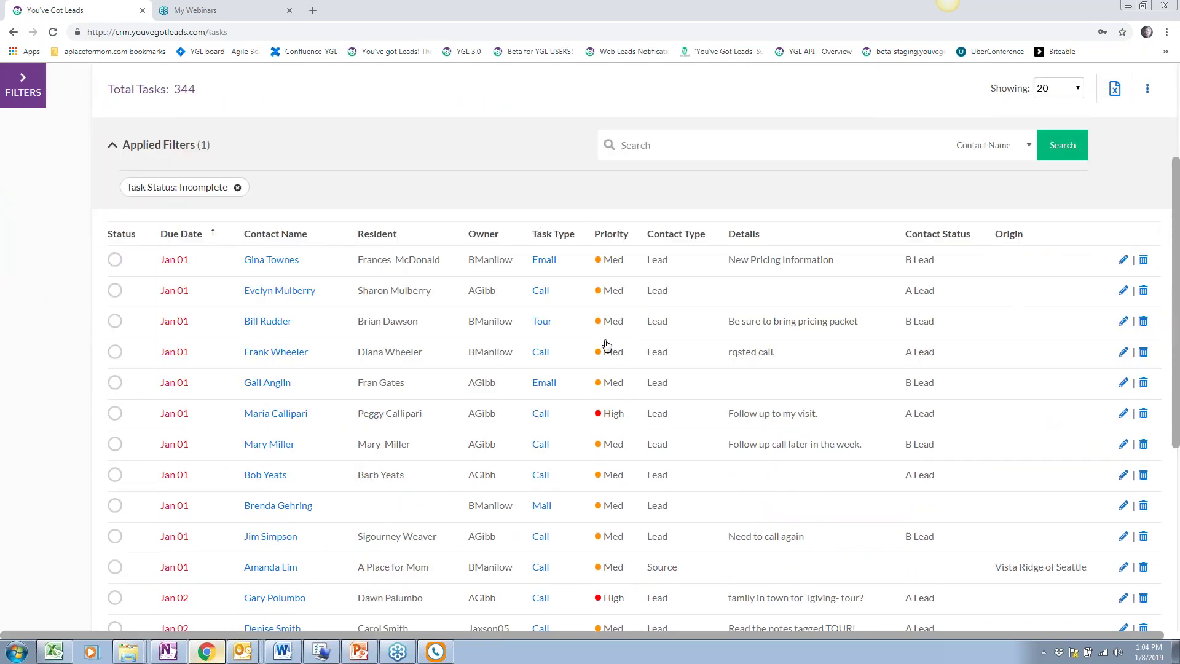
scroll(605, 344, up, 3)
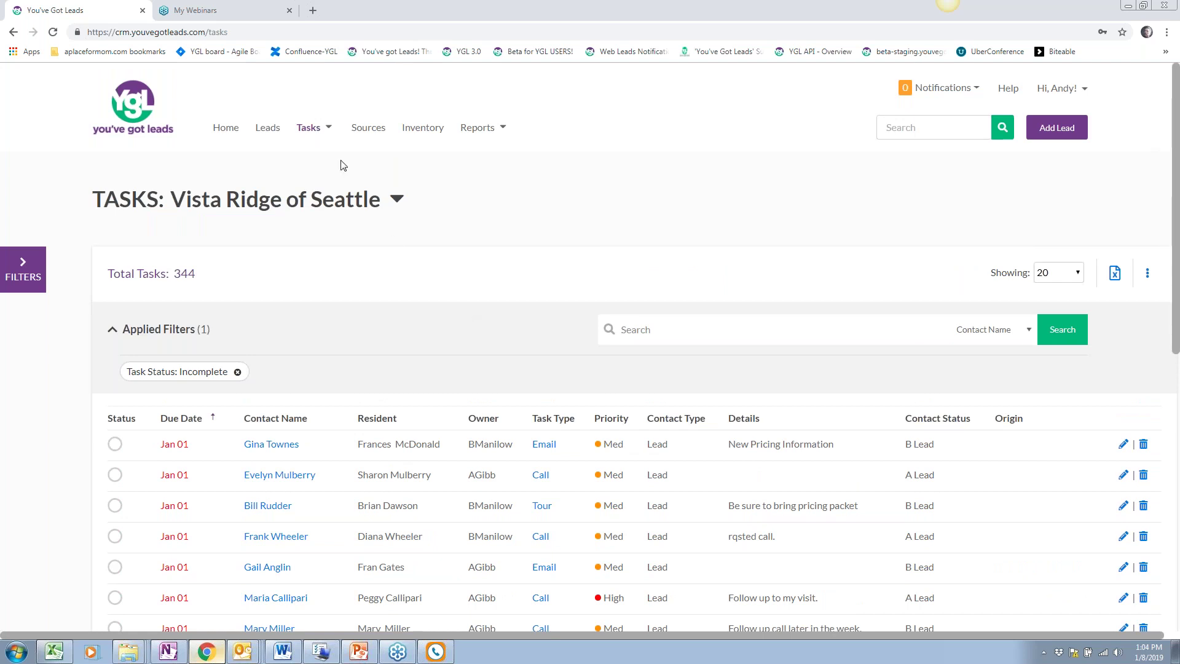
click(320, 132)
click(309, 121)
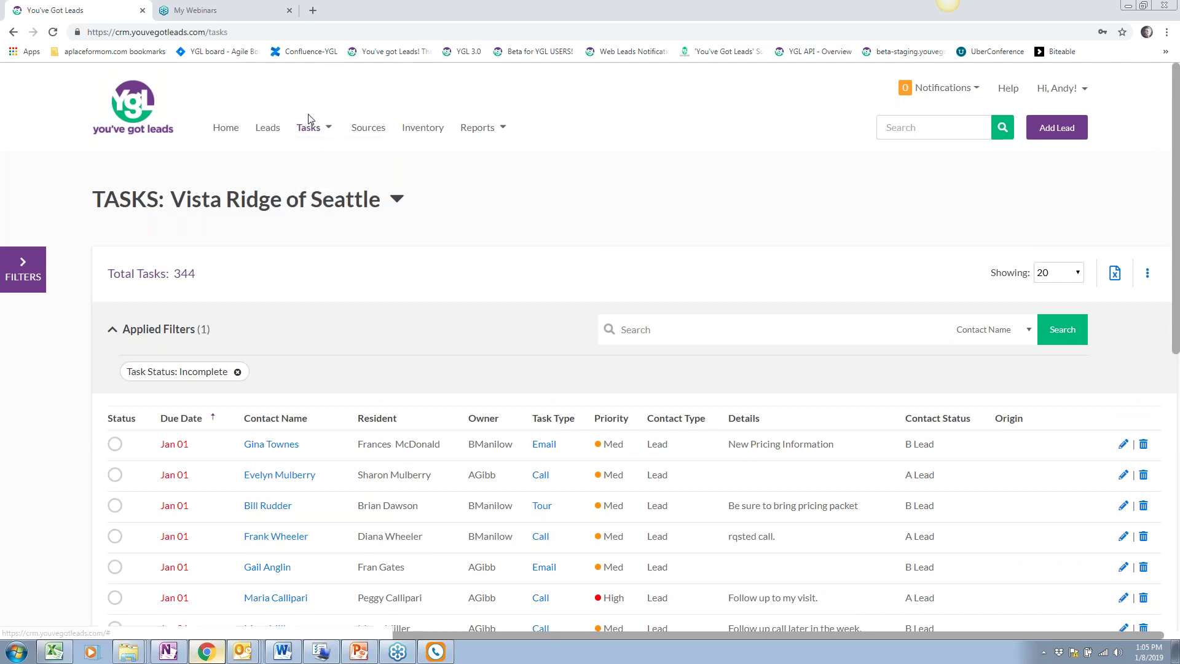
click(308, 121)
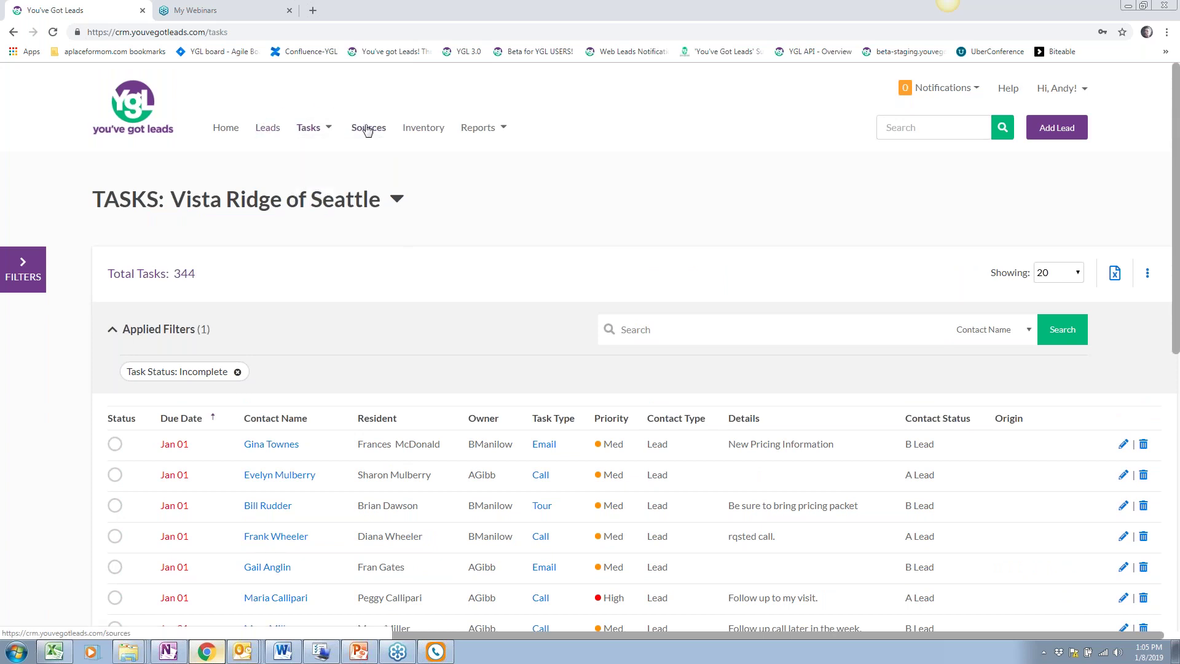
click(304, 125)
Scroll through the 235 Professional Sources, then go to the Inventory page
click(369, 130)
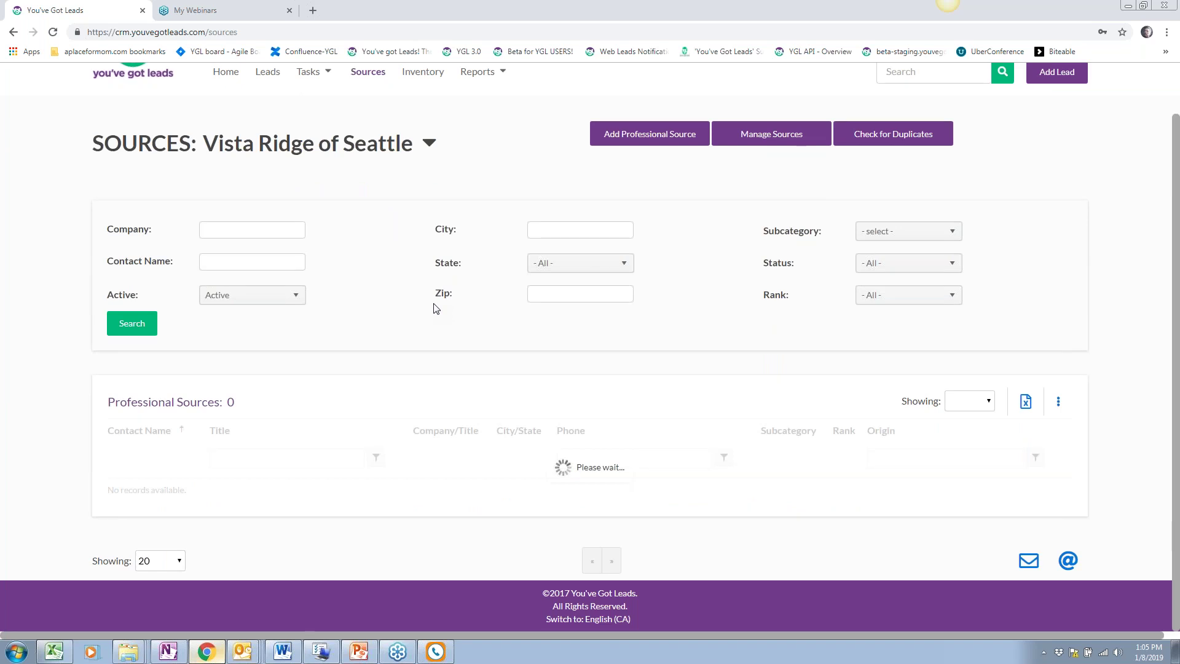
scroll(434, 307, down, 6)
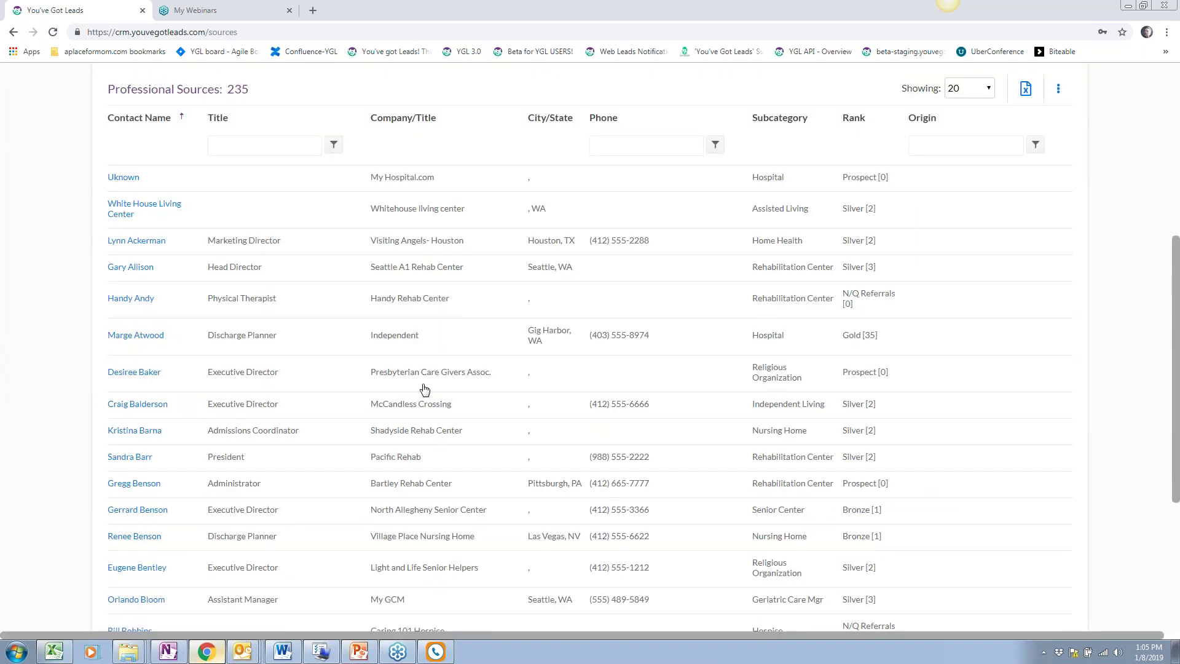
scroll(424, 388, up, 3)
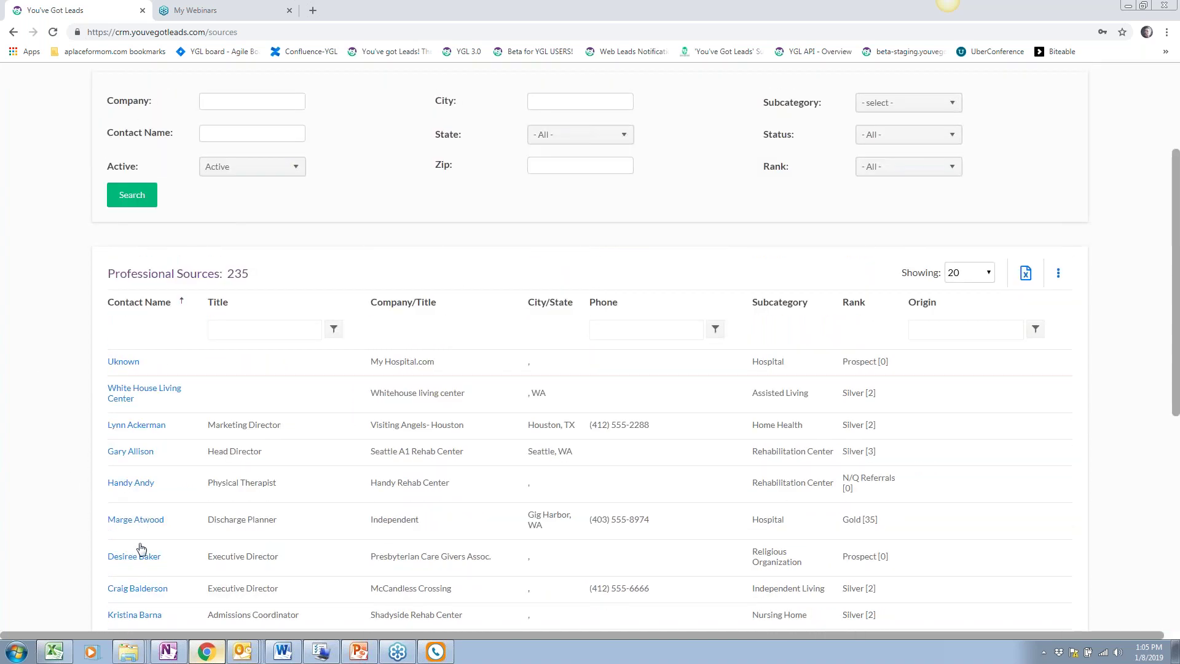
scroll(141, 547, down, 2)
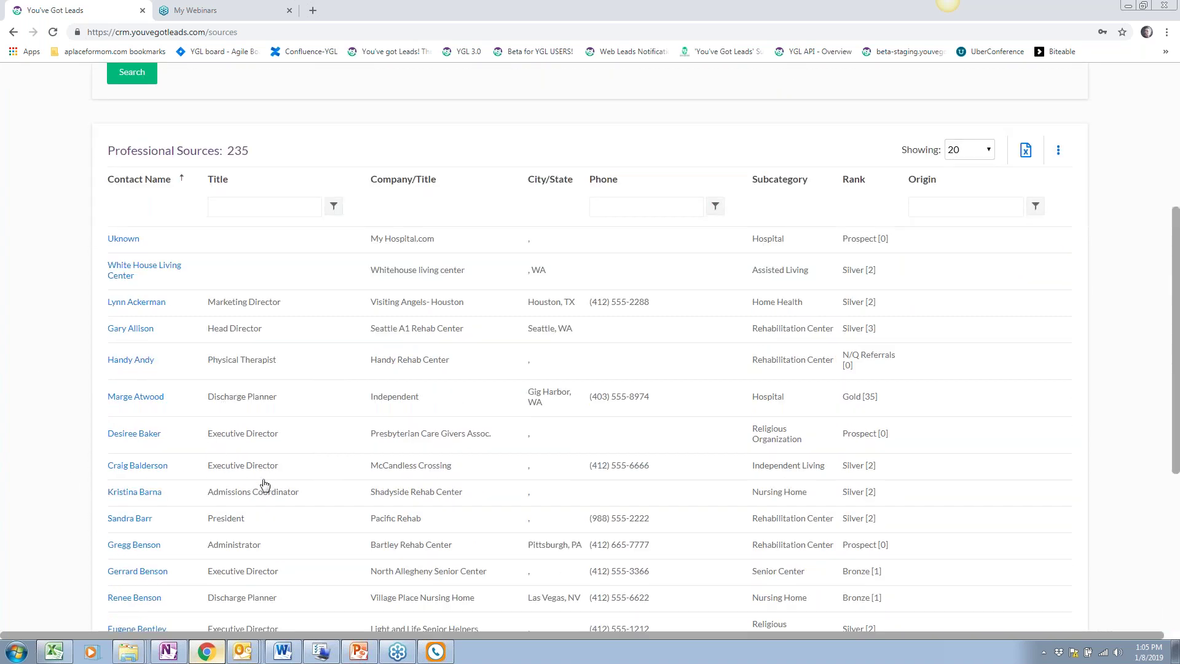
scroll(262, 490, down, 2)
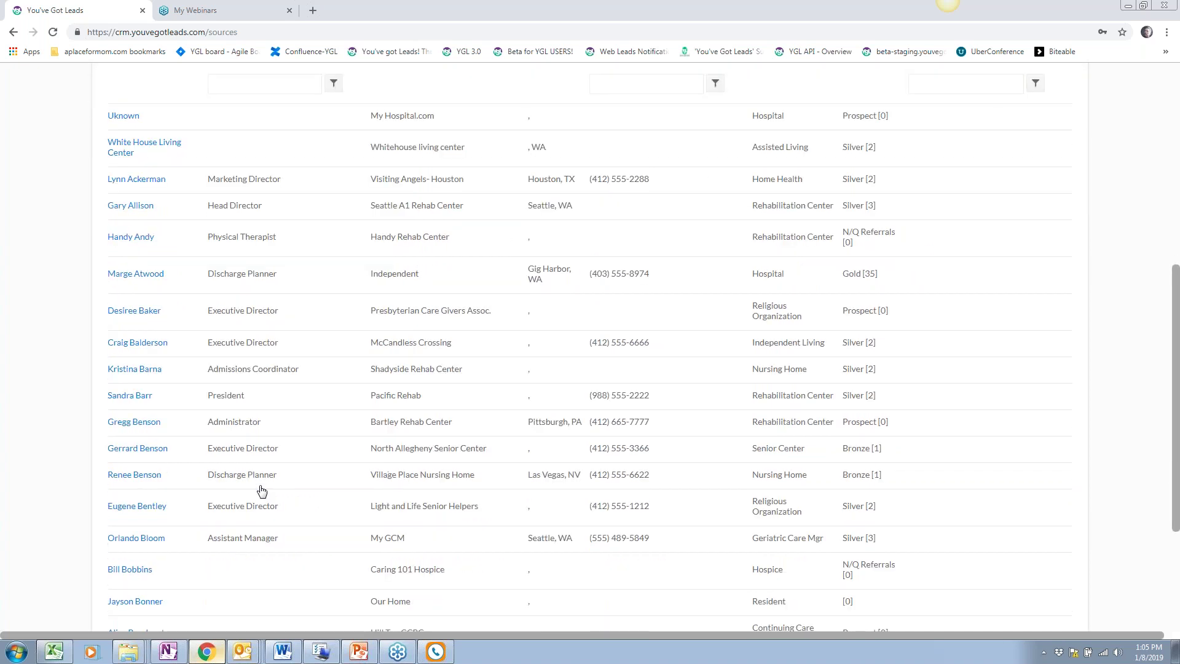
scroll(261, 490, down, 3)
scroll(350, 291, up, 5)
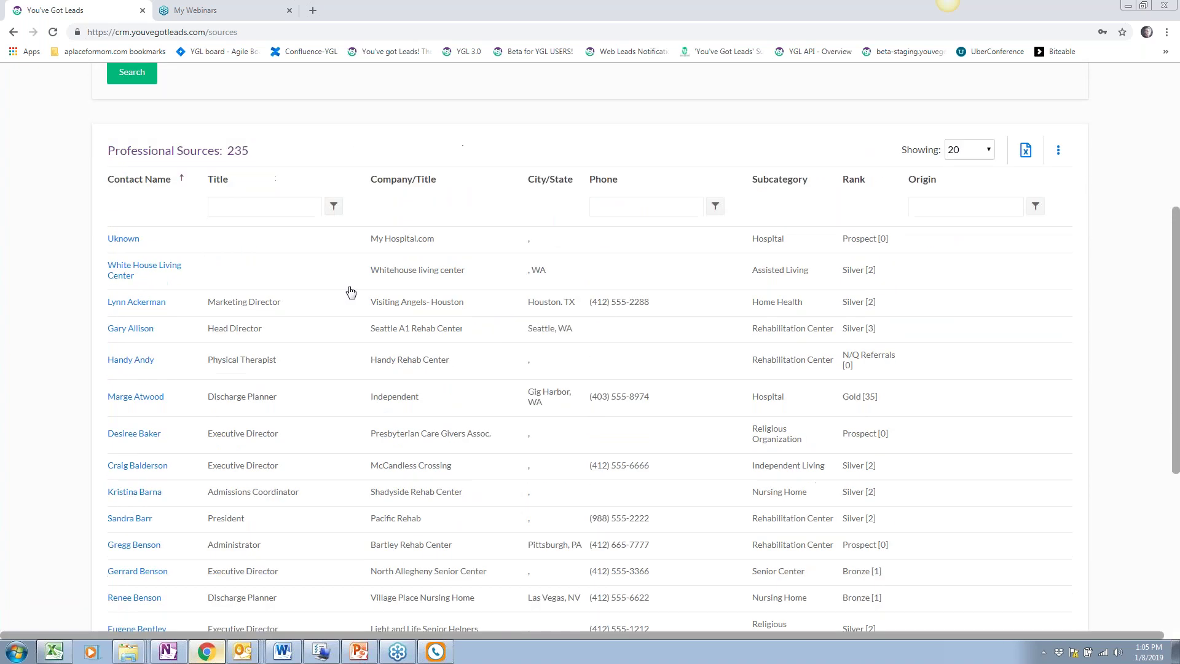
scroll(413, 538, up, 3)
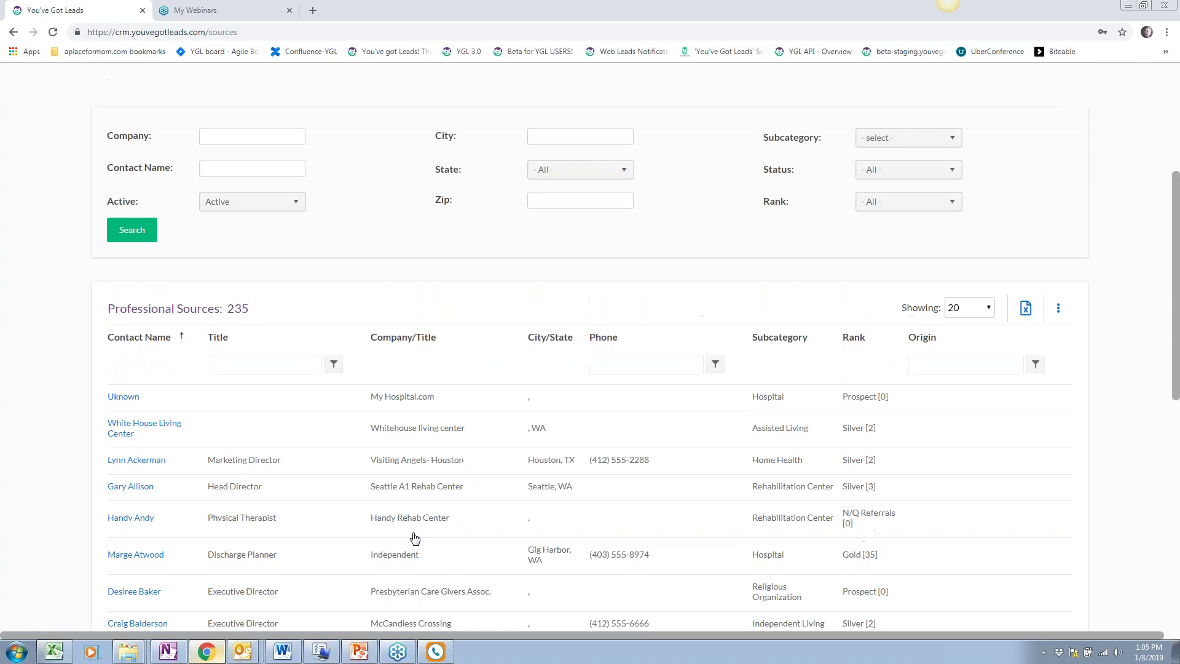
scroll(415, 538, up, 2)
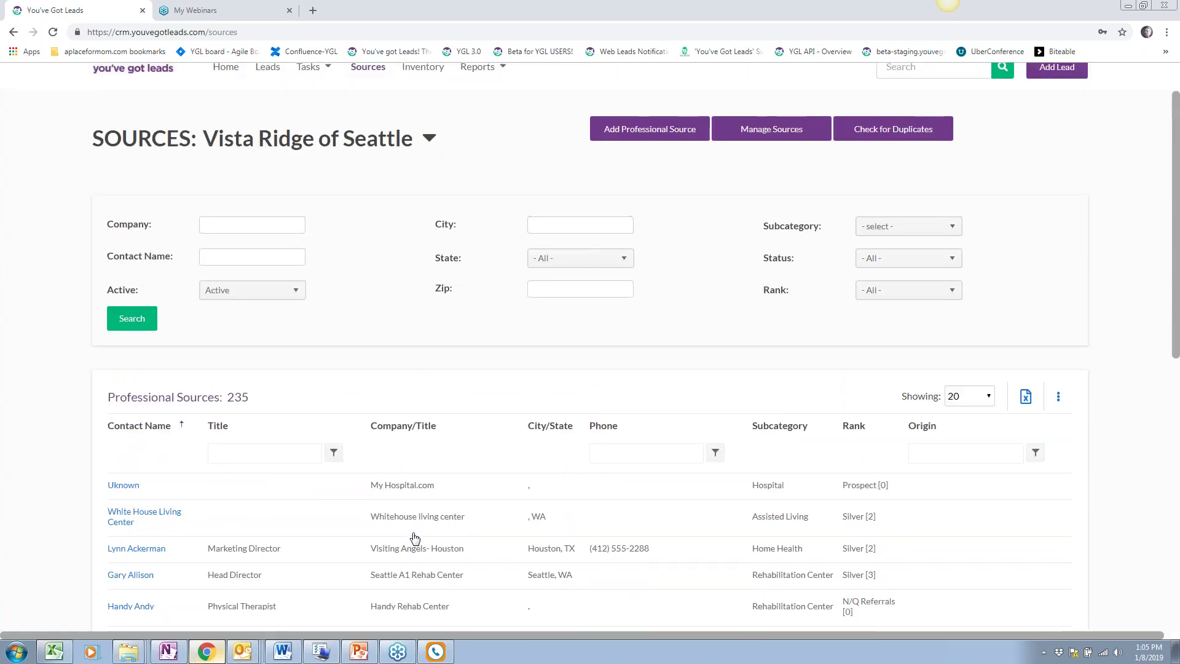
scroll(415, 538, up, 1)
click(424, 127)
Scroll the 157-unit inventory and check the community dropdown, keeping Vista Ridge of Seattle
scroll(512, 359, down, 1)
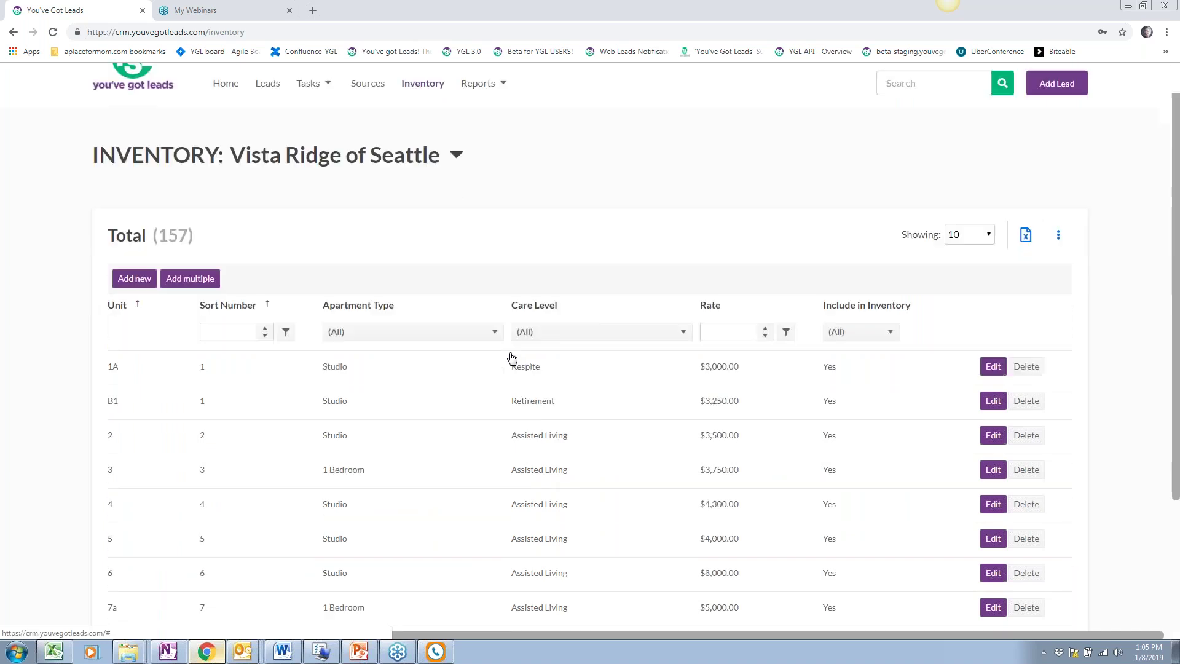
scroll(512, 358, up, 1)
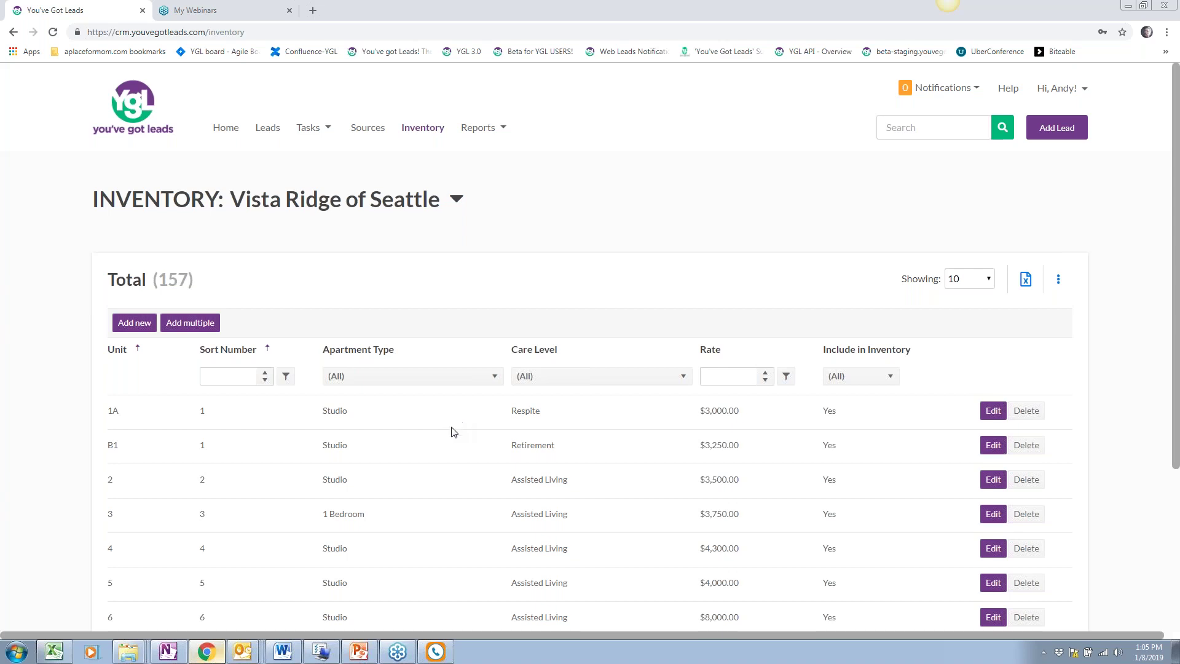
scroll(453, 429, down, 1)
click(392, 148)
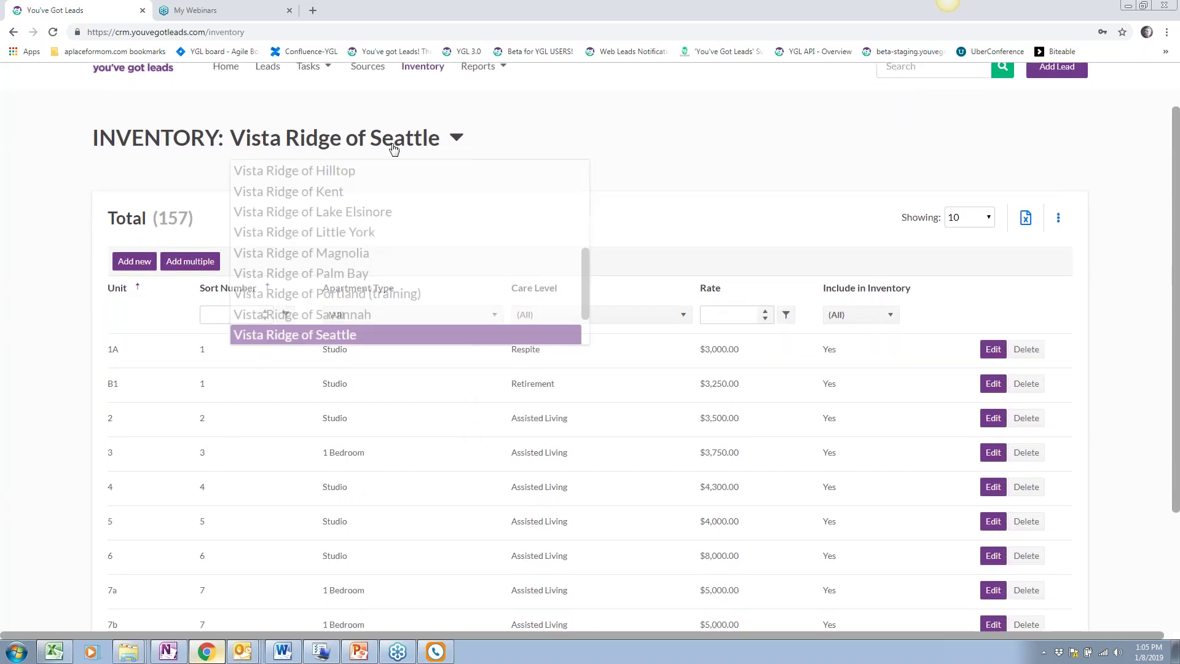
click(700, 185)
scroll(691, 191, down, 2)
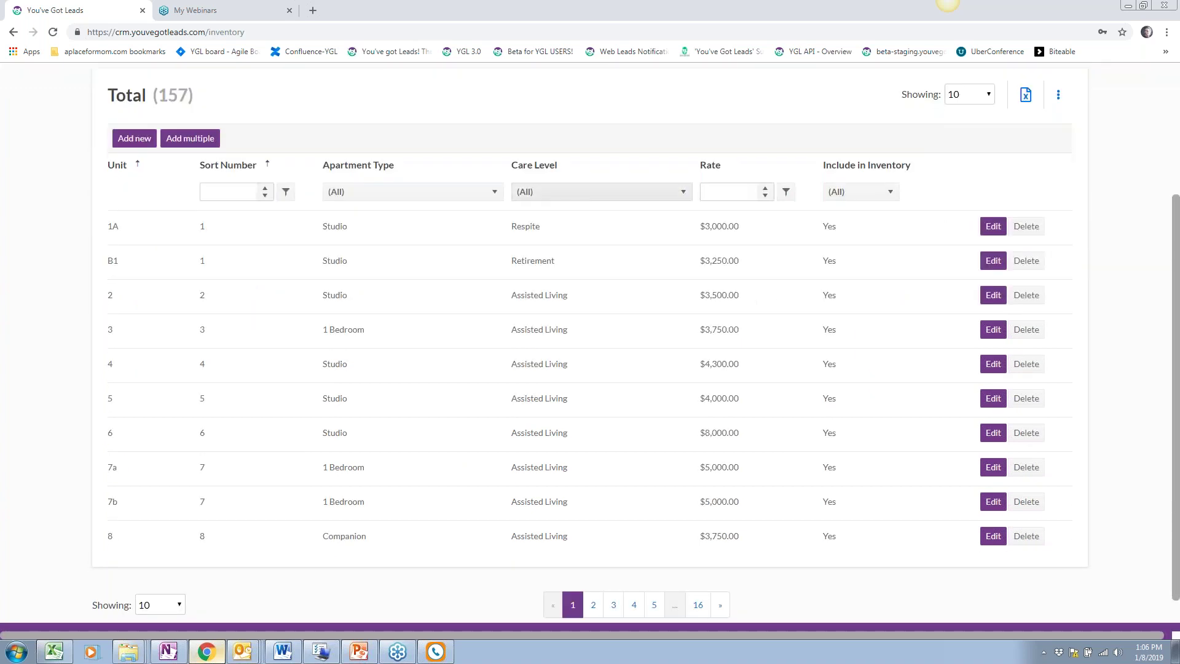
scroll(732, 226, up, 1)
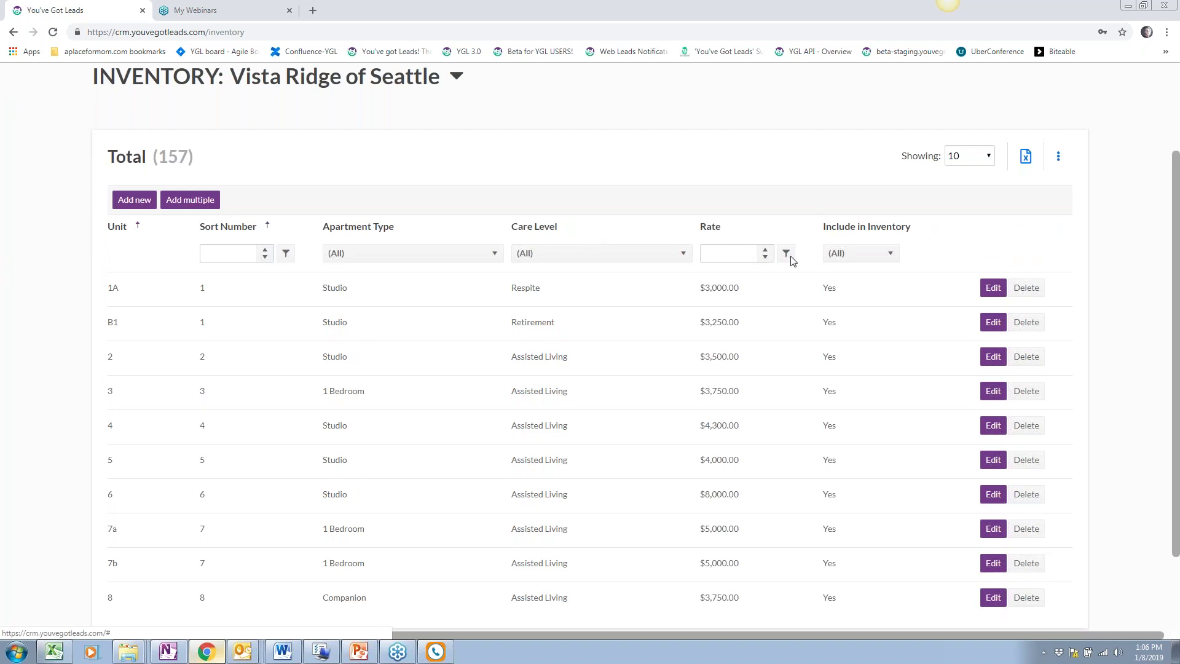
scroll(728, 274, up, 2)
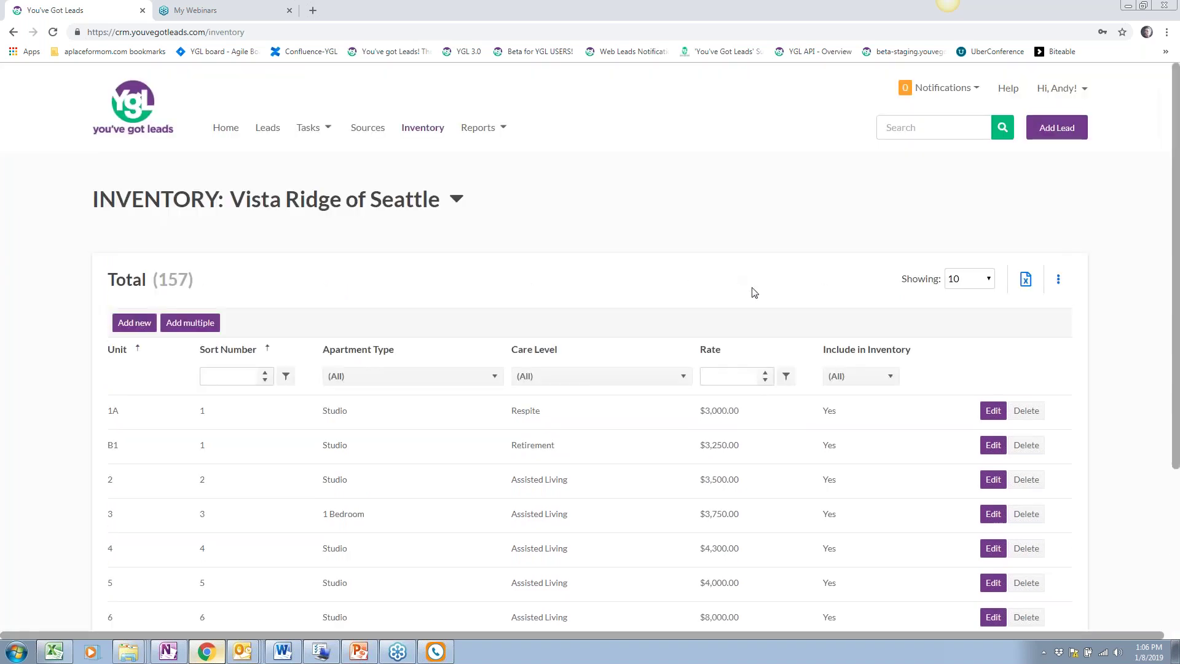
Browse the Reports submenus, from Activity and Conversion Rates through Utilization Reports
click(494, 129)
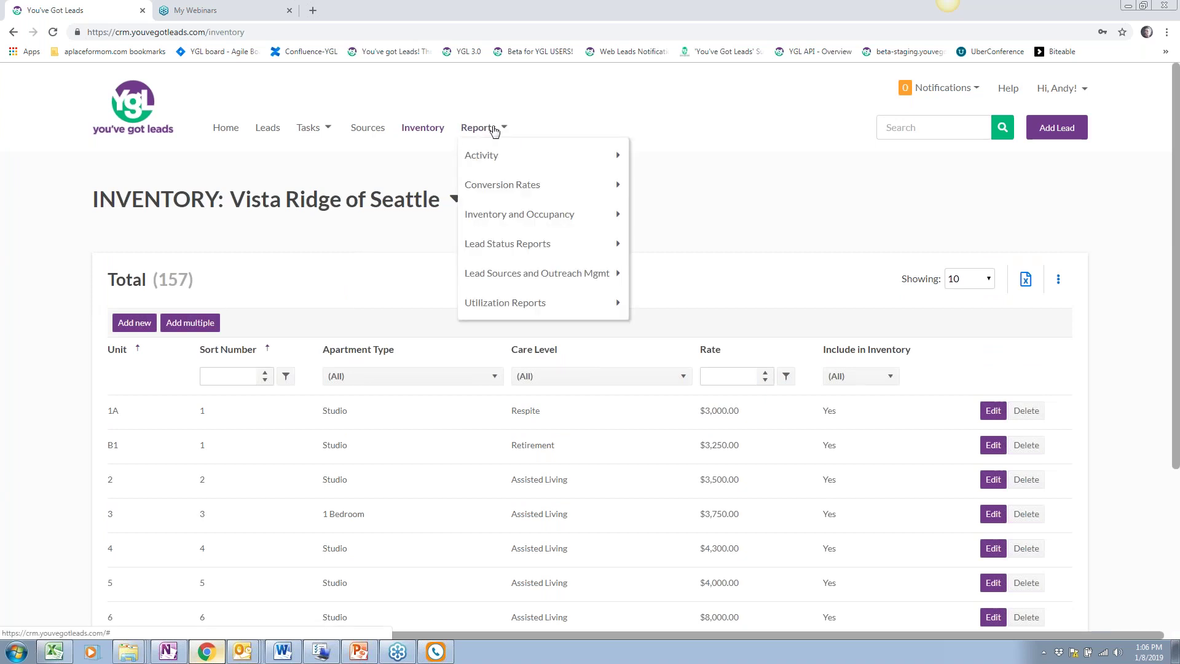
mouse_move(501, 156)
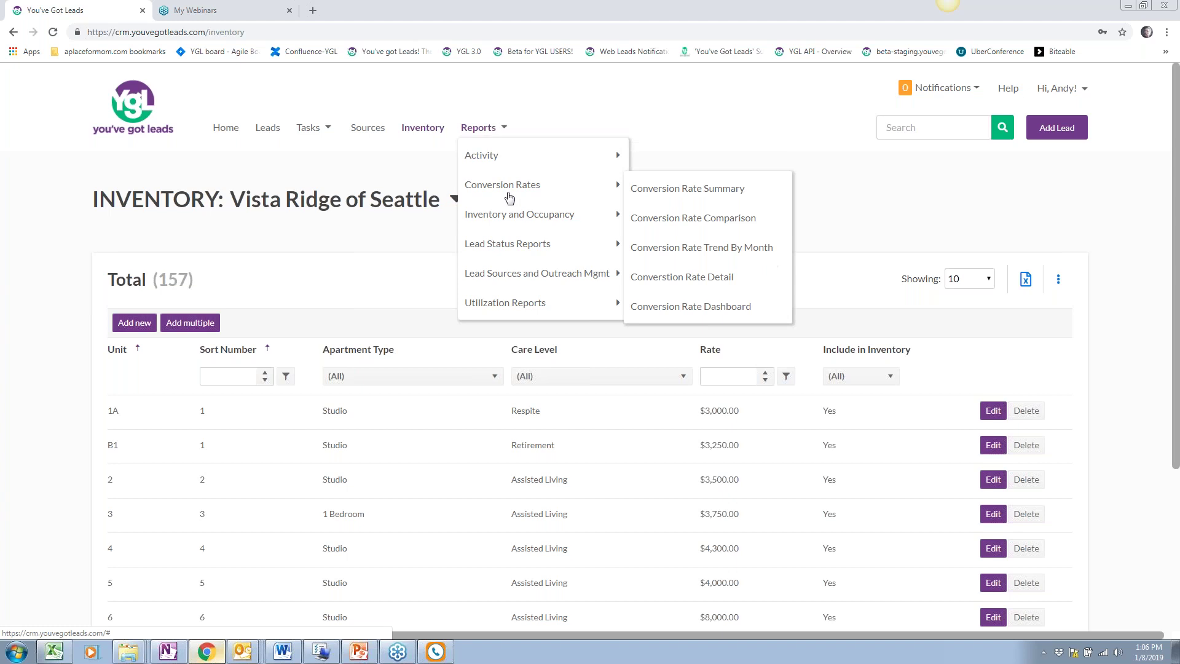
mouse_move(535, 303)
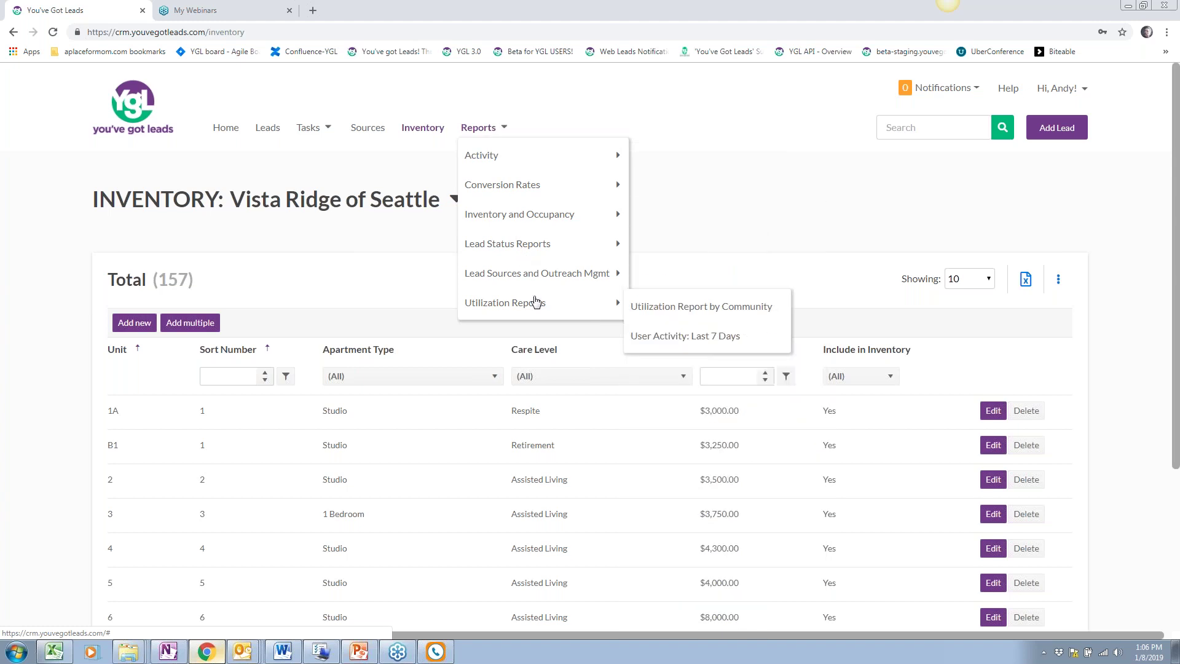
mouse_move(533, 277)
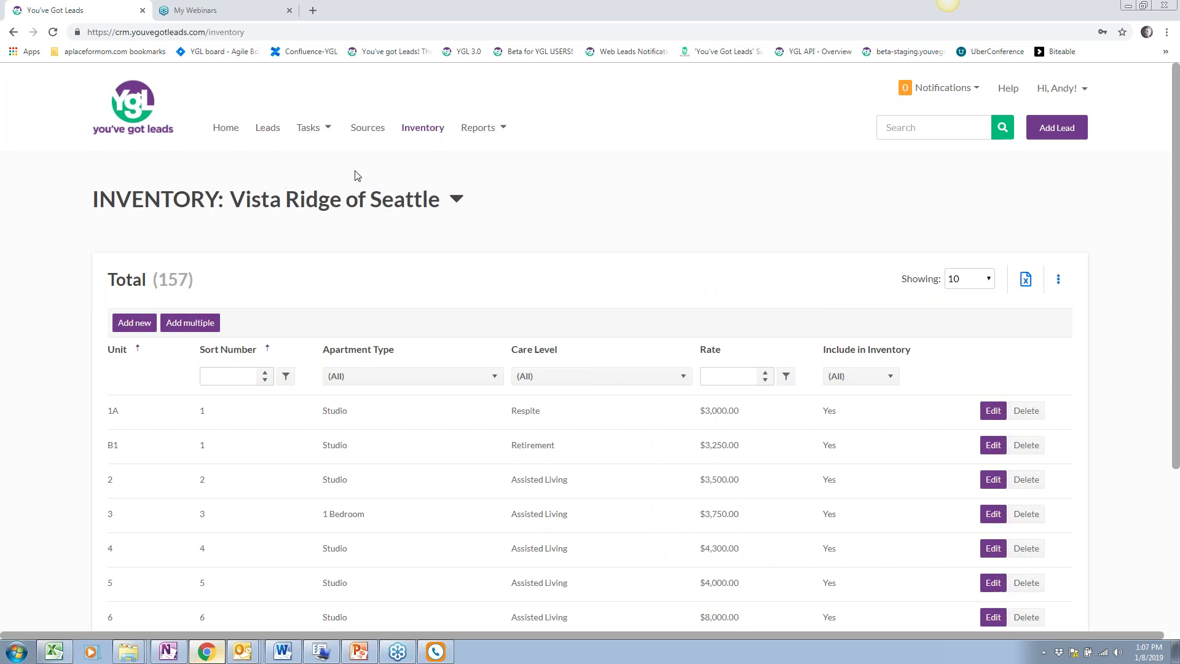
Scroll the Home dashboard from upcoming appointments to projected occupancy, then check the account menu
click(221, 127)
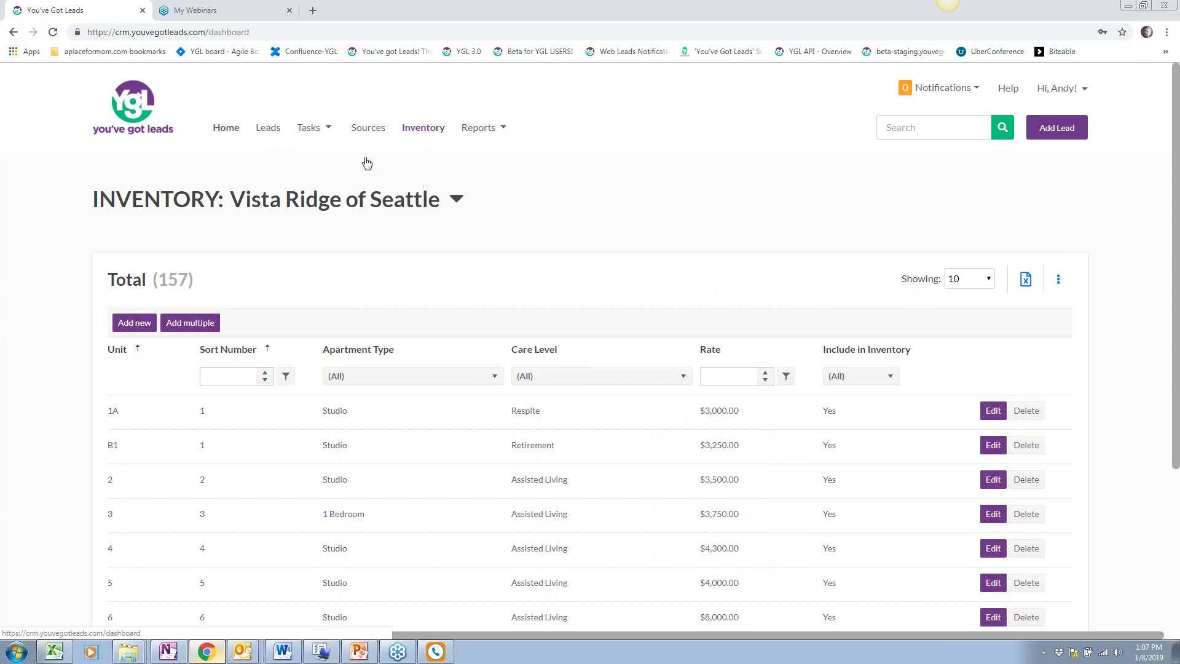
scroll(341, 254, down, 2)
scroll(341, 255, up, 1)
scroll(50, 307, up, 1)
scroll(51, 307, down, 6)
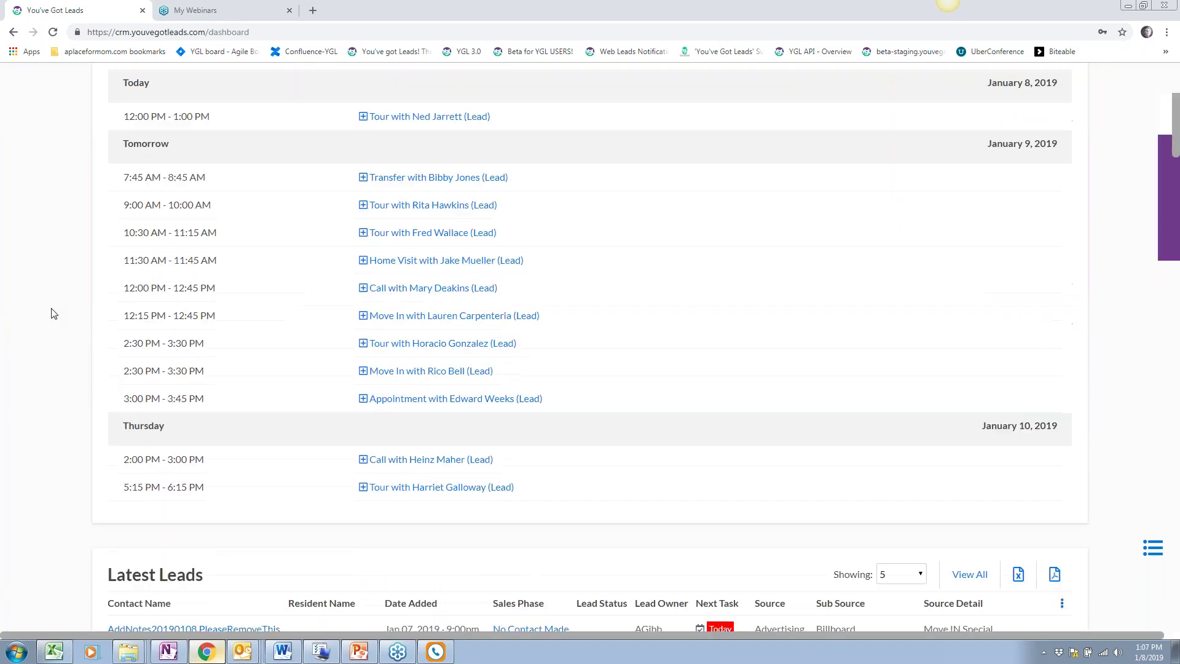
scroll(54, 313, down, 11)
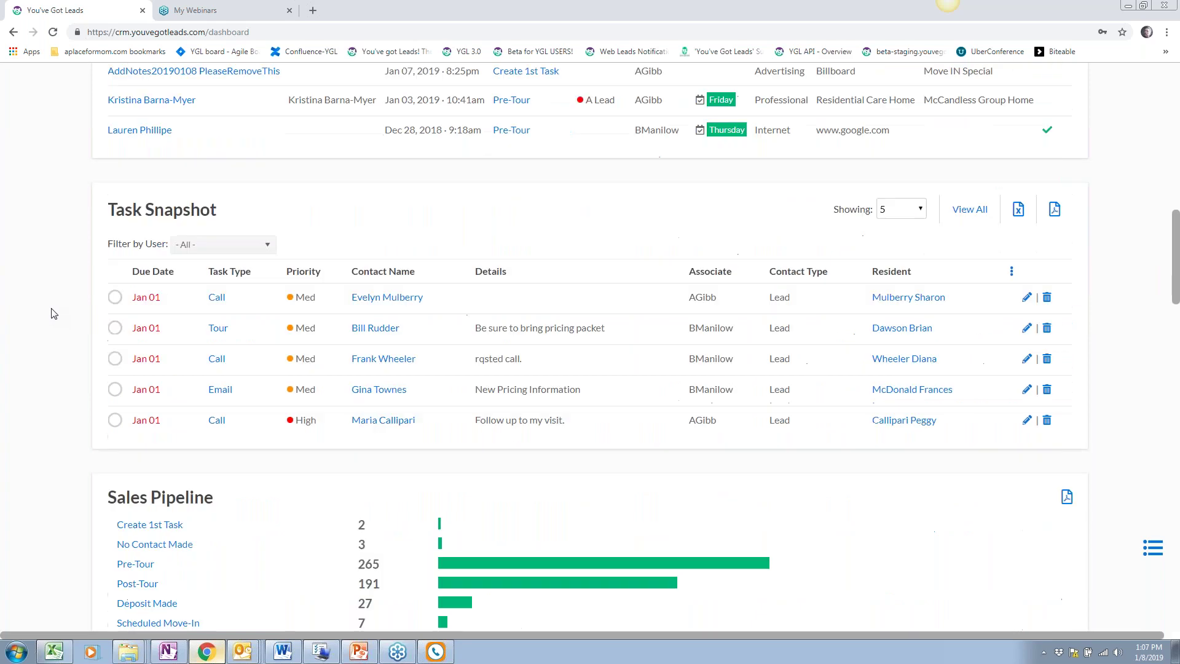
scroll(54, 314, down, 10)
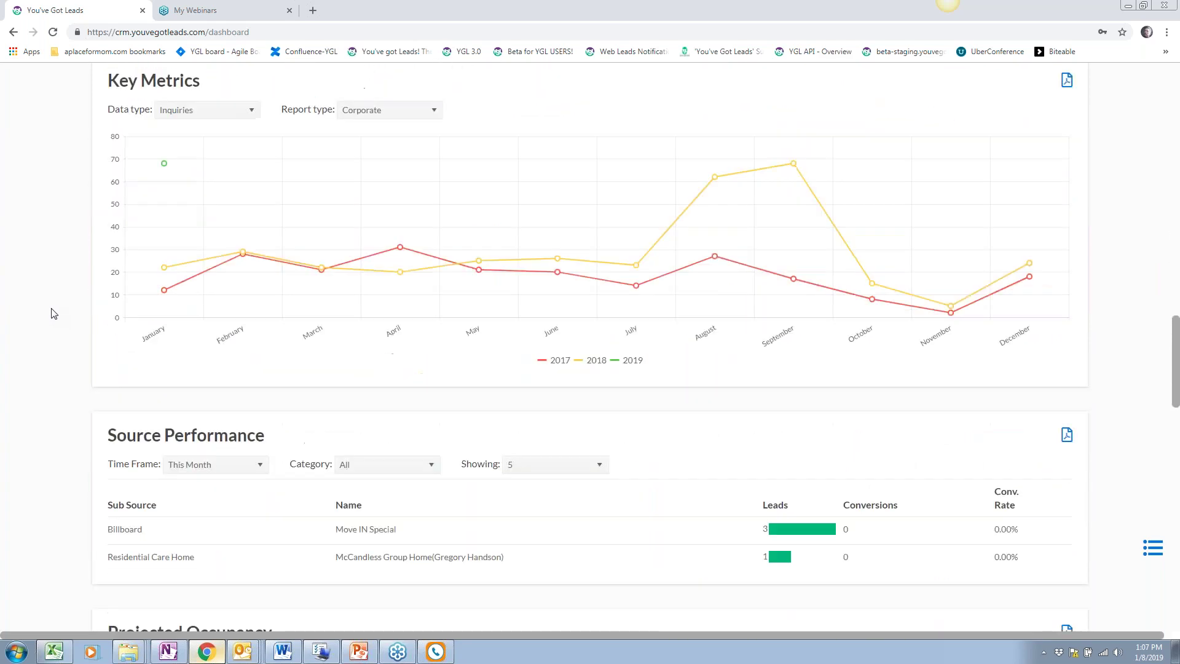
scroll(54, 314, down, 8)
scroll(54, 313, up, 4)
scroll(54, 314, up, 20)
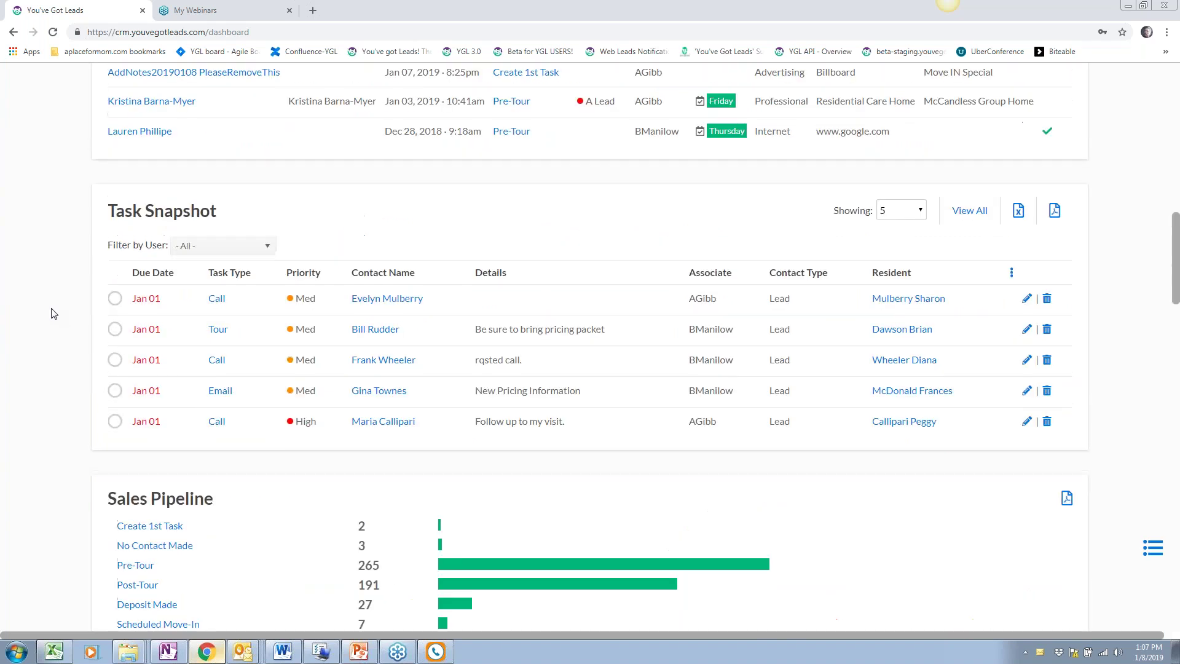
scroll(54, 313, up, 9)
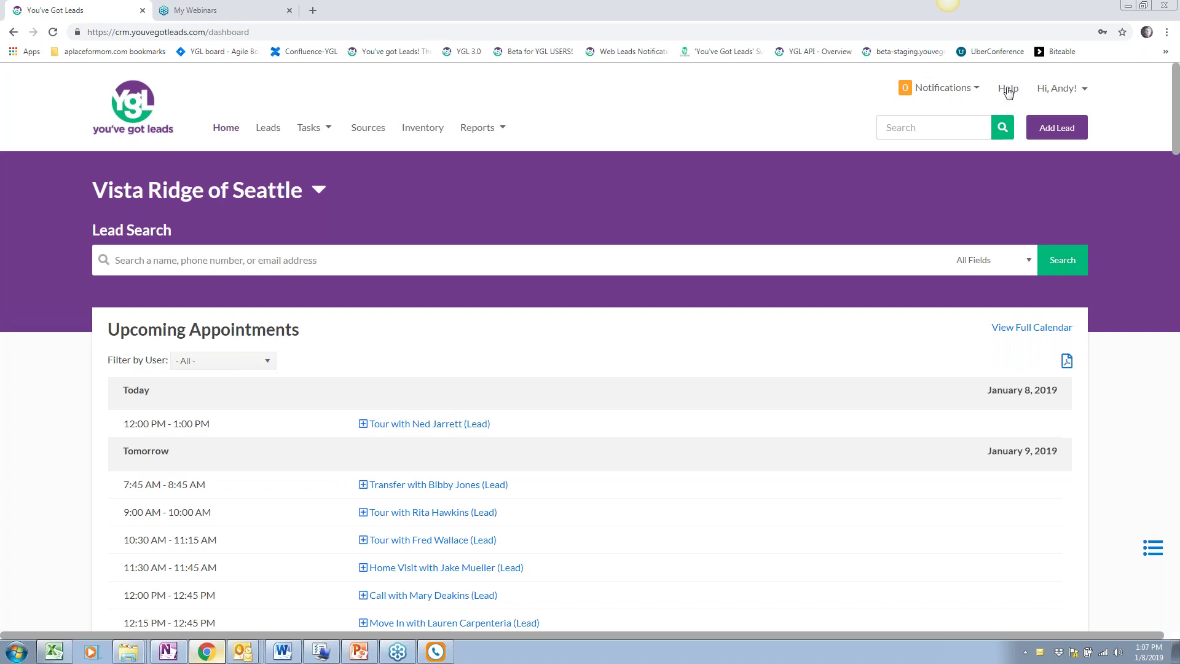
click(1070, 89)
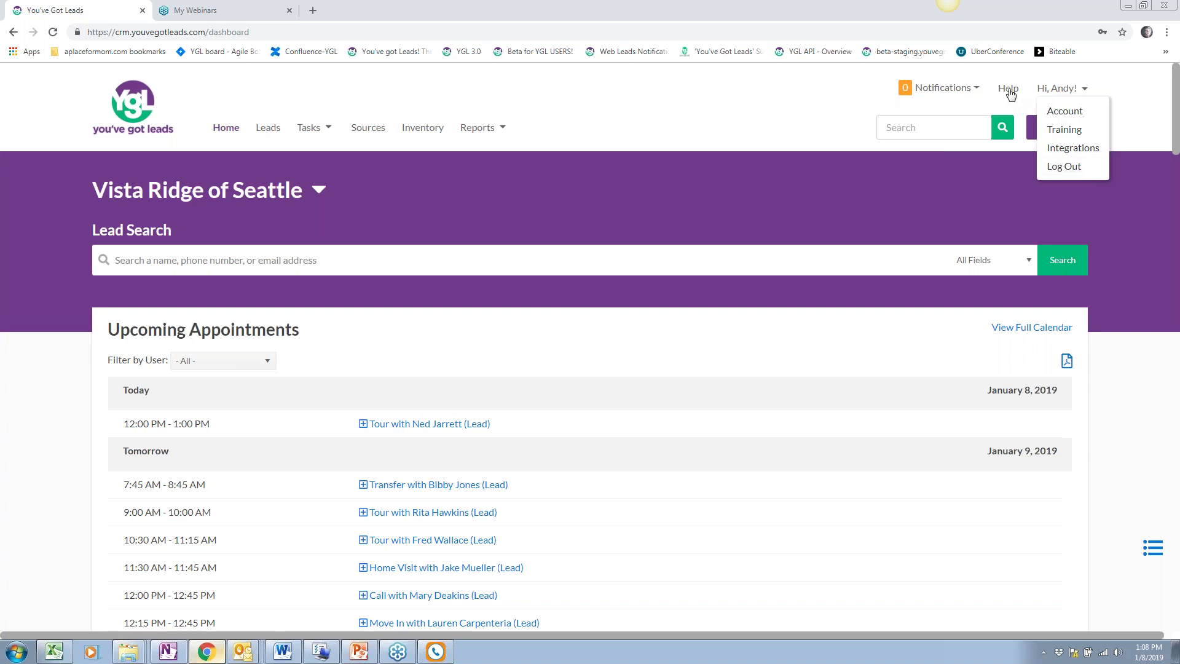
click(838, 86)
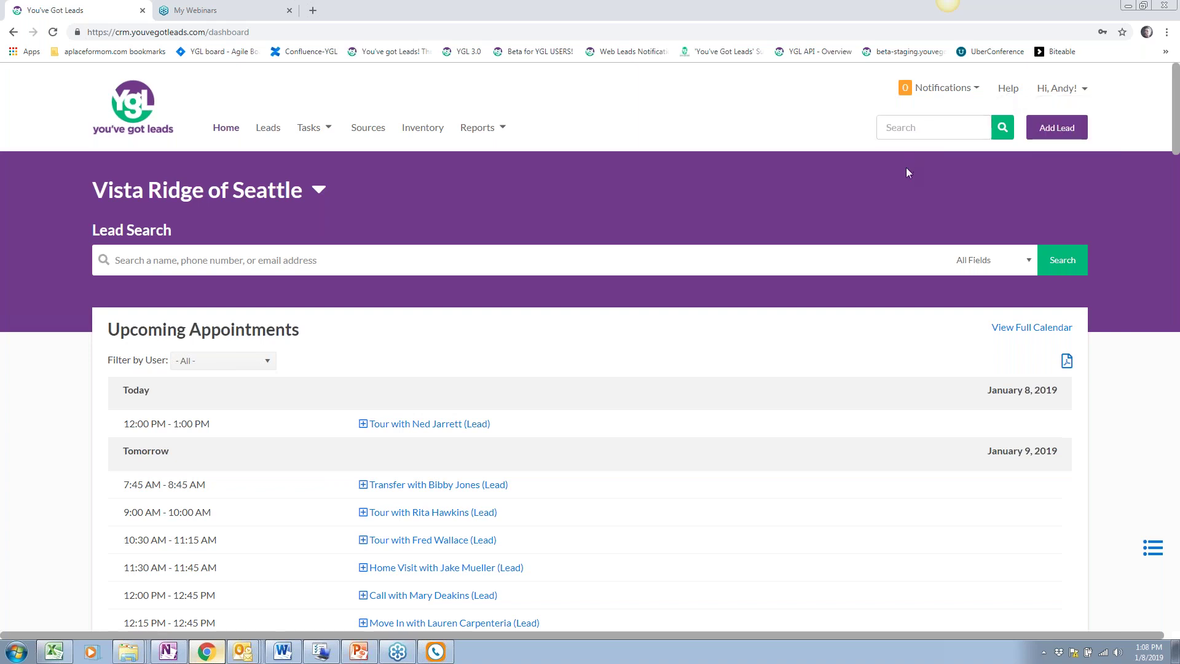
Search Help for 'how to create', then bring up the prefilled Contact us support form
click(1009, 89)
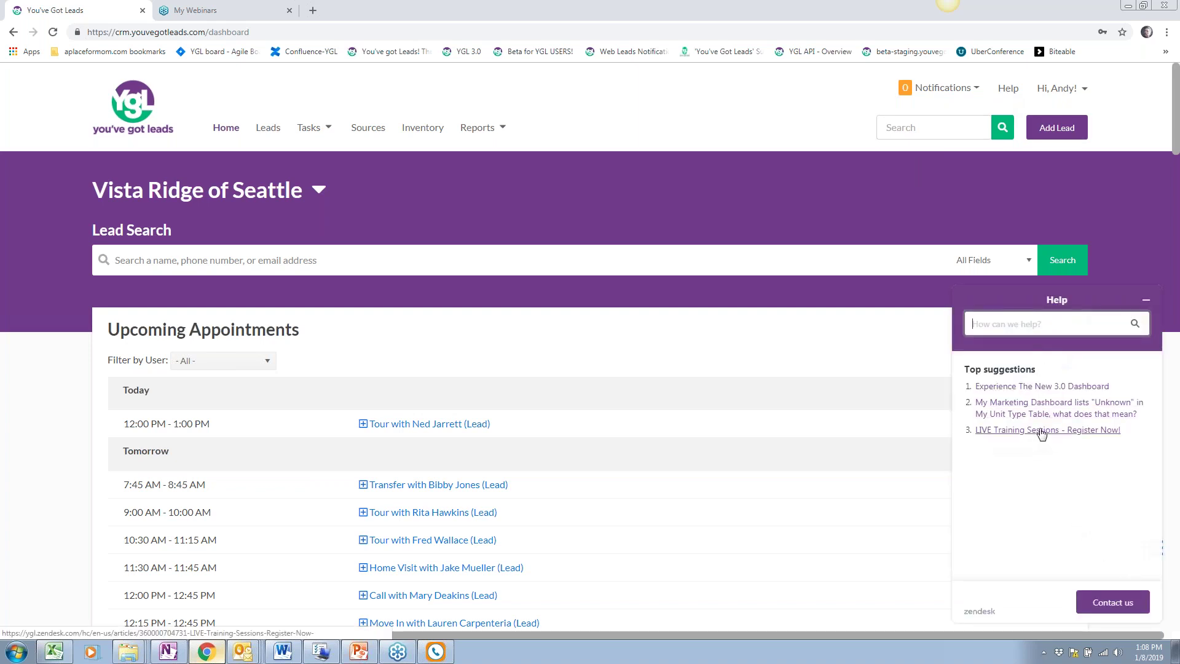
text(how to create)
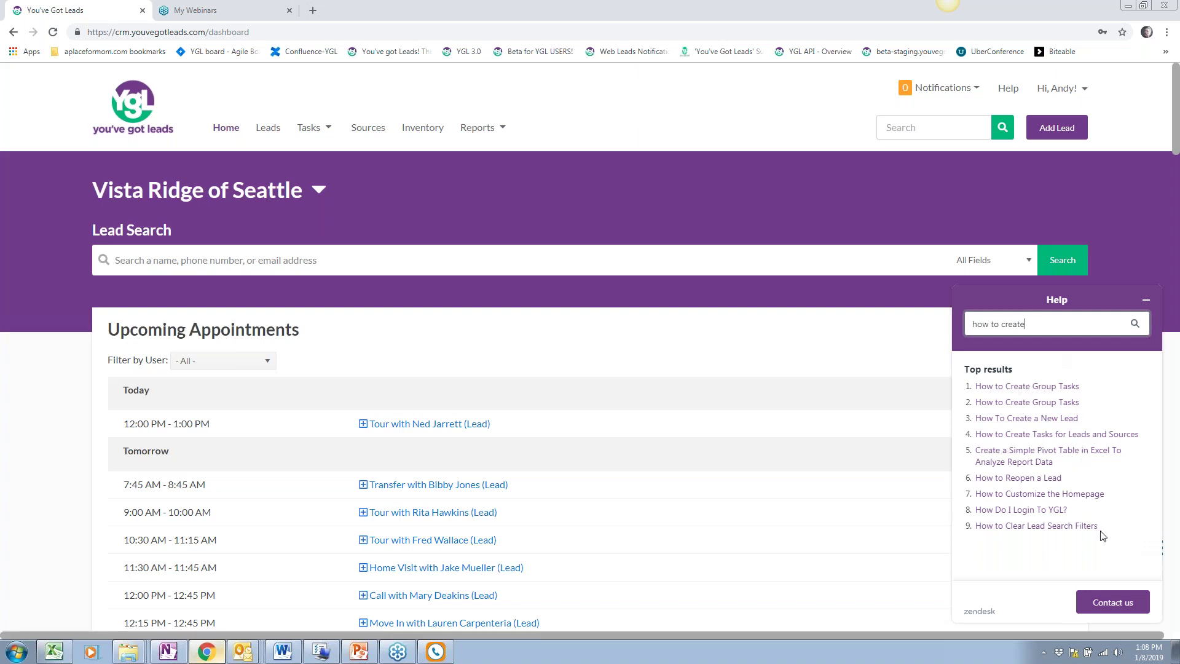
click(1114, 602)
scroll(1086, 426, down, 1)
scroll(1087, 425, up, 2)
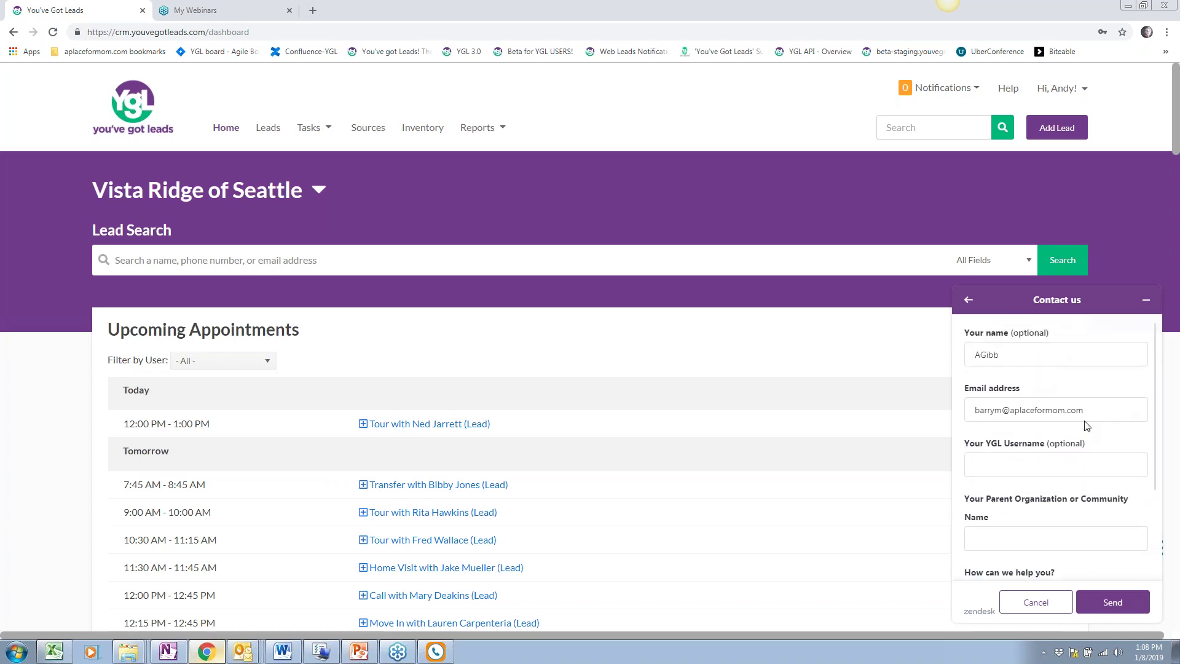
Check the YGL Username and 'How can we help you?' fields, then cancel the form and close Help
click(1052, 465)
scroll(1048, 464, down, 2)
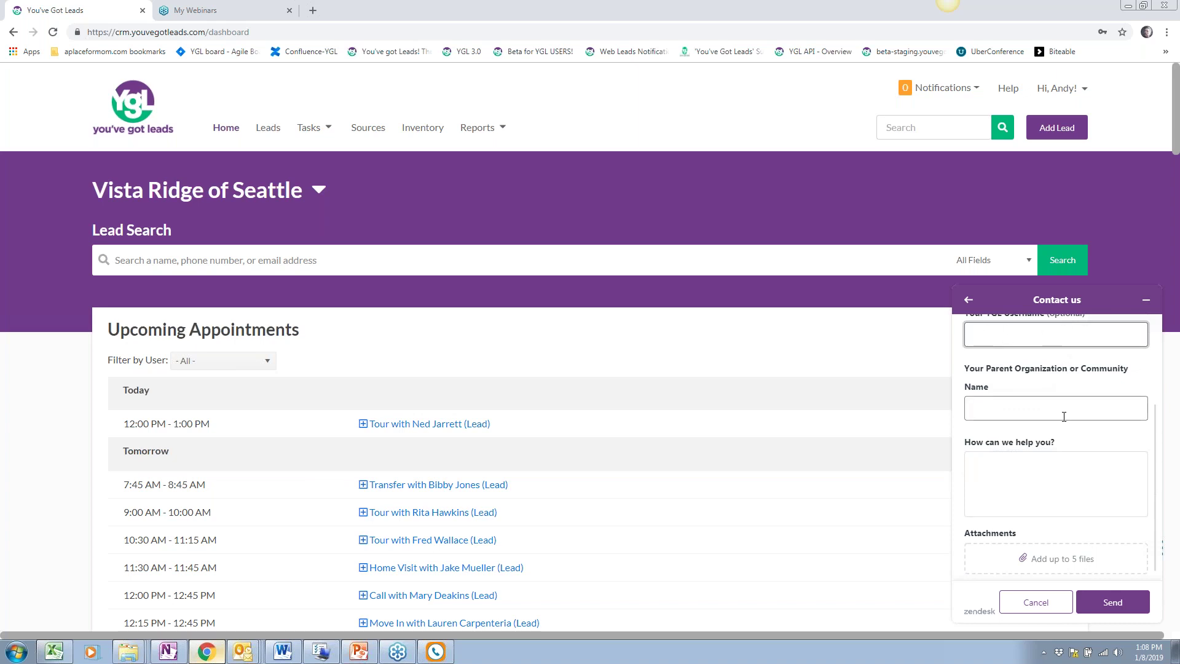
click(1065, 466)
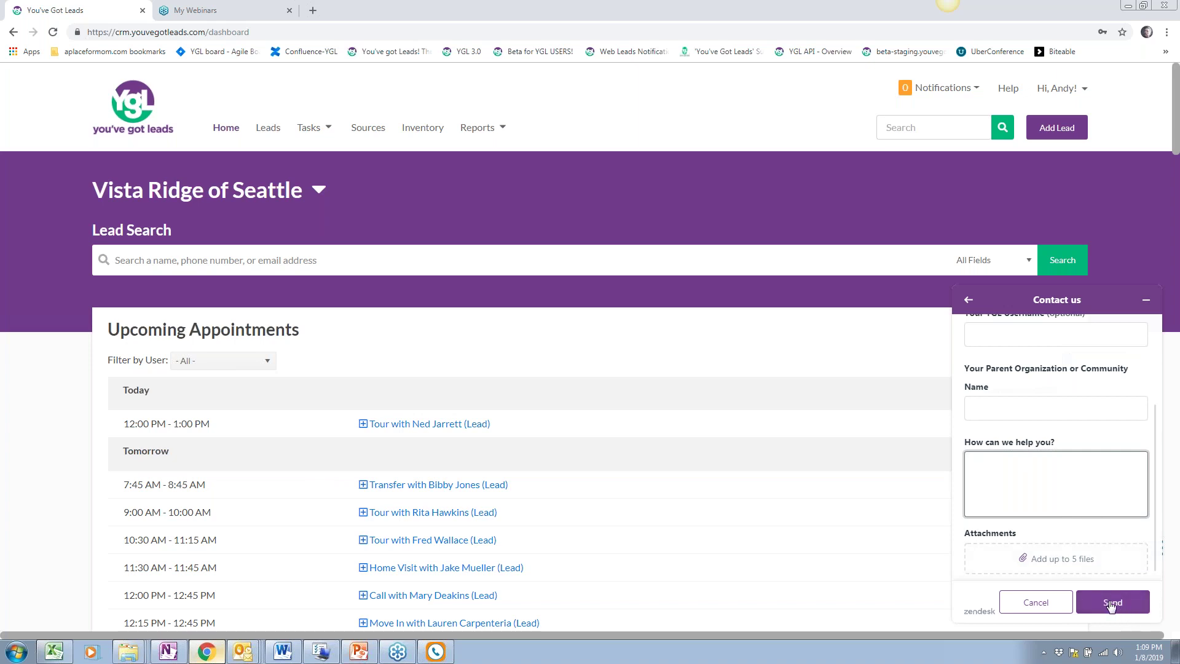
click(1036, 603)
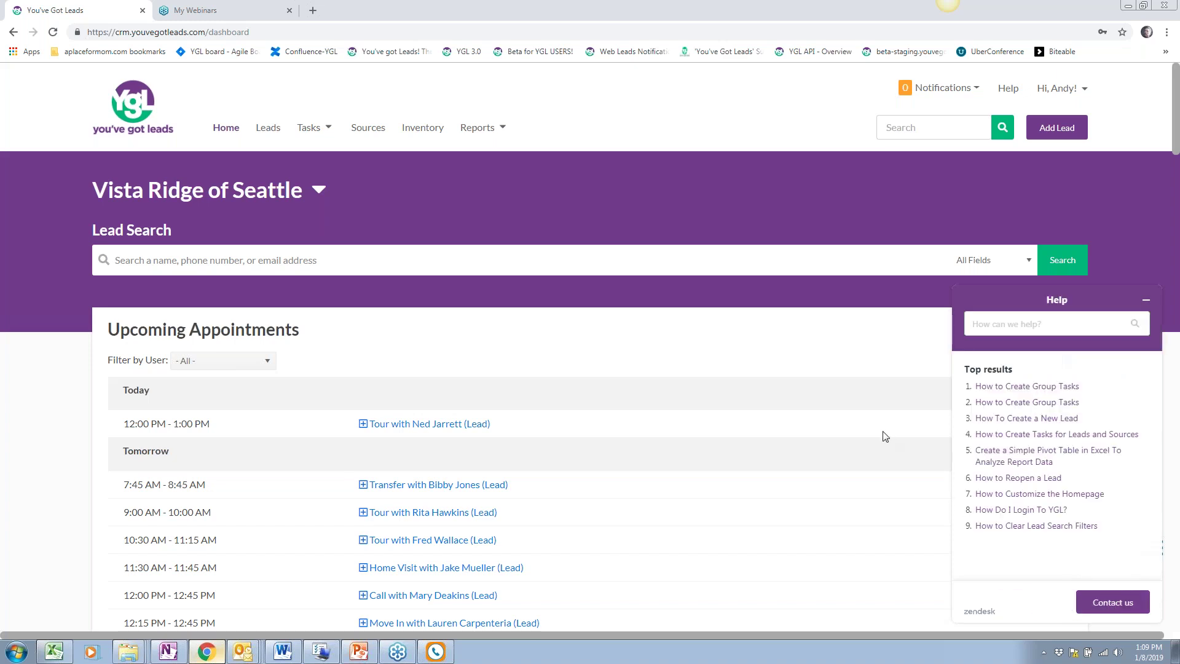
click(1140, 295)
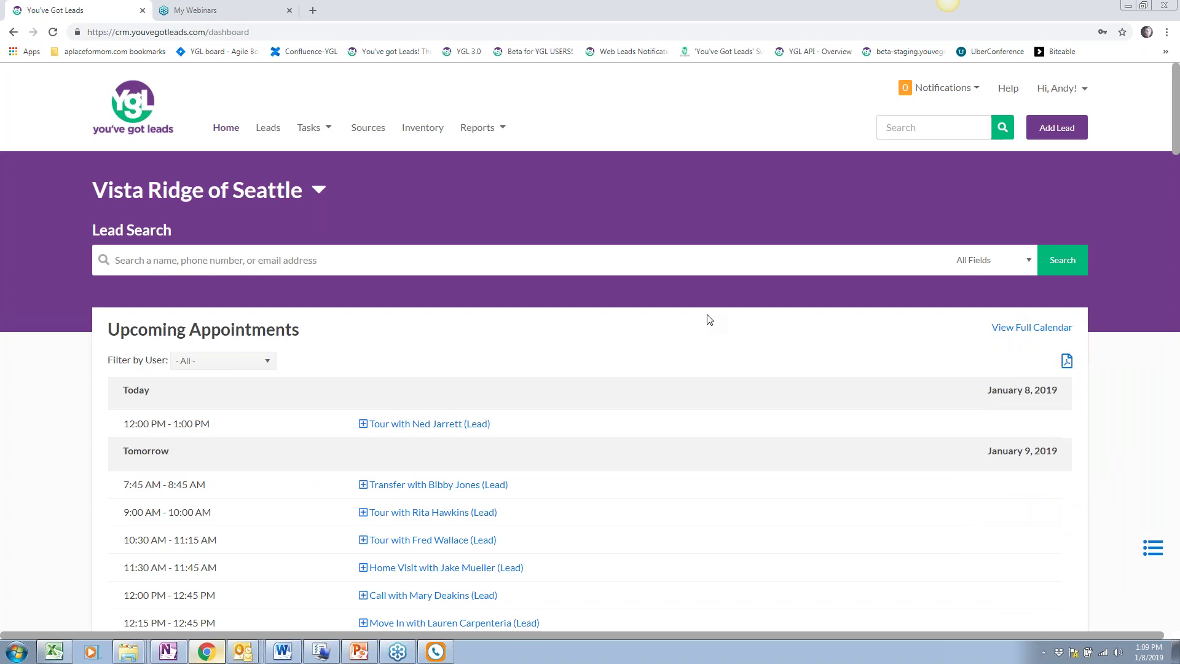
Reopen and minimize the Help widget, then open the Hi, Andy! account menu
click(1008, 88)
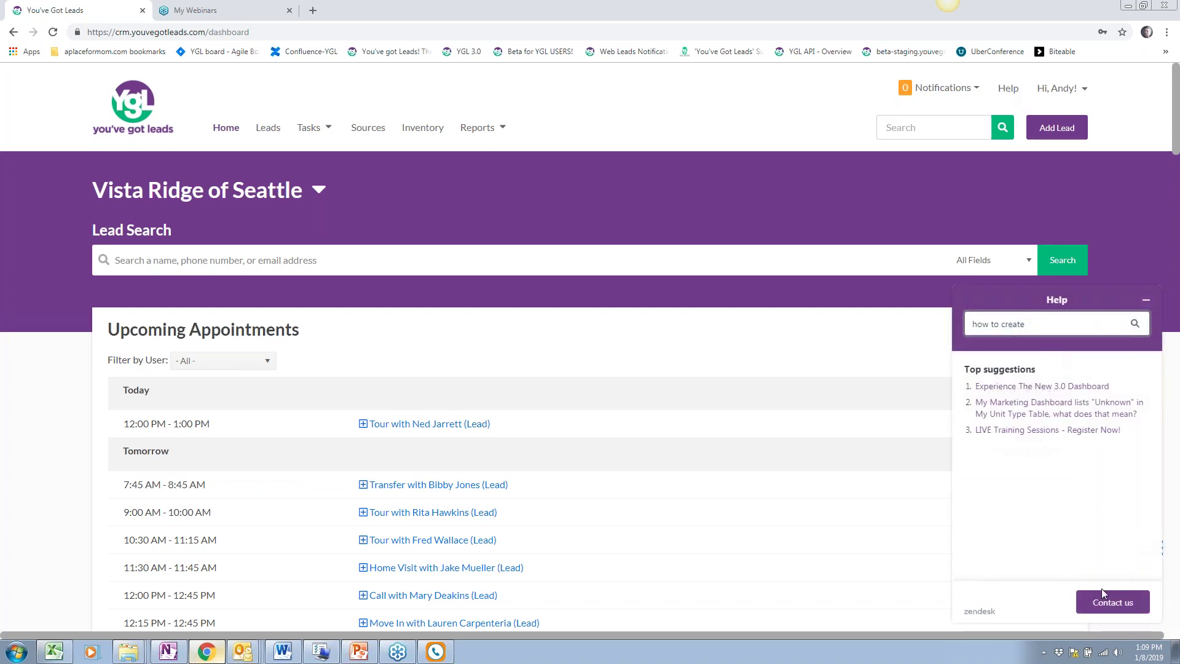
click(1145, 299)
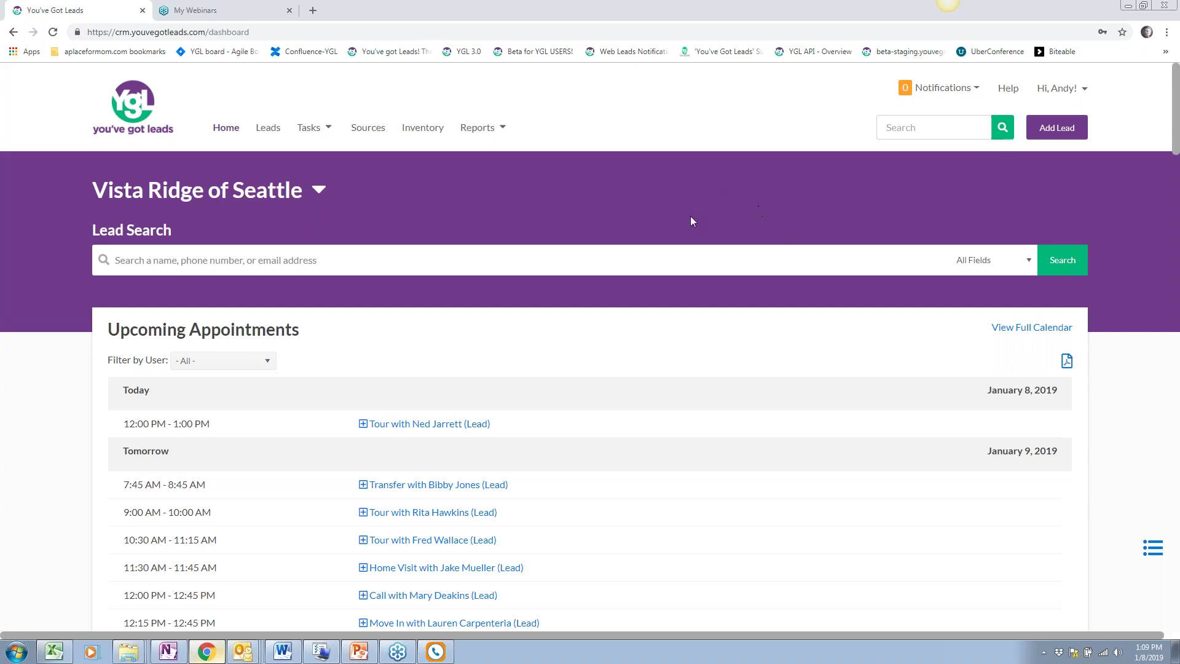
click(1080, 89)
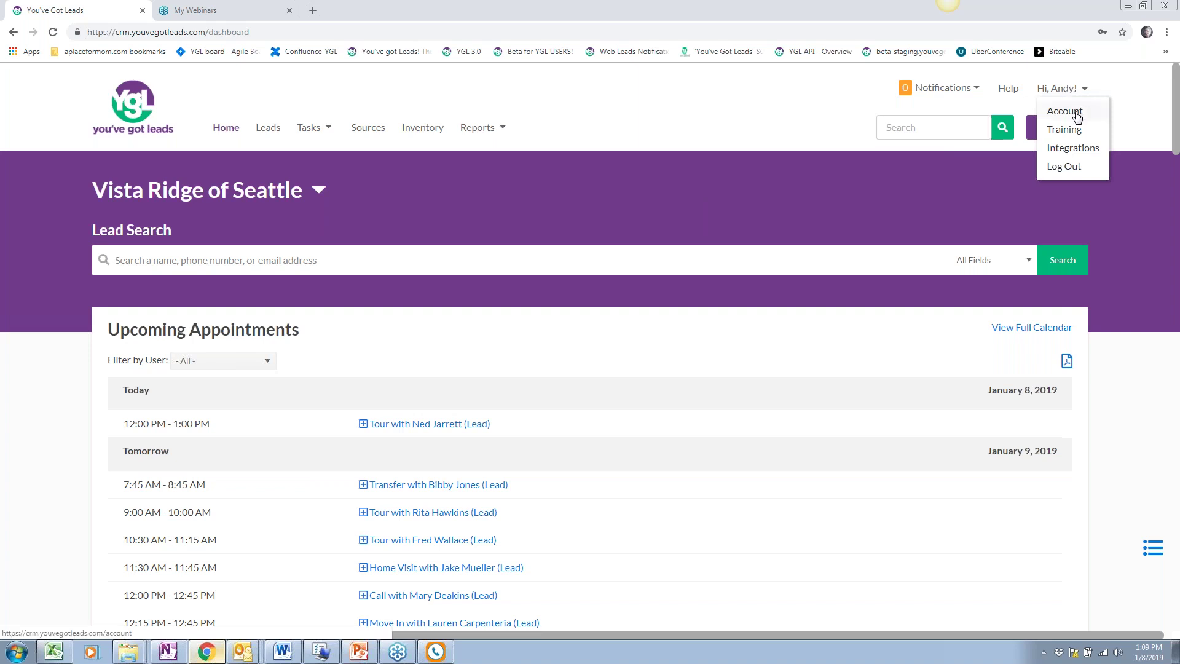
Open the Account page and view its Users and Communities tabs
click(1065, 111)
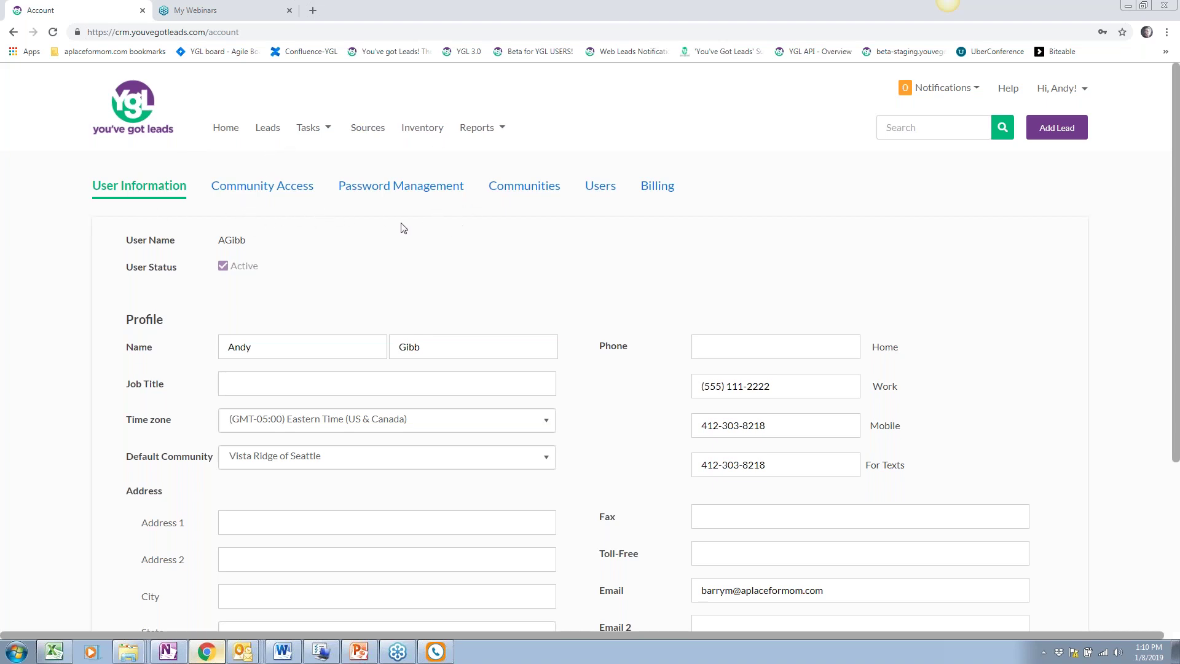
click(603, 190)
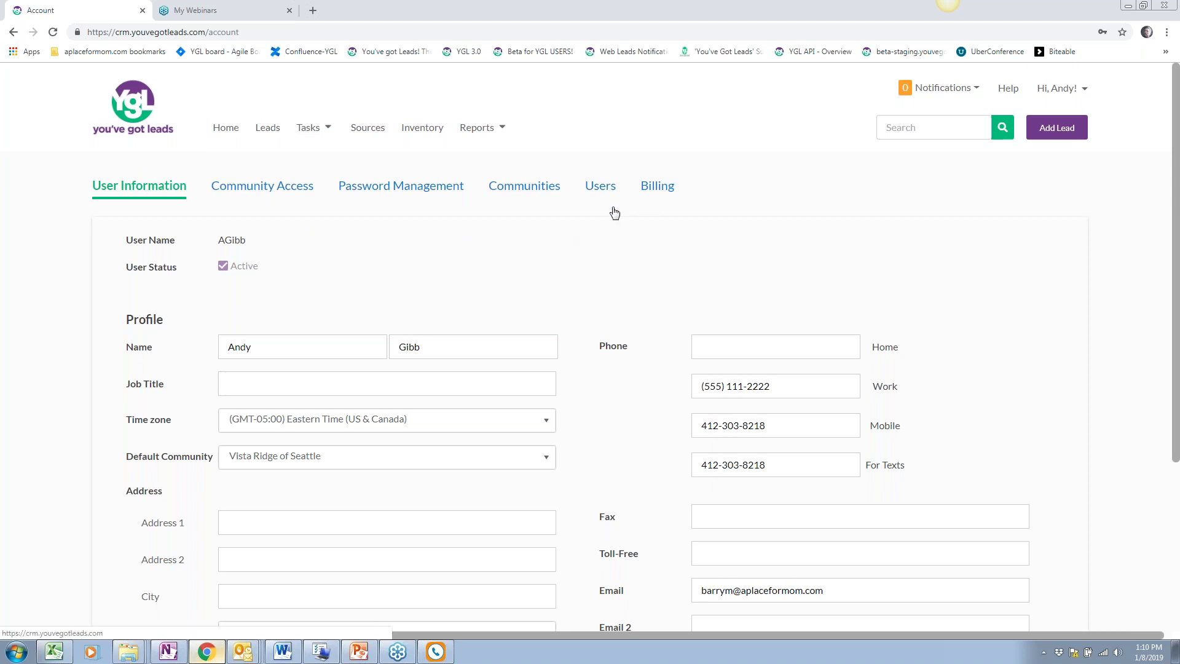
click(506, 190)
Return to User Information and scroll through the profile fields
click(131, 186)
scroll(264, 295, down, 1)
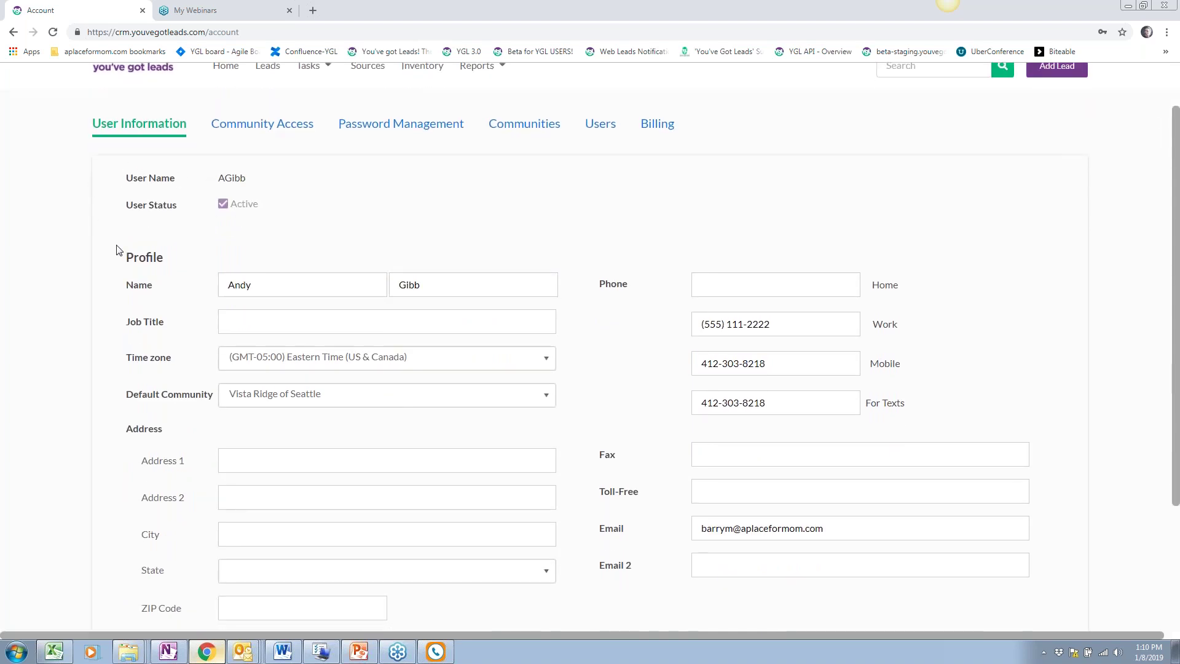
scroll(283, 288, down, 2)
scroll(306, 282, up, 1)
scroll(307, 283, up, 1)
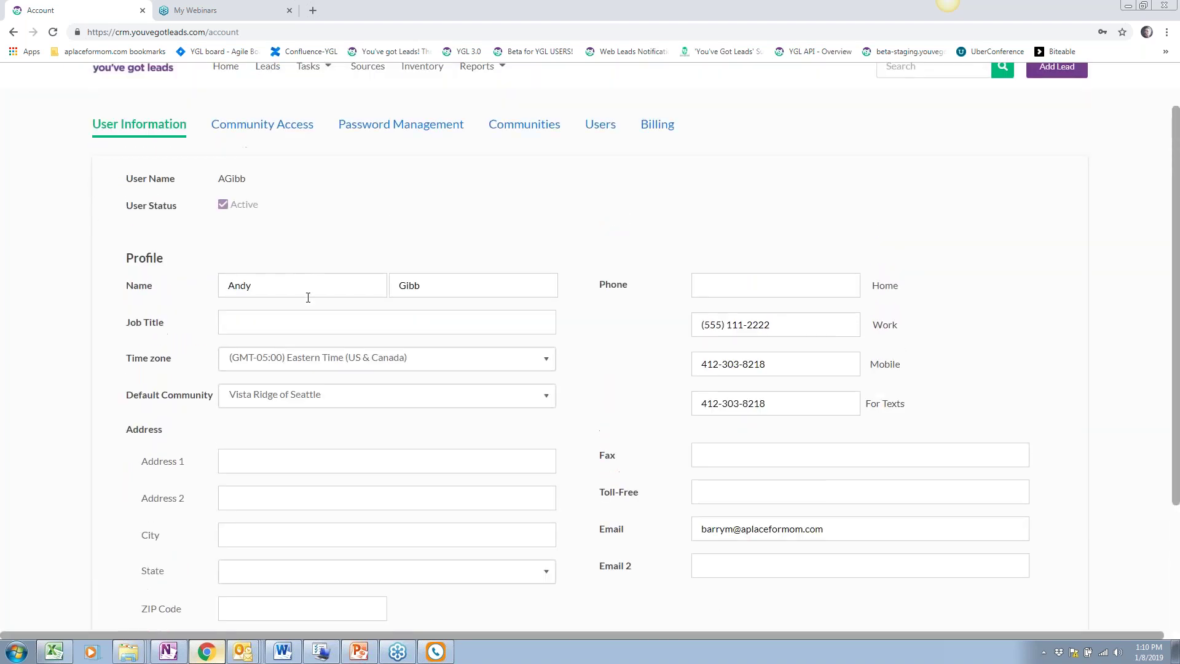
drag(823, 530, 687, 539)
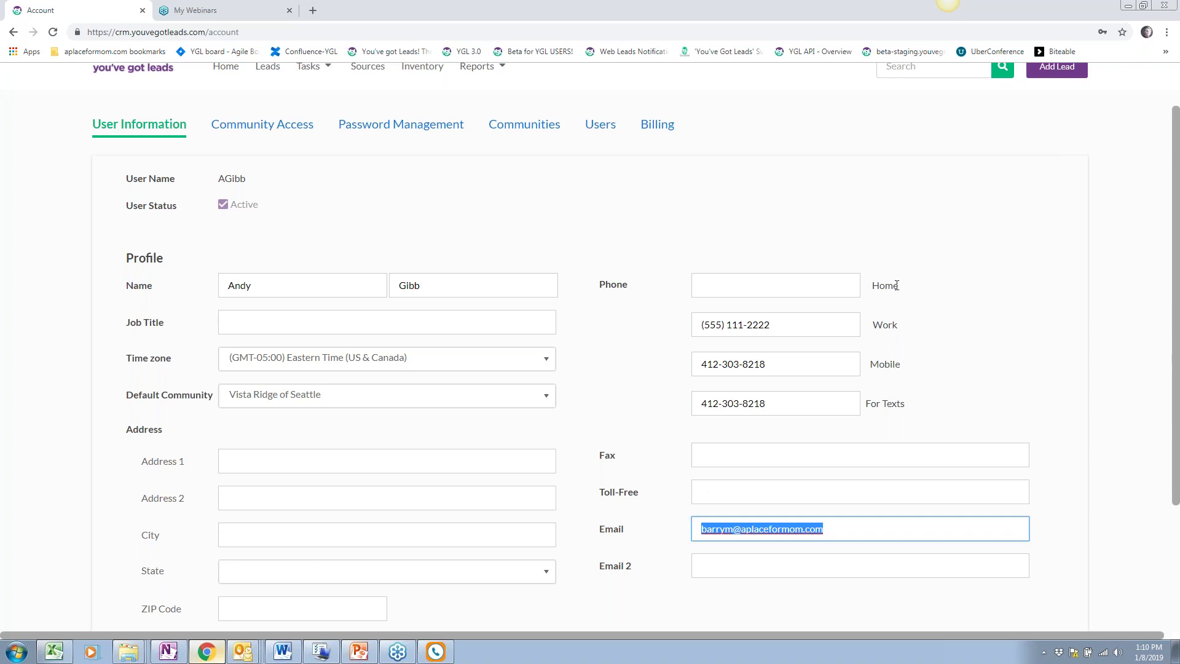
scroll(896, 285, up, 1)
Reopen the account options, then select the first and last name in the profile
click(1064, 88)
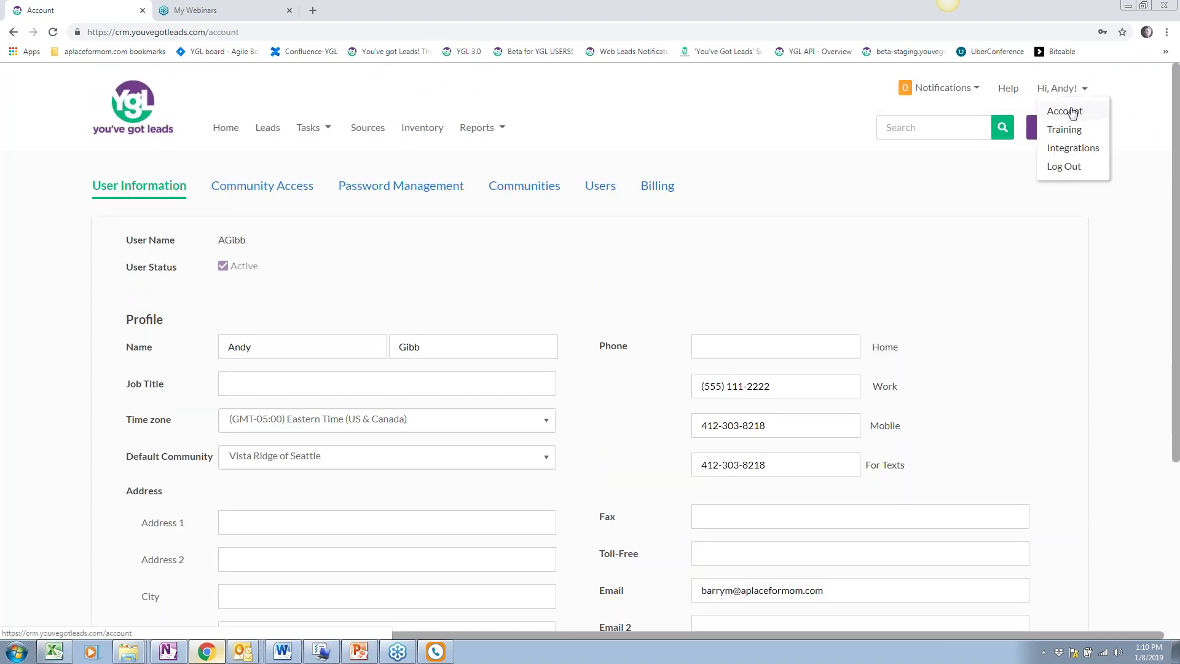
scroll(759, 378, down, 3)
scroll(760, 378, up, 3)
scroll(477, 414, down, 3)
drag(848, 408, 602, 403)
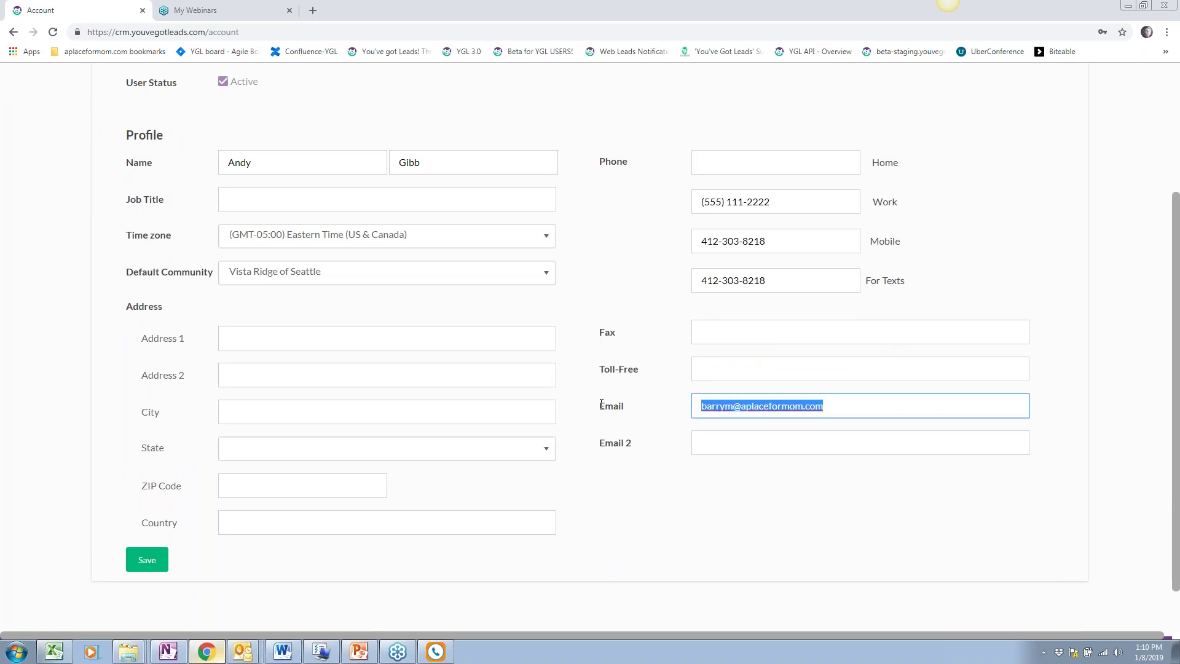
scroll(648, 435, up, 3)
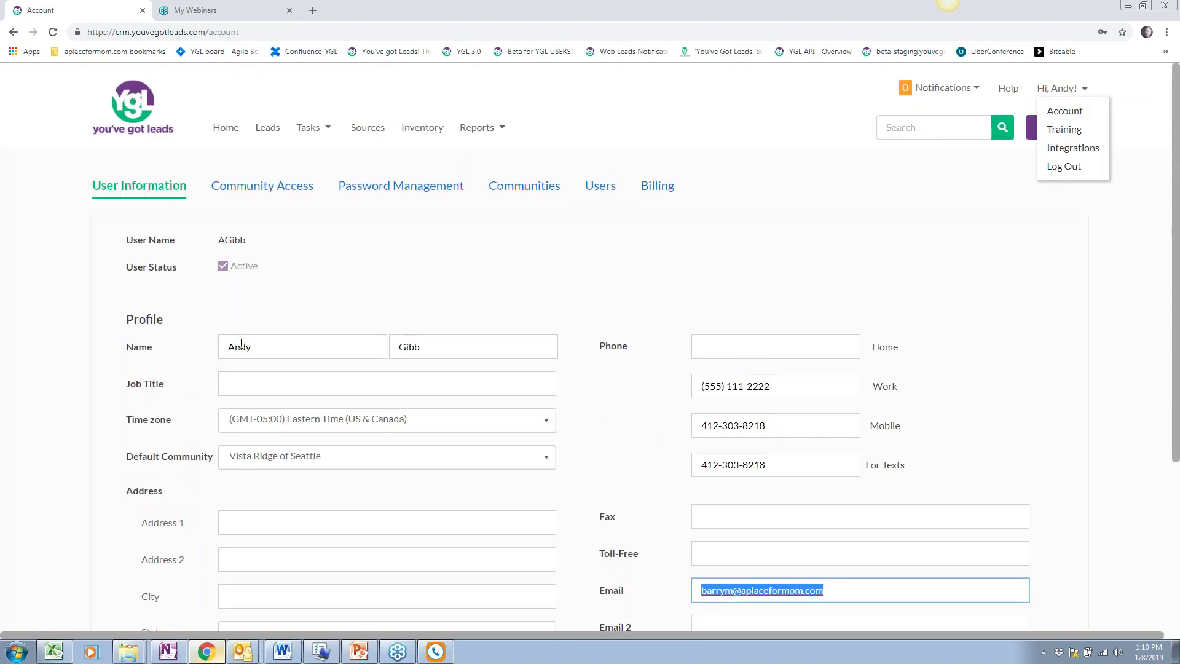
double_click(241, 345)
double_click(410, 346)
click(408, 306)
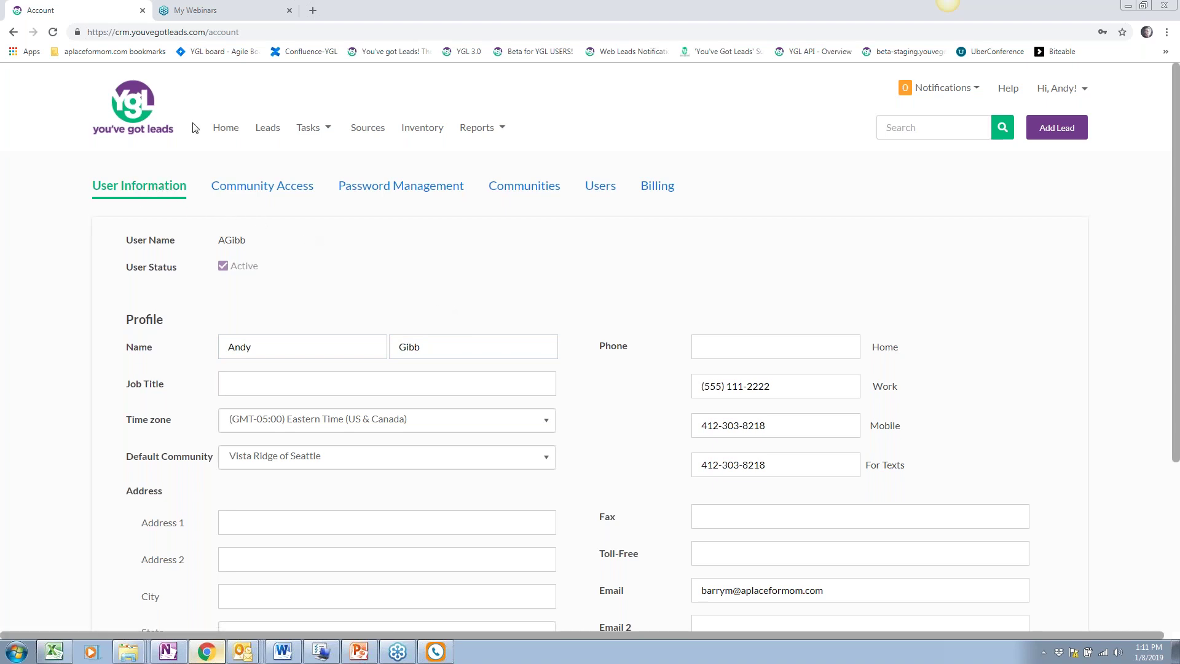
click(222, 131)
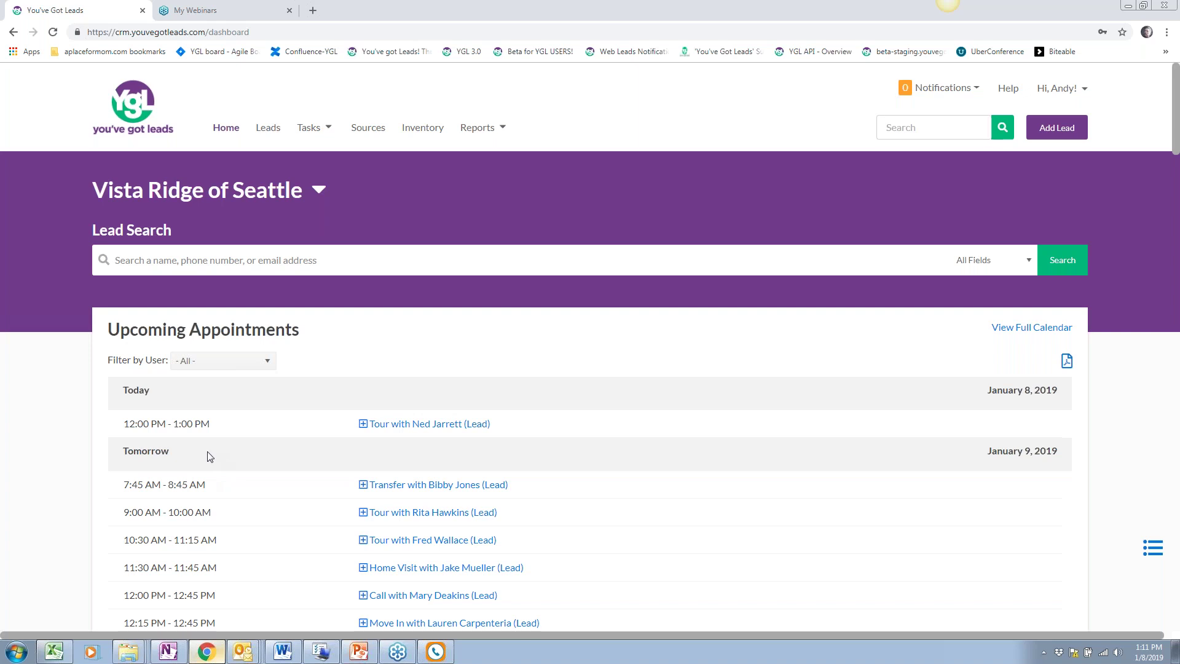
scroll(210, 457, down, 2)
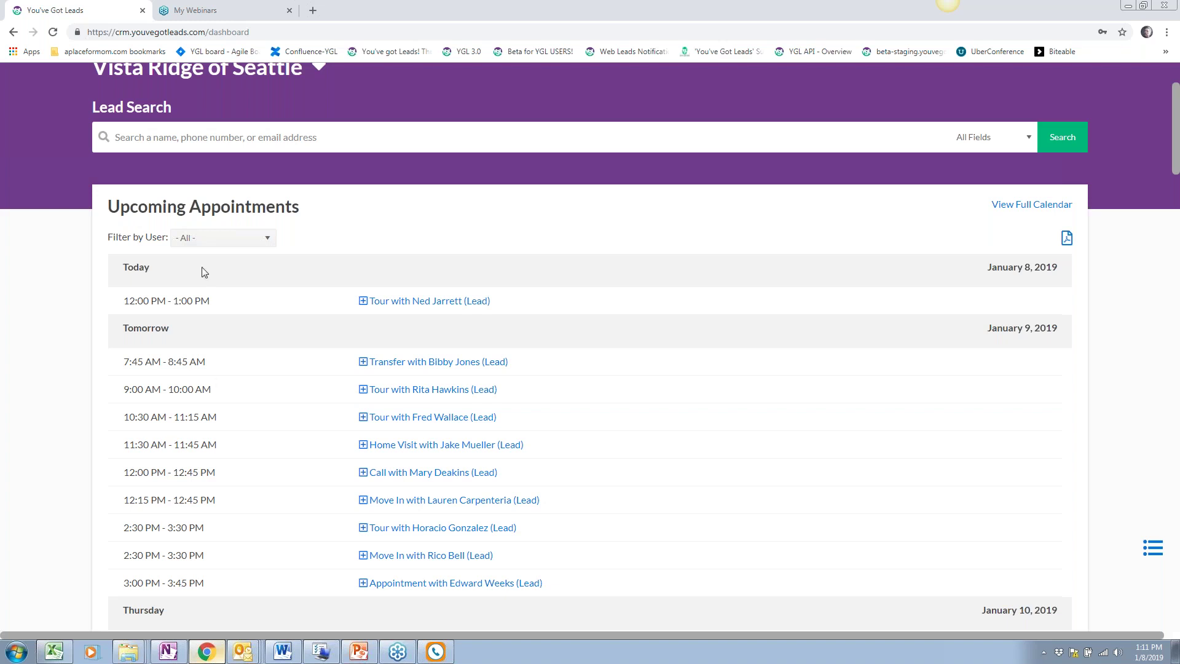
drag(114, 206, 300, 207)
scroll(412, 411, down, 1)
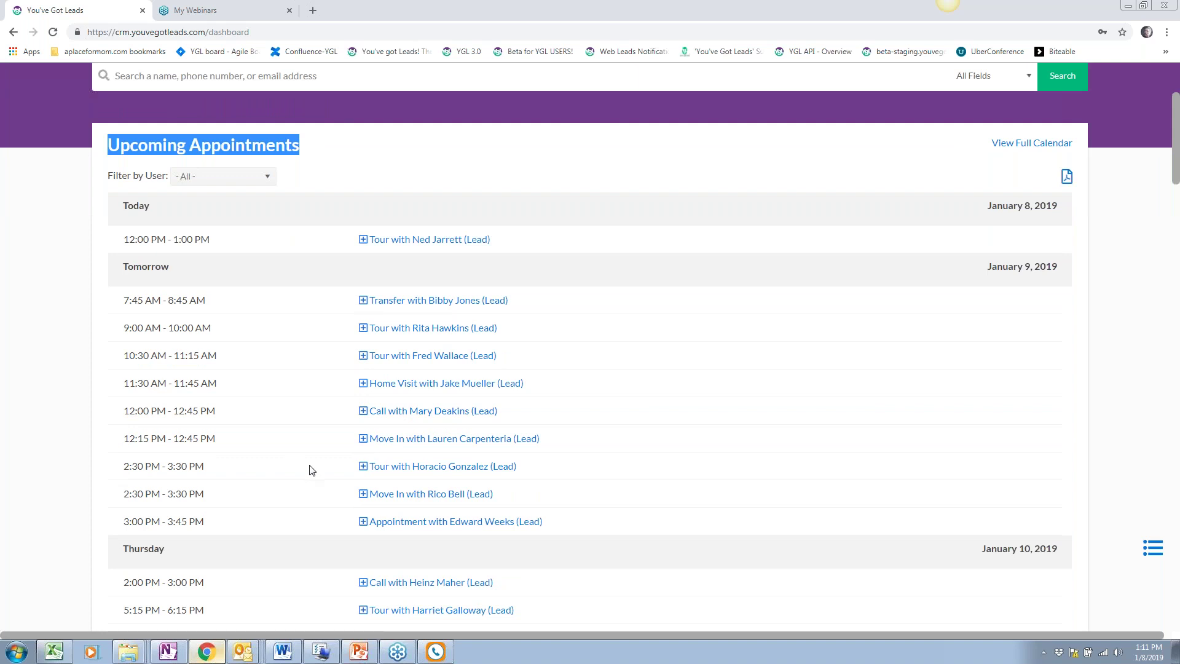
scroll(311, 470, up, 2)
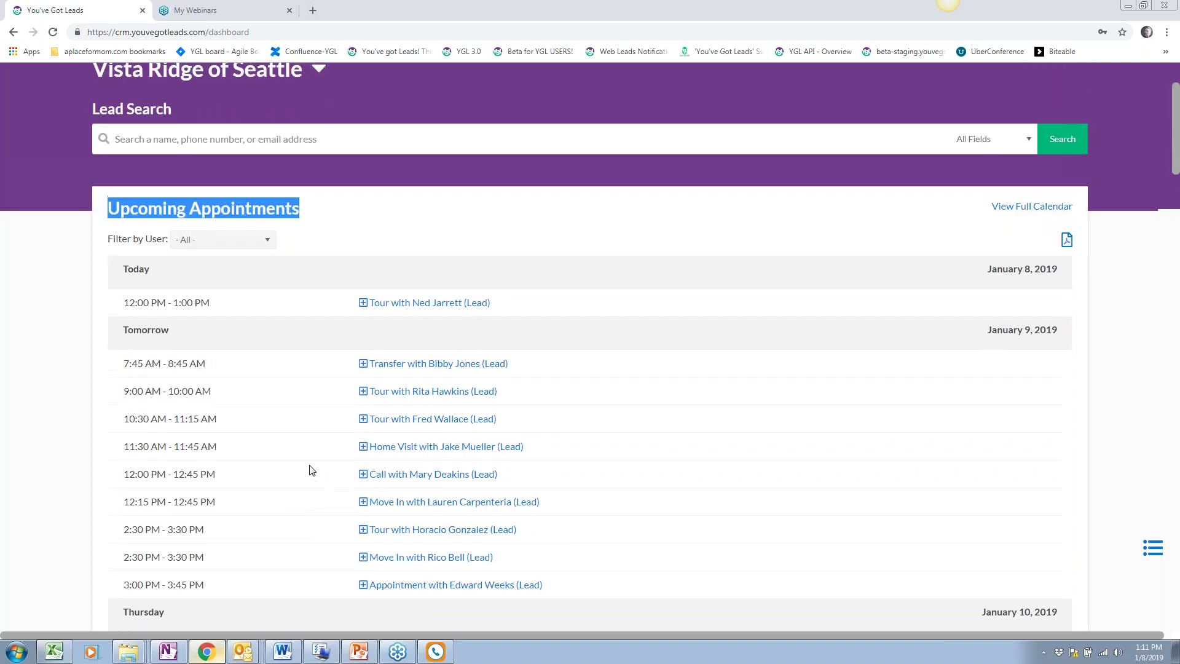
click(78, 335)
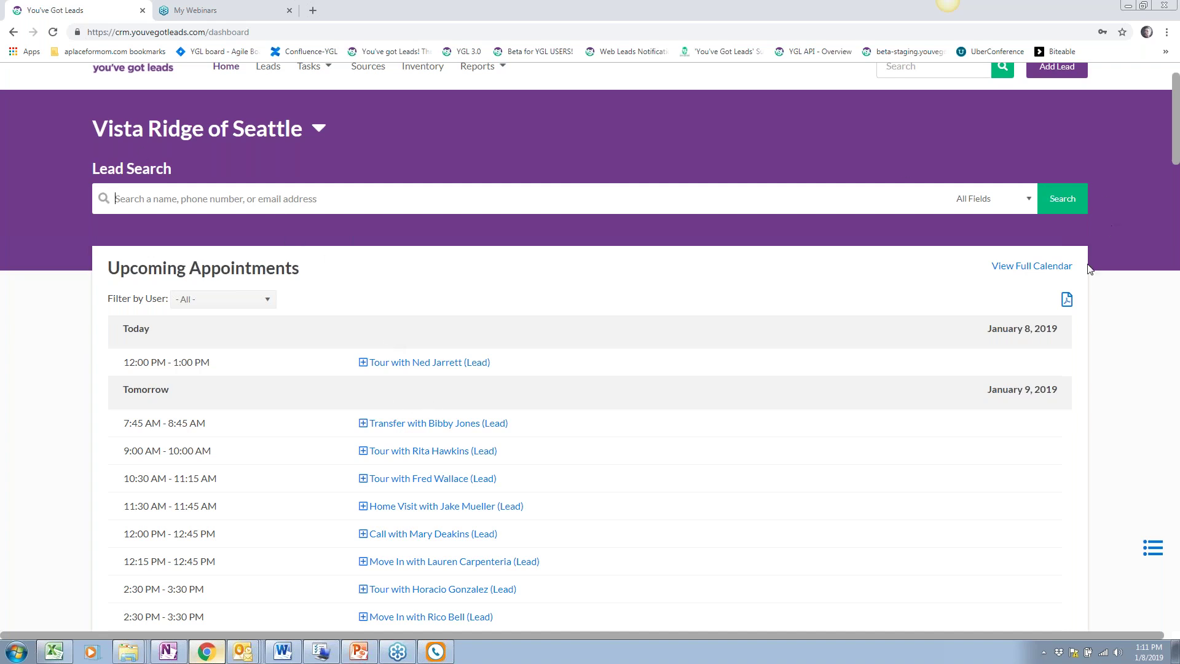
scroll(331, 325, up, 1)
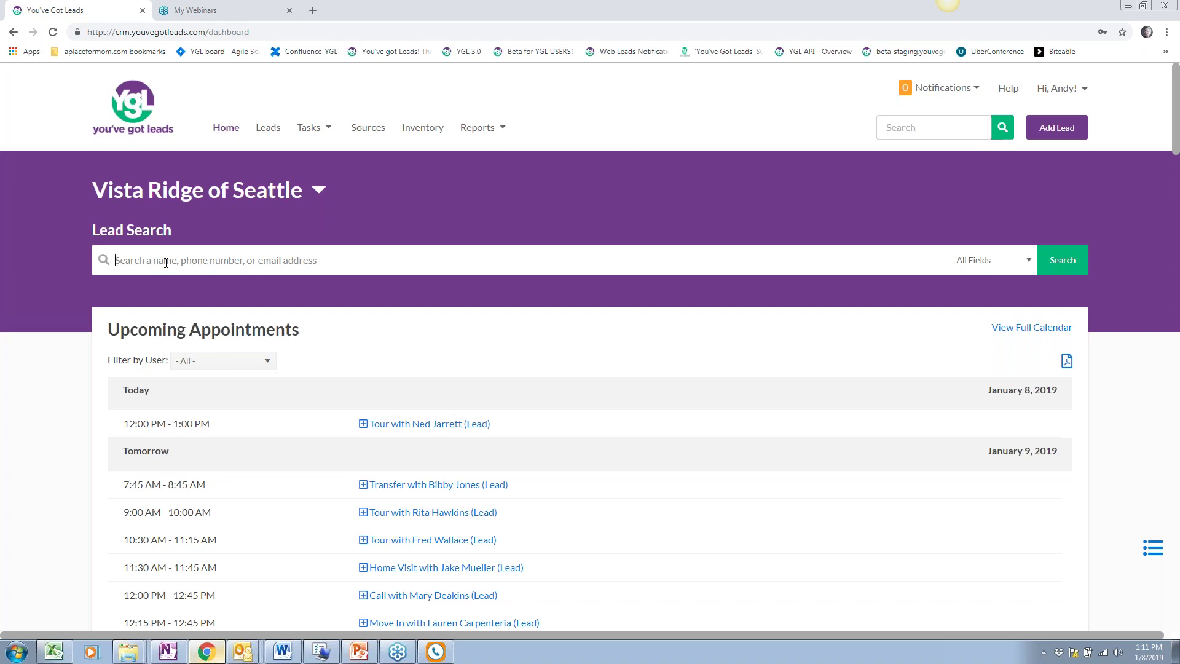
Search leads for 'He', clear the search, and show the All Fields scope options
text(Henry)
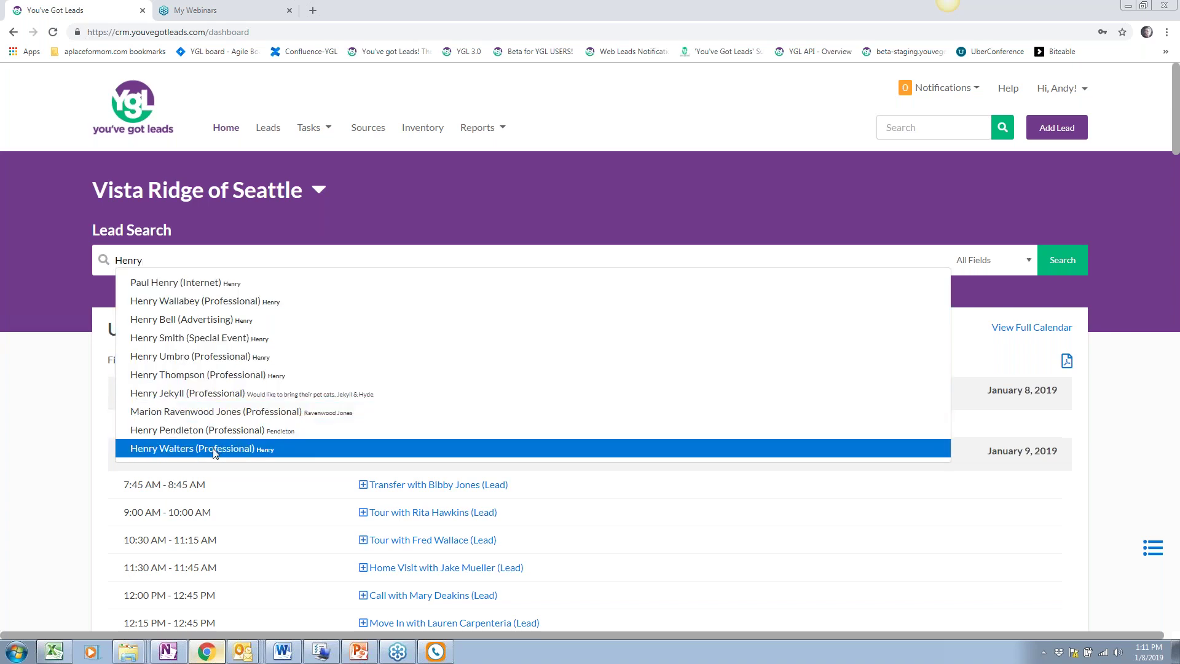
key(ctrl+a)
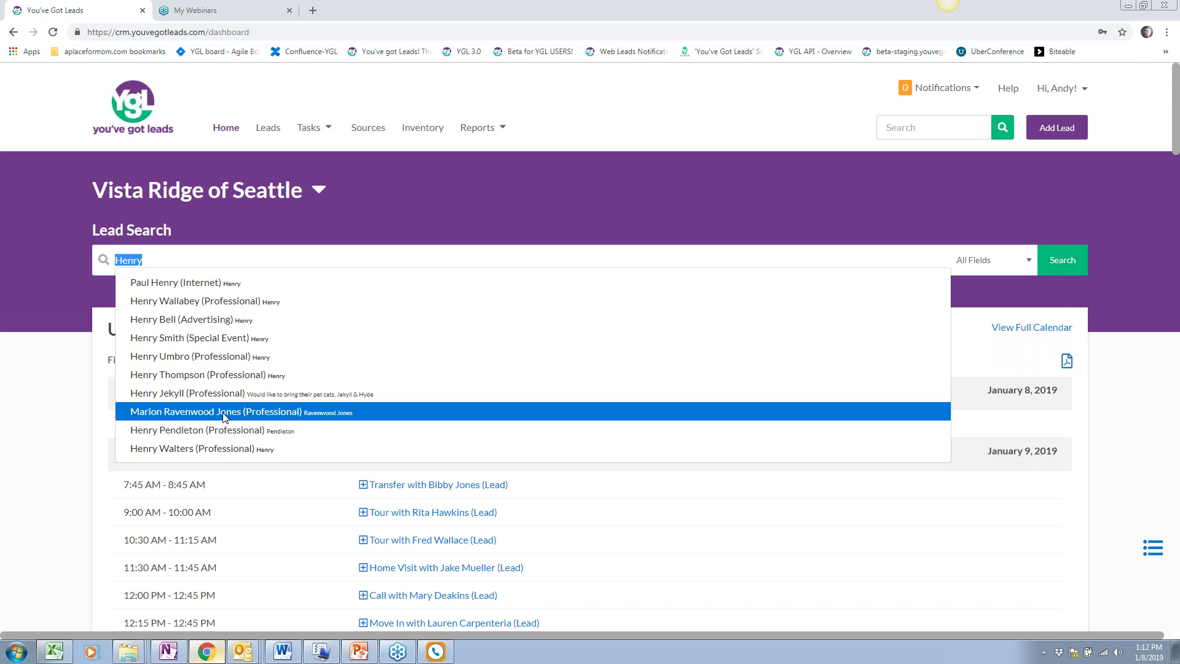
key(BackSpace)
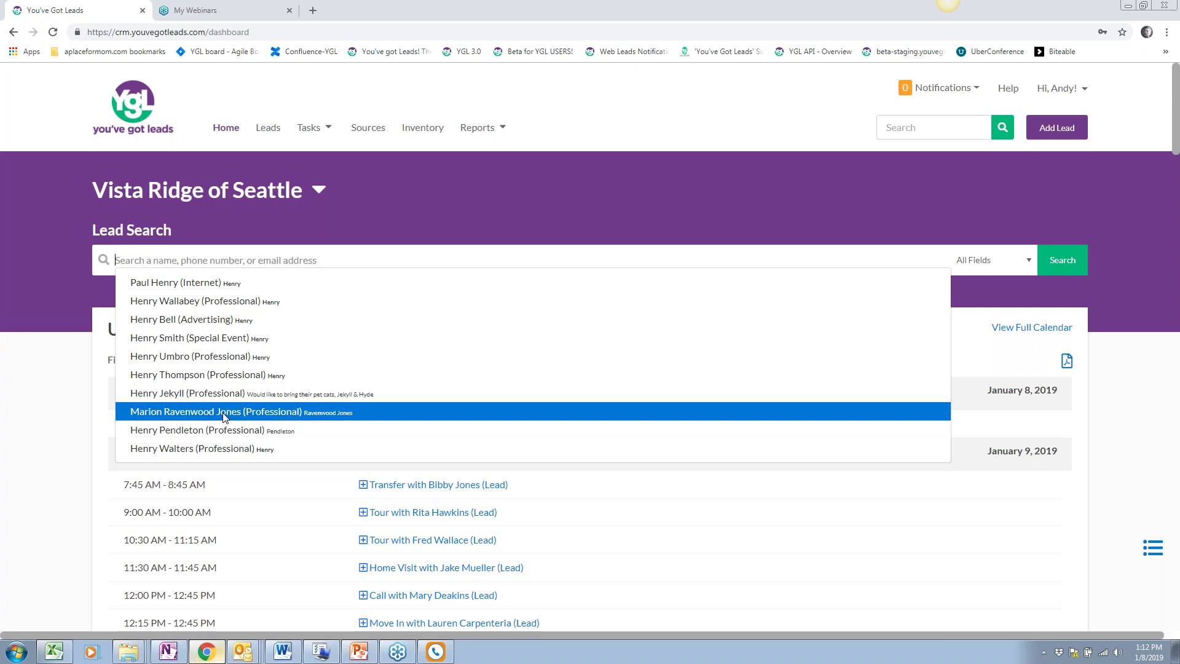
click(1116, 286)
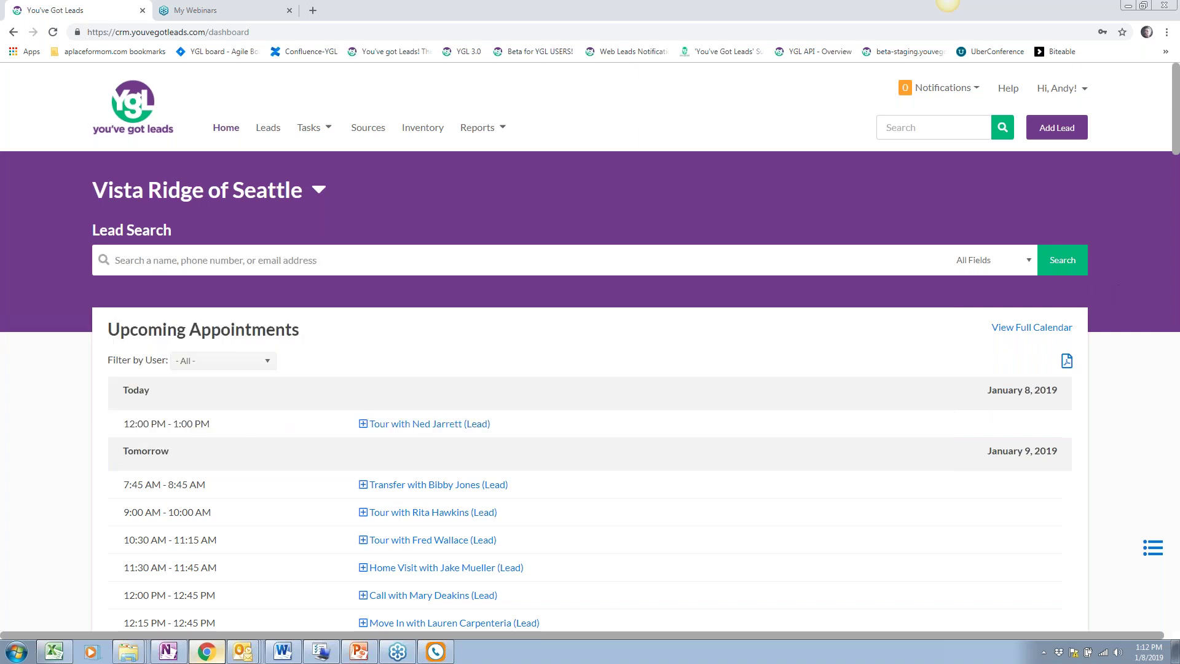
click(1018, 265)
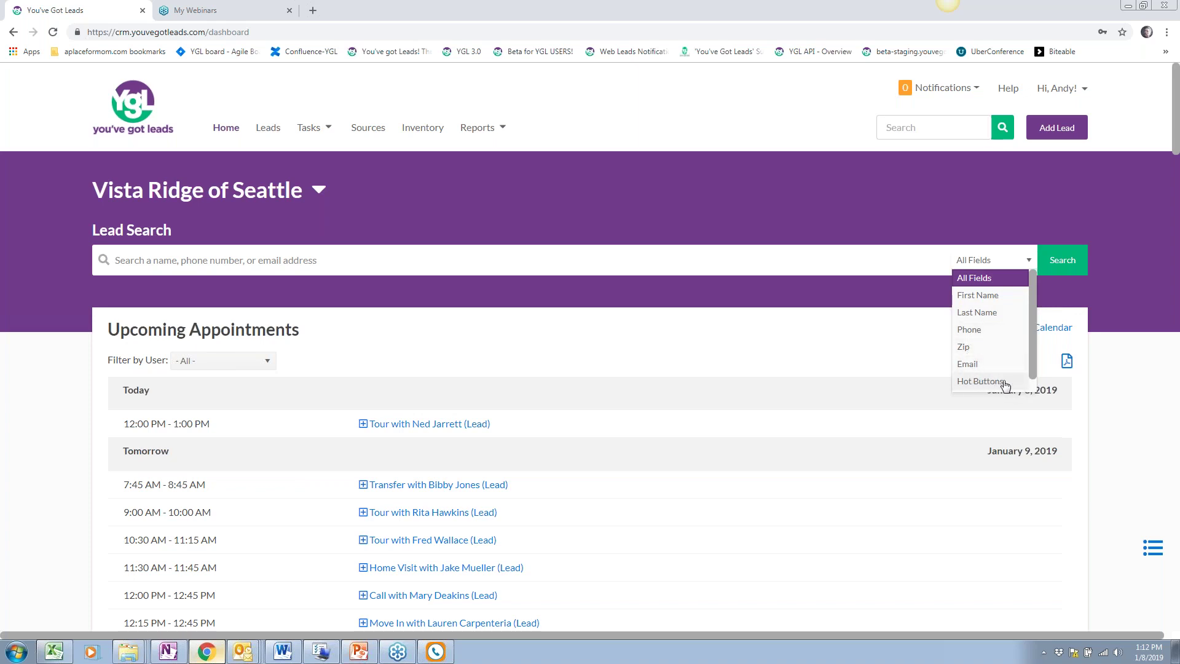
Search leads by Email with a partial email address, then clear it and reset the scope to All Fields
click(971, 365)
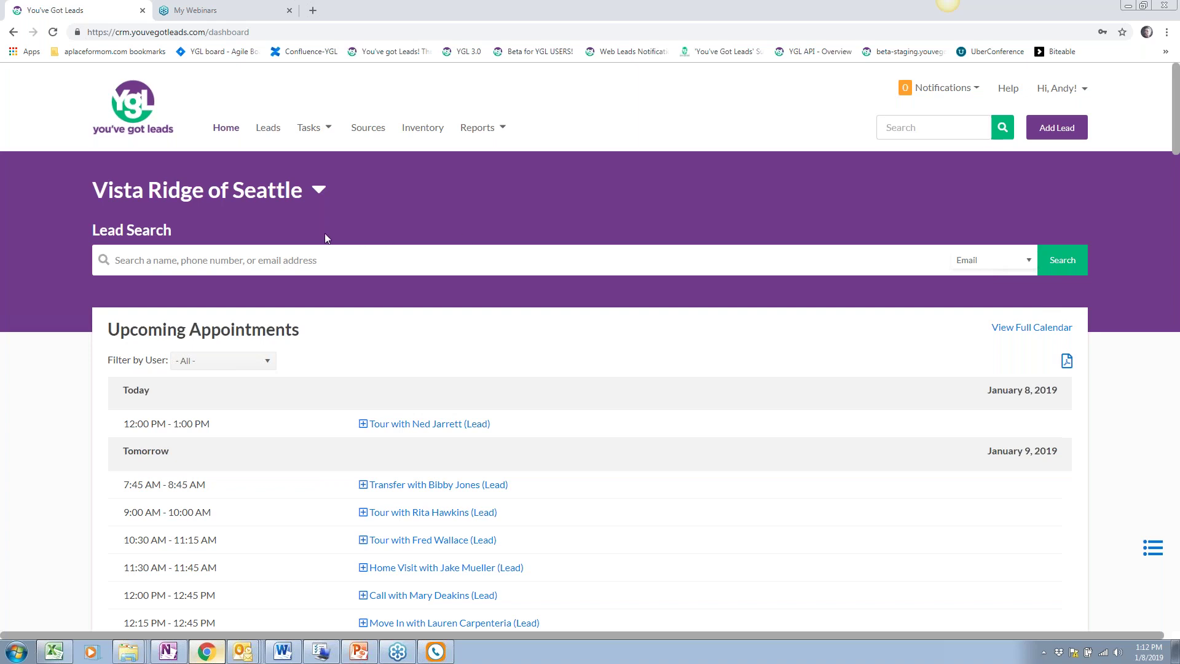
click(282, 260)
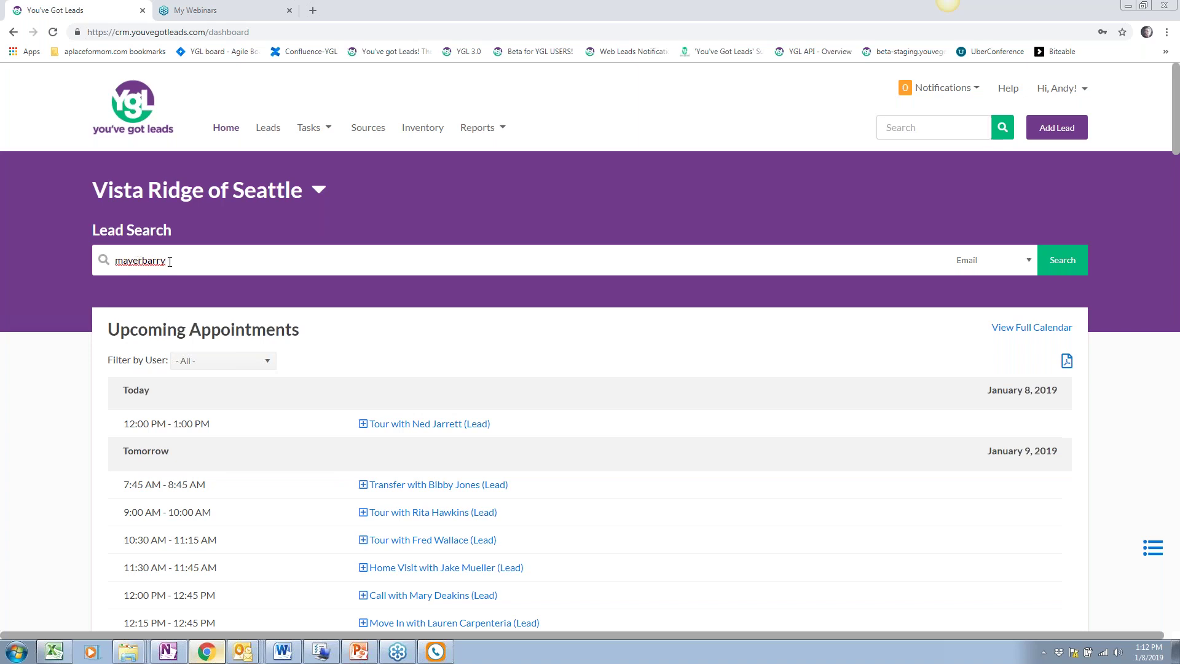
drag(298, 252, 2, 236)
key(BackSpace)
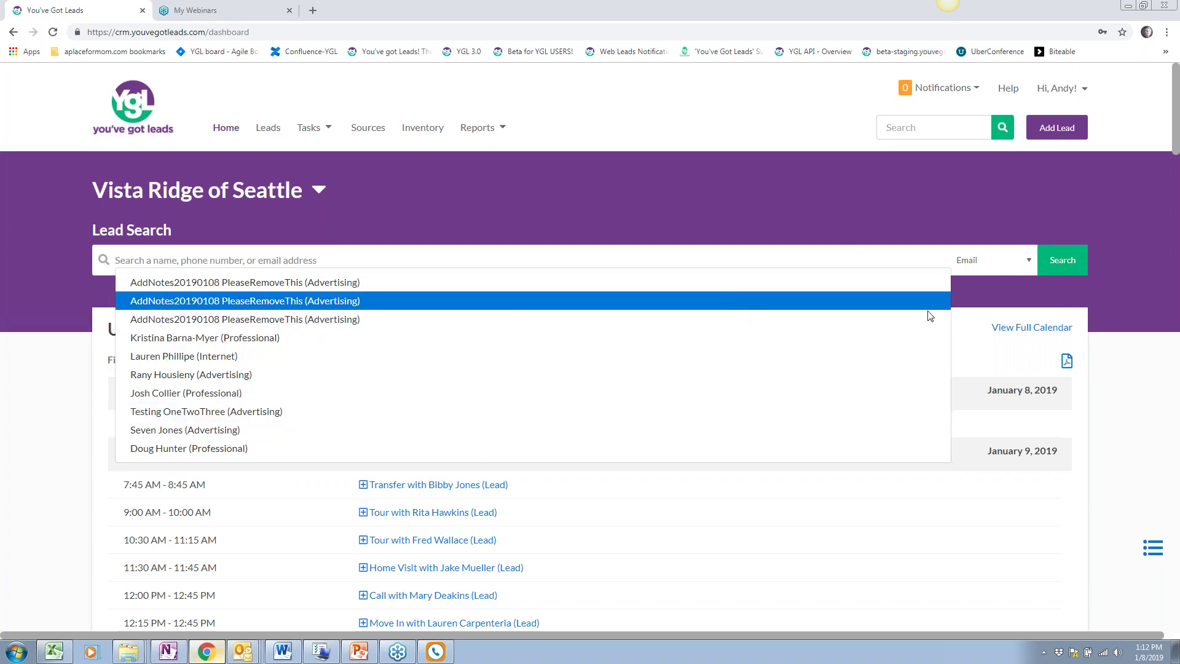
click(1002, 264)
click(1030, 278)
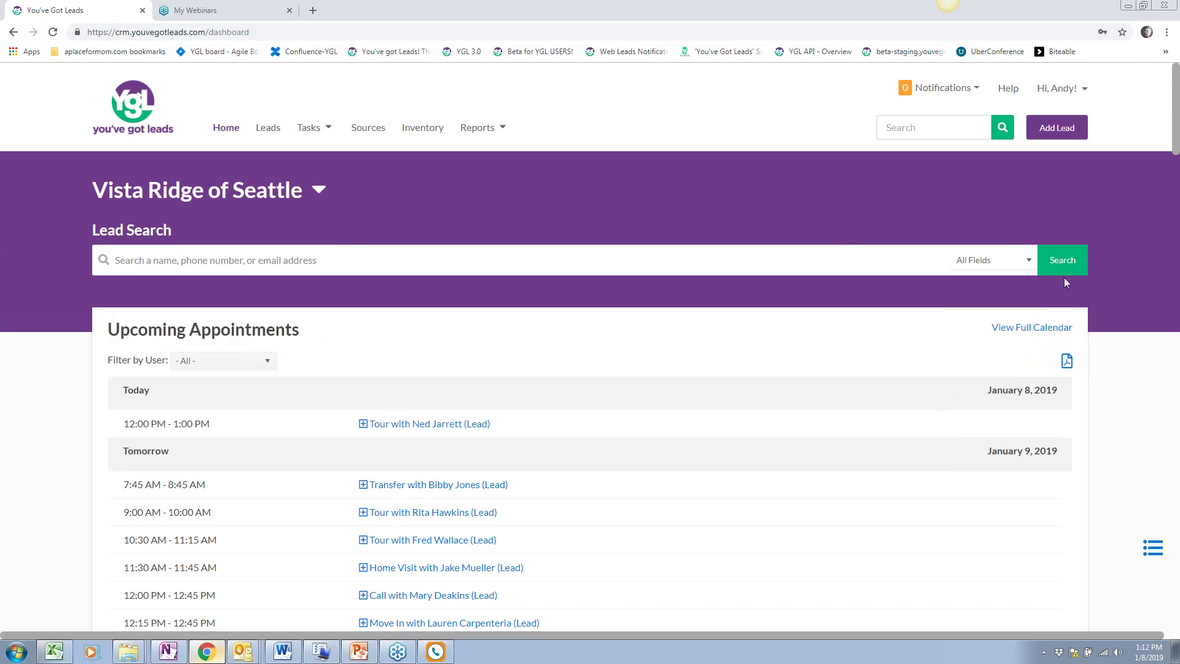
Expand today's 12:00 PM tour in Upcoming Appointments to show its contact details and note
scroll(320, 369, down, 2)
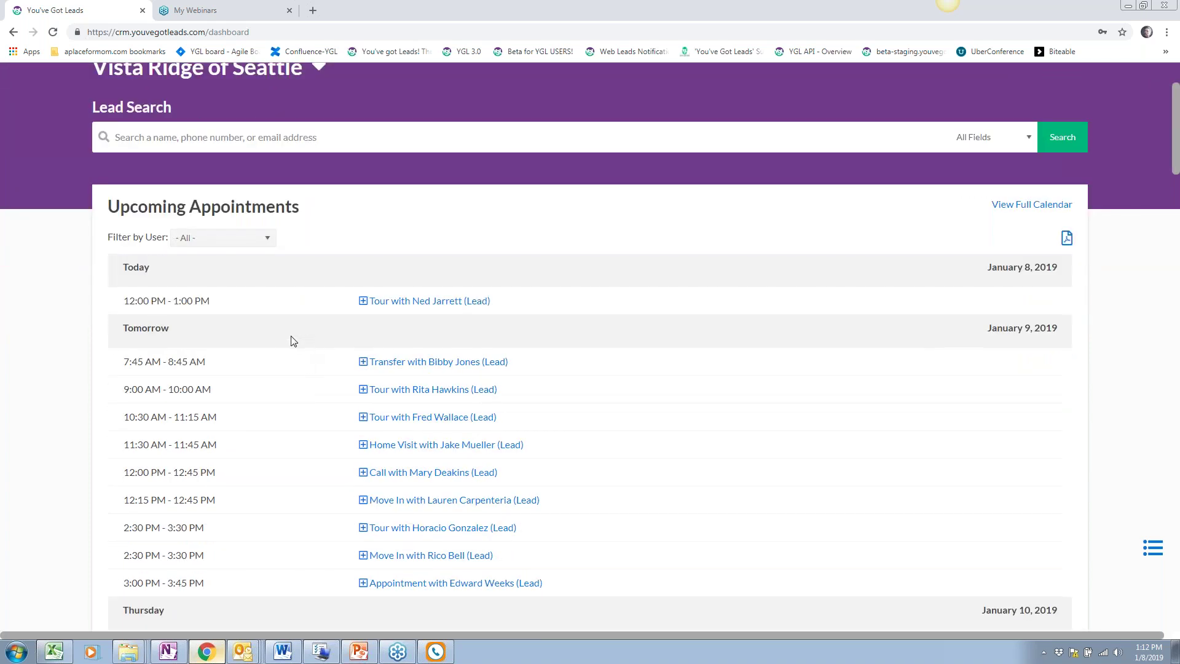
scroll(184, 356, down, 2)
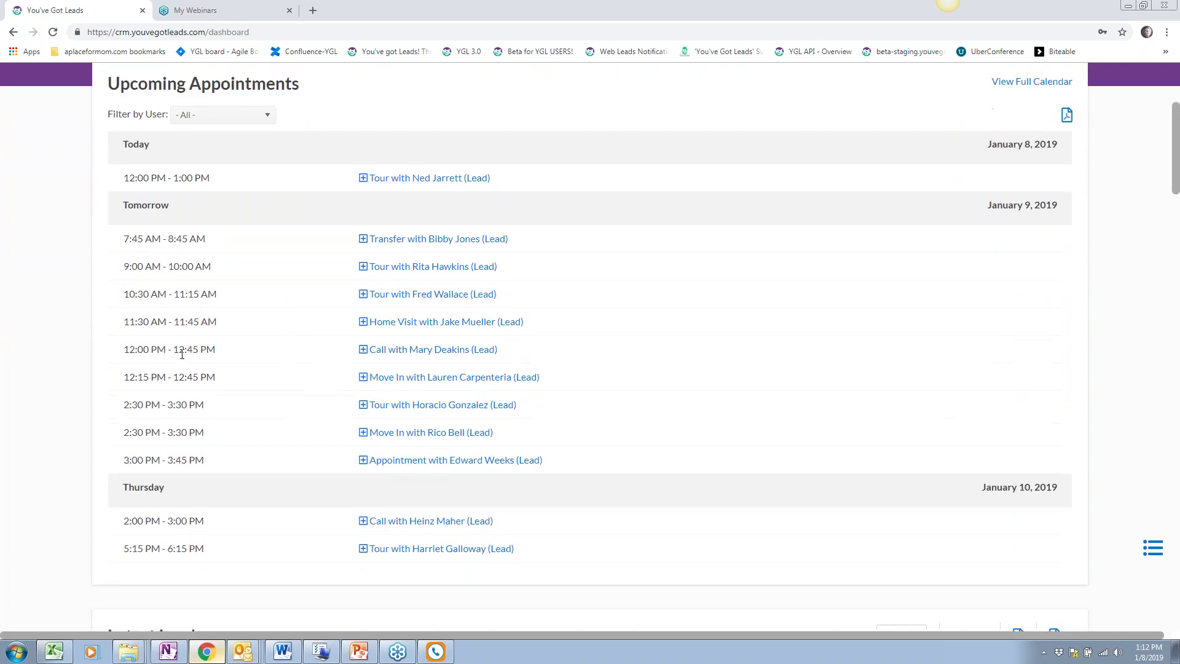
scroll(181, 355, up, 1)
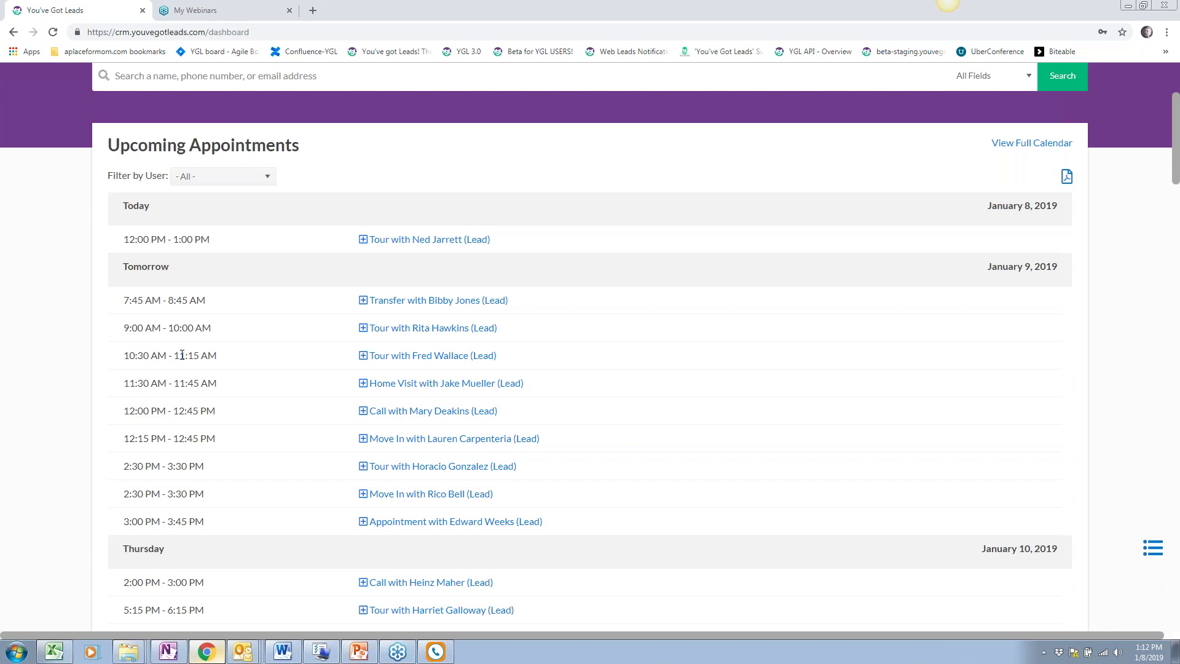
scroll(182, 355, down, 1)
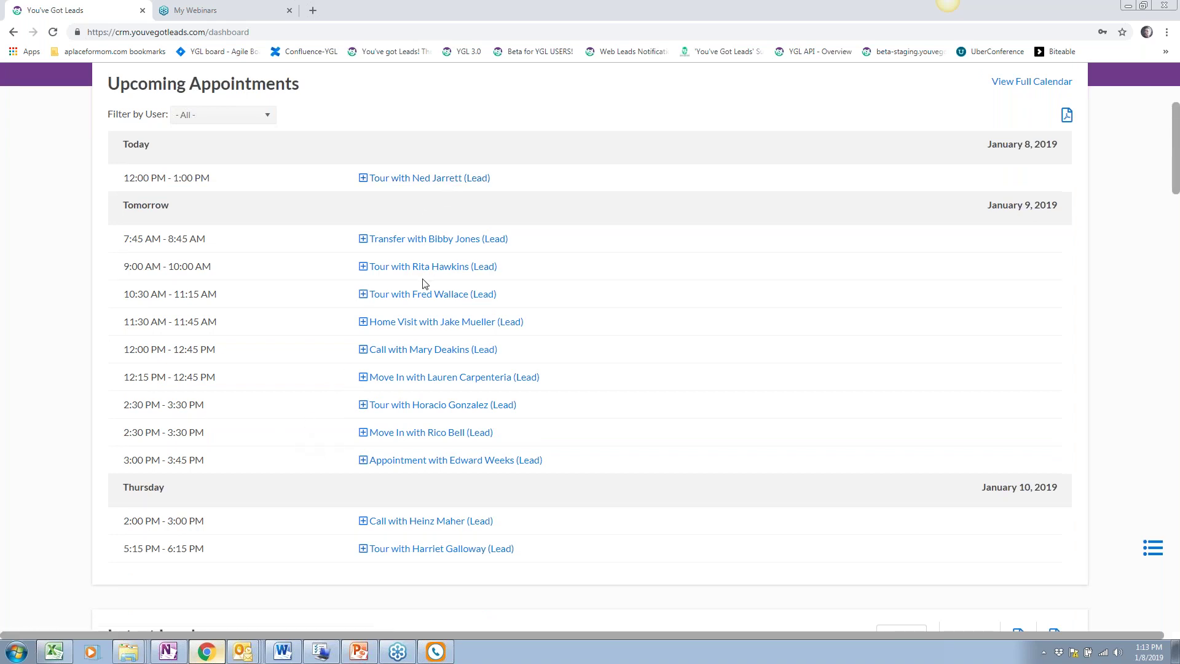
click(414, 179)
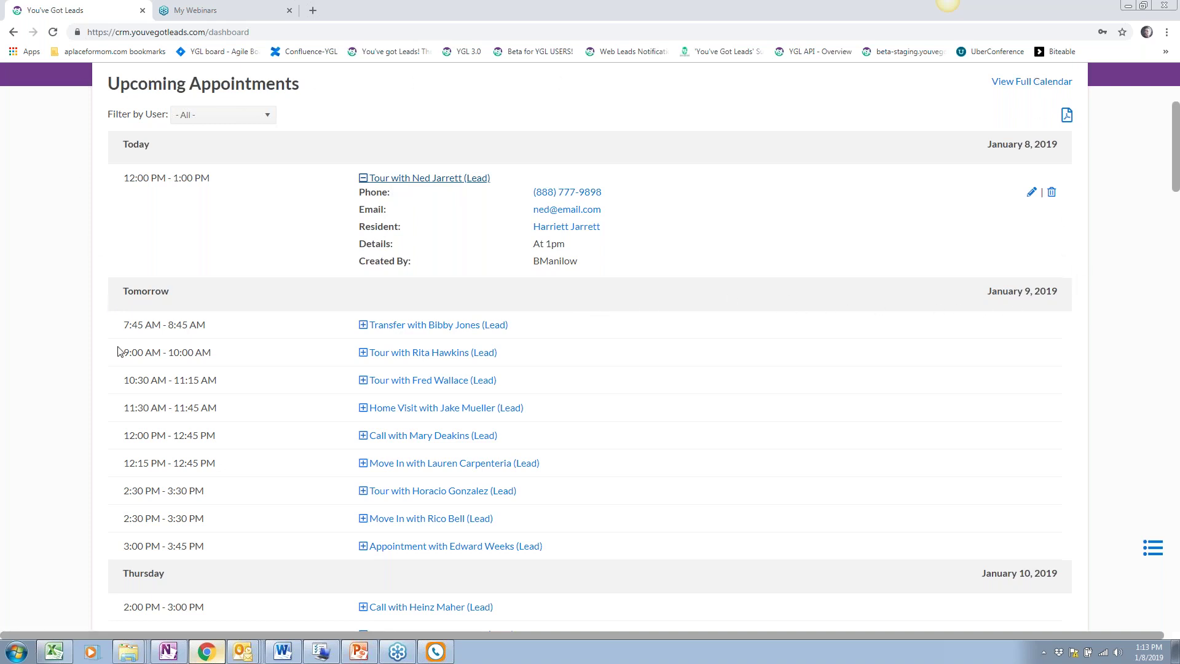
Expand and then collapse the 7:45 AM transfer appointment's details
scroll(118, 351, down, 1)
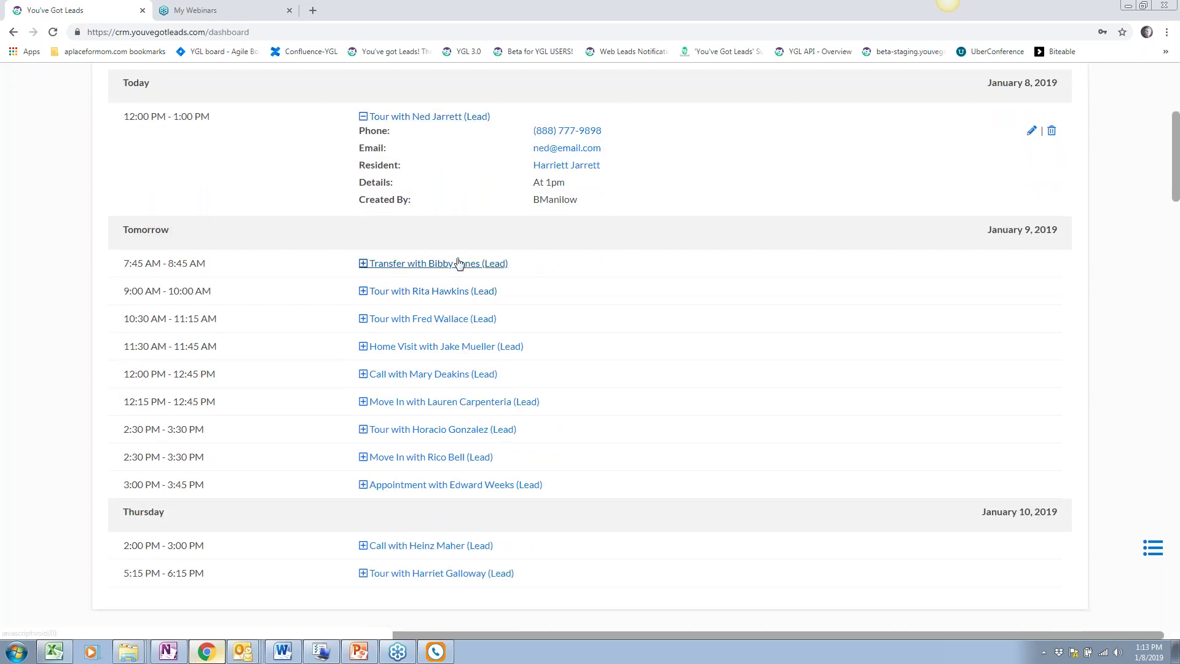
click(458, 263)
scroll(245, 256, down, 1)
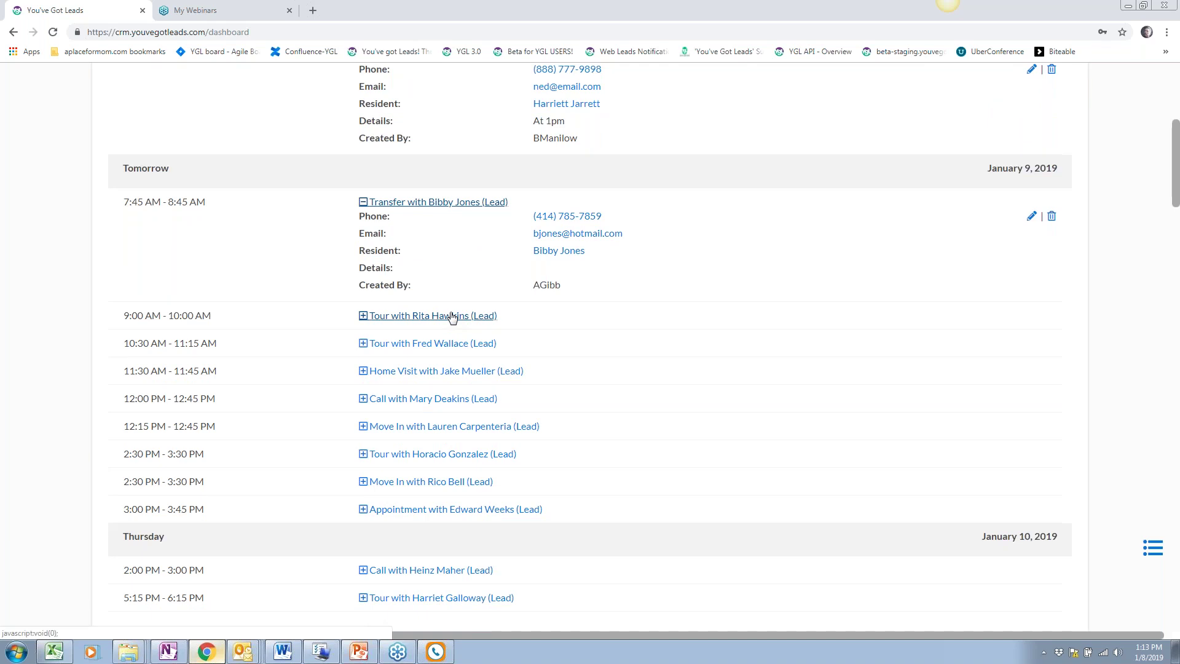
click(421, 203)
scroll(431, 196, up, 2)
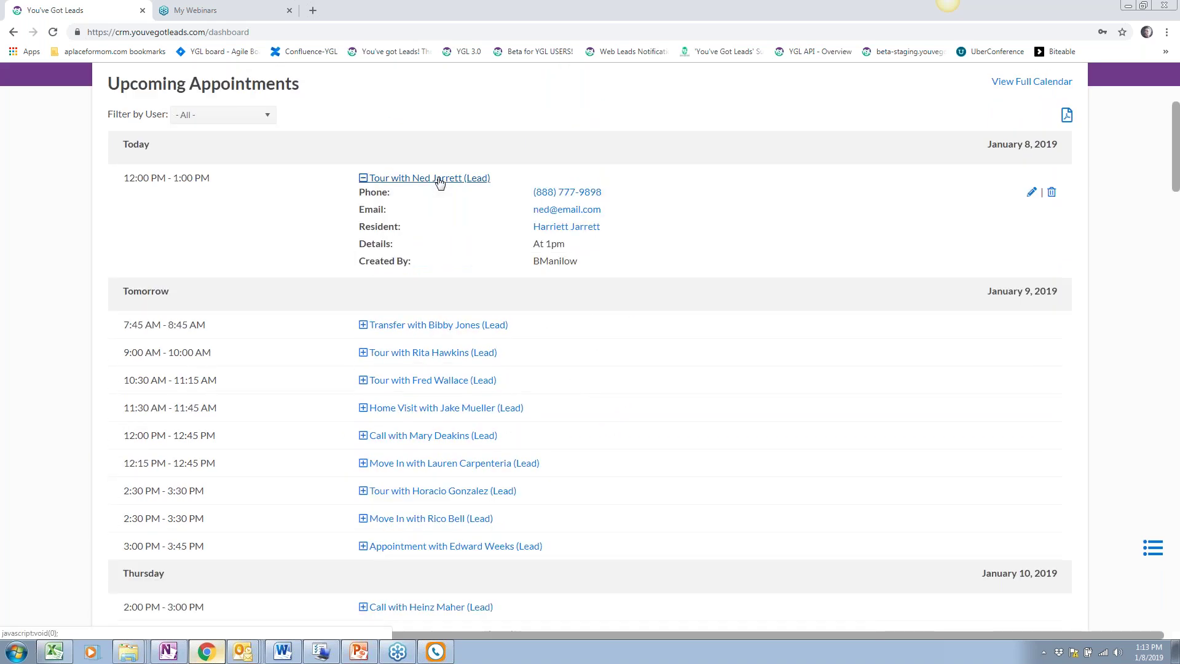
click(584, 232)
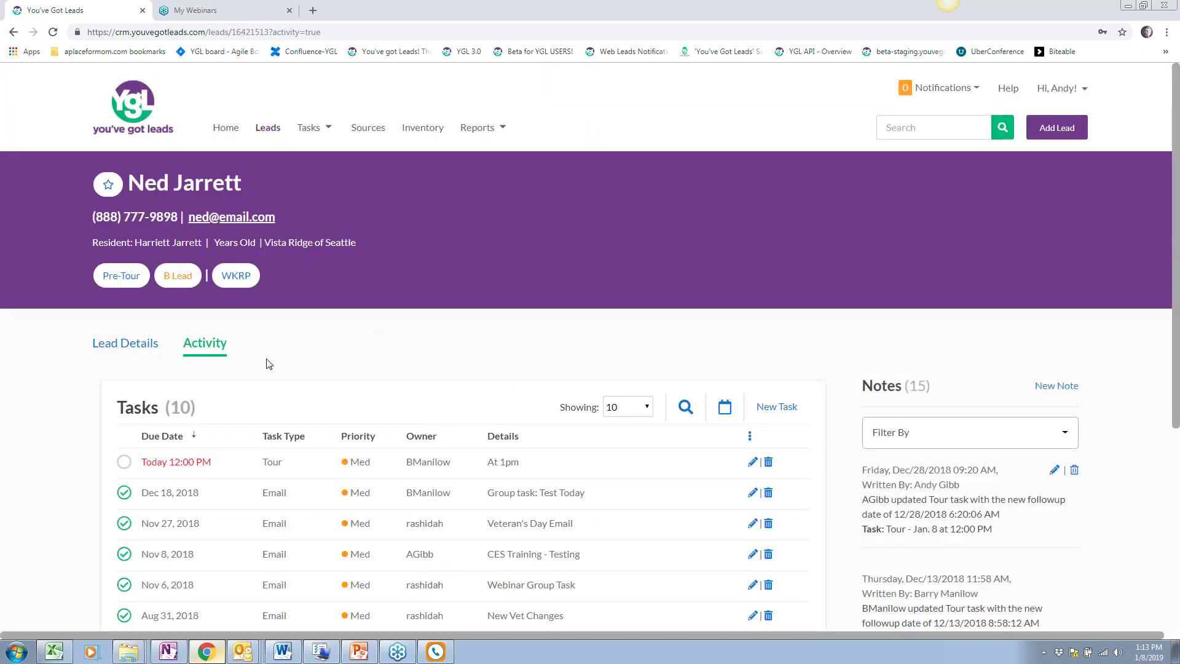
scroll(205, 346, down, 2)
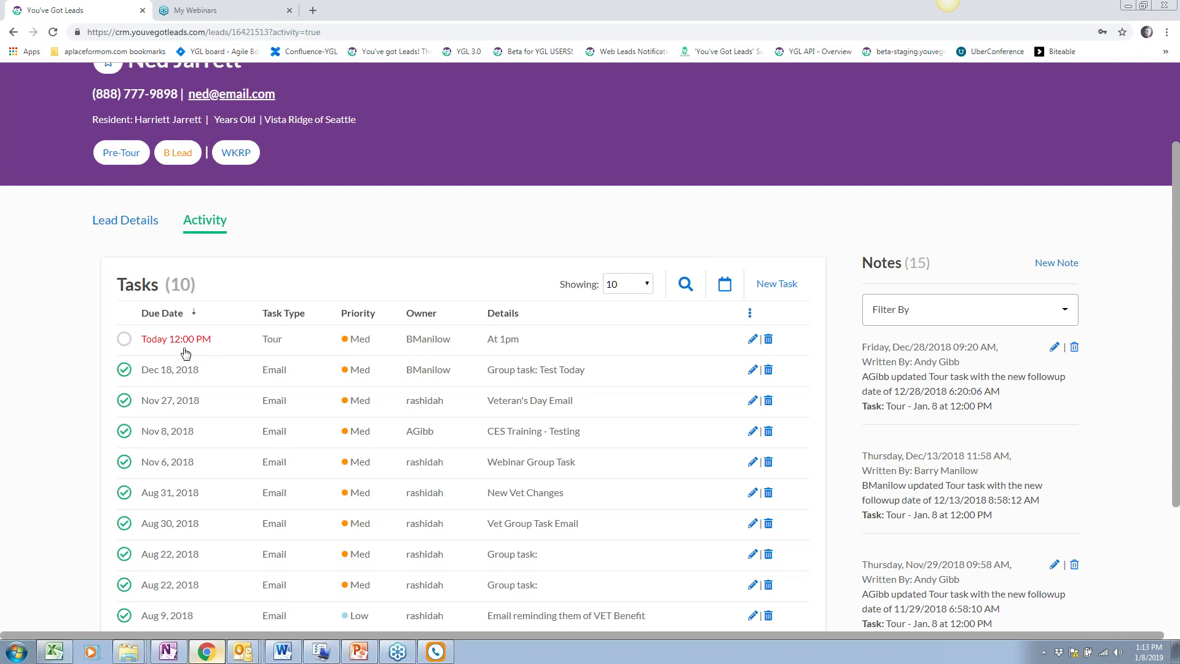
click(105, 222)
scroll(614, 289, down, 1)
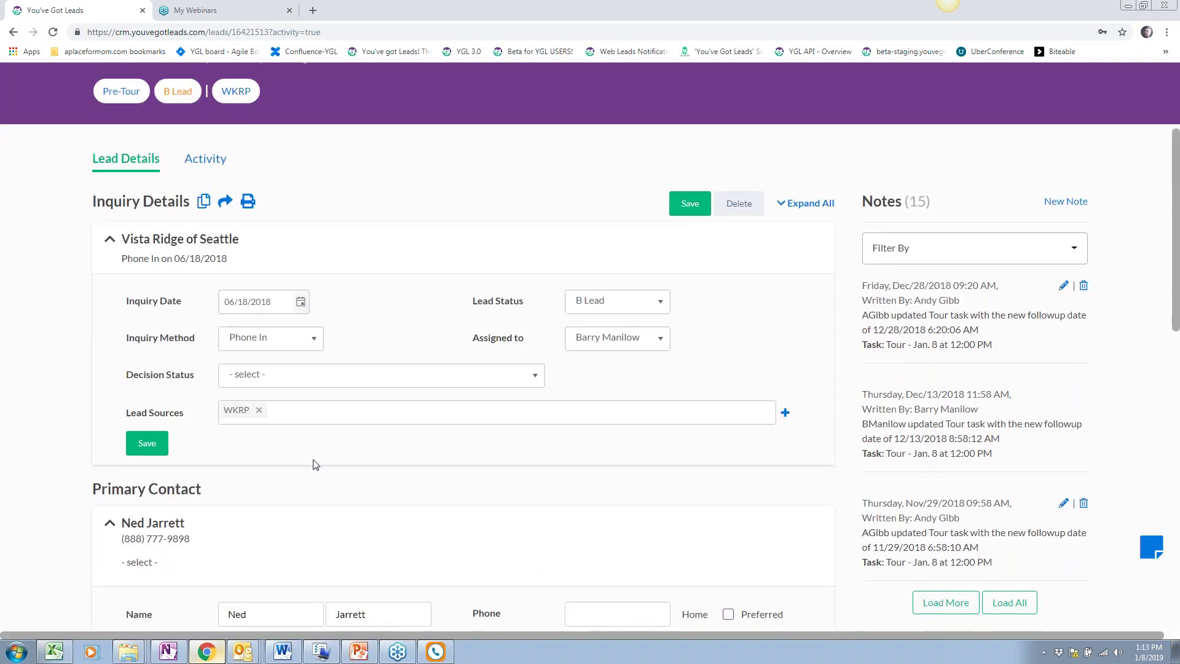
scroll(336, 457, up, 3)
click(224, 132)
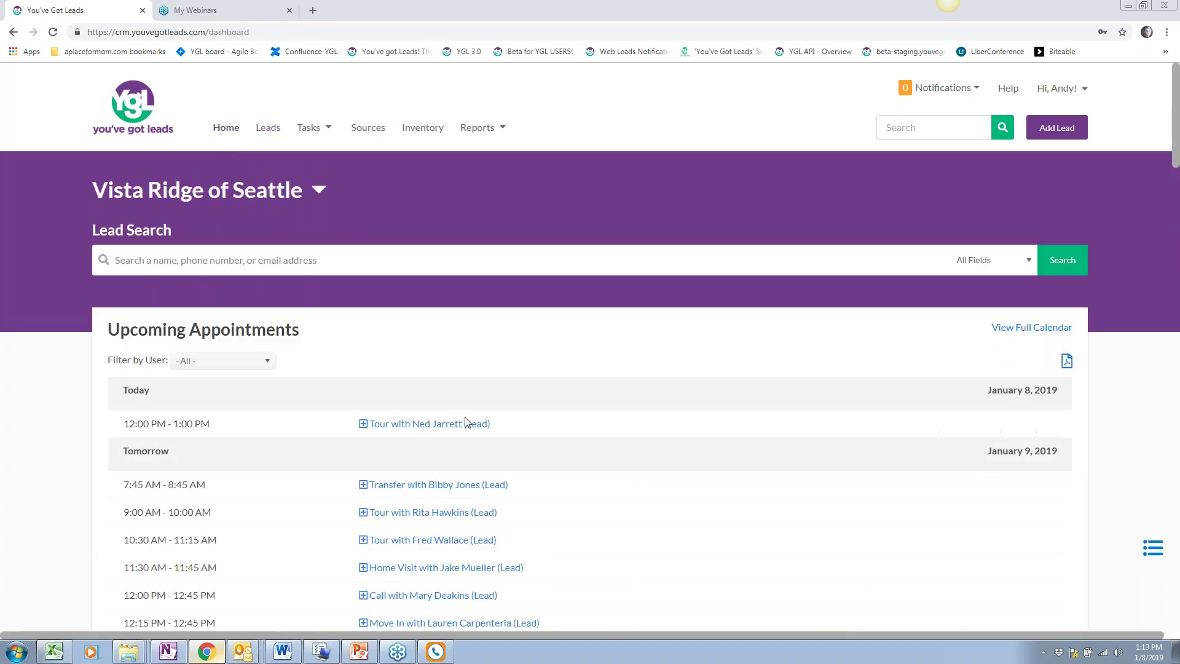
Change the 3:00 PM appointment's due date from January 9 to January 10, 2019 and save
scroll(467, 419, down, 5)
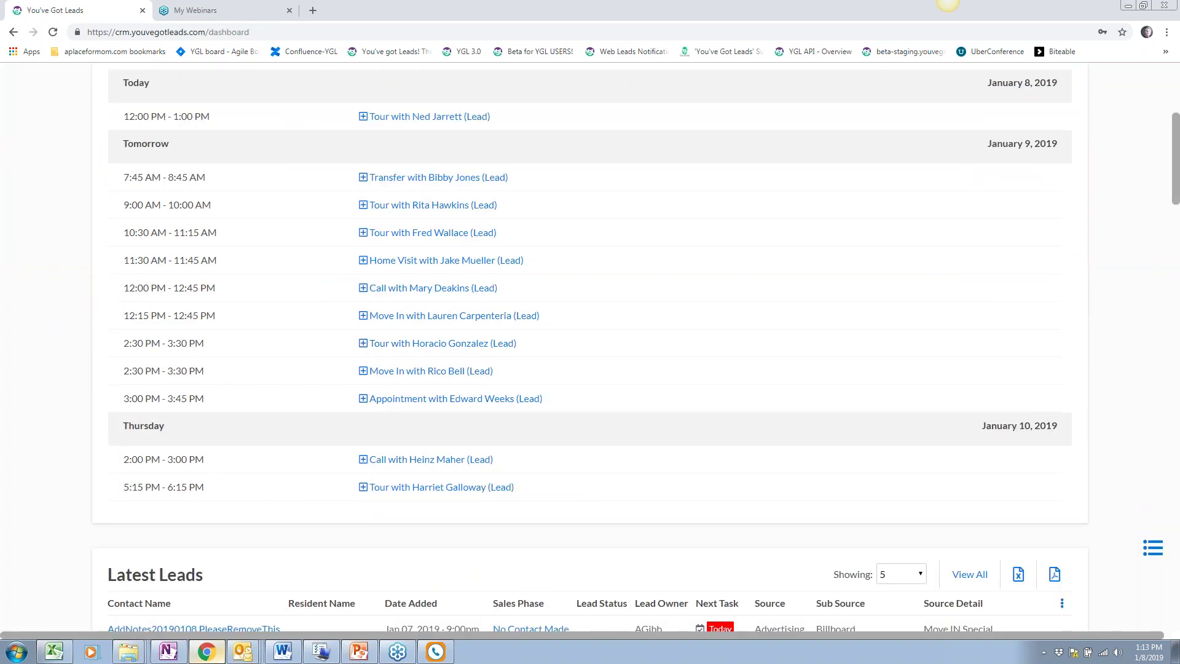
scroll(463, 422, down, 1)
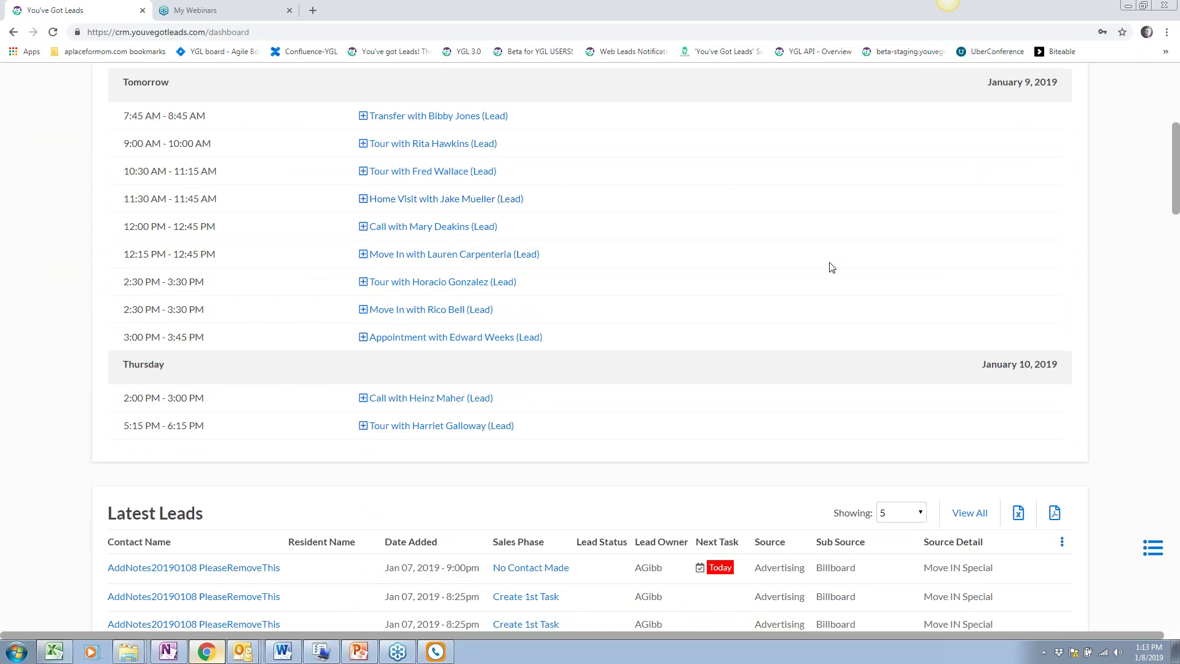
scroll(831, 268, down, 1)
scroll(832, 268, down, 1)
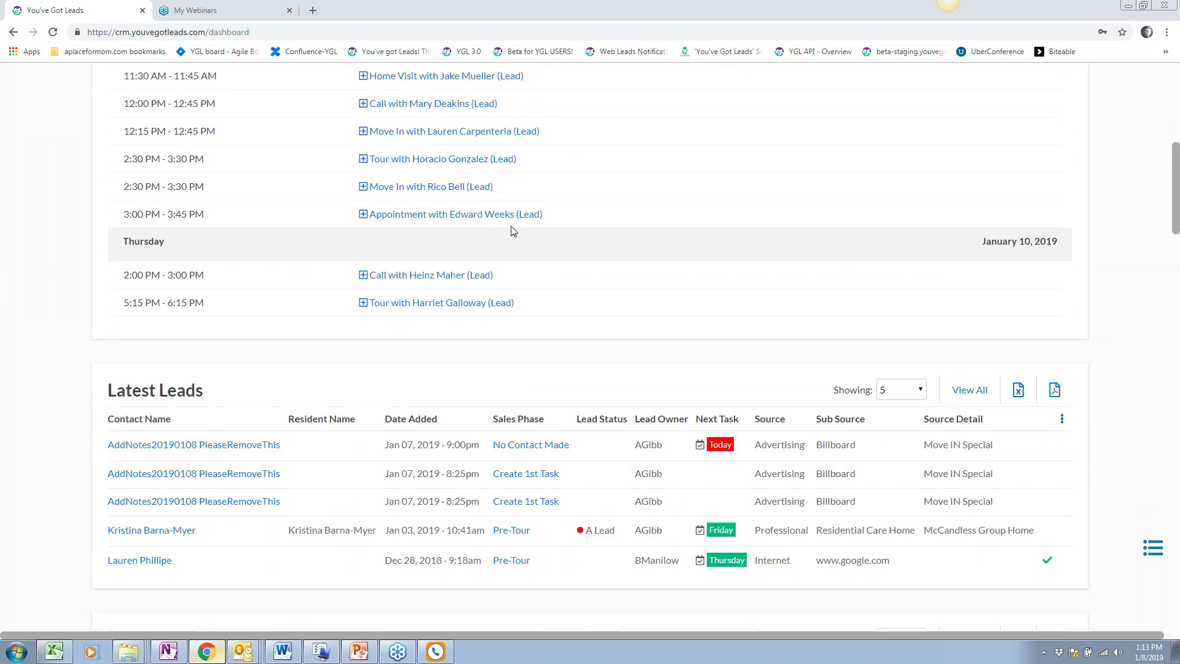
click(491, 214)
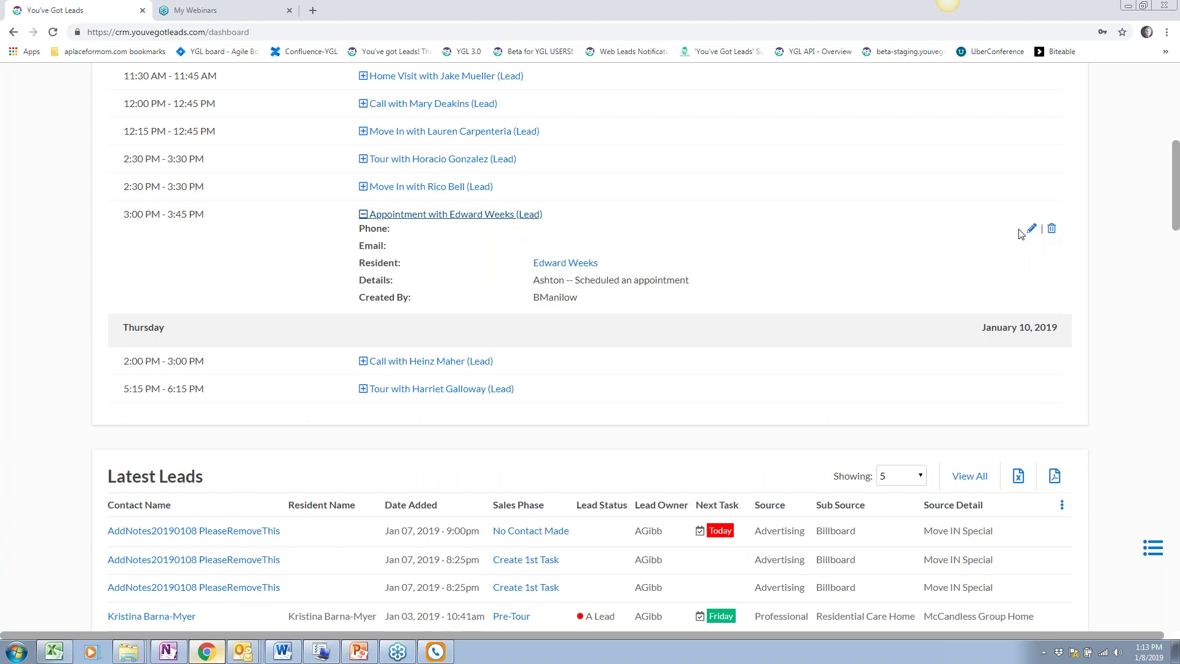
click(1032, 230)
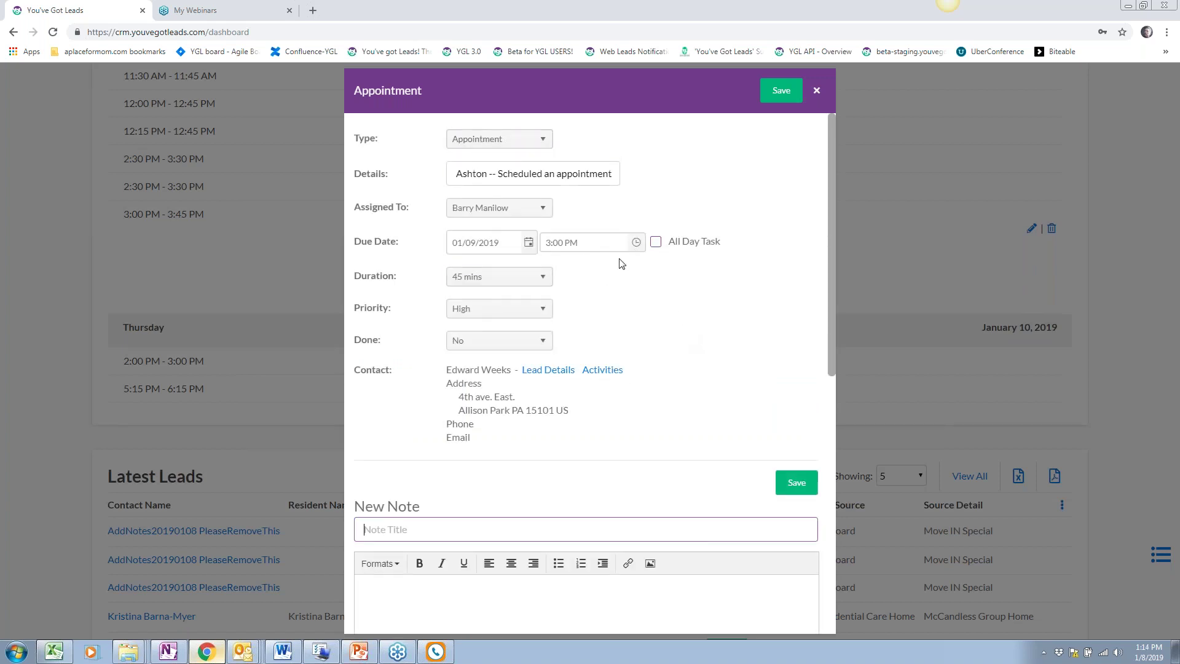
click(528, 244)
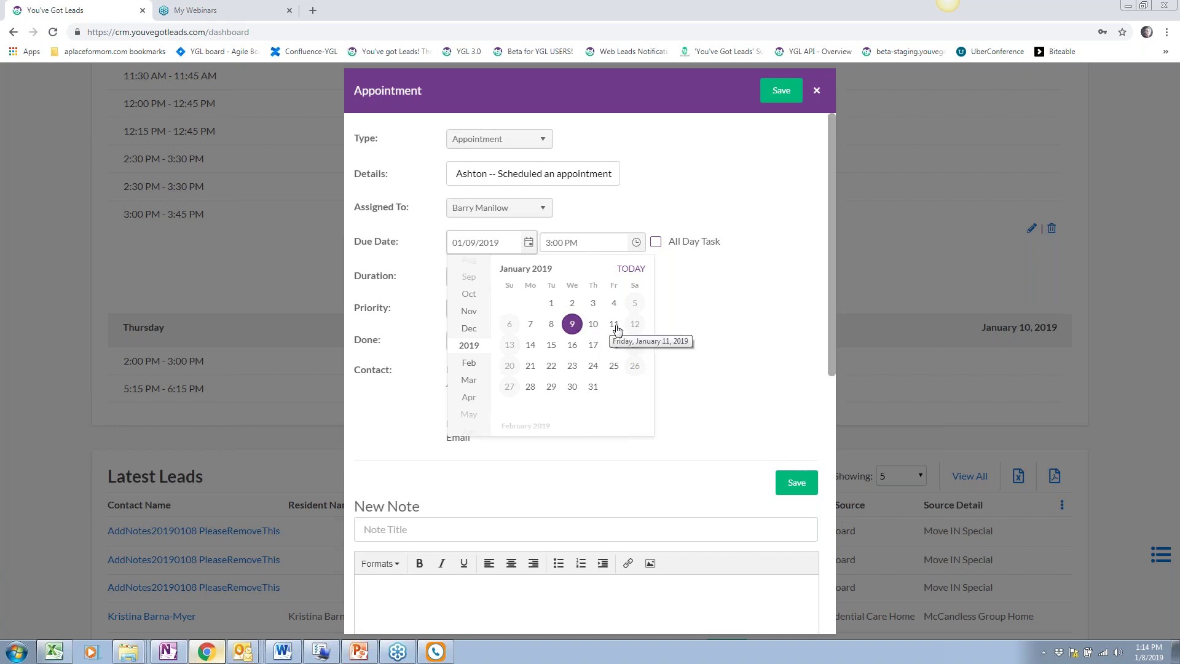
click(593, 324)
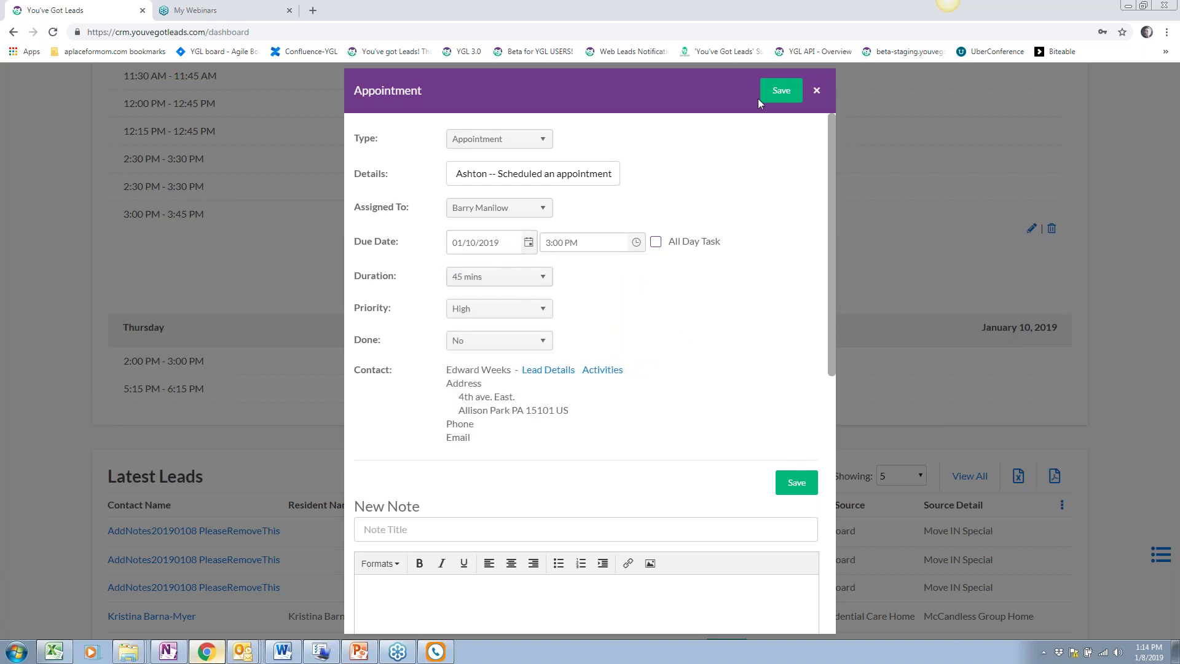
click(776, 91)
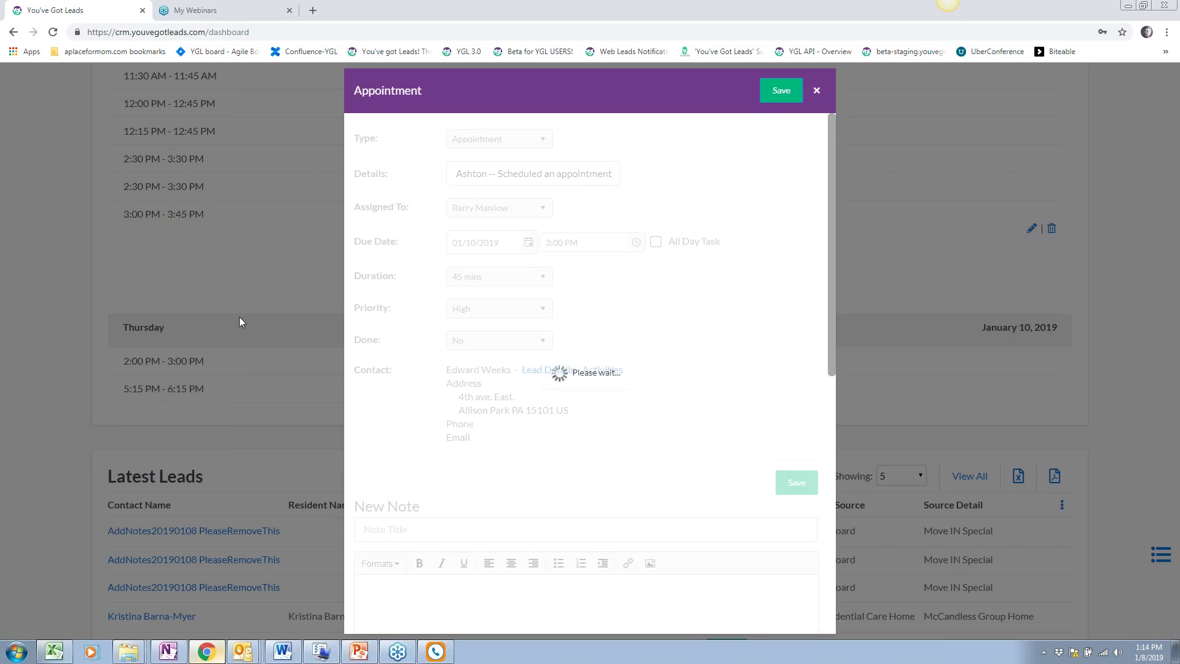
scroll(268, 329, up, 10)
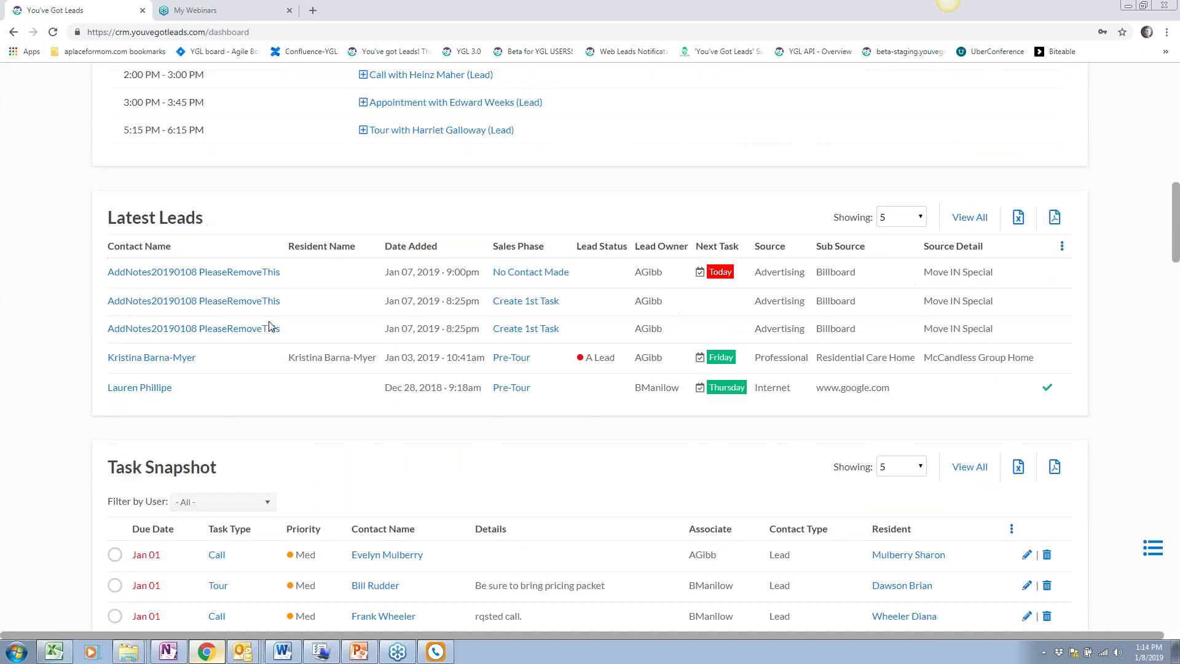
Change the 11:30 AM Home Visit's due date to January 12, 2019 and save
scroll(474, 321, down, 1)
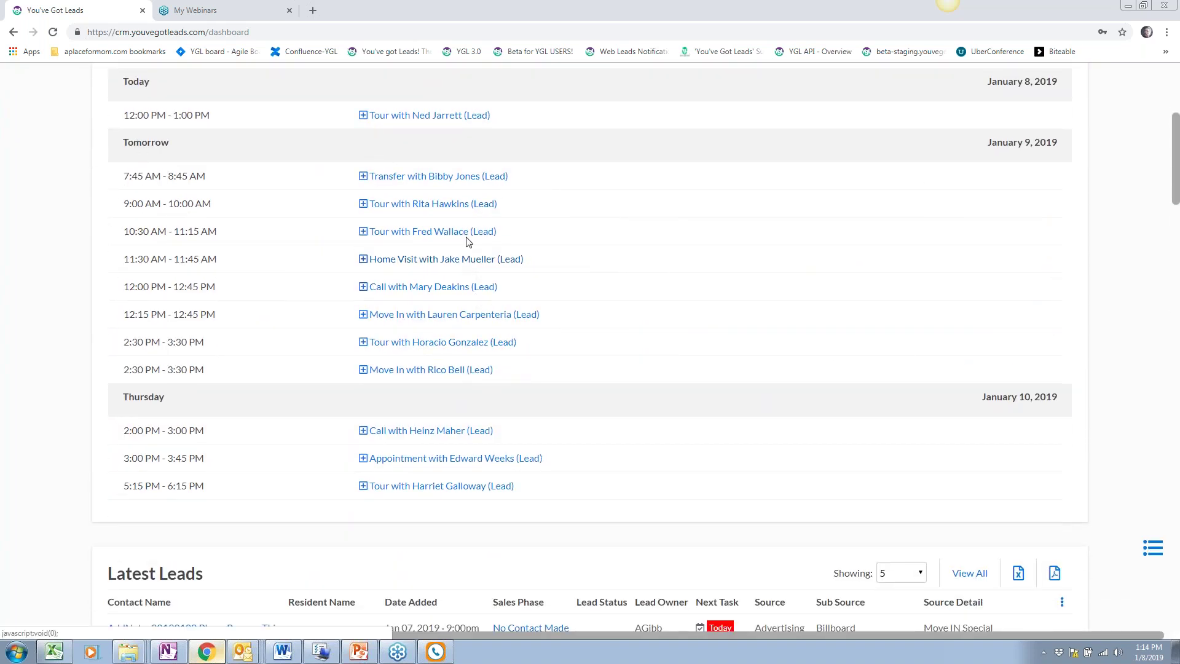
click(464, 258)
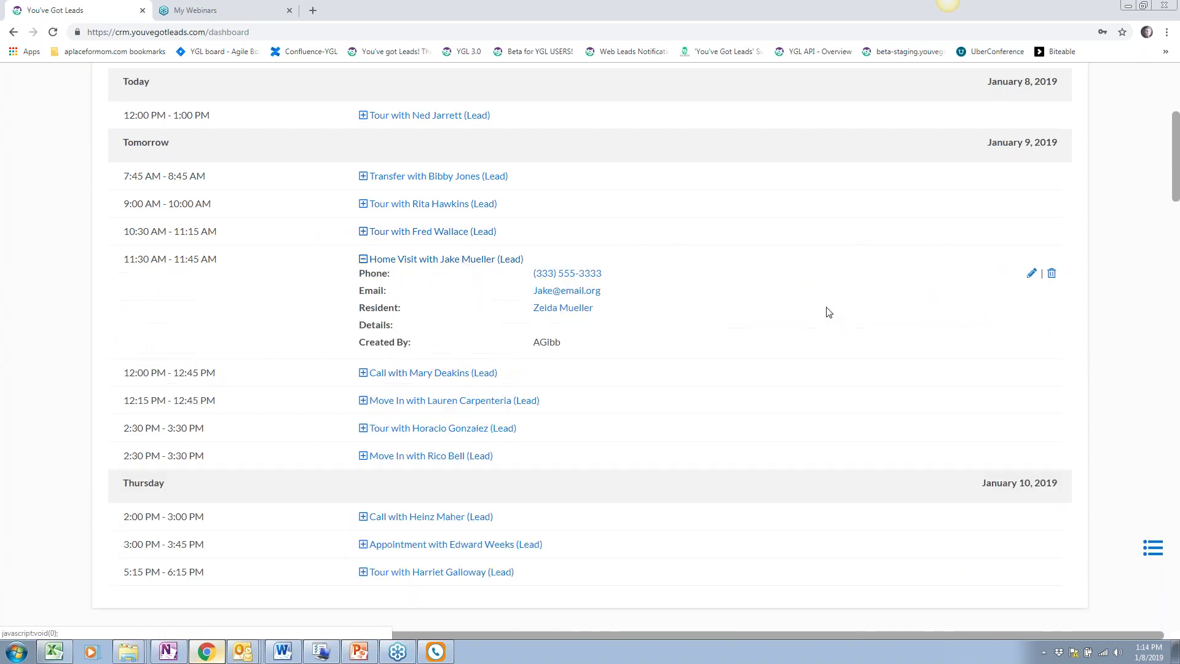
click(1031, 273)
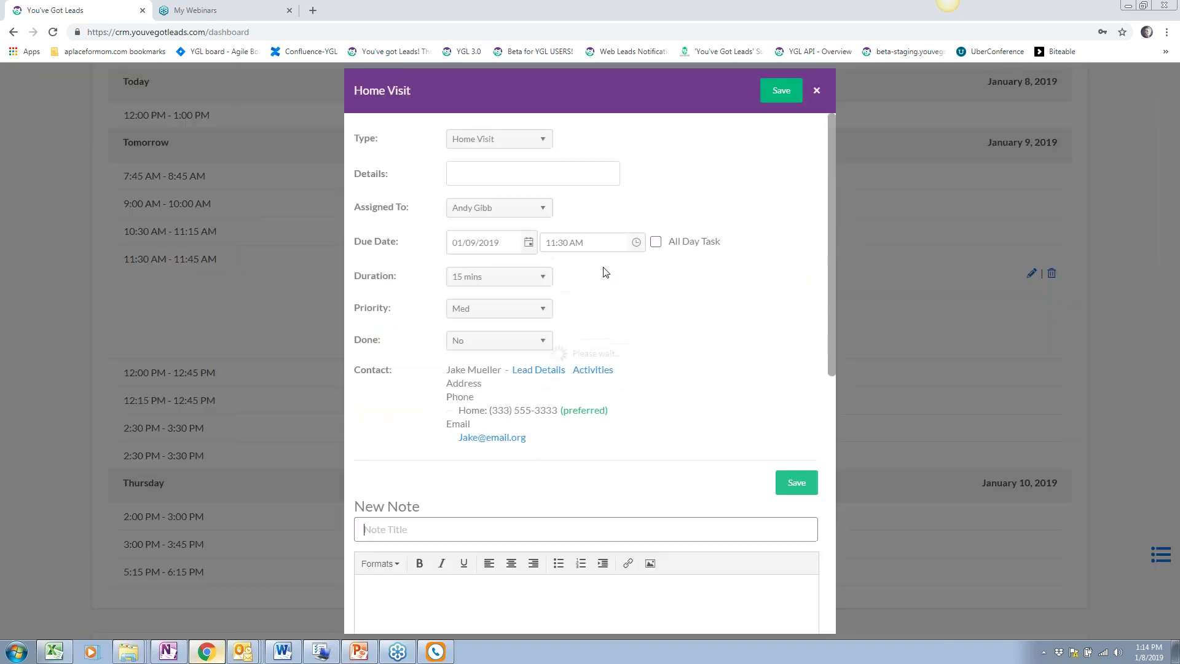
click(528, 242)
click(634, 324)
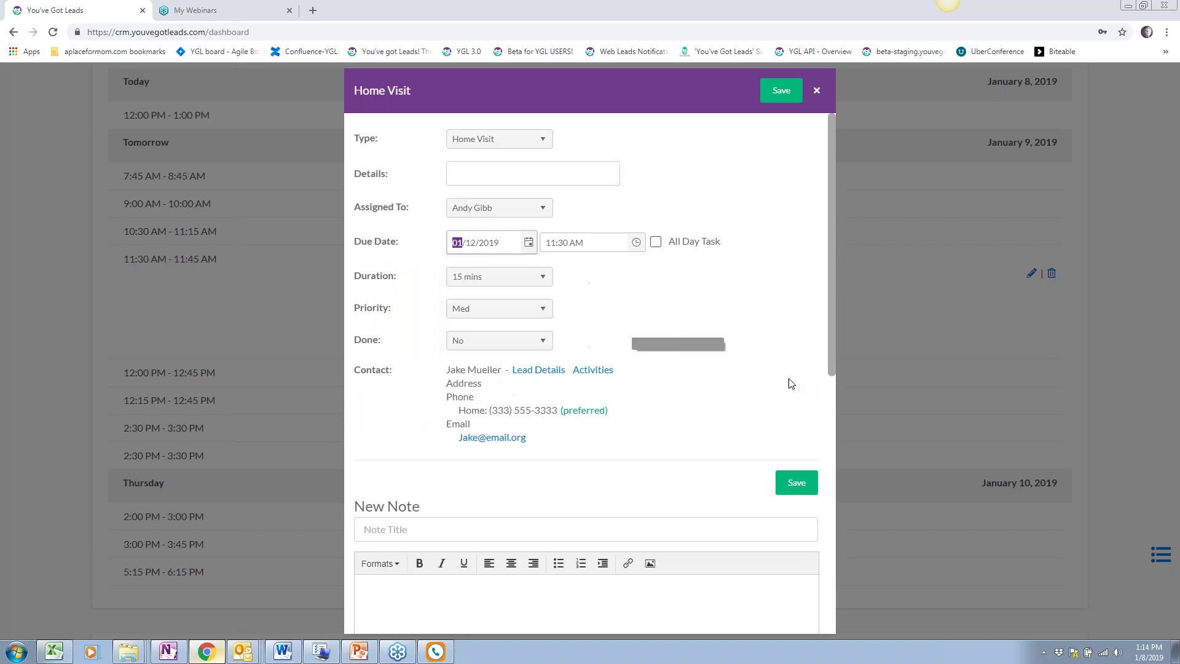
click(780, 91)
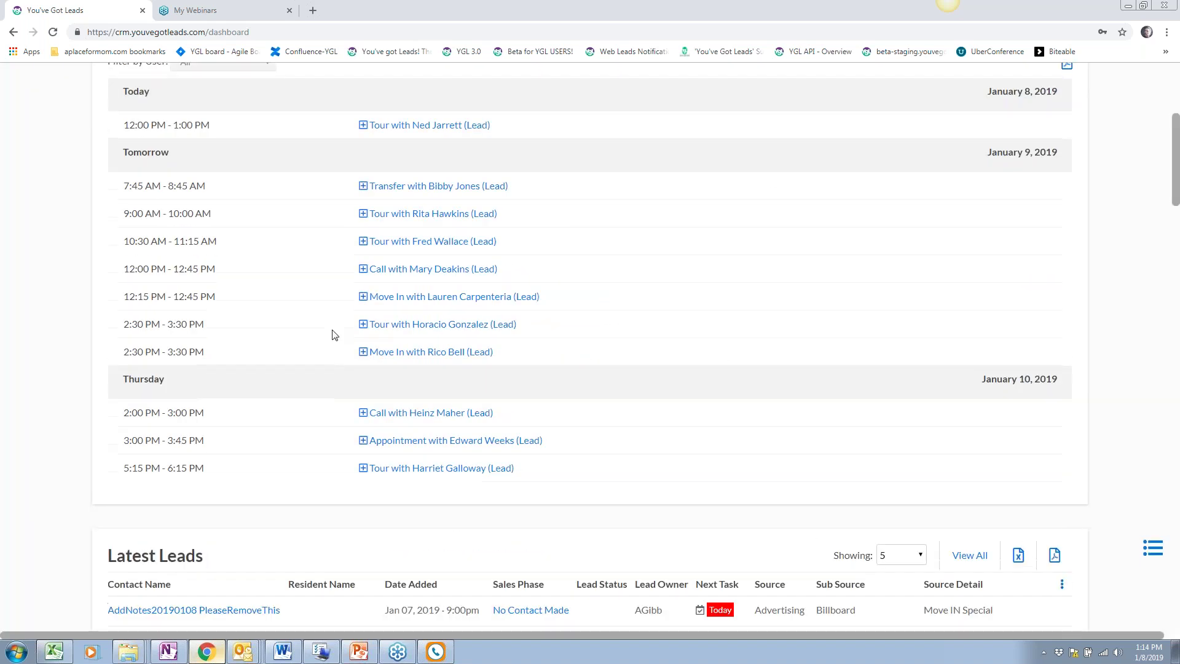
scroll(332, 335, up, 3)
Assign unit AL800 to the 12:15 PM Move In, set its due date to January 16, and save
scroll(332, 334, down, 1)
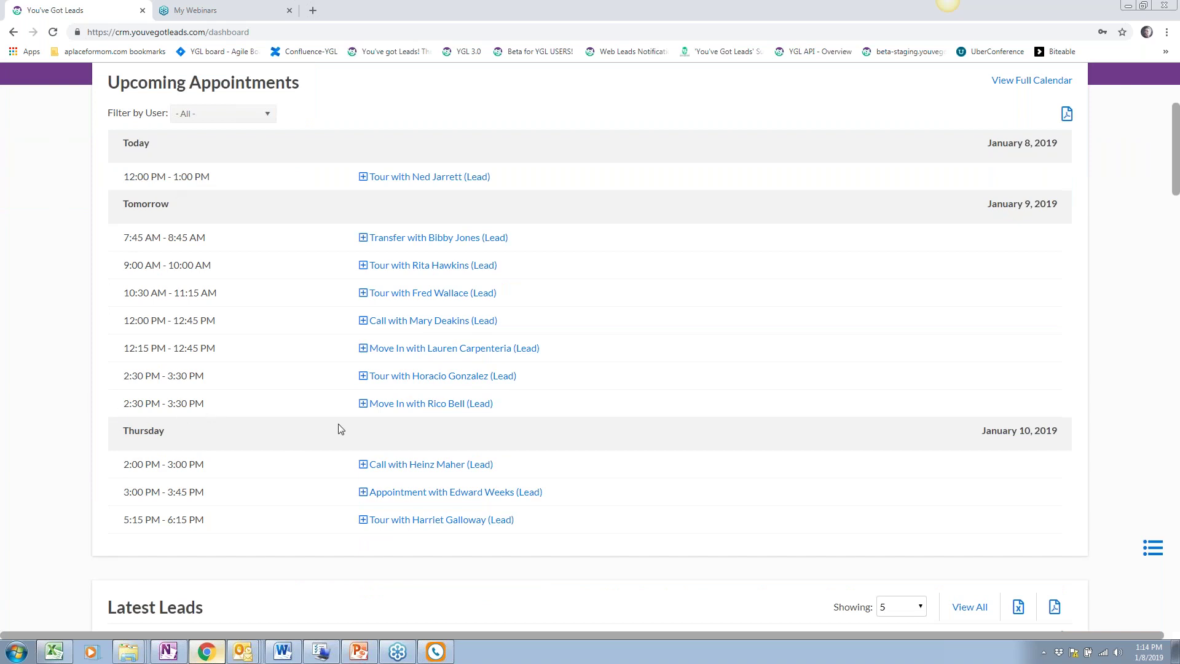
click(430, 348)
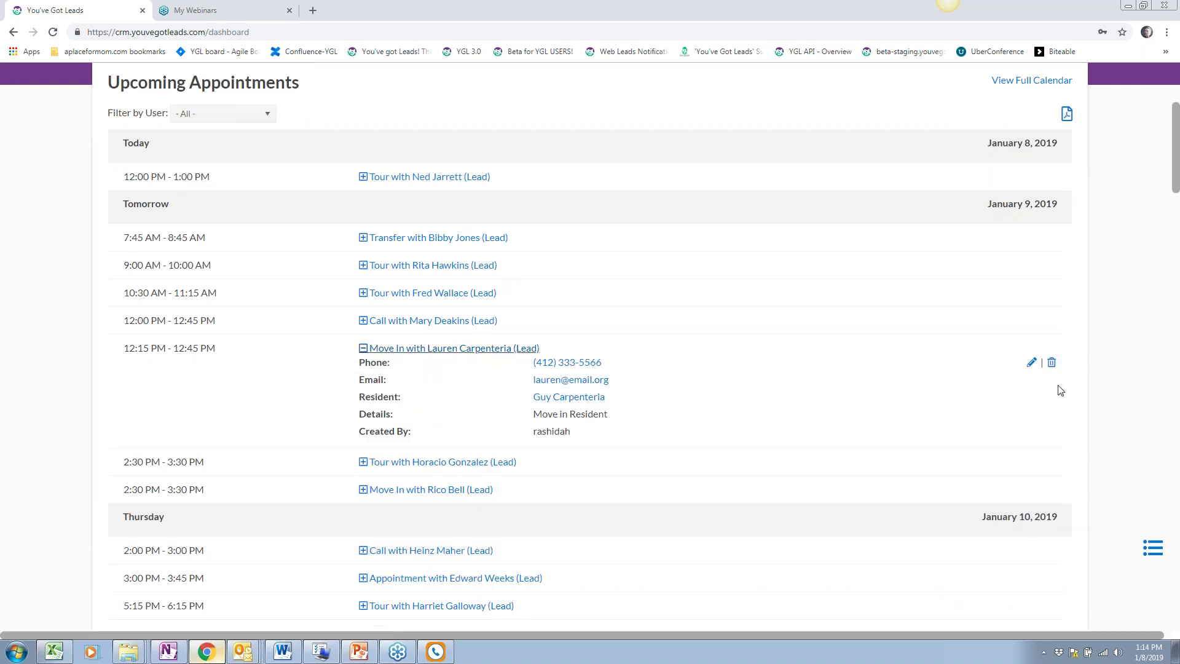
click(1032, 363)
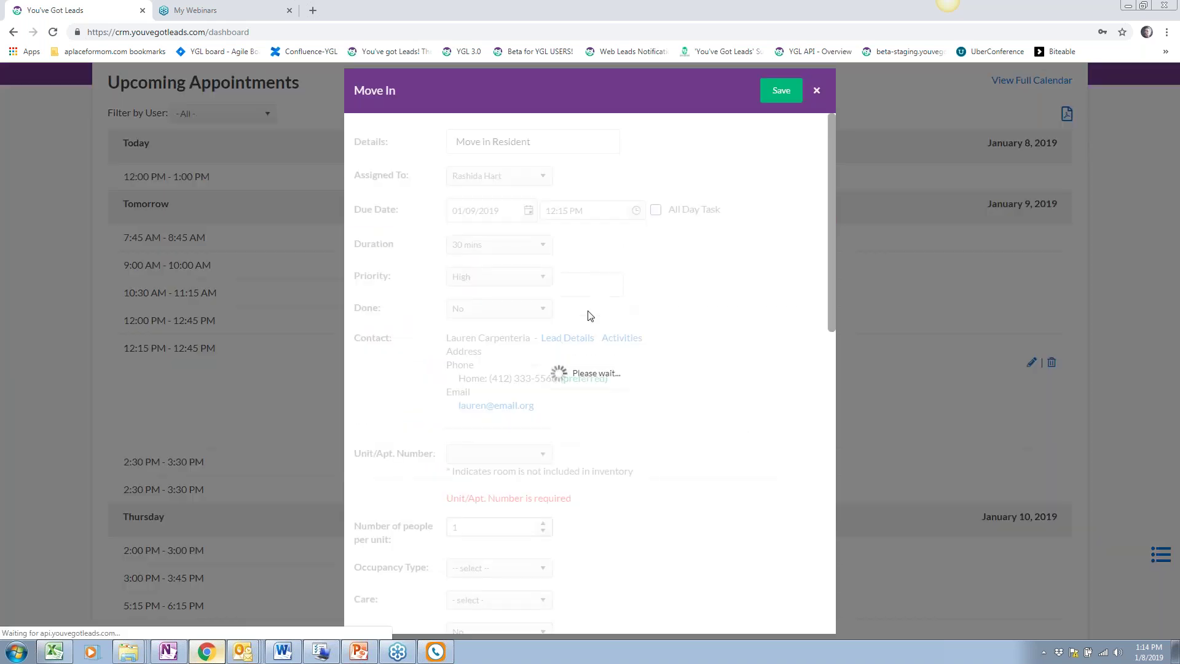
click(507, 393)
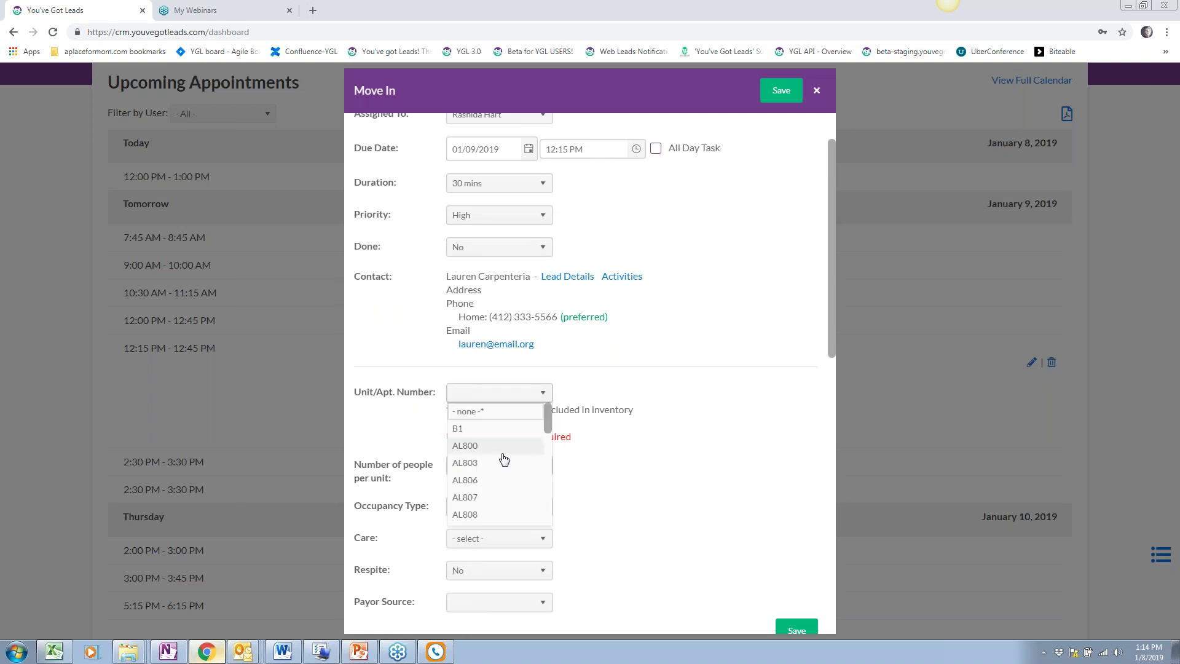
click(501, 453)
scroll(595, 221, up, 1)
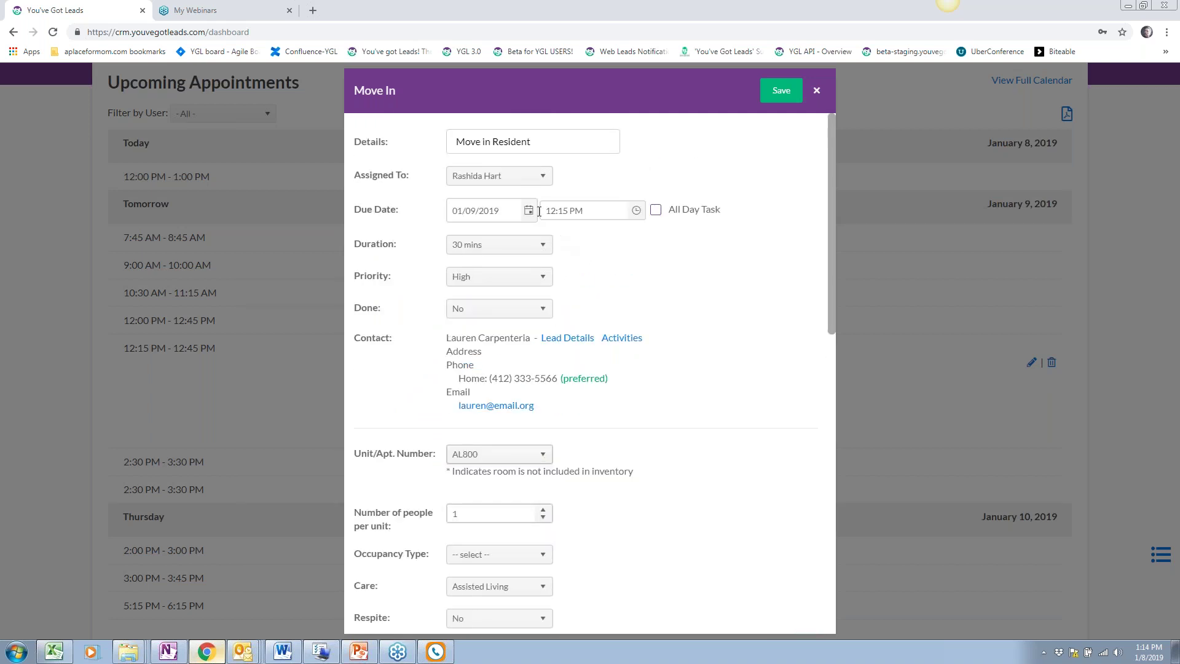
click(529, 211)
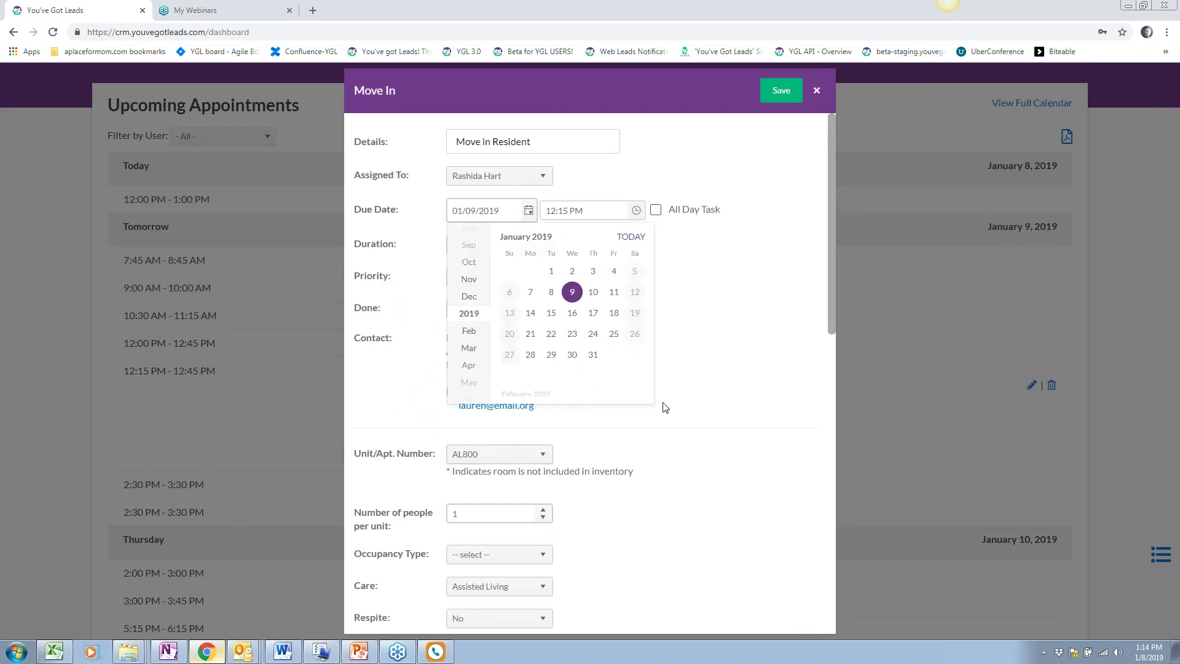
click(573, 312)
click(780, 92)
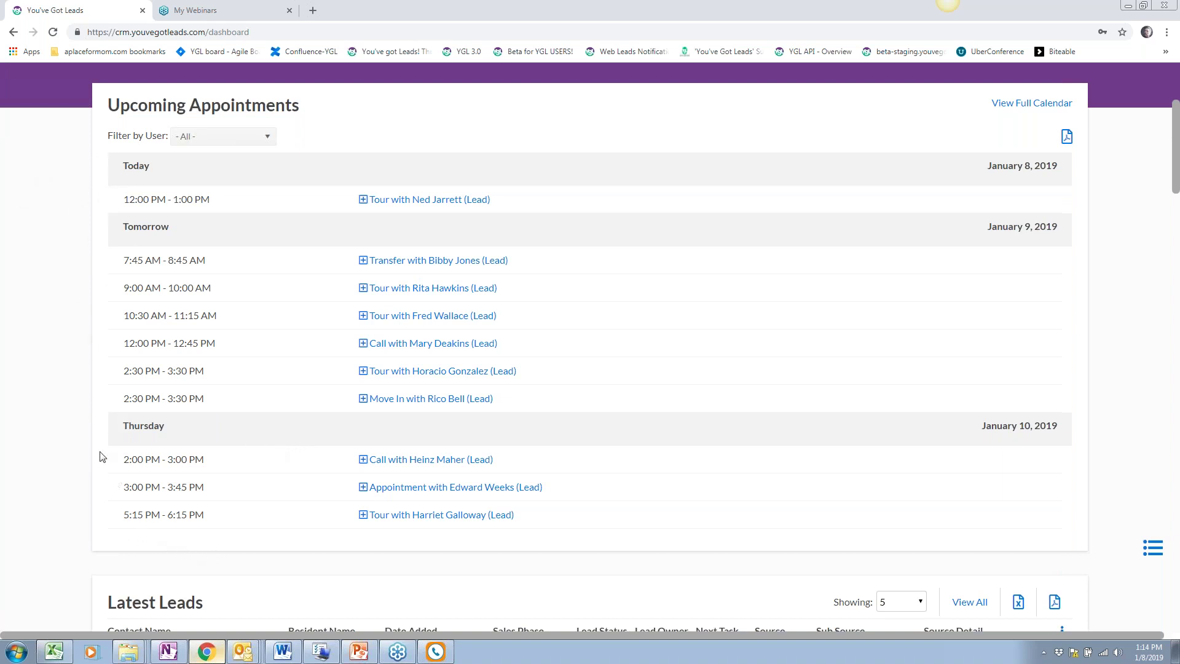
drag(293, 107, 103, 106)
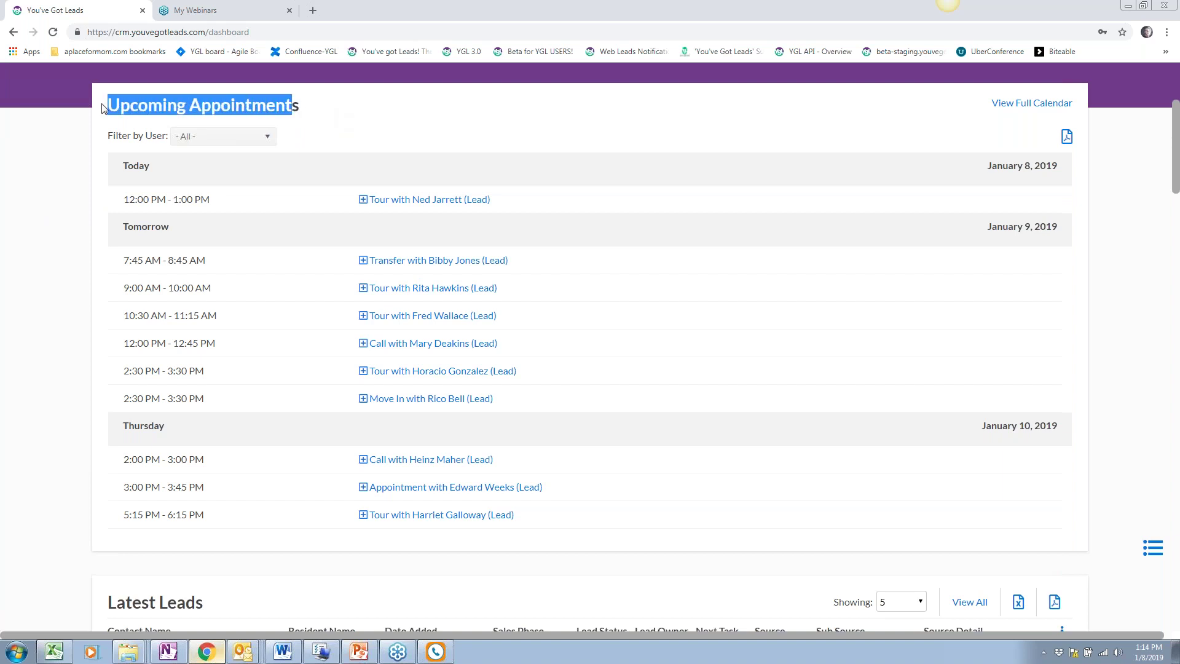
click(70, 243)
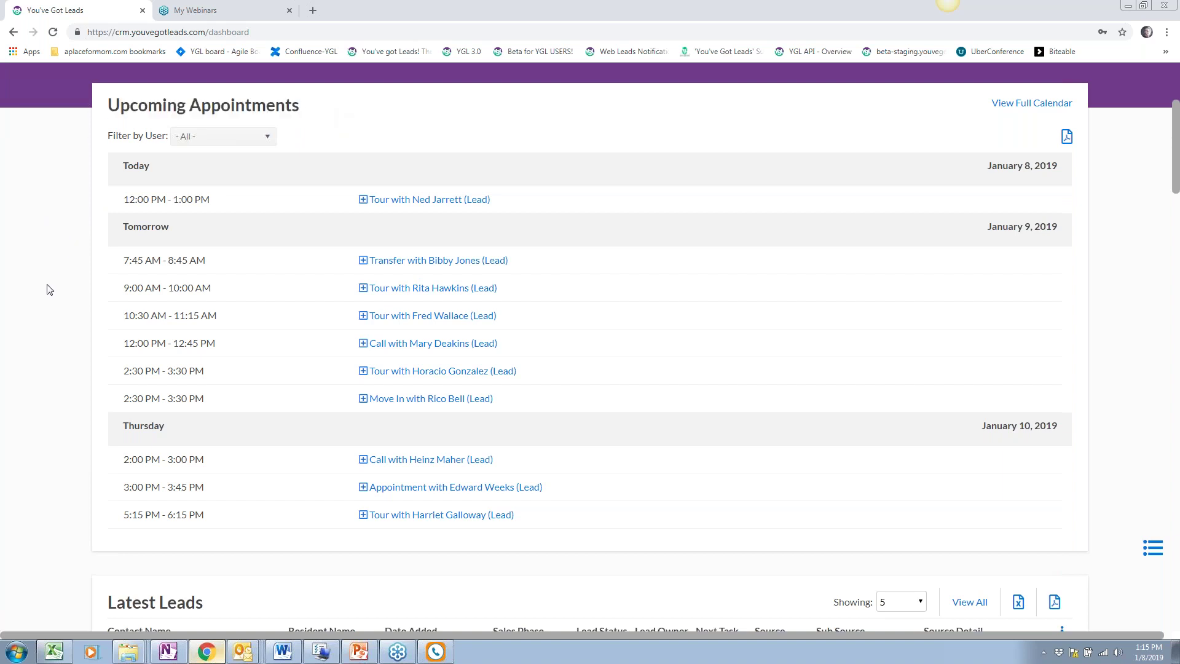
scroll(49, 290, down, 4)
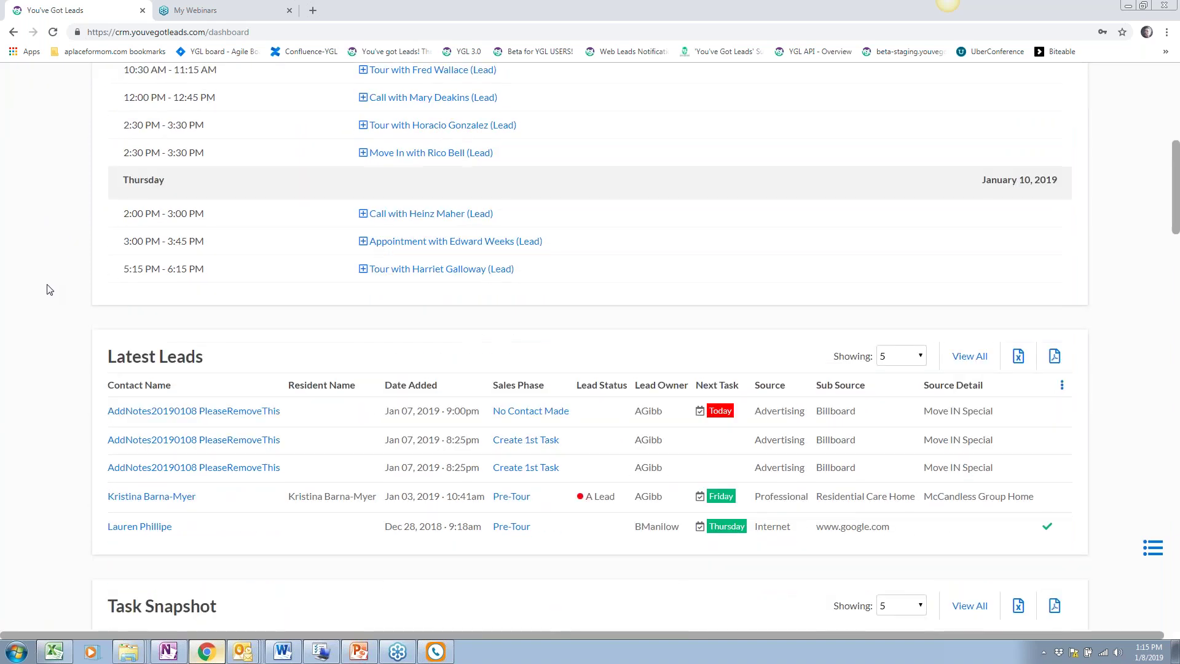
scroll(50, 289, down, 7)
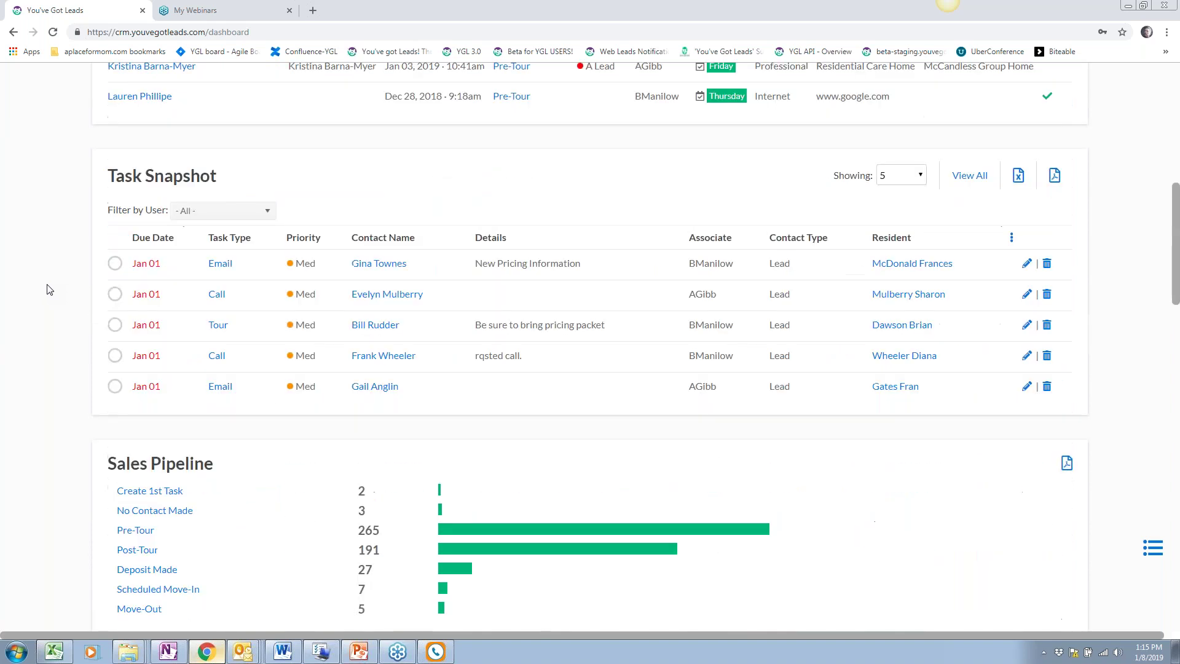
scroll(49, 290, up, 3)
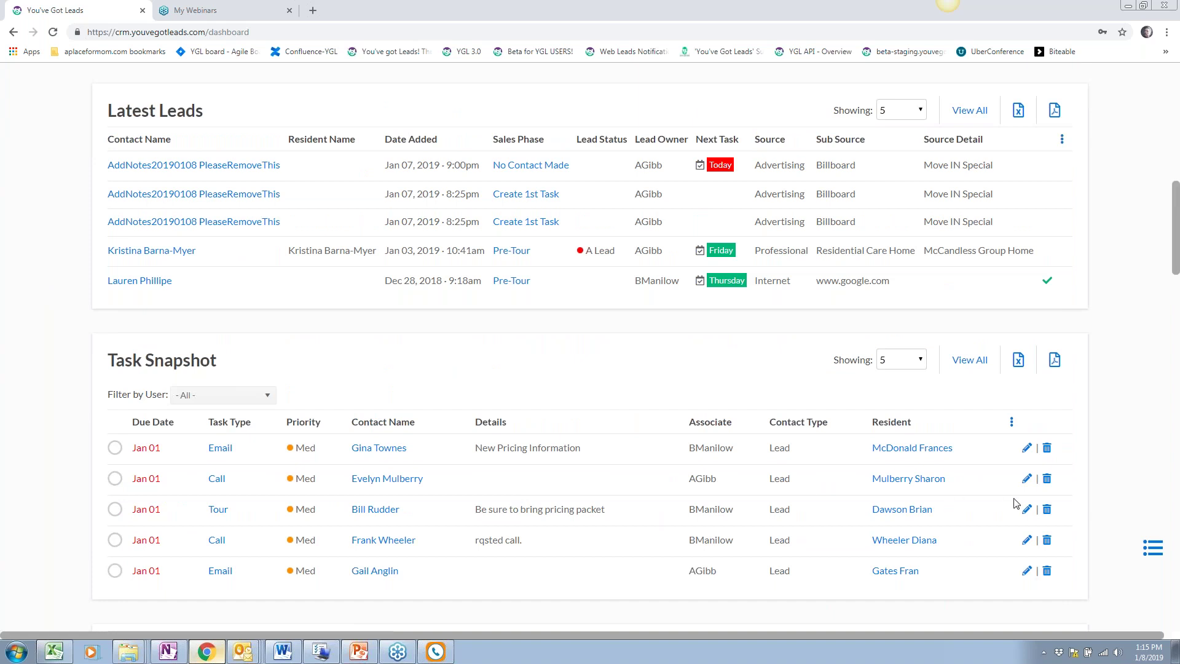
Edit the first Jan 01 Call task, turning off All Day Task and setting the time to 1:00 PM
click(1024, 478)
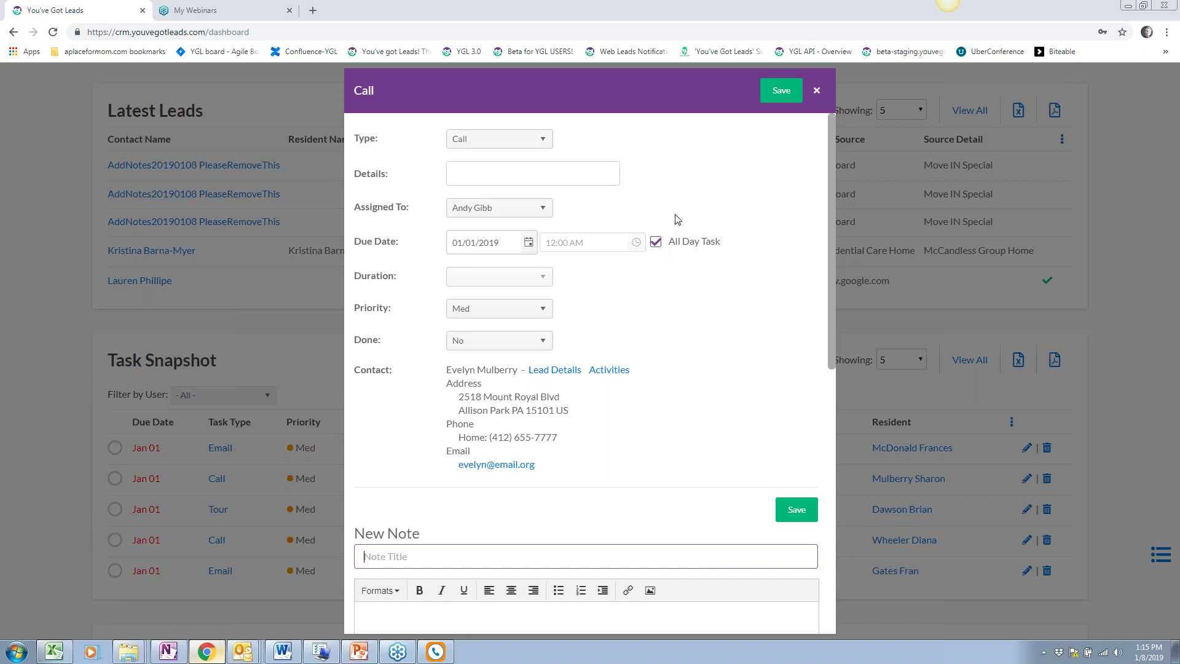
drag(732, 243, 668, 243)
click(685, 288)
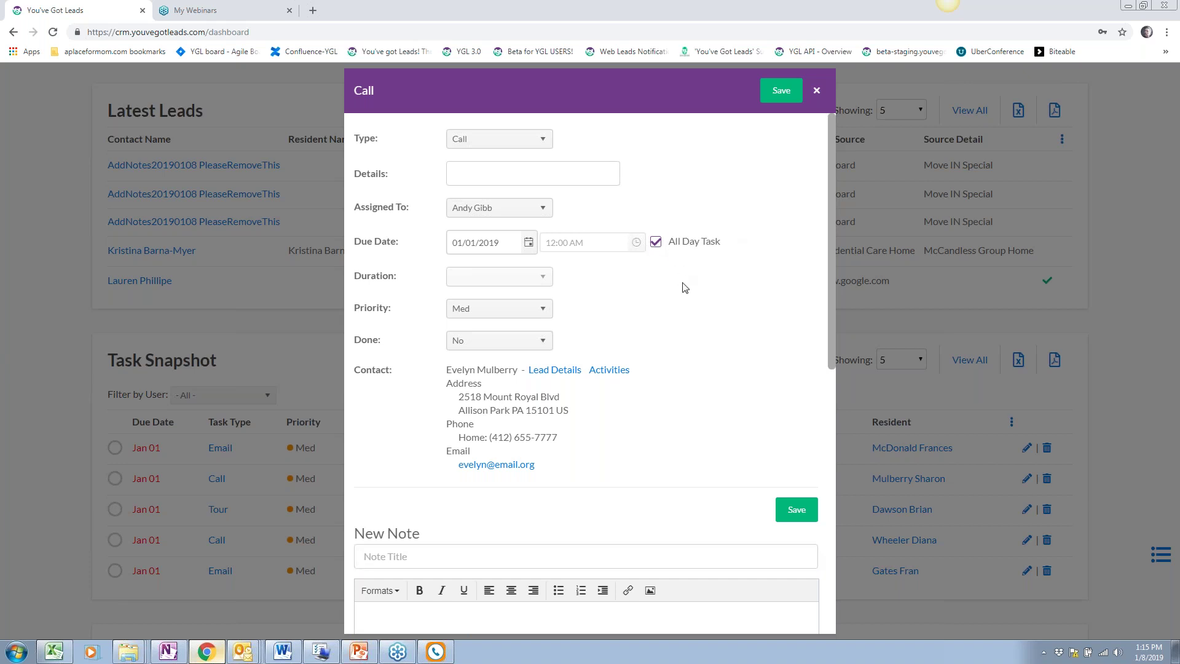
click(655, 242)
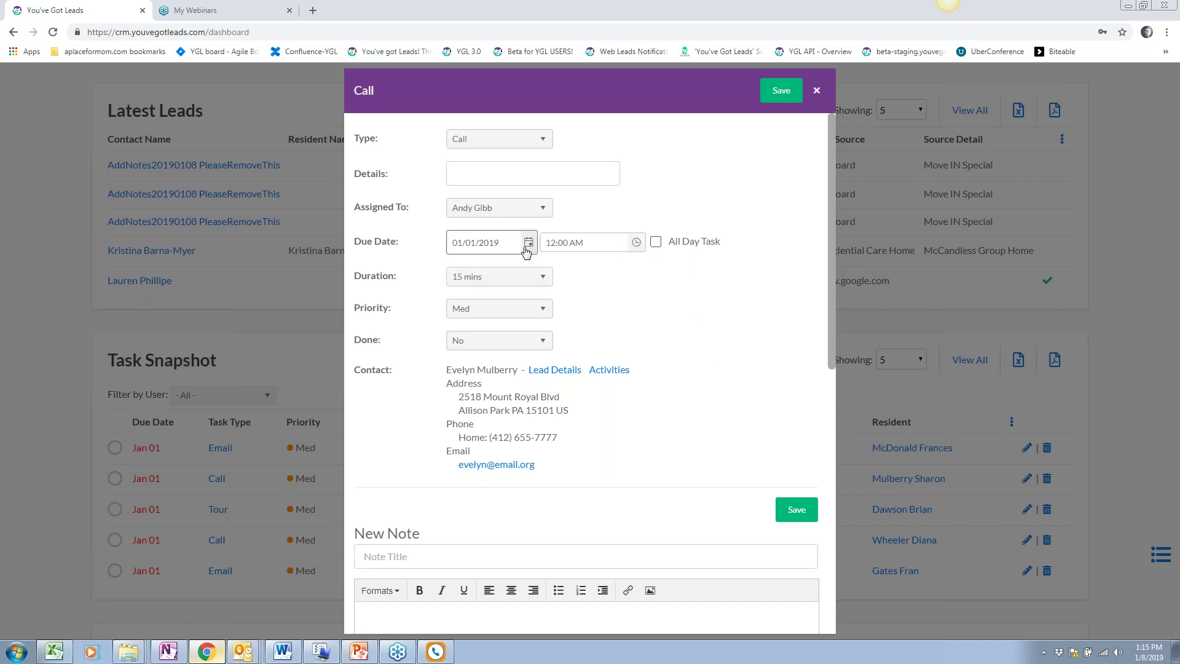
click(636, 243)
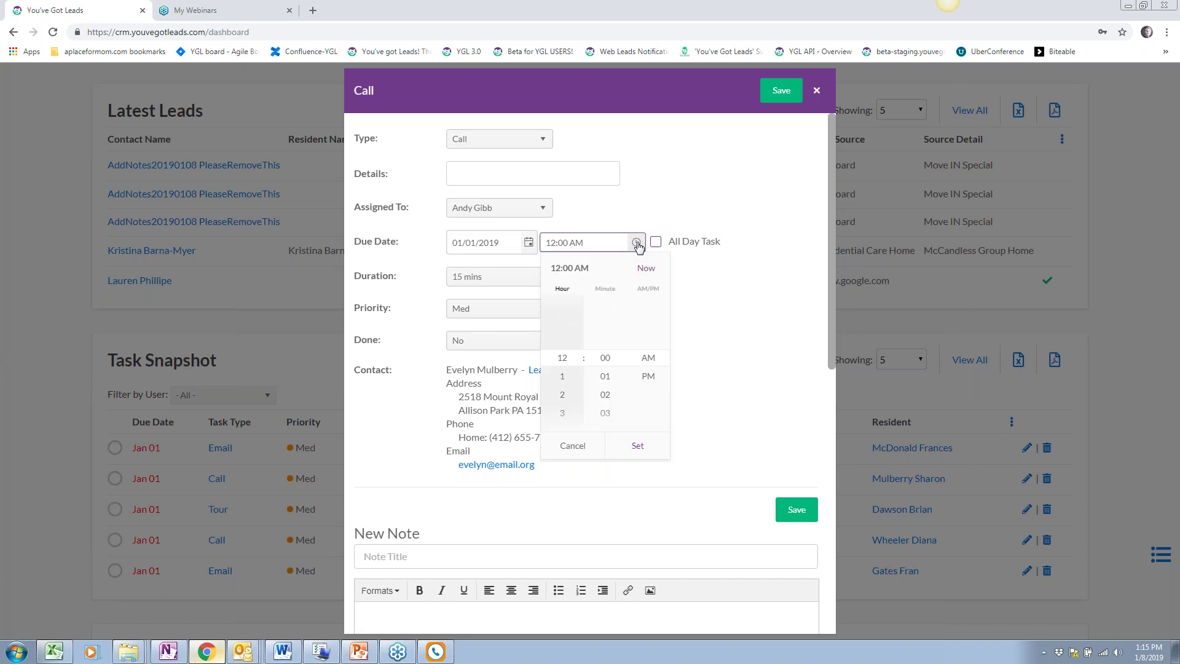
click(562, 380)
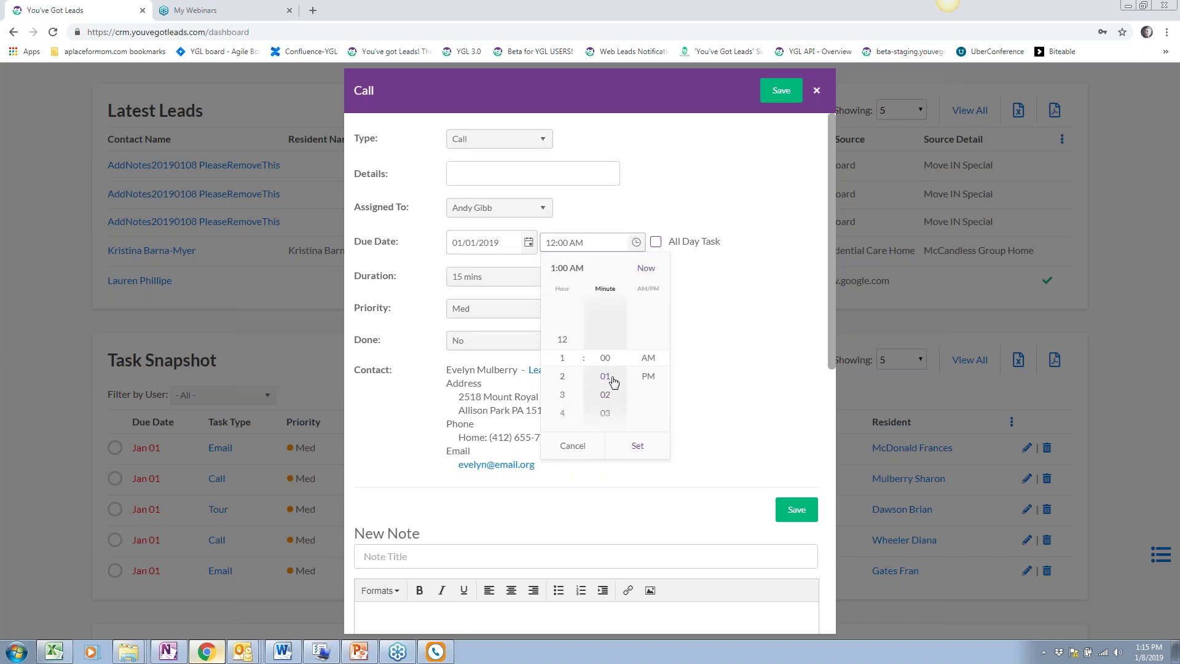
click(652, 377)
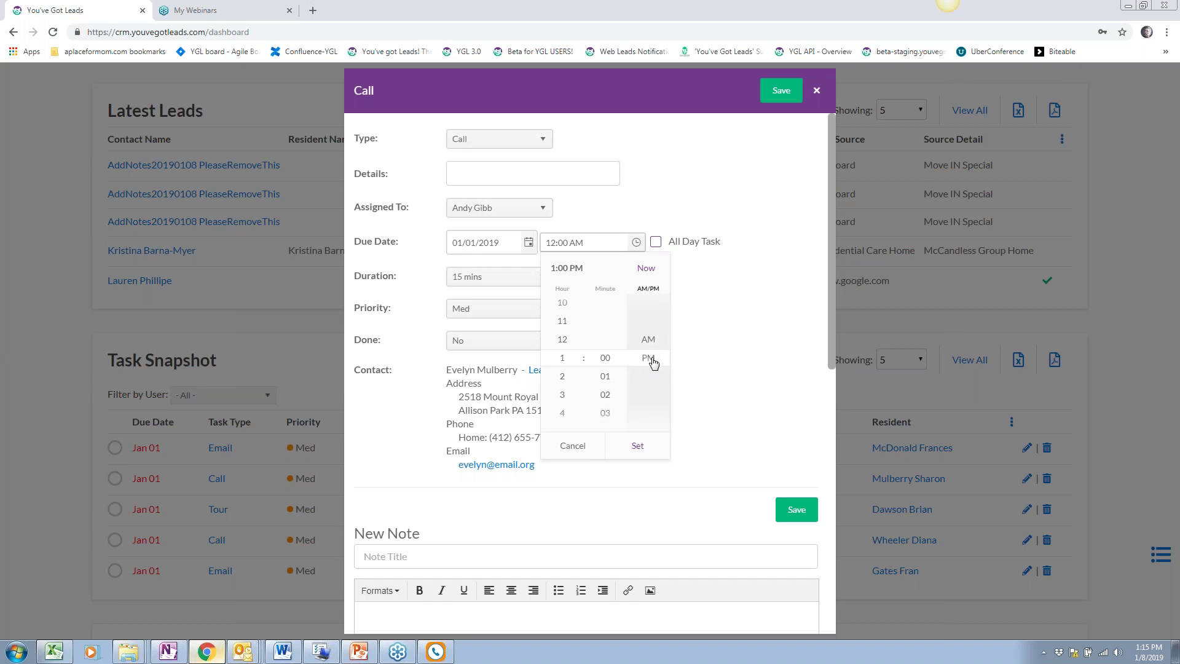
click(637, 446)
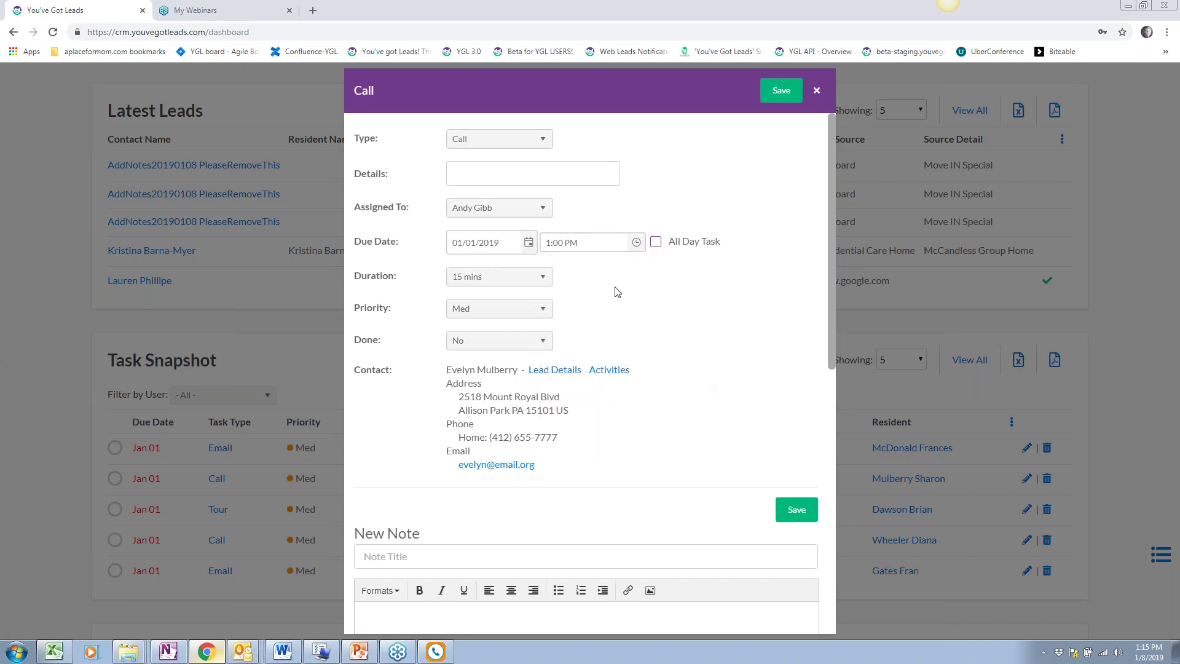
Set the call to January 15, 2019, 15 mins, High priority, and begin the 'Promised call' details
click(530, 275)
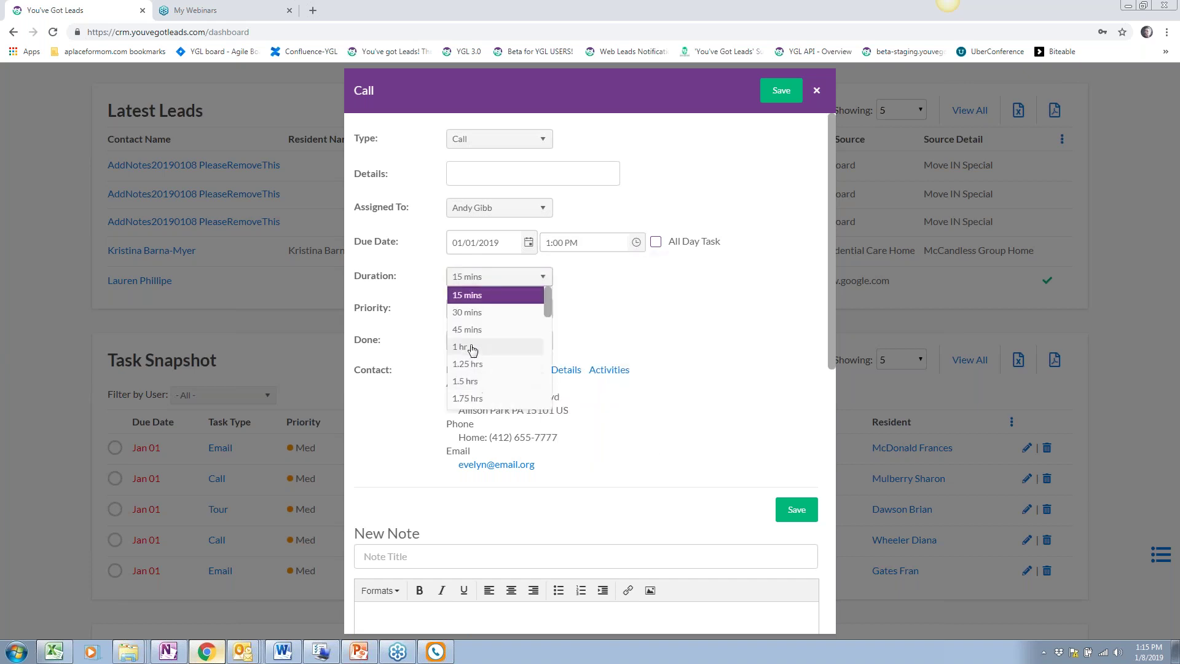
click(464, 345)
click(529, 243)
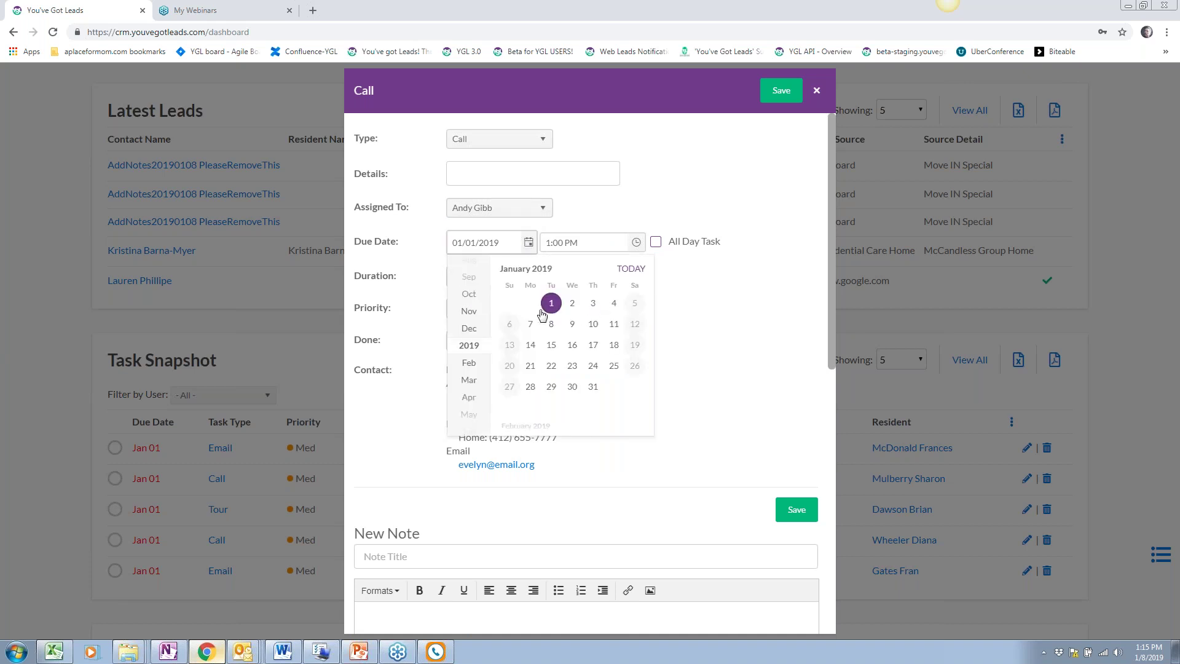
click(552, 345)
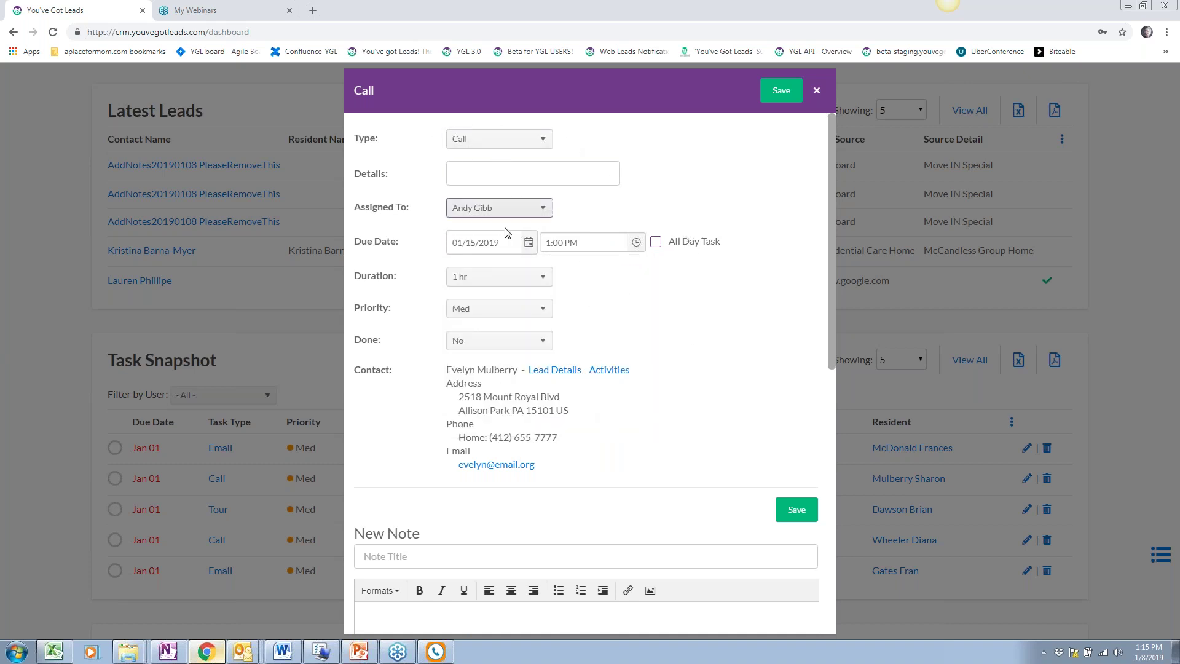
click(504, 275)
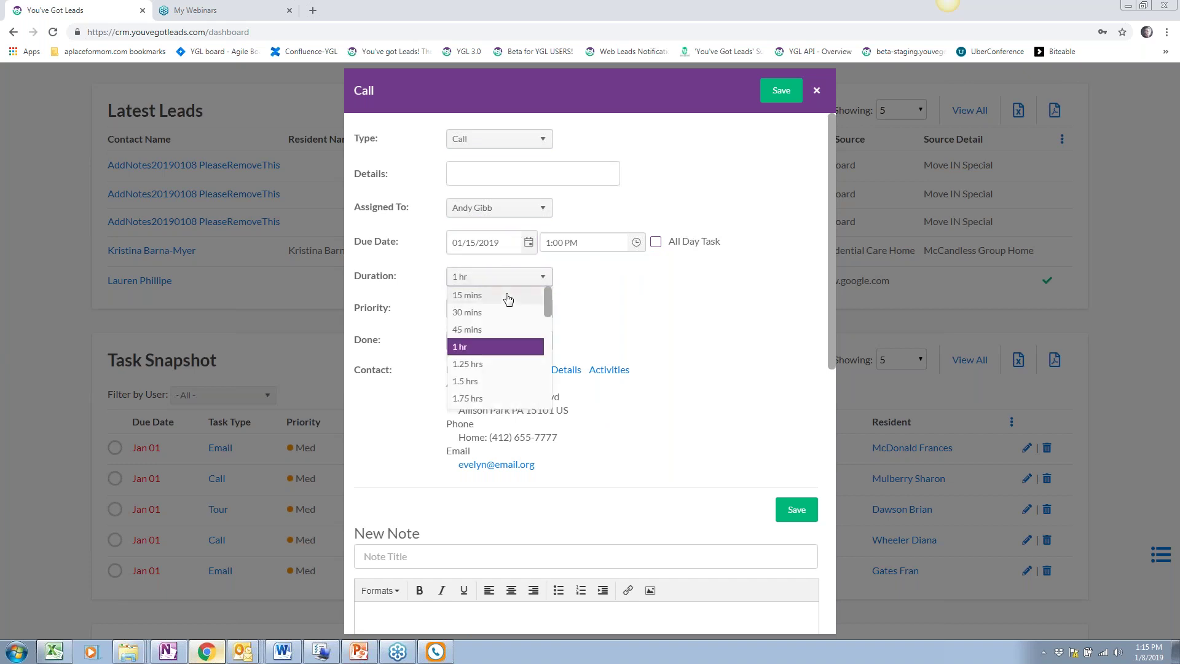
click(506, 296)
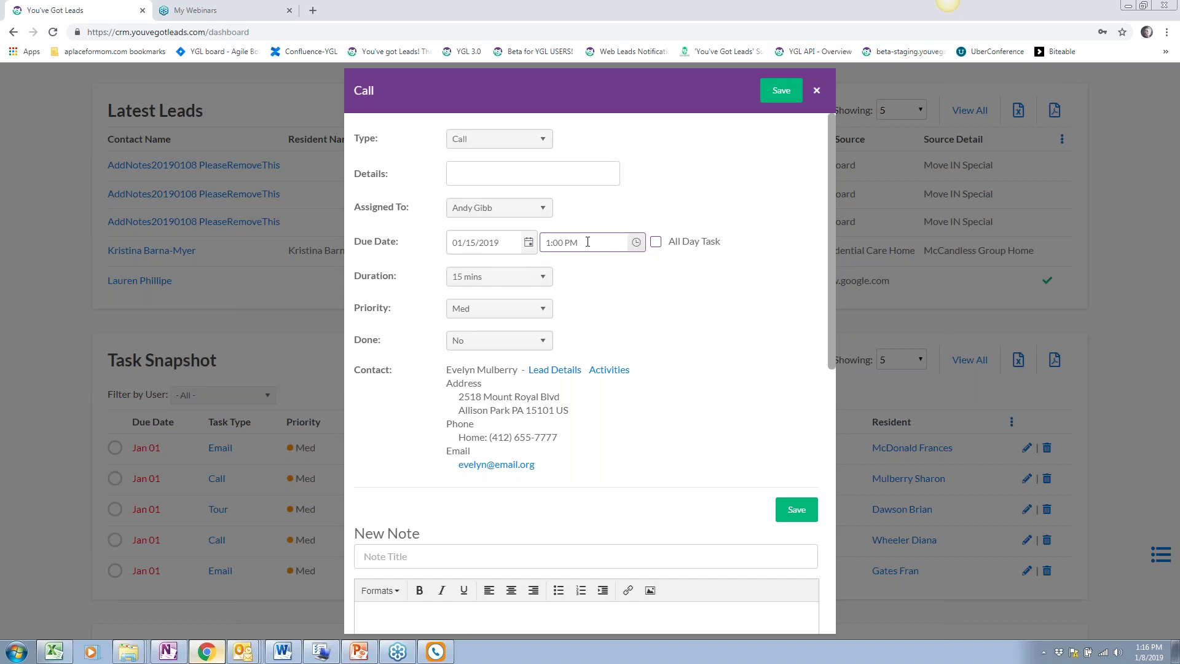
click(538, 311)
click(499, 327)
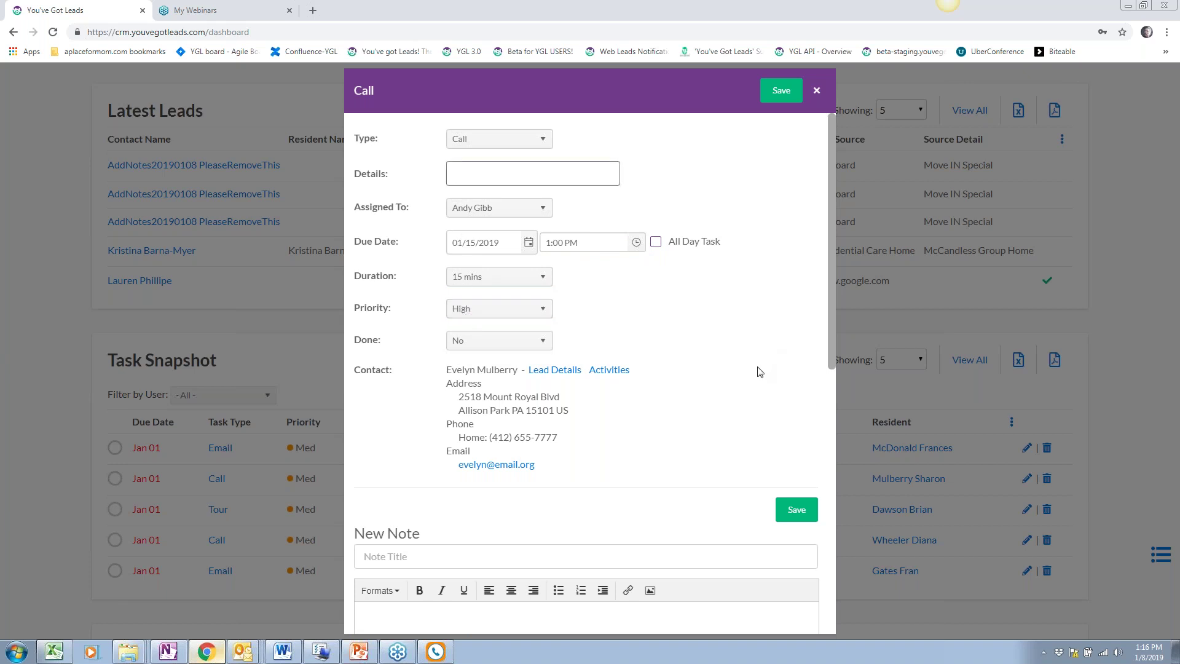
text(romo)
Finish the note 'Track additional notes and details pertaining to this task/activity.' and save it to the Call task
scroll(749, 371, down, 4)
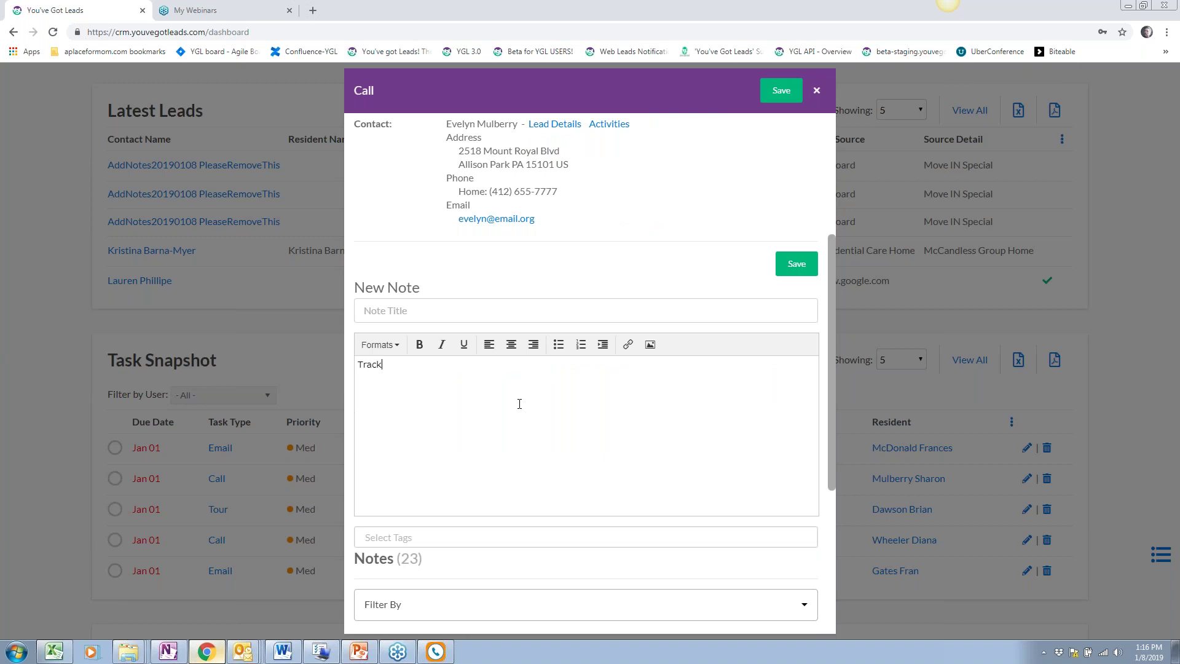
text(ditional notes and details pertaining to this task/activity.)
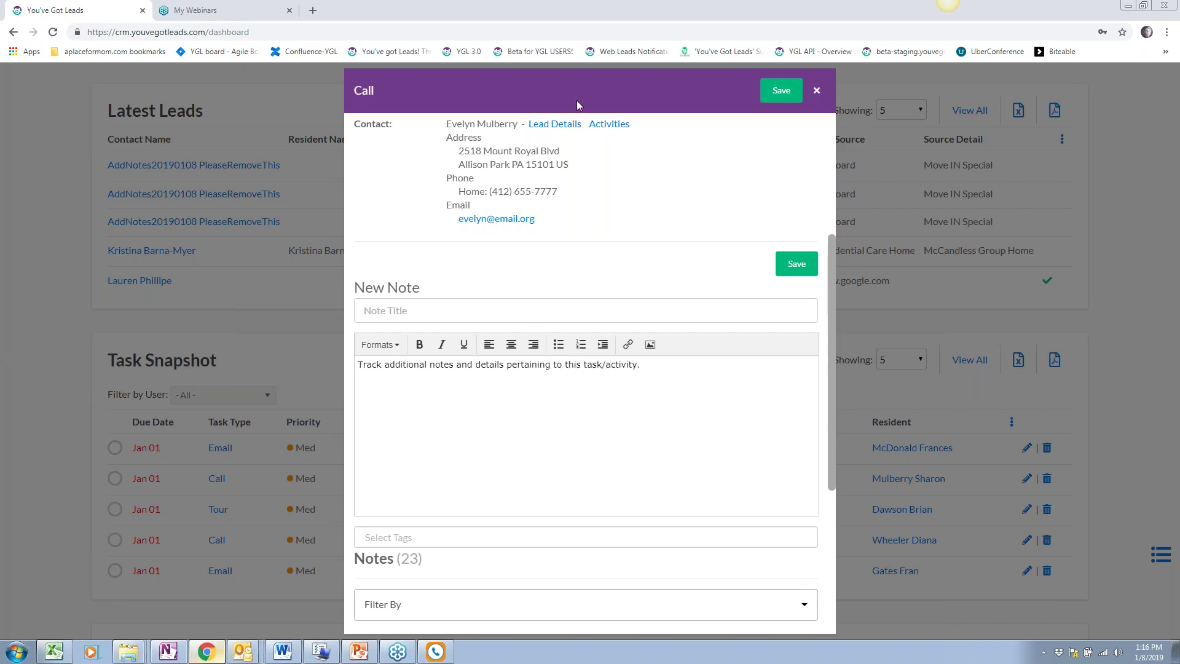
click(782, 91)
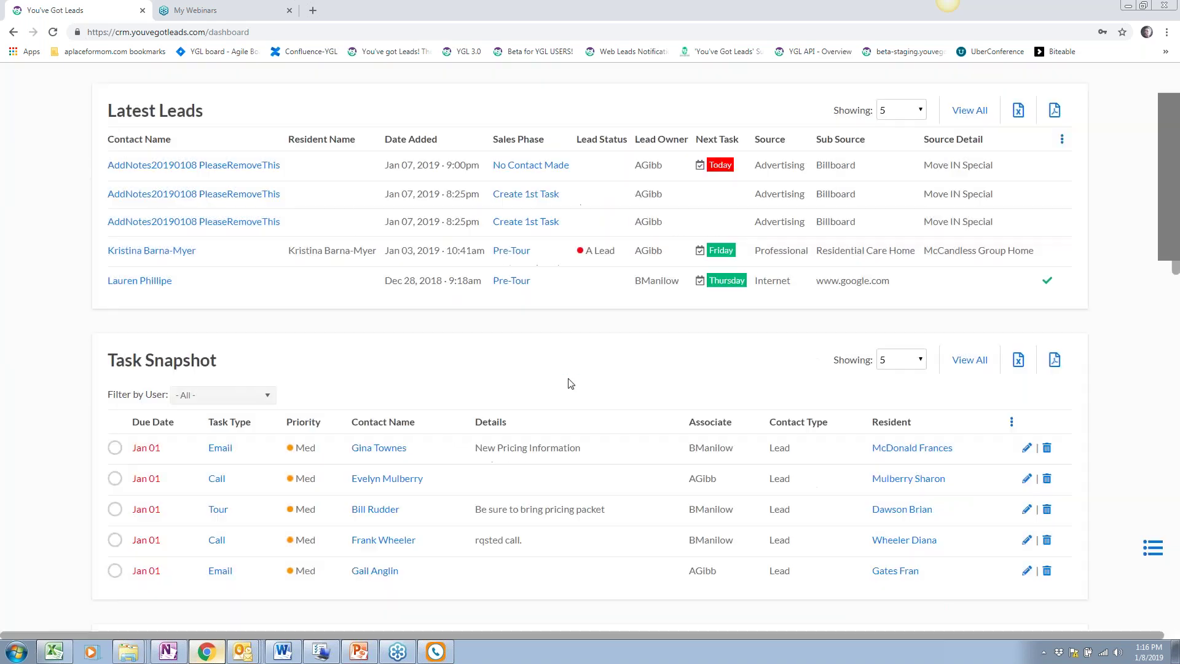
scroll(561, 389, up, 6)
scroll(558, 388, up, 5)
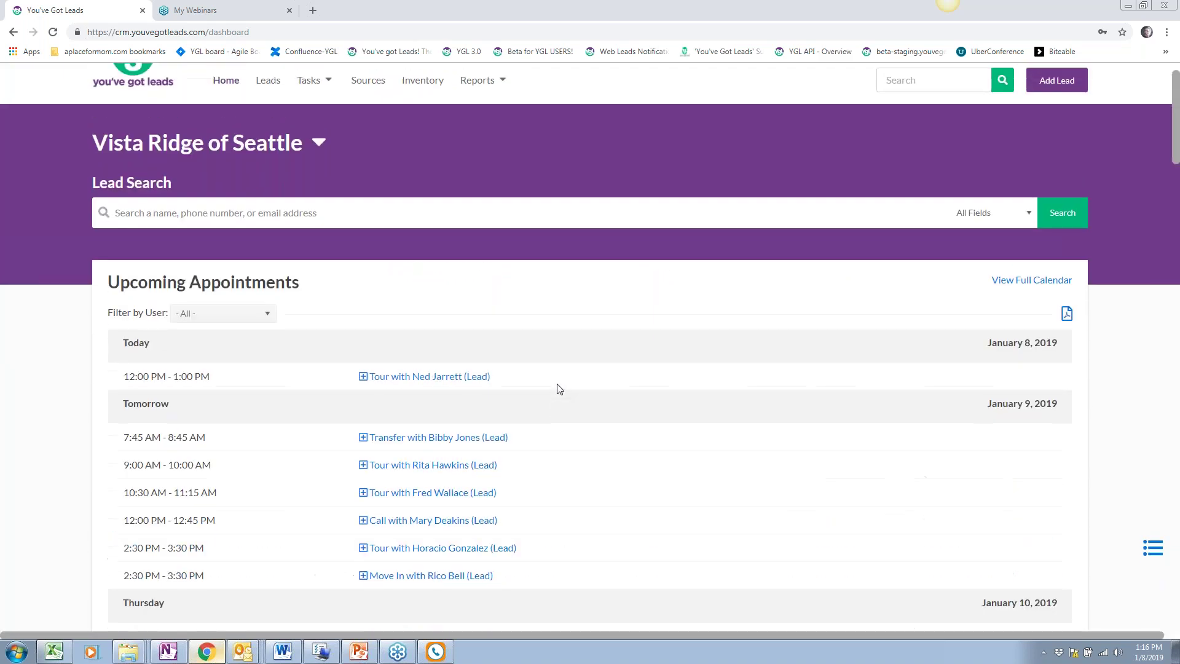
scroll(556, 387, down, 3)
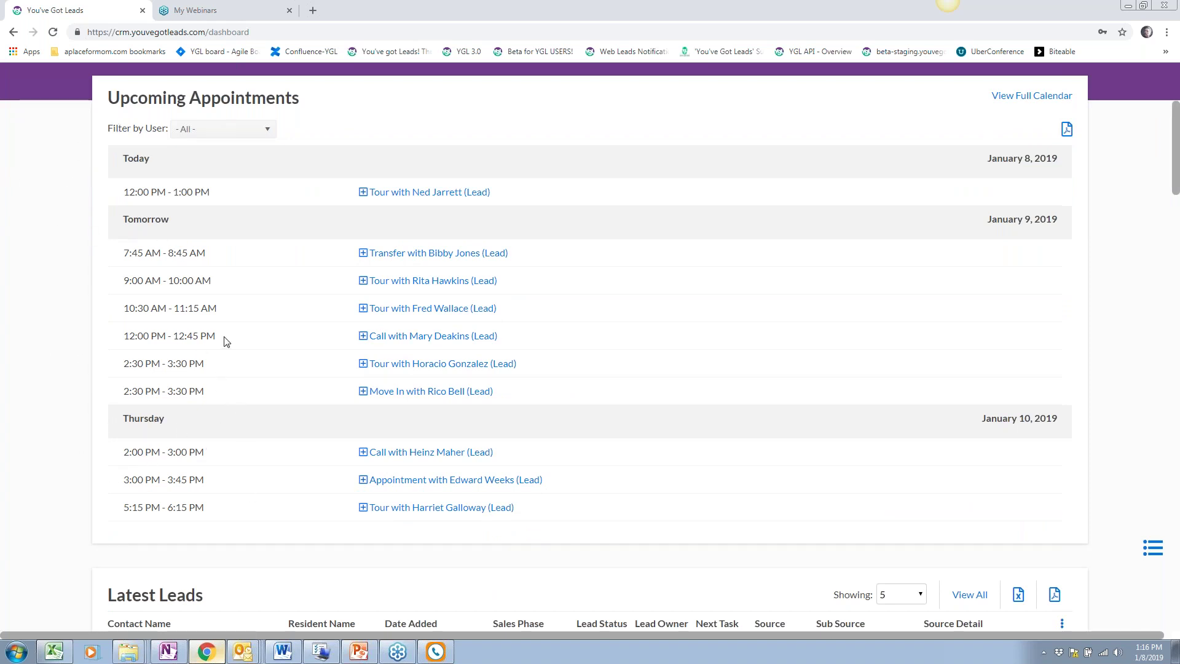
scroll(225, 342, down, 1)
scroll(225, 343, down, 5)
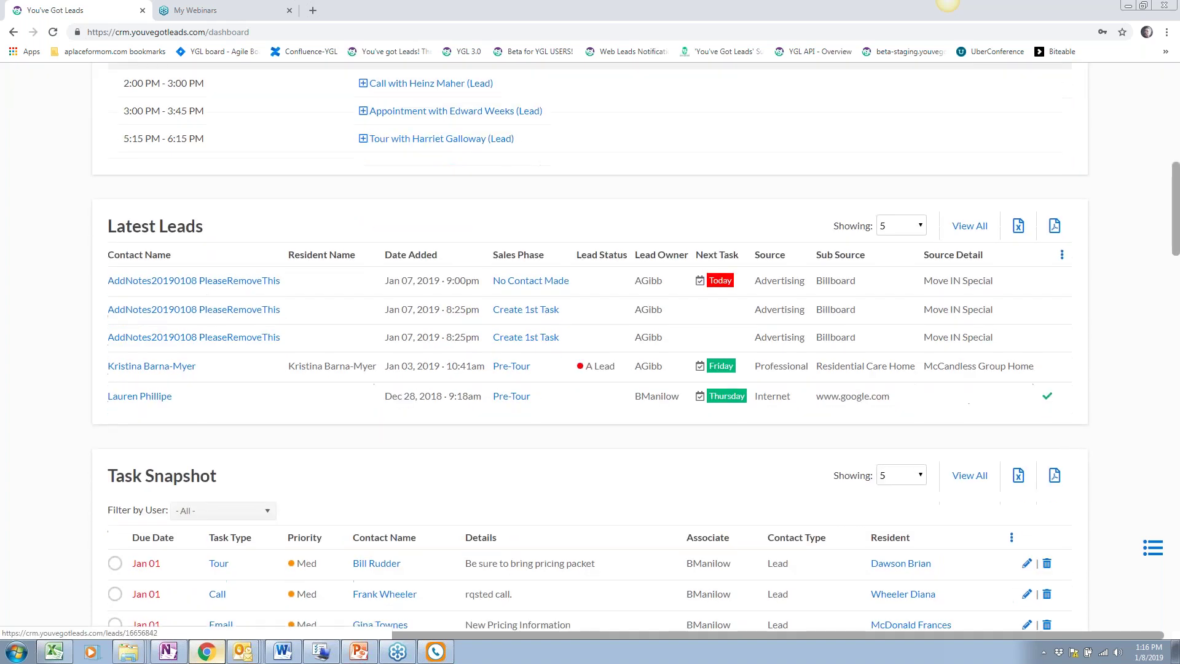
scroll(224, 342, up, 1)
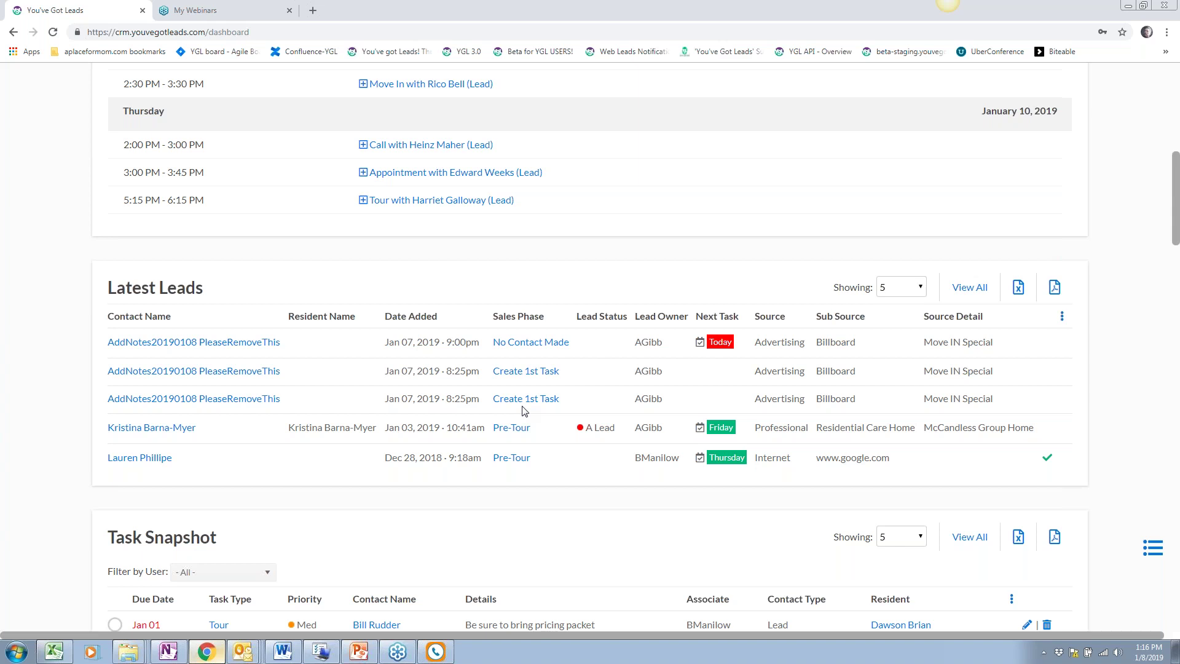
scroll(524, 410, down, 1)
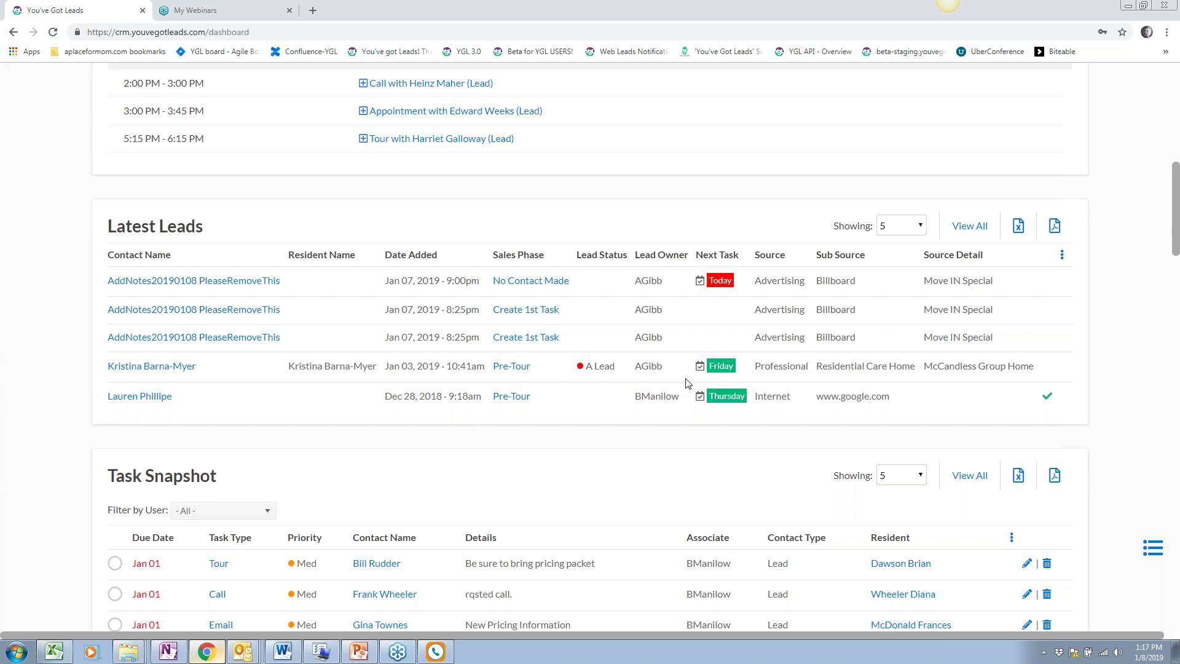
scroll(621, 439, down, 1)
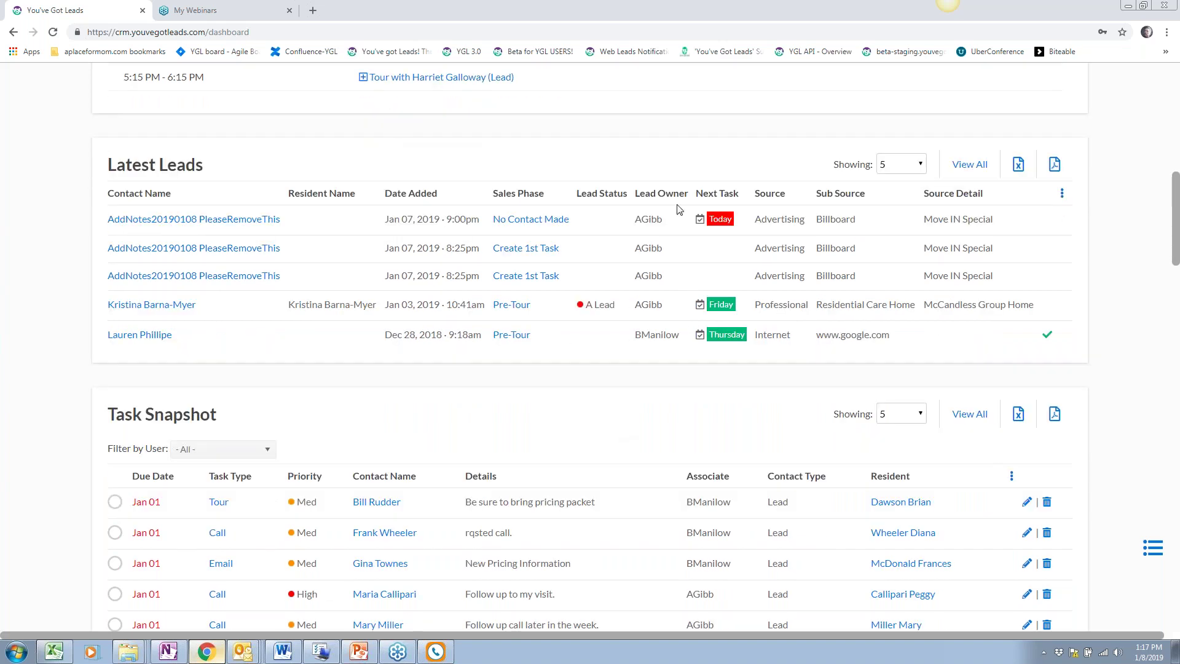
scroll(845, 307, up, 1)
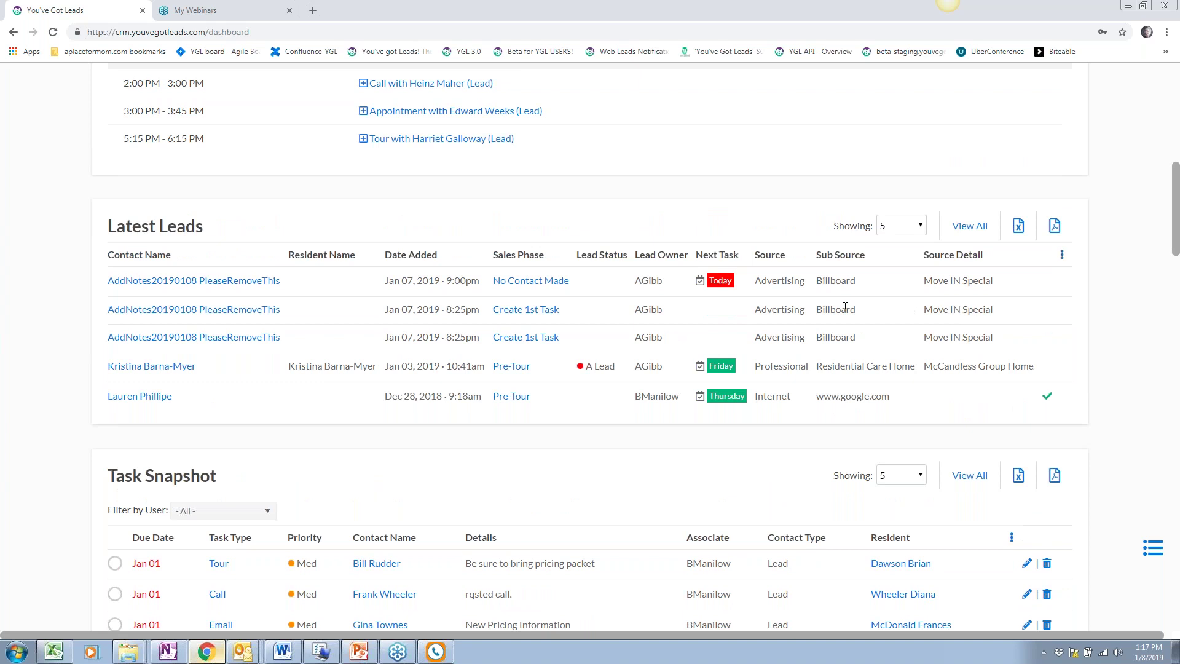
scroll(845, 308, up, 1)
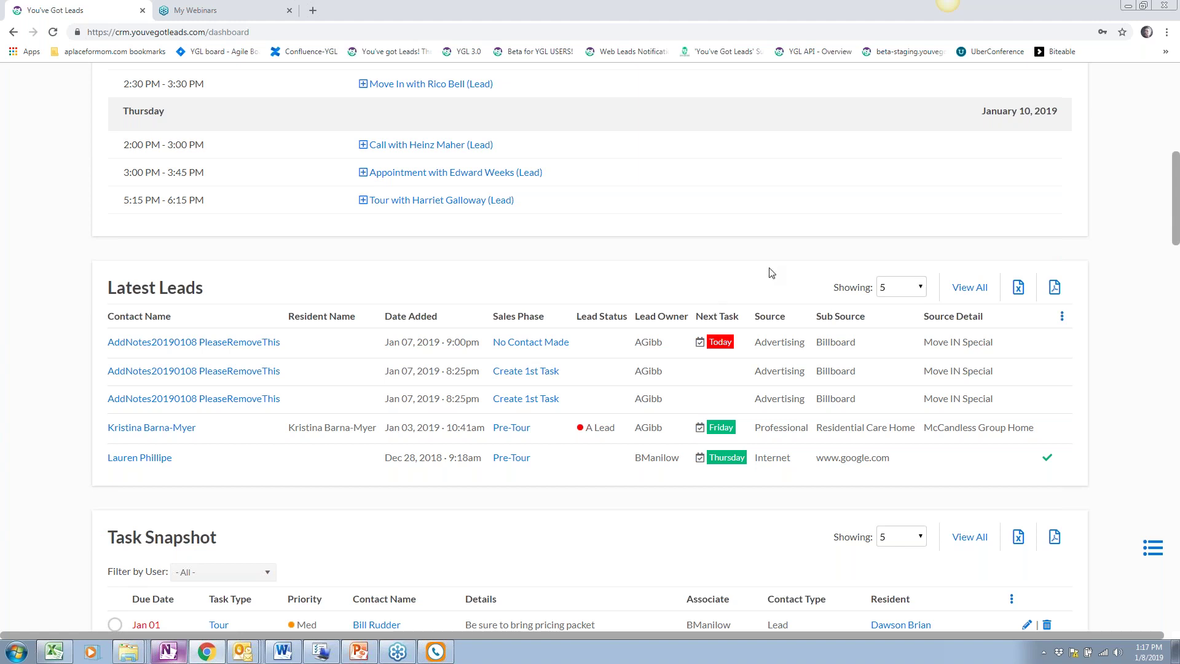
Show 20 leads in Latest Leads and scroll the list back to Nov 06, 2018
scroll(772, 271, down, 1)
click(911, 232)
click(911, 268)
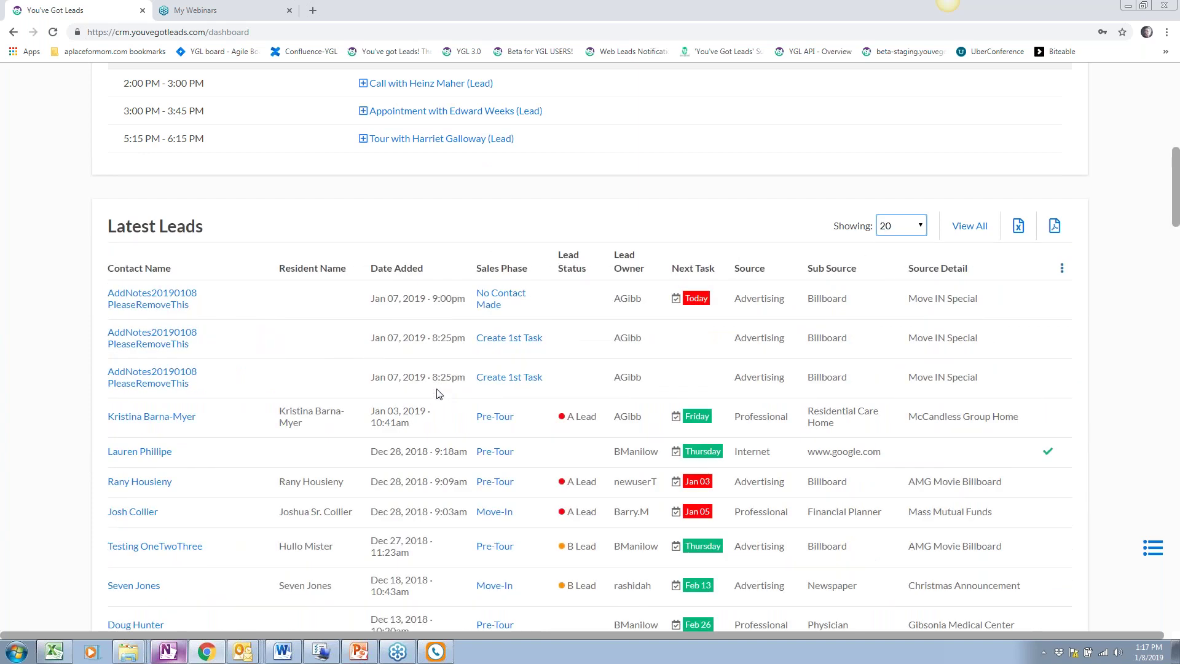
scroll(439, 394, down, 1)
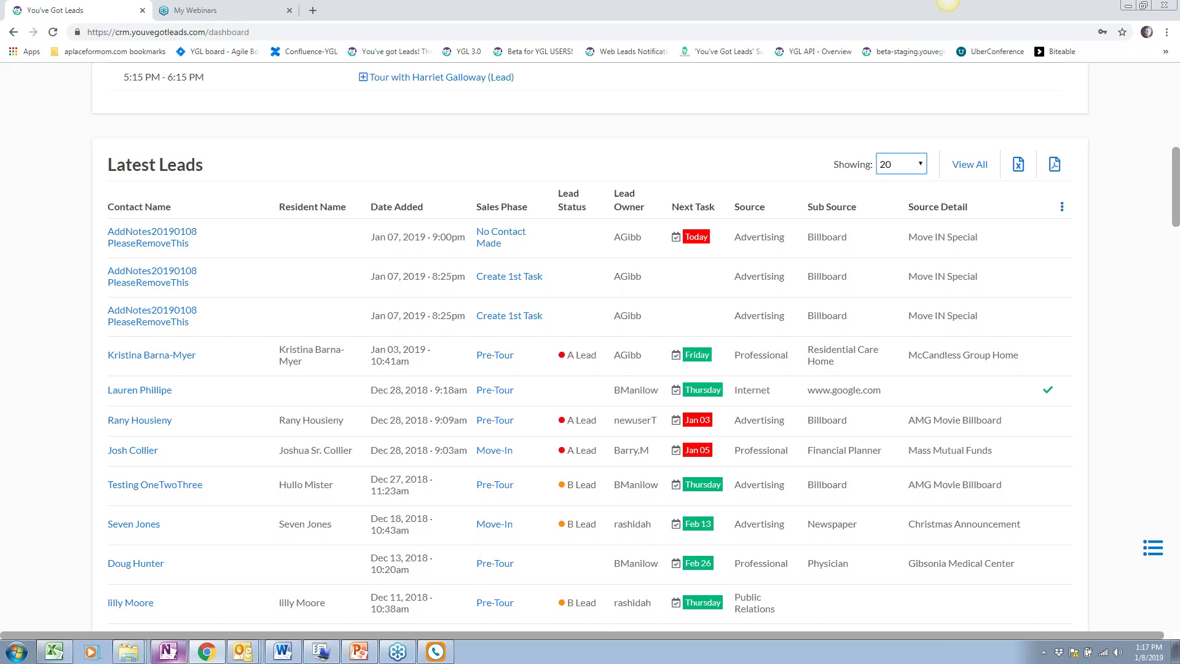
scroll(467, 413, down, 1)
scroll(449, 416, down, 1)
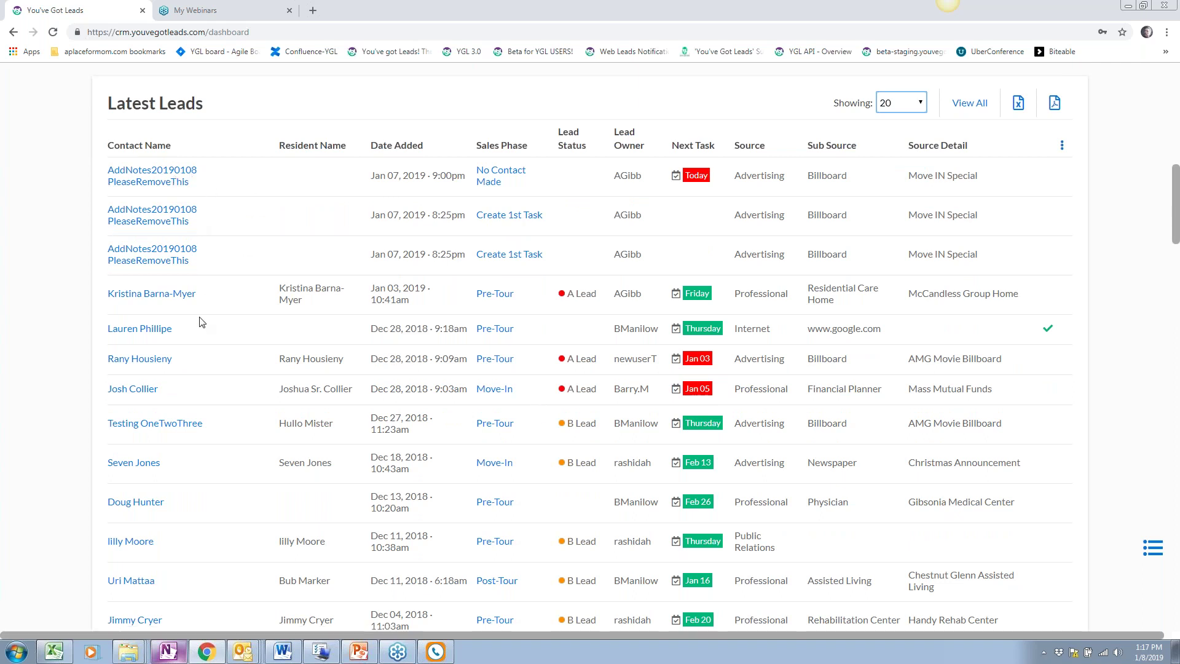
scroll(228, 364, down, 2)
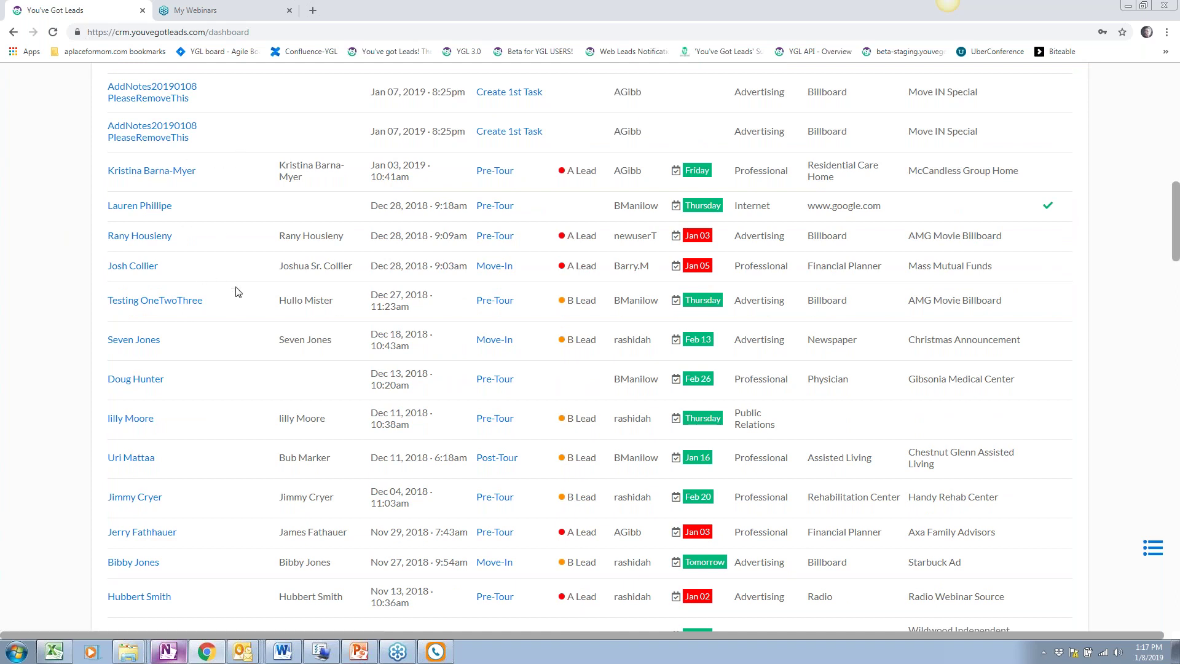
scroll(244, 340, down, 1)
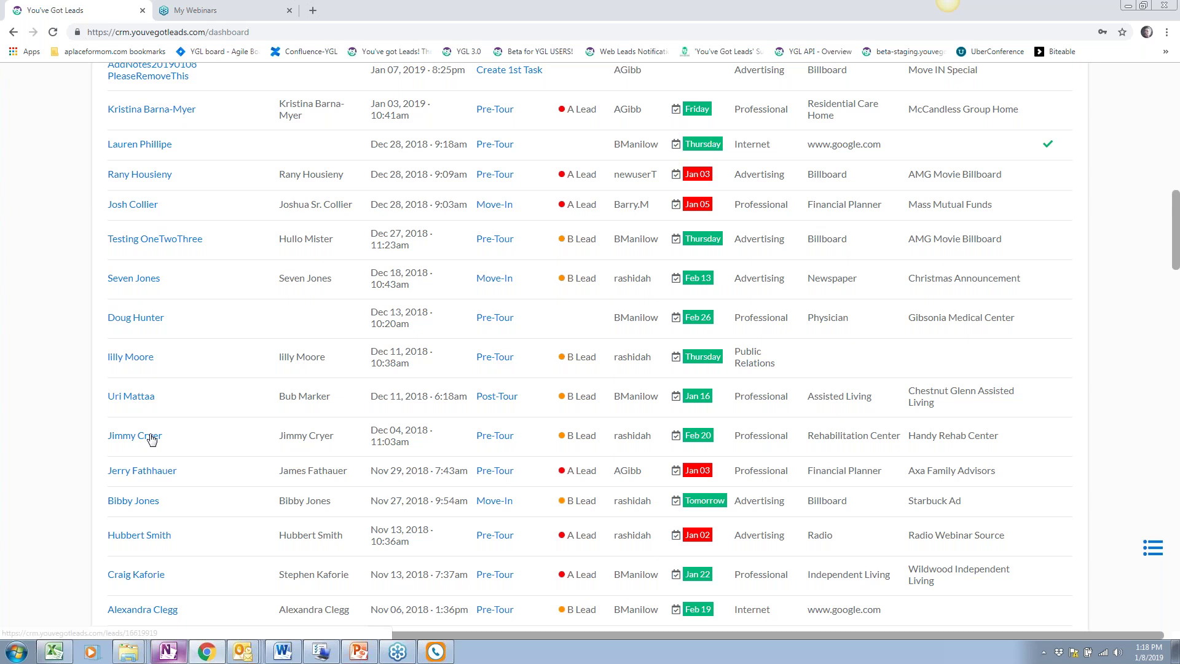
Open one lead's details page from the Latest Leads list
click(153, 472)
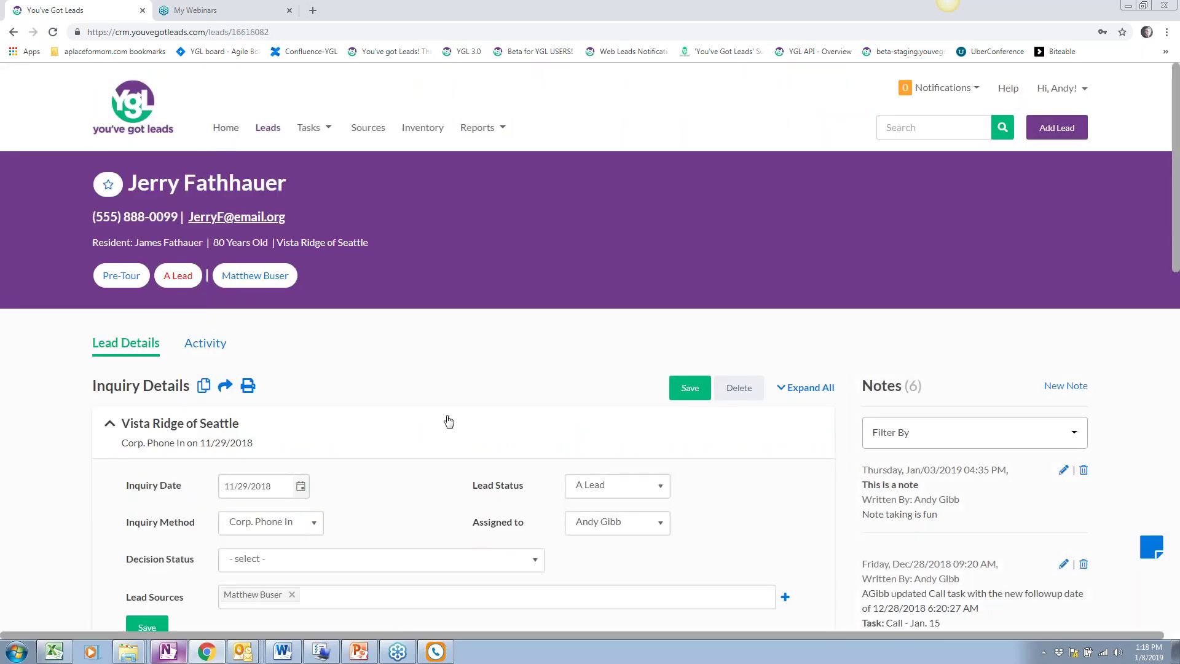
scroll(448, 422, down, 1)
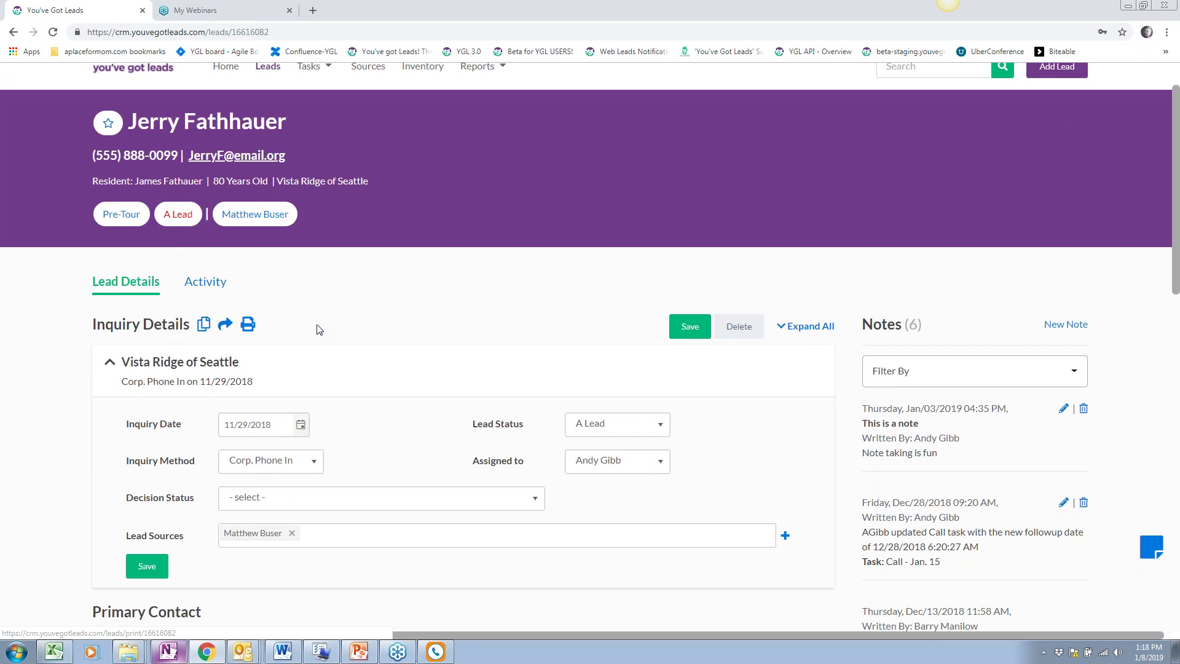
scroll(317, 326, down, 2)
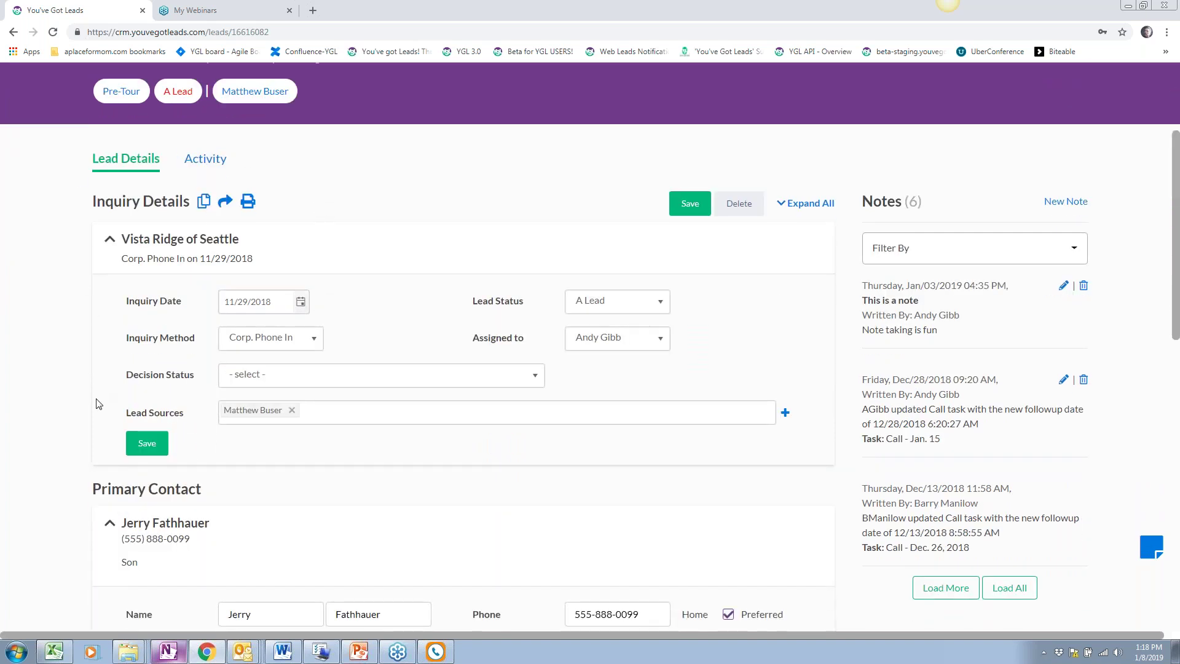
scroll(97, 404, down, 4)
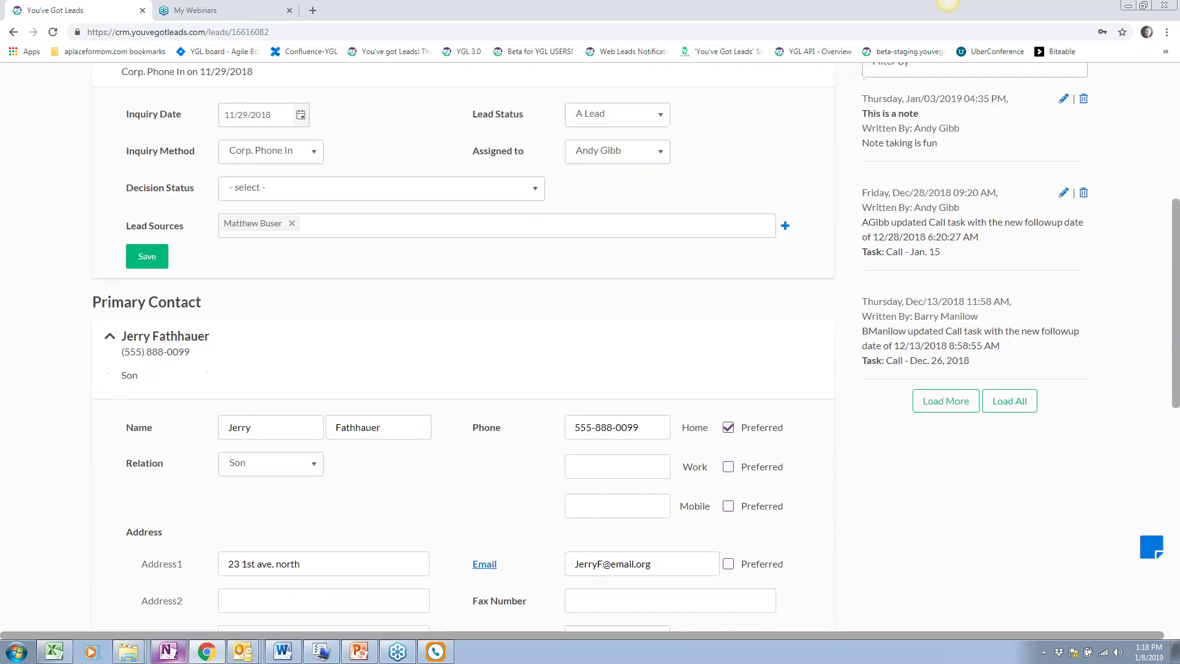
scroll(692, 320, up, 5)
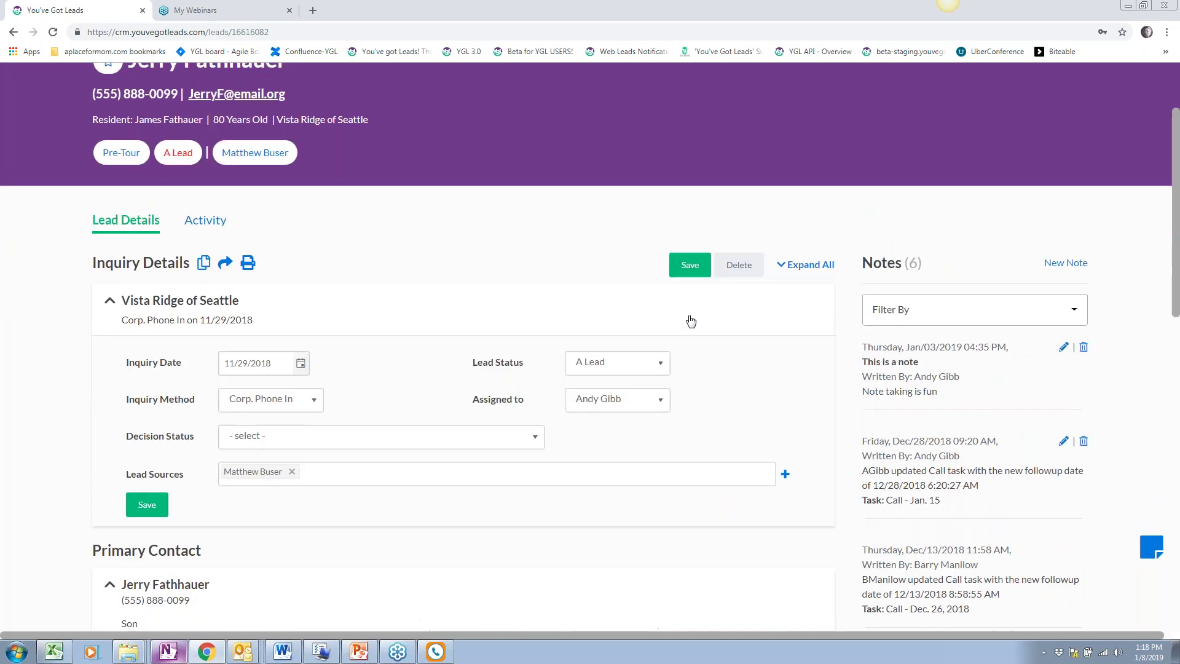
Expand all lead sections and check the contact's Relation options, keeping Son
click(815, 265)
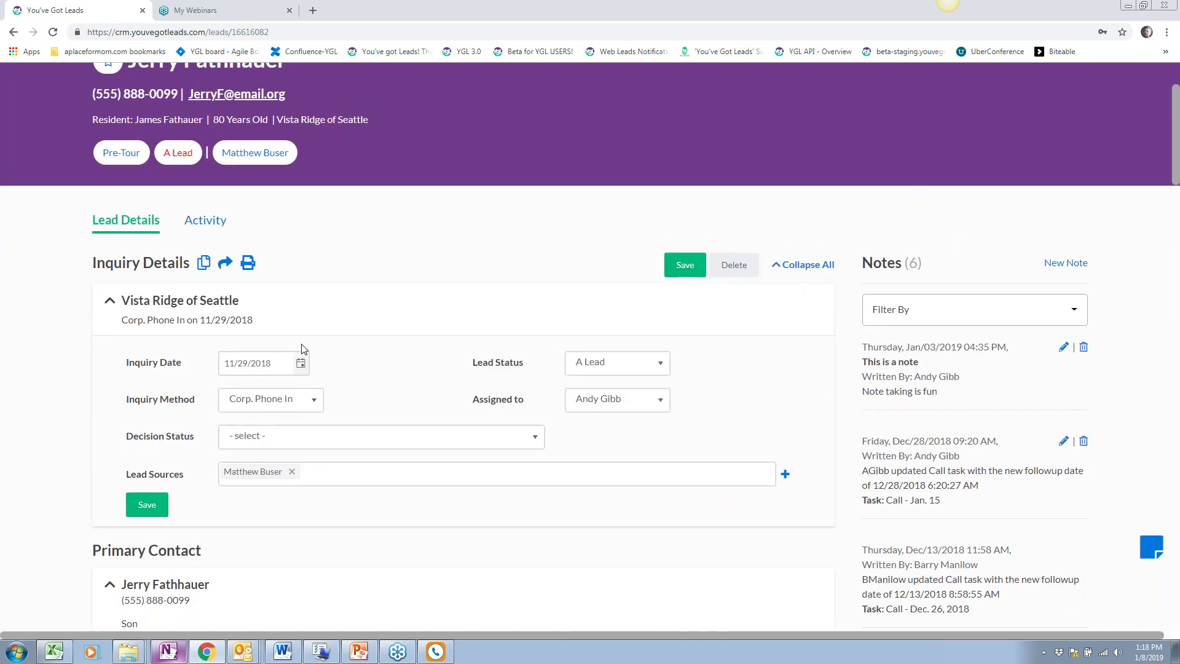
scroll(815, 270, down, 1)
scroll(214, 150, down, 2)
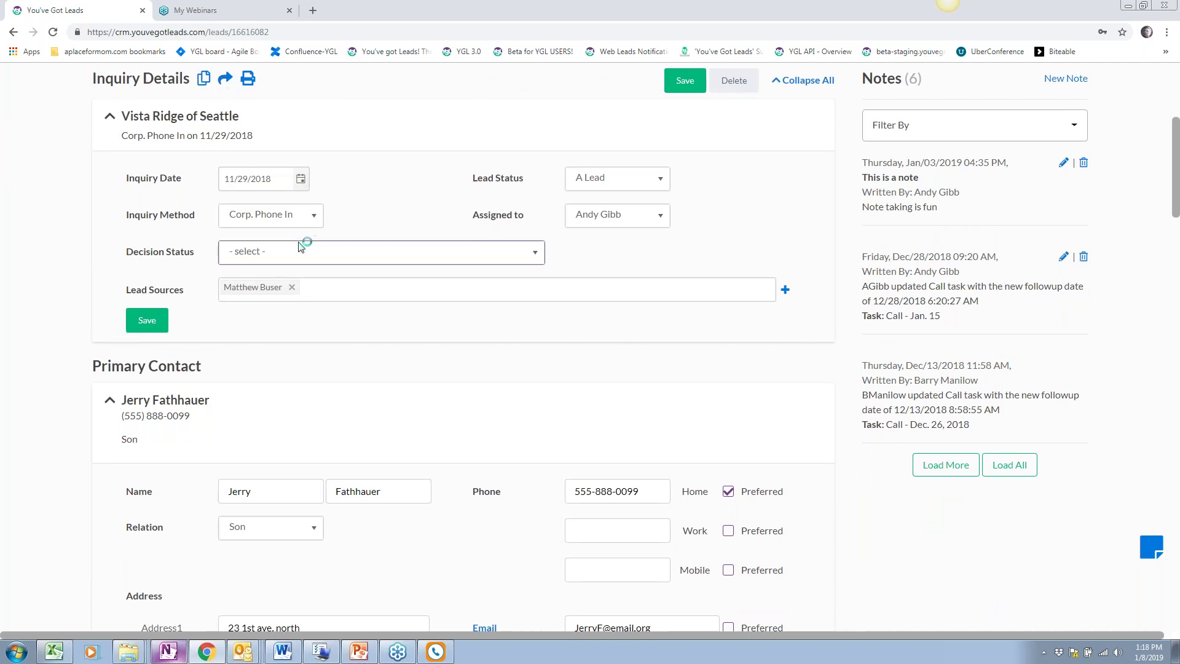
scroll(39, 136, down, 4)
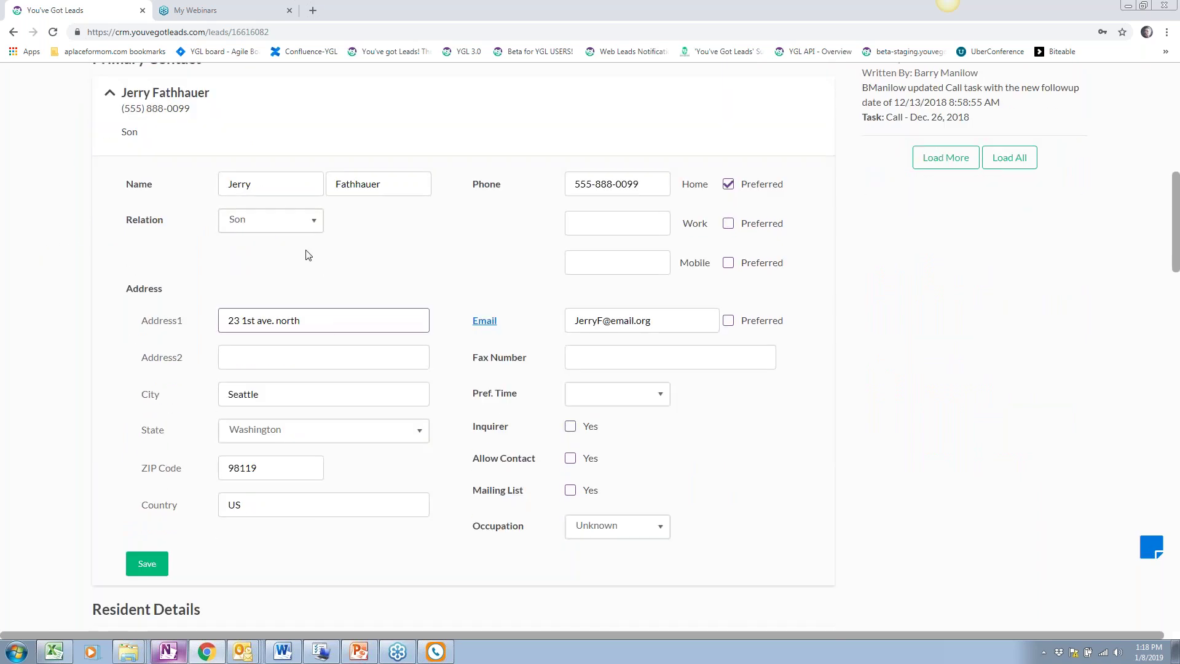
click(304, 221)
click(400, 270)
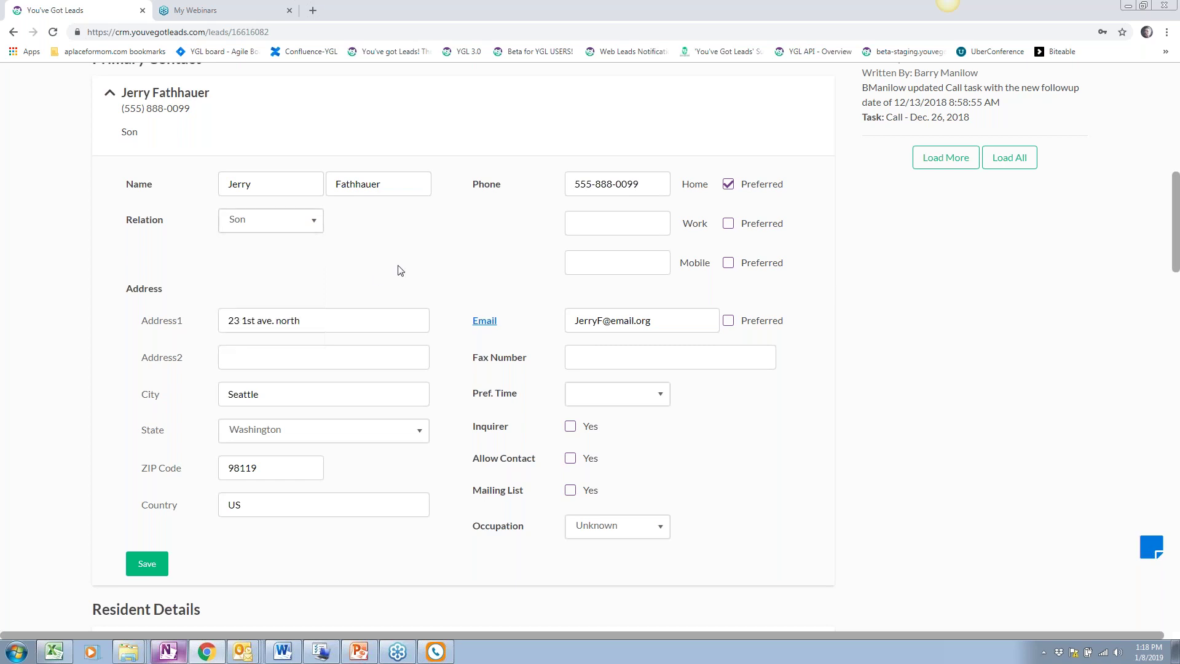
Scroll down the lead record past Financial Information to Additional Contacts
scroll(113, 293, down, 1)
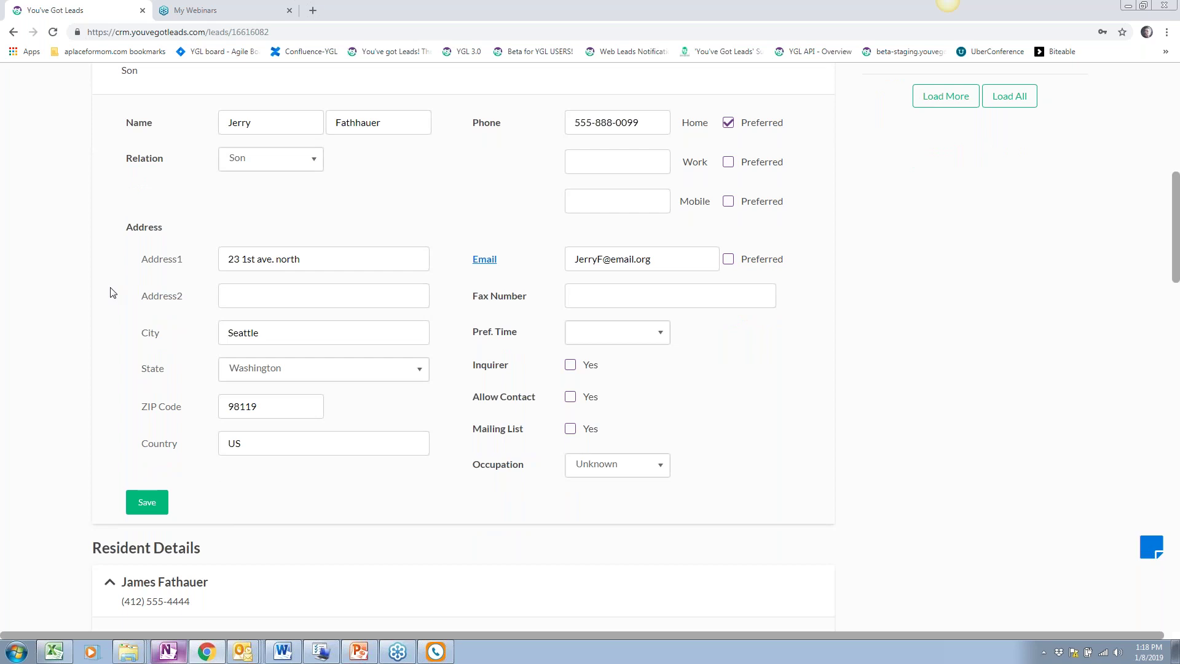
scroll(112, 291, down, 4)
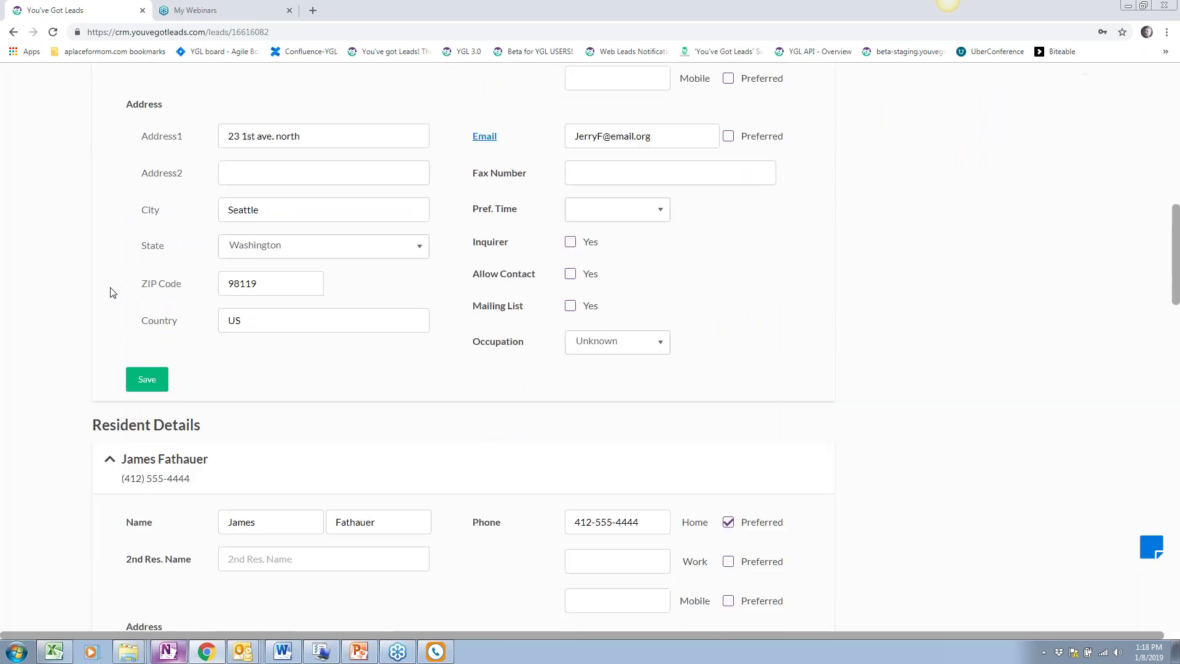
scroll(110, 286, down, 1)
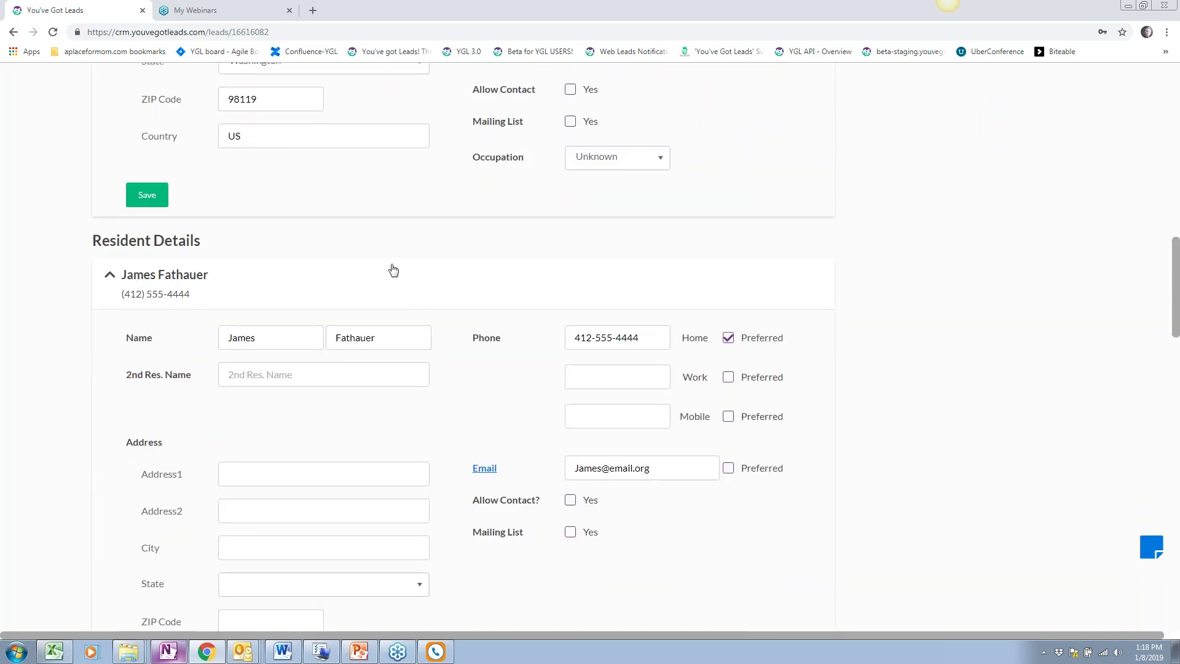
scroll(86, 456, down, 1)
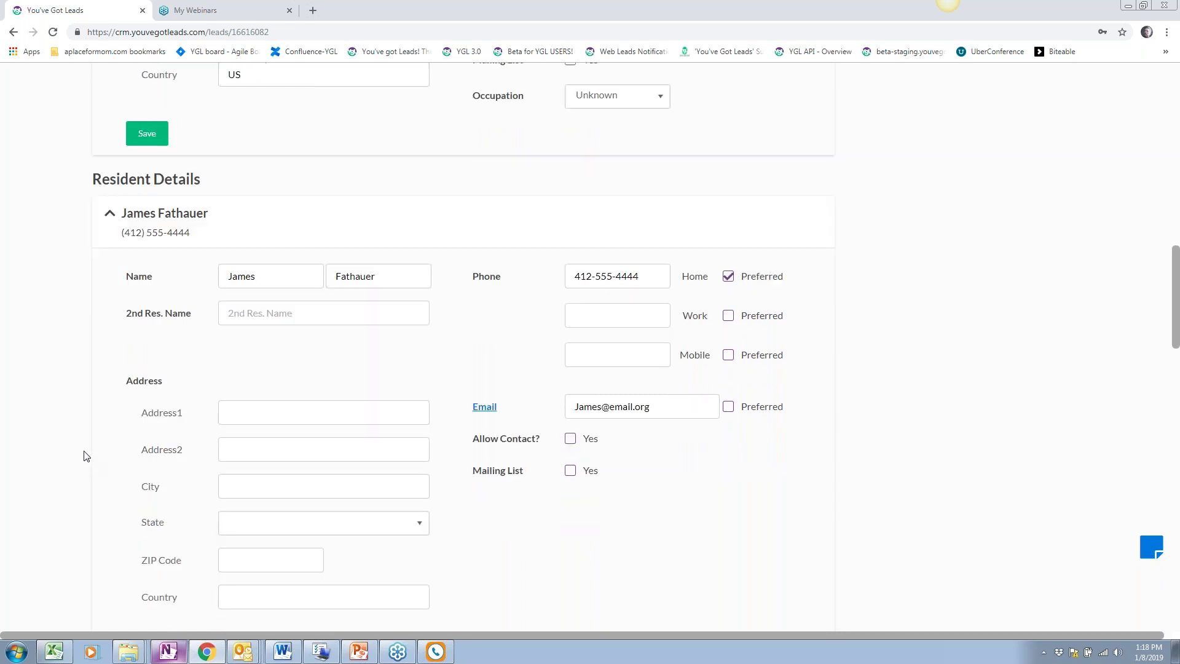
scroll(86, 455, down, 1)
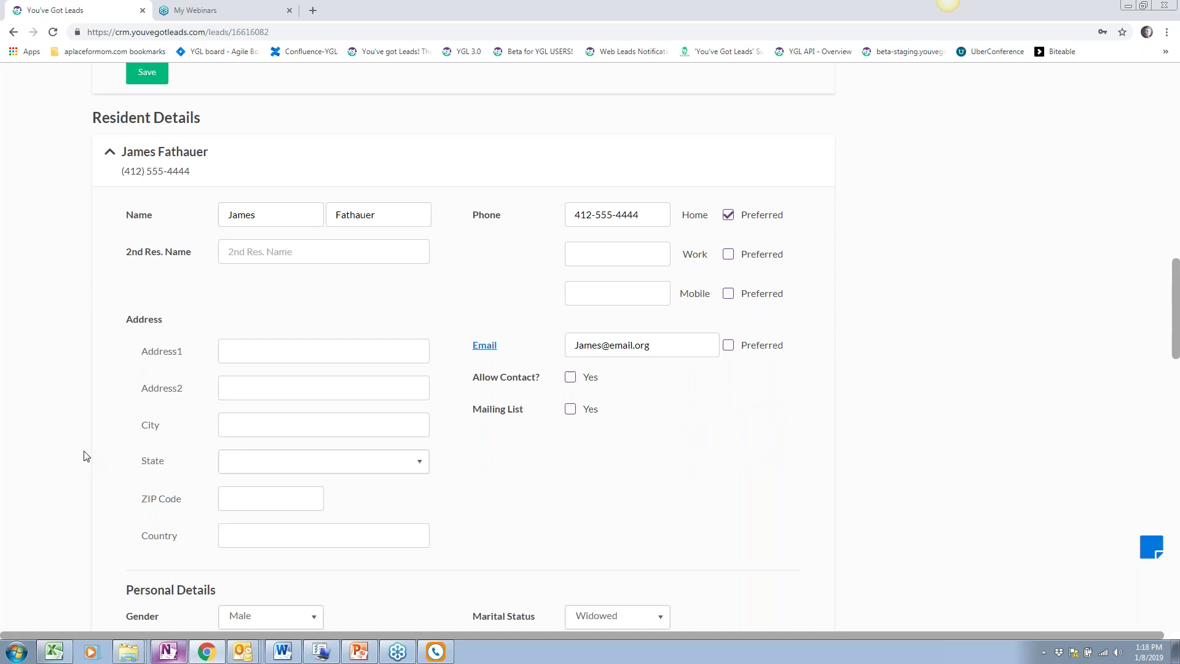
scroll(78, 303, down, 1)
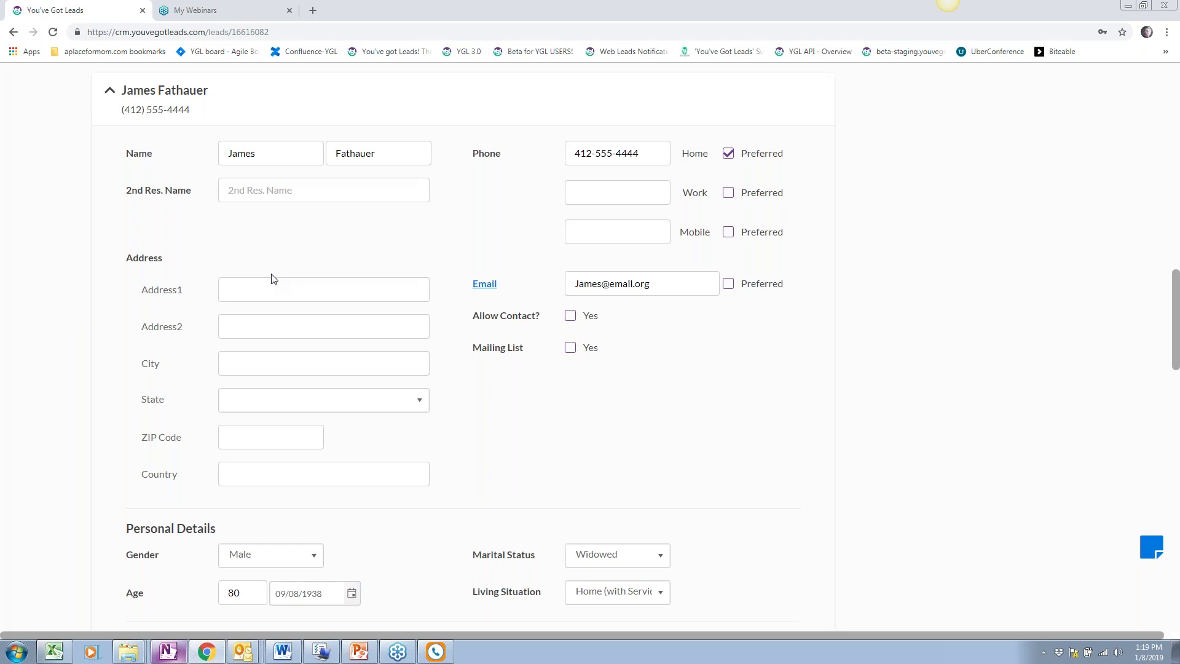
scroll(274, 276, down, 4)
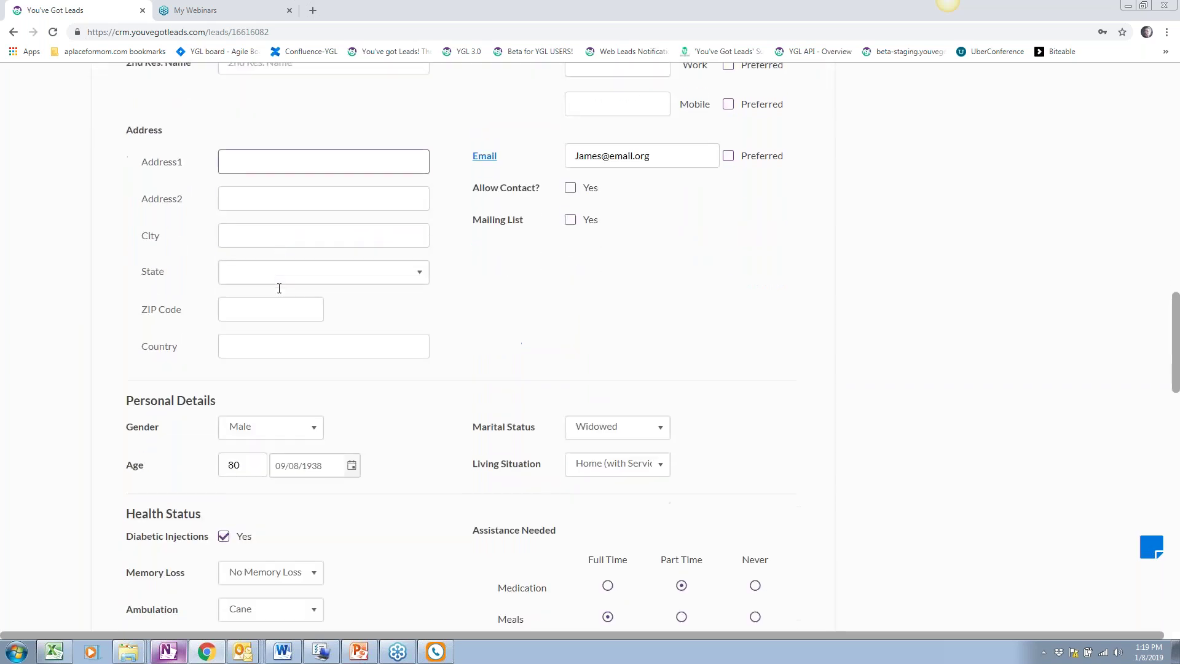
scroll(276, 273, down, 2)
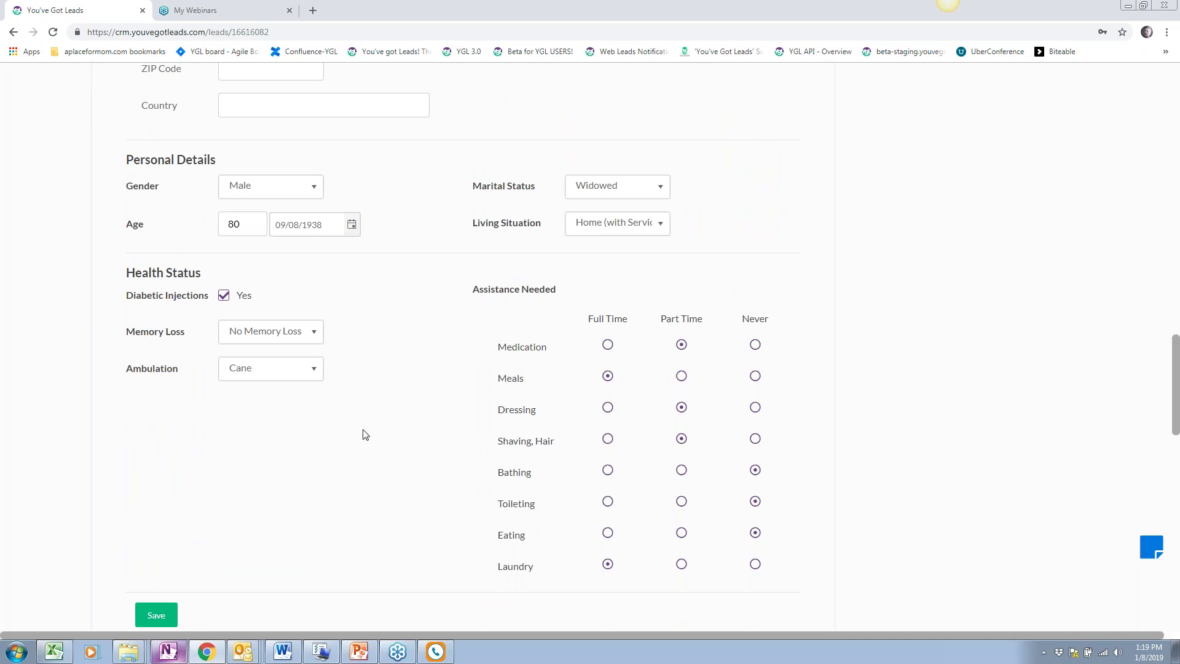
scroll(364, 433, down, 2)
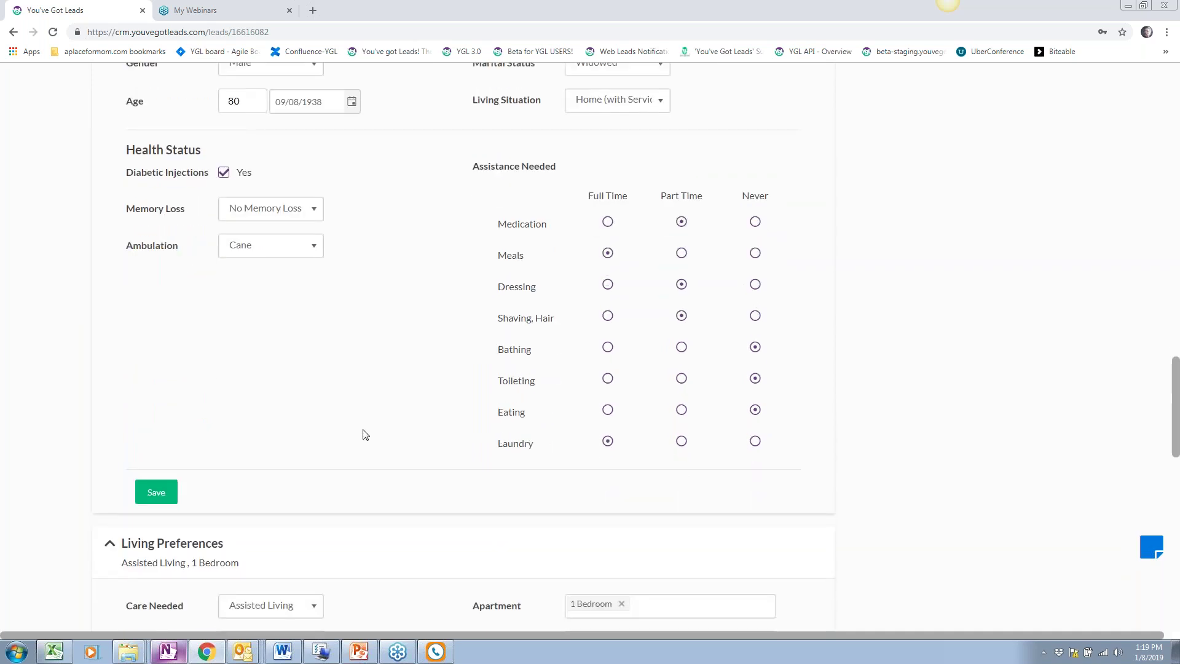
scroll(364, 434, down, 4)
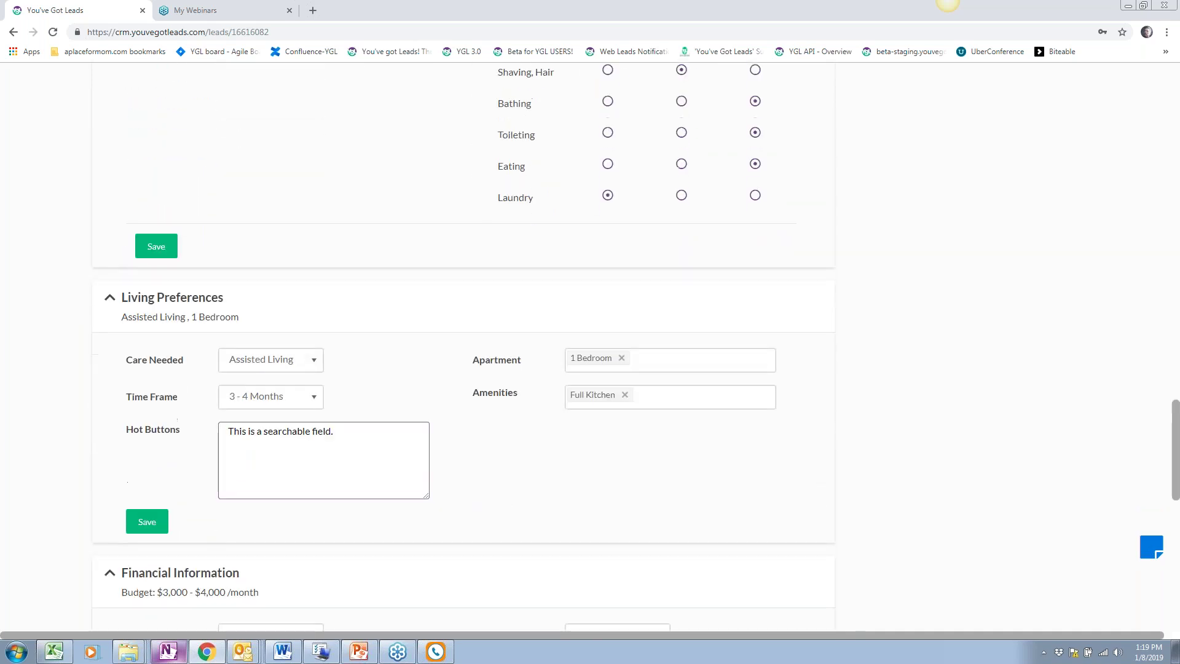
scroll(114, 239, down, 2)
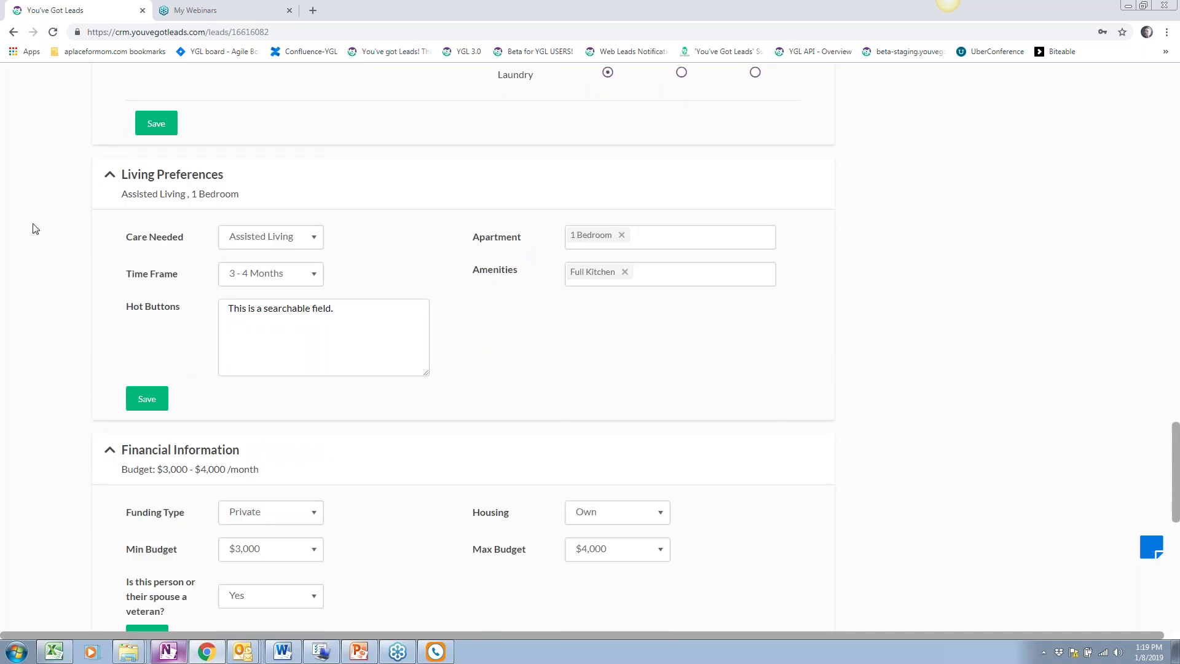
scroll(482, 248, down, 3)
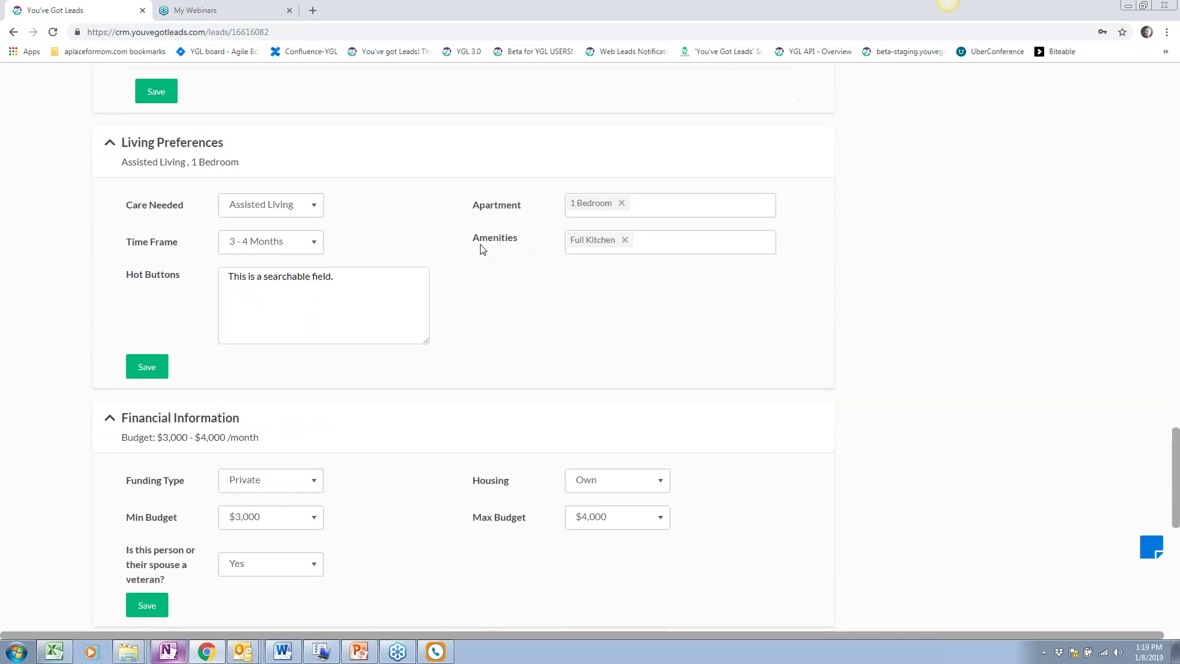
scroll(38, 391, down, 4)
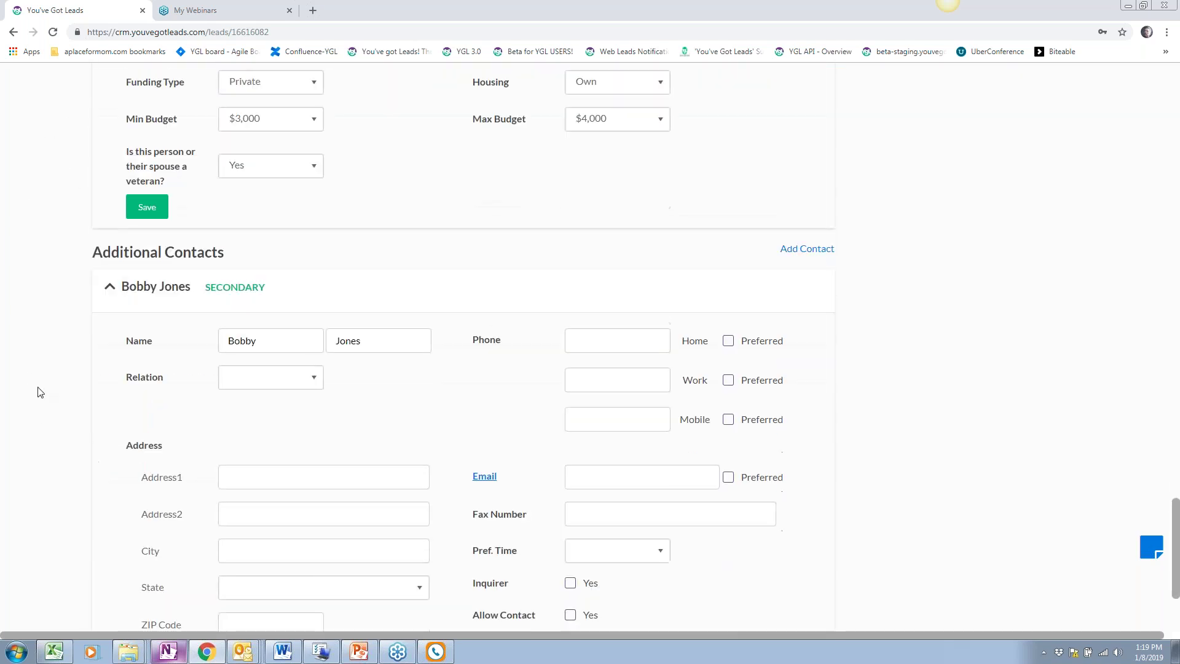
scroll(38, 391, down, 2)
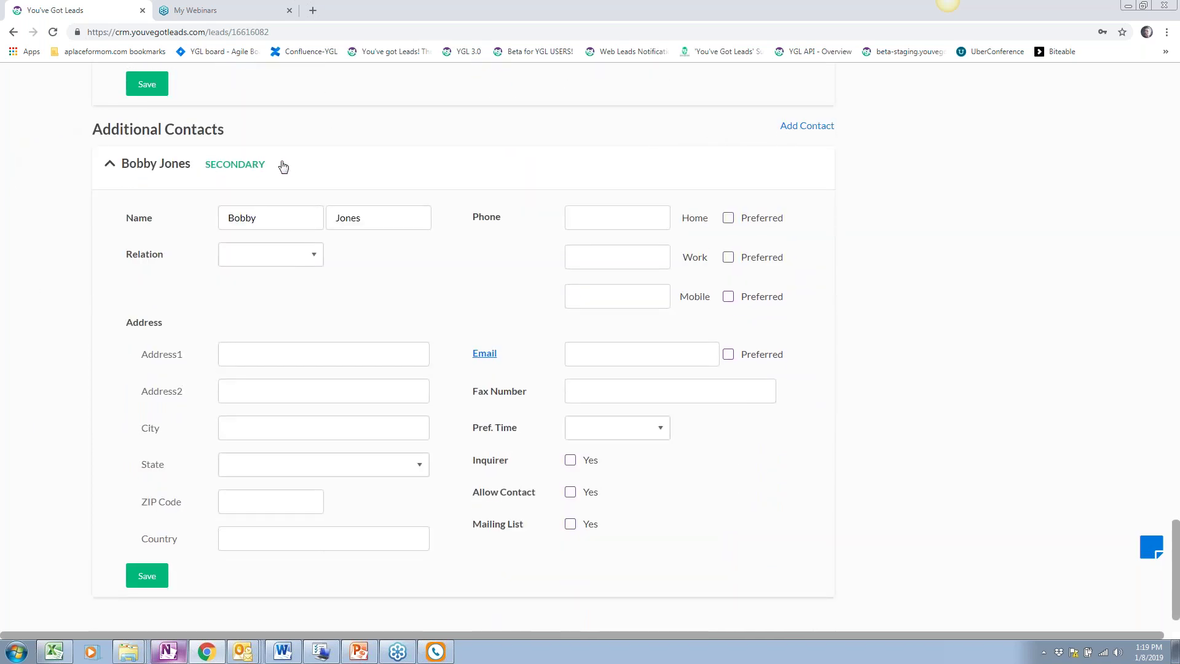
Highlight the SECONDARY label, then expand the secondary contact's details
drag(286, 170, 208, 166)
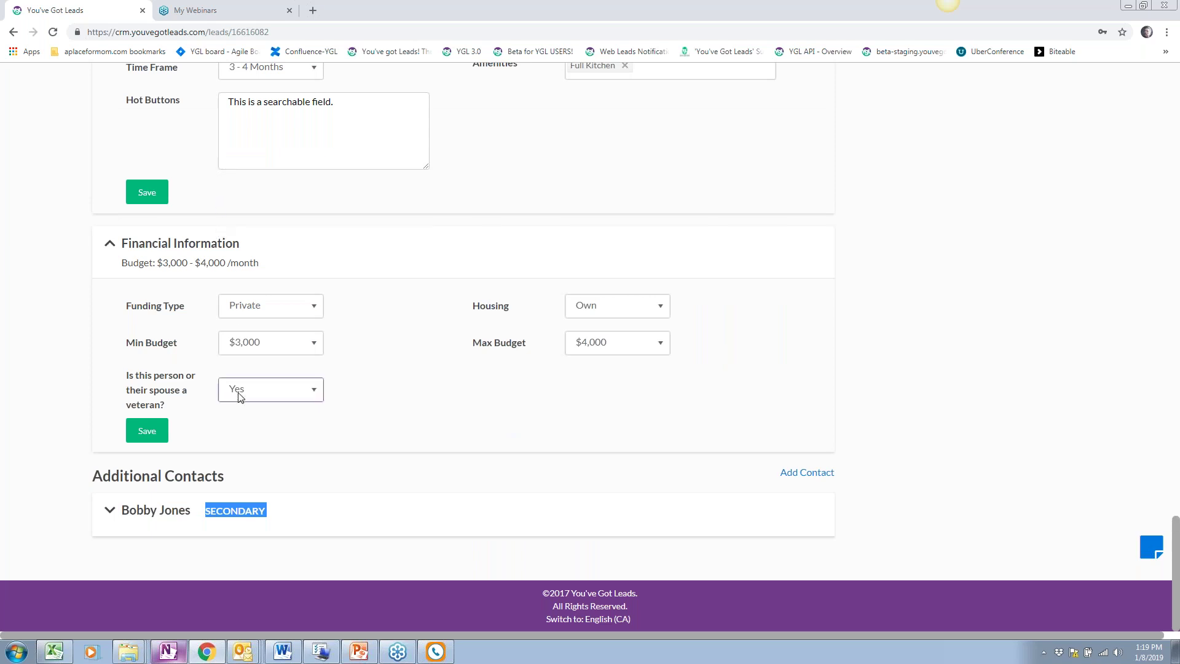
click(282, 536)
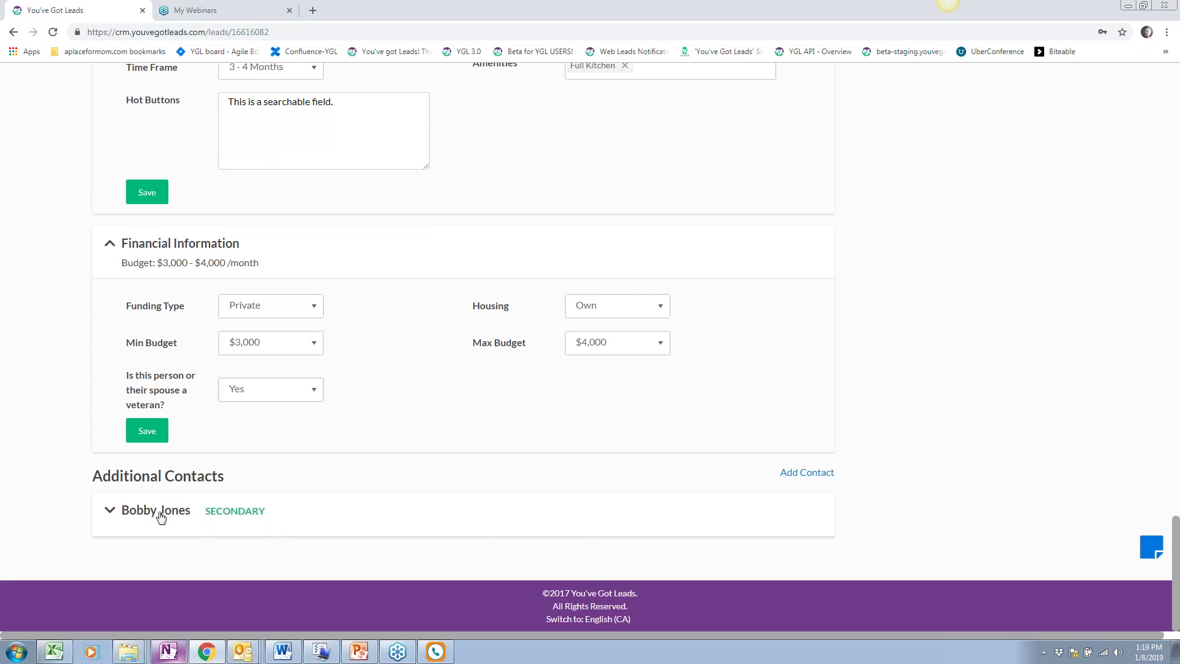
click(158, 511)
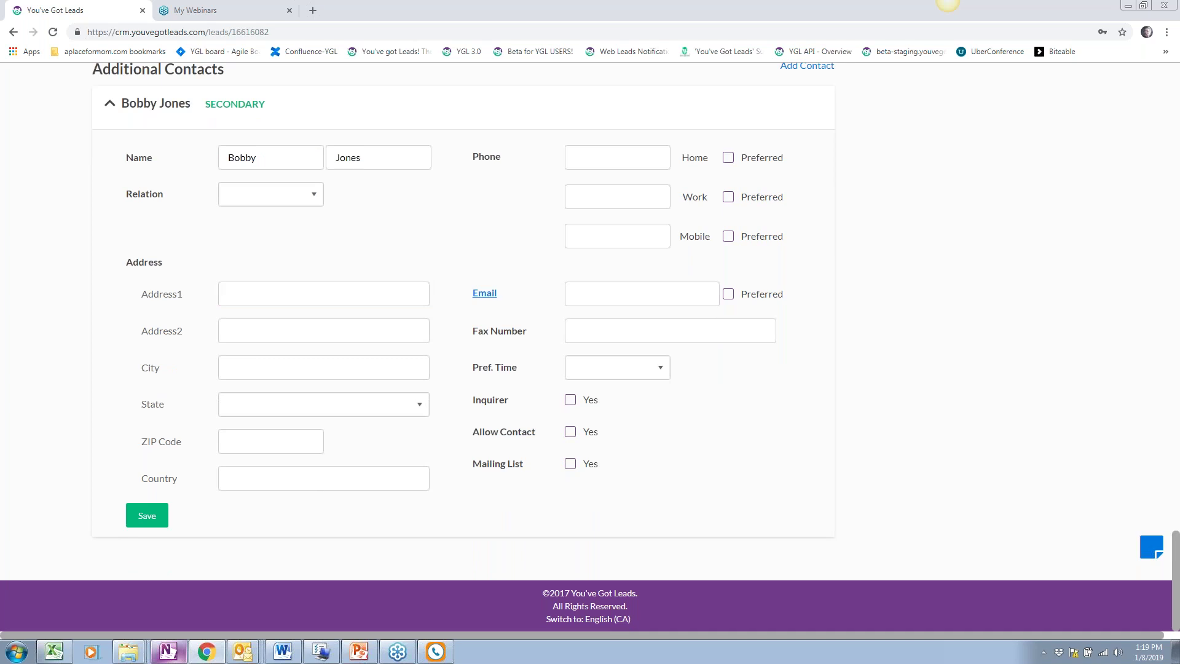
Enter the resident's street address in Resident Details Address1, correcting a mistyped letter
scroll(424, 338, up, 1)
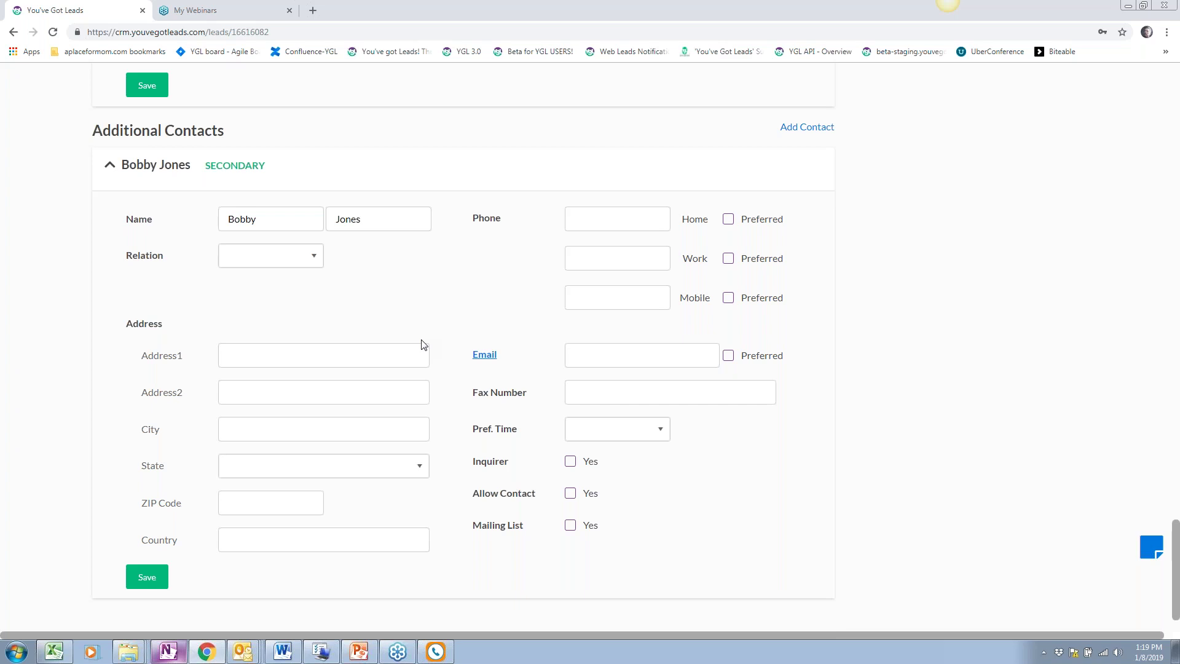
scroll(423, 345, up, 3)
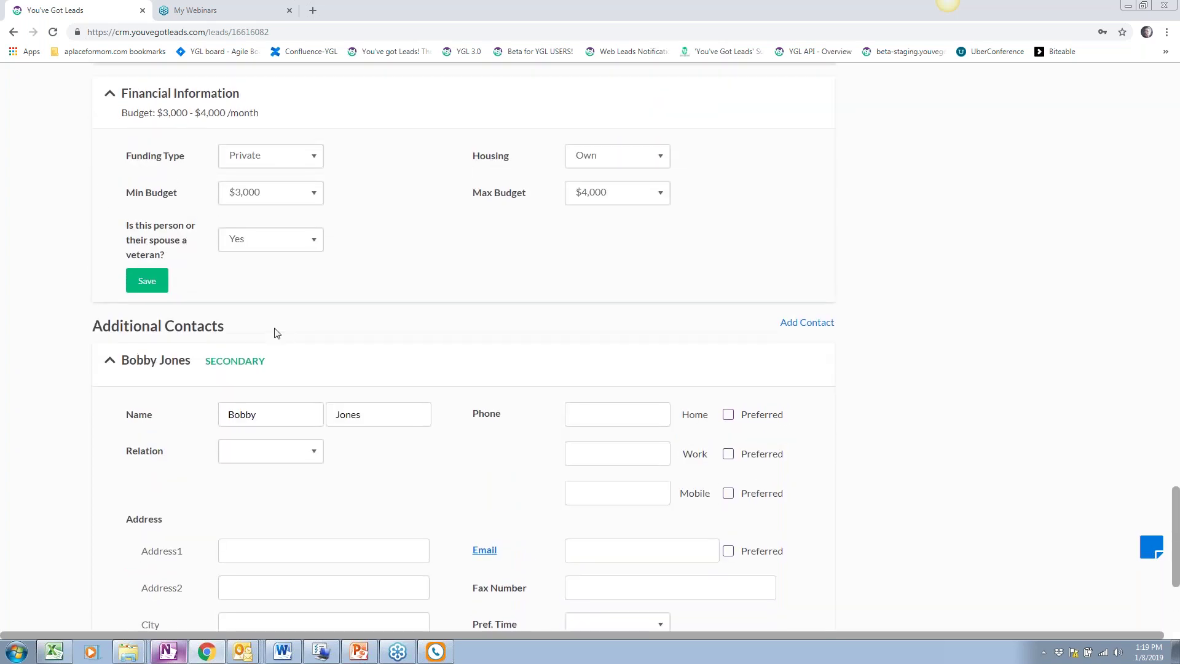
scroll(274, 332, up, 5)
scroll(145, 337, up, 5)
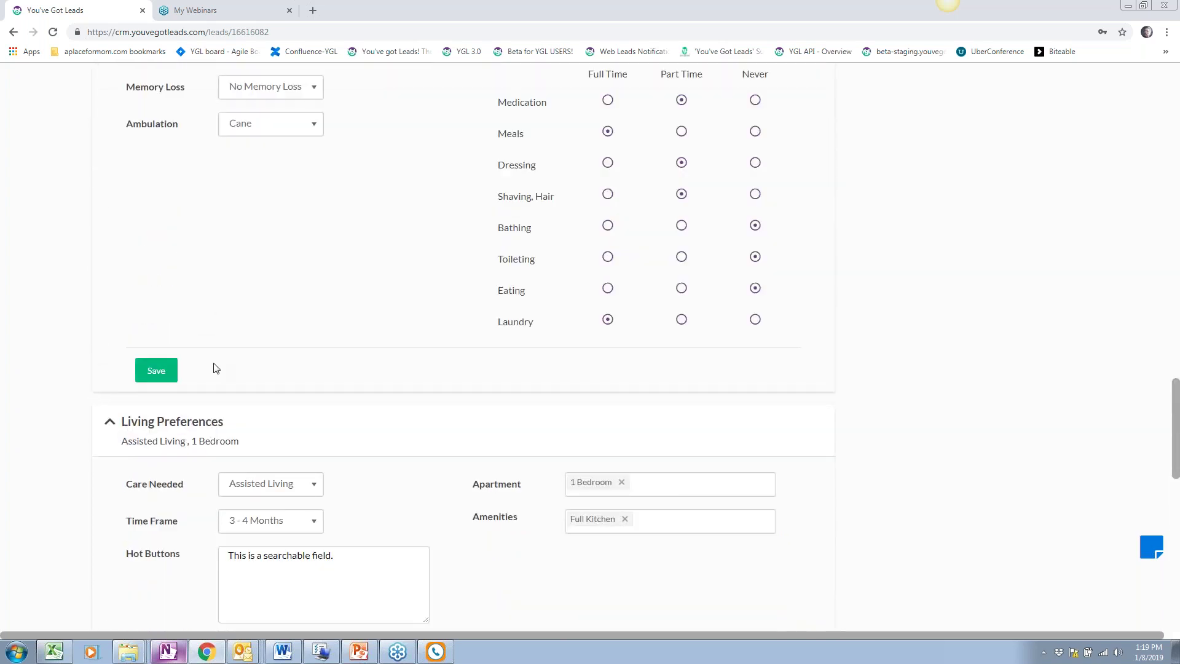
scroll(215, 368, up, 5)
scroll(216, 368, up, 5)
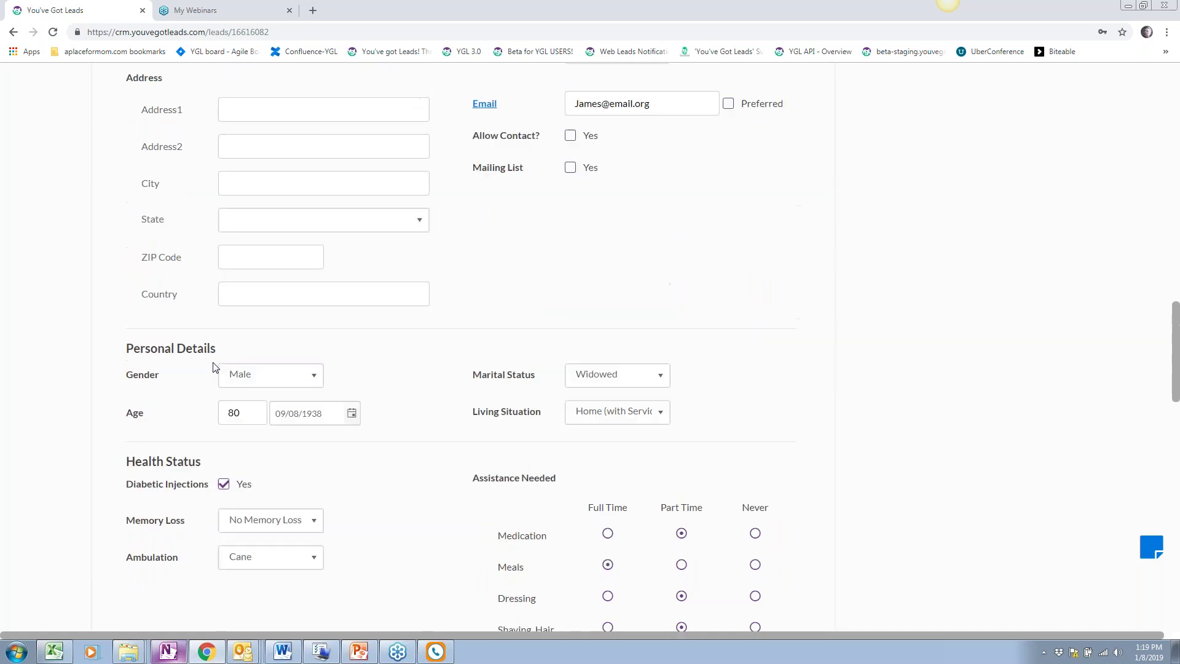
click(240, 291)
scroll(240, 290, down, 4)
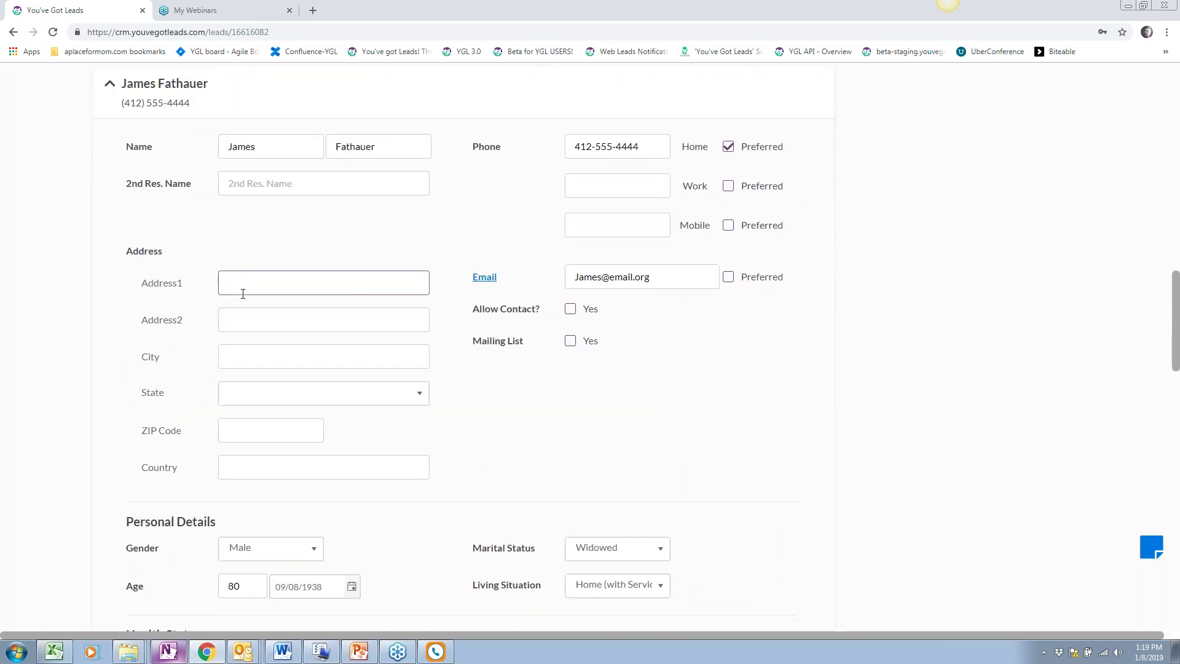
scroll(277, 230, up, 3)
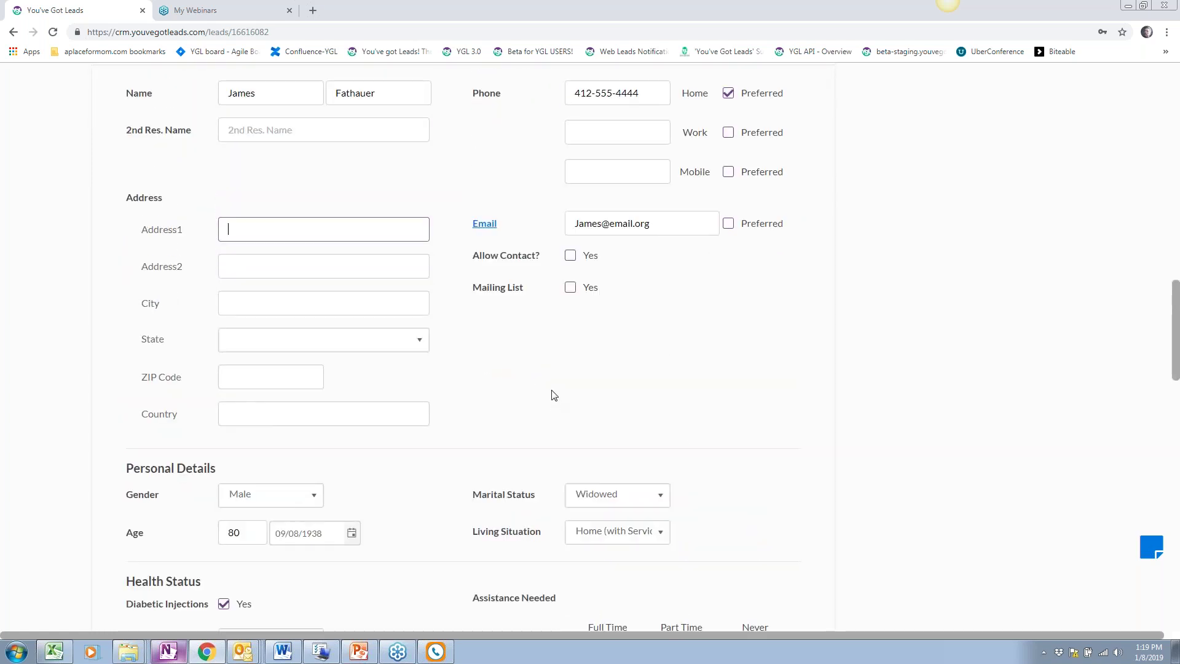
scroll(221, 445, down, 13)
Set Time Frame to 1 - 2 Weeks and Max Budget to $3,000, keep veteran Yes, and save
click(306, 374)
scroll(307, 374, down, 1)
click(310, 215)
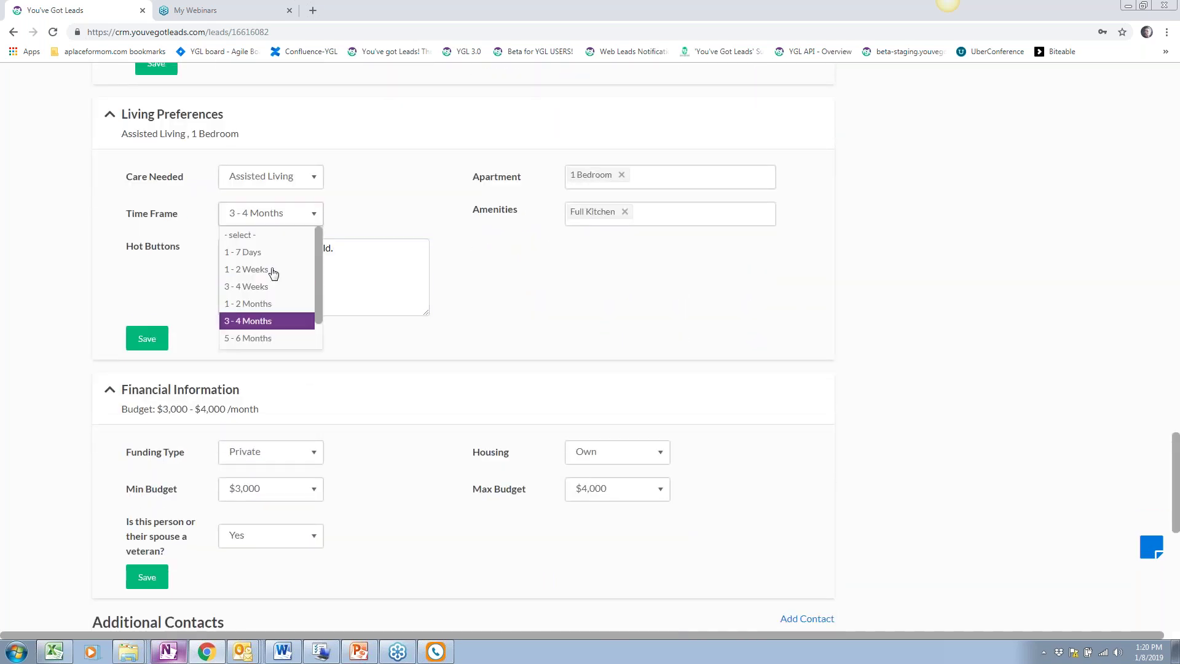
click(272, 271)
scroll(466, 312, down, 3)
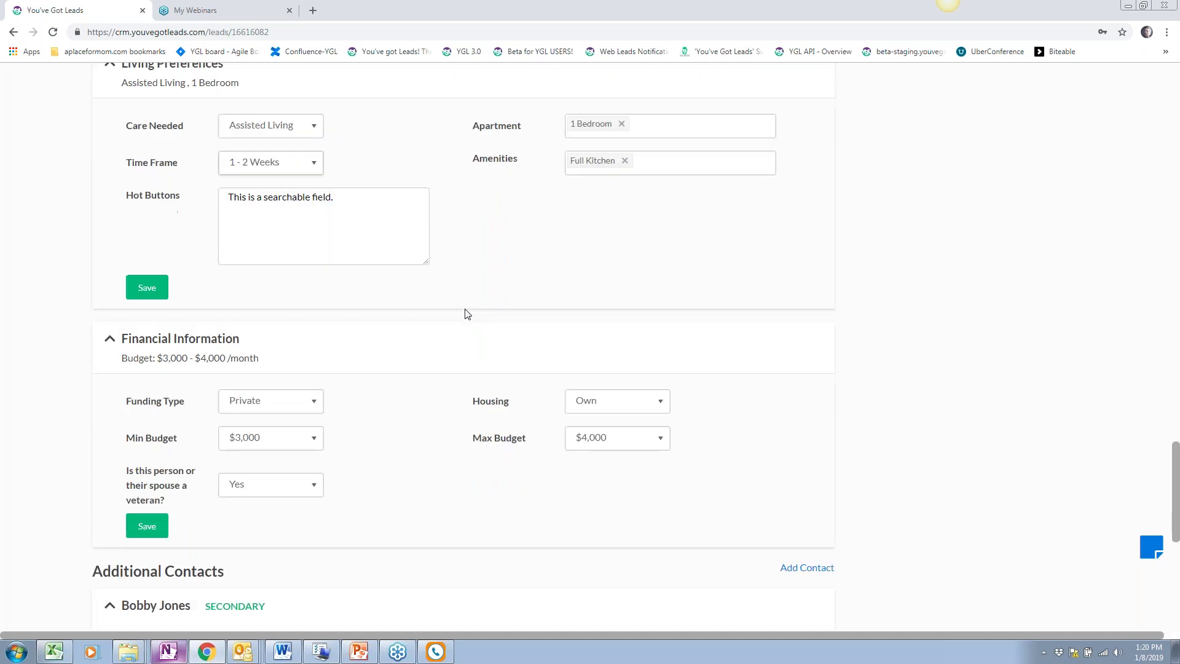
click(304, 352)
click(304, 353)
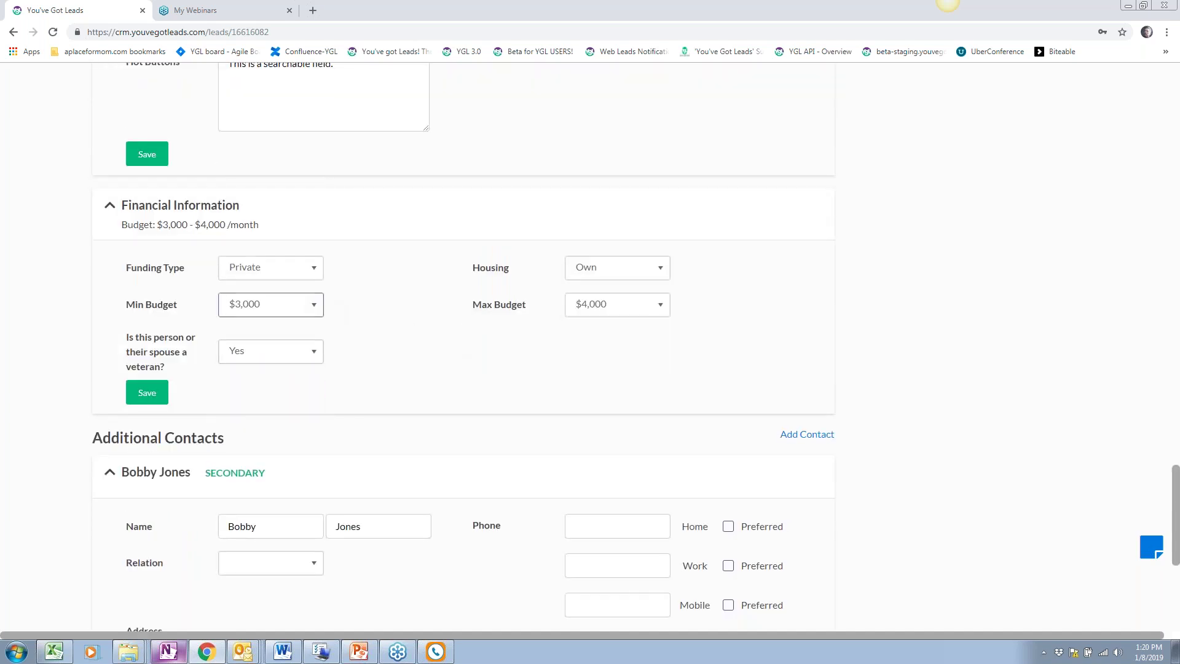
click(644, 311)
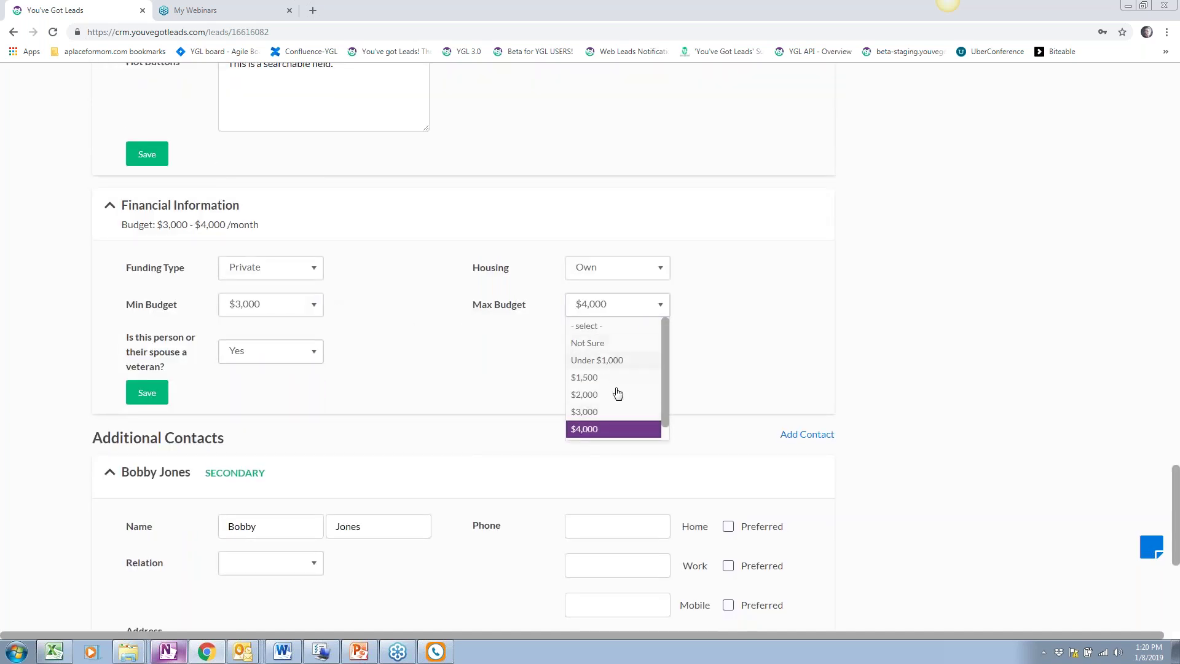
click(596, 411)
scroll(468, 380, down, 2)
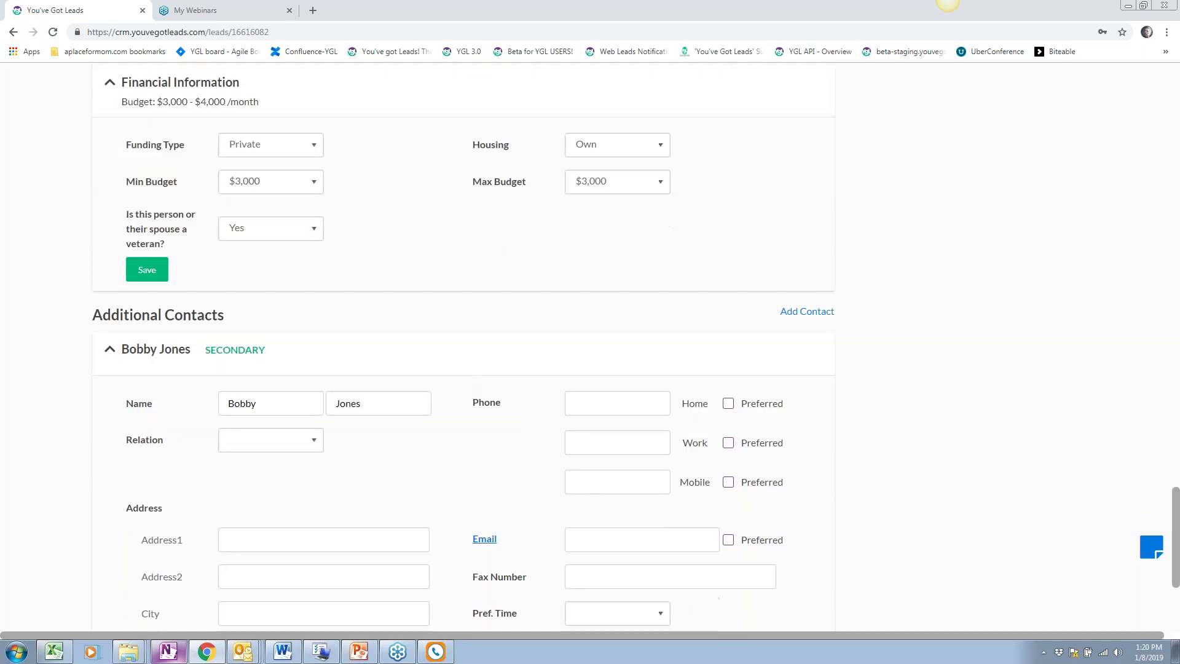
click(148, 271)
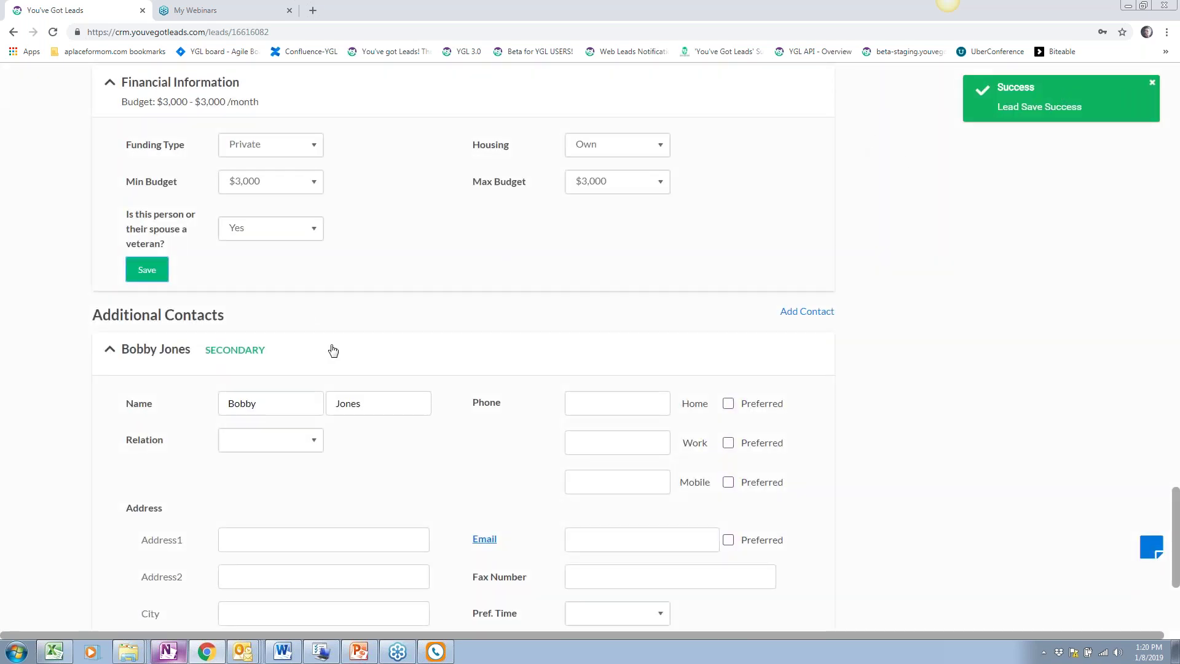
scroll(334, 350, up, 5)
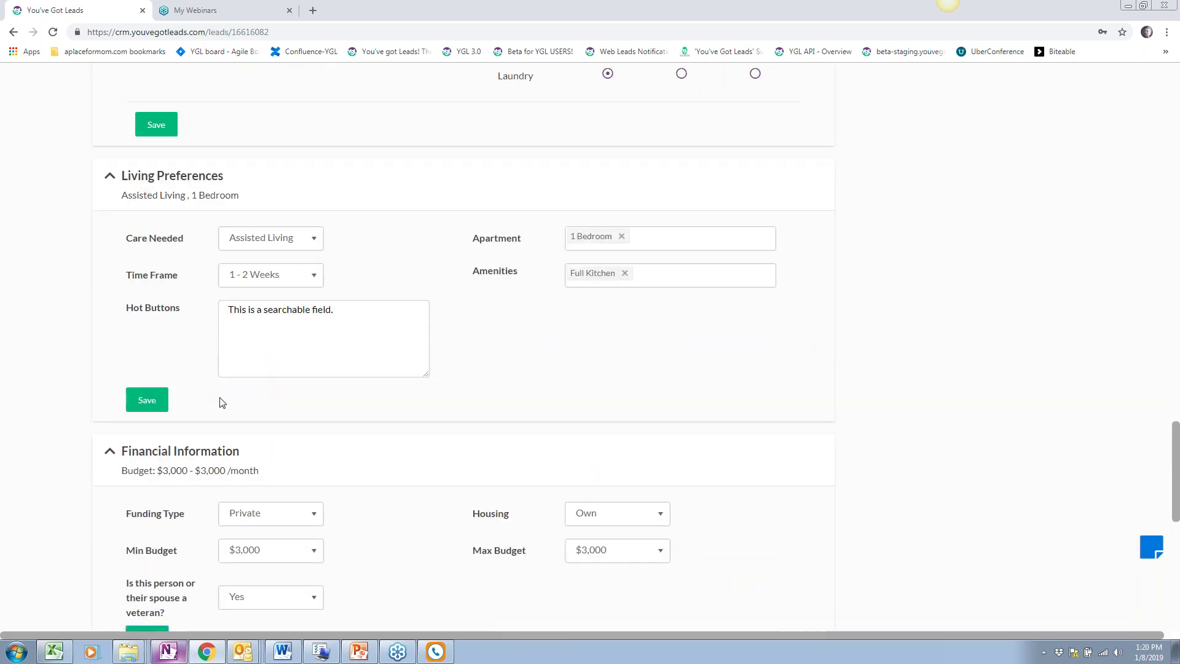
scroll(242, 371, up, 2)
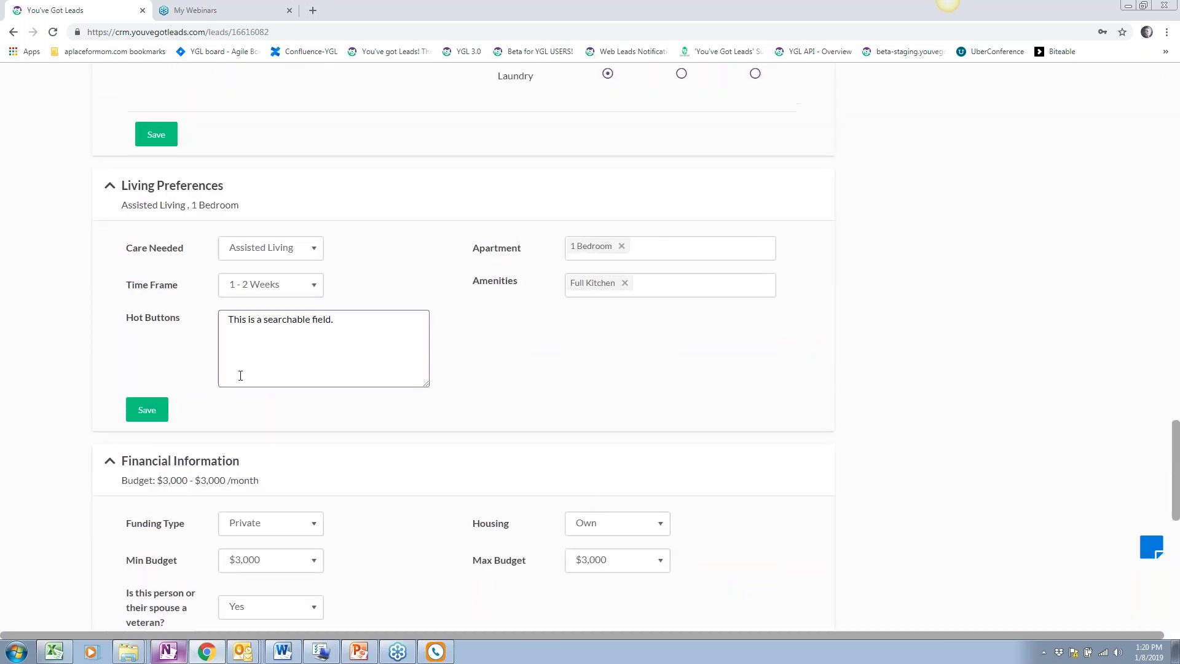
scroll(244, 297, up, 4)
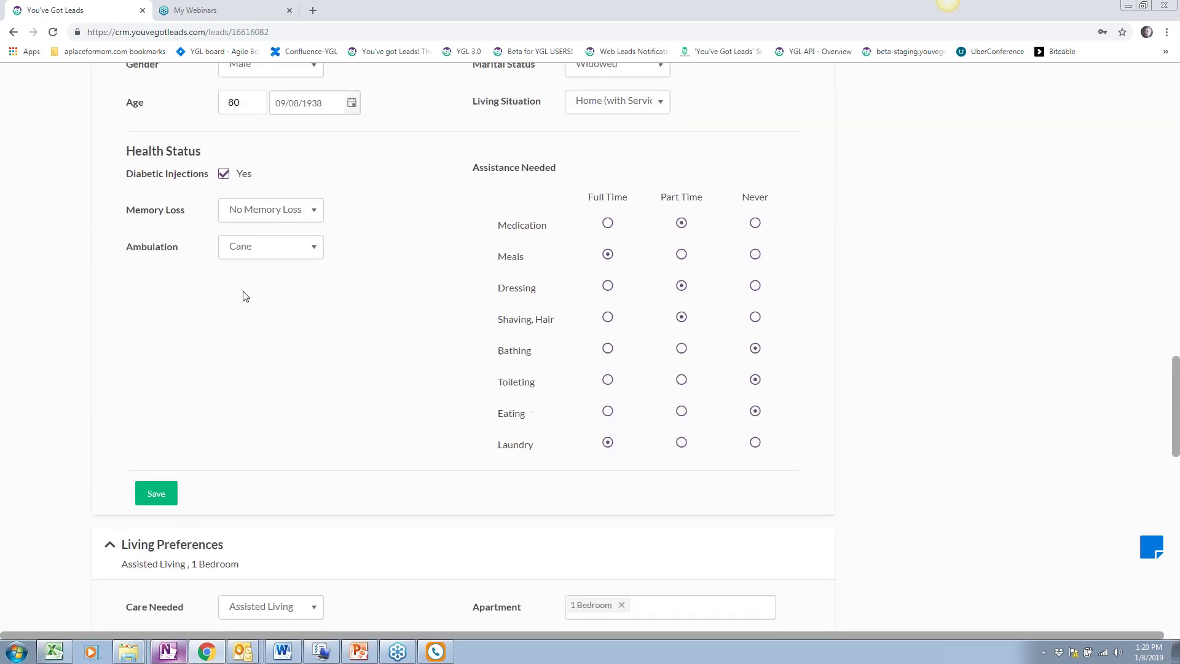
scroll(245, 297, up, 9)
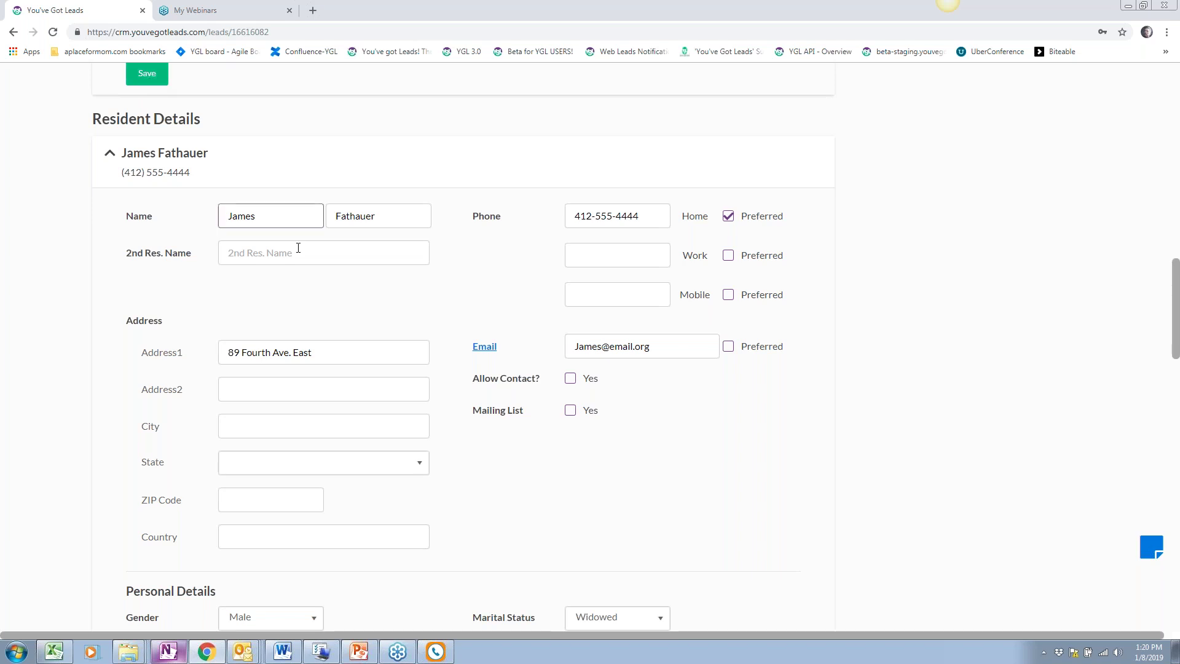
scroll(377, 340, up, 1)
drag(369, 413, 227, 413)
click(560, 501)
scroll(560, 499, up, 10)
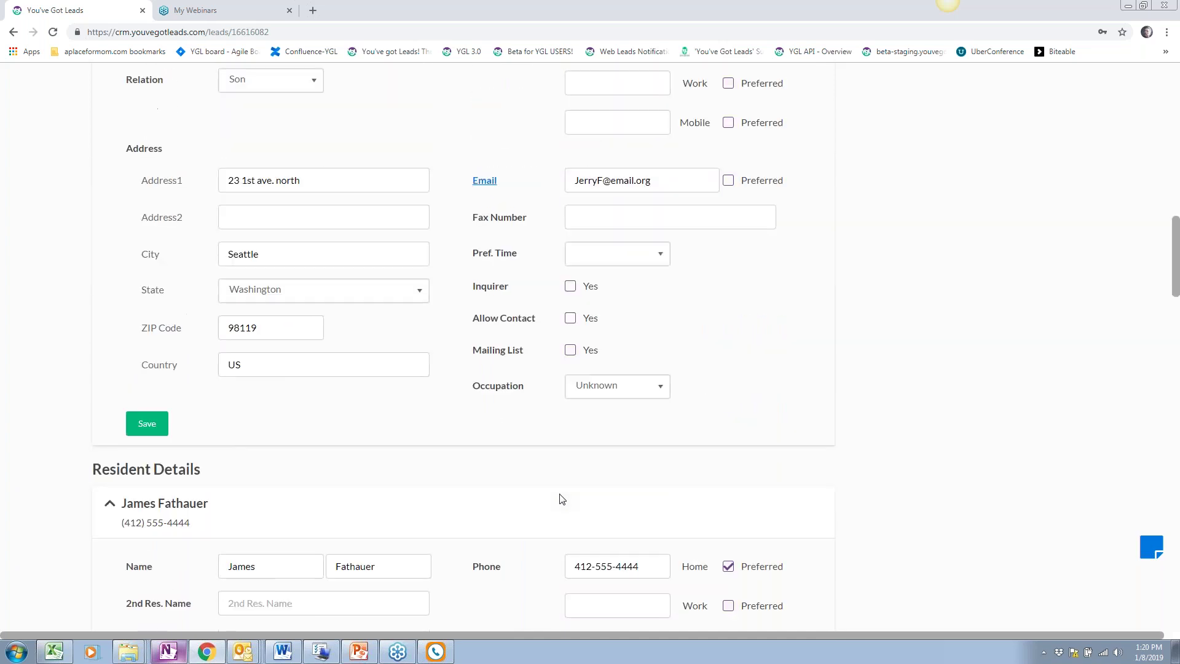
scroll(561, 499, up, 3)
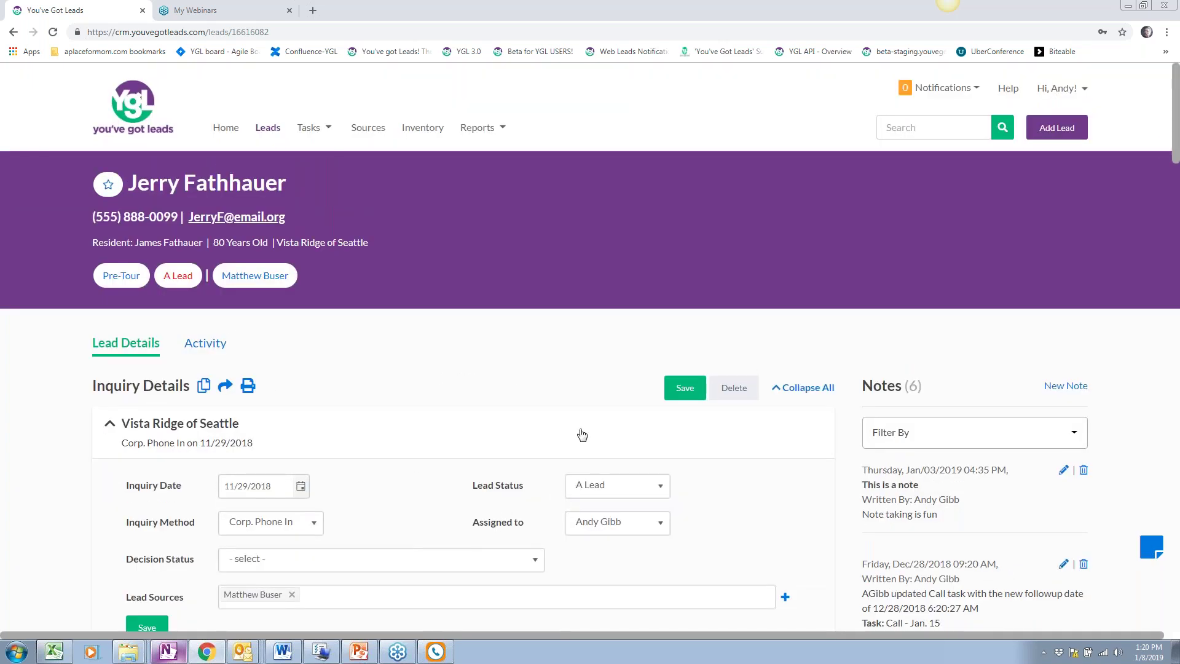
Open the lead's Activity tab listing its five tasks and six notes
scroll(583, 432, down, 1)
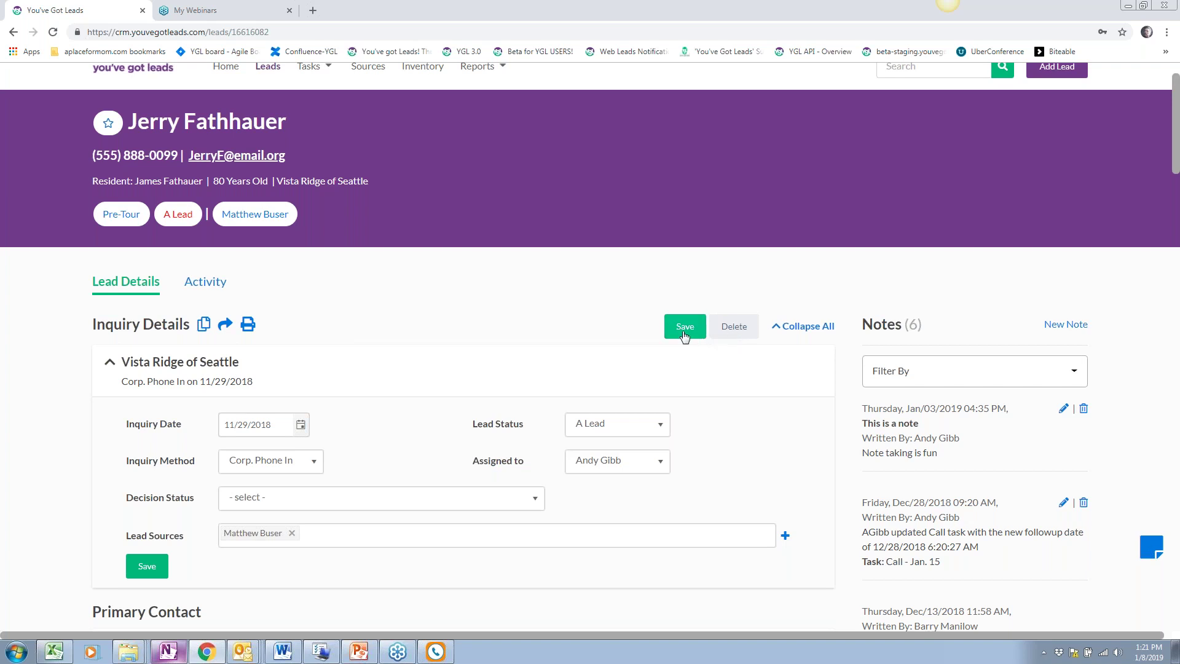
scroll(462, 304, up, 1)
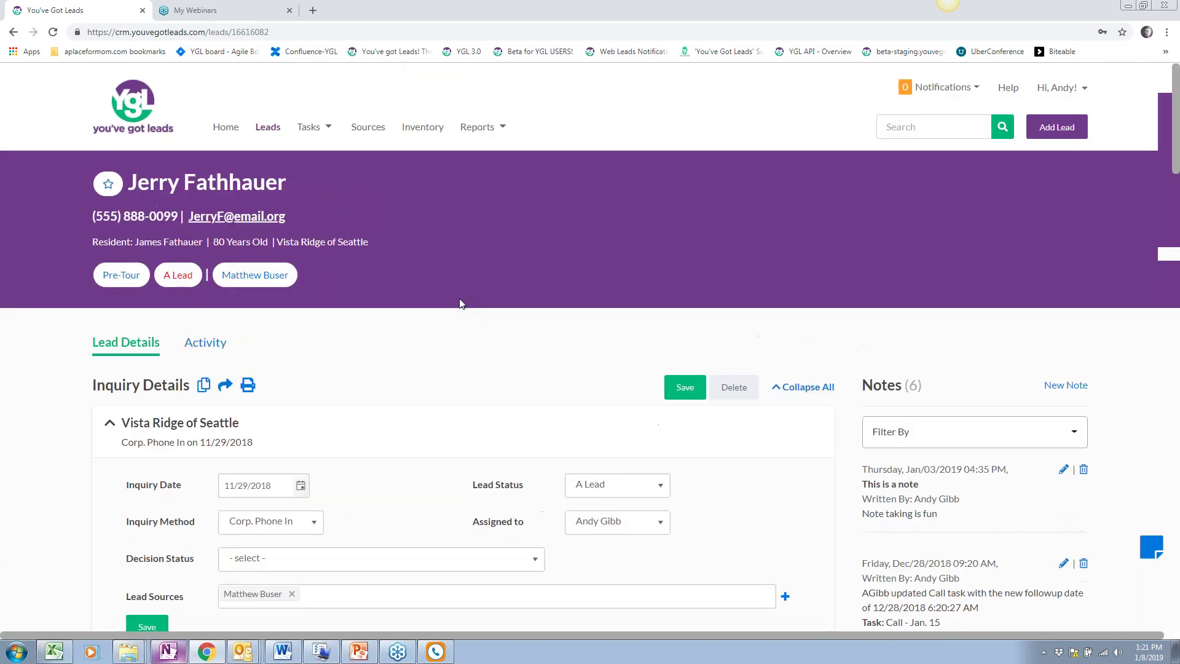
scroll(944, 295, down, 1)
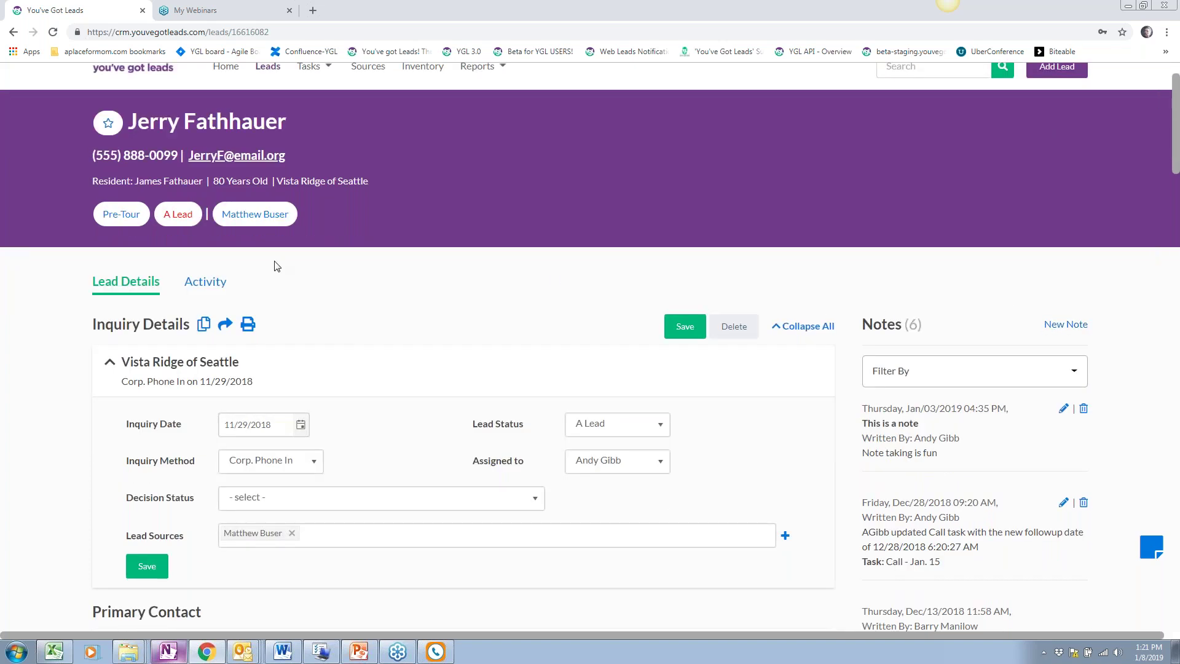
click(215, 284)
Return to the dashboard via the Home link
scroll(519, 408, down, 2)
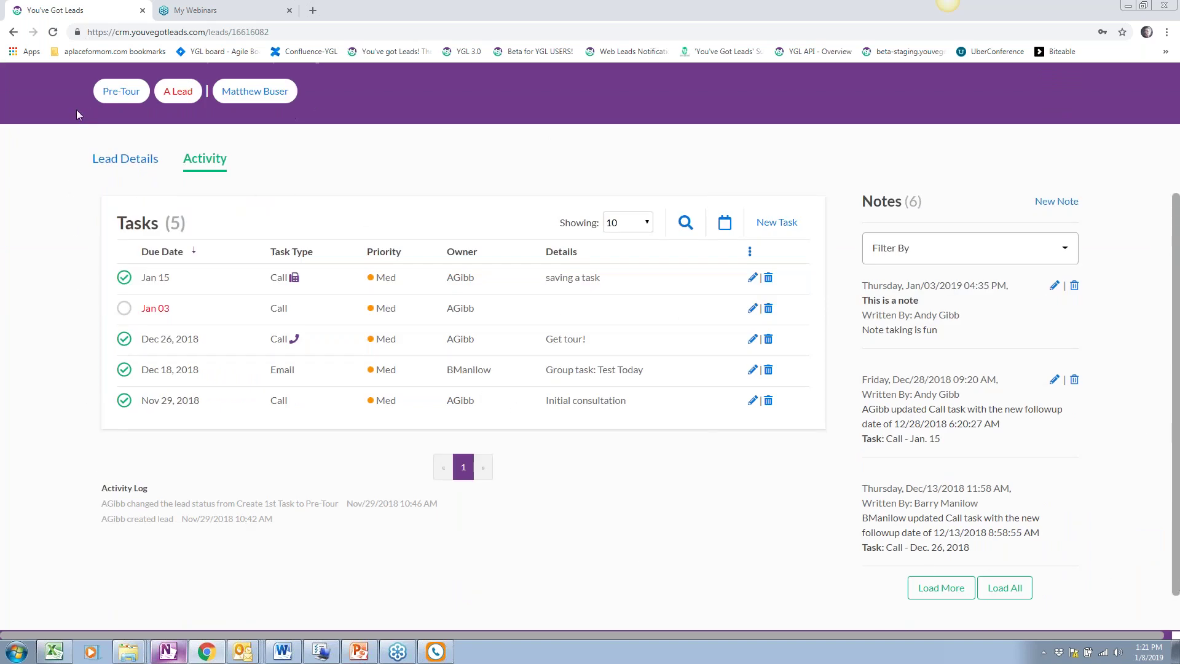
scroll(189, 396, up, 3)
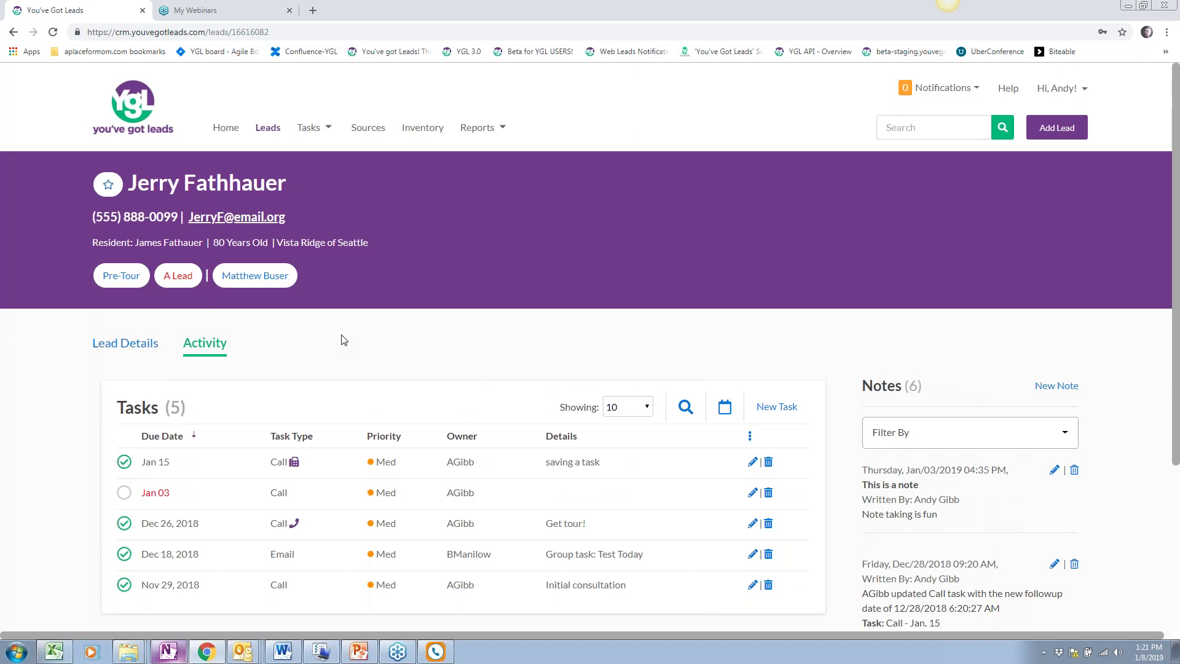
click(225, 127)
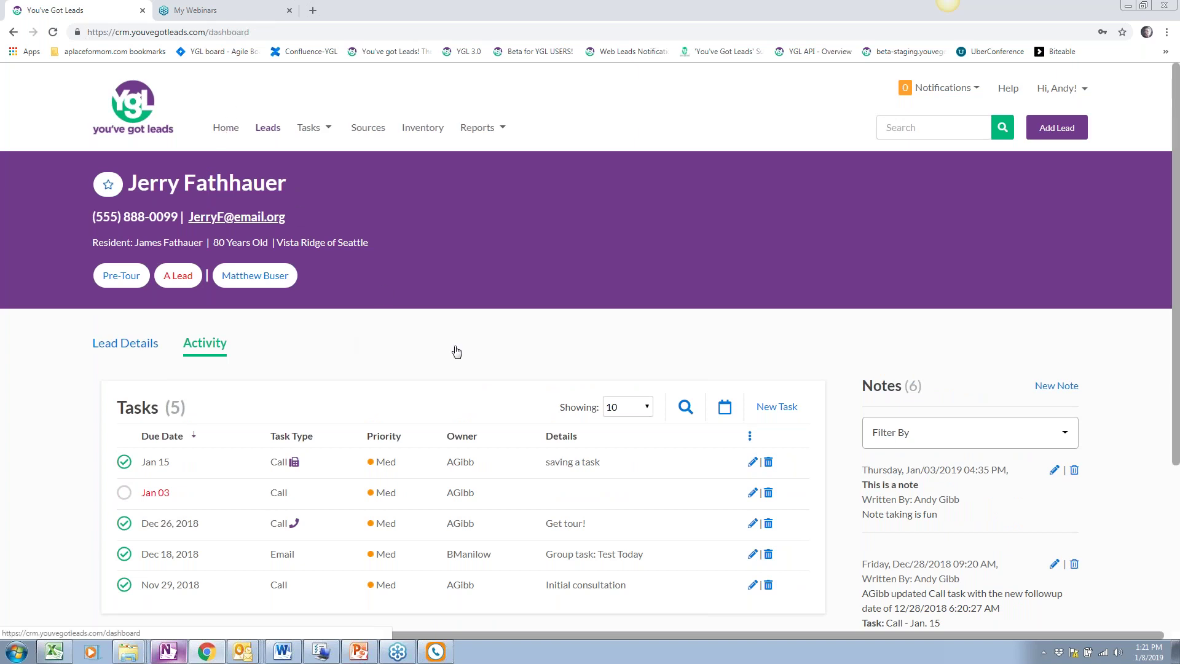
Scroll down the dashboard past Latest Leads to the Task Snapshot widget
scroll(445, 400, down, 2)
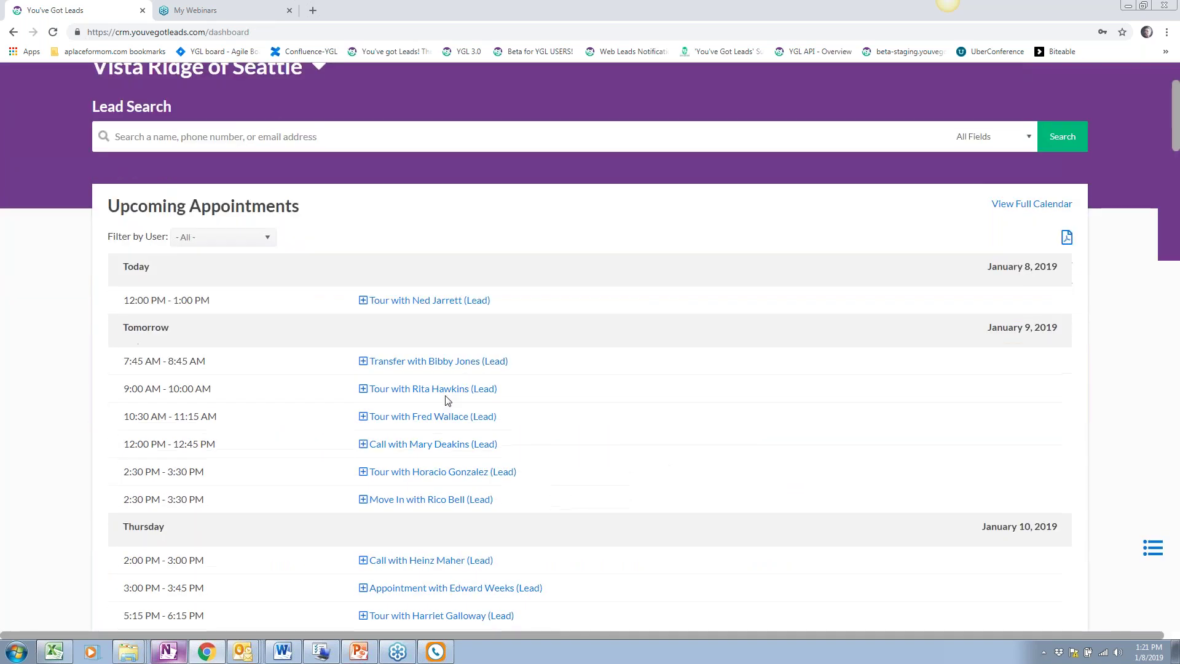
scroll(446, 400, down, 10)
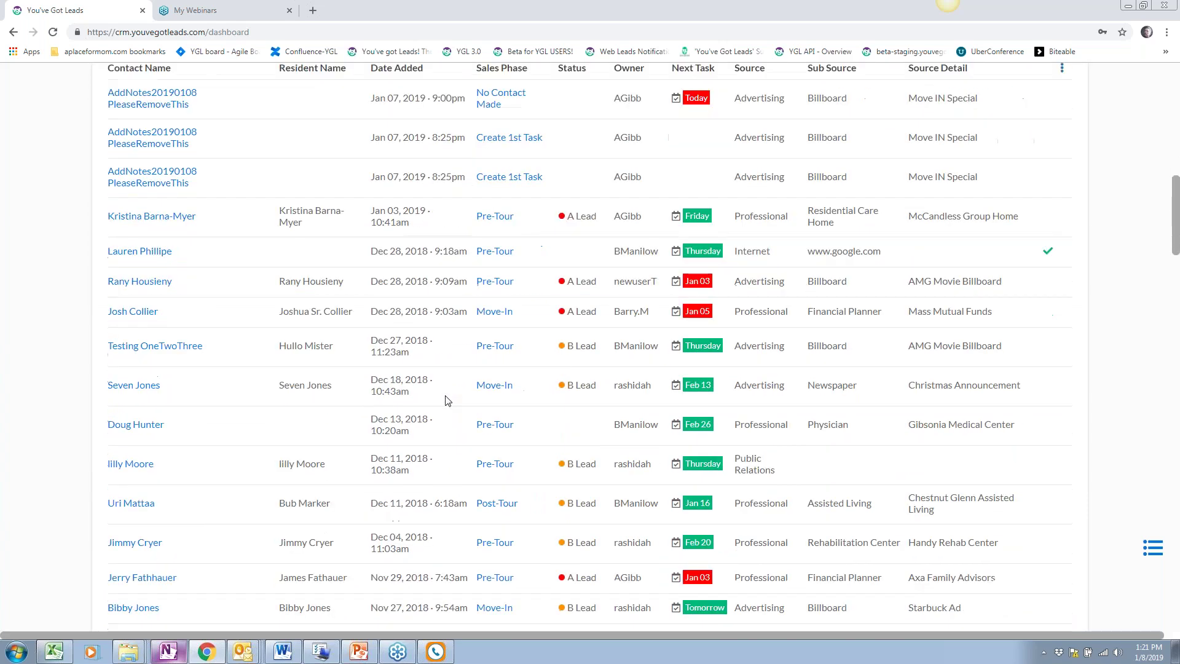
scroll(445, 400, up, 5)
scroll(446, 400, down, 4)
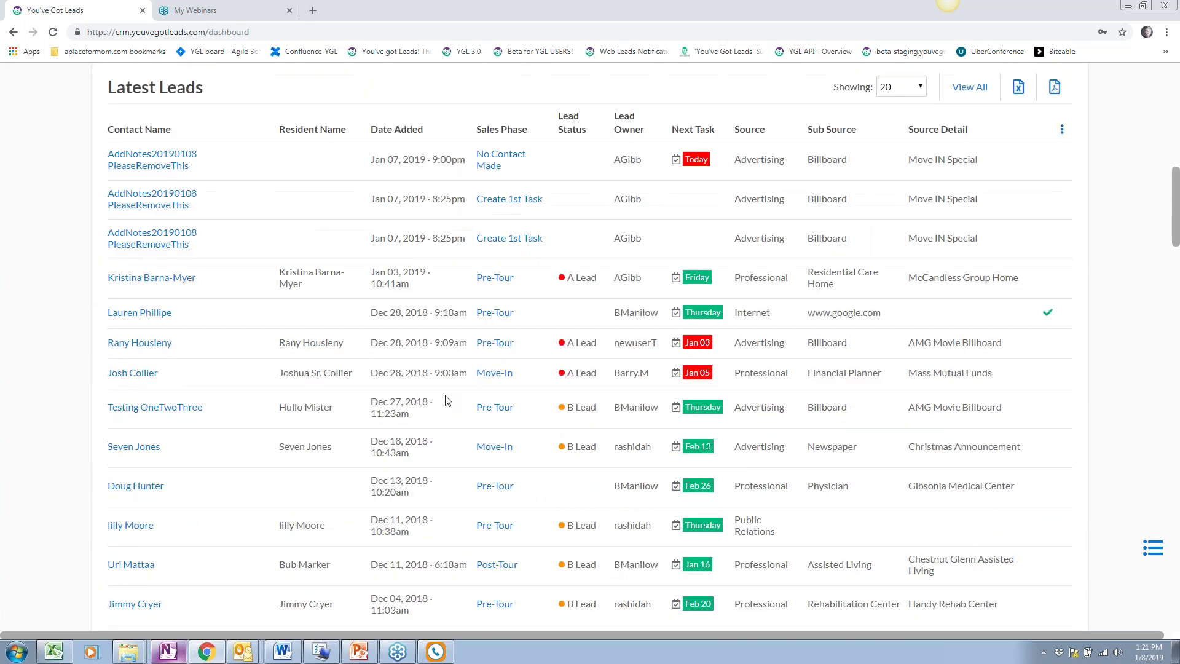
scroll(445, 400, down, 3)
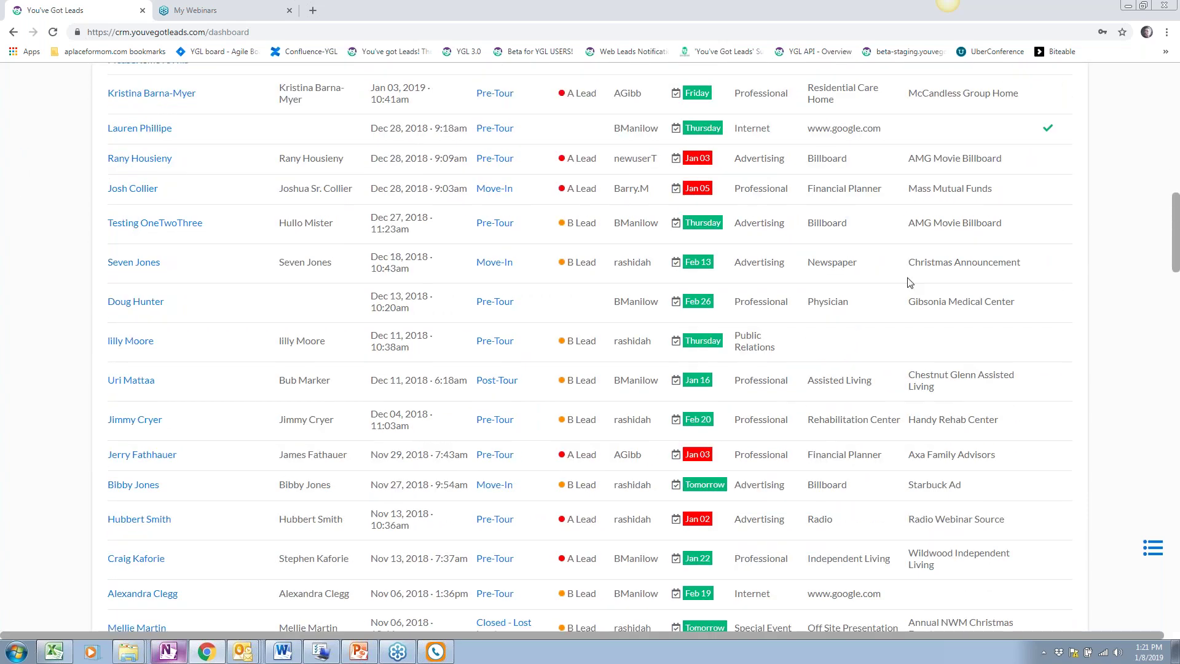
scroll(154, 248, up, 2)
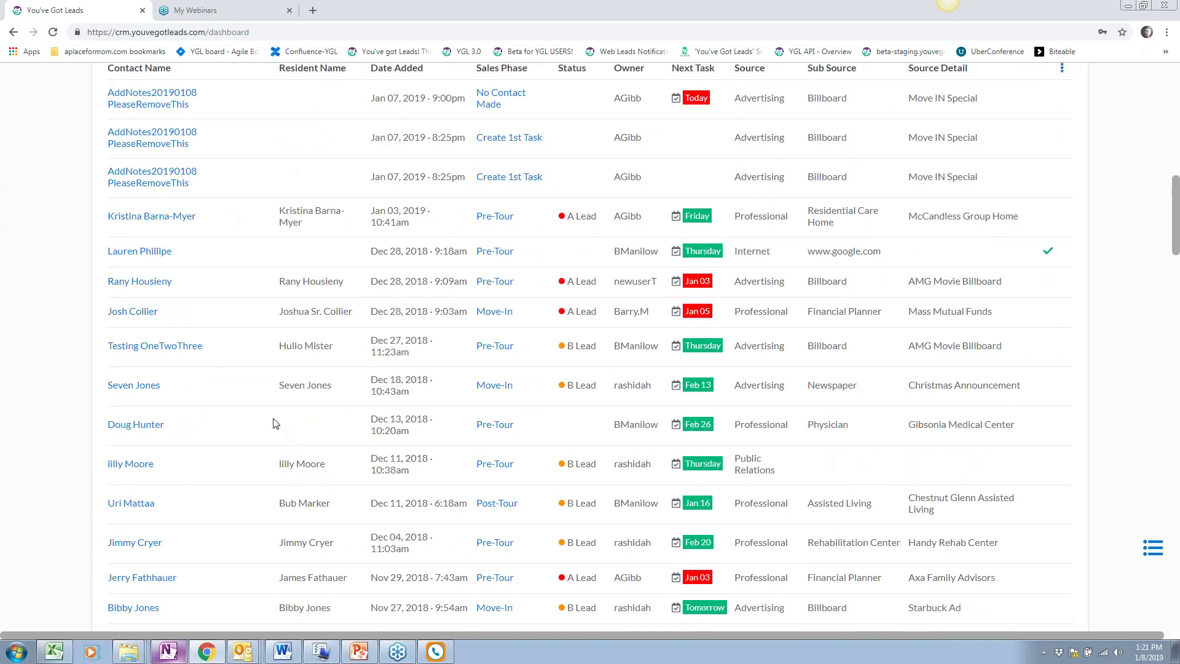
scroll(275, 423, down, 2)
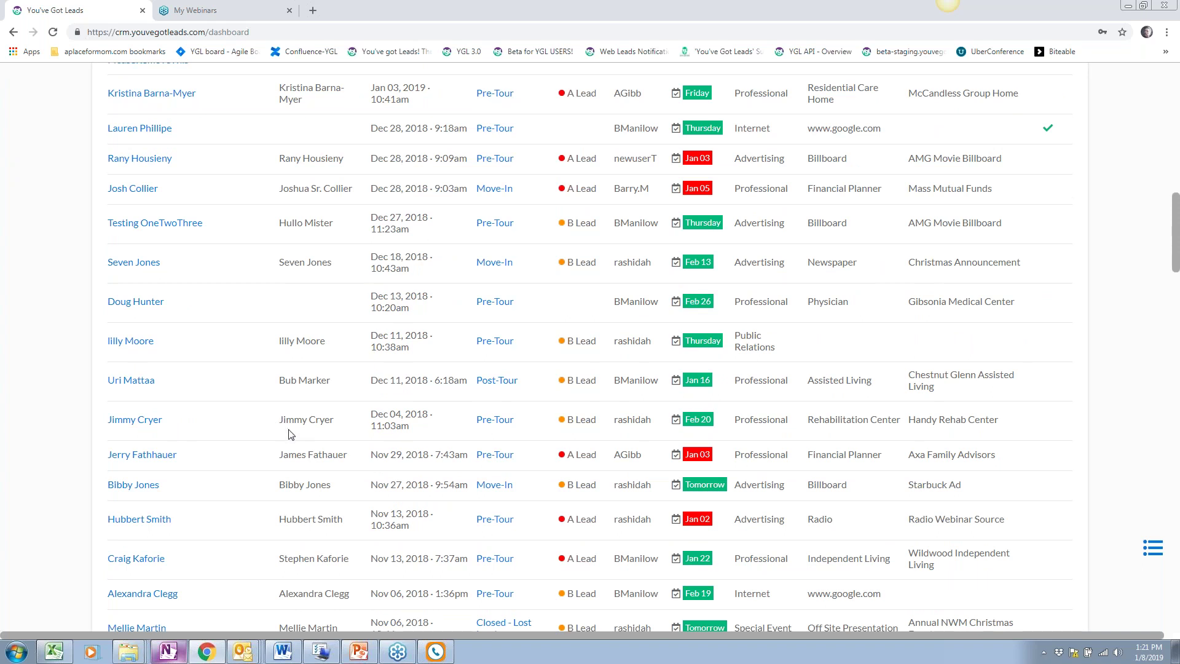
scroll(368, 412, down, 1)
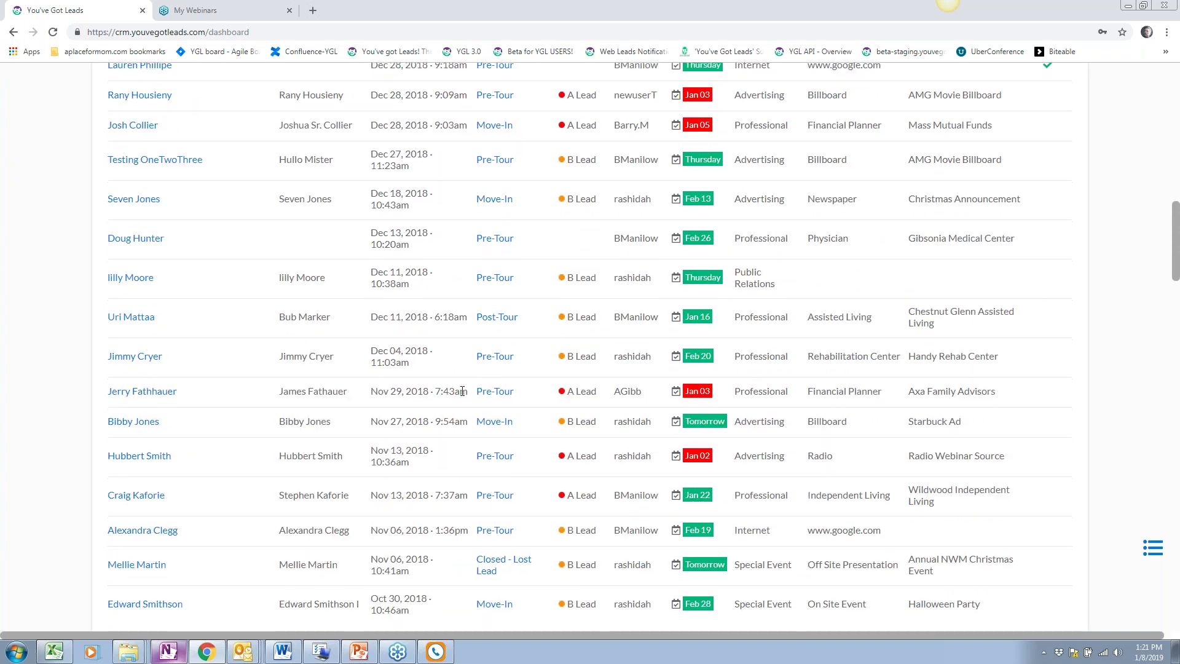
scroll(462, 391, down, 1)
scroll(590, 344, down, 4)
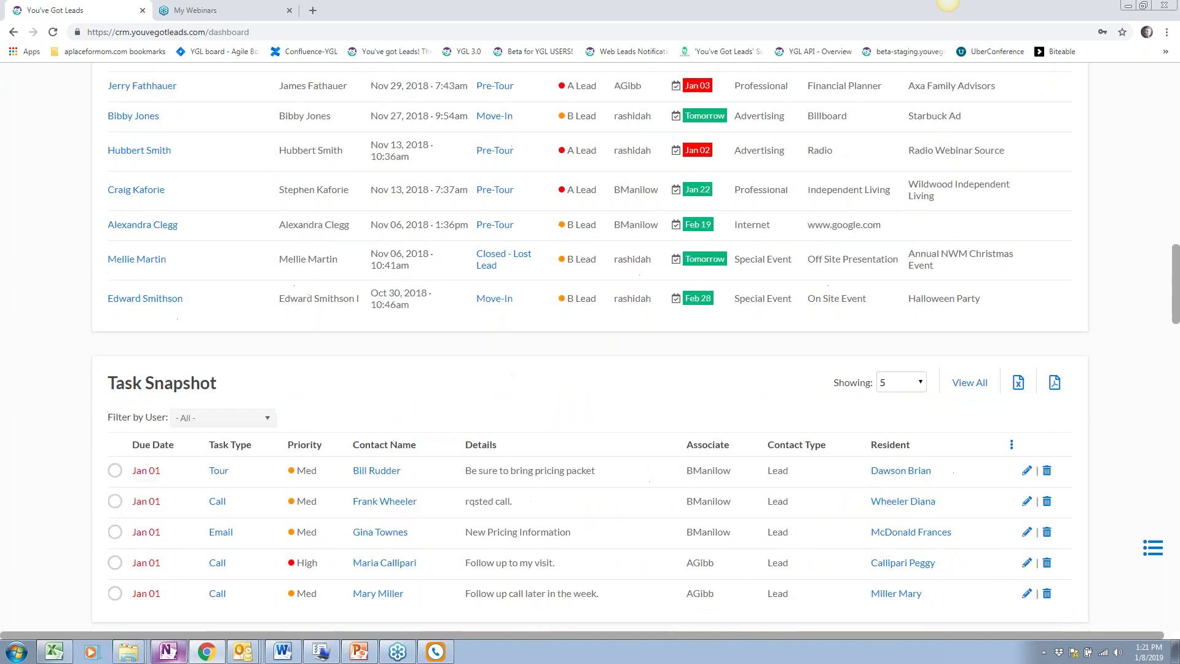
scroll(543, 435, up, 2)
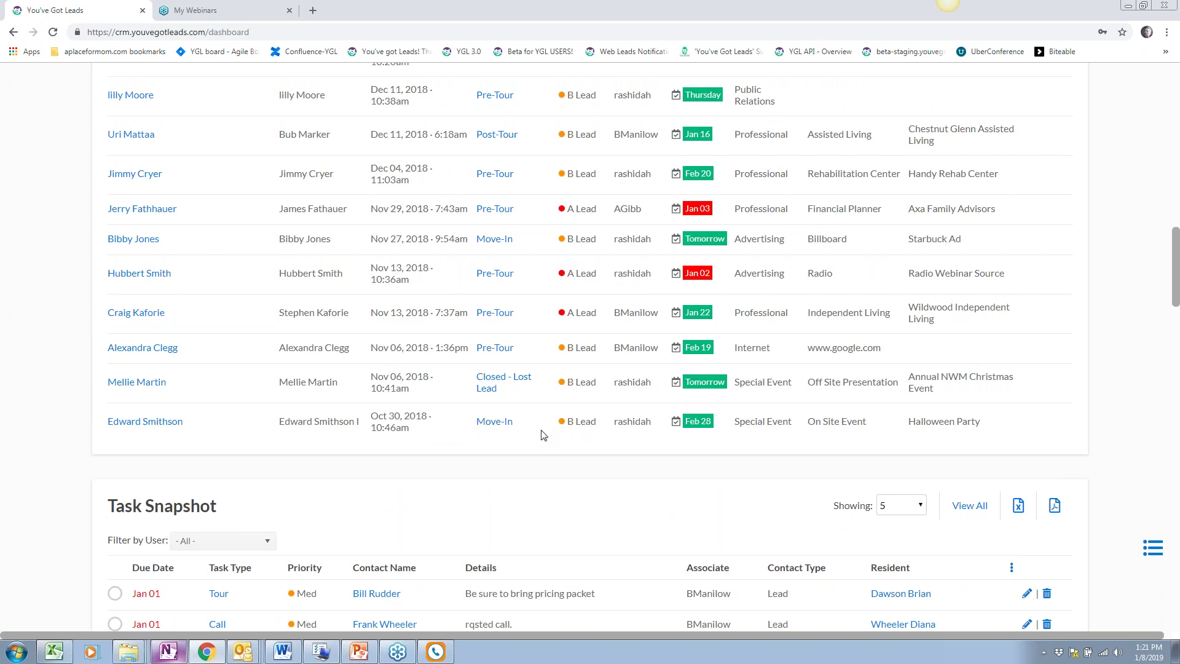
scroll(543, 436, up, 7)
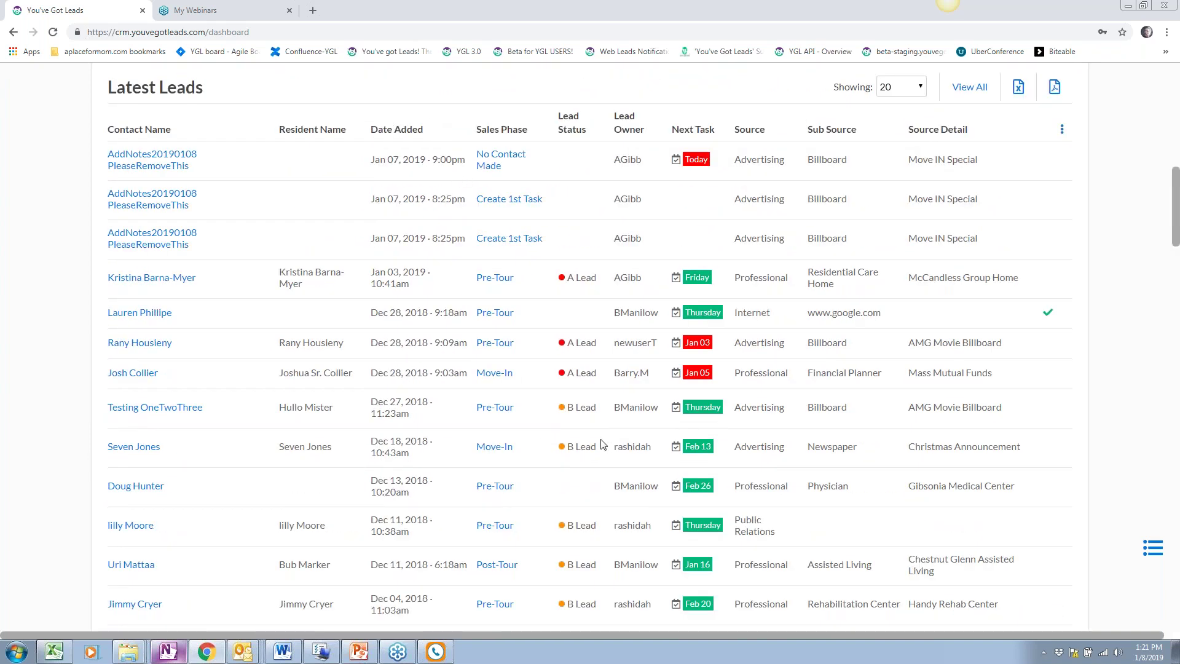
scroll(602, 444, down, 3)
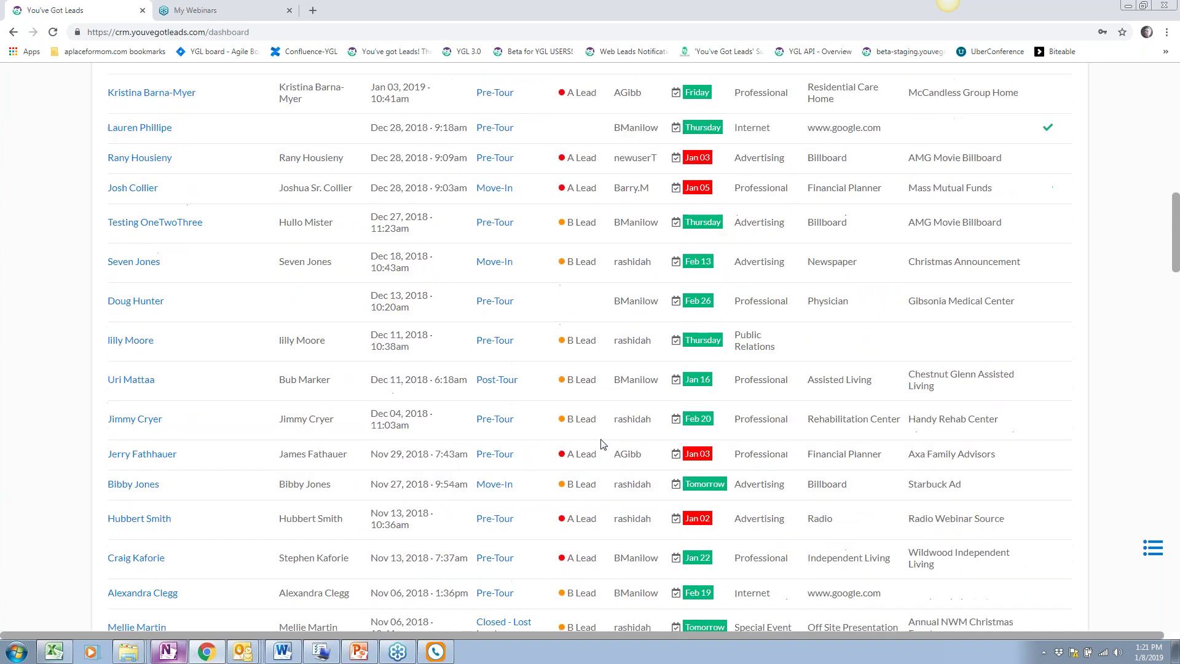
scroll(602, 443, down, 8)
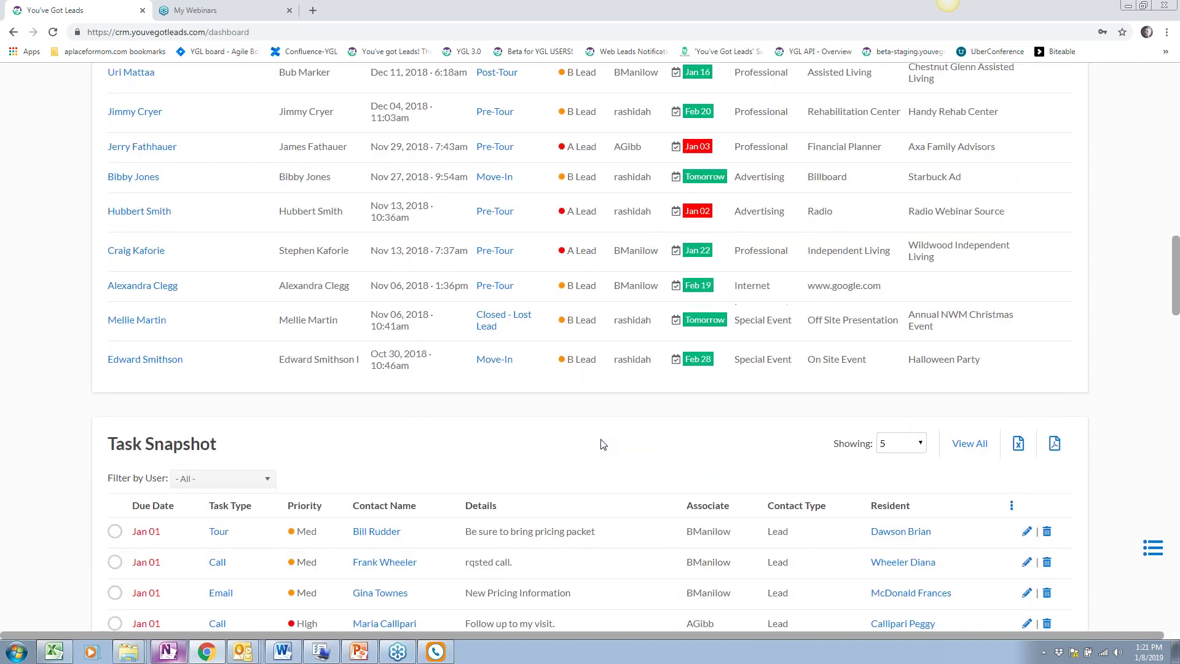
scroll(602, 444, down, 1)
Set Task Snapshot to show 20 tasks, running from Jan 01 into Jan 02
click(885, 198)
click(898, 235)
scroll(527, 322, down, 3)
scroll(528, 322, up, 2)
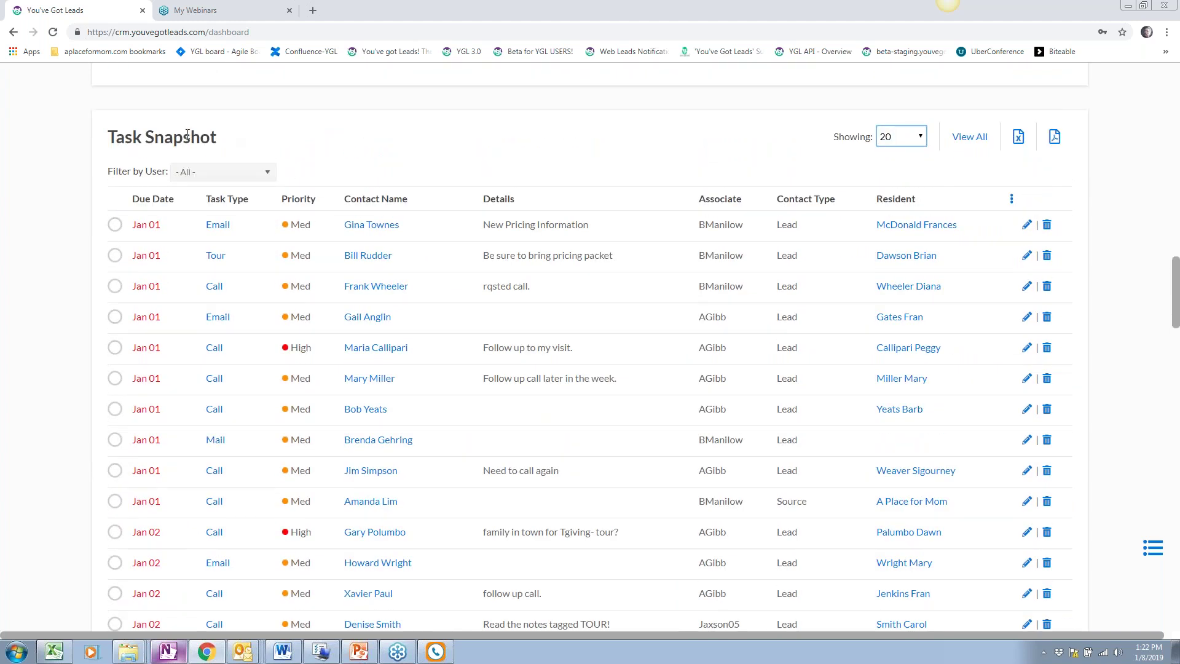
scroll(533, 323, down, 1)
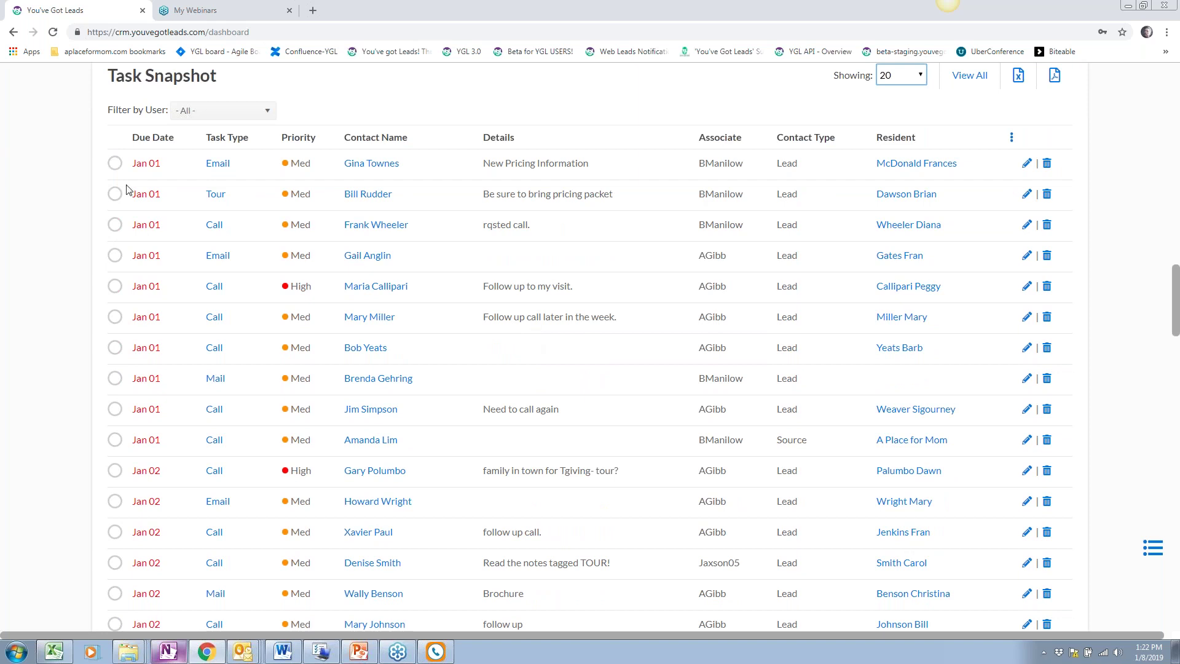
Mark the Jan 01 'New Pricing Information' email task as done and save it
click(115, 162)
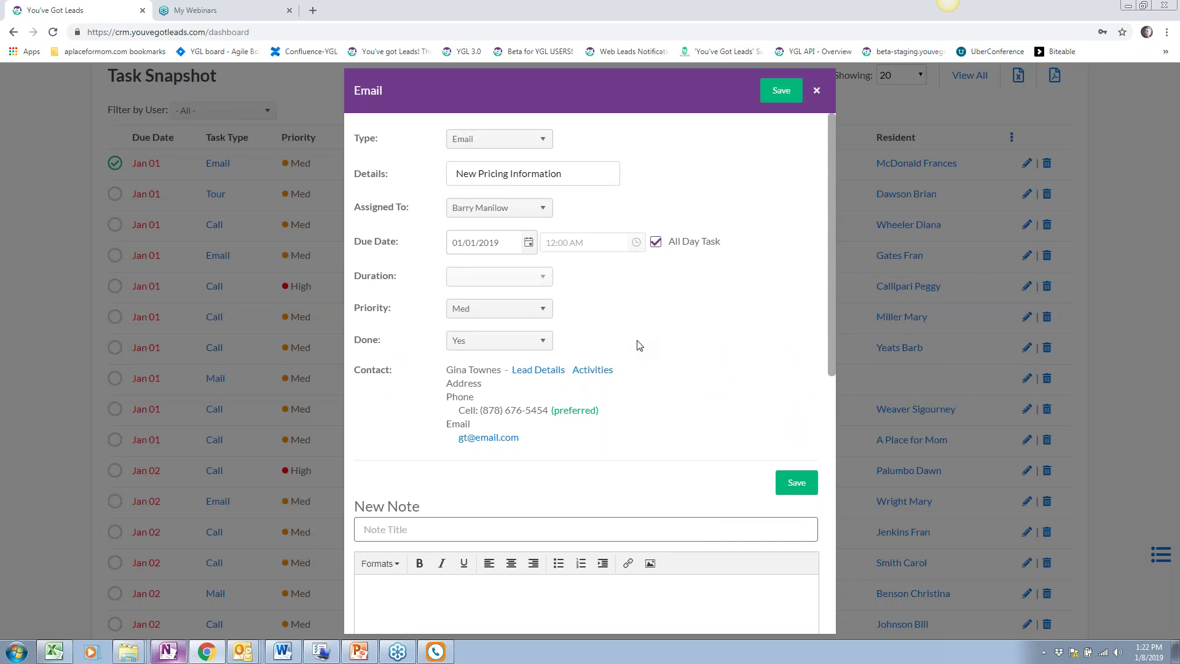
click(522, 344)
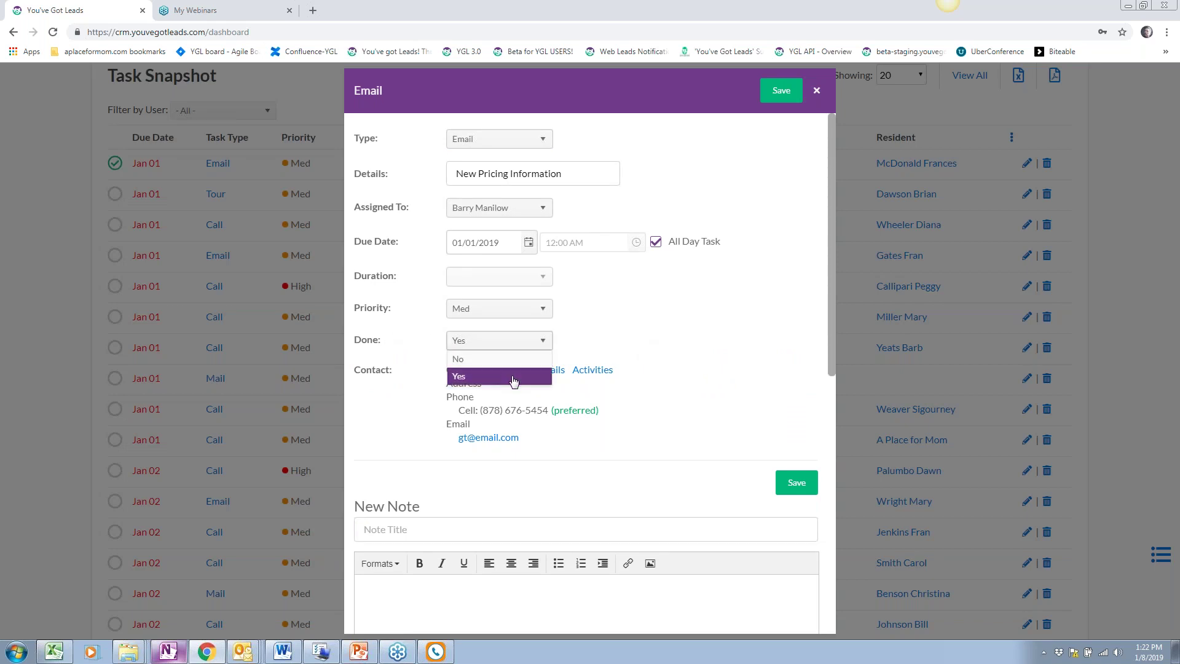
click(513, 380)
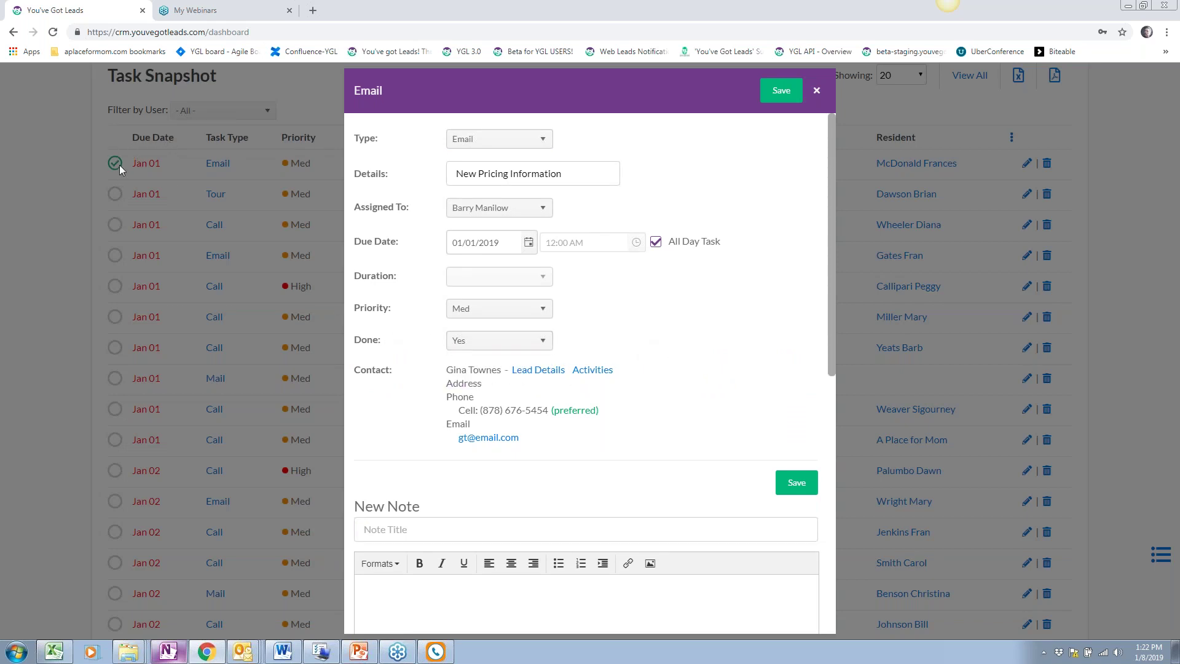
click(781, 91)
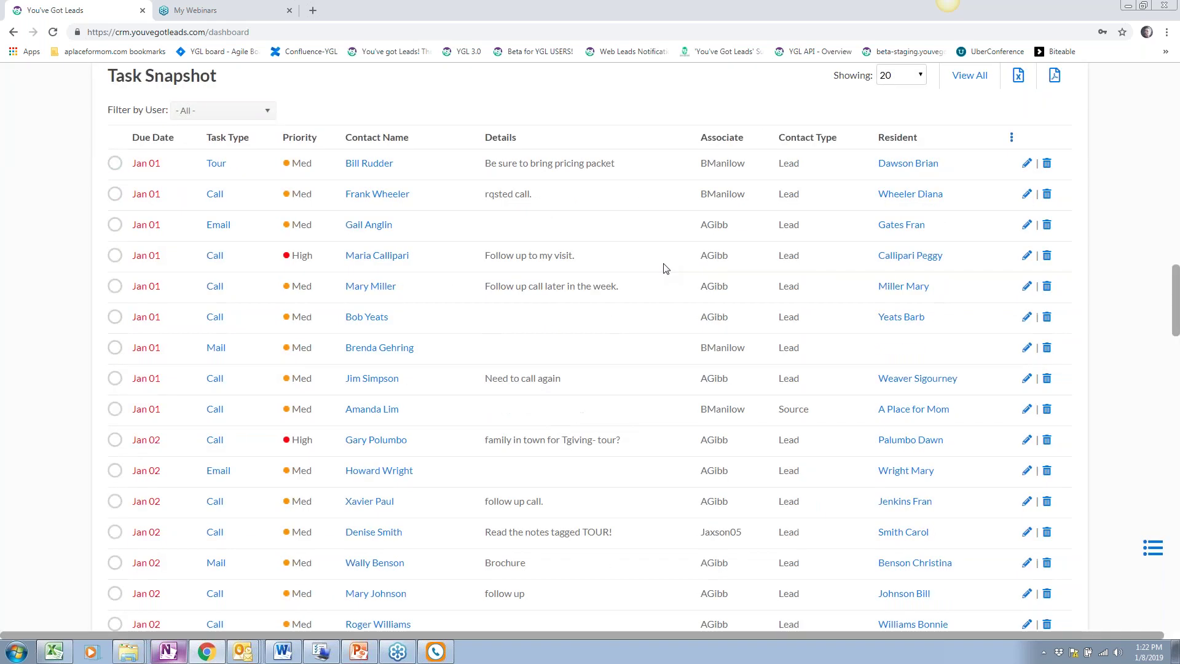
Make the follow-up a Call task 'Phone call to contact' due 01/15/2019
scroll(664, 267, up, 5)
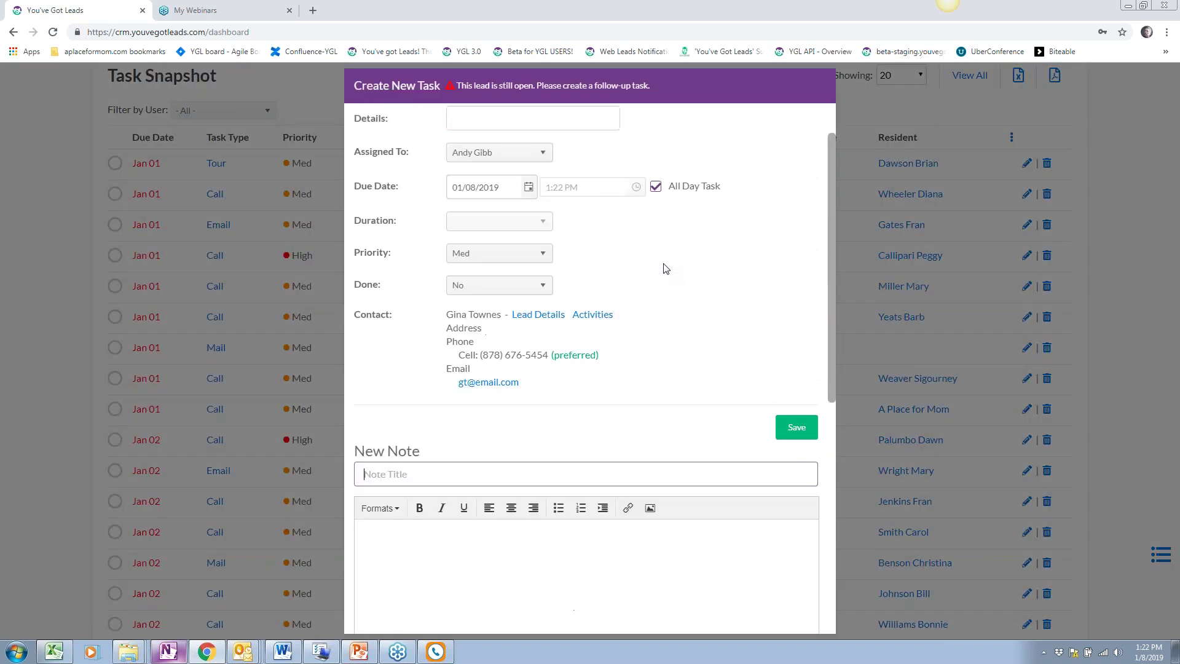
click(540, 128)
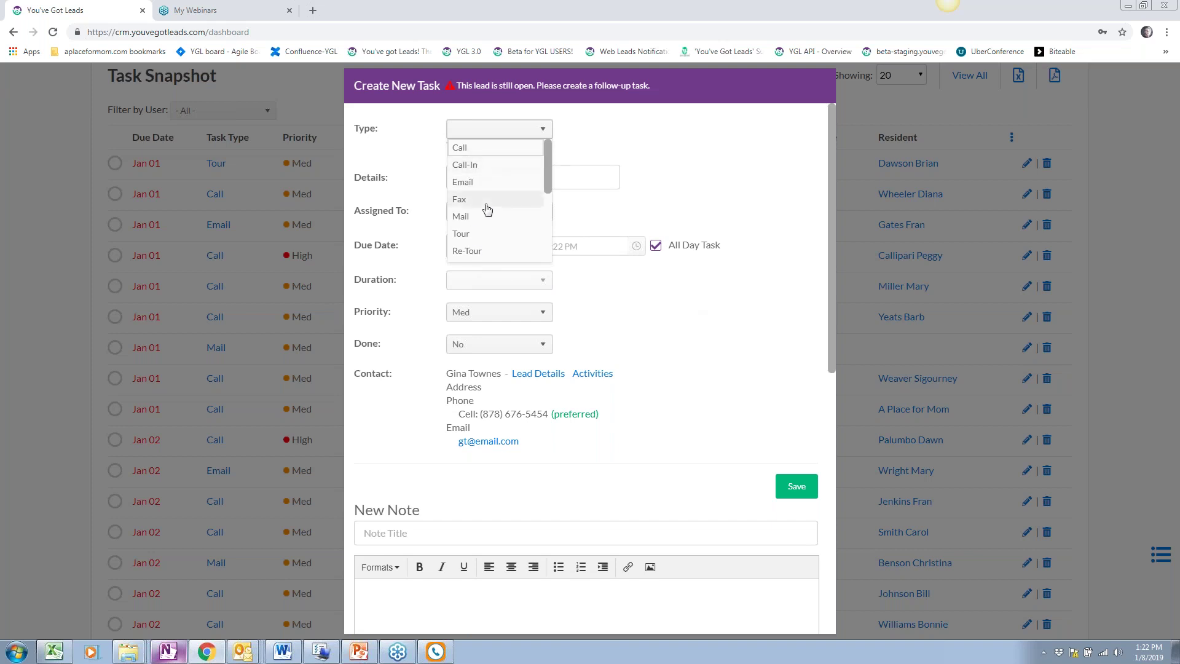
click(483, 149)
click(585, 162)
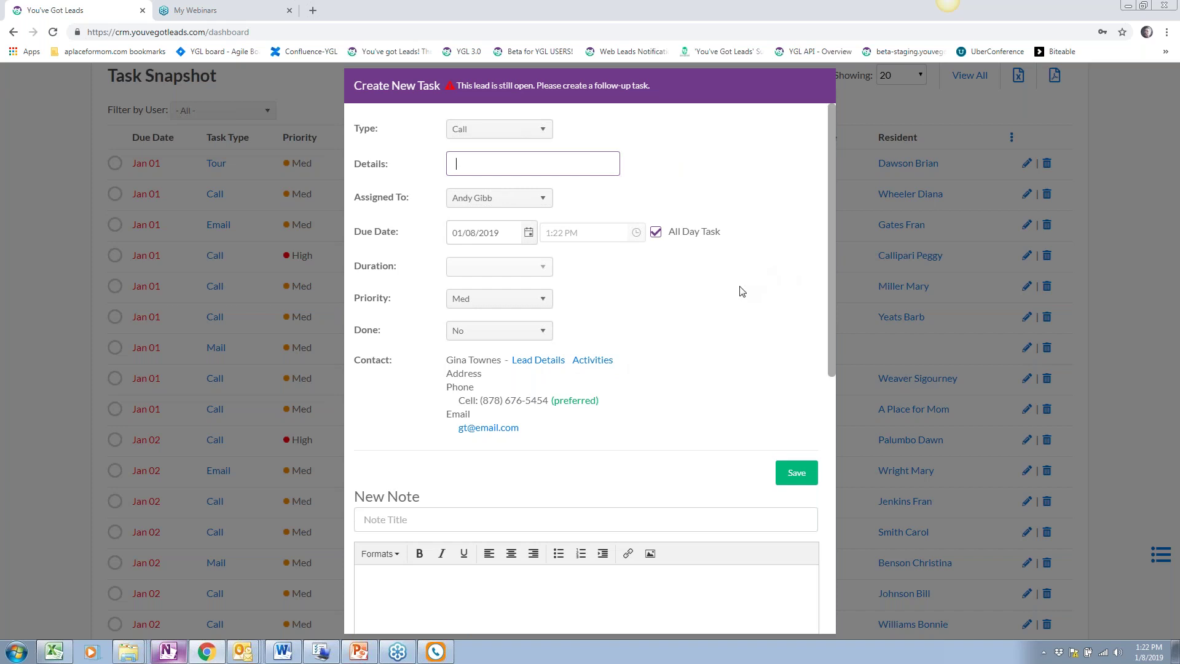
text(Phone call to contact)
click(528, 232)
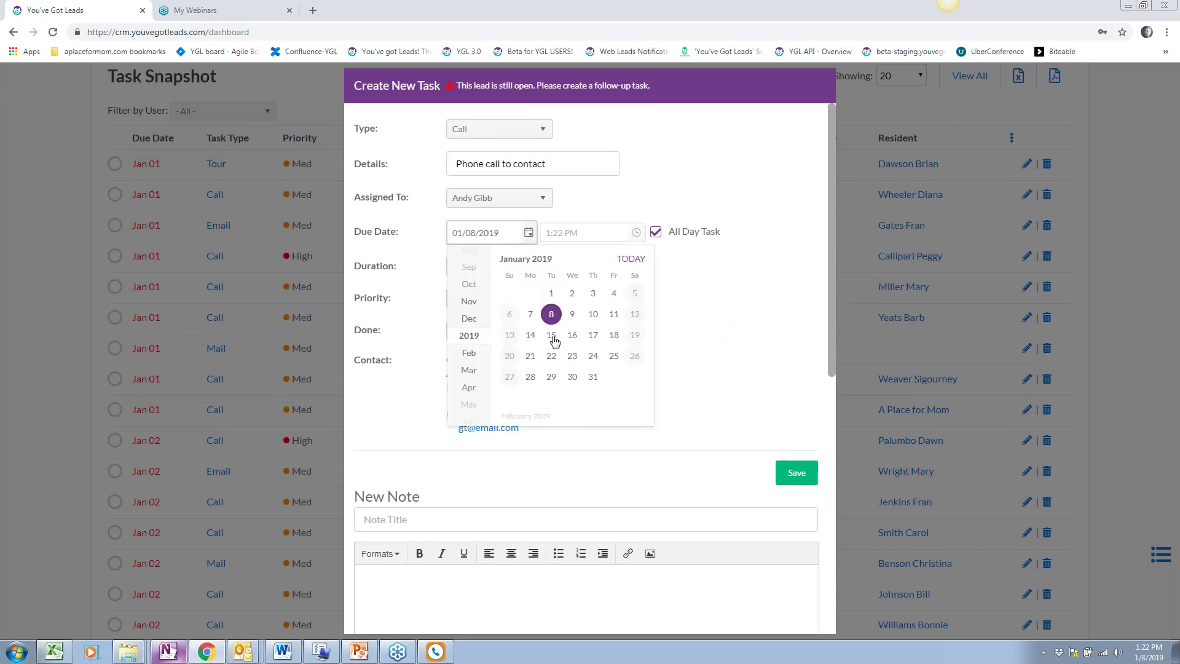
click(553, 338)
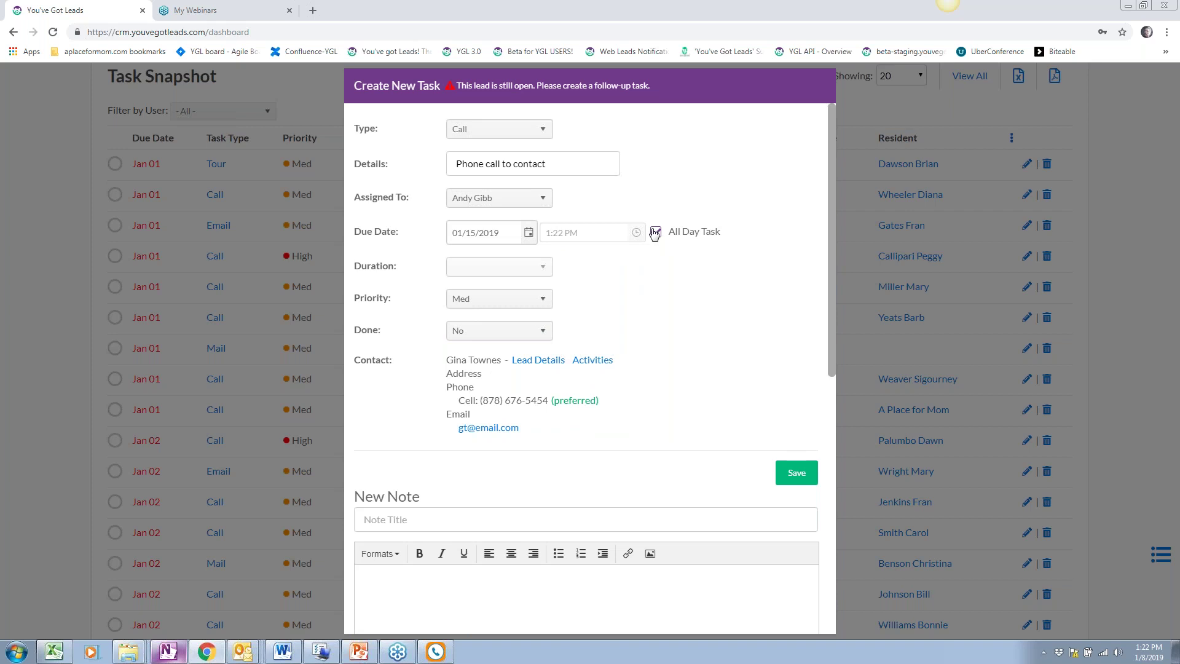
Set the follow-up task's priority to High
drag(727, 234, 672, 239)
click(659, 287)
scroll(588, 301, down, 2)
scroll(588, 301, up, 2)
click(539, 269)
scroll(638, 313, down, 1)
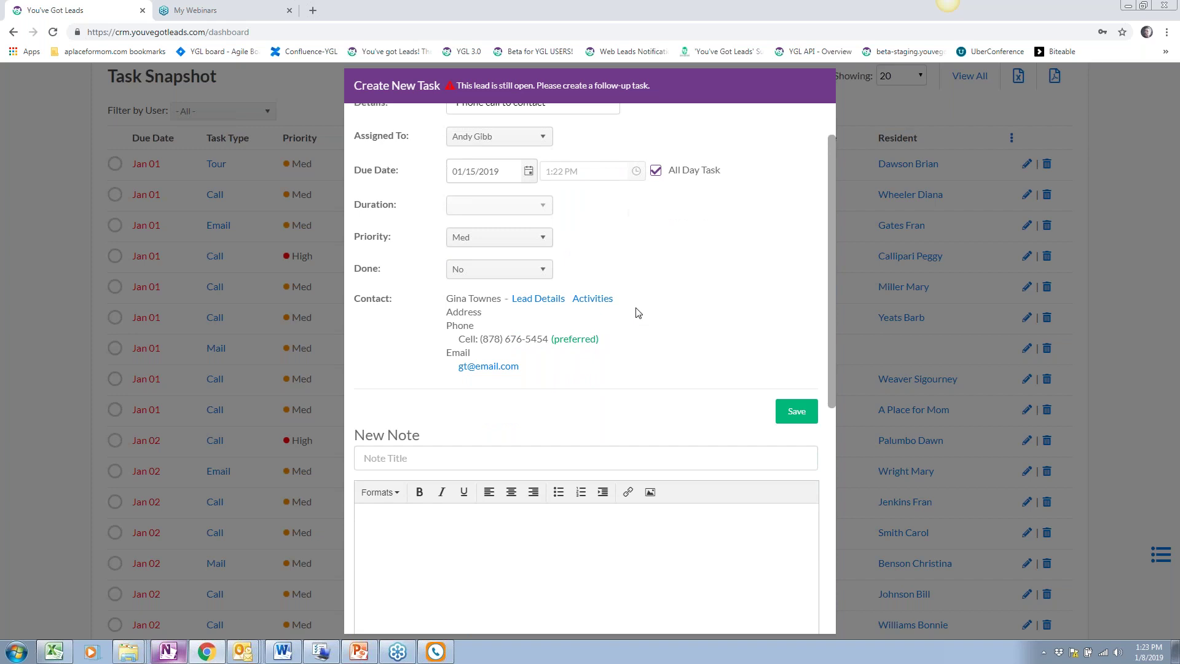
click(504, 239)
click(483, 266)
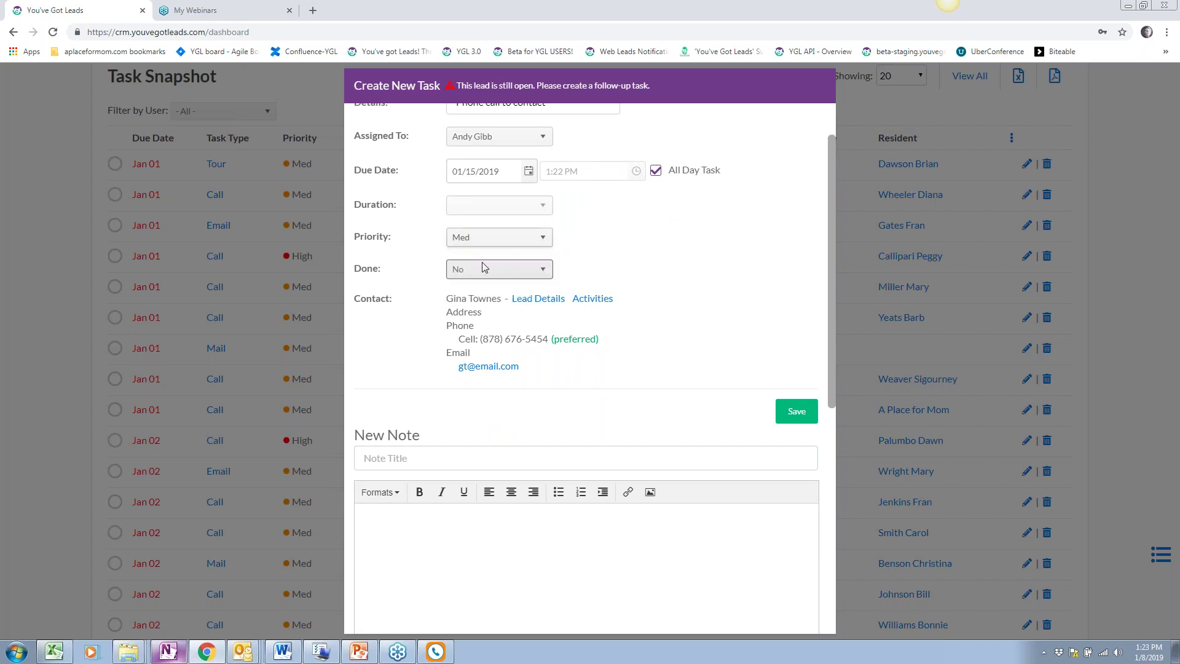
click(480, 239)
click(486, 255)
Add the note 'Track my notes here.' and save the follow-up task
scroll(667, 255, down, 2)
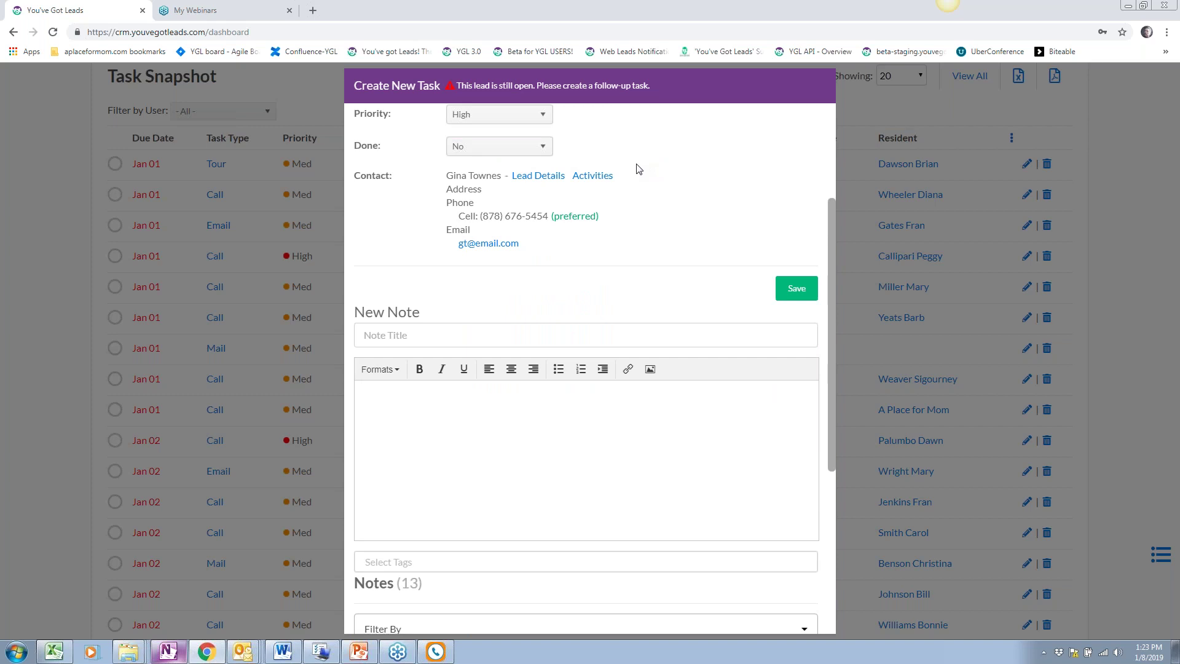
scroll(482, 295, down, 1)
click(488, 342)
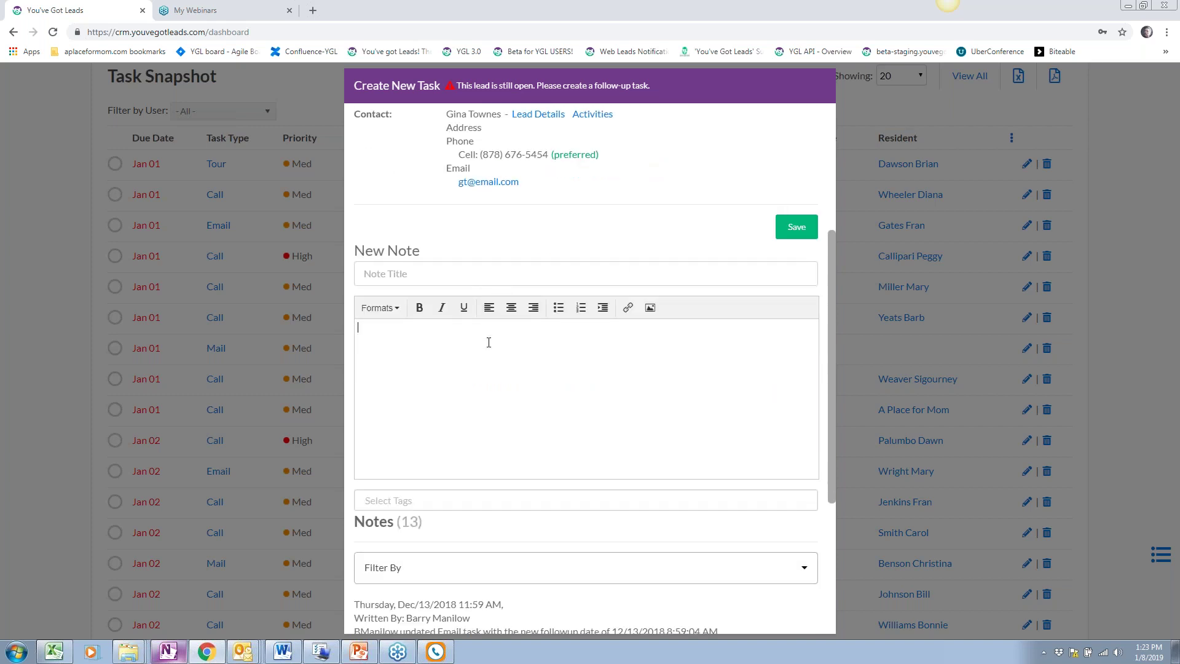
text(Track my notes here.)
click(796, 227)
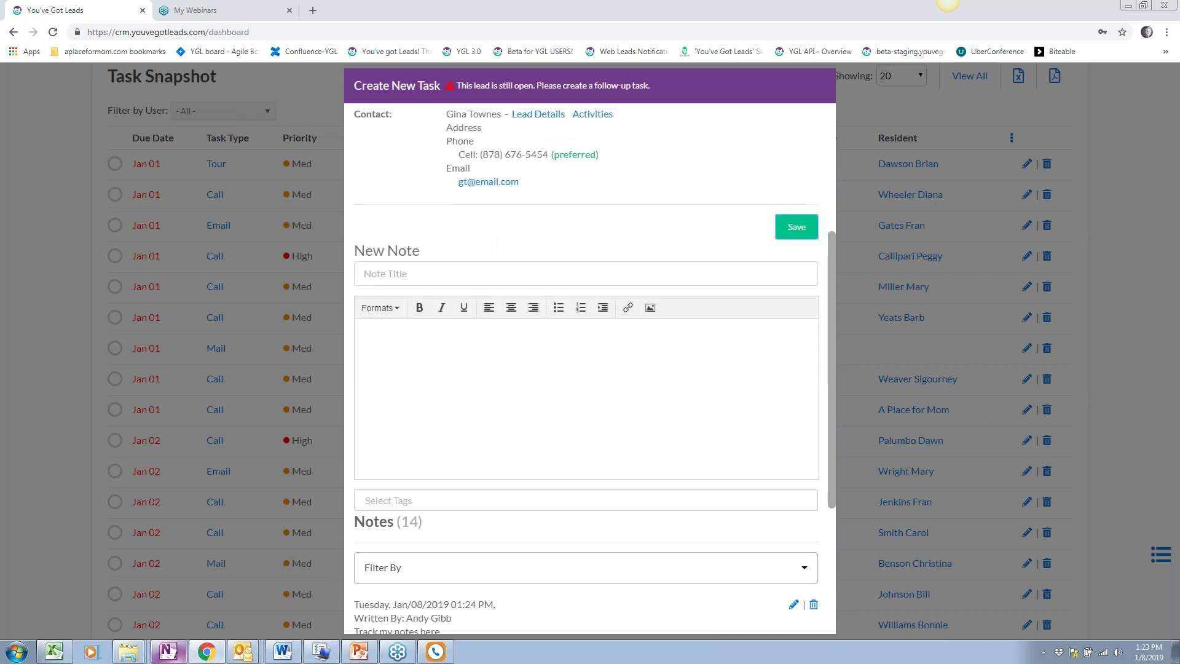
click(305, 377)
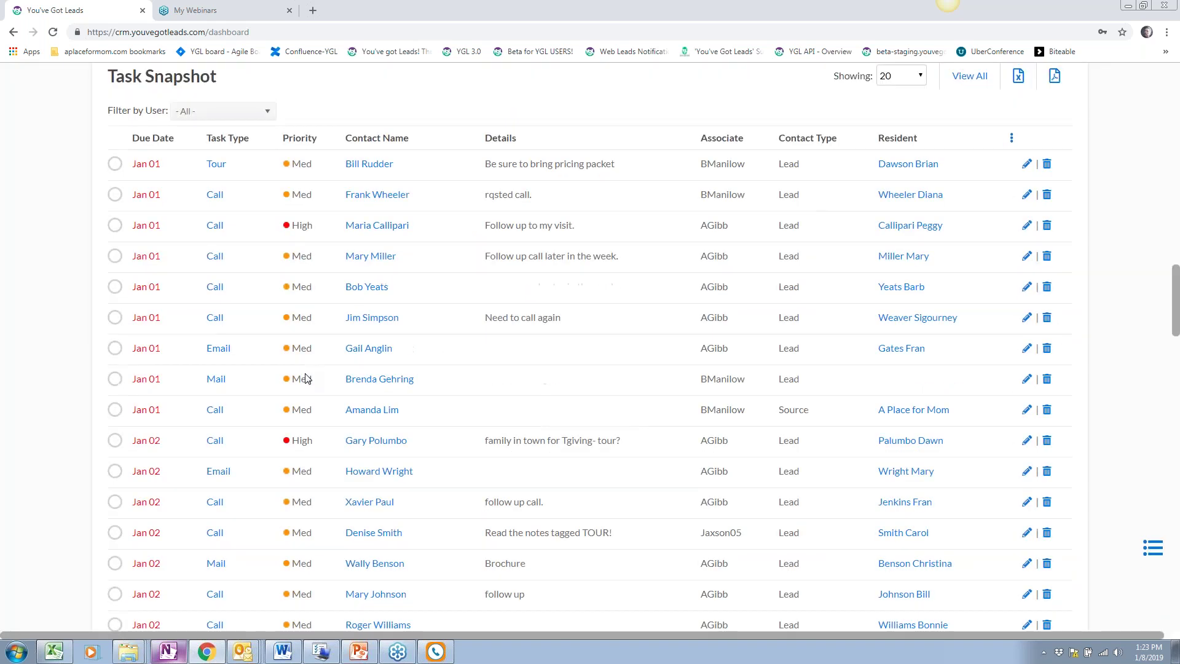
Complete the pricing-packet Tour task and view its linked lead's record (Pre-Tour, B rating, Phone In)
scroll(305, 376, up, 1)
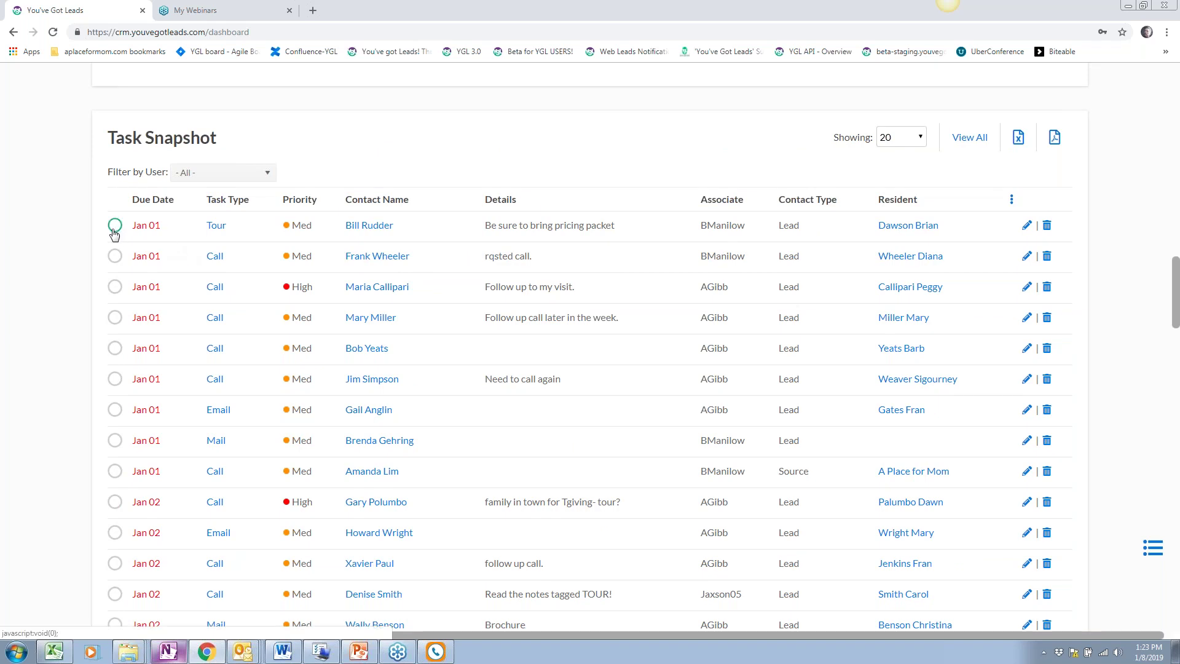
click(115, 226)
scroll(642, 344, down, 1)
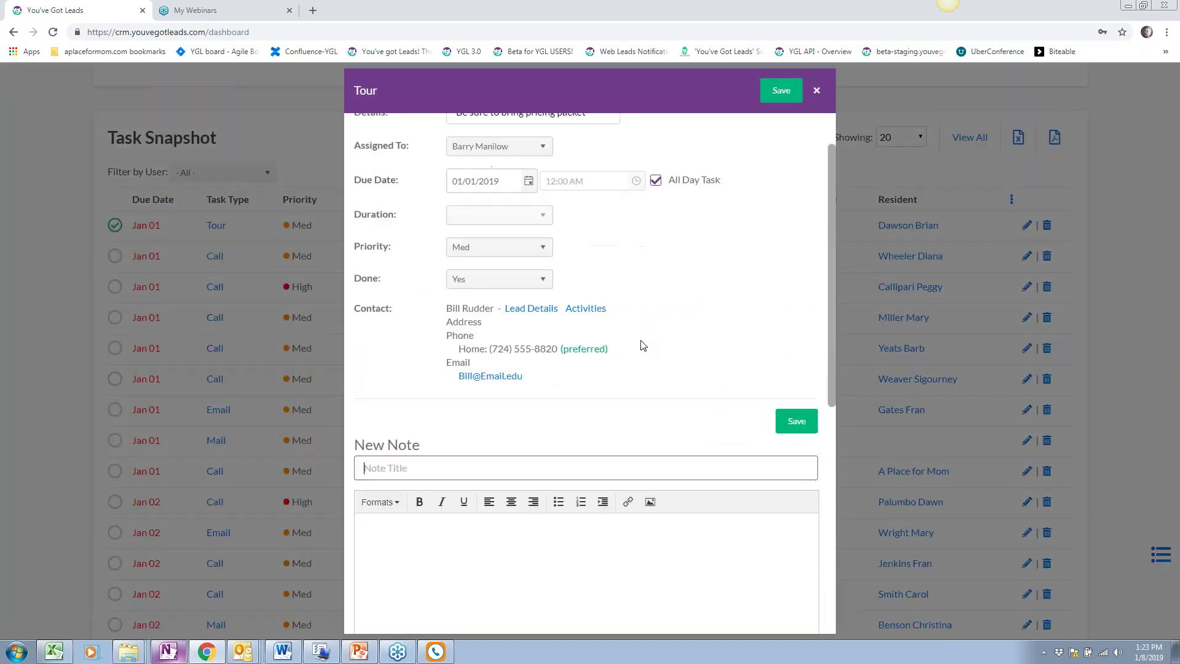
scroll(642, 345, up, 1)
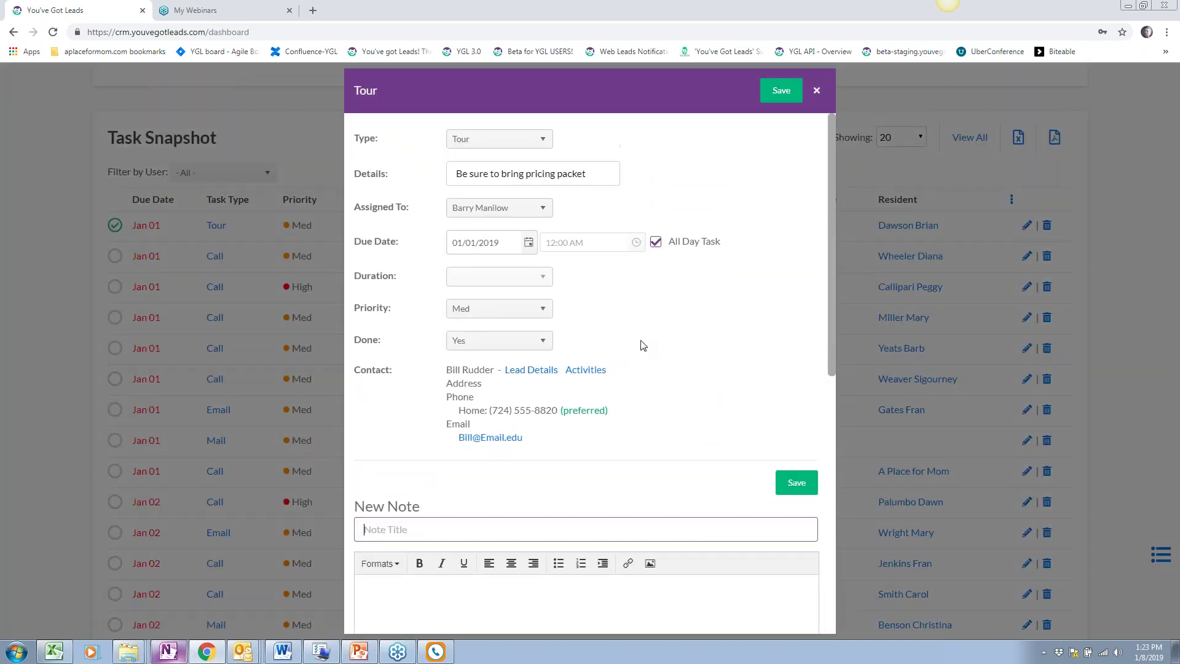
scroll(470, 431, down, 3)
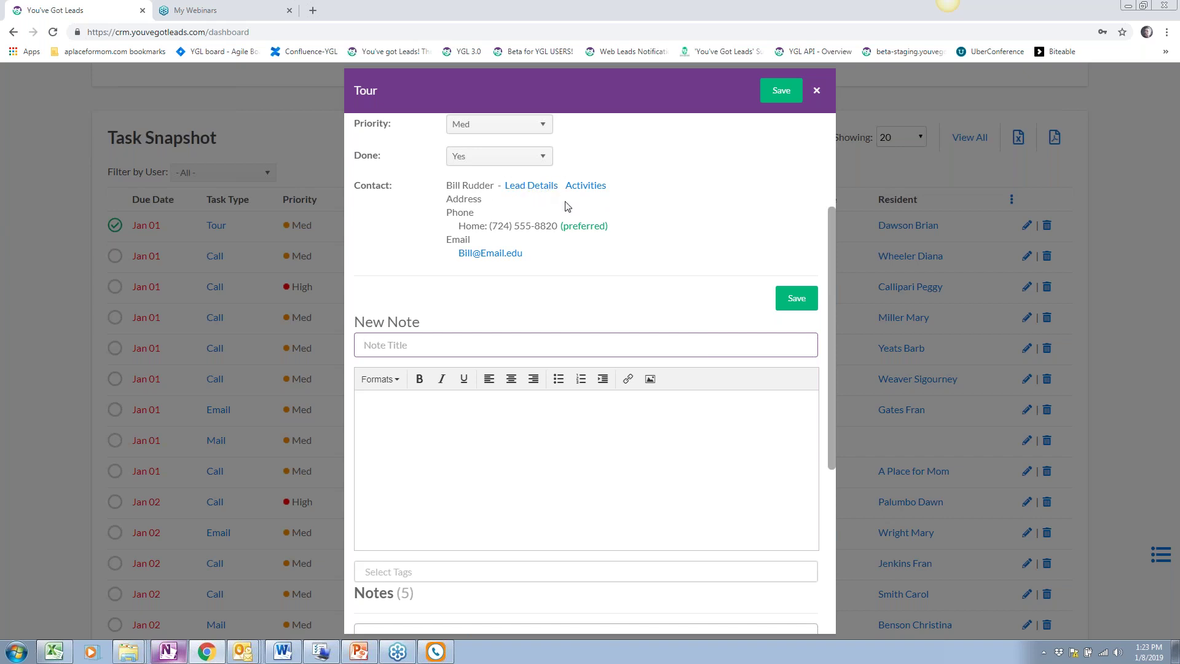
scroll(581, 369, up, 2)
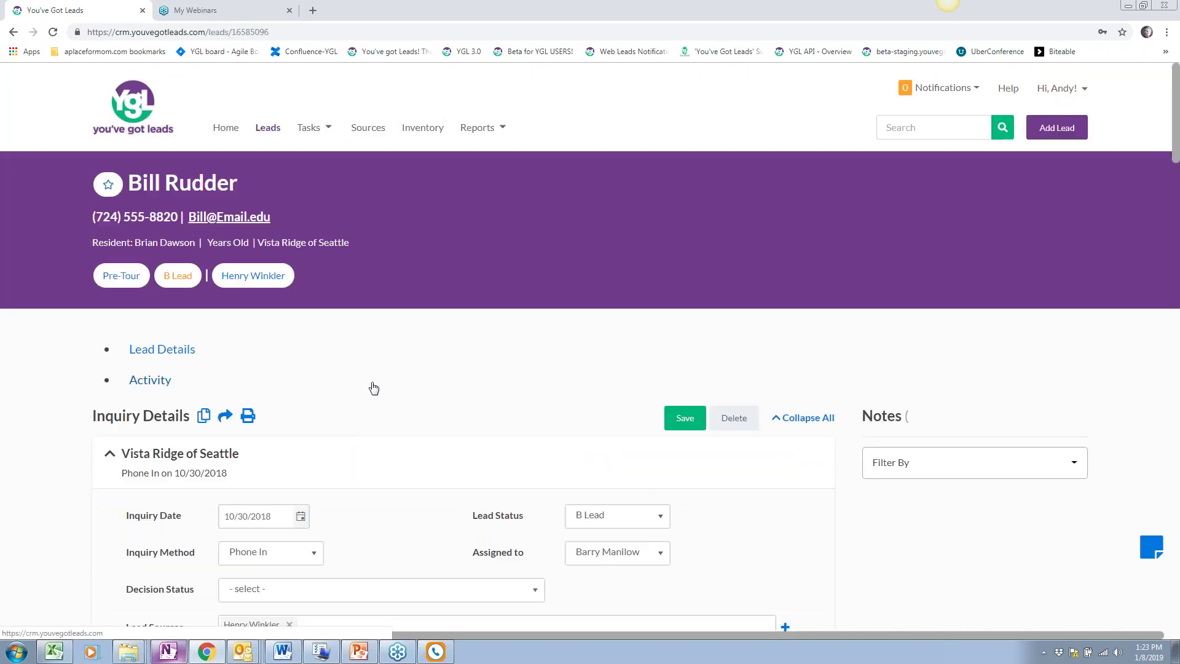
Reload the lead page and show its Activity task list
right_click(367, 407)
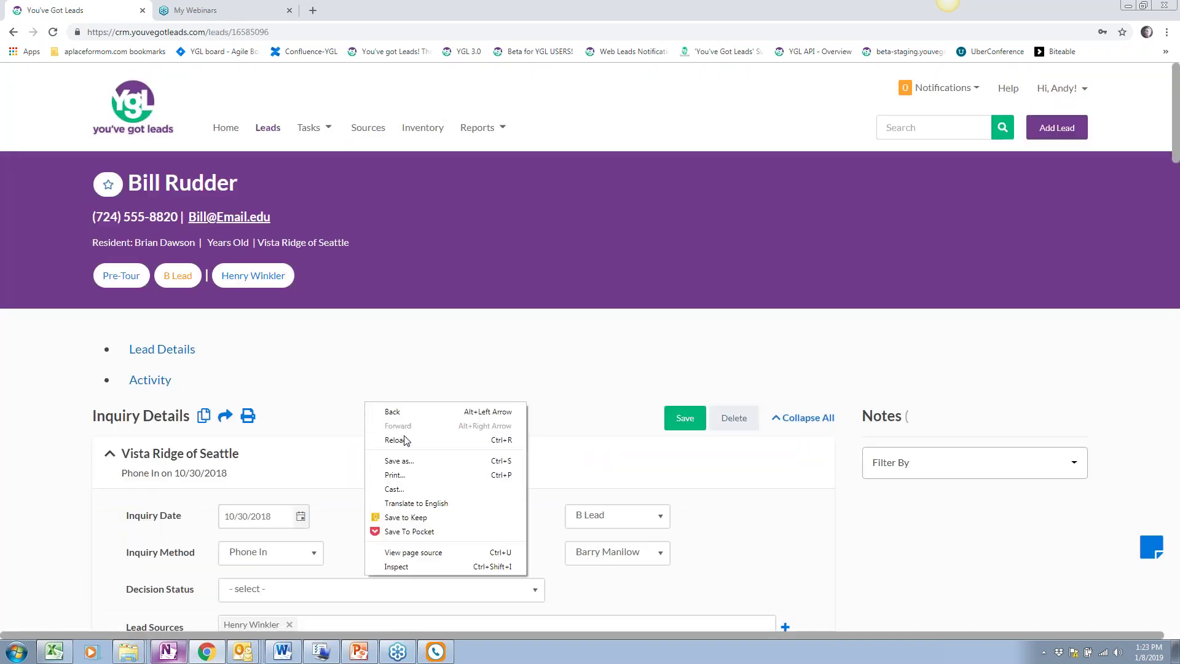
click(404, 437)
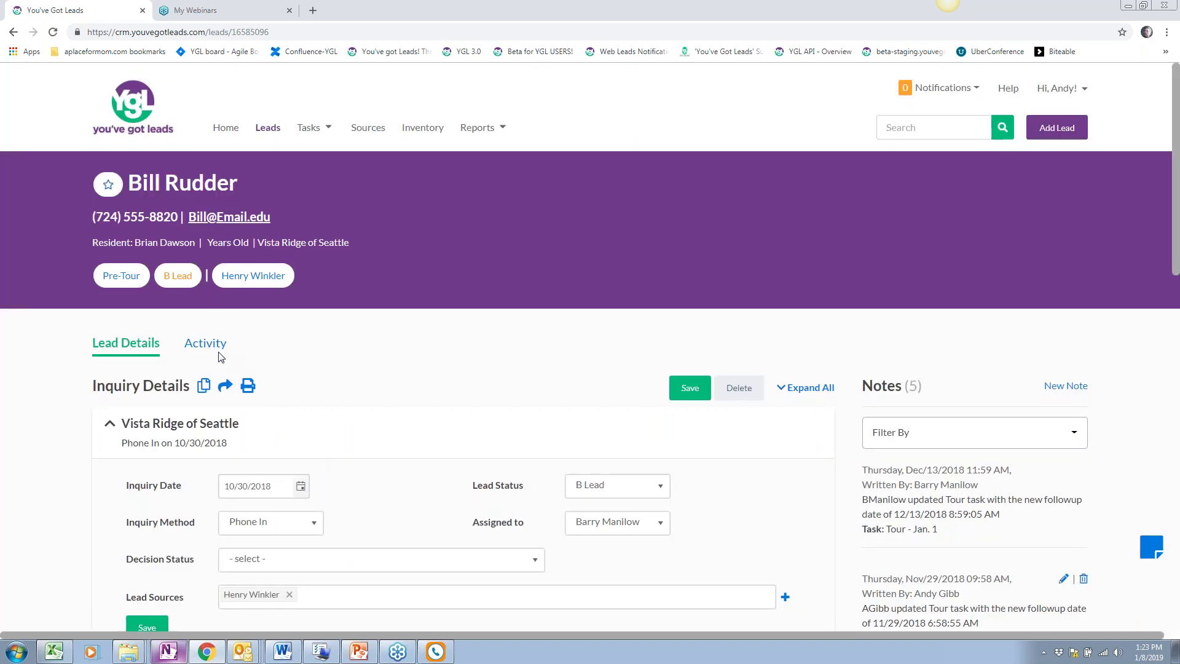
click(220, 353)
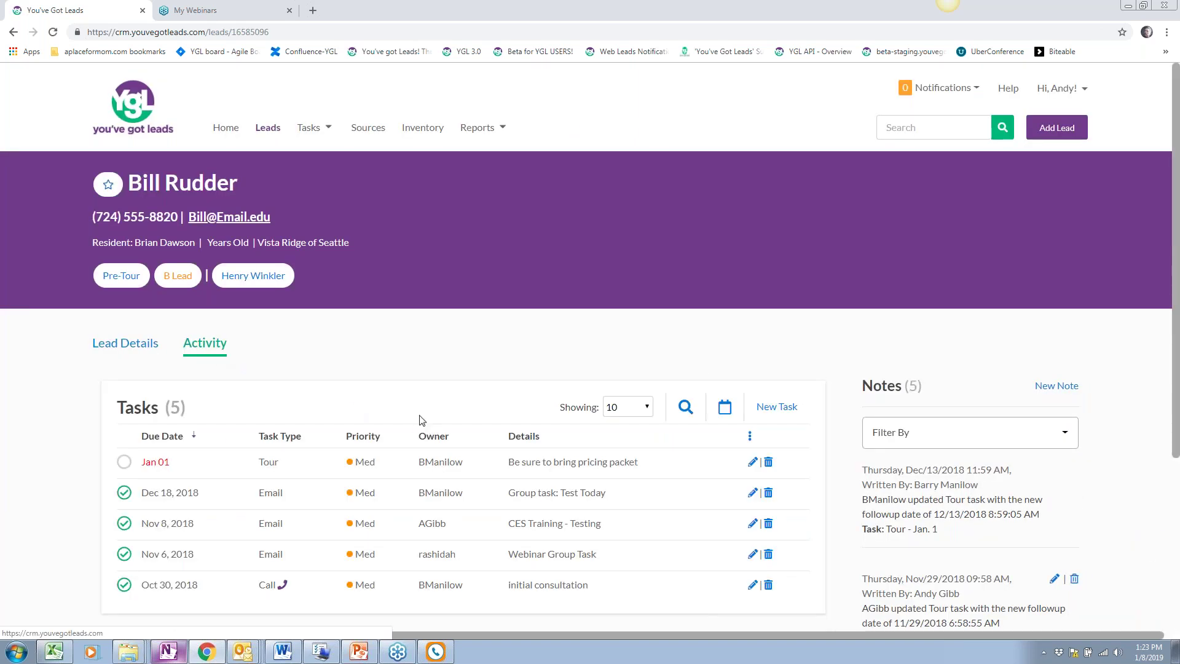
scroll(423, 421, down, 3)
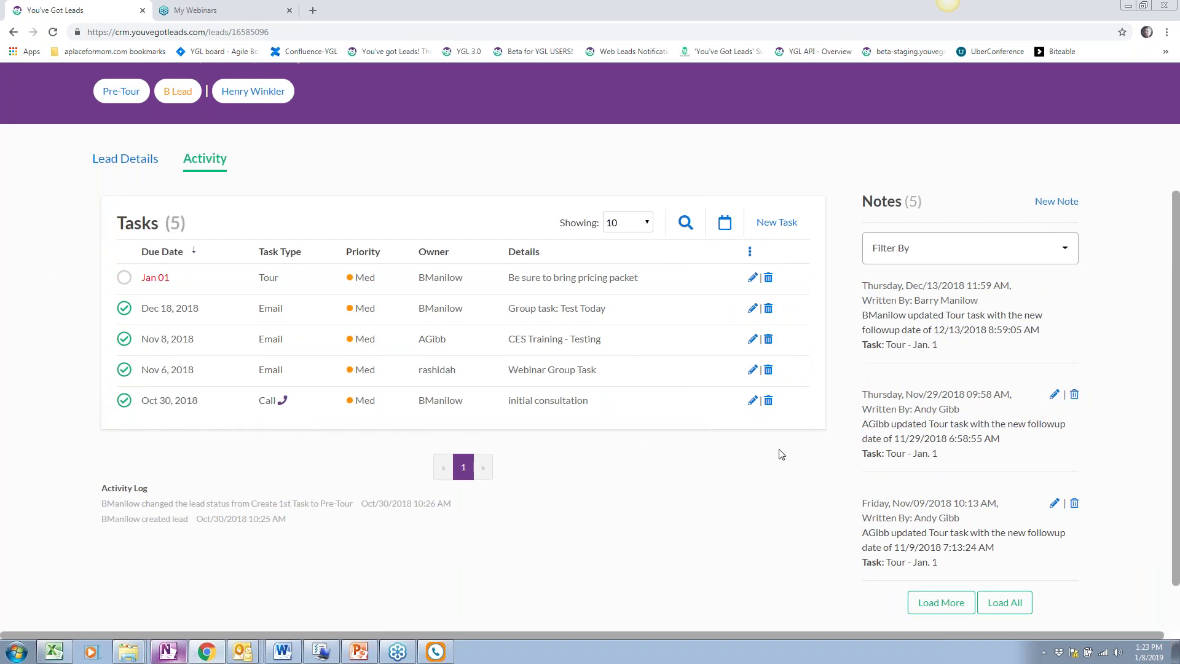
scroll(548, 416, up, 3)
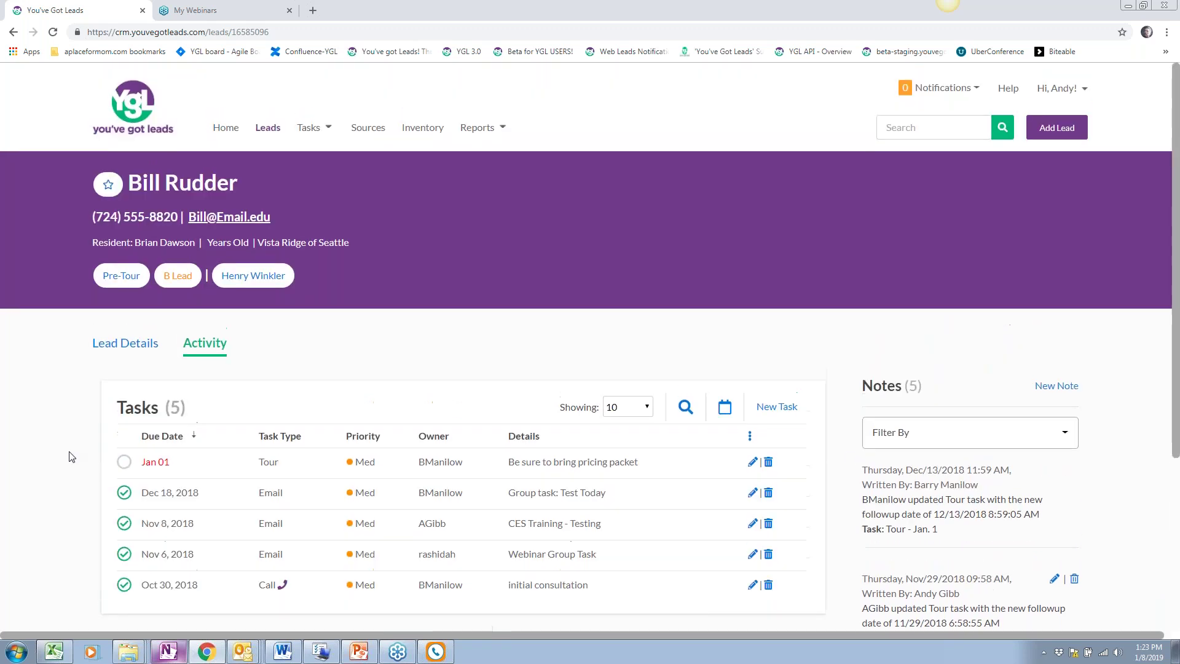
Mark the Jan 01 Tour task done, moving the lead to Post-Tour, and read the follow-up warning
click(126, 463)
scroll(440, 458, down, 1)
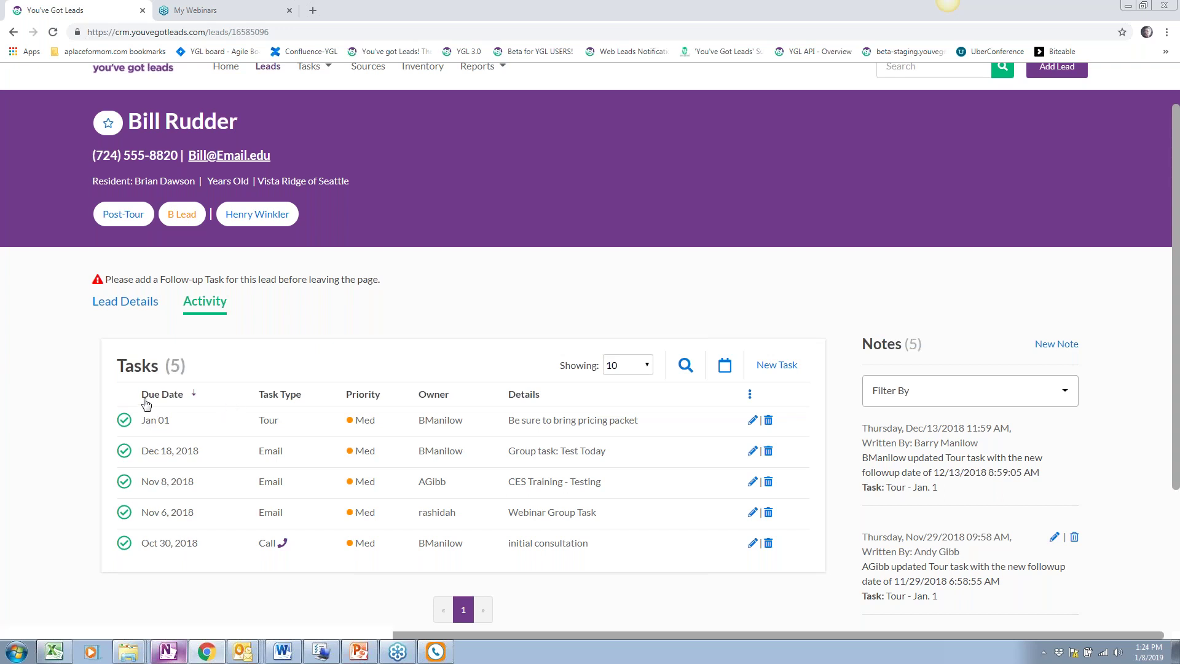
scroll(308, 344, down, 1)
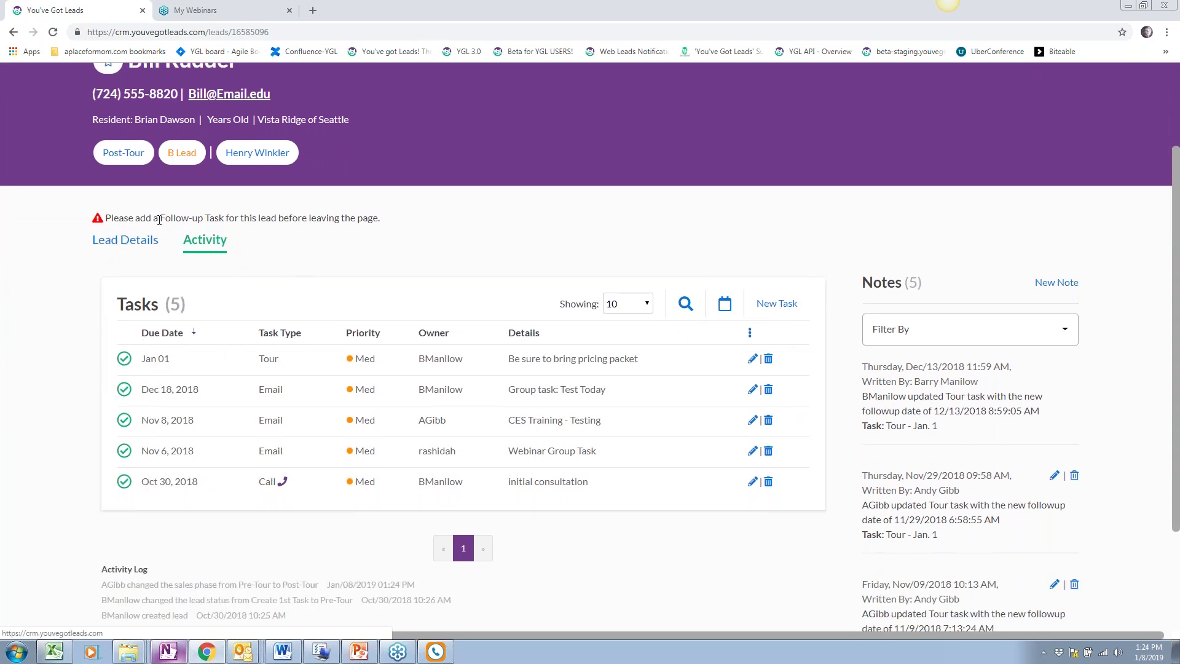
drag(378, 220, 105, 218)
click(443, 247)
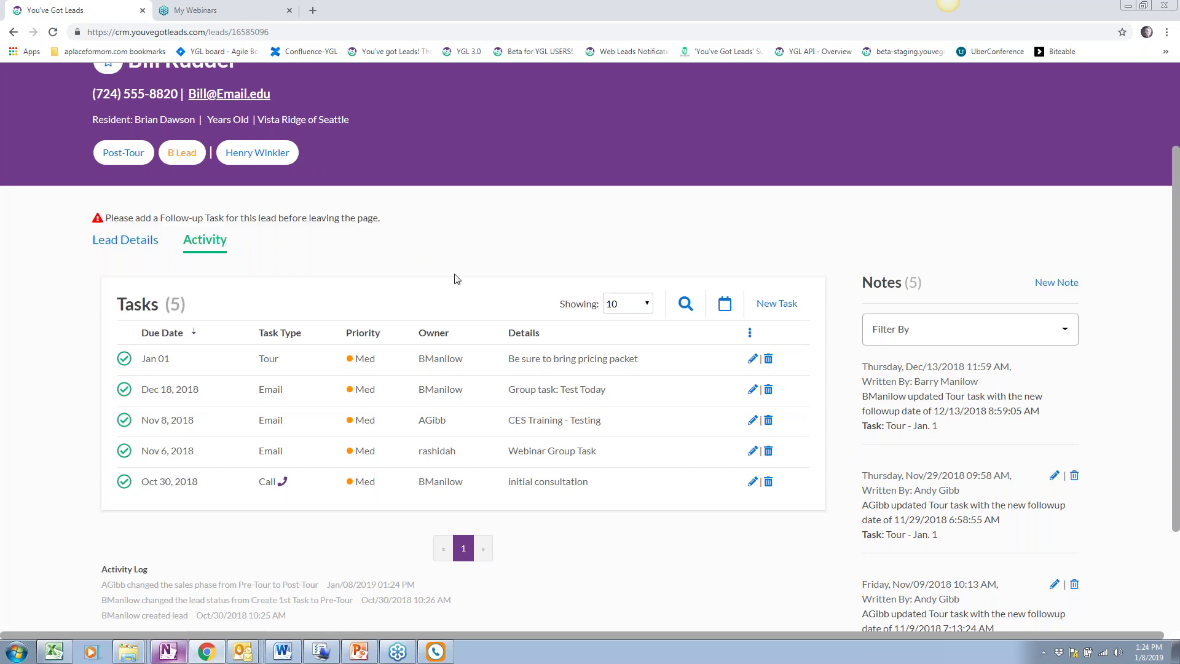
scroll(453, 278, up, 1)
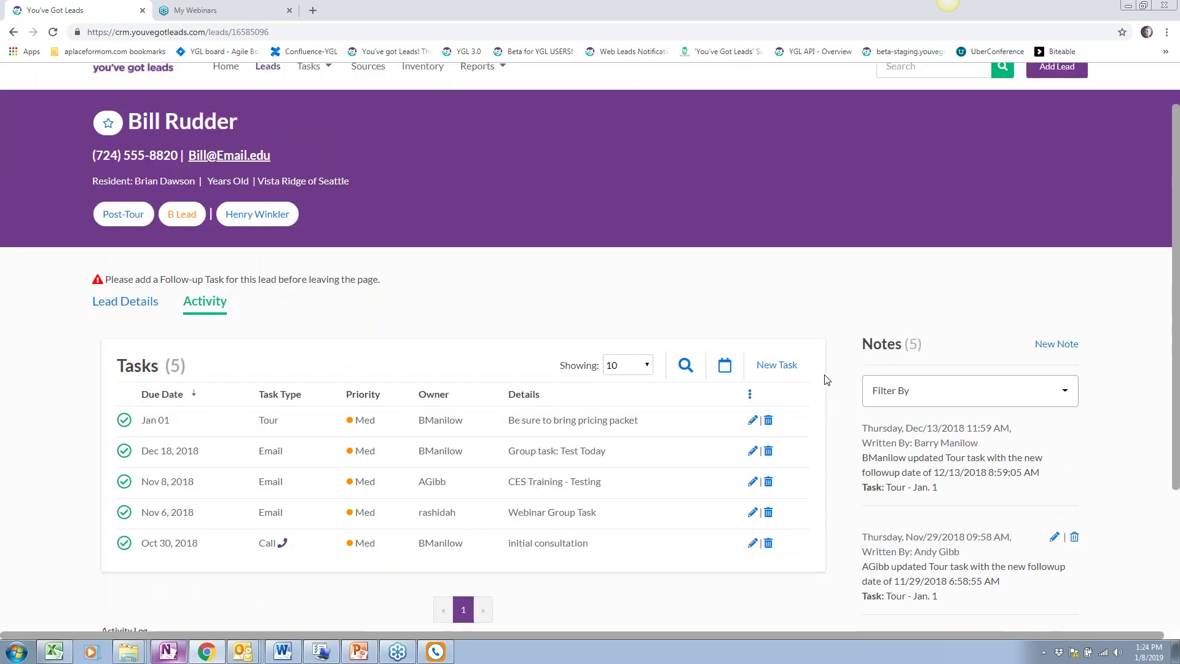
Add a non-all-day Tour task on Jan 10 at 4:00 PM lasting 1 hr and save it
click(778, 368)
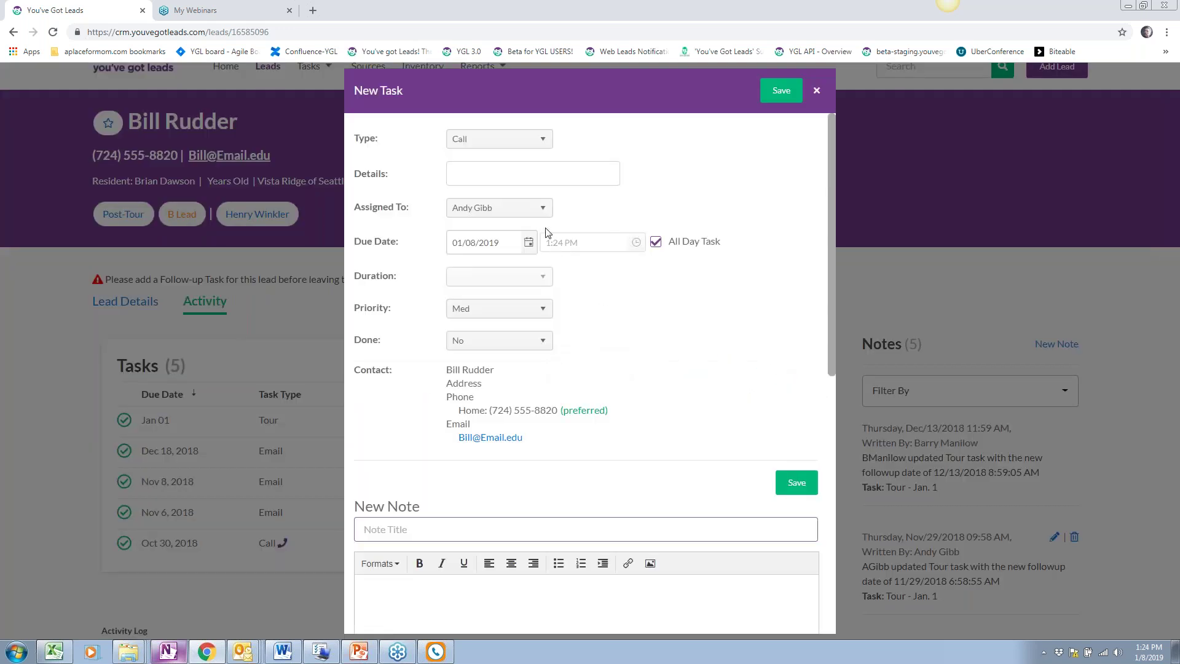
click(523, 141)
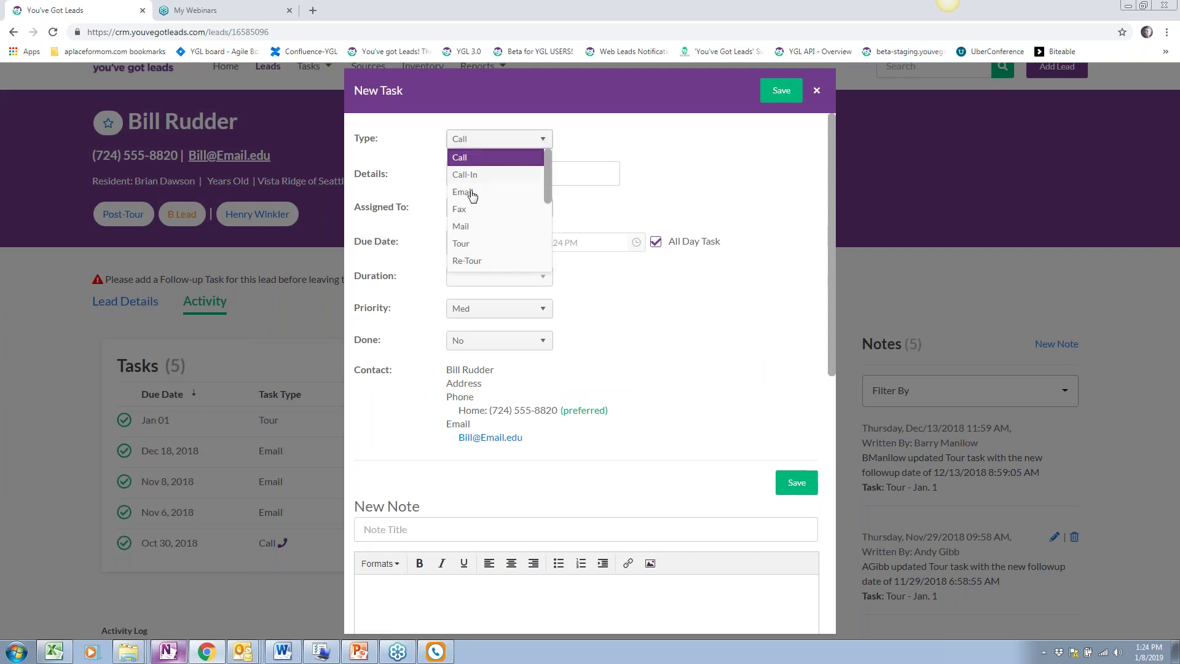
click(477, 248)
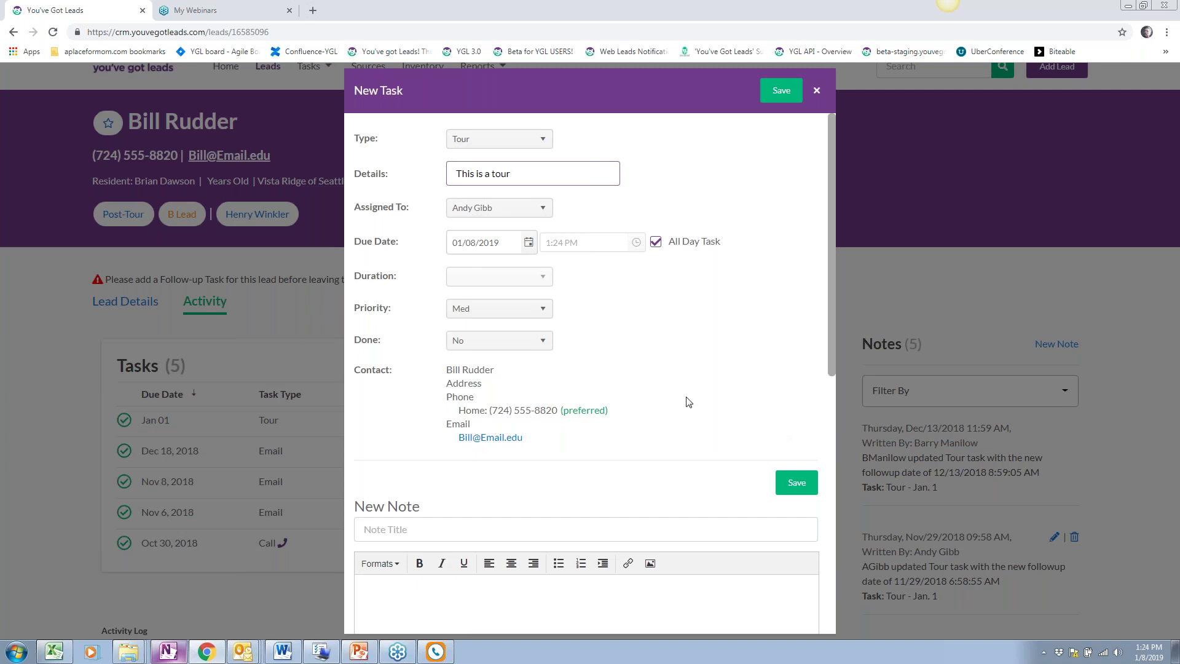
click(656, 241)
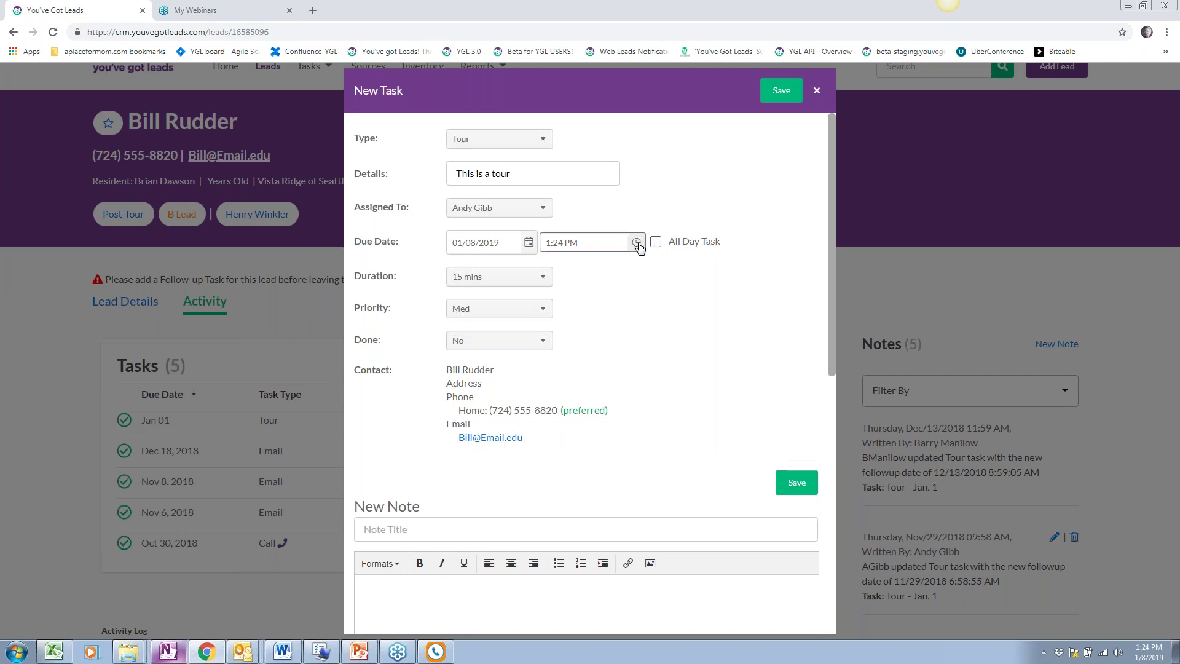
click(637, 243)
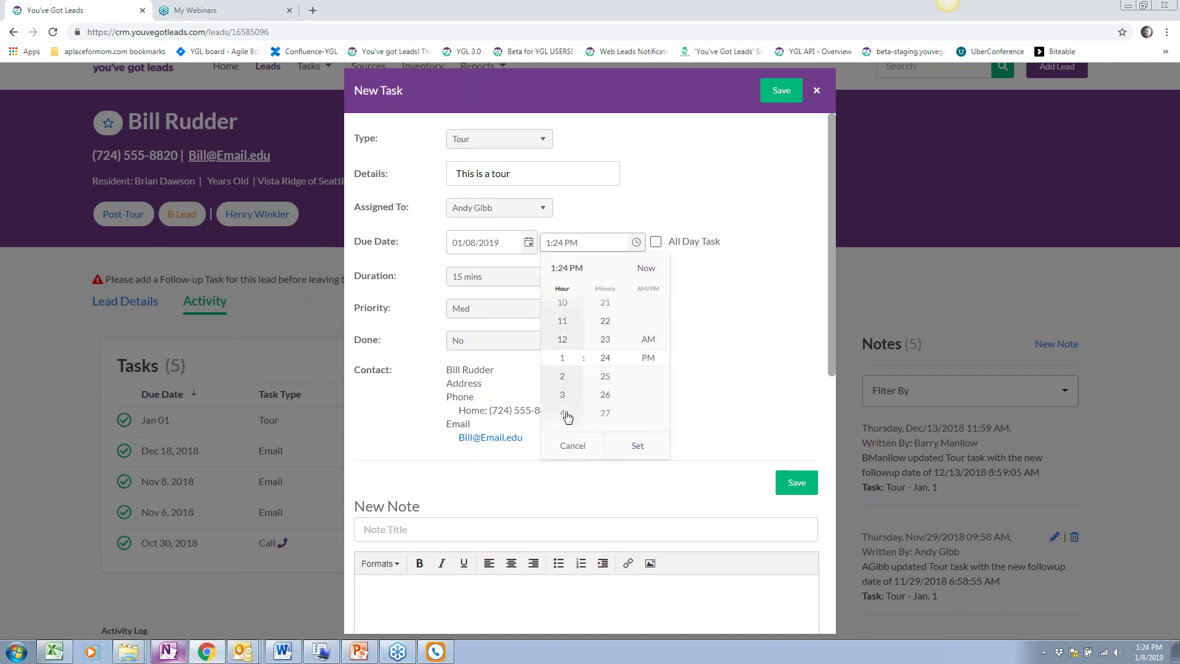
scroll(606, 343, up, 8)
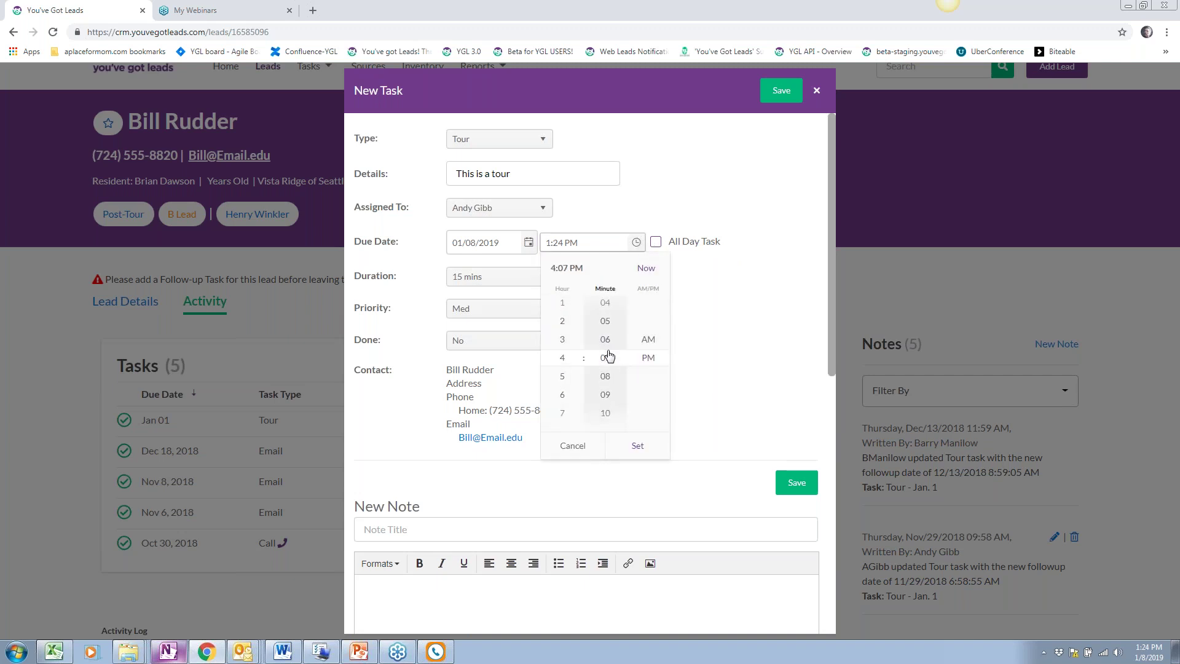
click(638, 446)
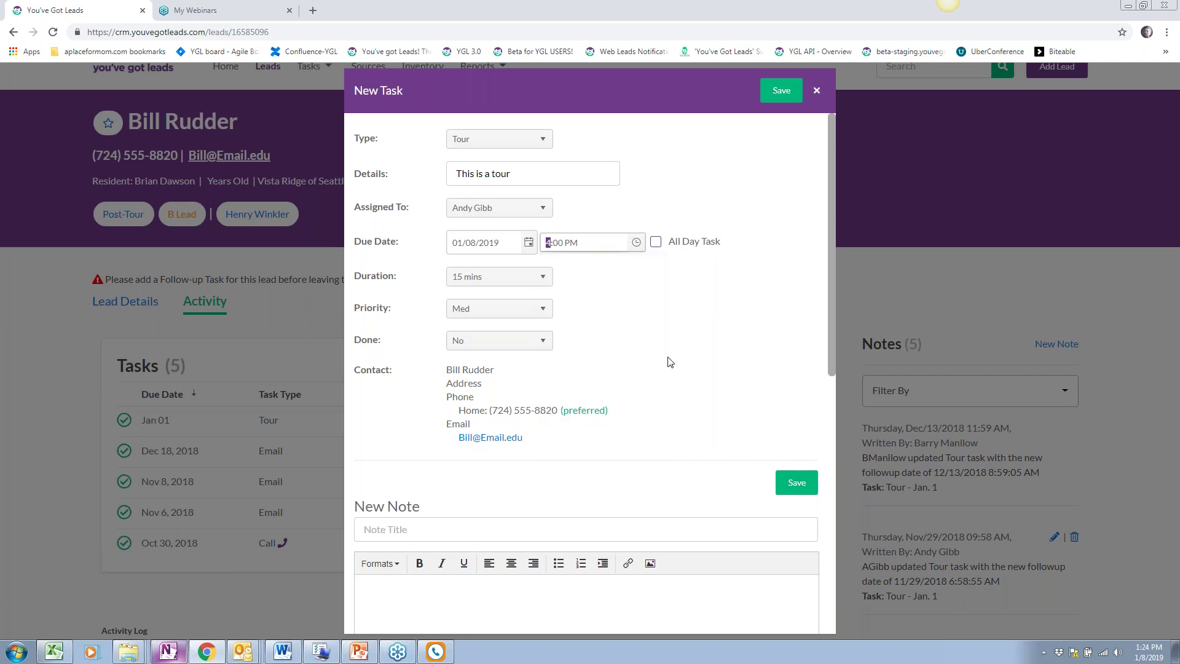
click(499, 281)
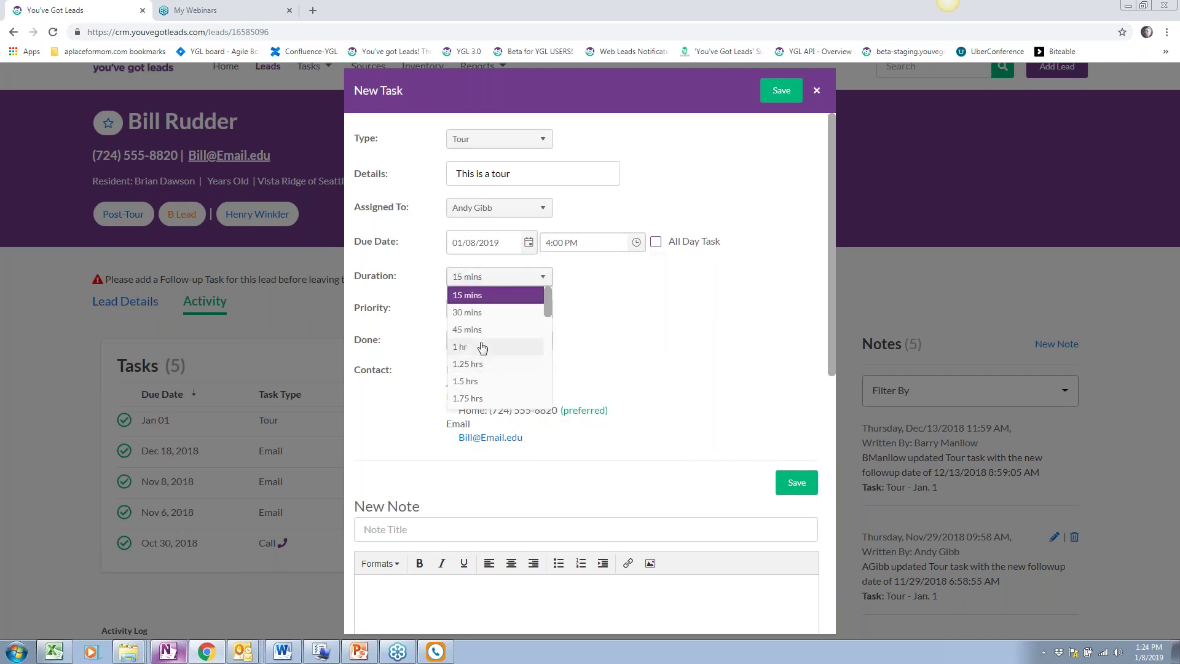
click(480, 345)
click(529, 242)
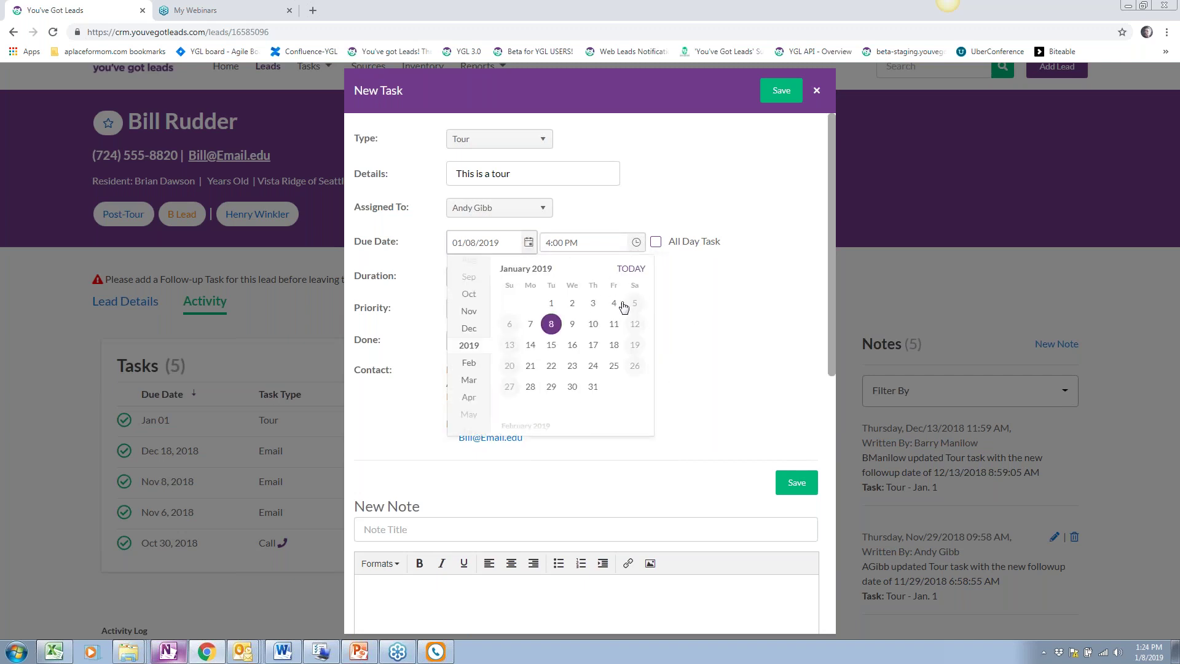
click(596, 326)
click(776, 92)
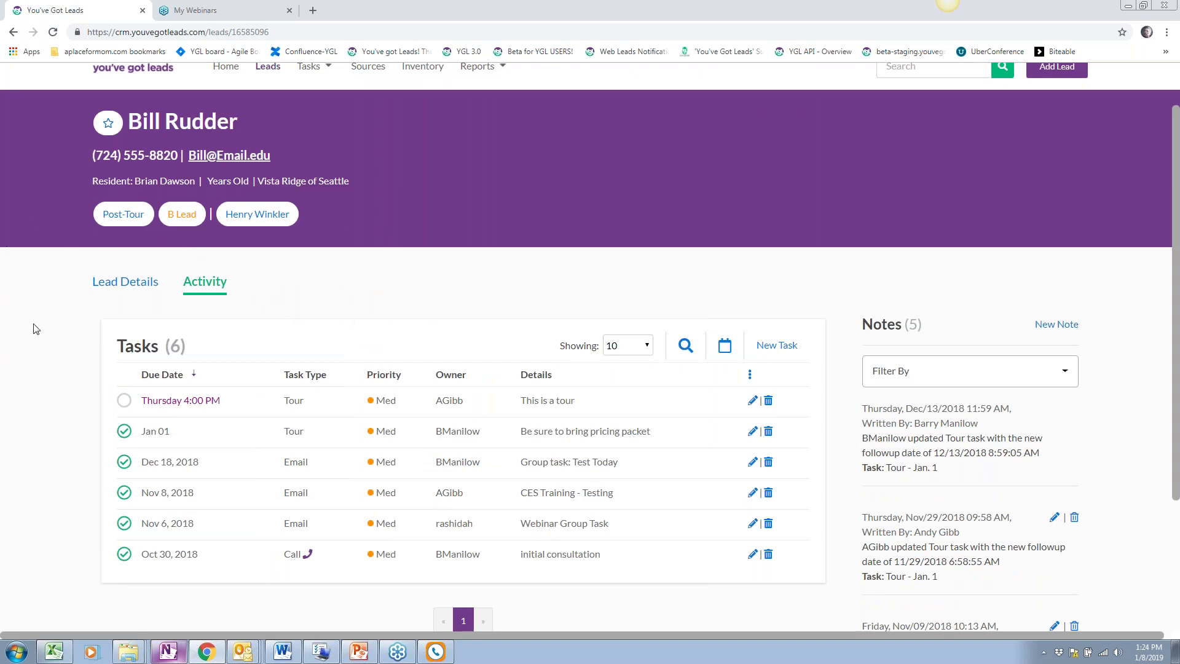
Scroll the dashboard to the Sales Pipeline (264 Pre-Tour, 192 Post-Tour, 27 Deposit Made) and Key Metrics panels
scroll(314, 484, up, 1)
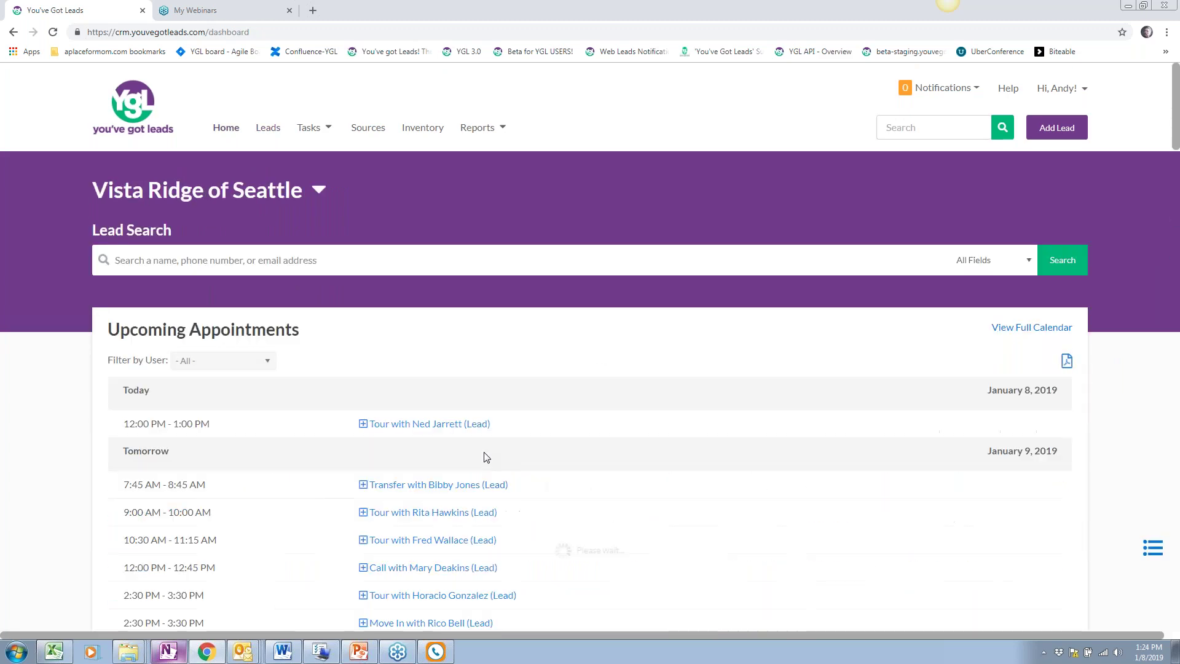
scroll(486, 458, down, 15)
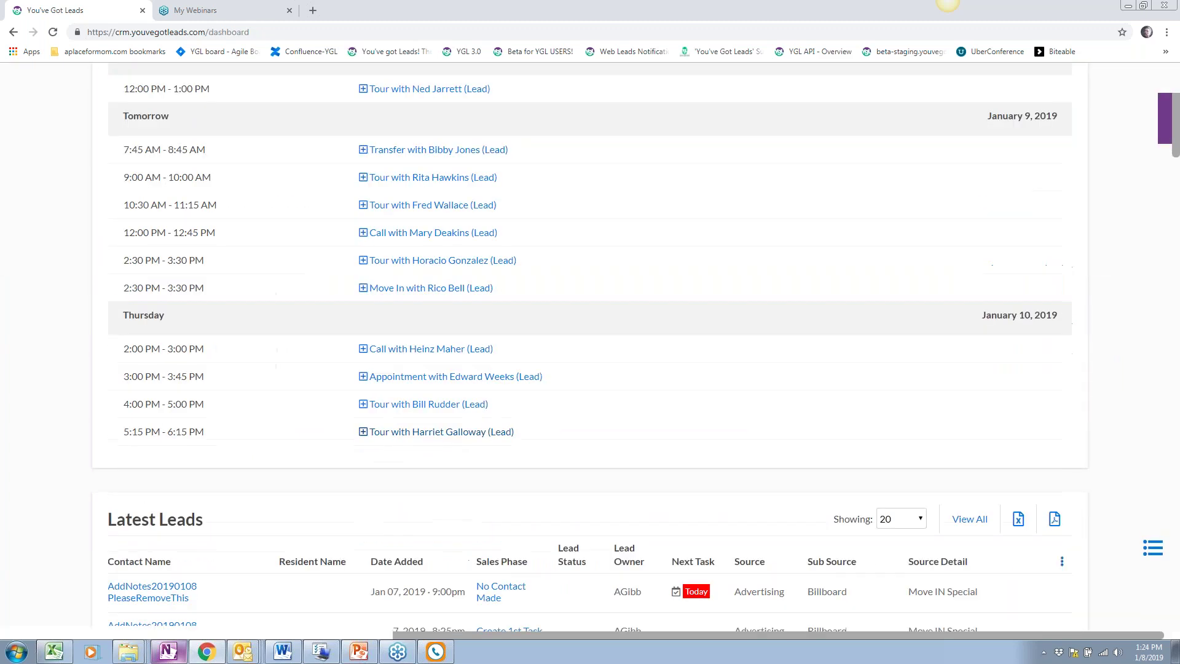
scroll(590, 344, down, 11)
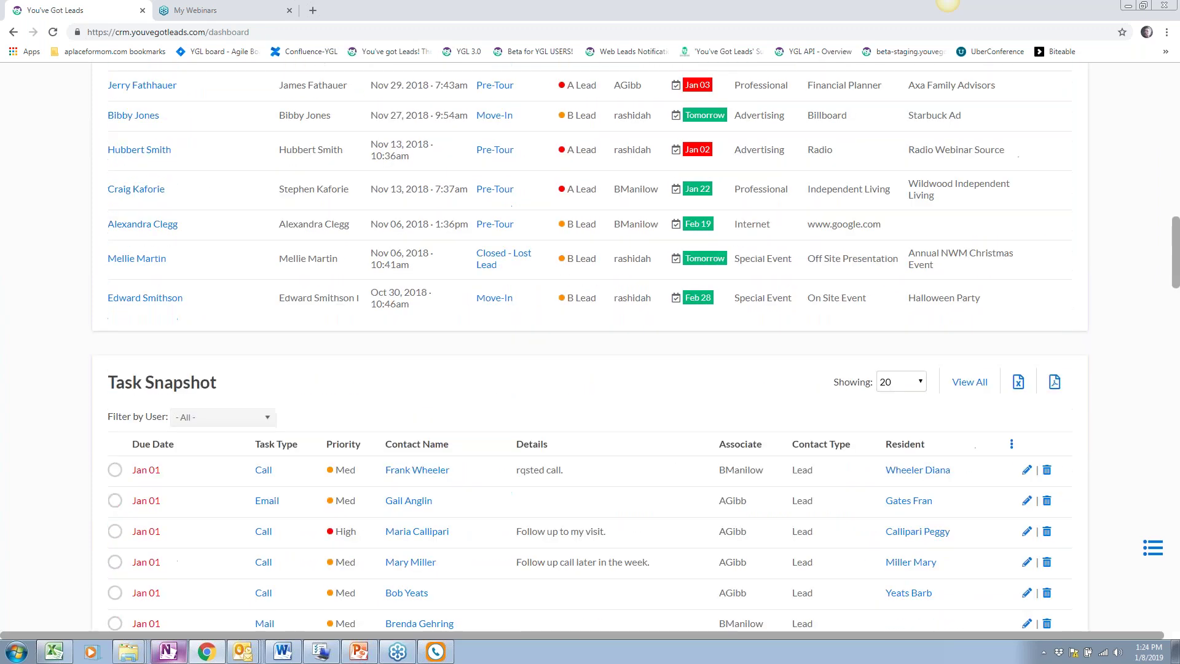
scroll(590, 344, down, 6)
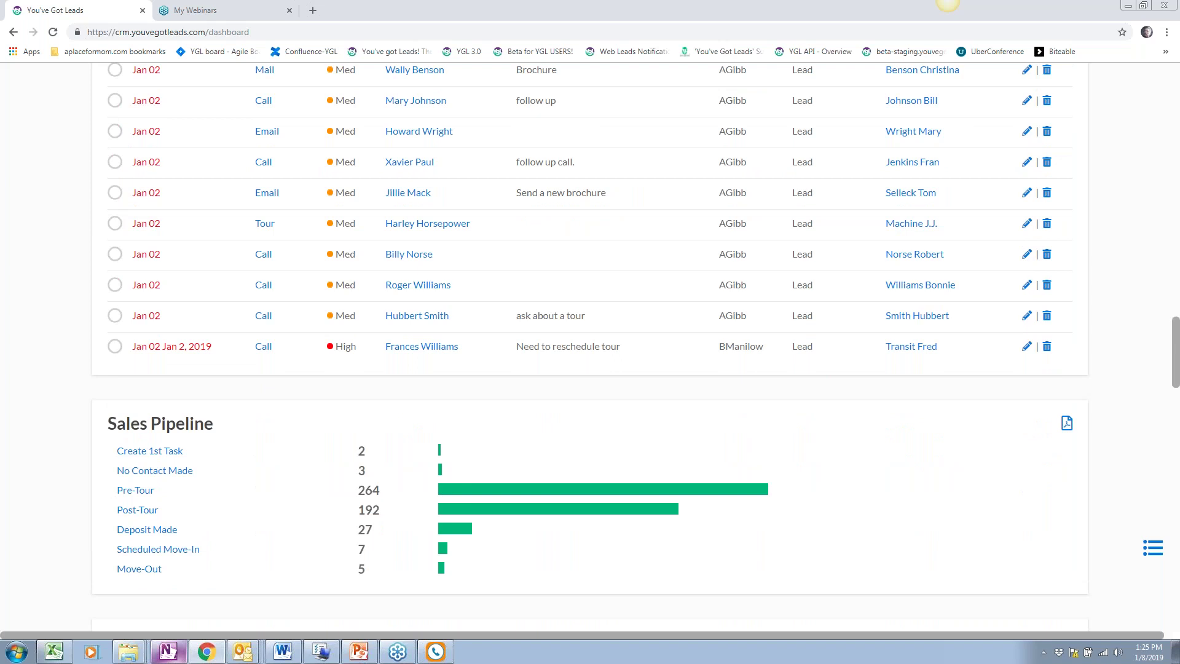
scroll(344, 515, down, 5)
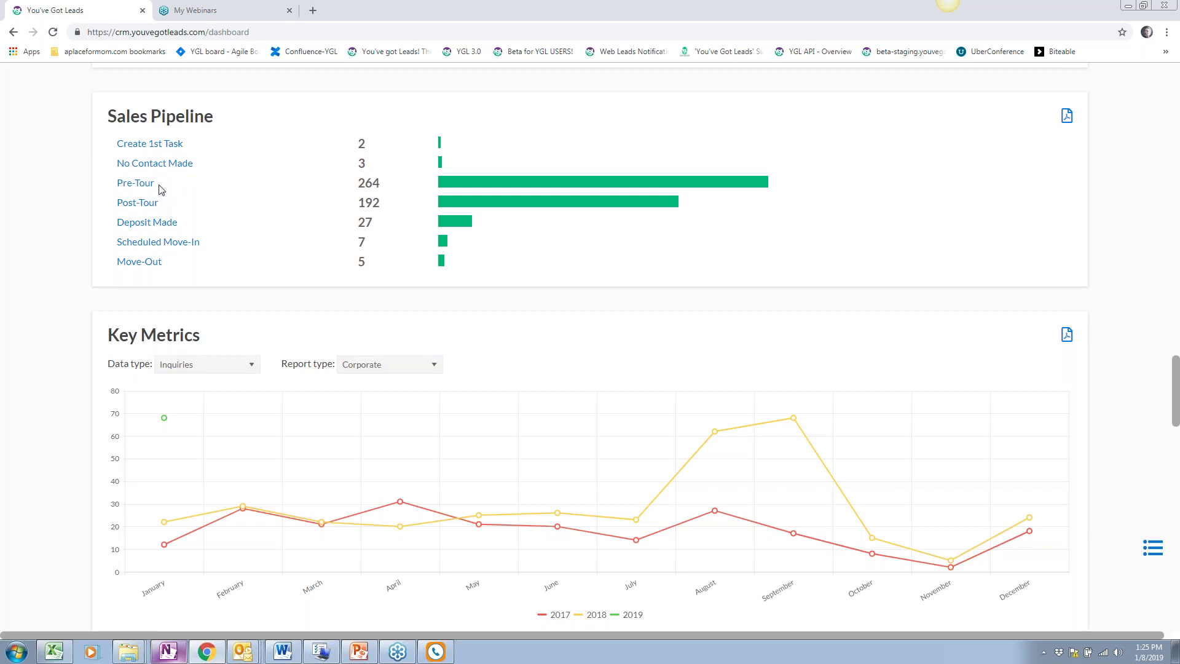
View the 192 Post-Tour leads from the Sales Pipeline, then return to the dashboard
click(147, 210)
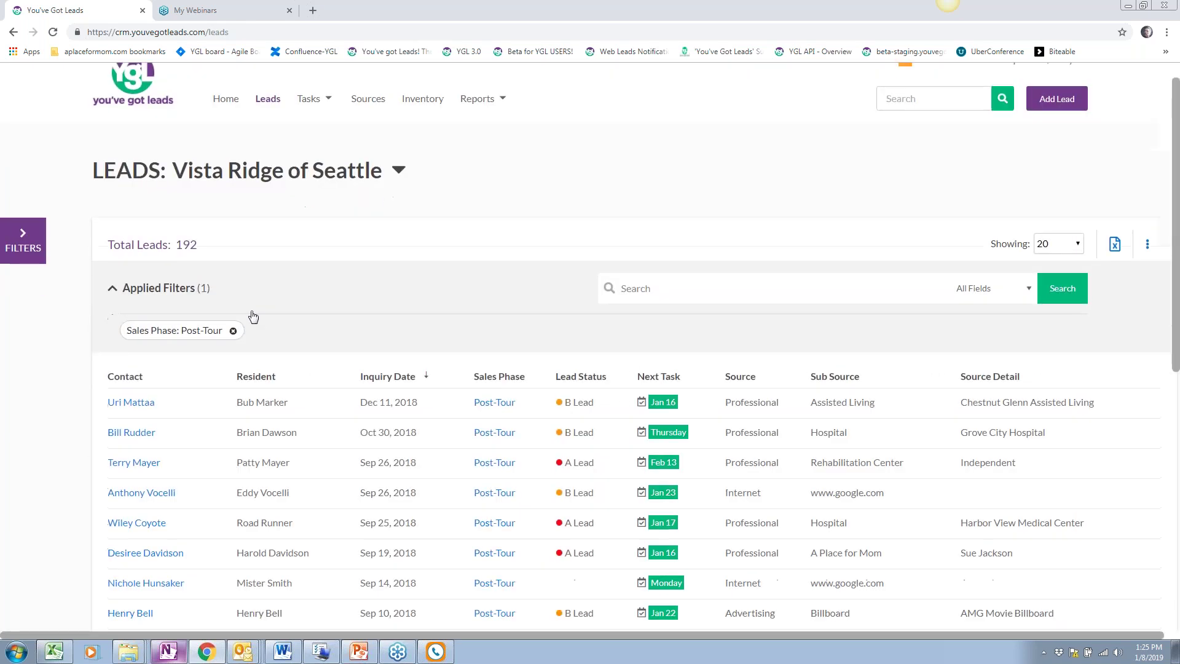
scroll(255, 323, down, 3)
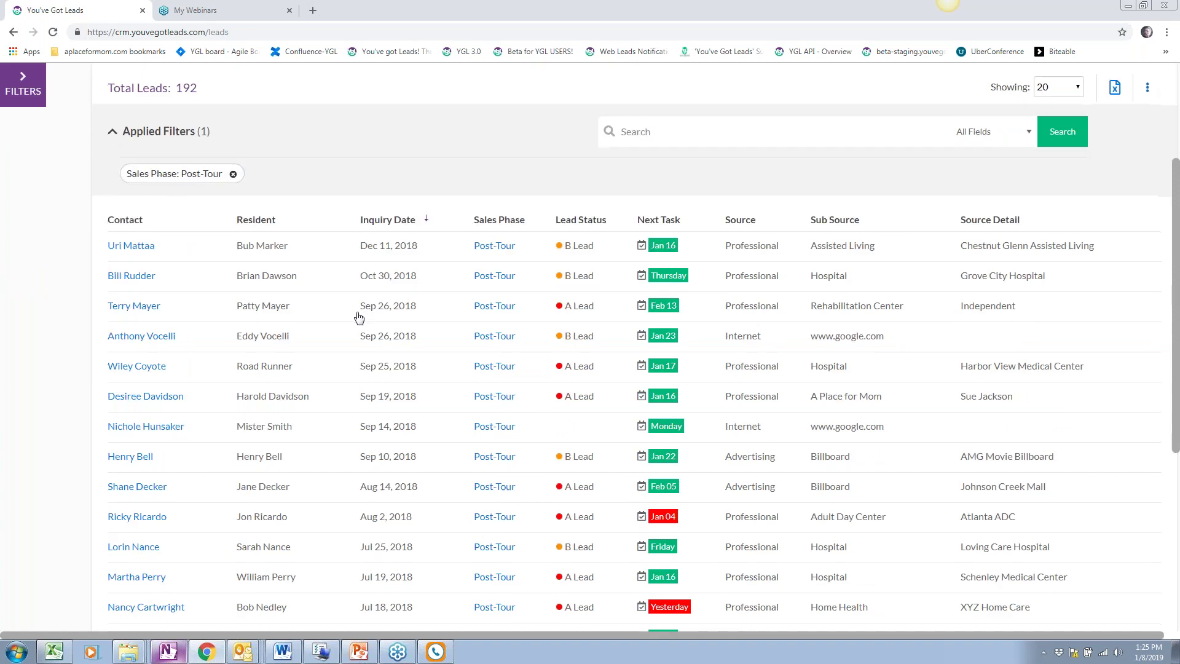
scroll(358, 316, down, 1)
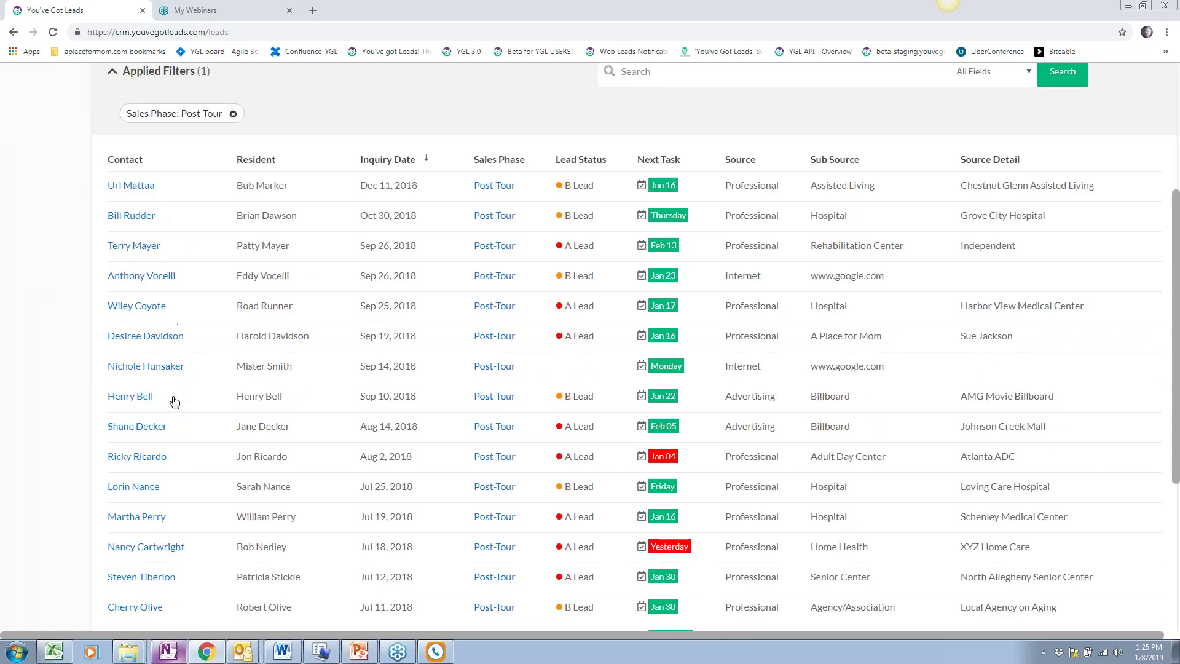
scroll(198, 338, up, 1)
scroll(198, 338, up, 3)
click(228, 130)
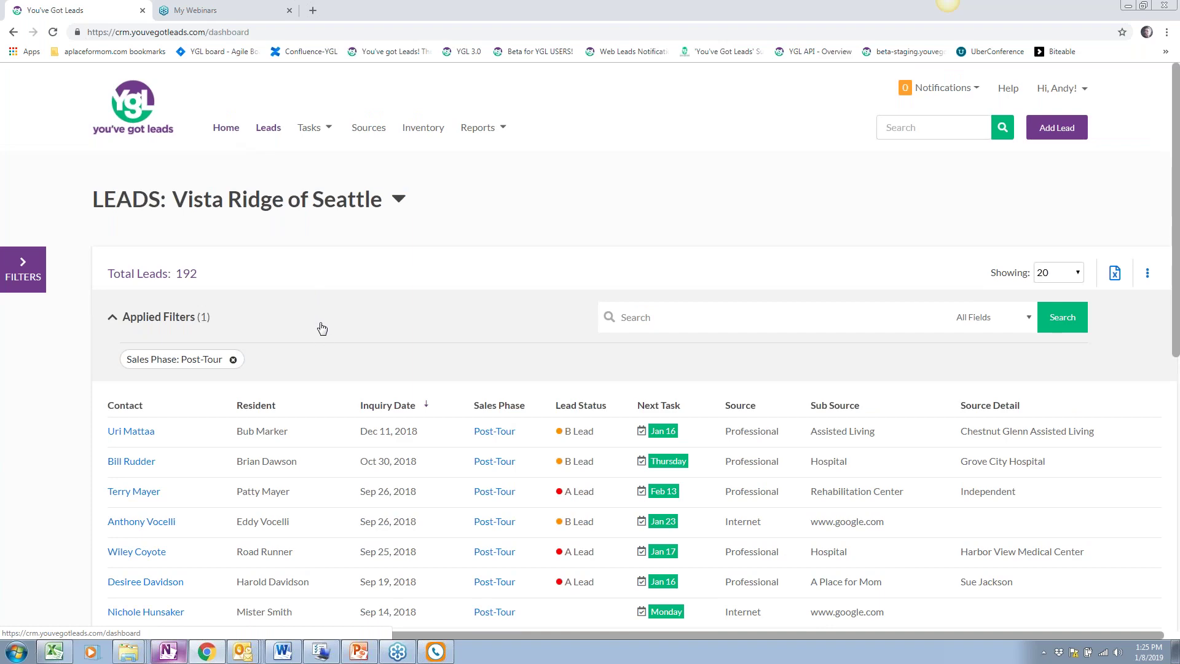
scroll(303, 342, down, 15)
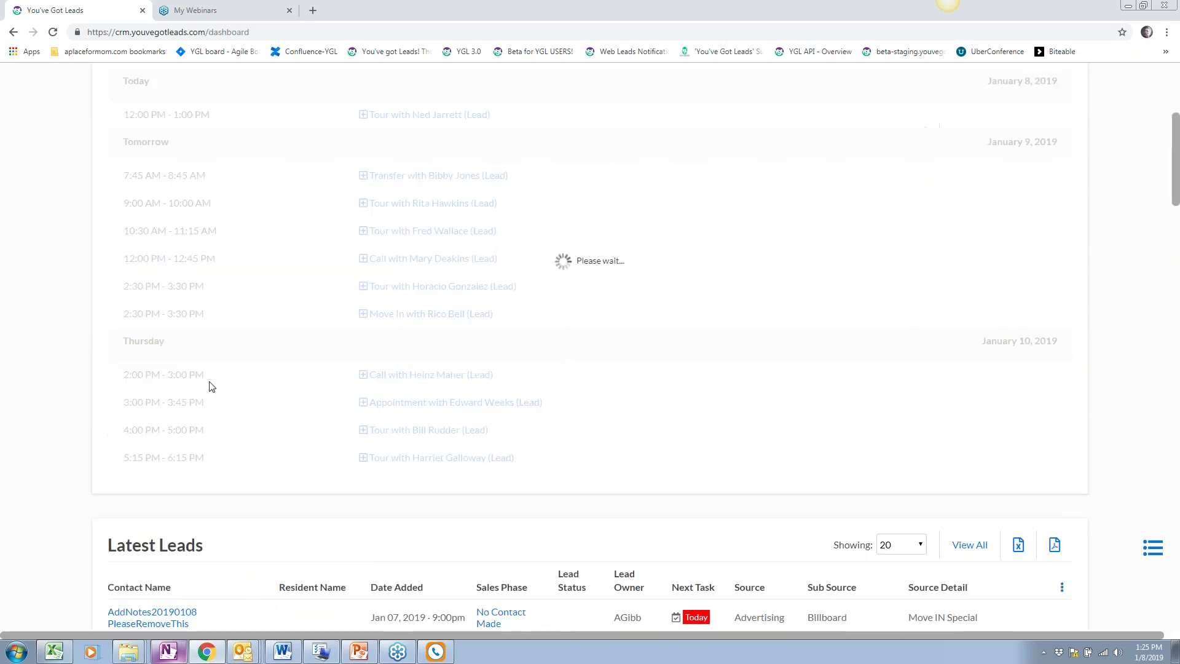
Set the Key Metrics report type to Community (Vista Ridge of Seattle)
scroll(211, 386, down, 15)
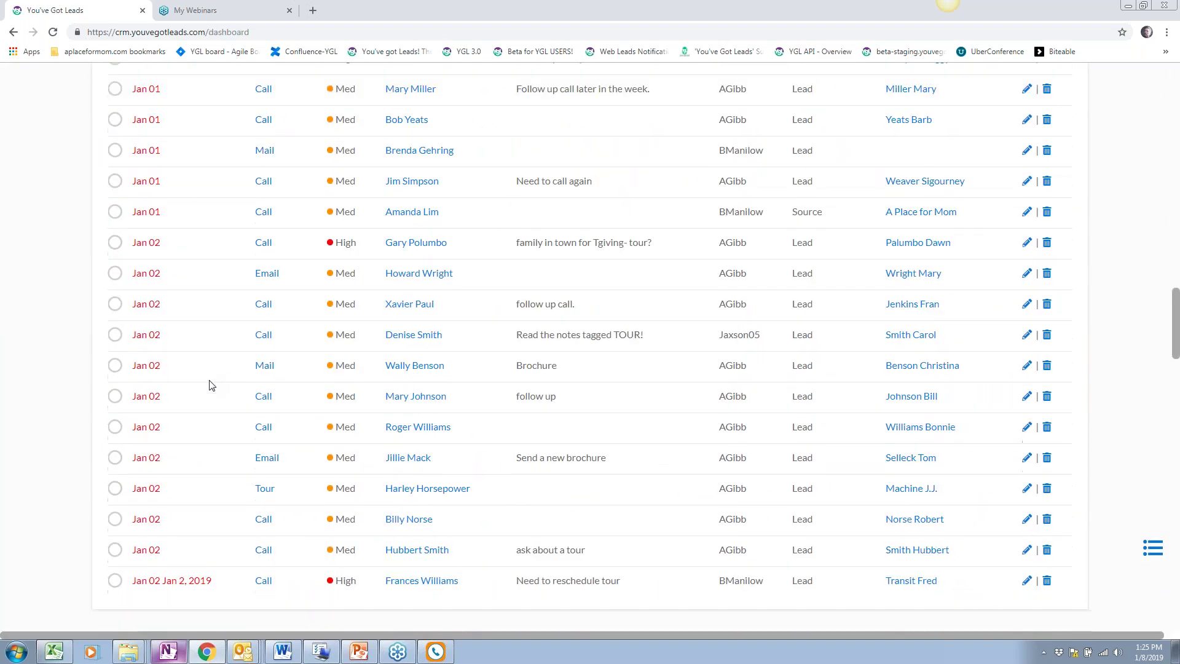
scroll(37, 198, down, 2)
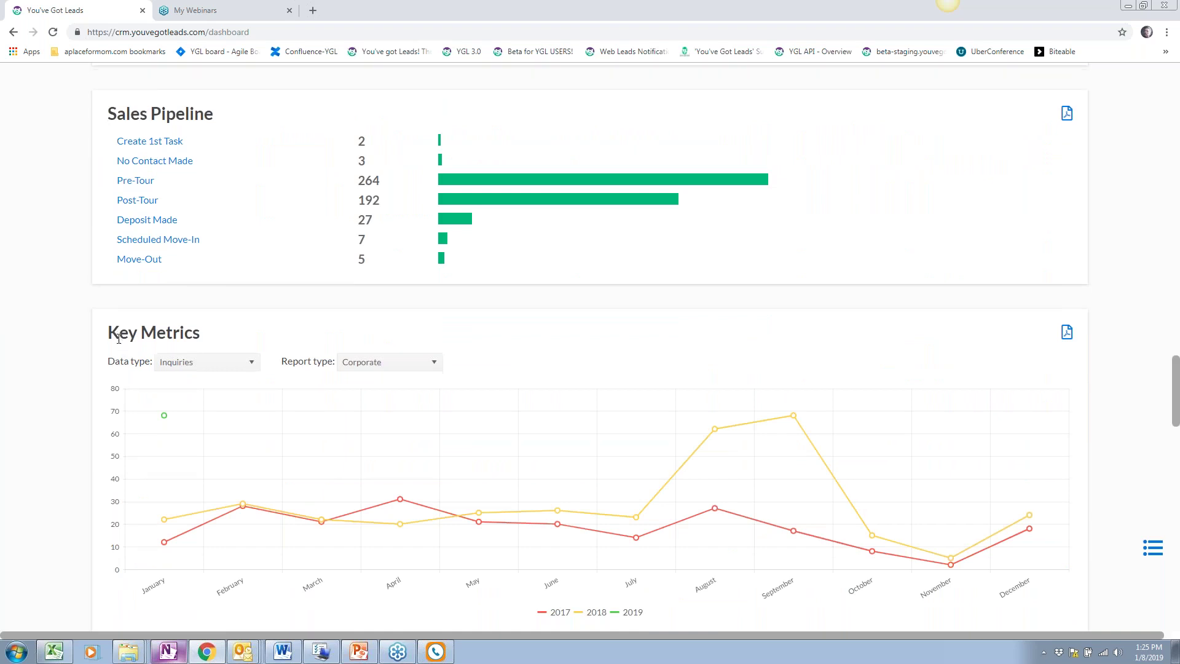
scroll(162, 476, down, 2)
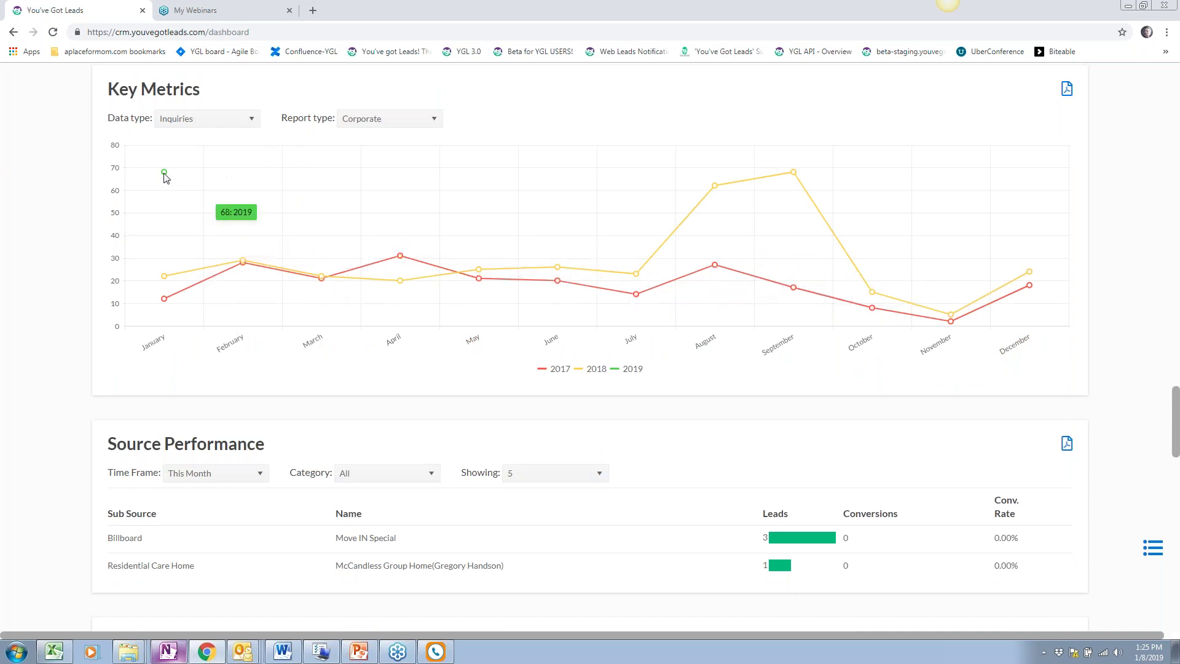
mouse_move(165, 176)
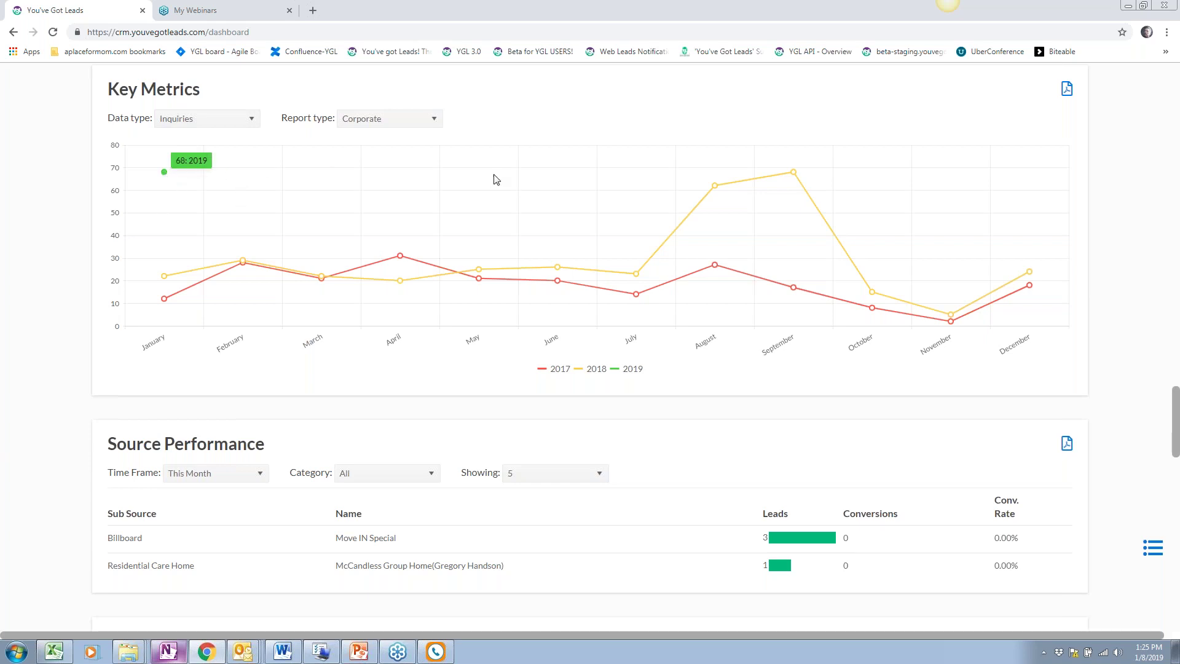
click(430, 119)
click(382, 192)
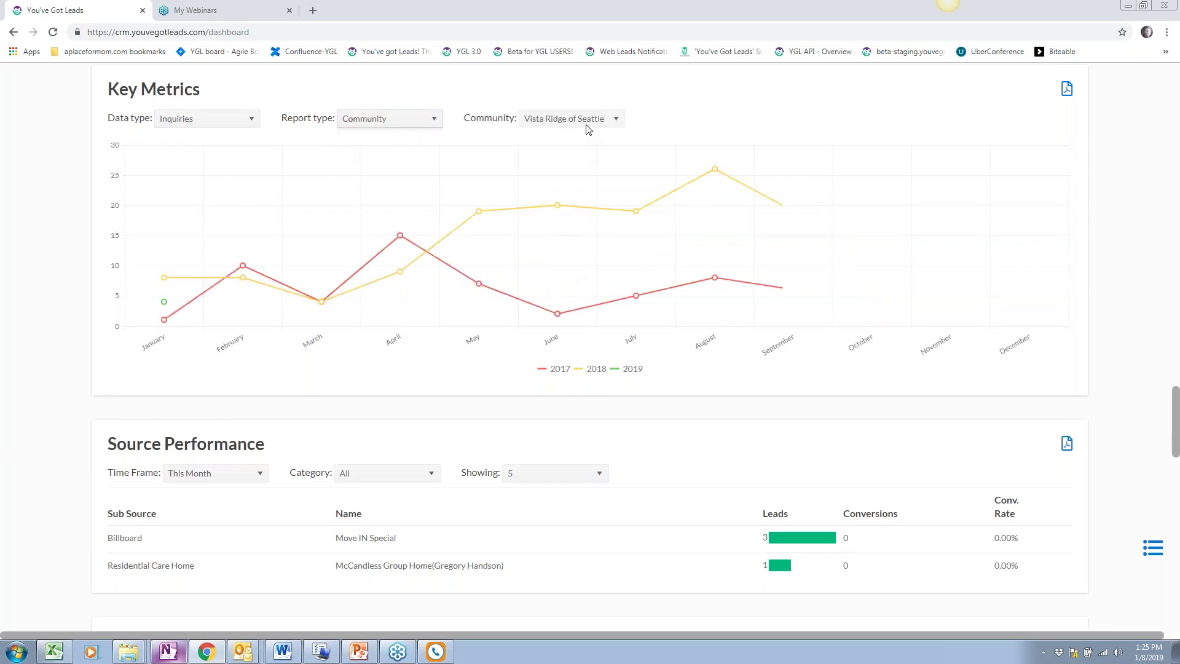
Switch the Key Metrics data type from Inquiries to Tours and review the 2017-2019 monthly chart
mouse_move(166, 308)
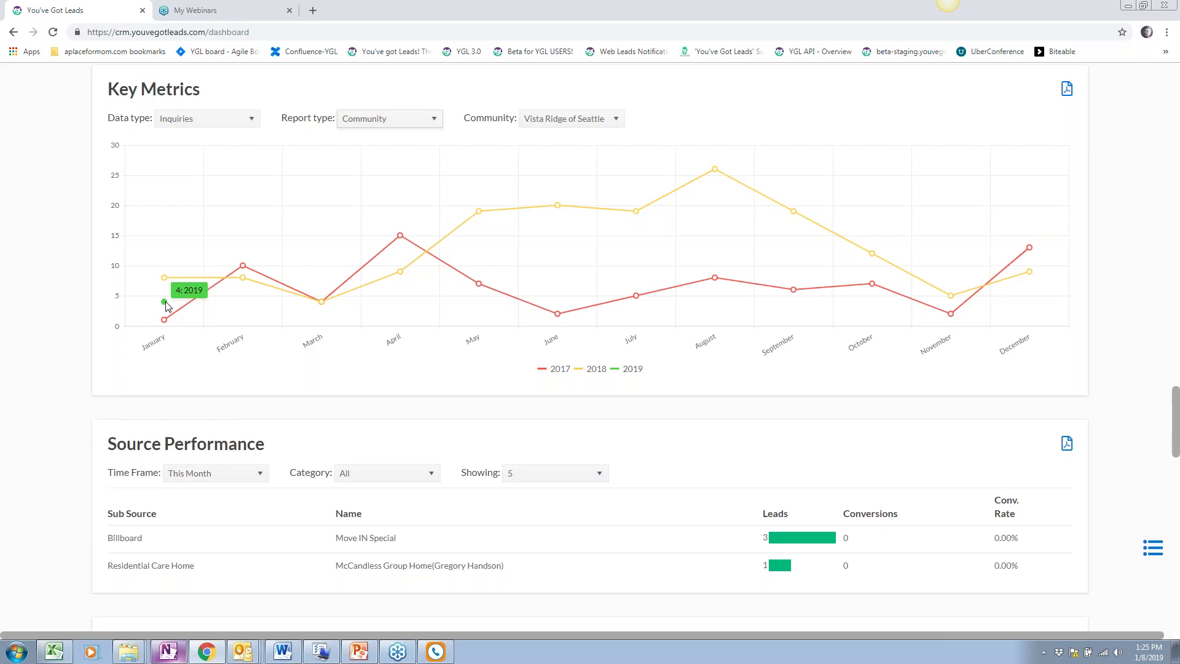
scroll(286, 310, down, 1)
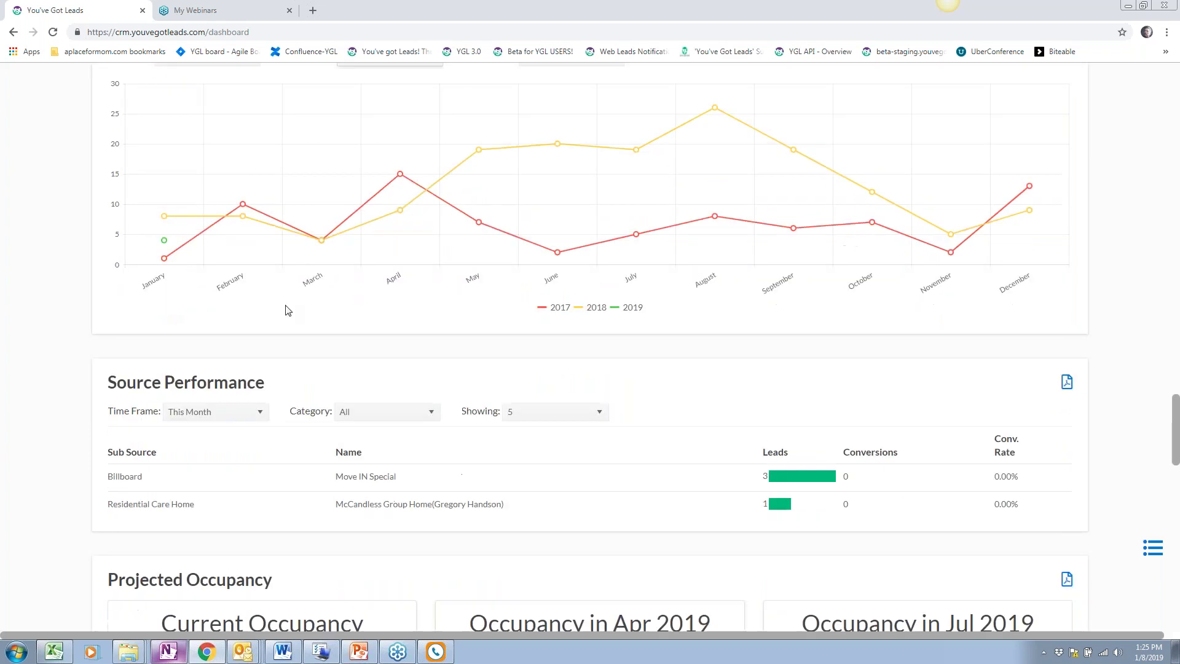
scroll(286, 310, up, 2)
click(223, 180)
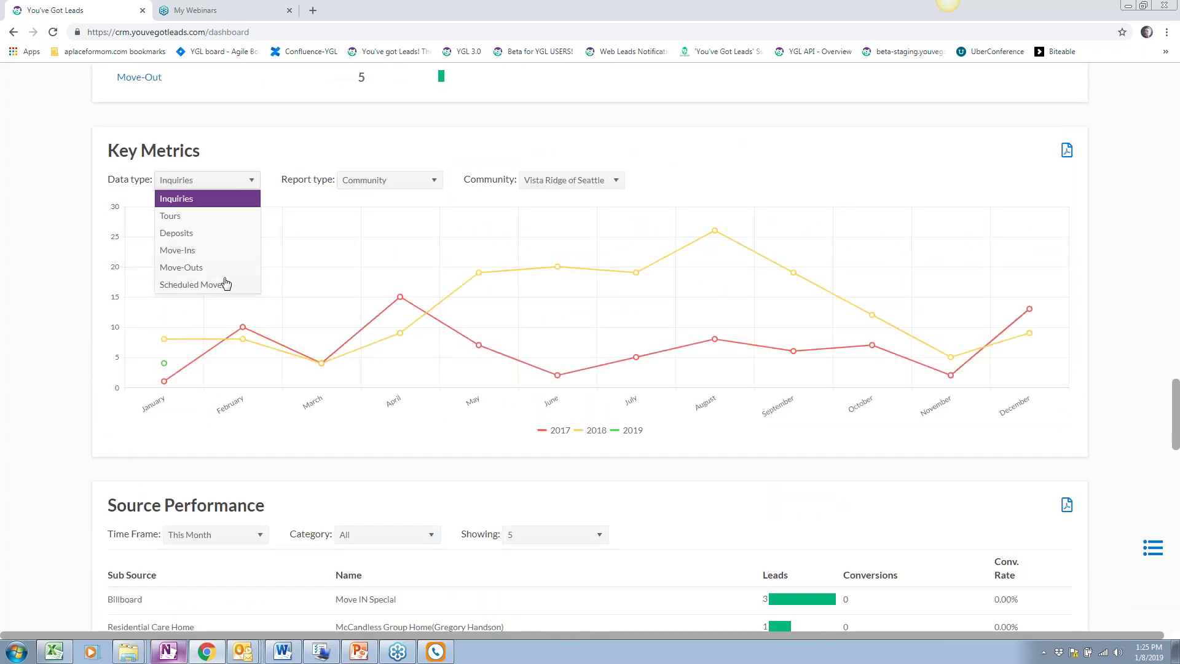
click(205, 217)
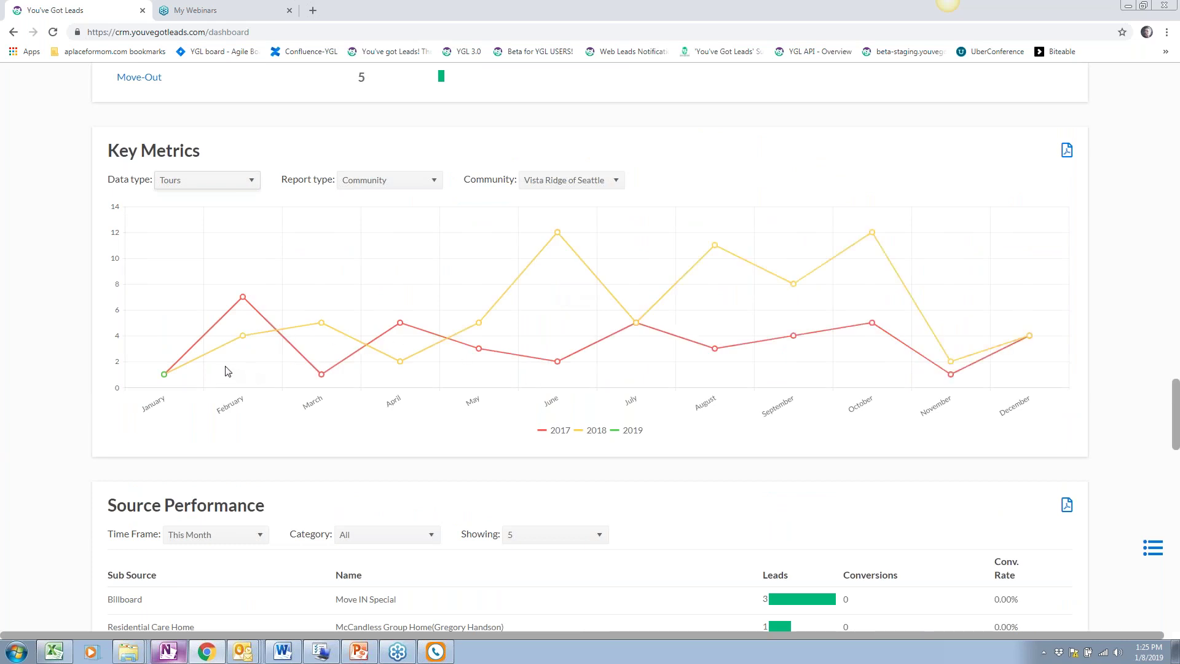
mouse_move(332, 336)
mouse_move(166, 381)
scroll(165, 381, down, 1)
mouse_move(165, 317)
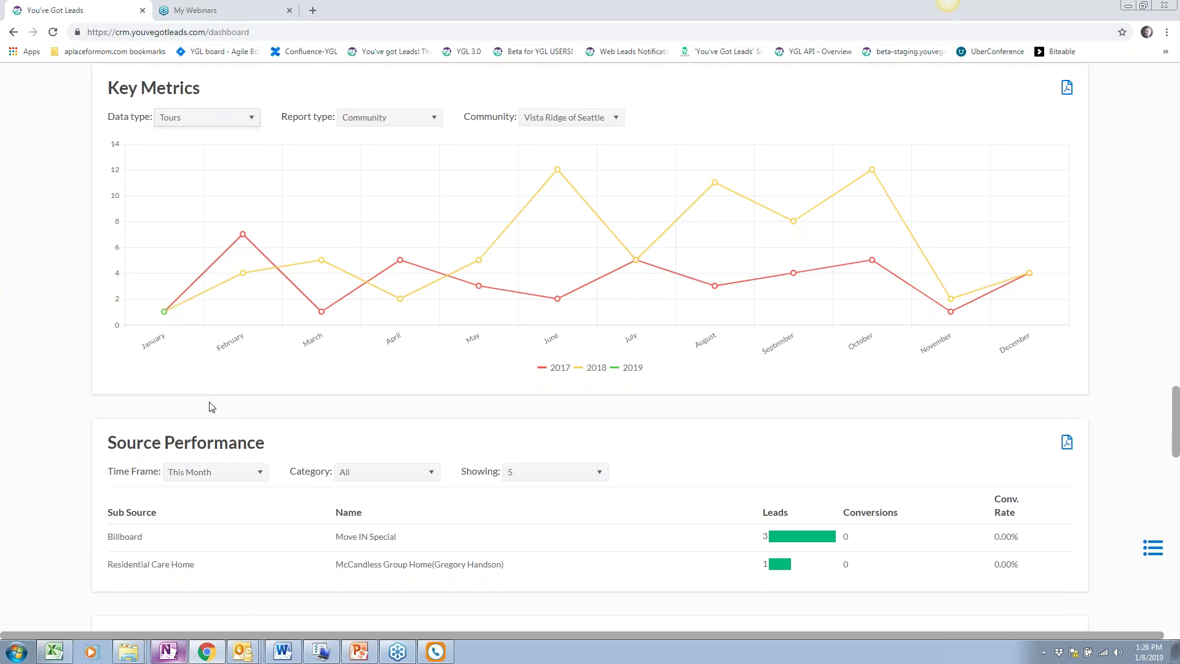
scroll(211, 406, down, 4)
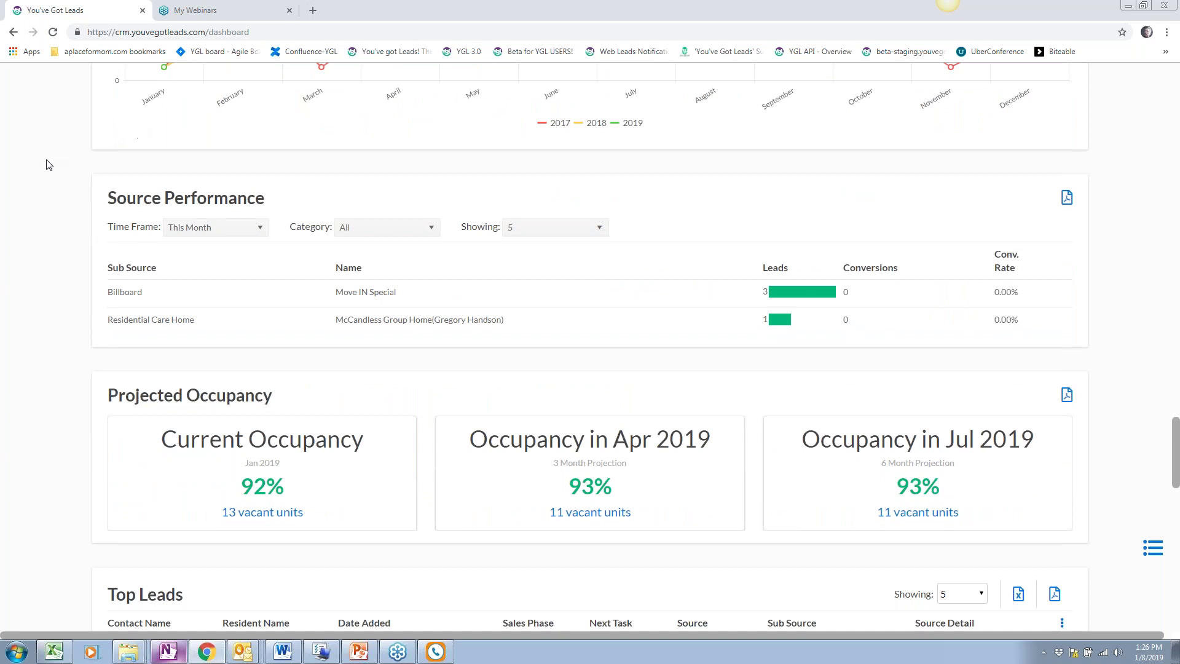
Filter Source Performance to Time Frame This Year and Category Professional
click(243, 227)
click(224, 280)
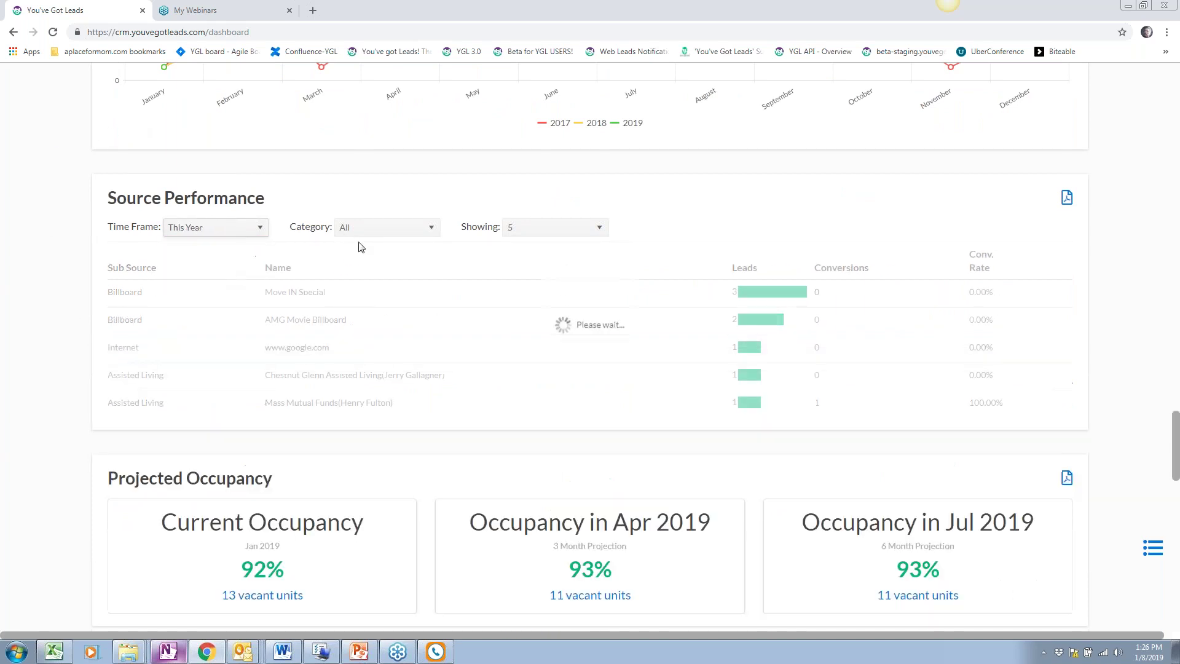
click(369, 229)
click(407, 349)
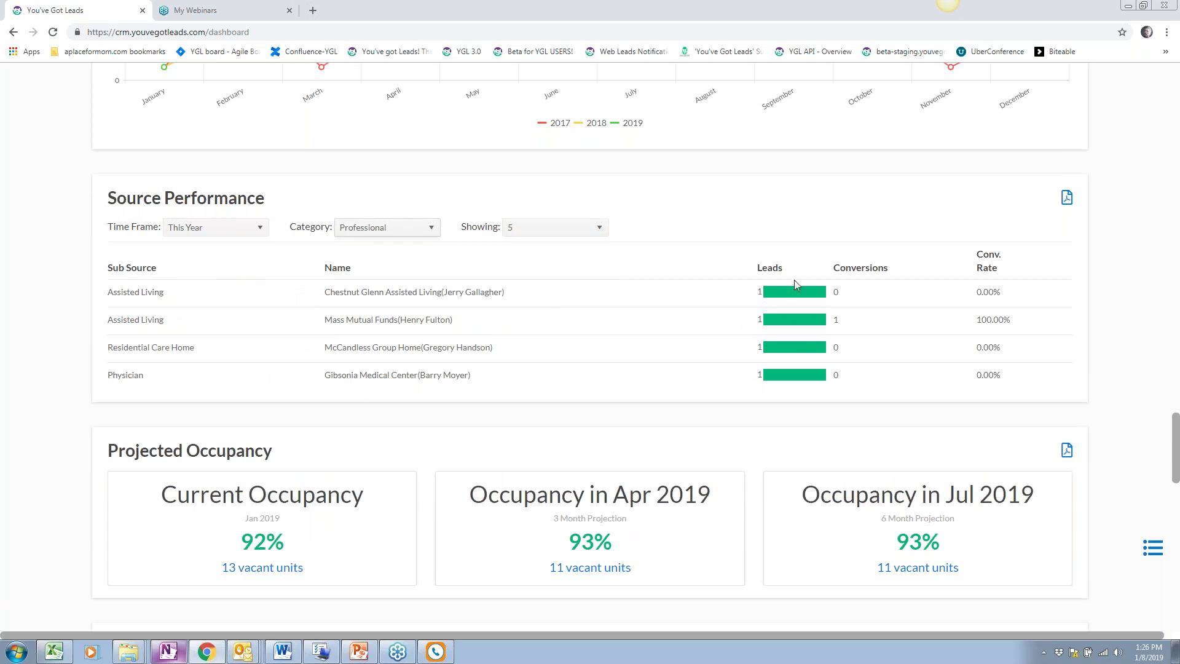
Scroll down the dashboard to the Top Leads panel
scroll(423, 394, down, 2)
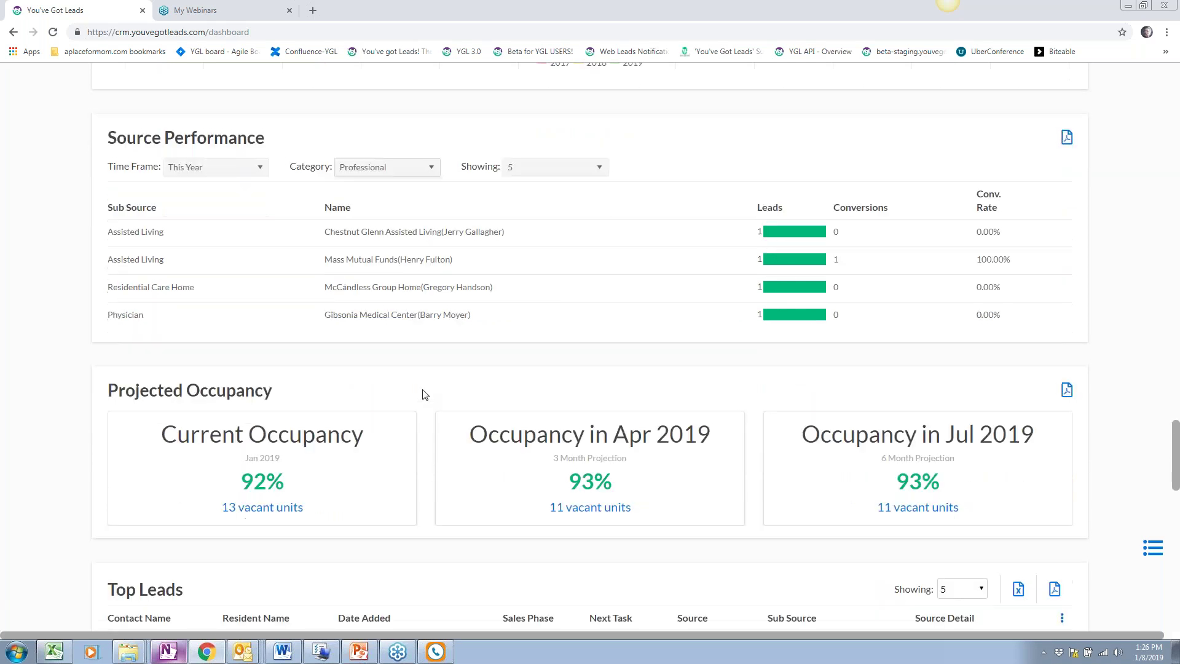
scroll(423, 394, down, 3)
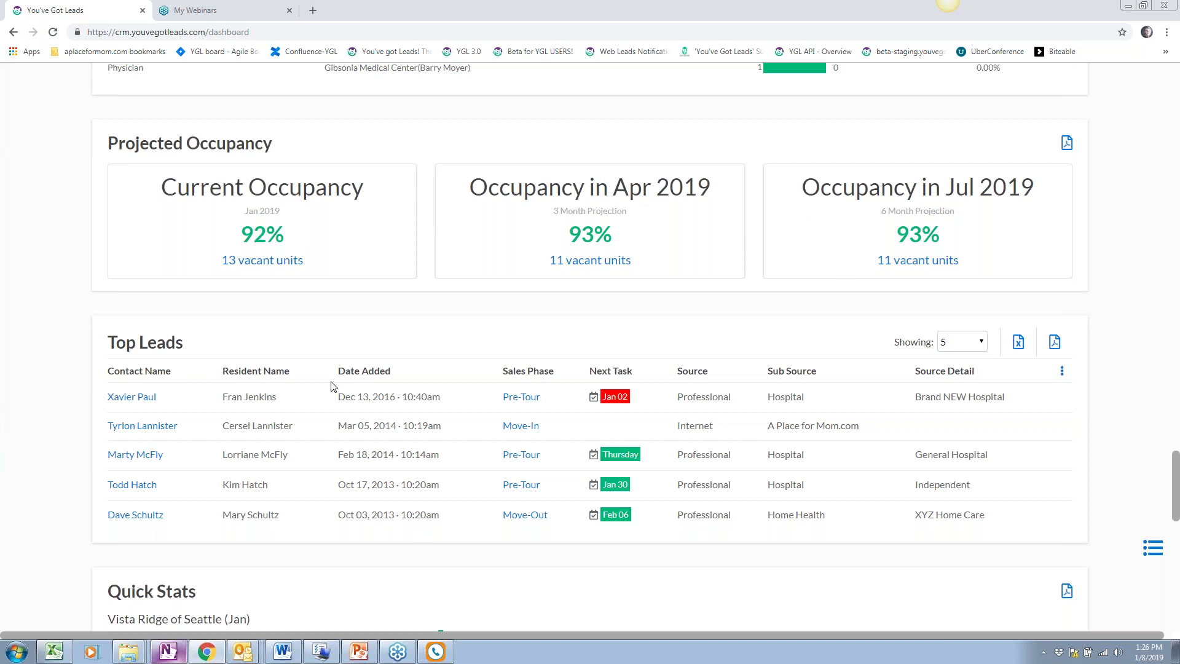
scroll(333, 386, down, 2)
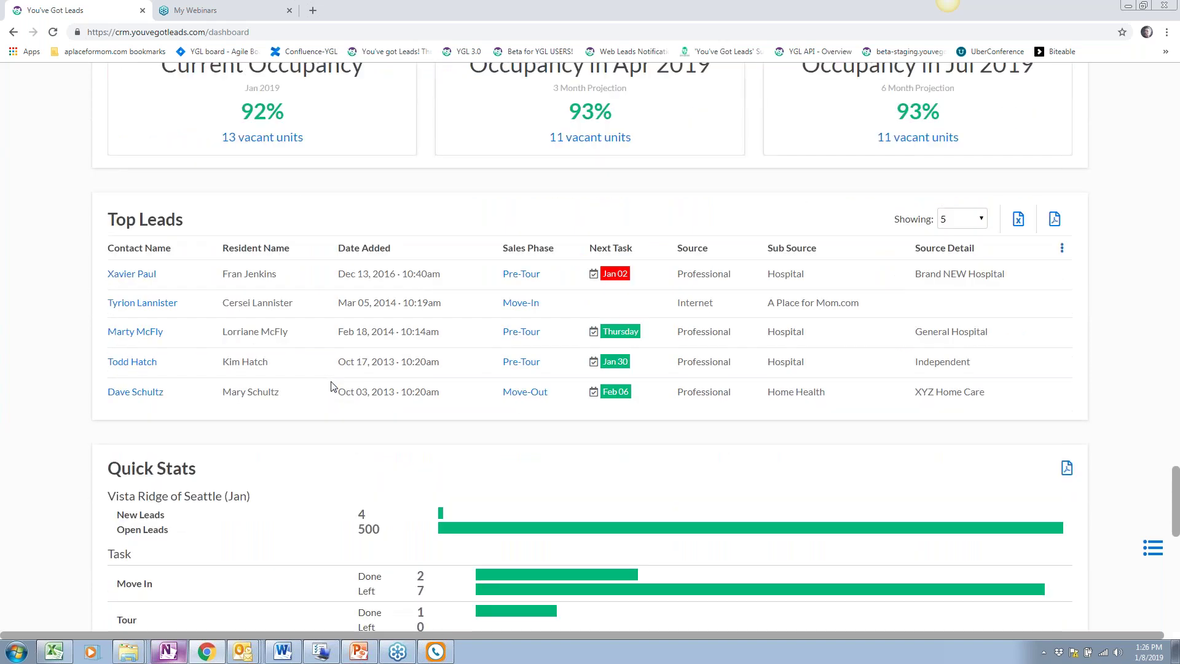
scroll(333, 386, down, 2)
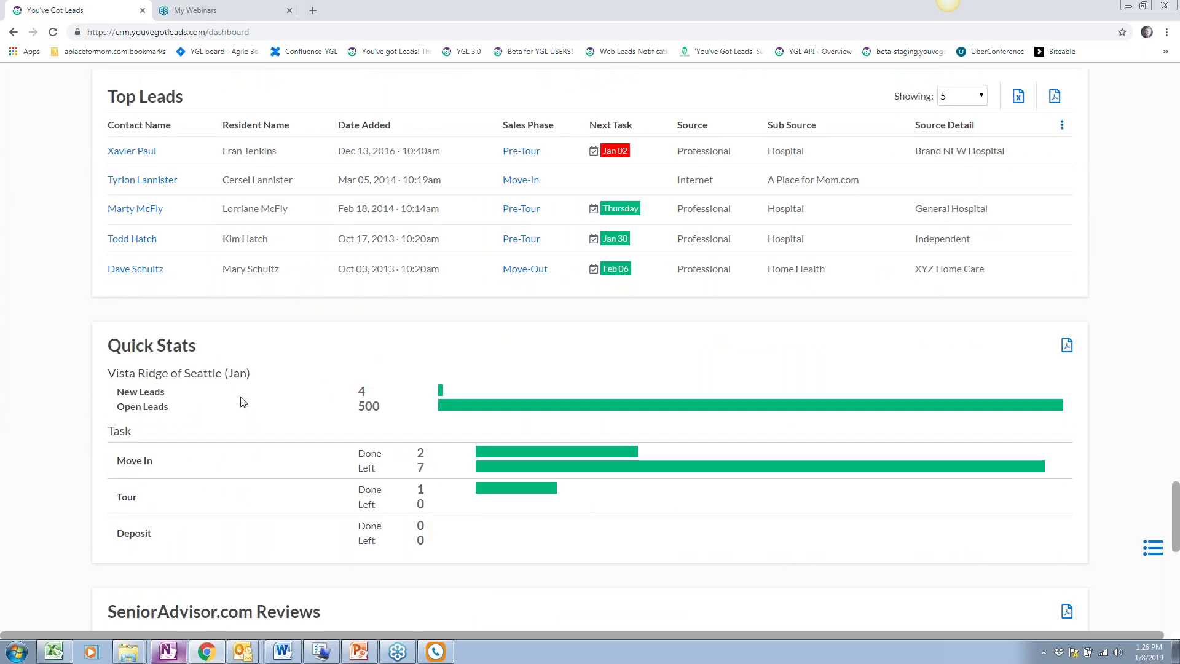
scroll(243, 401, up, 1)
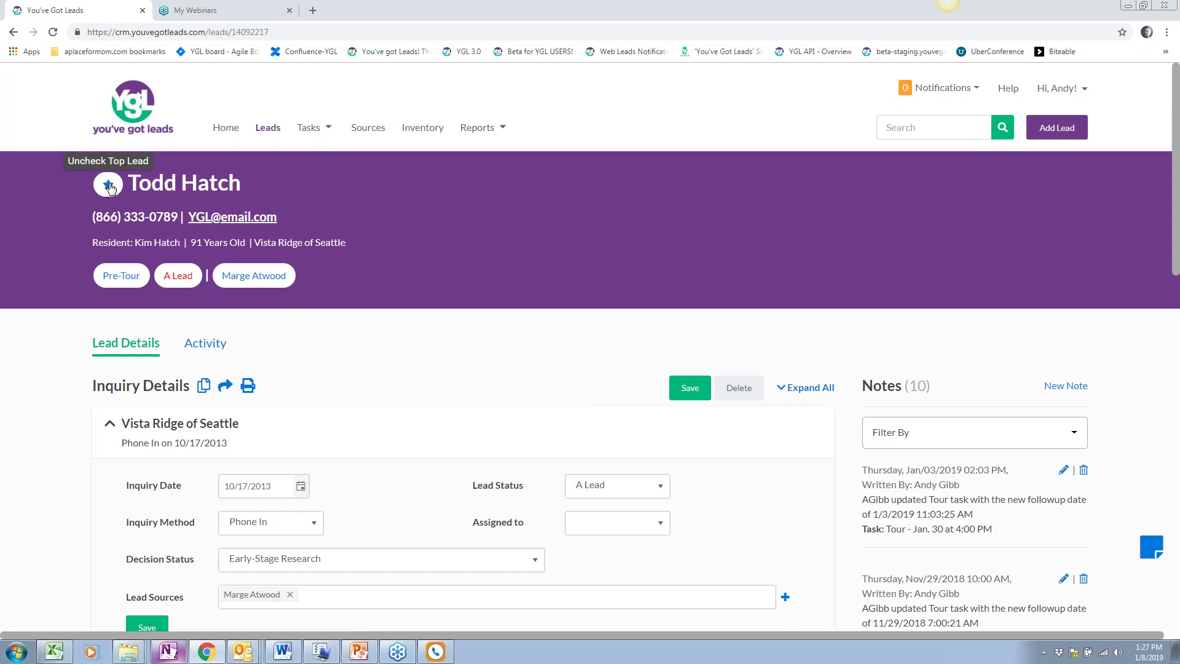
Return to the dashboard via Home and scroll to review Projected Occupancy (92% now, 93% April and July)
click(228, 130)
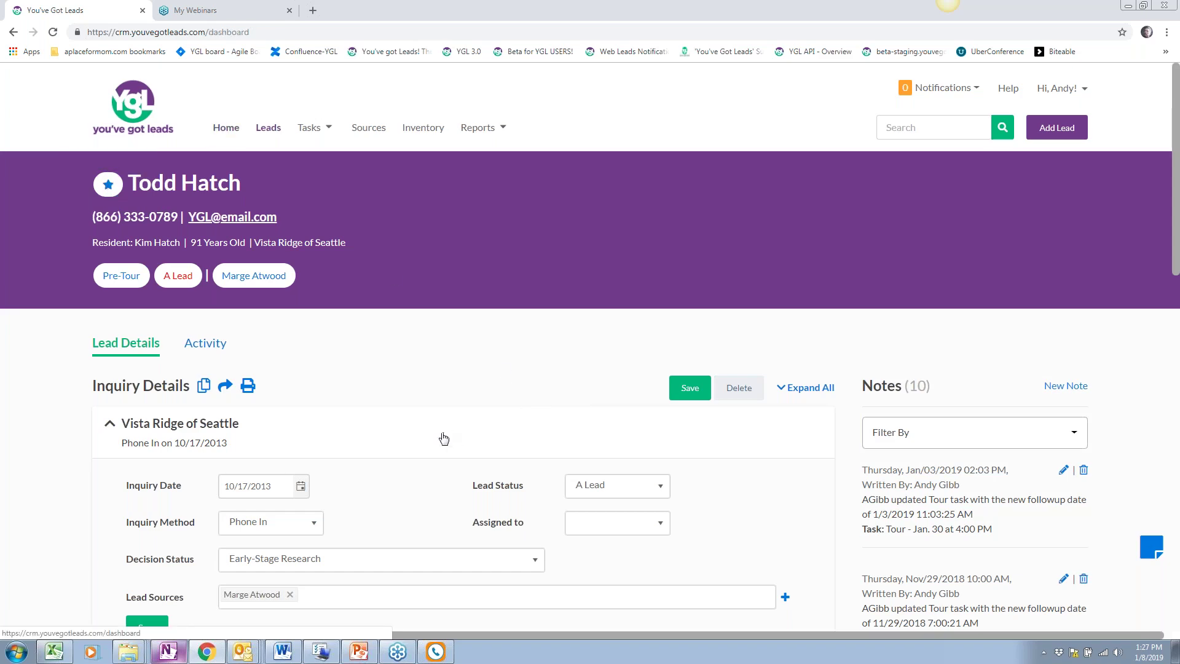
scroll(816, 509, down, 20)
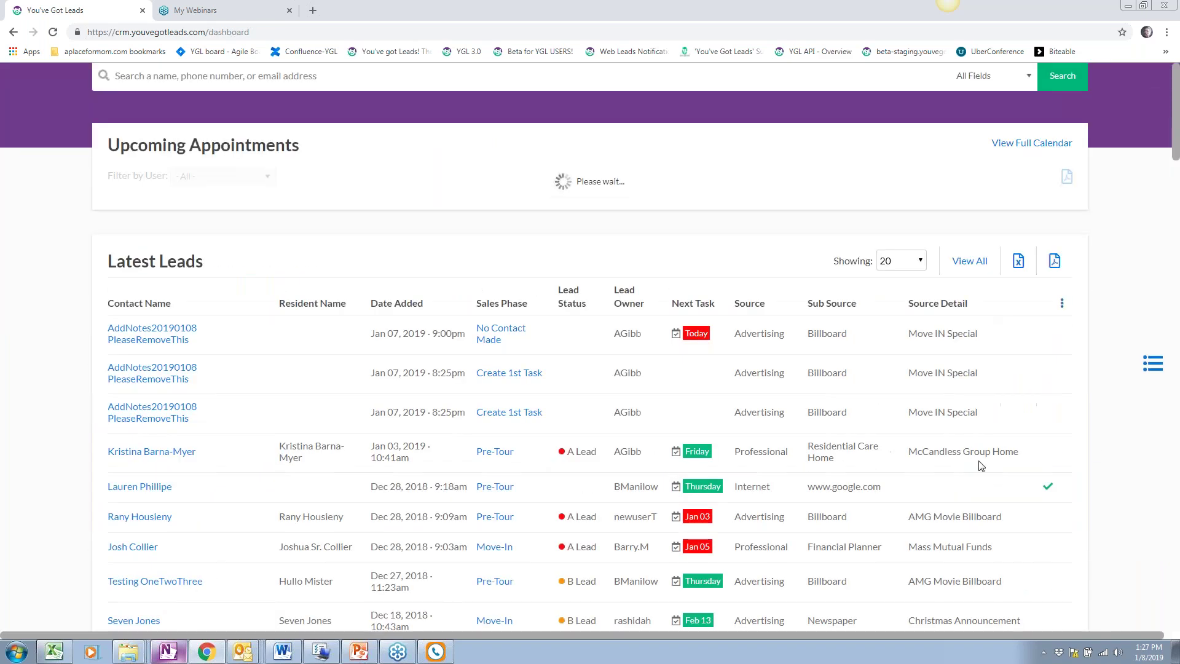
scroll(367, 514, up, 6)
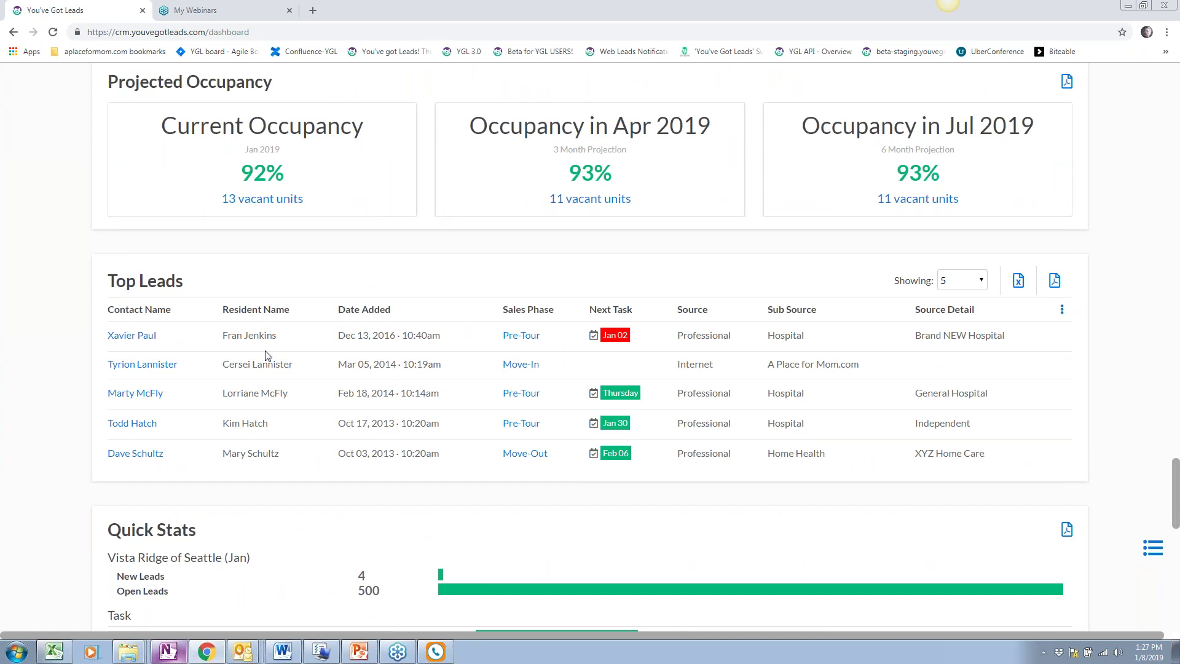
Move Latest Leads to the top, Task Snapshot above Appointments, hide Senior Advisor, and apply
click(1150, 544)
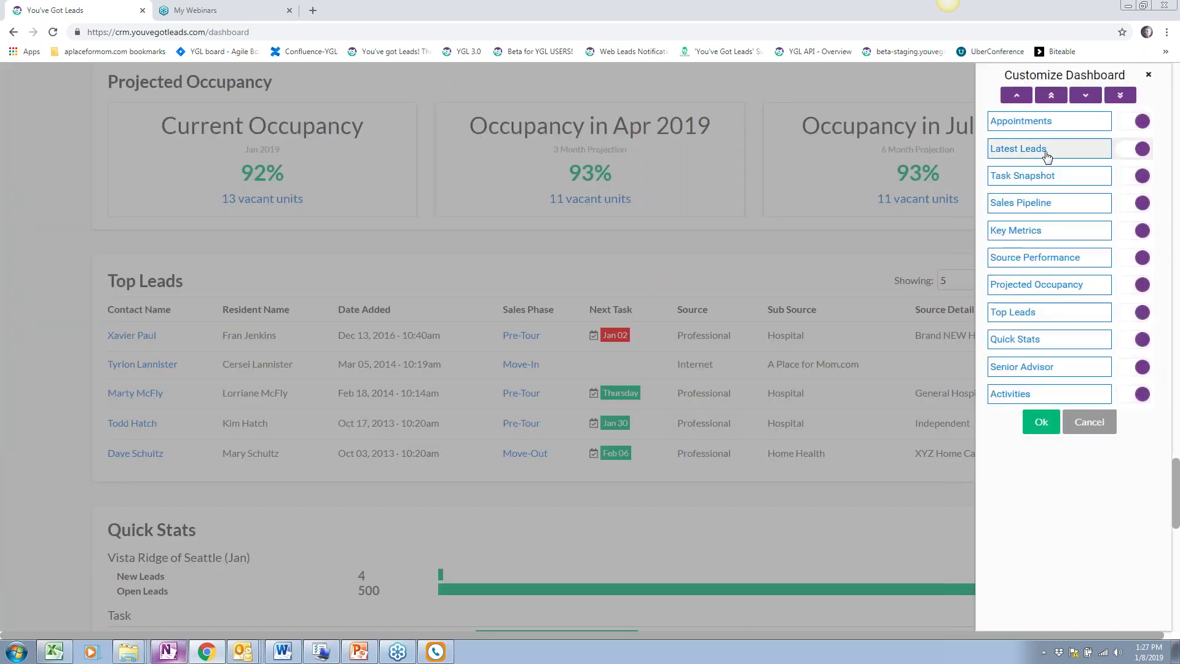
drag(1050, 157, 1046, 120)
click(1052, 177)
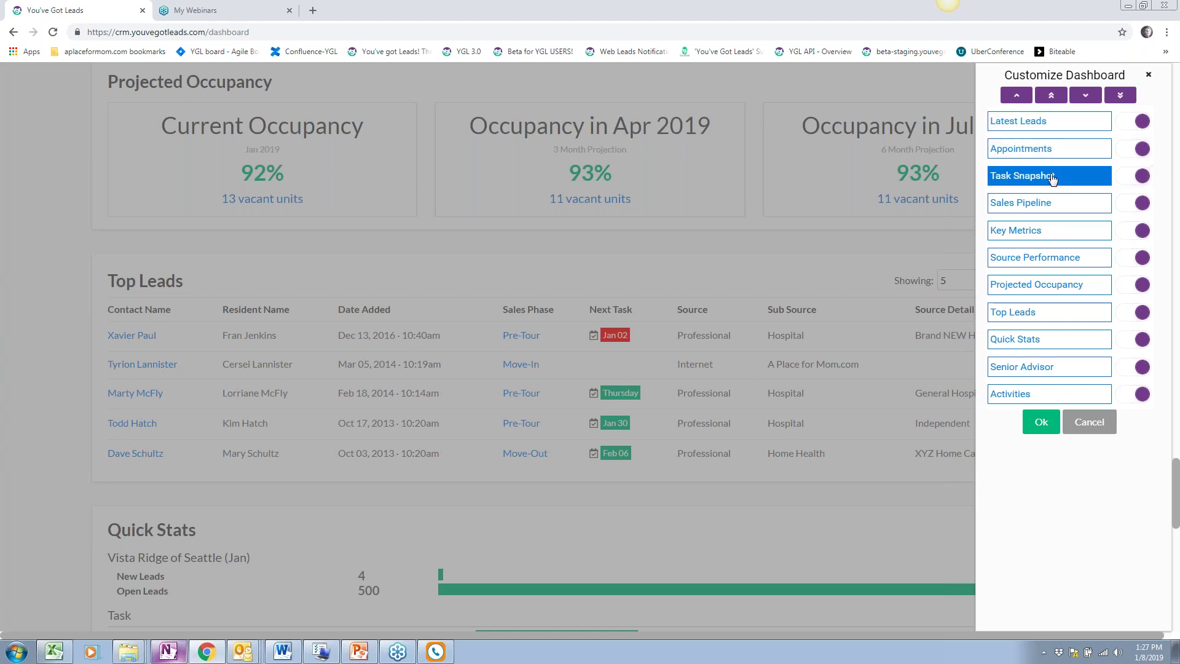
click(1016, 96)
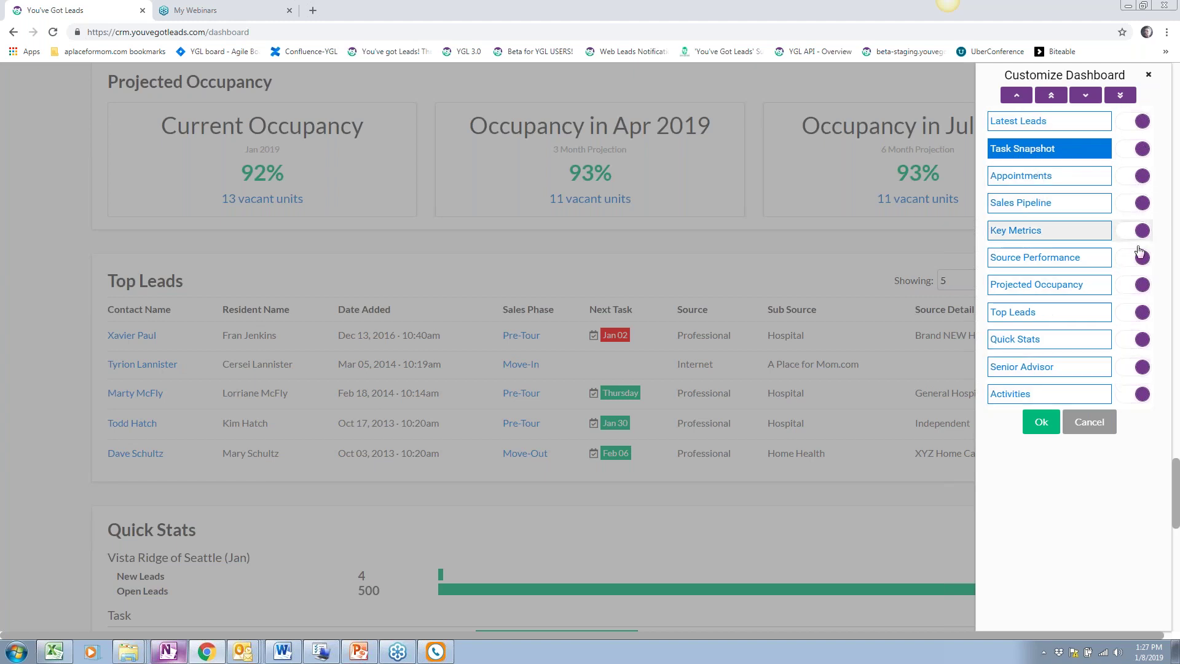
click(1137, 367)
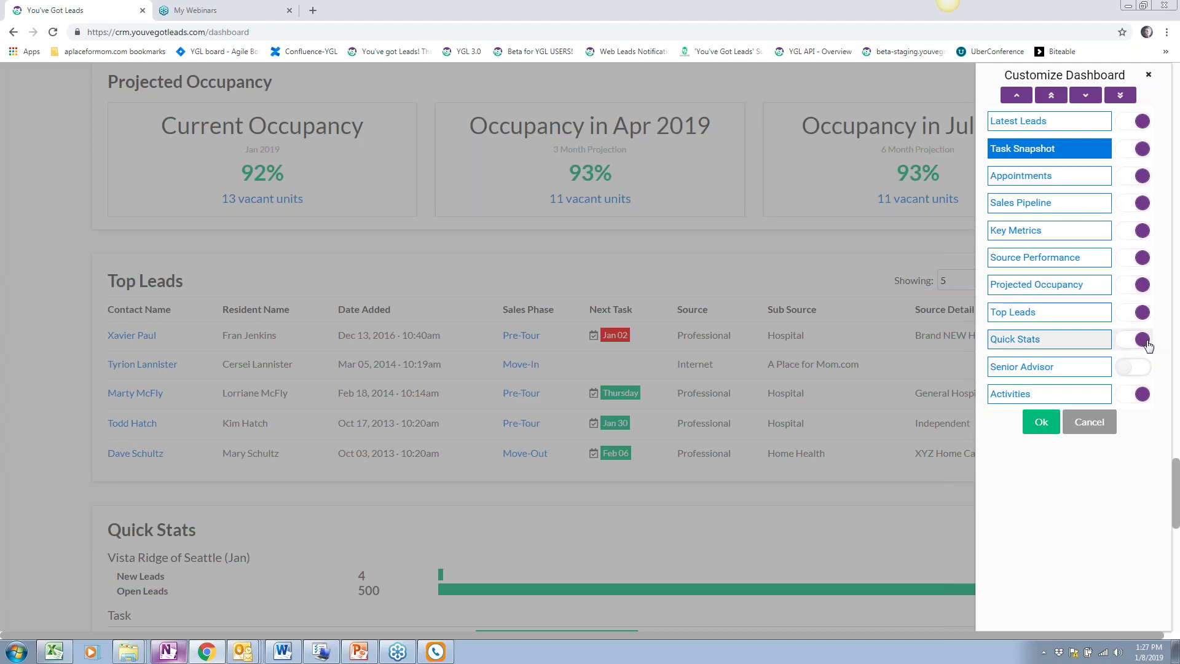
click(1041, 422)
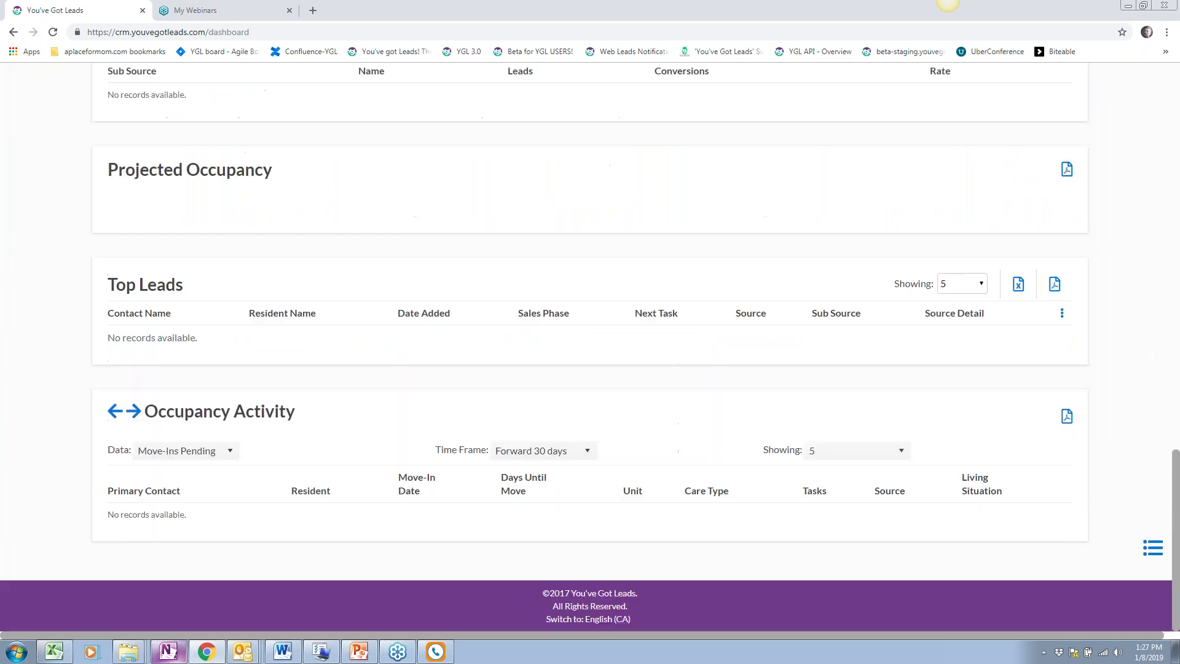
scroll(528, 402, up, 20)
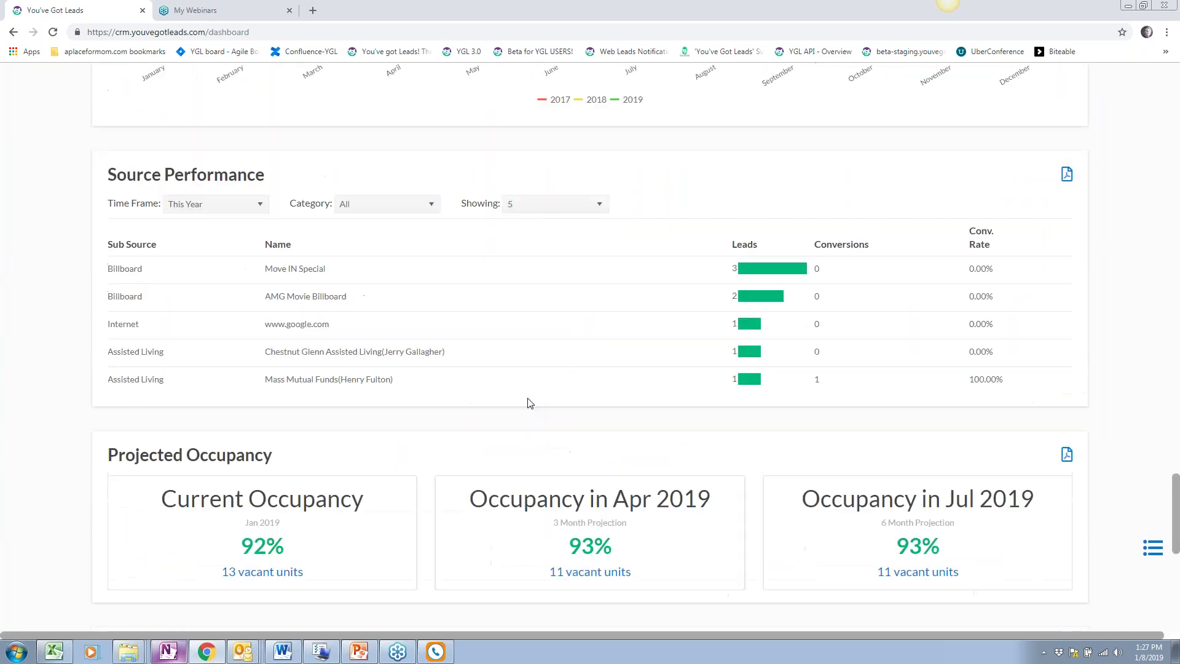
scroll(530, 402, up, 20)
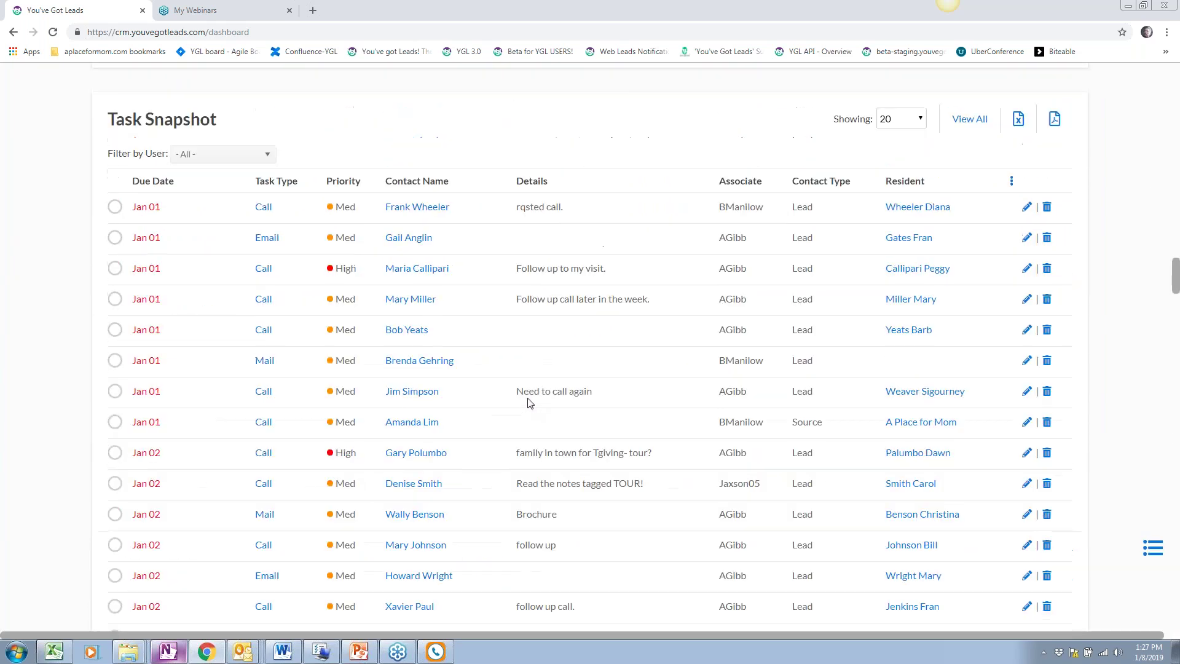
scroll(530, 403, up, 5)
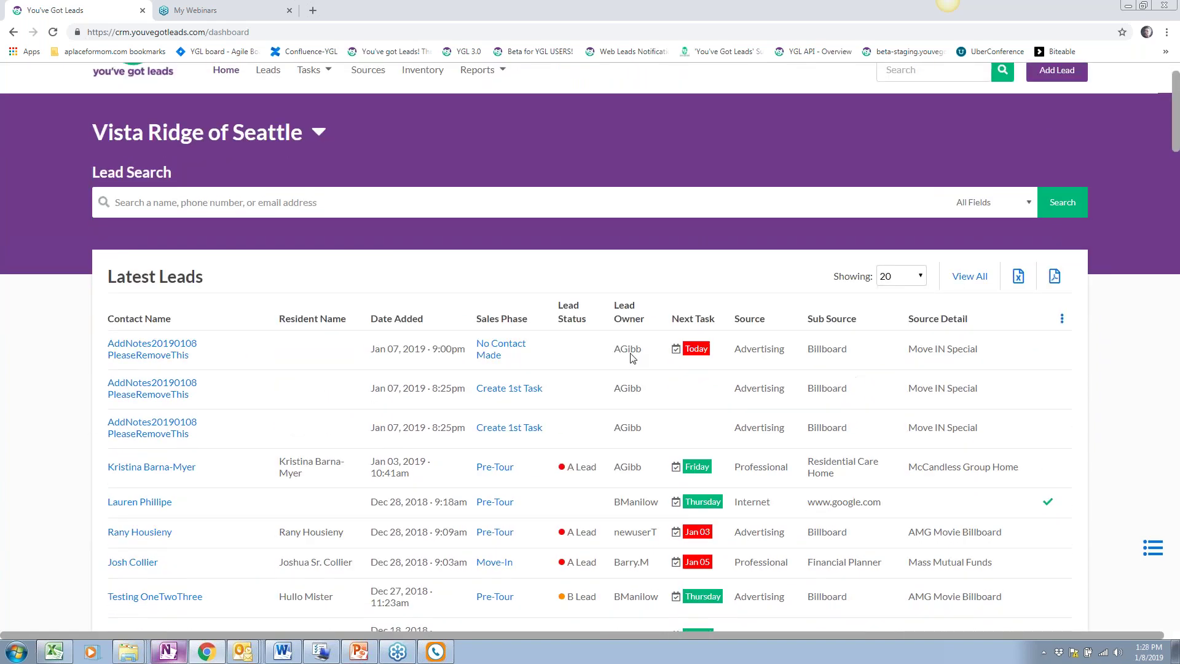
scroll(676, 332, up, 1)
click(482, 130)
click(459, 134)
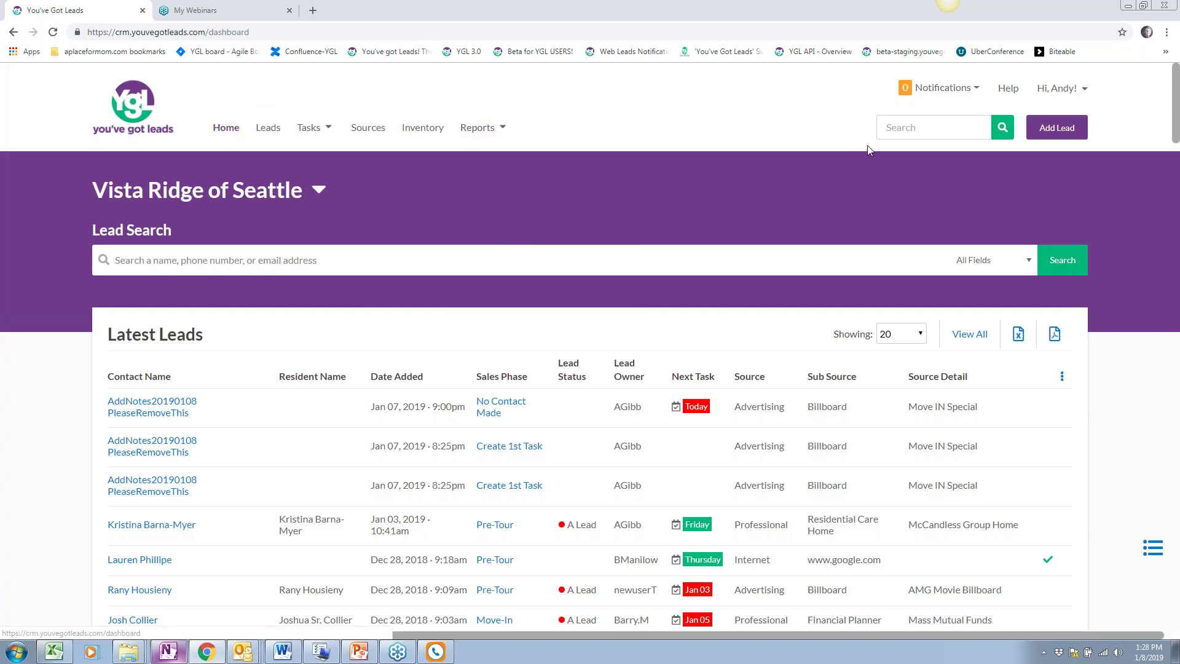
Start a new lead for Vista Ridge of Seattle and look over the blank Create a new Lead form
click(1066, 127)
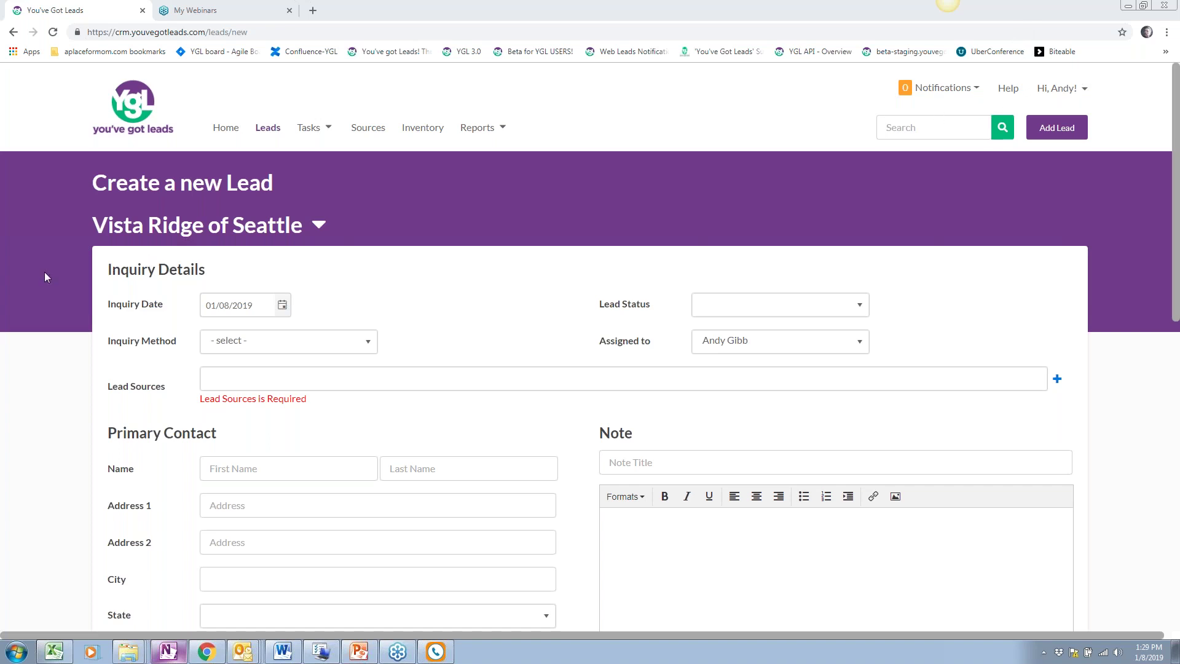
click(65, 396)
scroll(64, 400, down, 1)
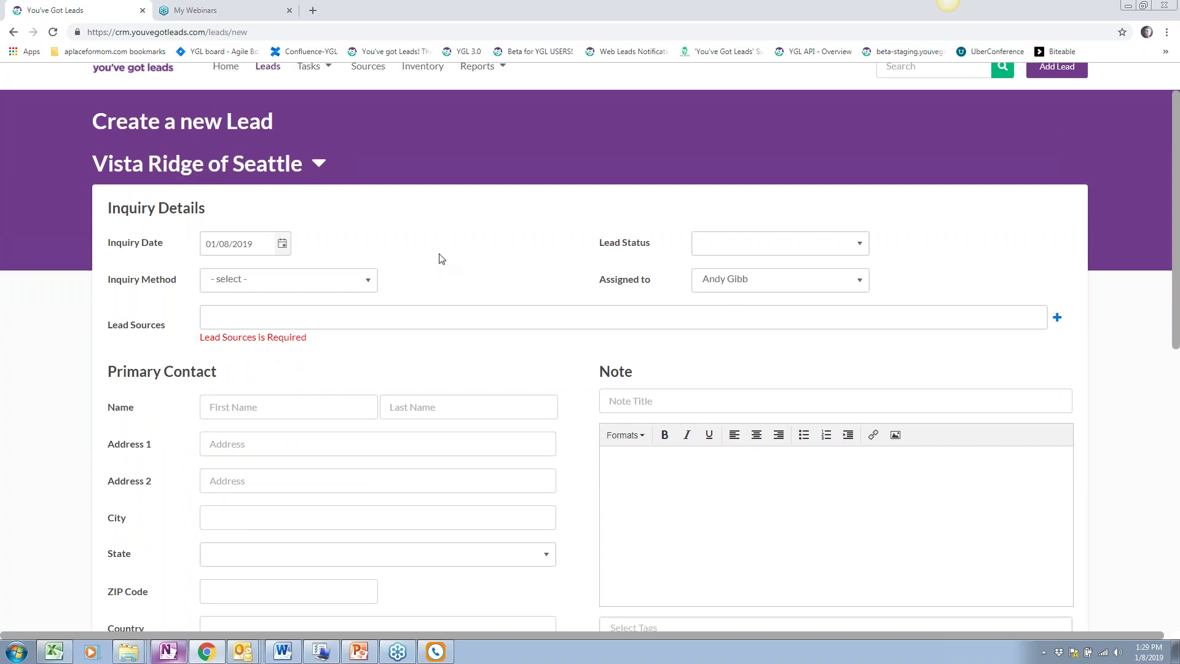
scroll(102, 123, down, 1)
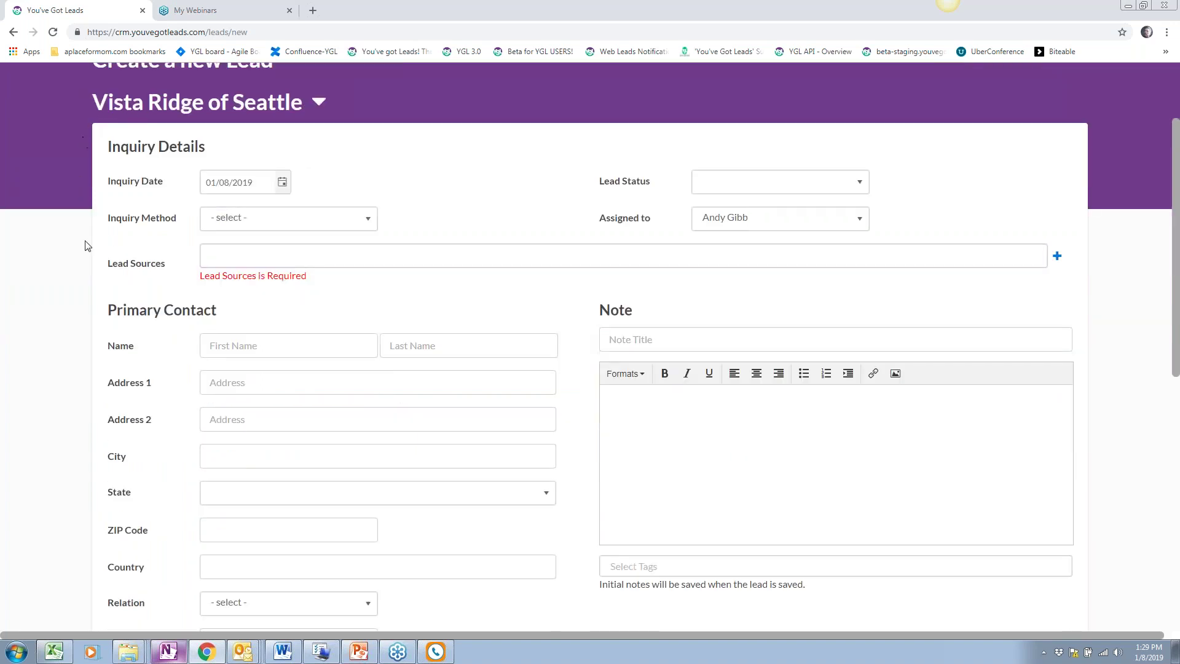
scroll(72, 413, down, 5)
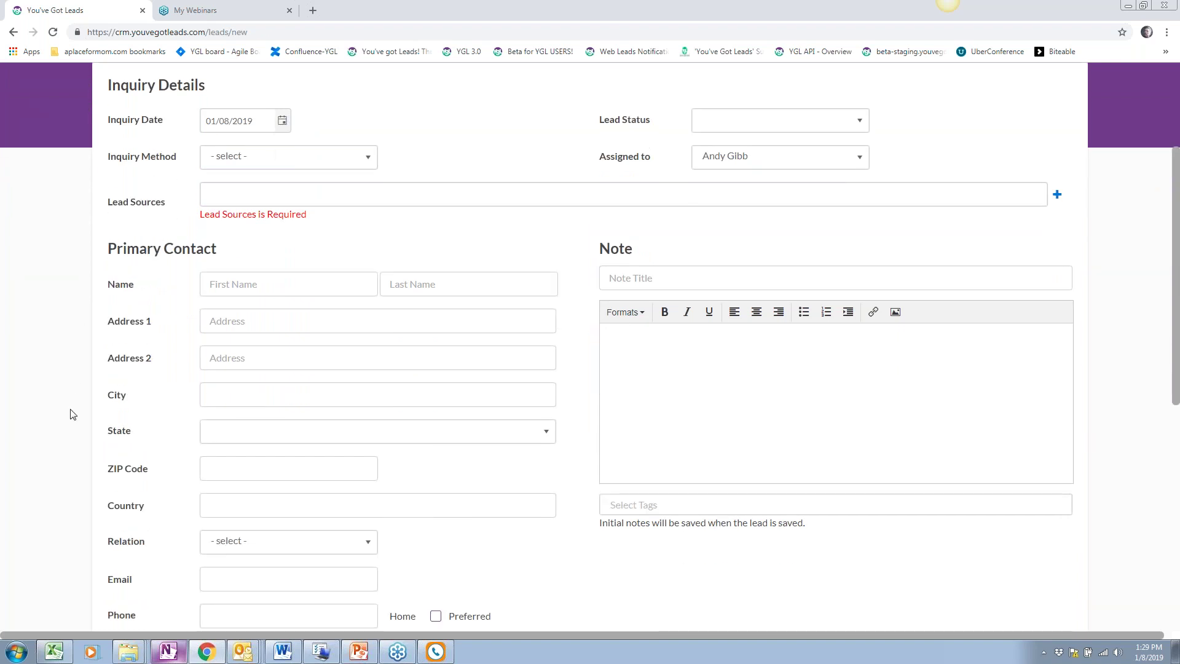
scroll(72, 414, down, 4)
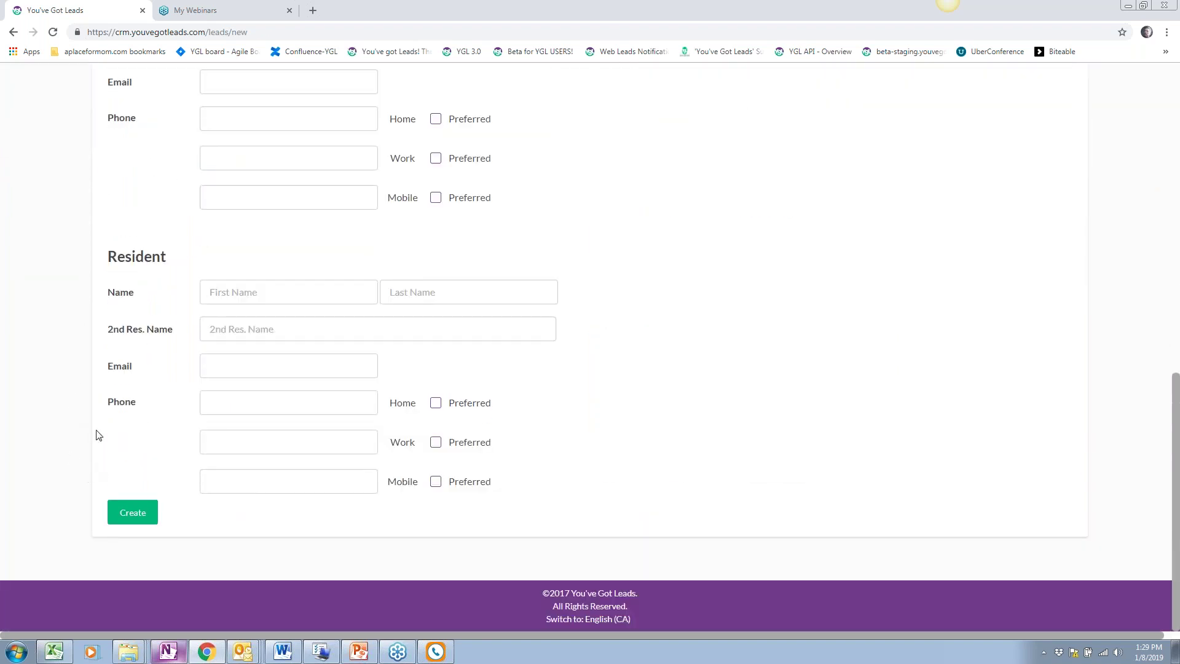
scroll(99, 435, up, 10)
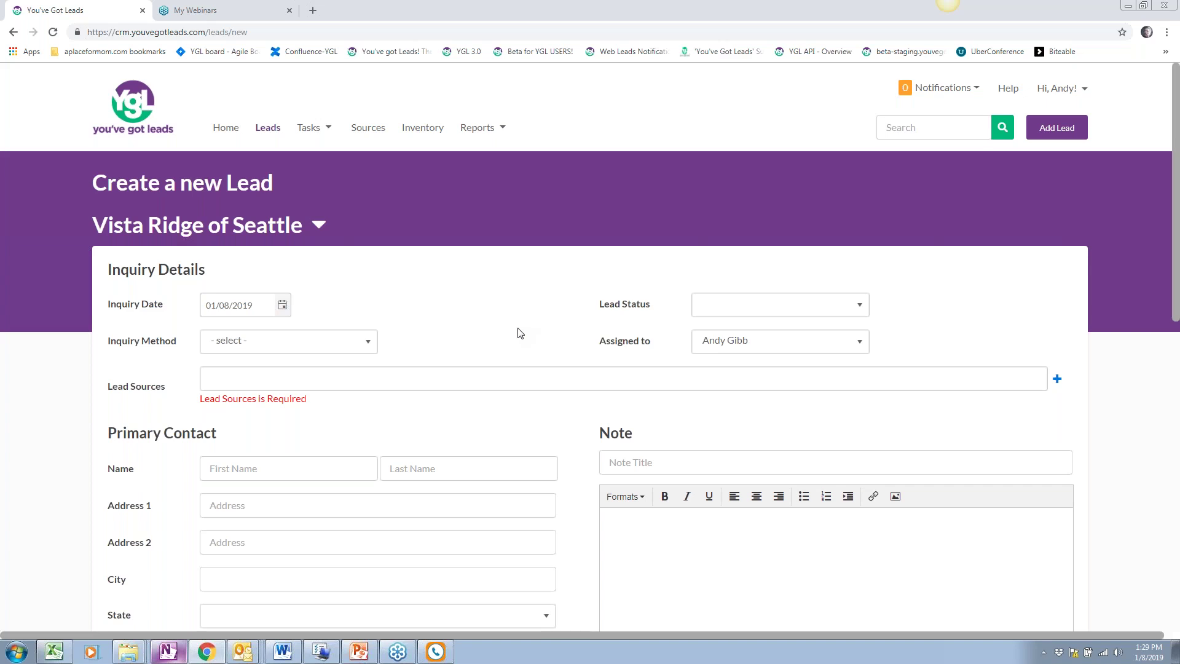
Keep the inquiry date at 01/08/2019 and set Lead Status to A Lead
scroll(147, 225, down, 1)
scroll(281, 312, up, 1)
click(282, 310)
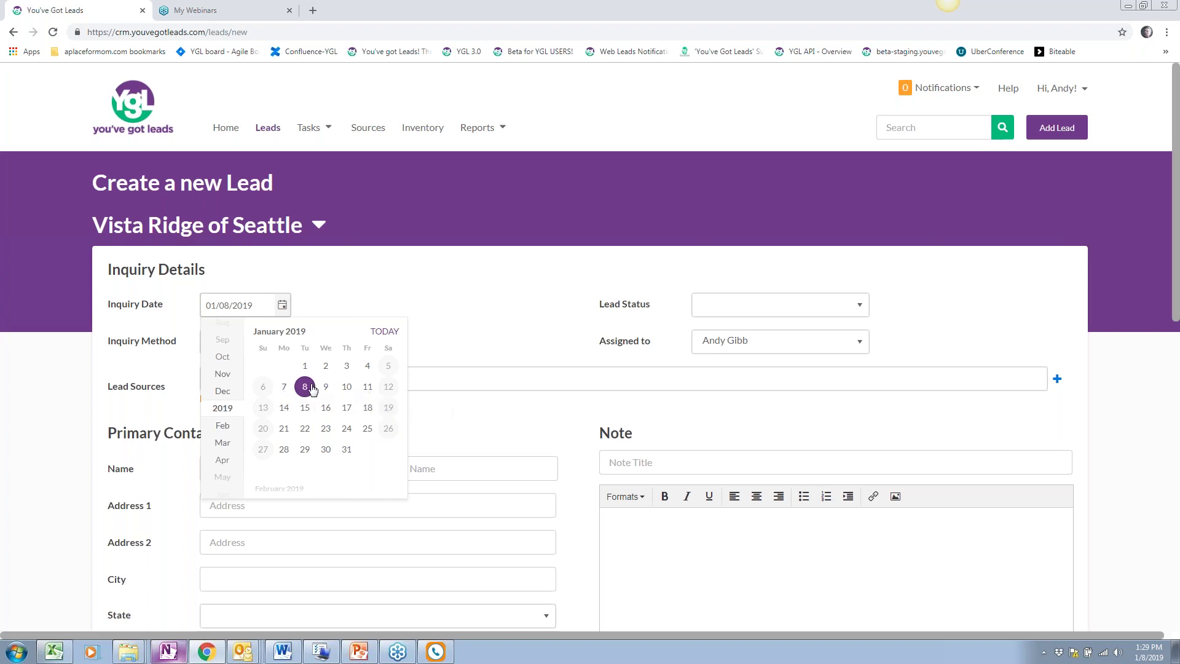
click(397, 302)
click(730, 311)
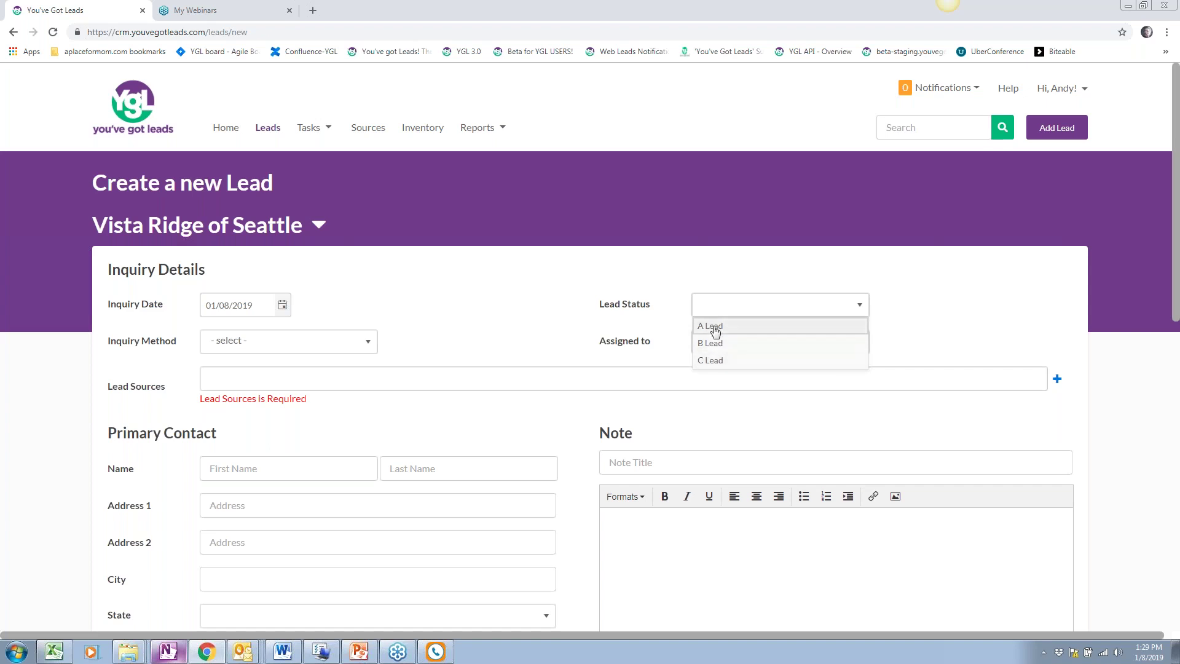
click(711, 326)
Set the lead's Inquiry Method to Email
scroll(492, 300, down, 2)
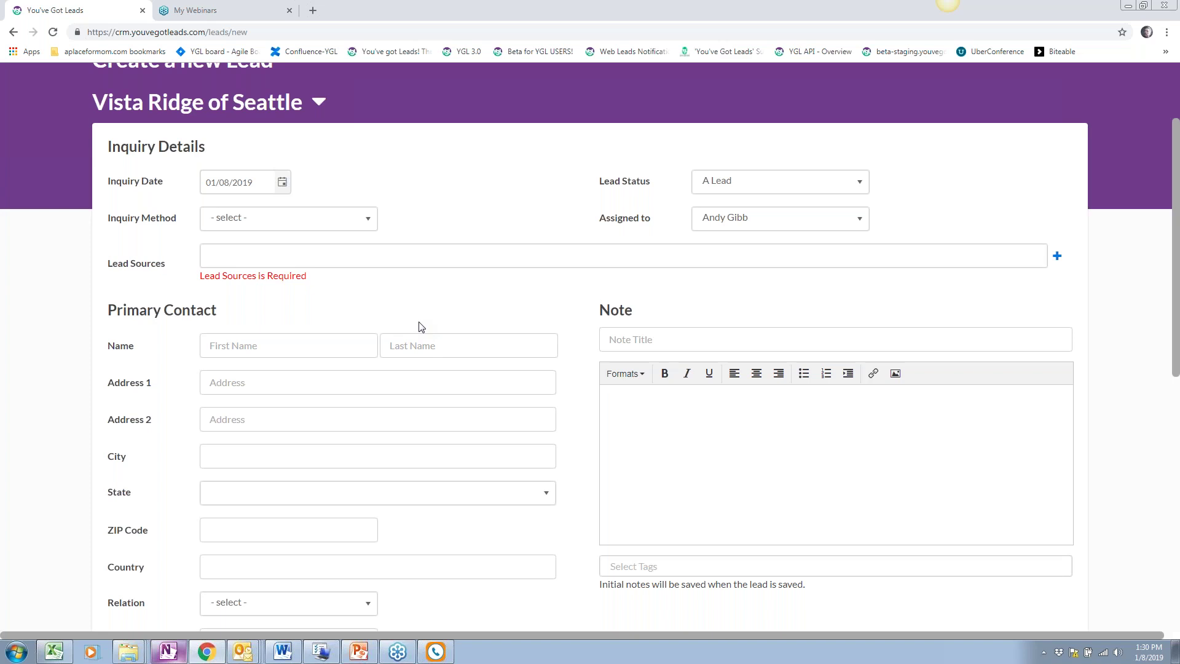
scroll(263, 289, up, 1)
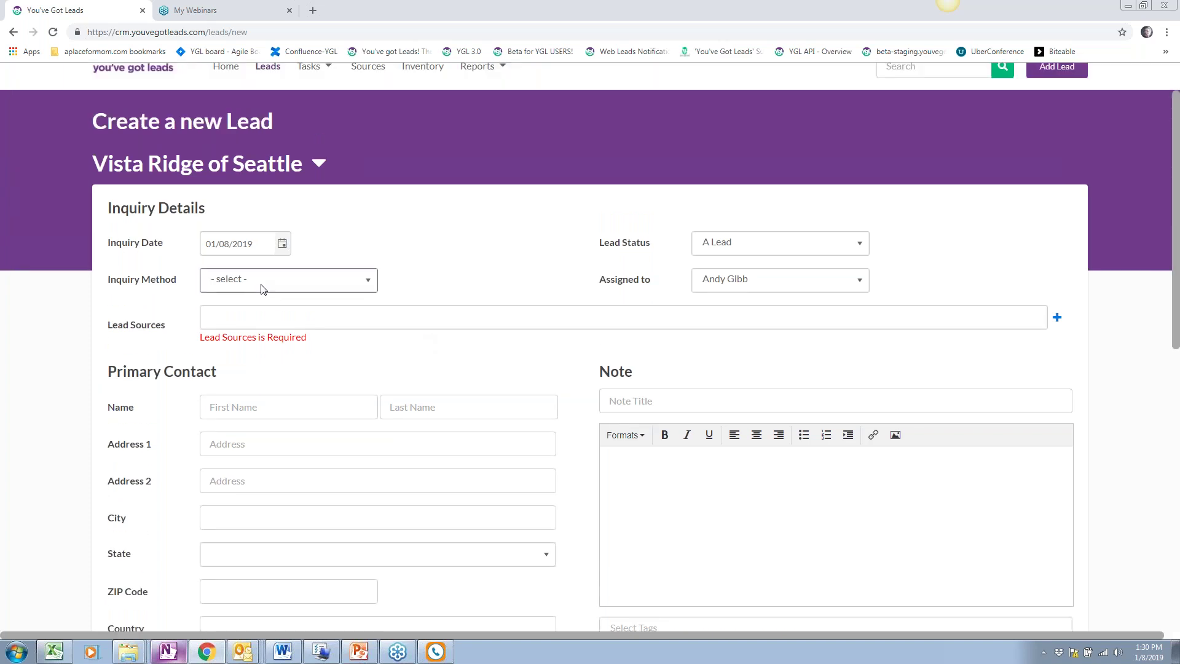
click(349, 287)
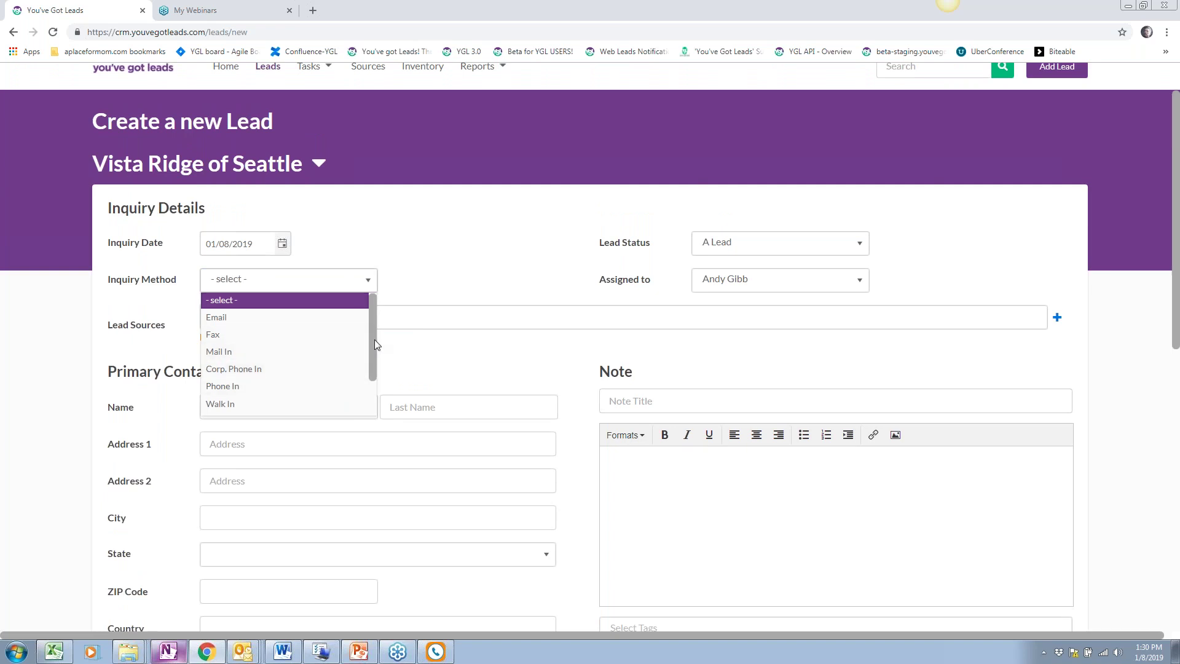
drag(374, 339, 374, 346)
click(264, 314)
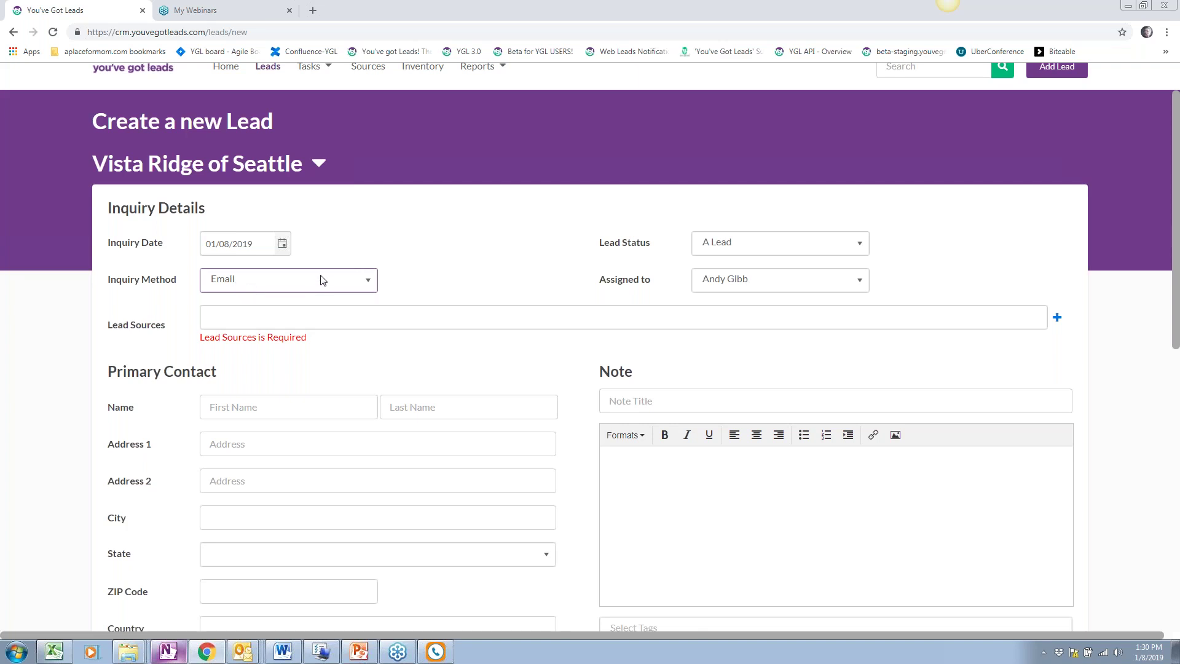
scroll(322, 280, down, 1)
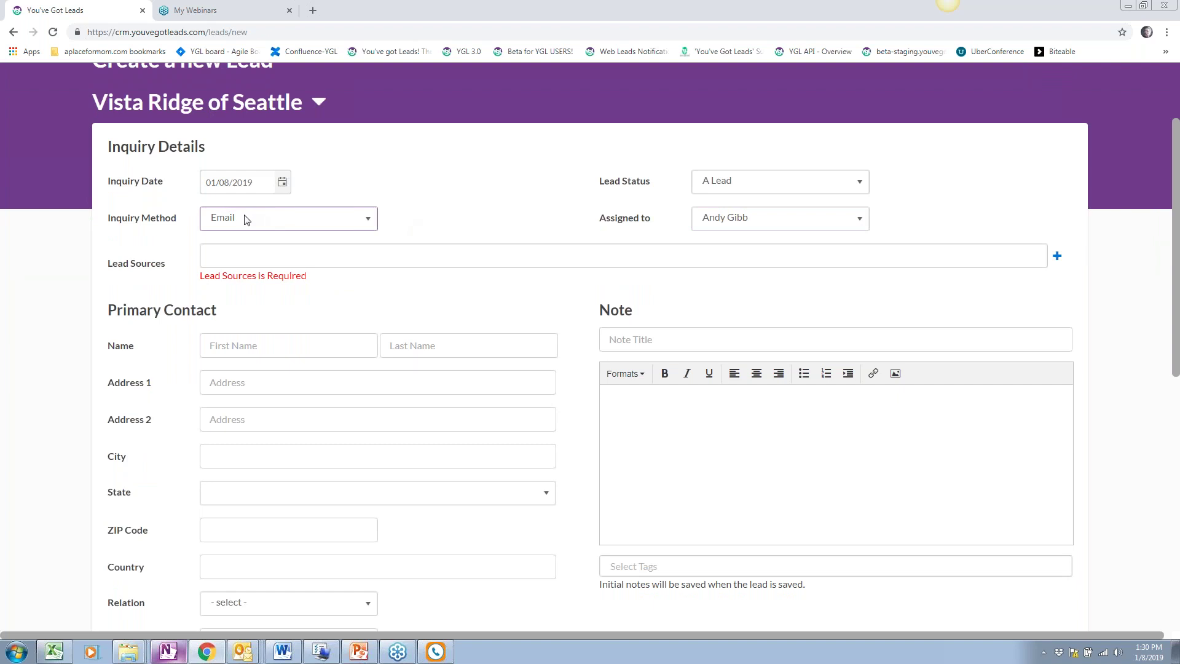
scroll(284, 373, up, 1)
scroll(284, 374, up, 1)
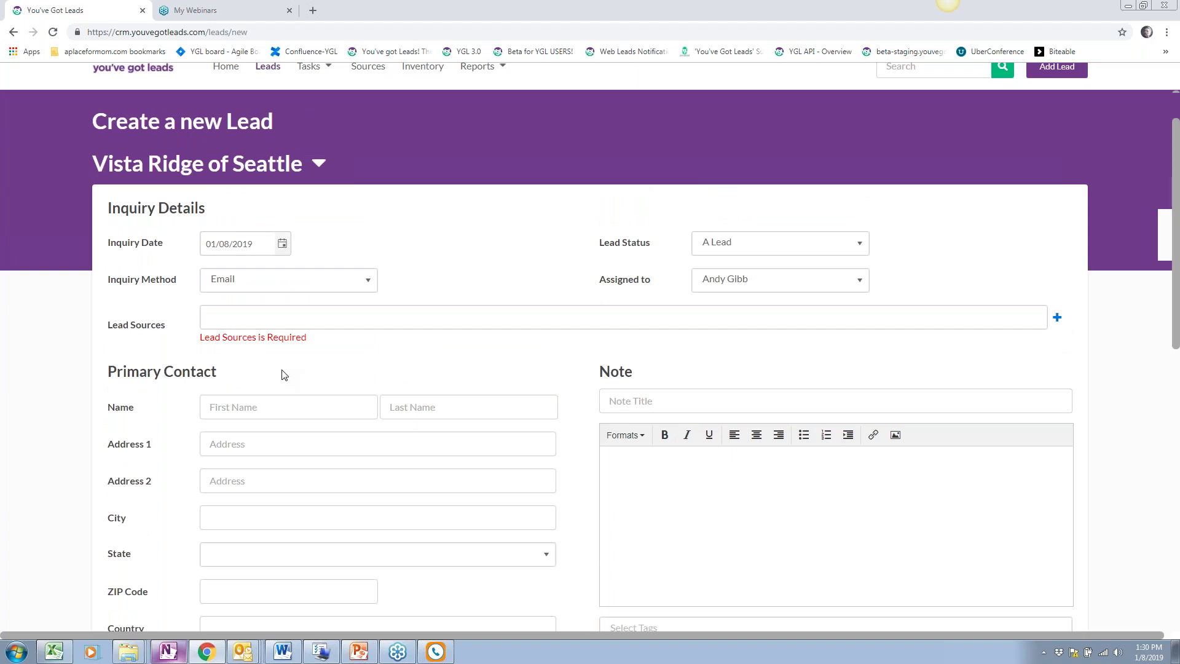
Search Lead Sources by a contact's name and add the Home Health in Seattle Area contact
click(270, 311)
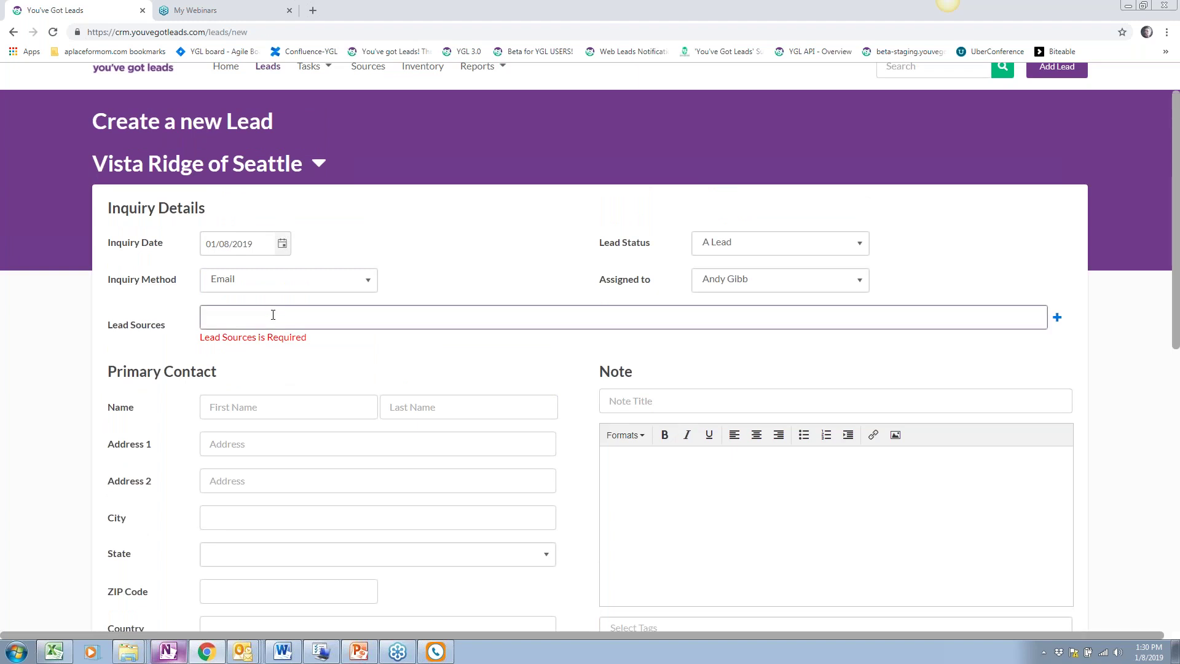
click(232, 317)
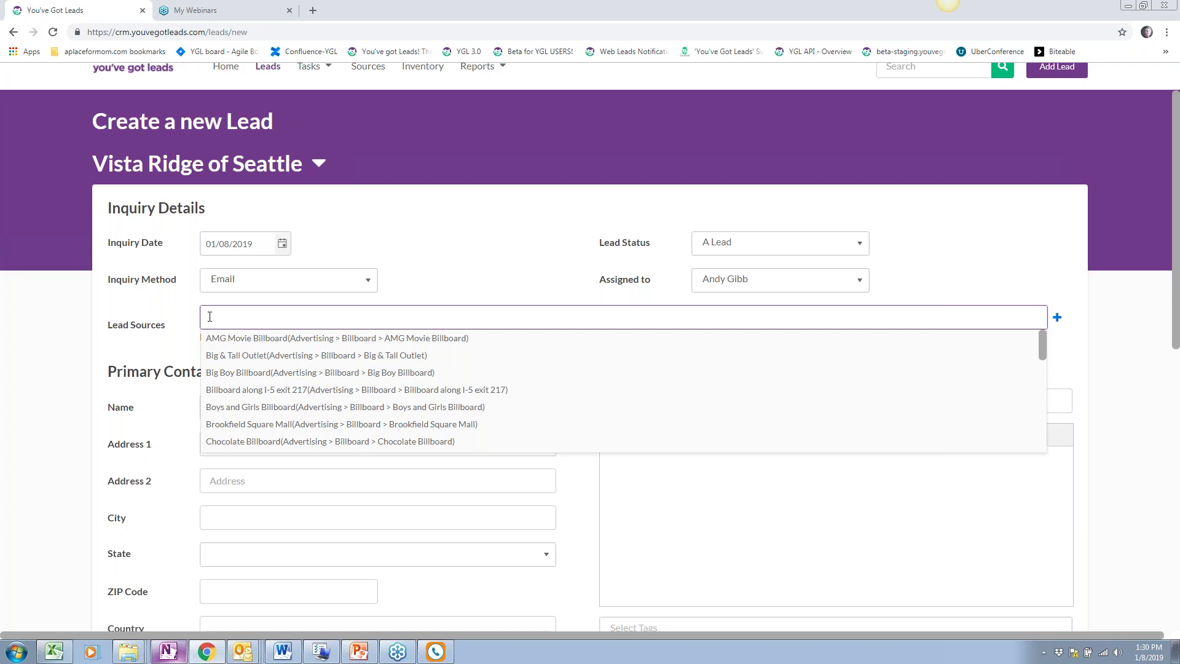
text(gary)
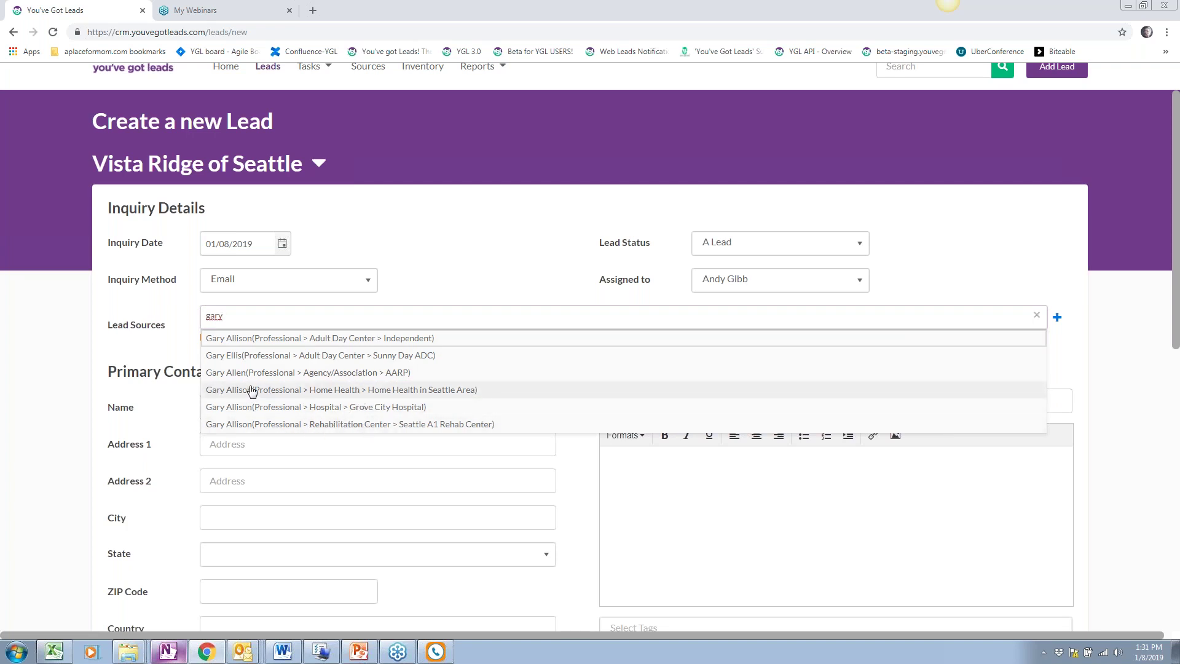
click(351, 392)
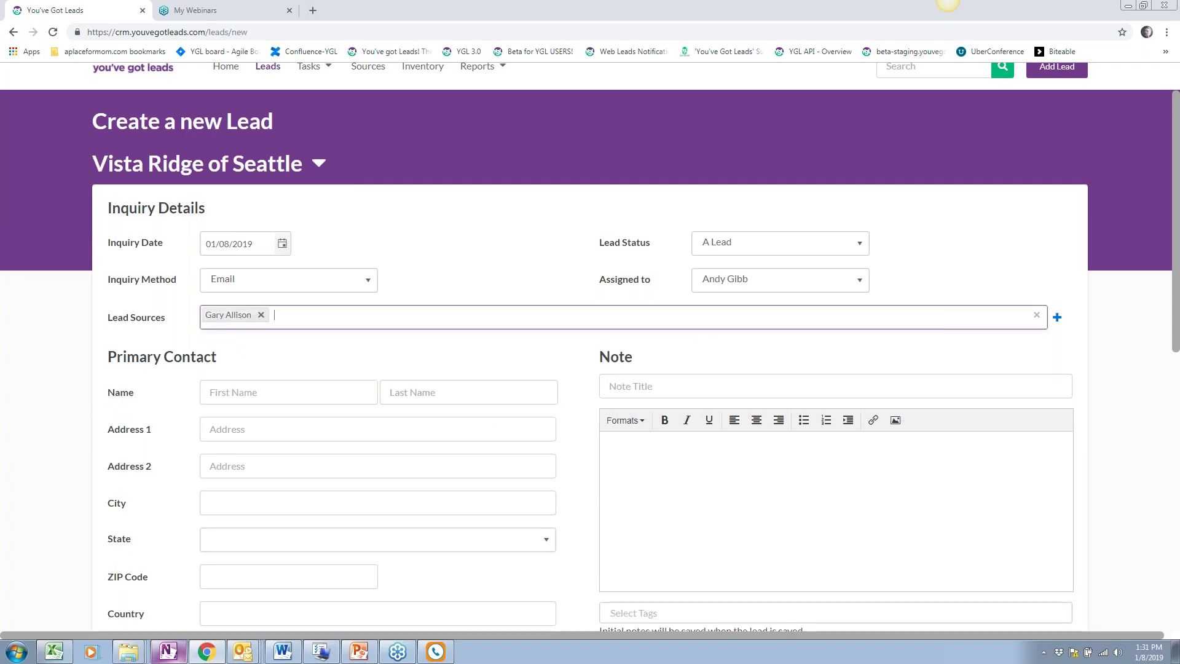
click(174, 310)
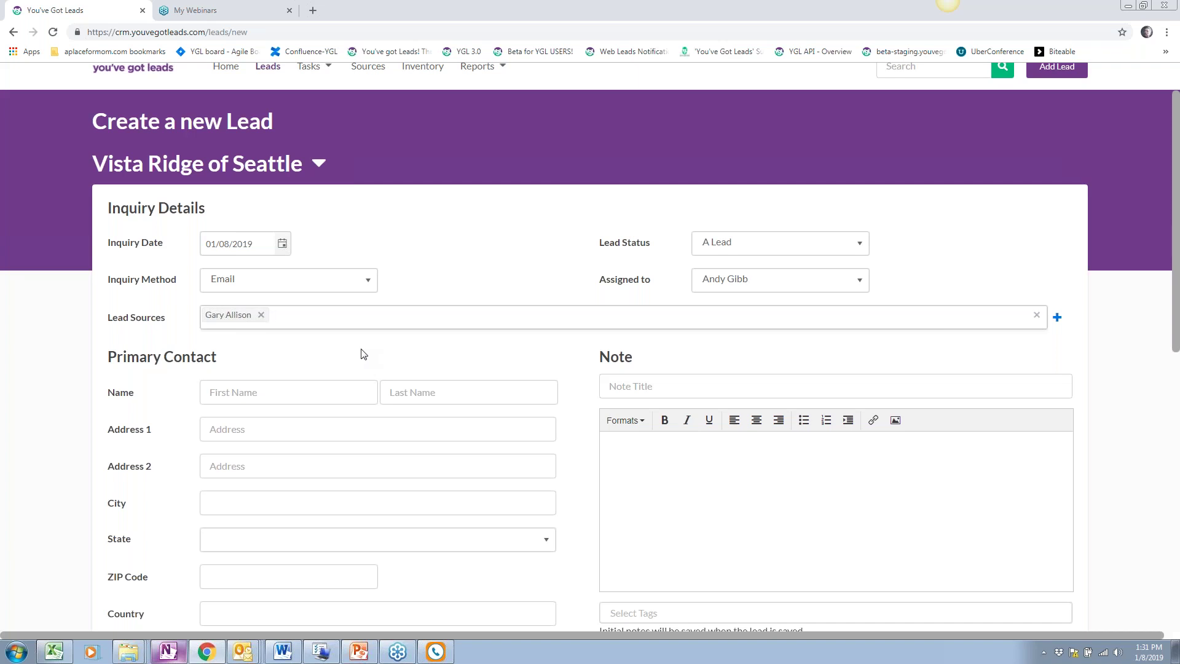
scroll(361, 354, up, 1)
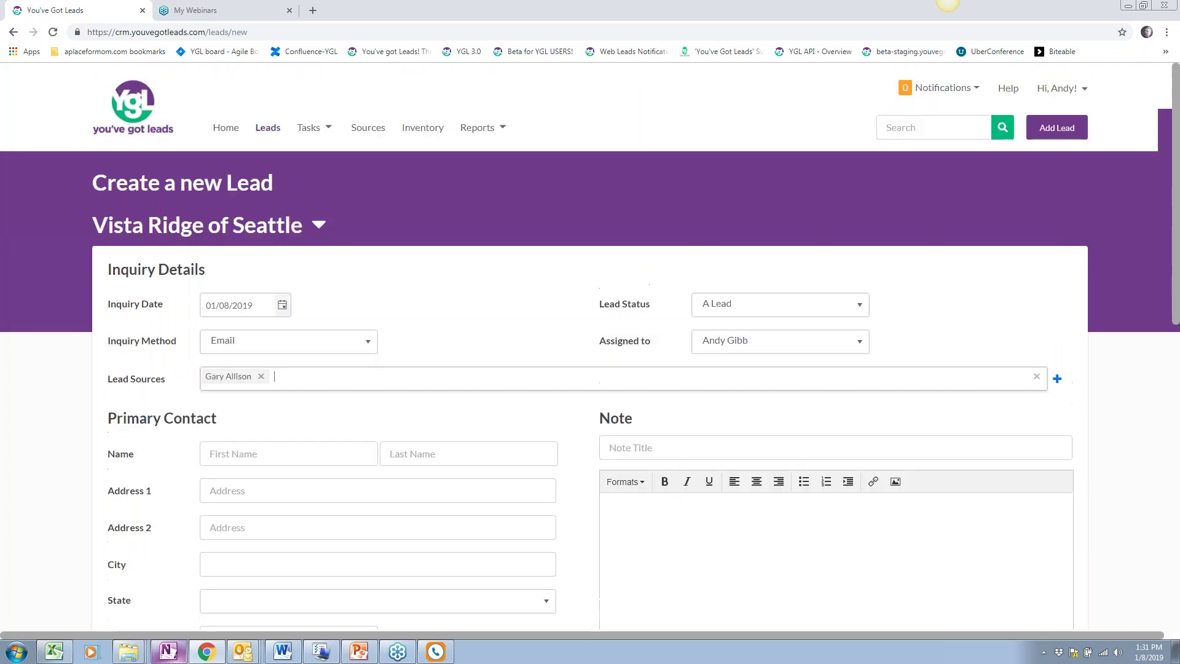
Remove the Home Health source tag, leaving Lead Sources empty with its required warning
click(261, 376)
click(399, 464)
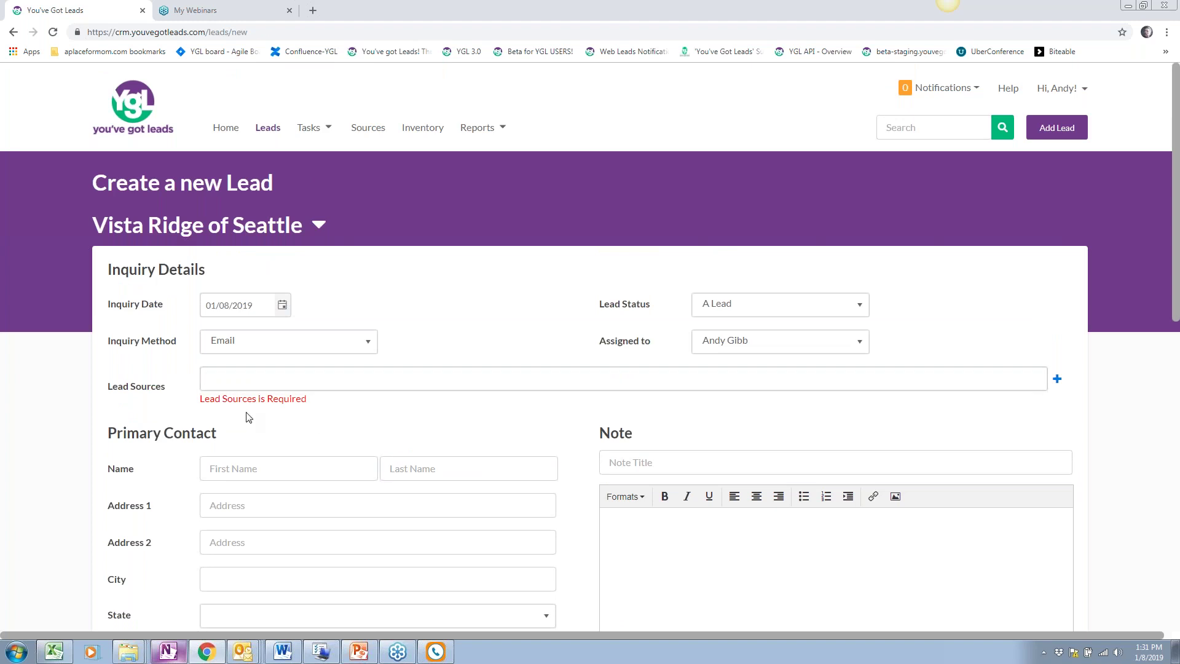
drag(324, 399, 200, 399)
click(398, 409)
Open Source Management beside Lead Sources and browse Professional's 20 sub sources
click(1057, 381)
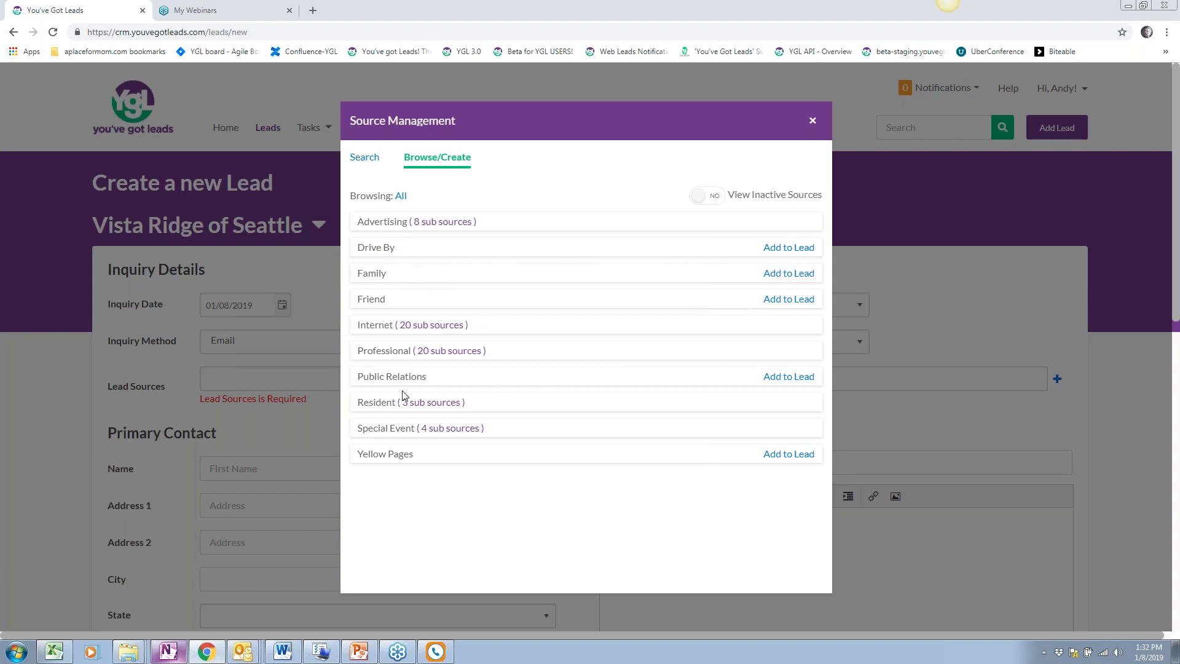
click(471, 352)
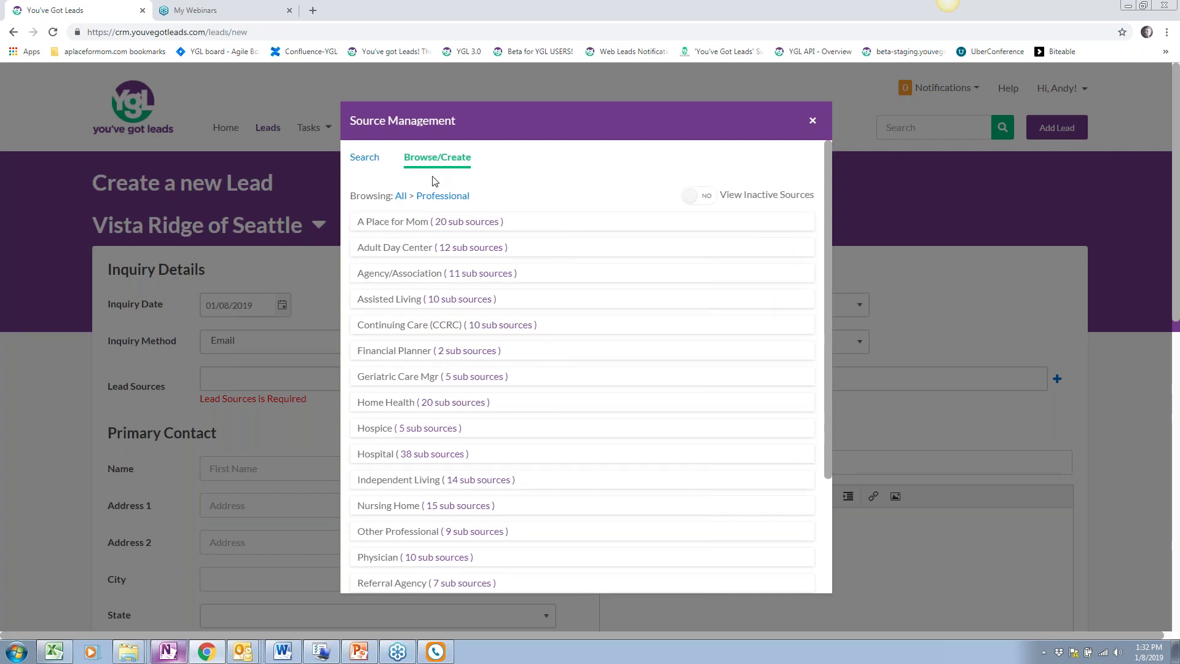
scroll(348, 219, down, 1)
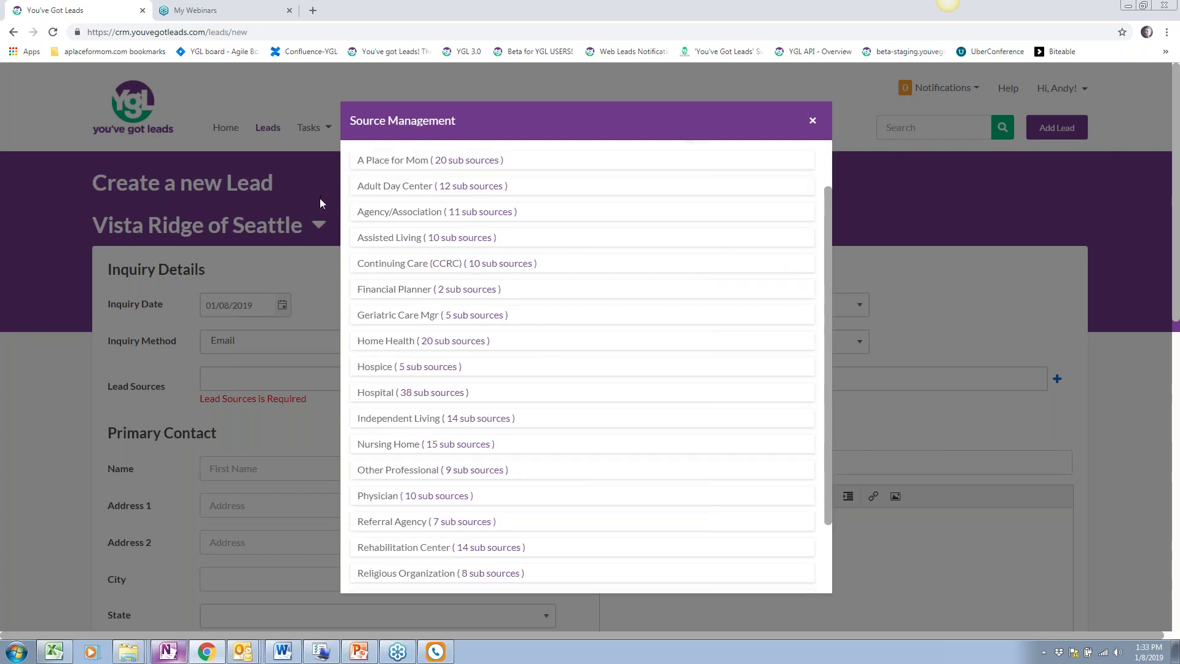
scroll(382, 431, down, 2)
scroll(397, 456, down, 2)
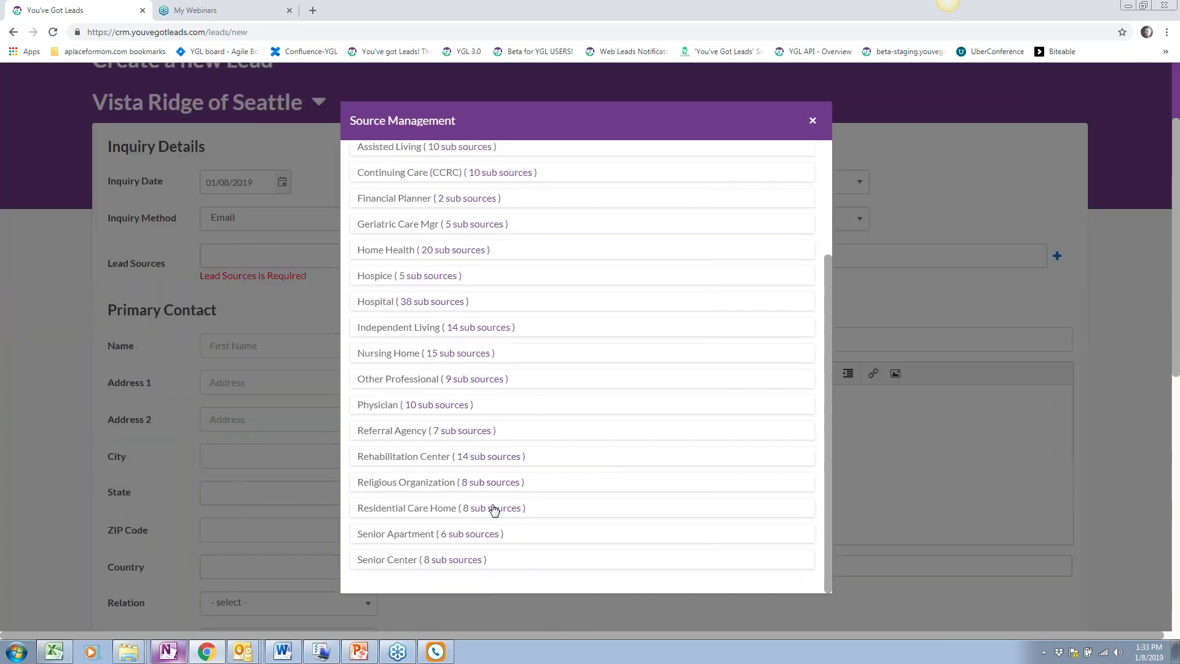
scroll(535, 442, up, 4)
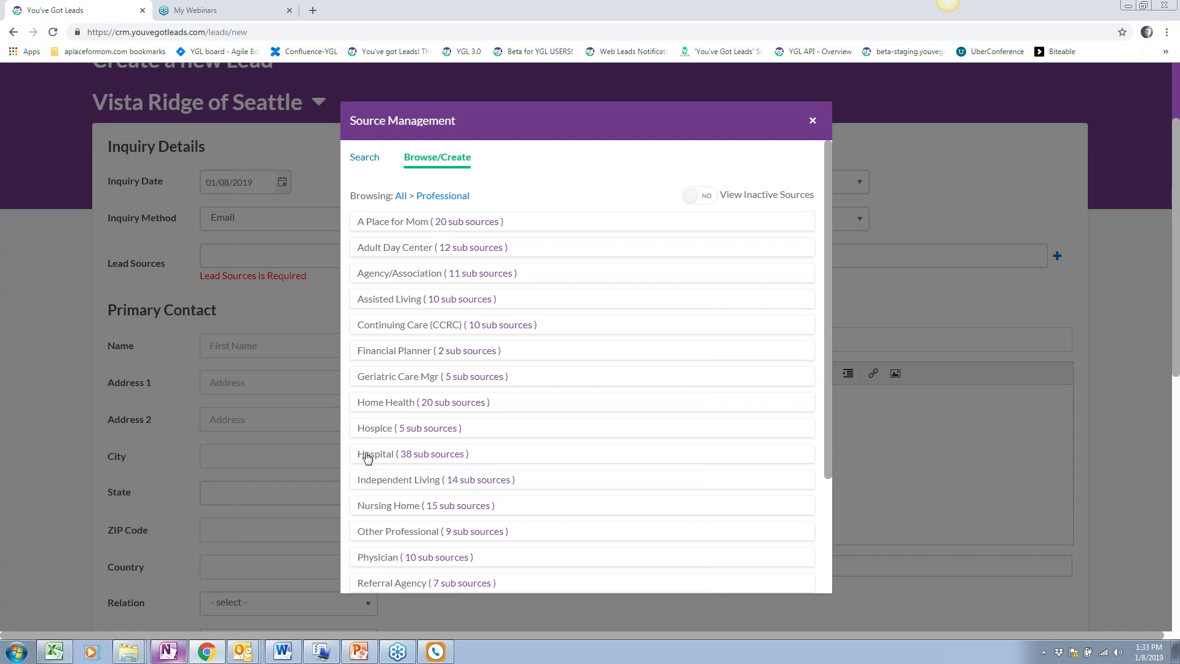
Open the Hospital subcategory and scroll through its hospital referral contacts
click(442, 456)
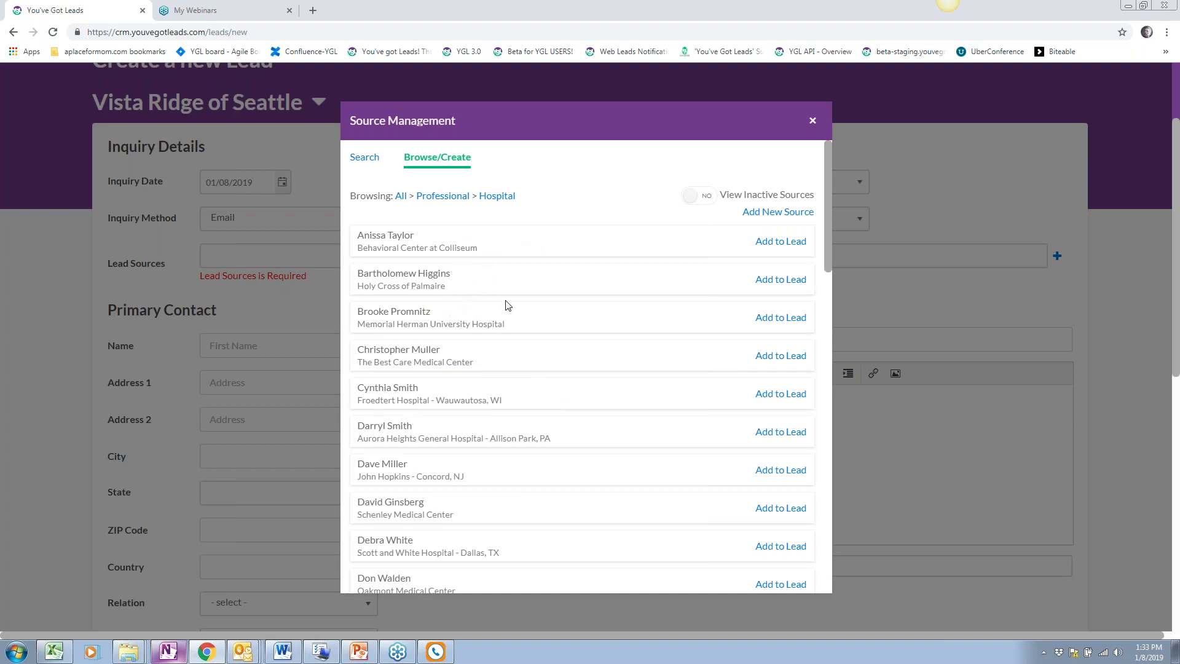
scroll(434, 382, down, 1)
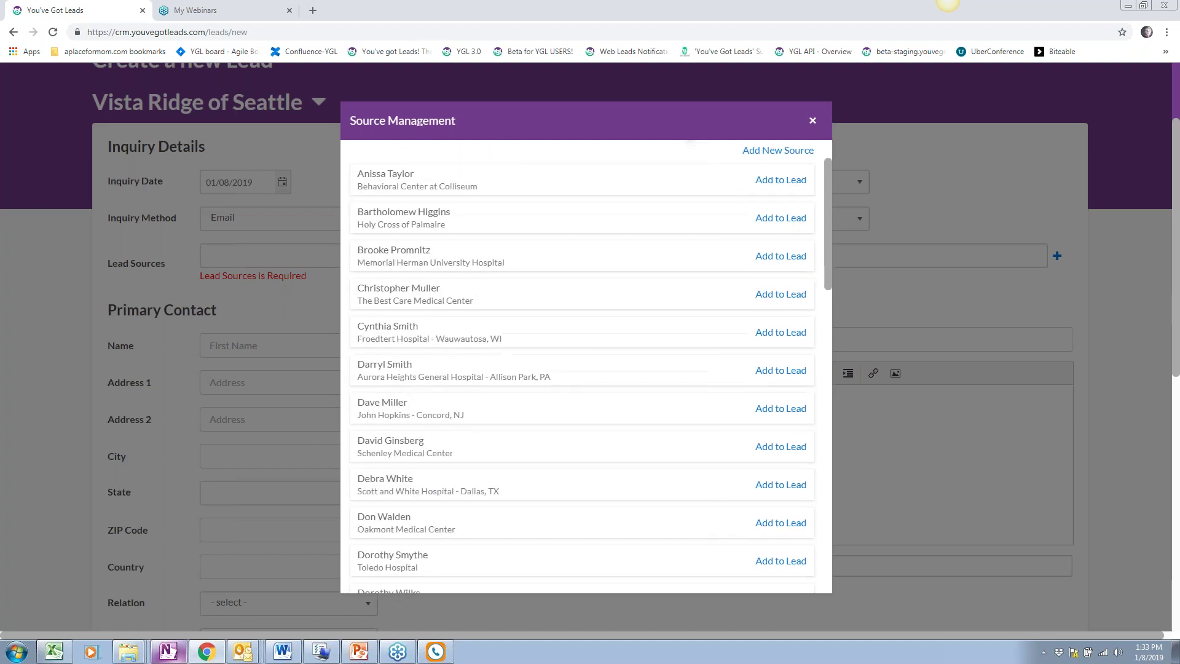
scroll(459, 477, down, 1)
scroll(459, 476, down, 8)
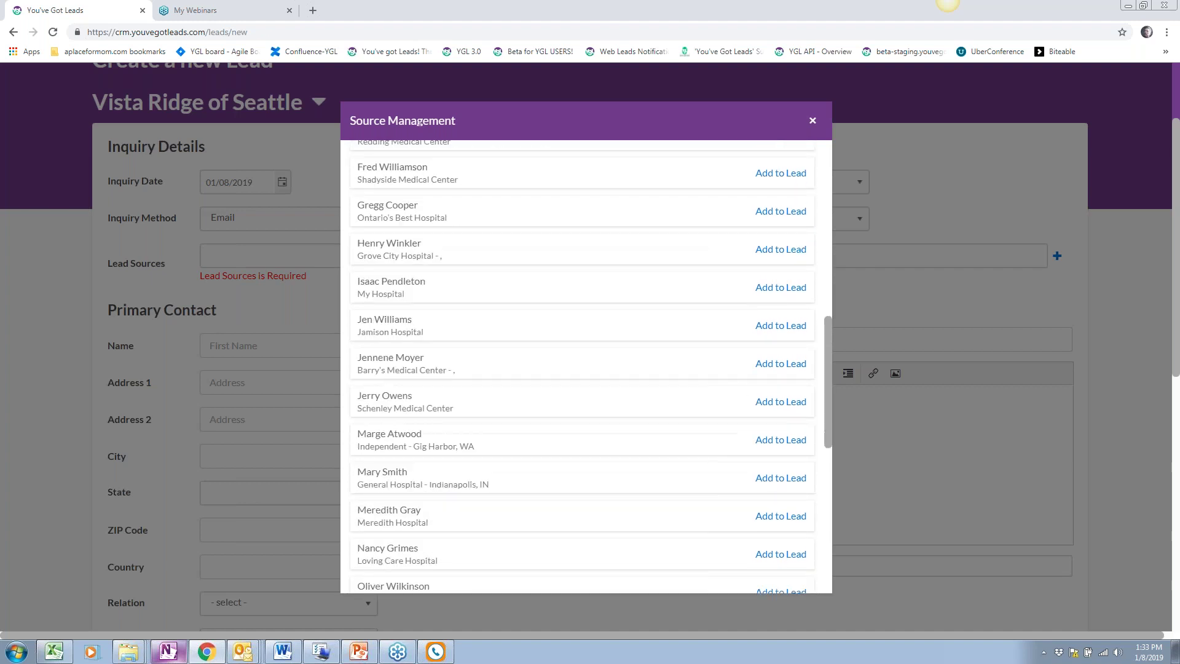
scroll(586, 366, down, 2)
scroll(587, 366, up, 15)
scroll(582, 367, up, 2)
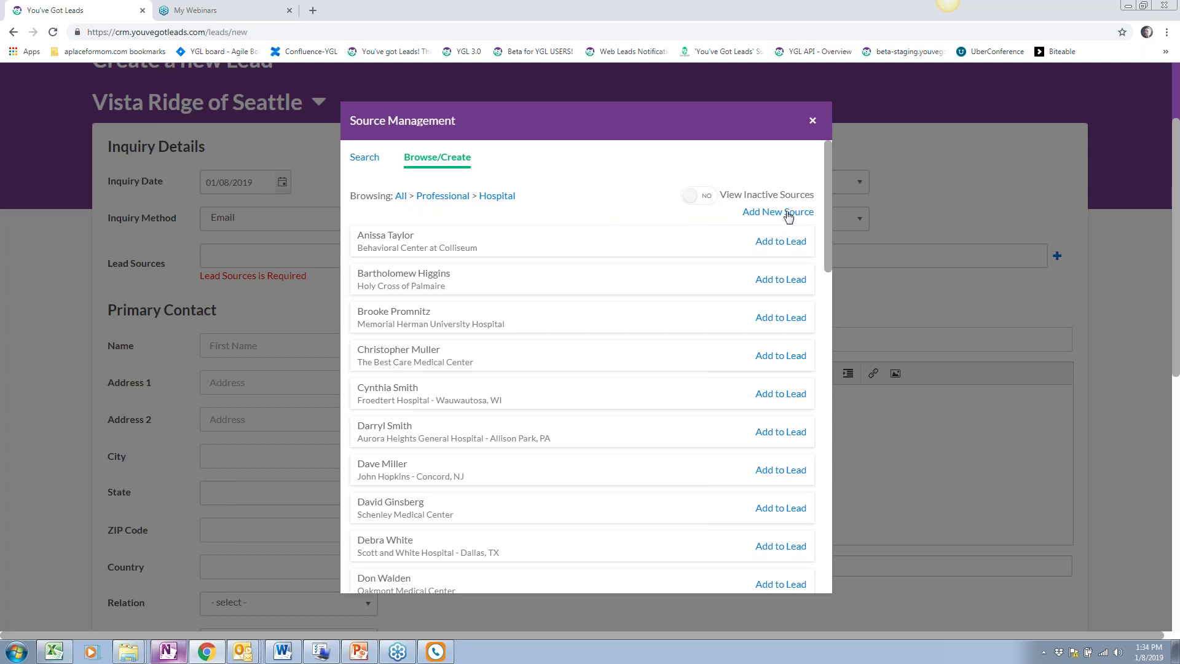
Create a new Hospital-category source with West Penn Hospital as its organization
click(789, 215)
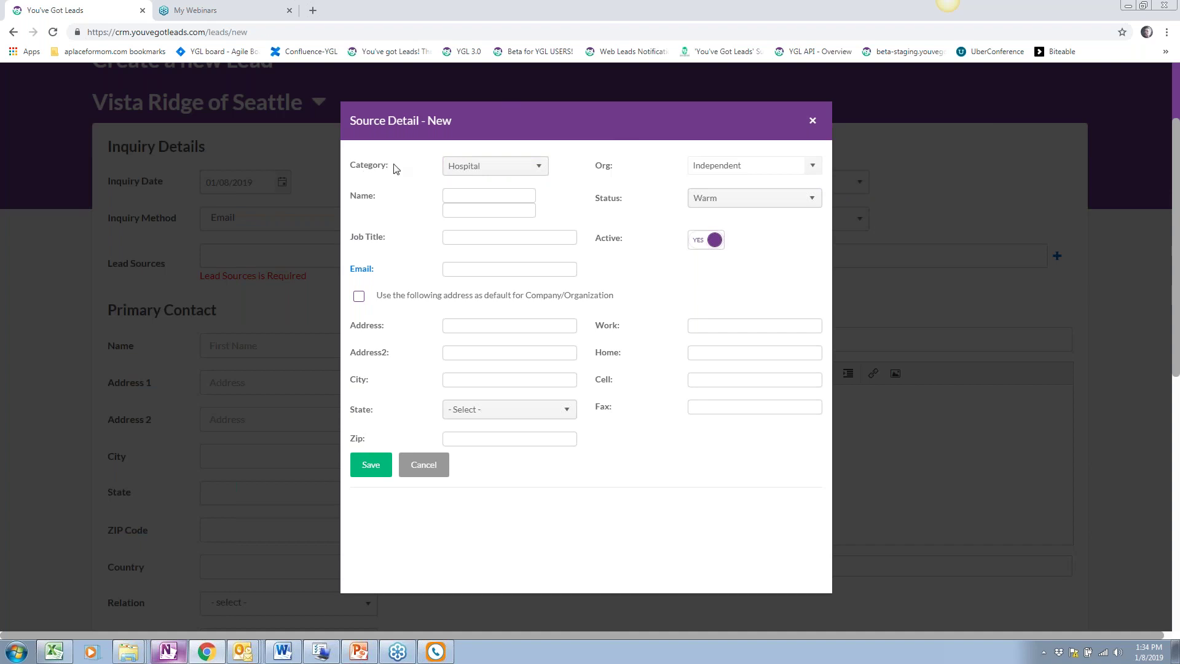
click(487, 172)
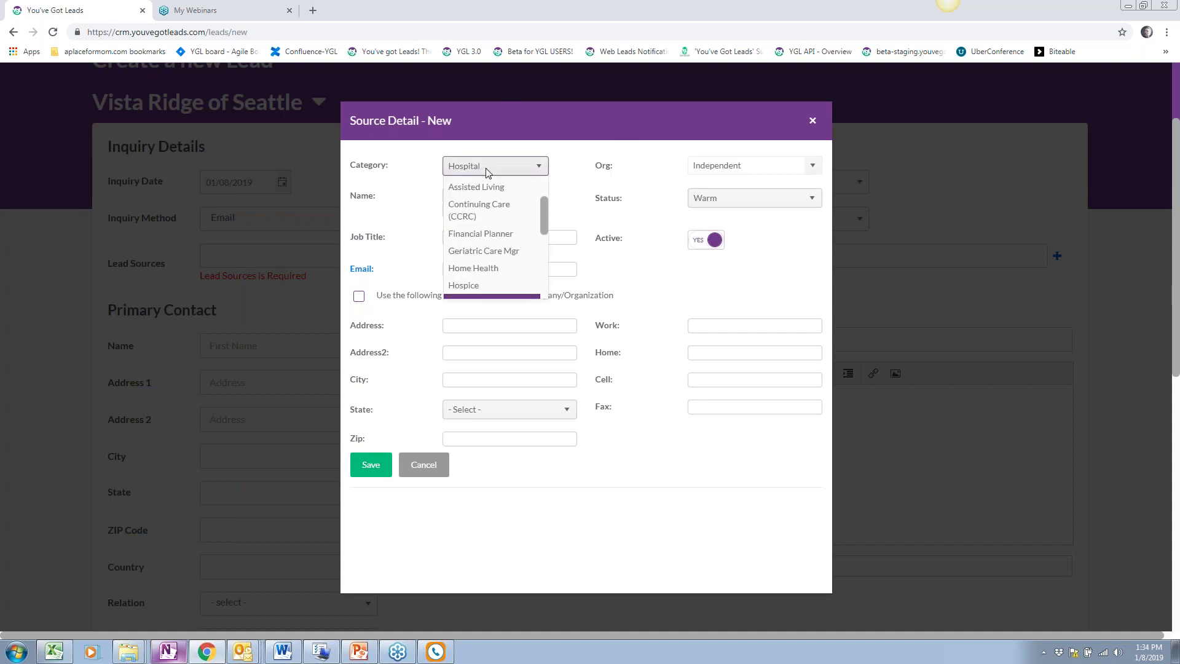
mouse_move(545, 202)
mouse_down()
mouse_move(545, 192)
mouse_move(541, 243)
mouse_move(540, 224)
mouse_up()
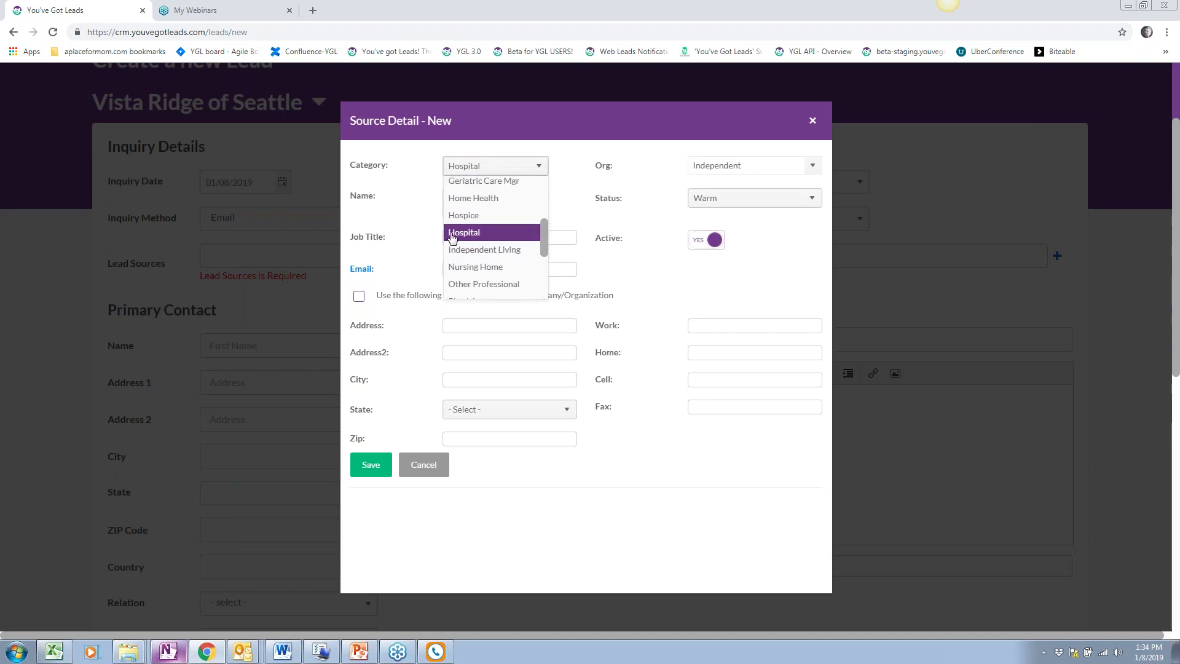
click(627, 220)
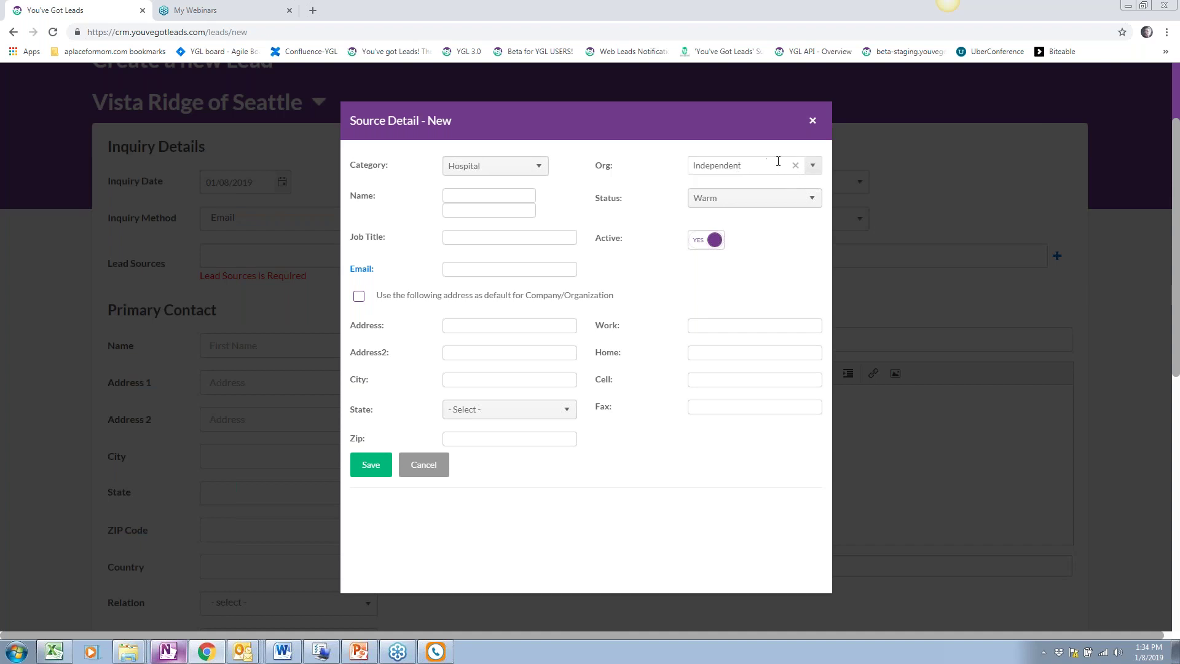
double_click(730, 171)
text(We)
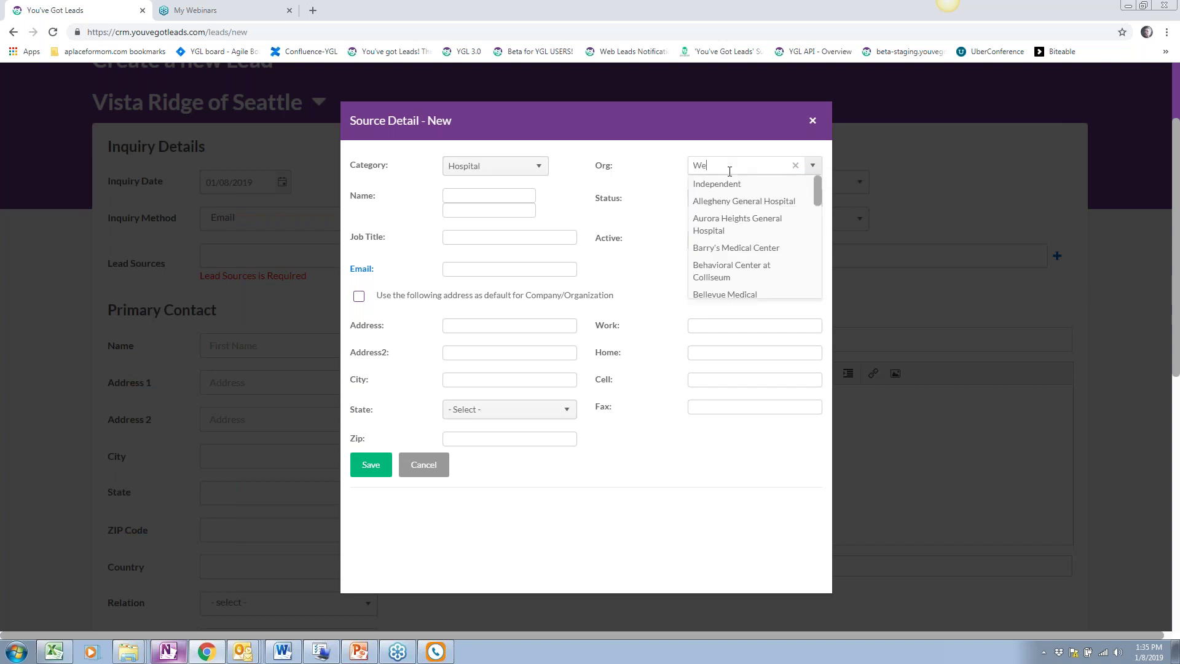
text(st Penn Hospital)
click(663, 211)
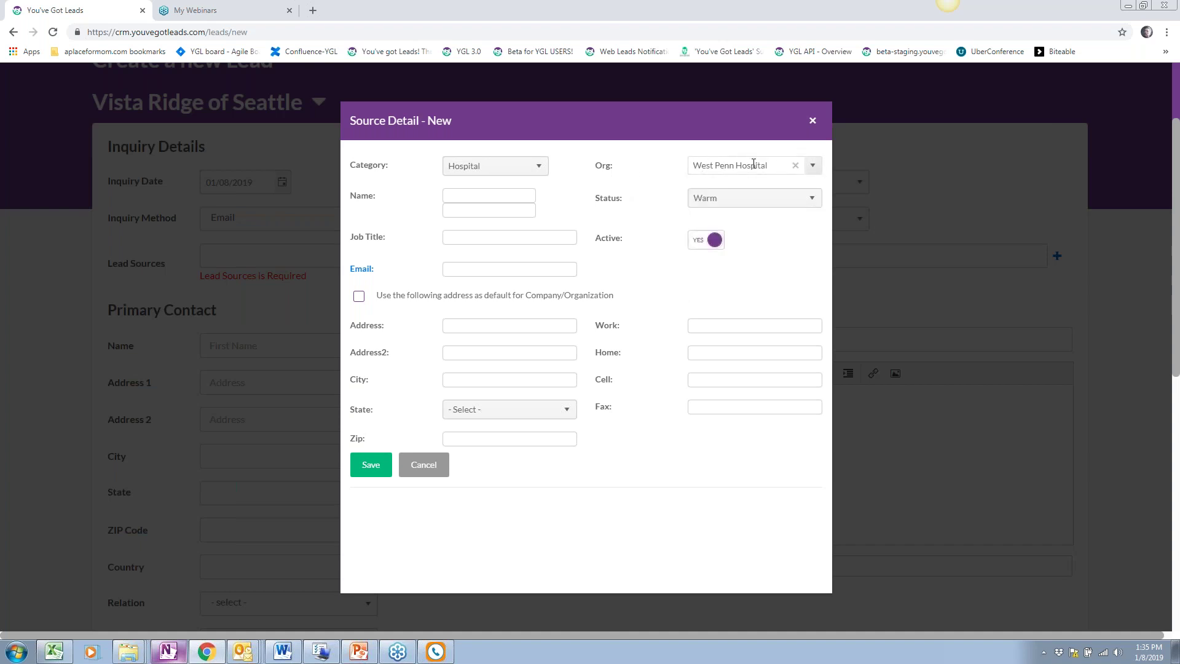
Enter the doctor's first and last name and the job title General Practitioner
click(456, 196)
key(Tab)
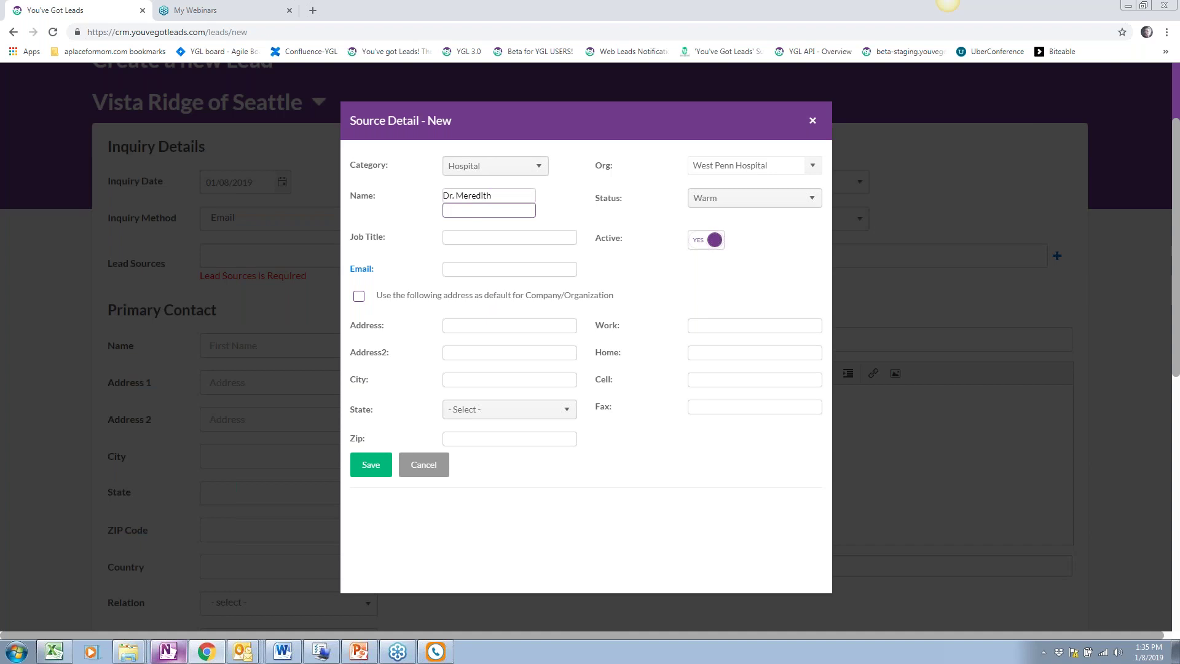
key(Tab)
click(487, 234)
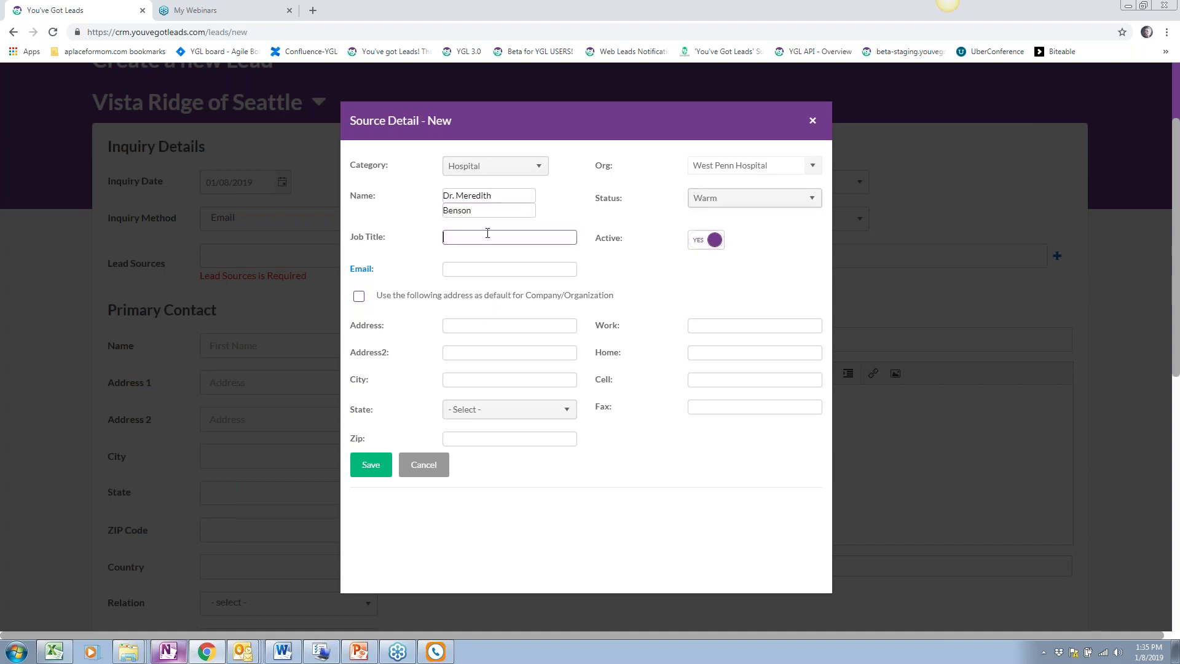
text(General Practitioner)
Fill in the doctor's e-mail address and enable 'Use the following address as default'
click(533, 327)
click(524, 268)
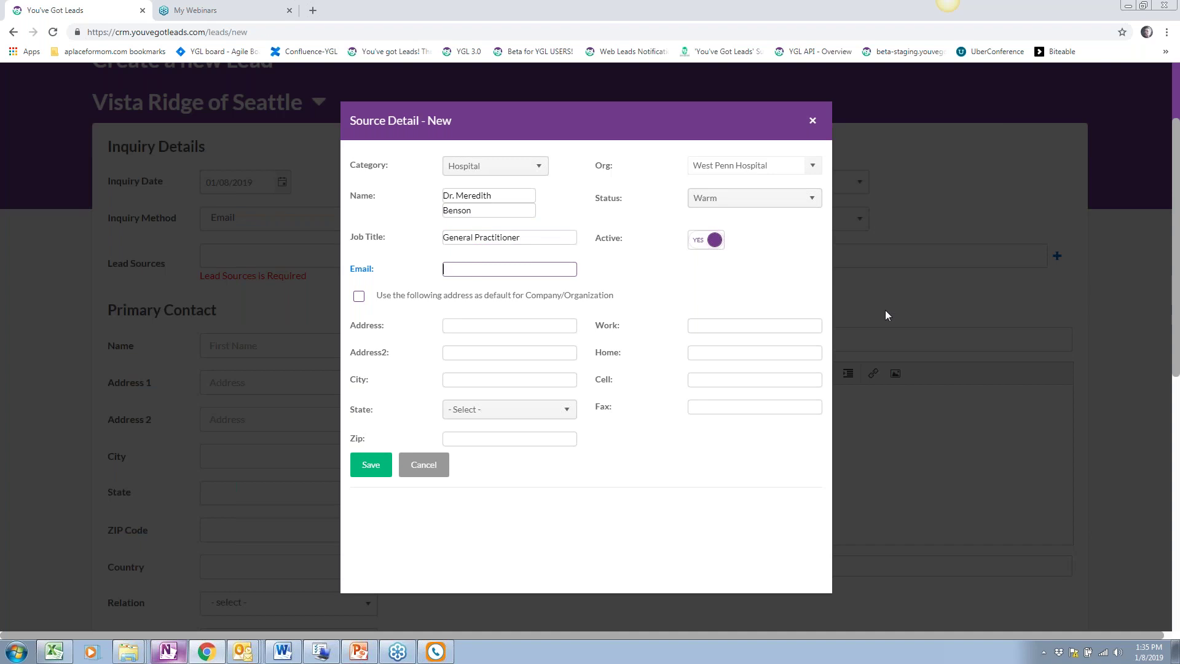
click(359, 296)
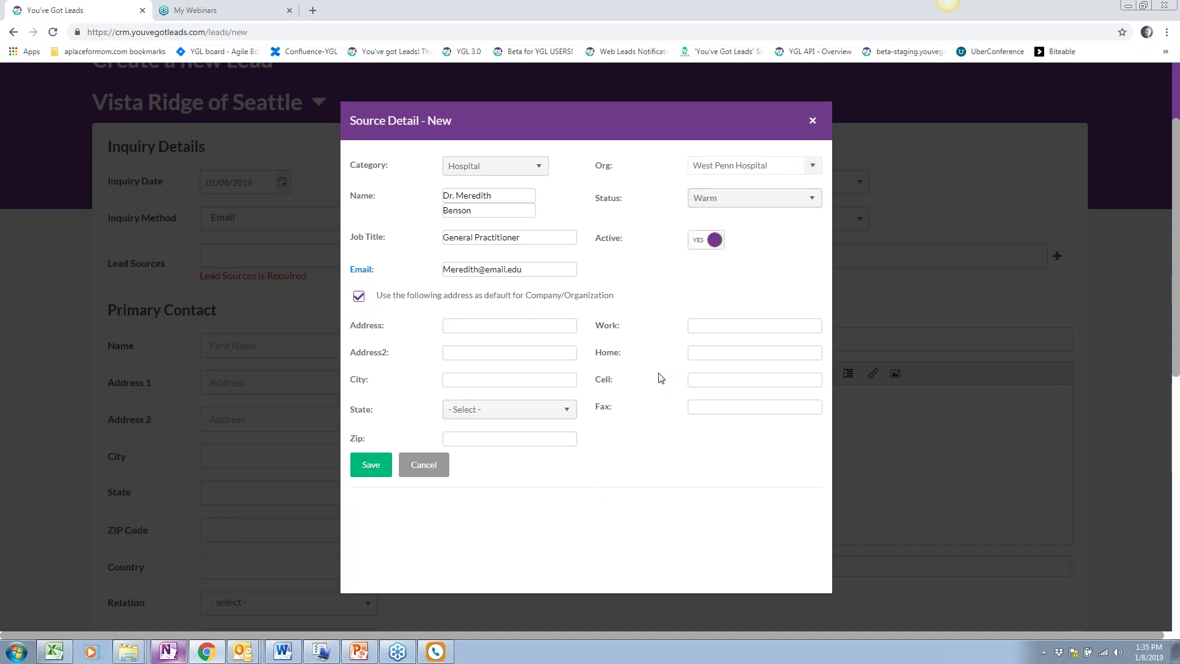
Enter the source's street address and the city Pittsburgh
click(478, 325)
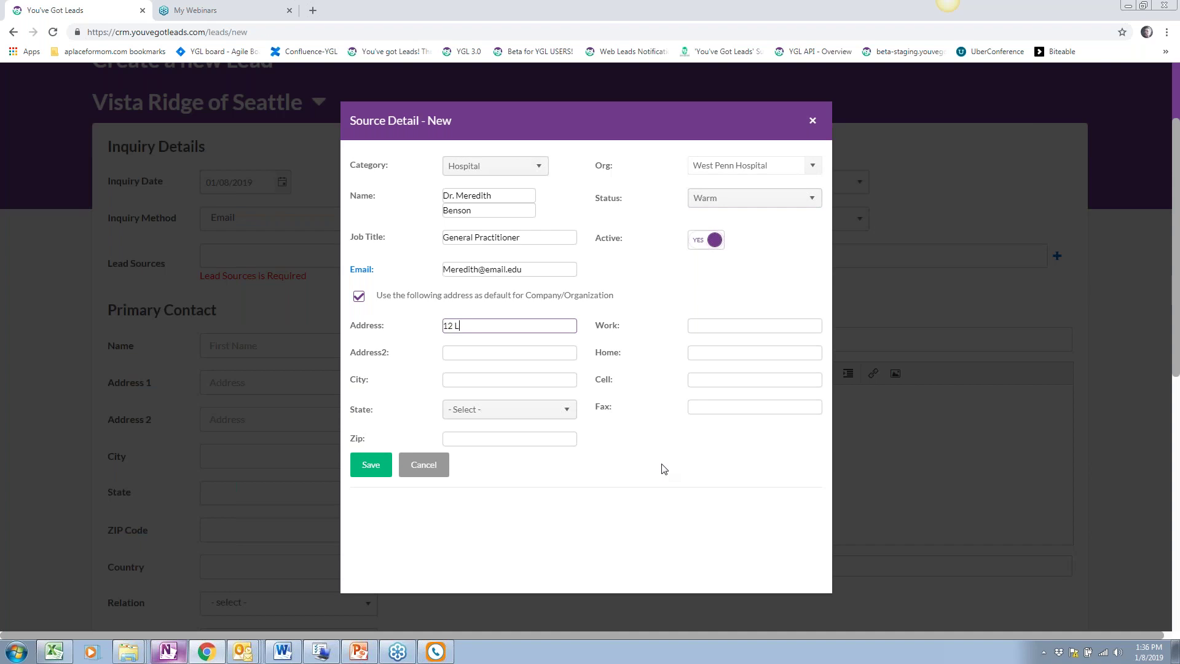
click(553, 379)
text(Pittsburgh)
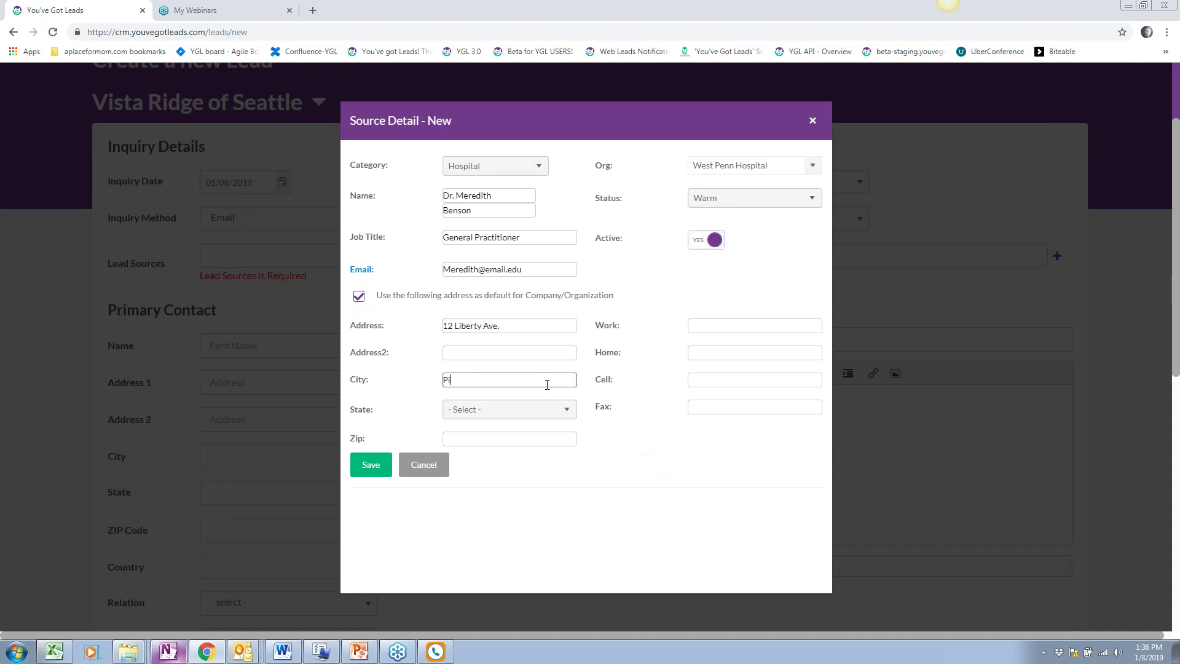
Choose Pennsylvania as the state, then fill in the ZIP code and work phone number
click(527, 404)
scroll(523, 515, down, 3)
scroll(523, 515, down, 8)
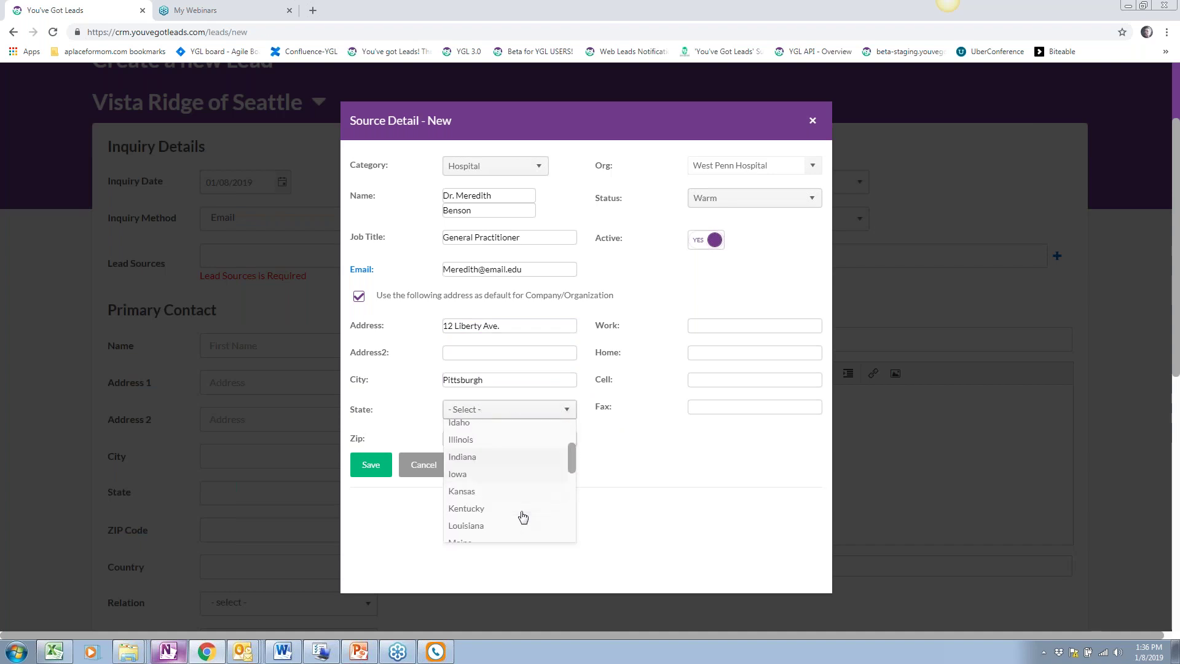
scroll(523, 516, down, 2)
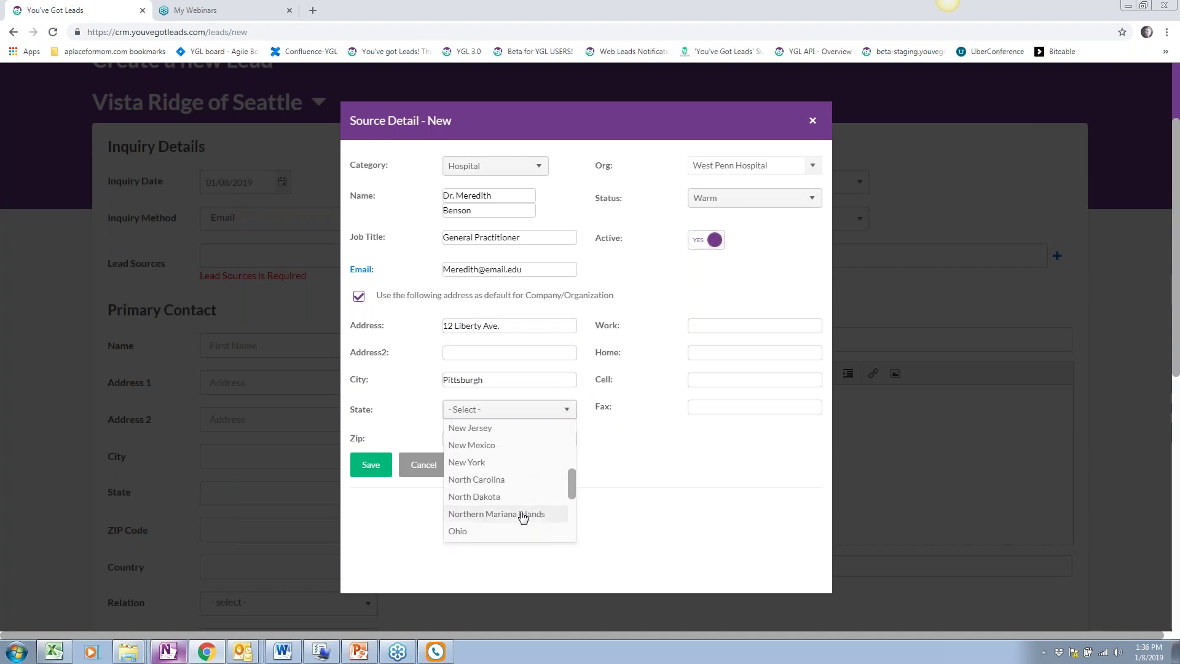
scroll(523, 516, down, 4)
click(520, 481)
key(Tab)
text(15222)
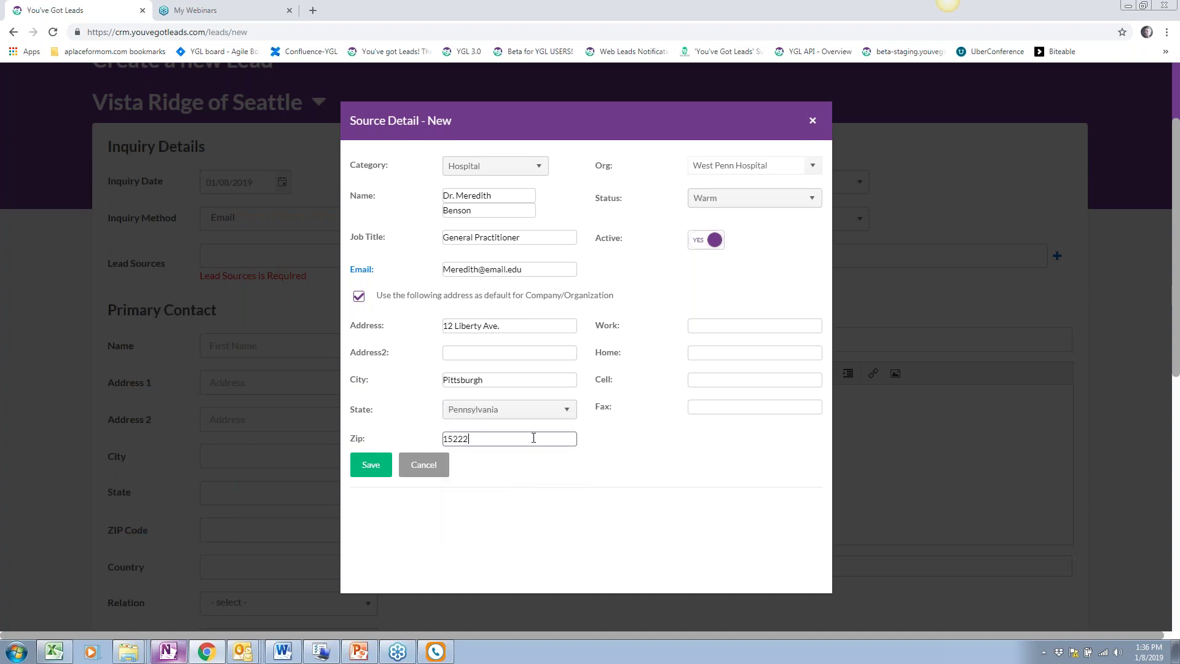
click(765, 324)
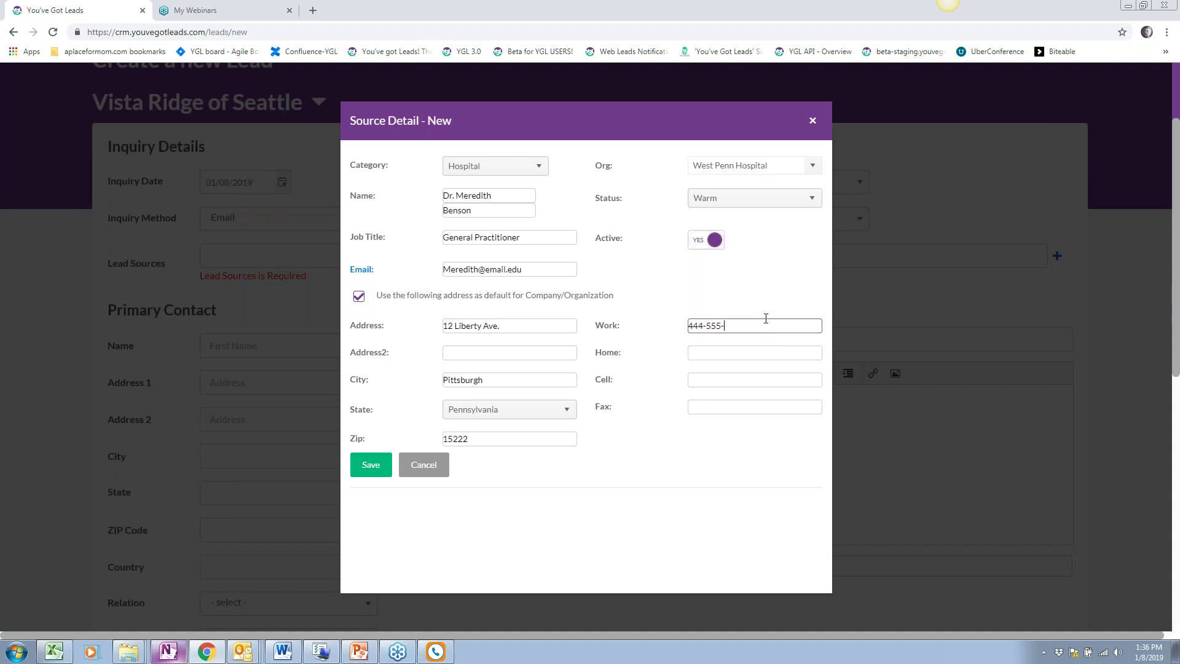
scroll(377, 469, up, 2)
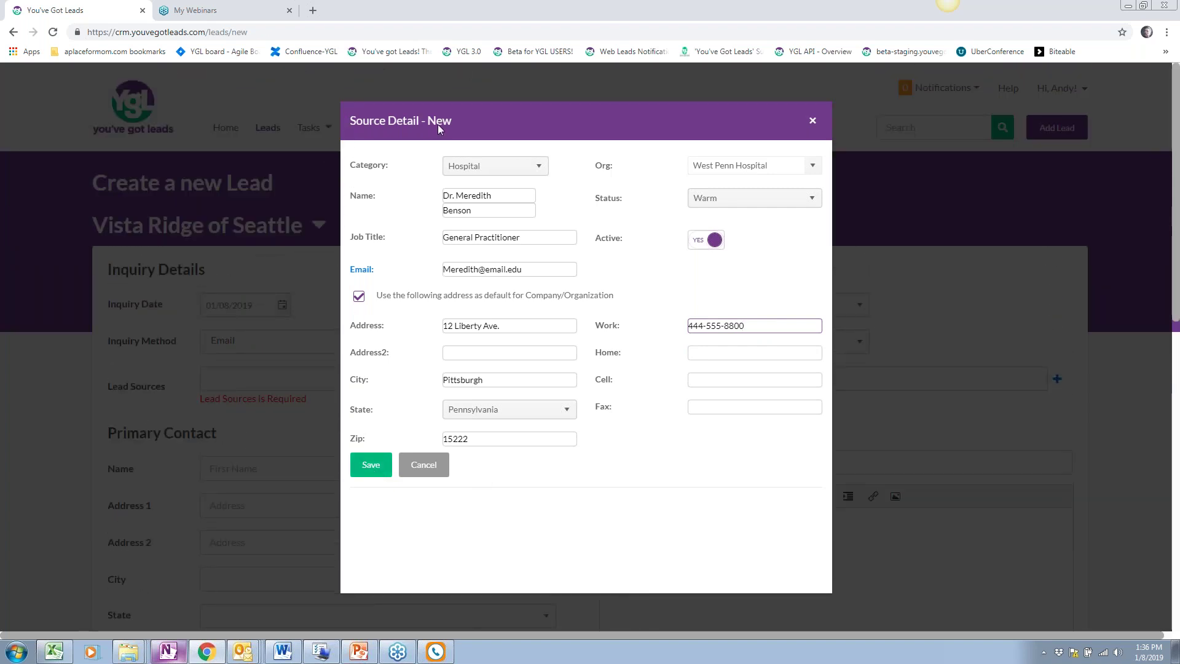
Save the new West Penn Hospital doctor source and add it to the lead
click(370, 466)
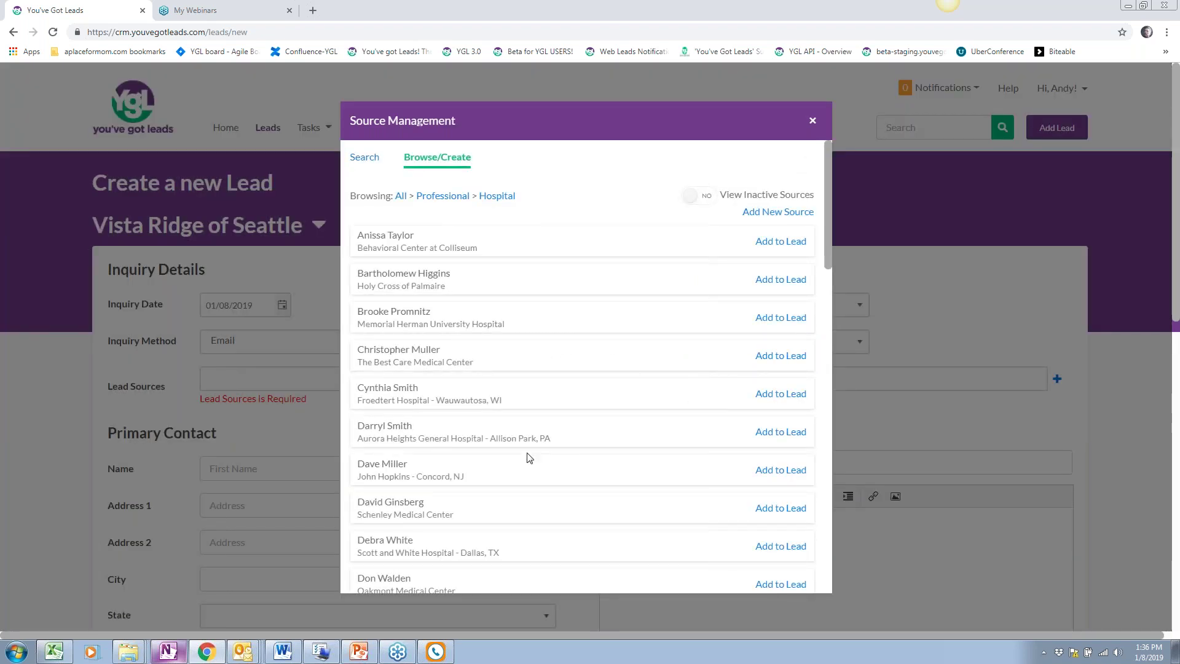
scroll(529, 457, down, 13)
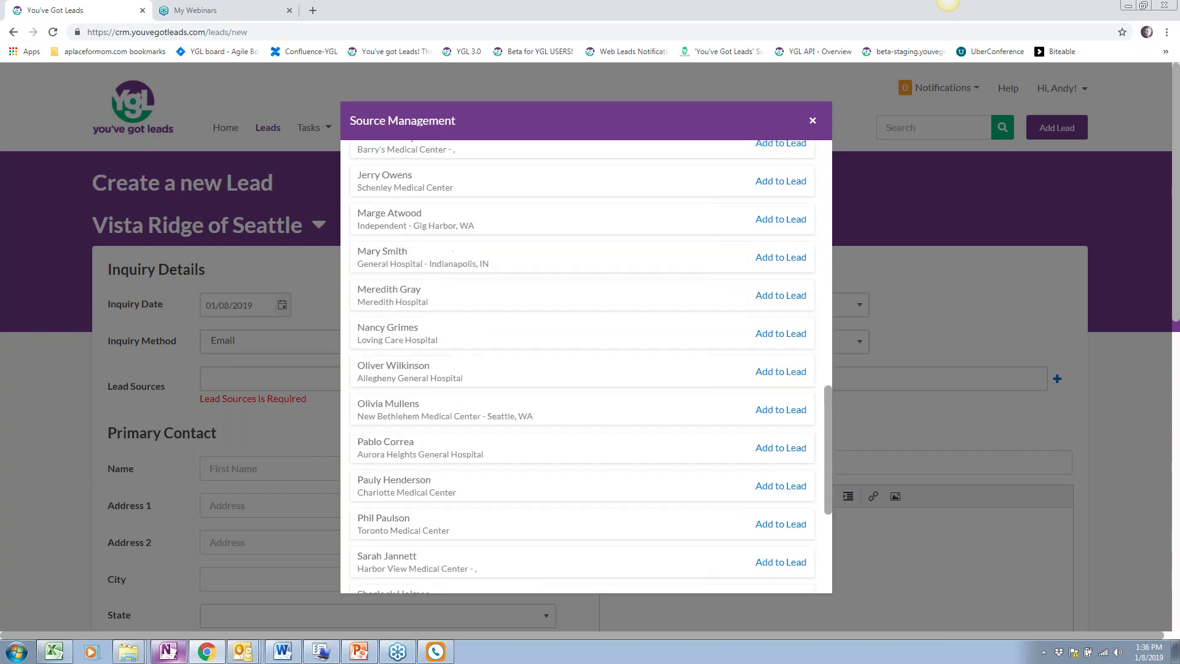
scroll(584, 369, down, 5)
scroll(584, 369, up, 4)
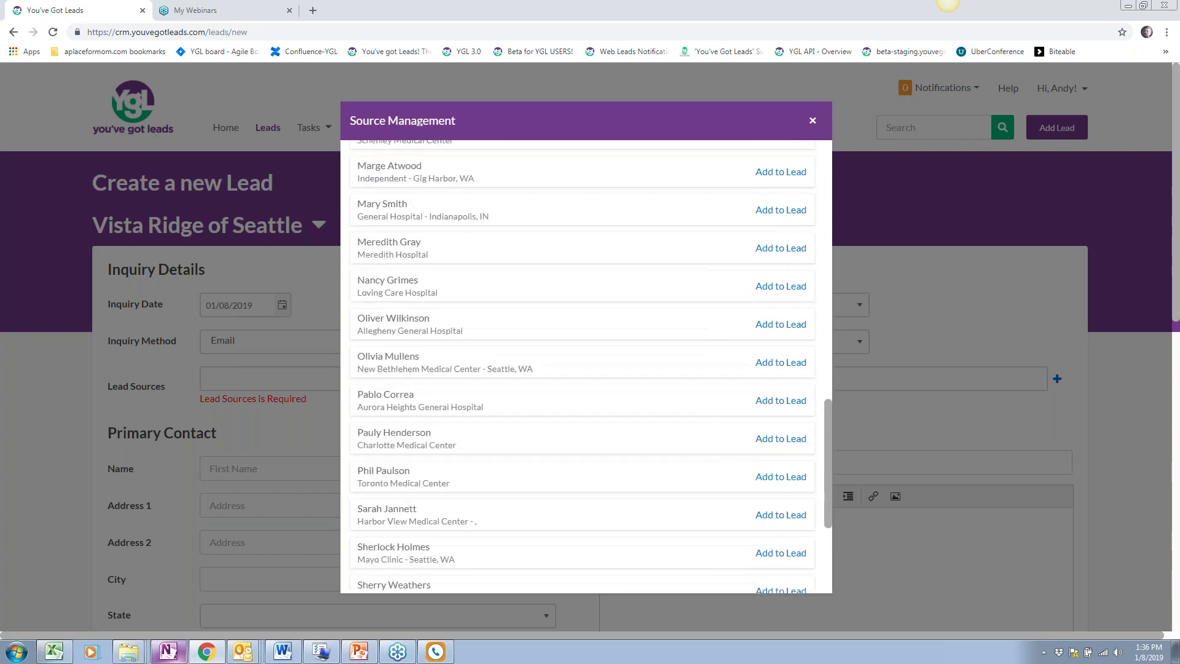
scroll(583, 369, up, 1)
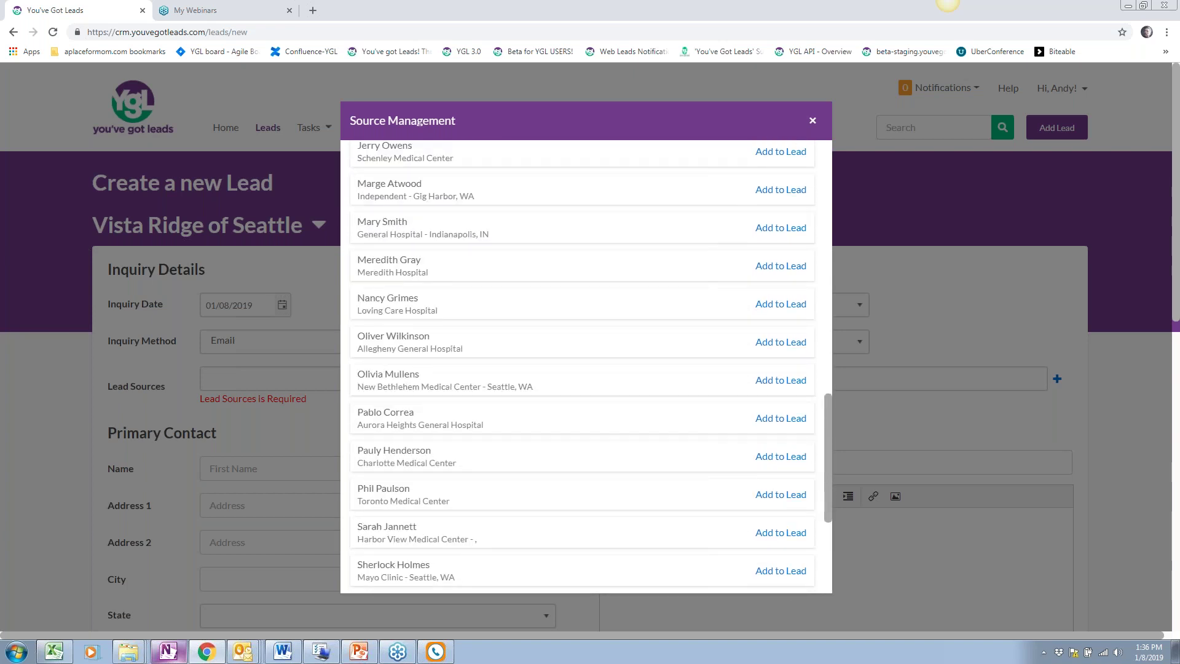
scroll(586, 366, up, 1)
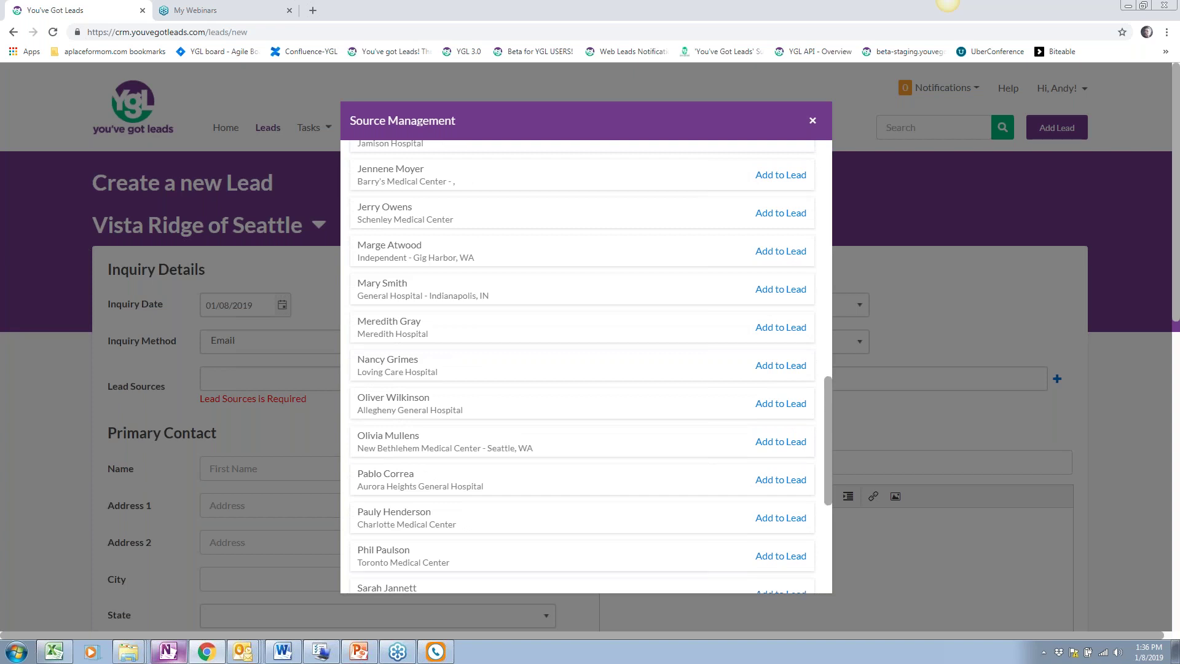
scroll(586, 367, up, 2)
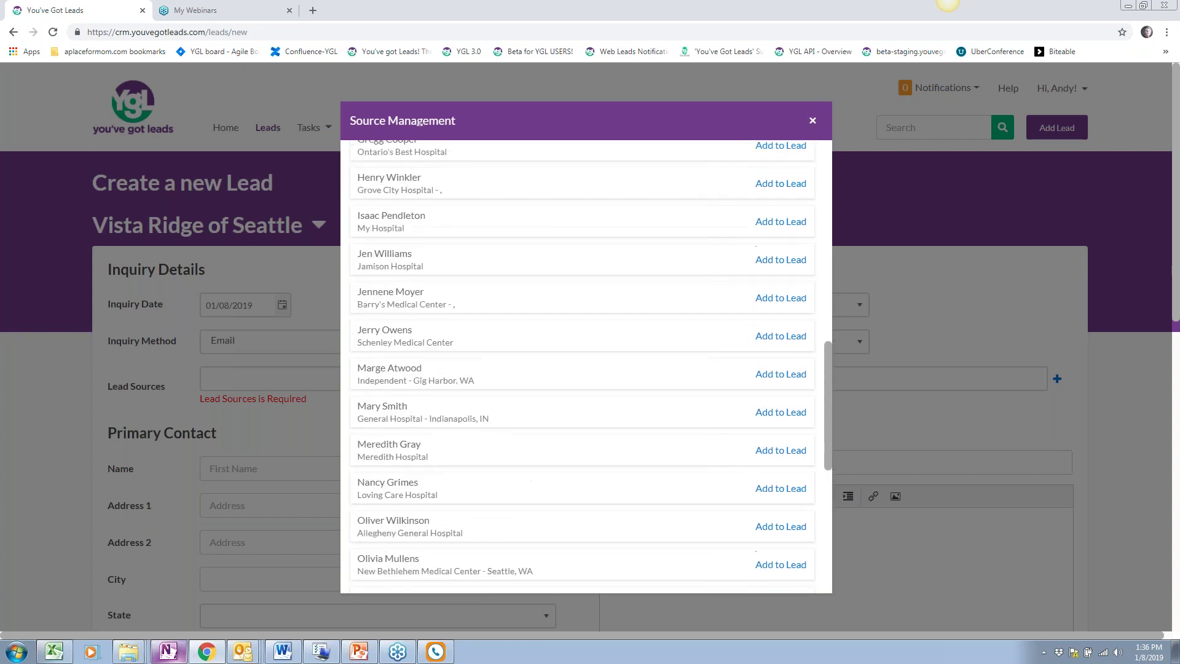
scroll(587, 367, up, 3)
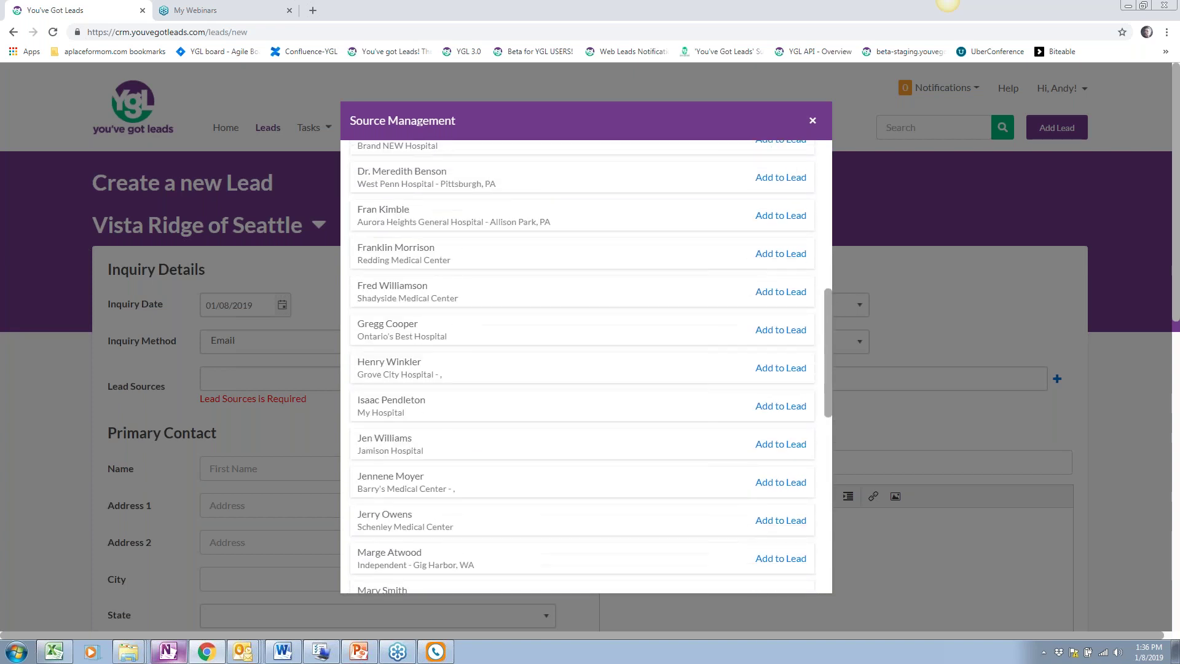
scroll(424, 378, up, 3)
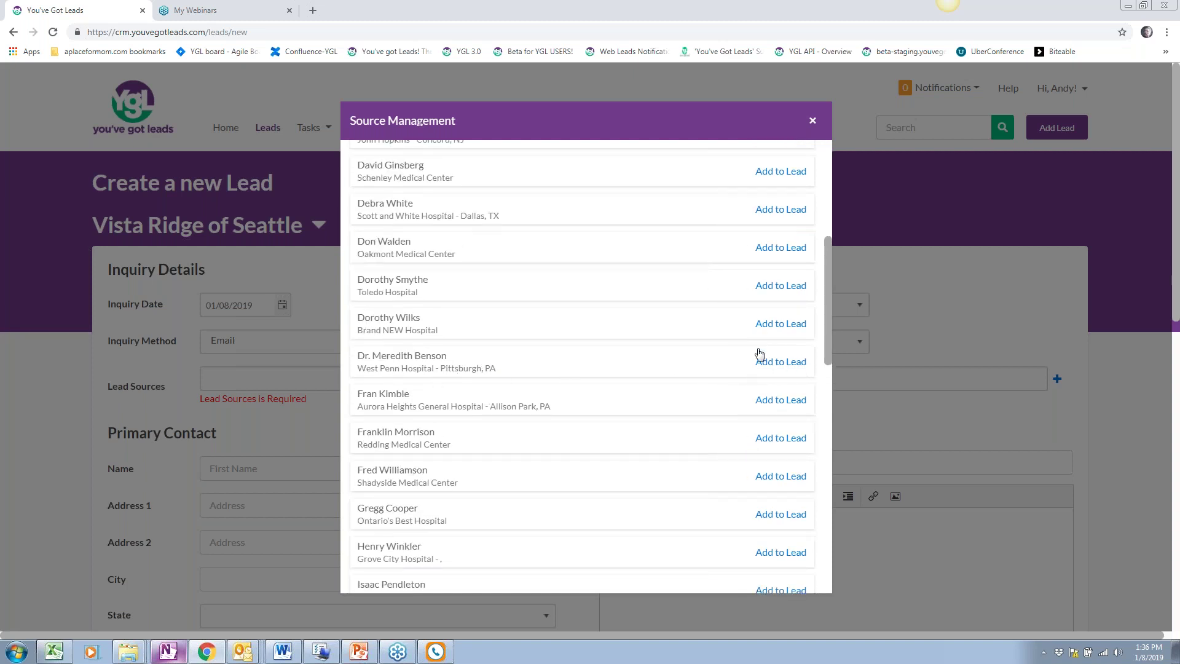
click(788, 363)
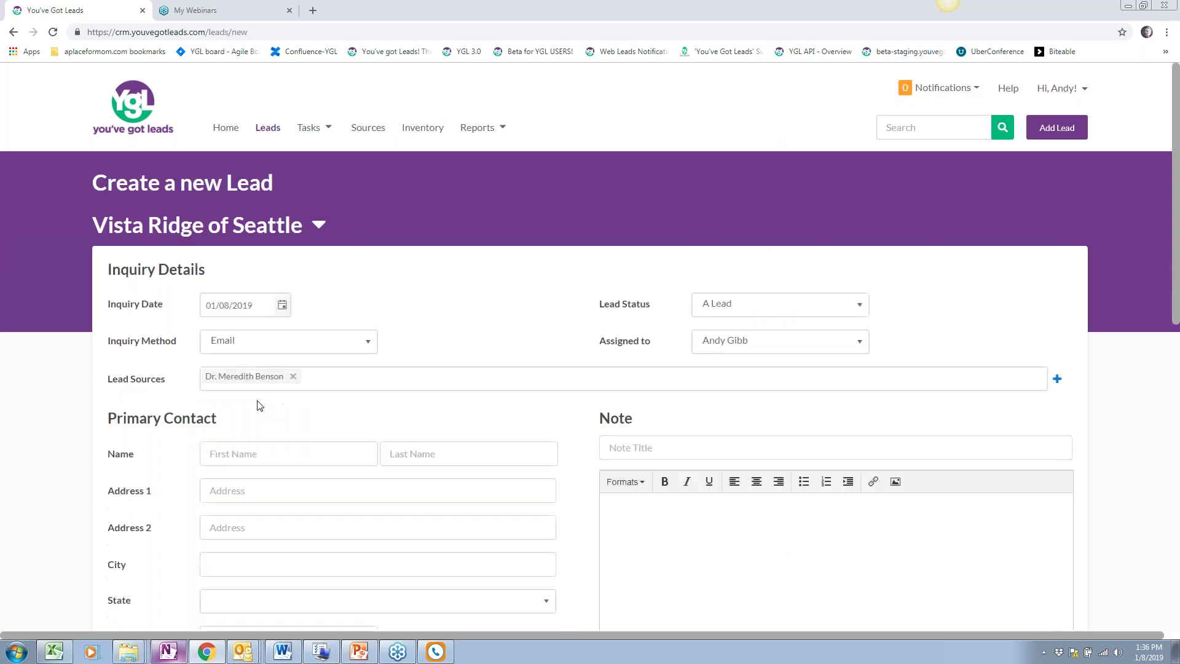
drag(112, 379, 177, 387)
Enter the primary contact's first and last name on the new lead
click(403, 452)
scroll(405, 447, down, 1)
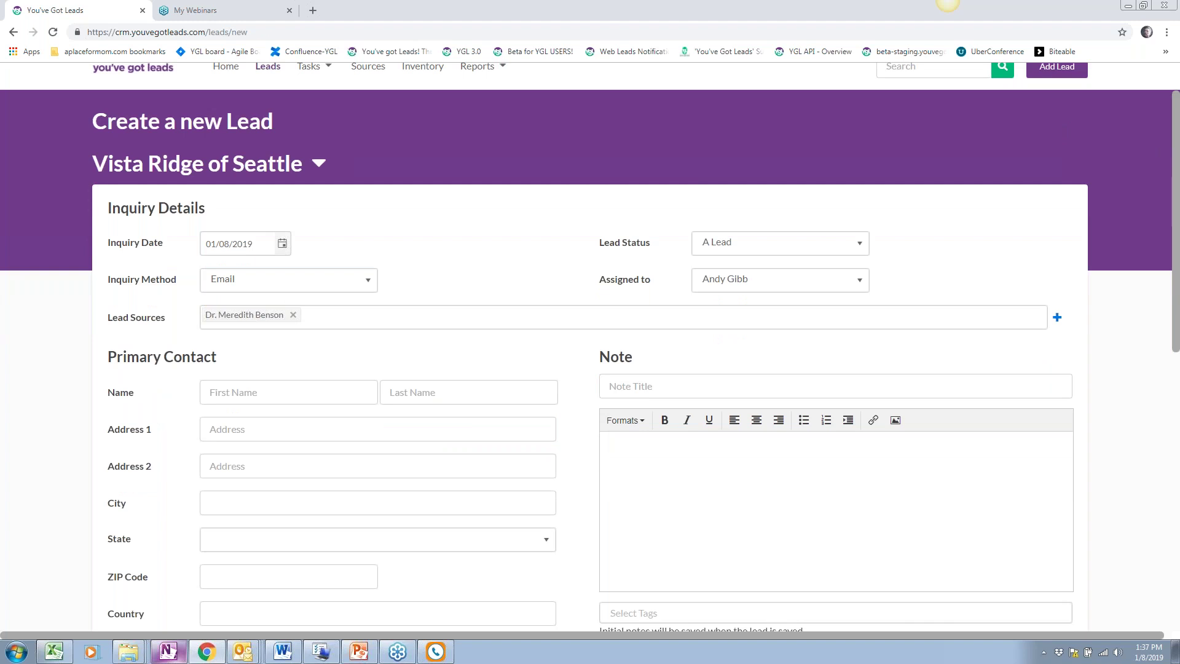
scroll(385, 422, down, 2)
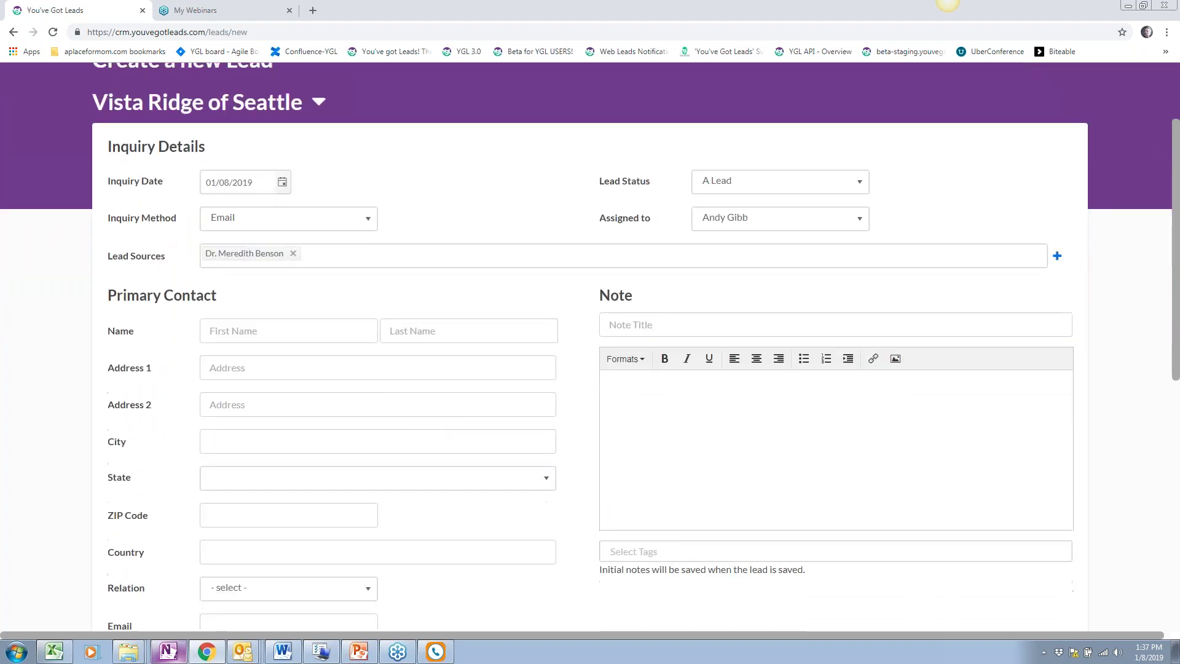
click(372, 373)
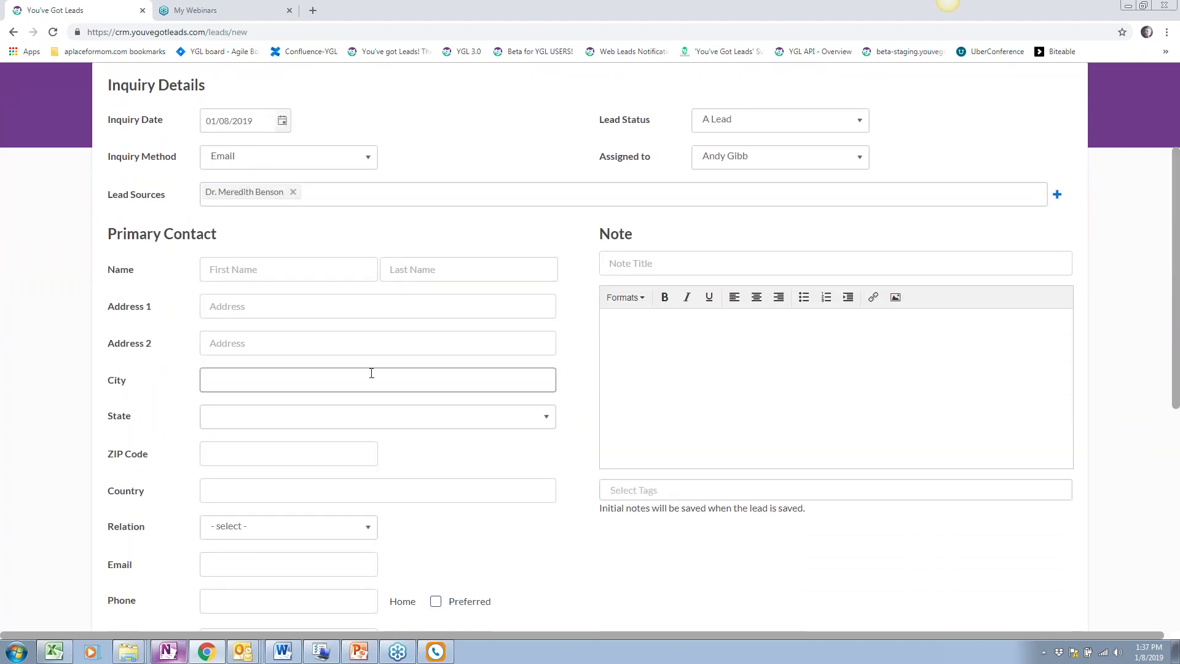
scroll(371, 373, down, 1)
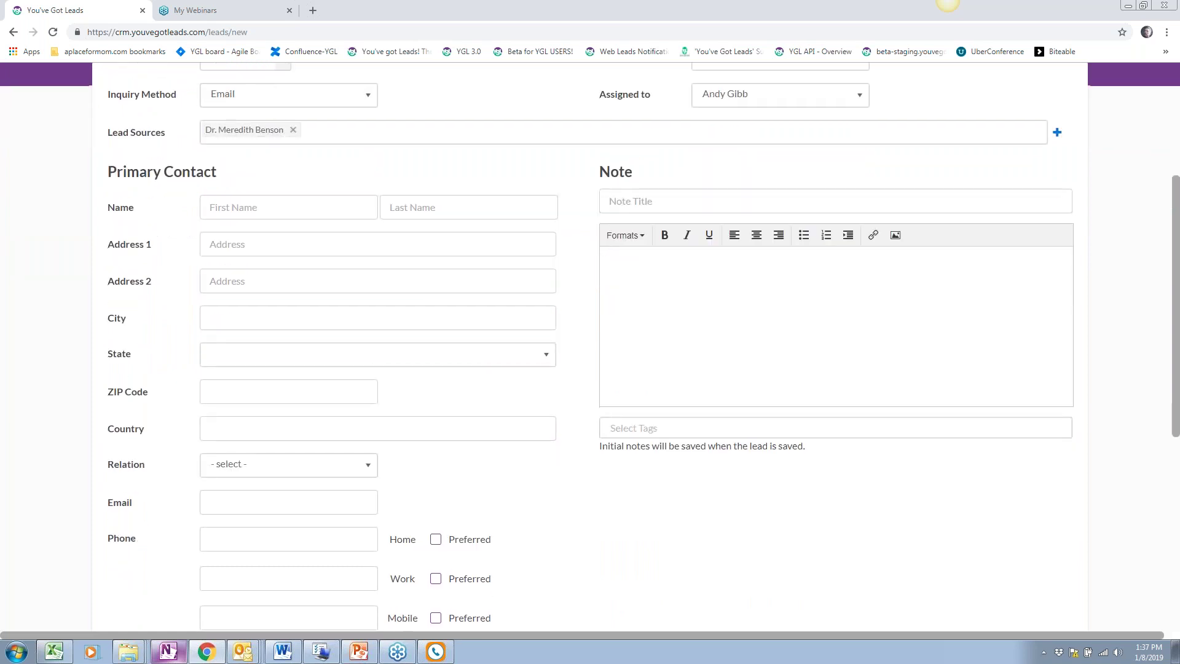
scroll(372, 373, down, 1)
click(240, 142)
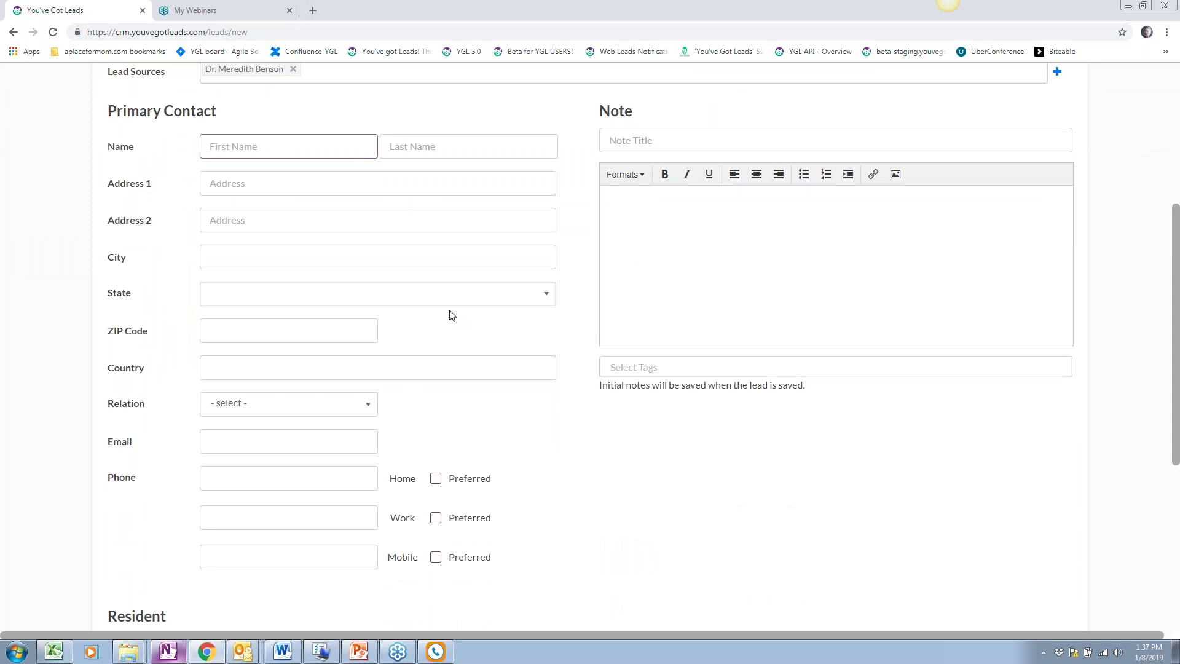
text(Poi)
key(BackSpace)
key(BackSpace)
key(Tab)
Enter the contact's street in Address 1 and fill in the ZIP code
key(Tab)
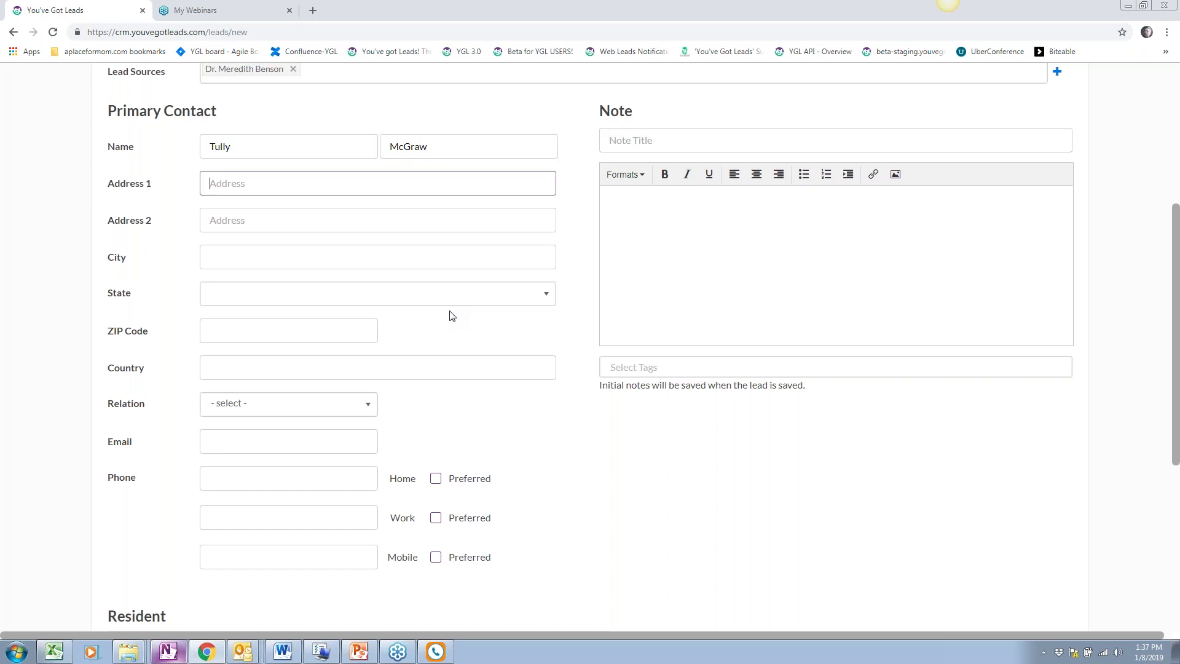
key(BackSpace)
key(Tab)
key(Tab)
key(Tab)
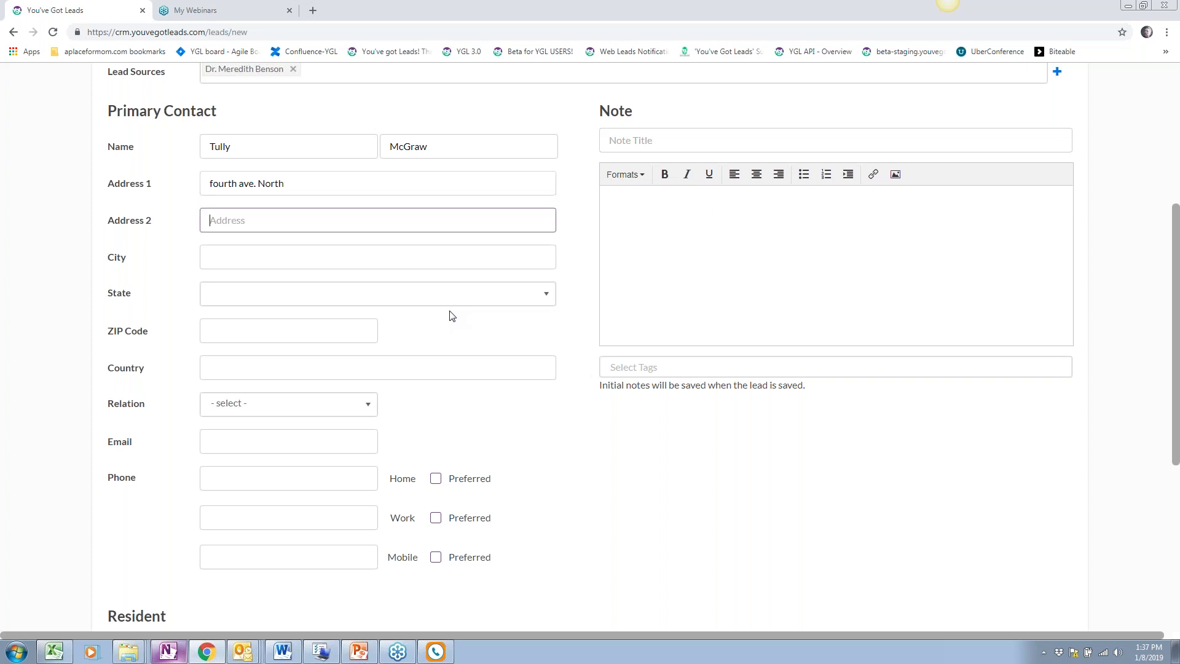
click(355, 331)
text(15101)
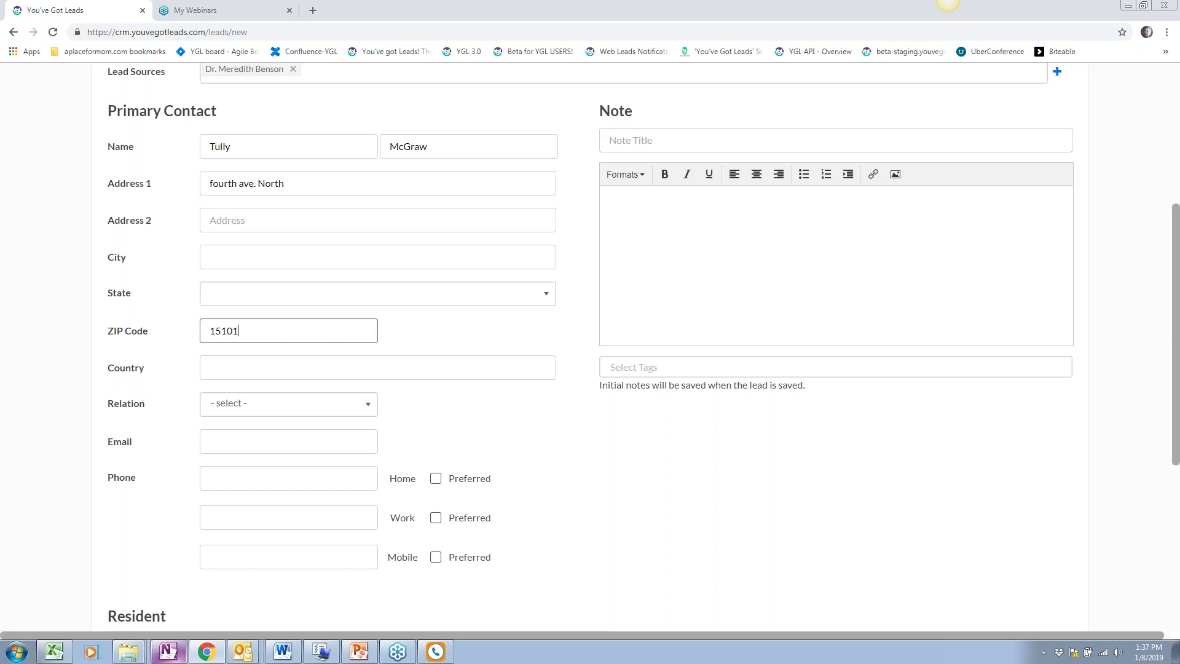
Set the primary contact's relation to Daughter
scroll(414, 337, down, 4)
click(245, 158)
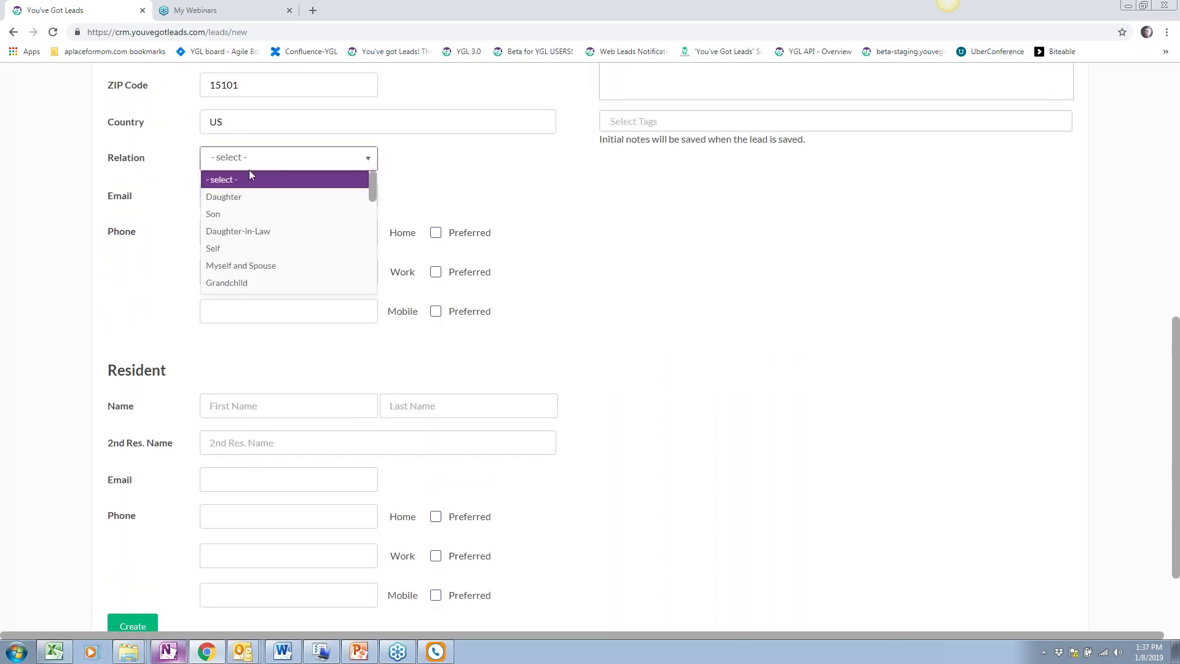
click(233, 198)
click(238, 201)
scroll(429, 204, up, 4)
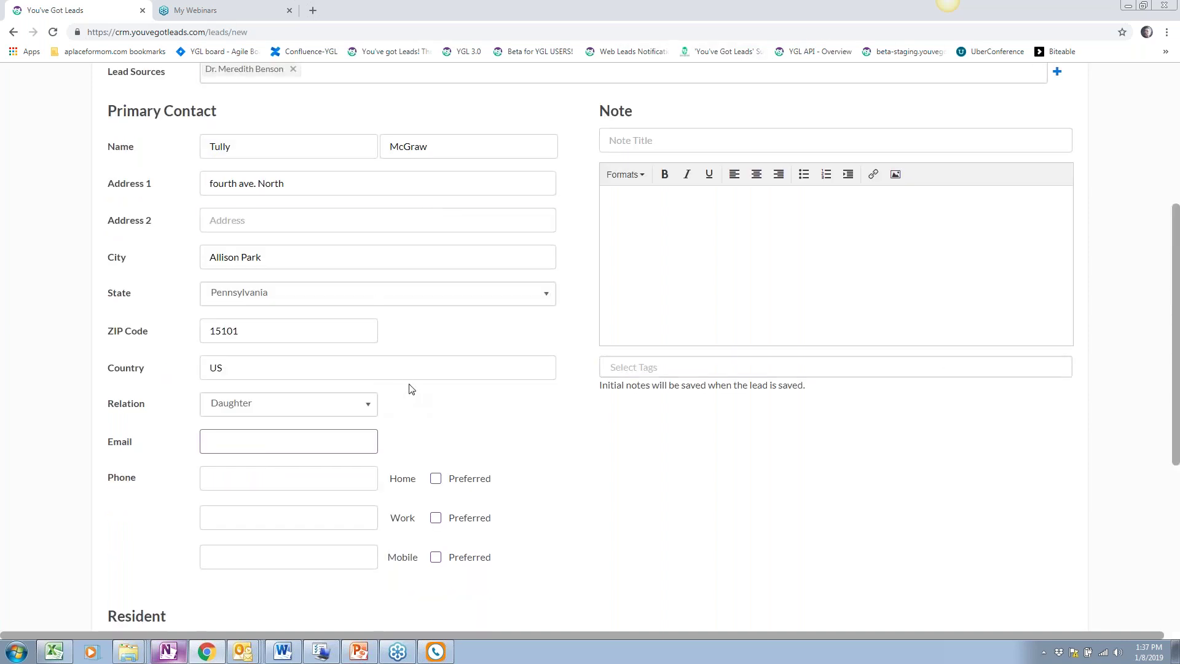
scroll(408, 361, down, 1)
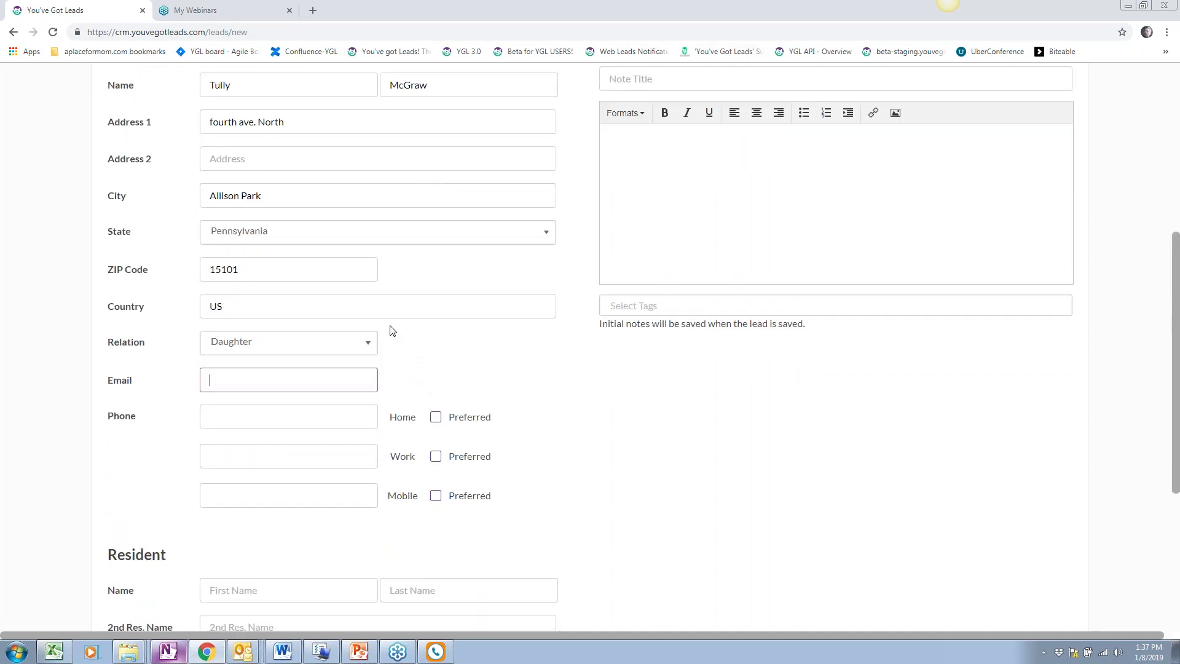
scroll(390, 331, up, 1)
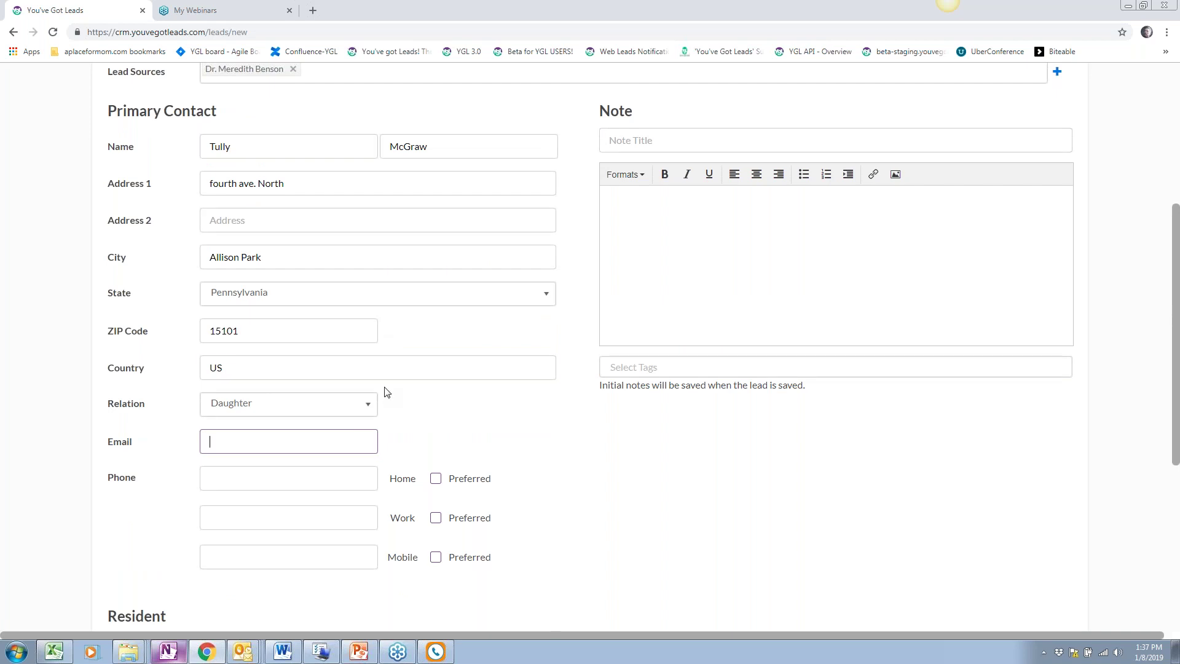
scroll(378, 384, down, 1)
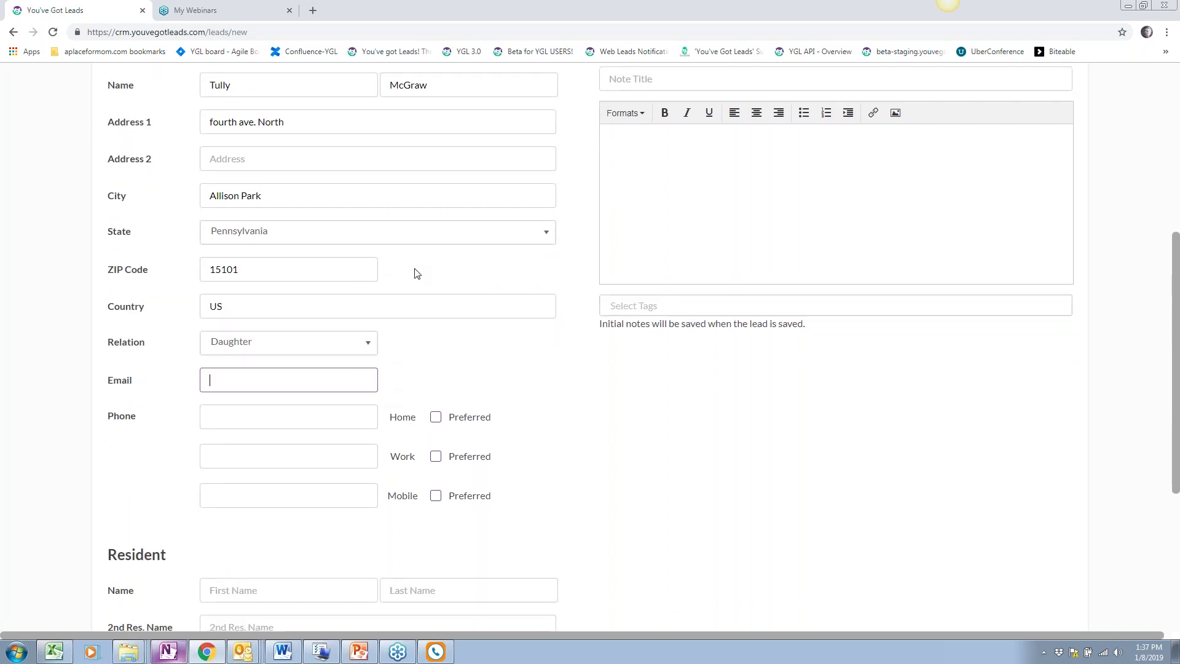
scroll(332, 393, down, 2)
click(261, 467)
scroll(264, 446, up, 4)
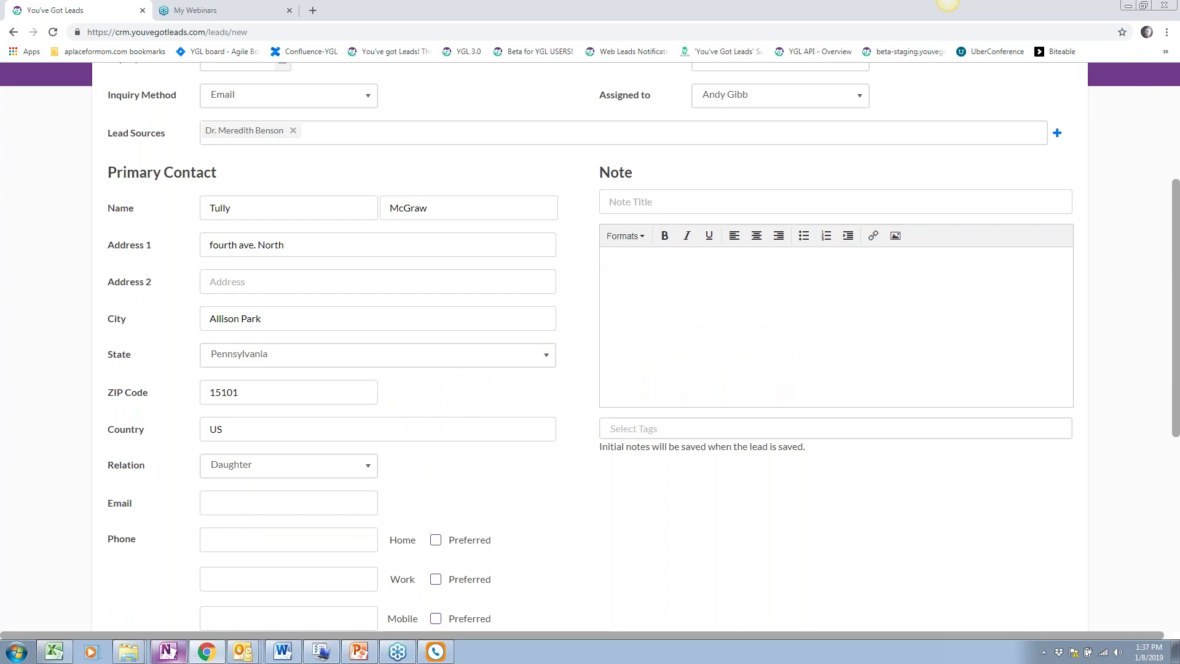
scroll(590, 342, down, 3)
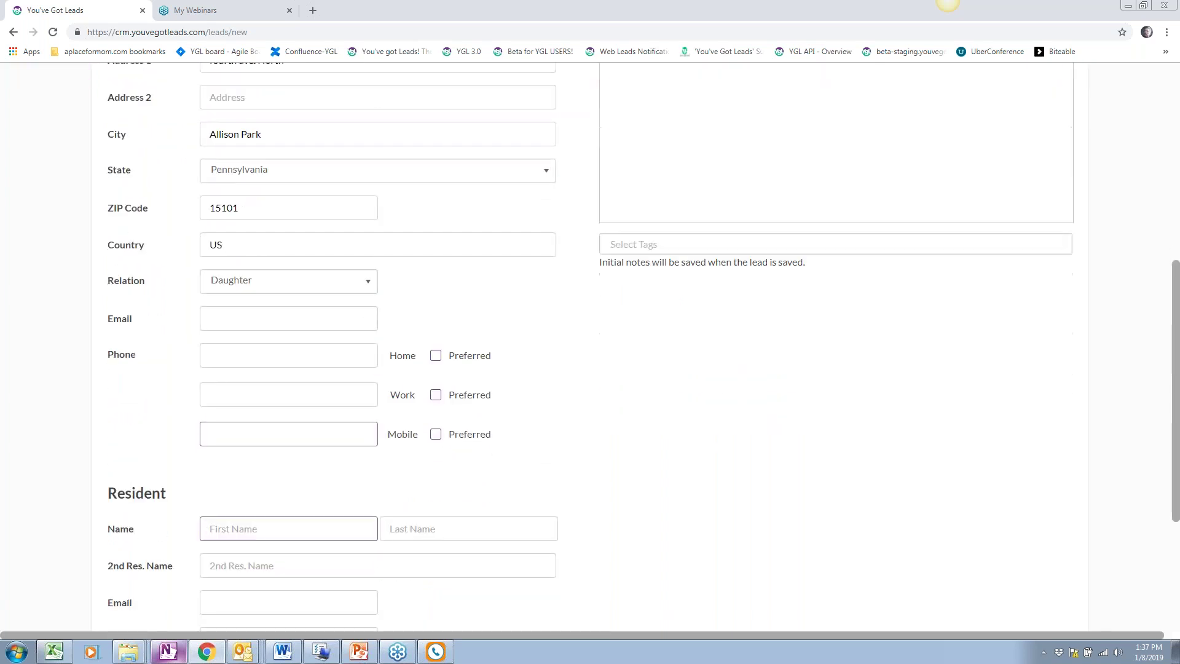
click(333, 281)
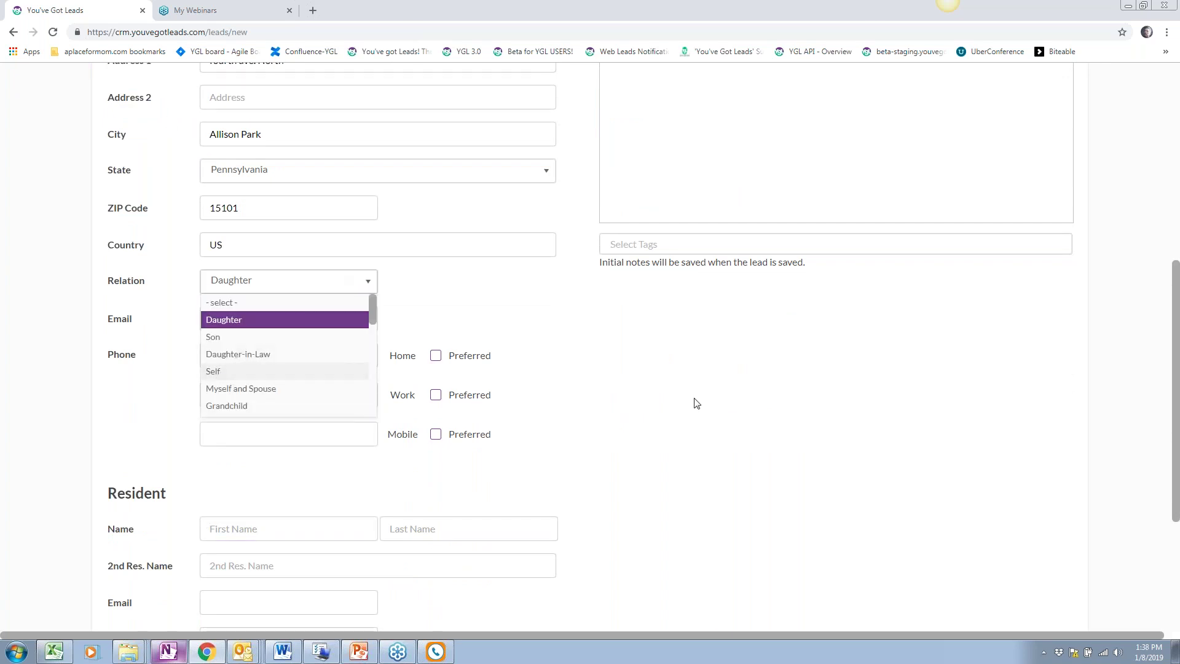
click(679, 397)
scroll(679, 397, down, 1)
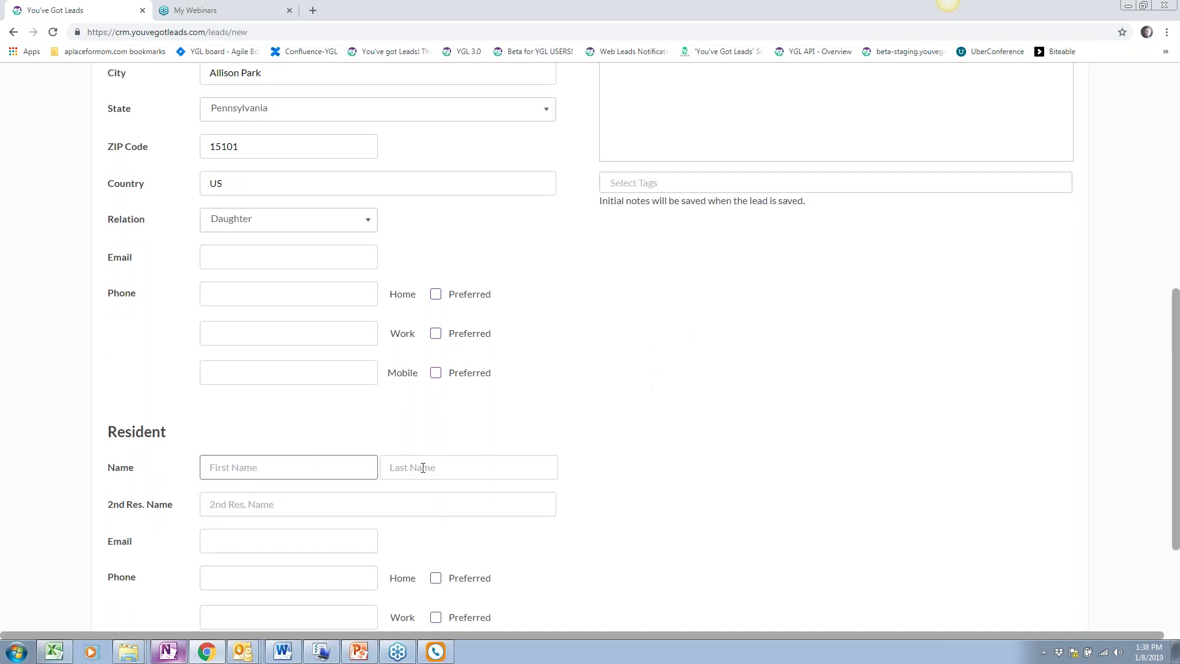
Enter the contact's email and home phone, marking home as the preferred phone
click(250, 255)
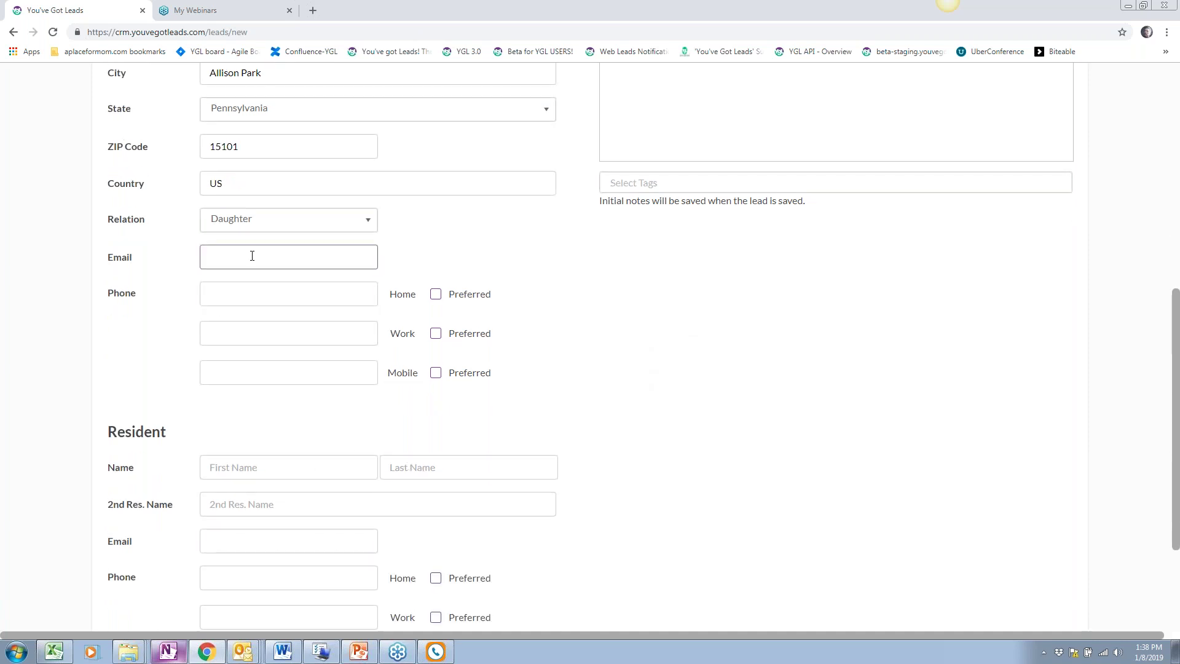
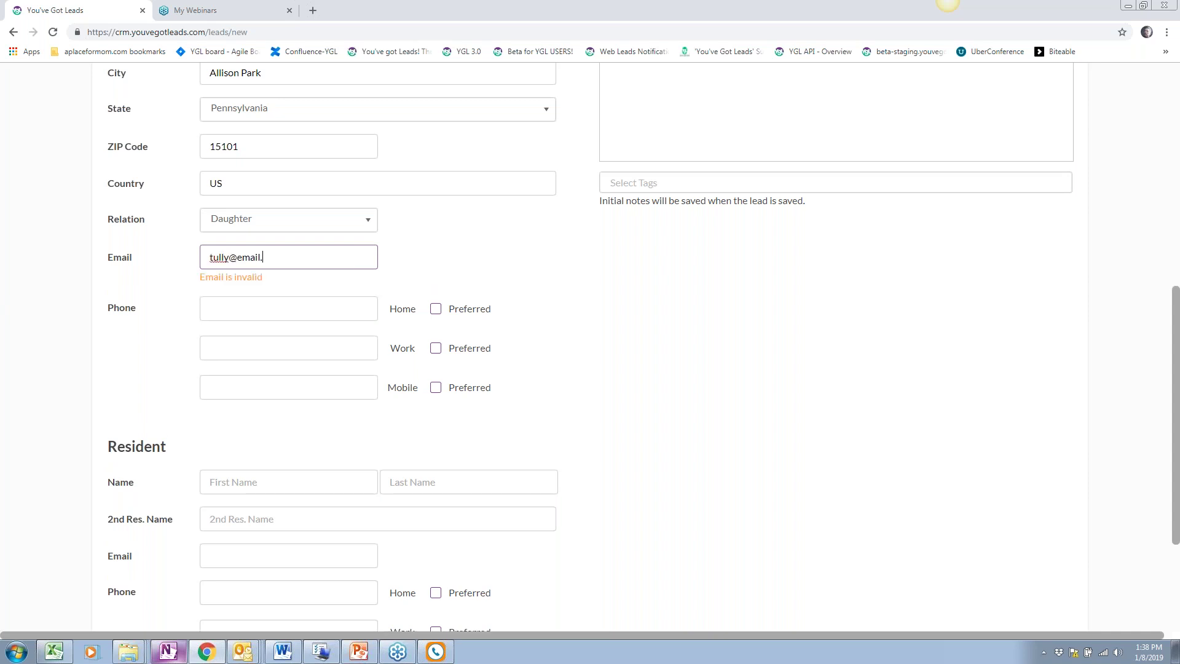
key(Tab)
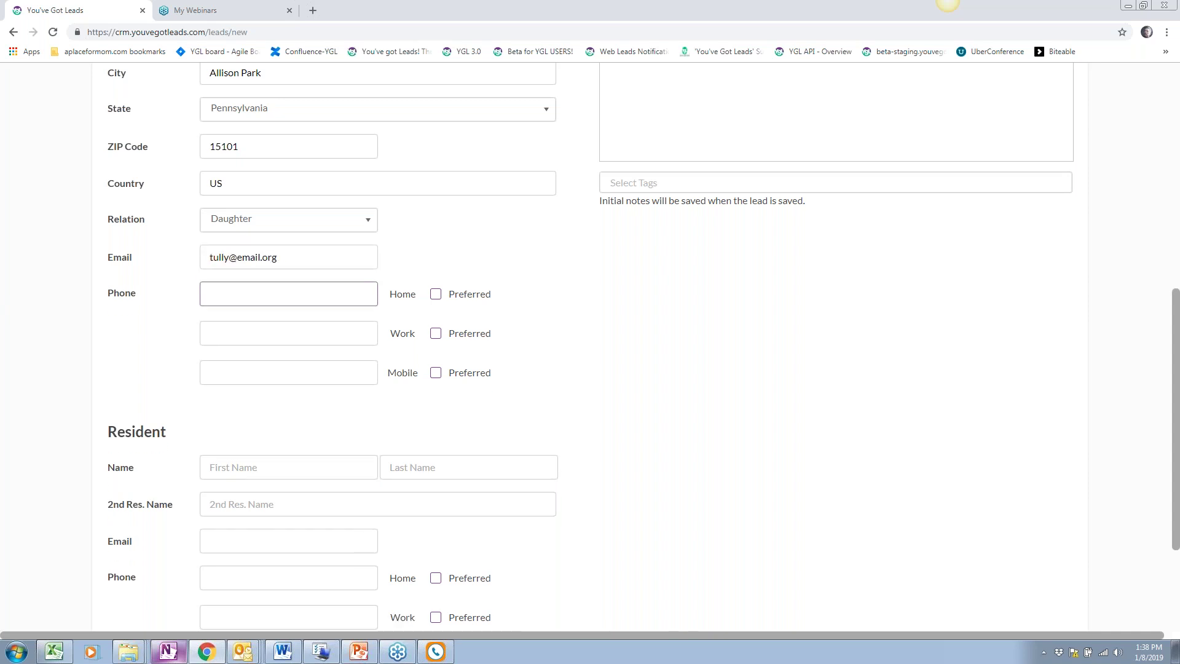
text(555-222-668787)
click(436, 293)
scroll(197, 311, down, 3)
click(238, 292)
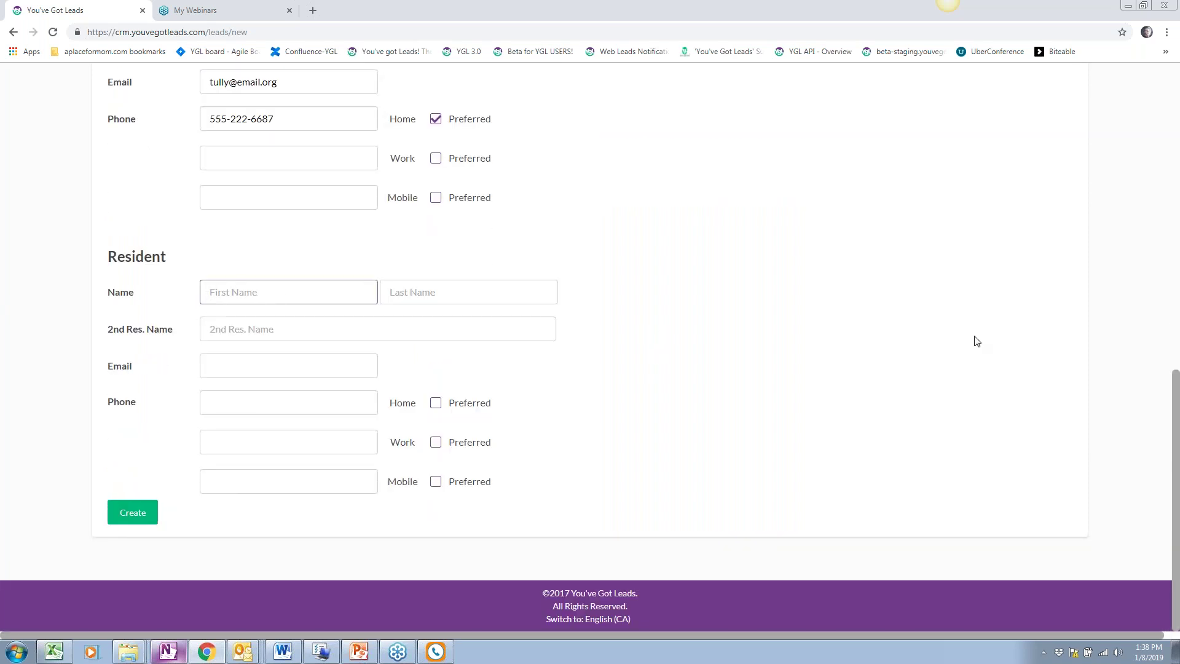
Enter the resident's first name and last name in the Resident fields
scroll(977, 341, up, 4)
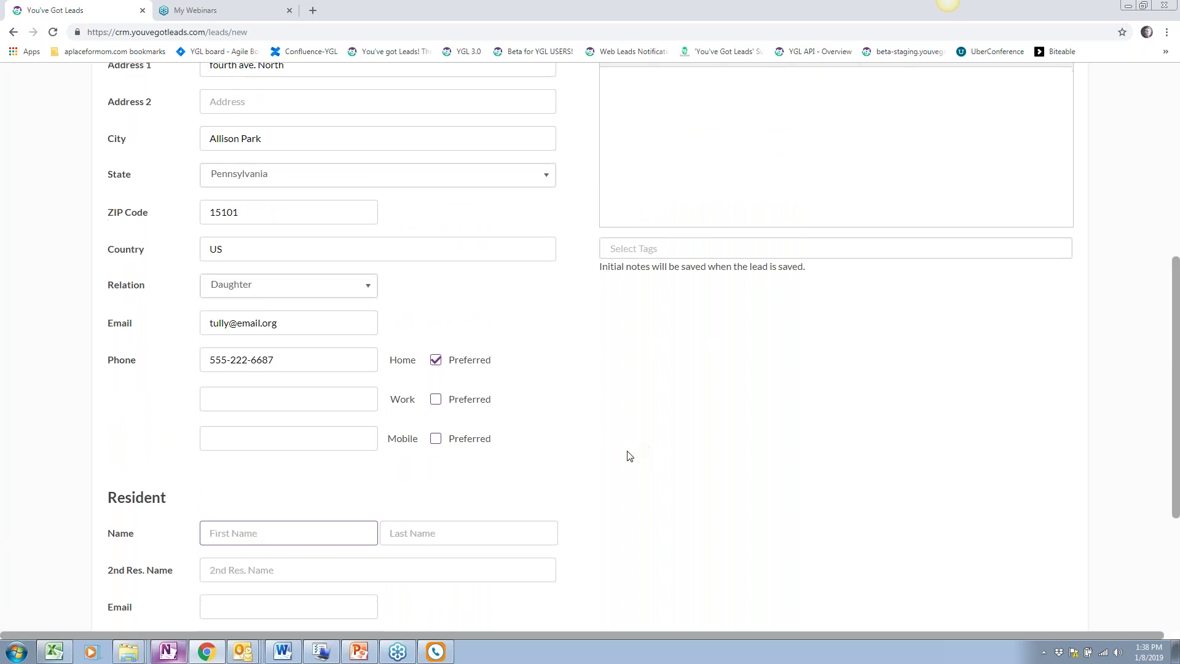
scroll(630, 456, down, 4)
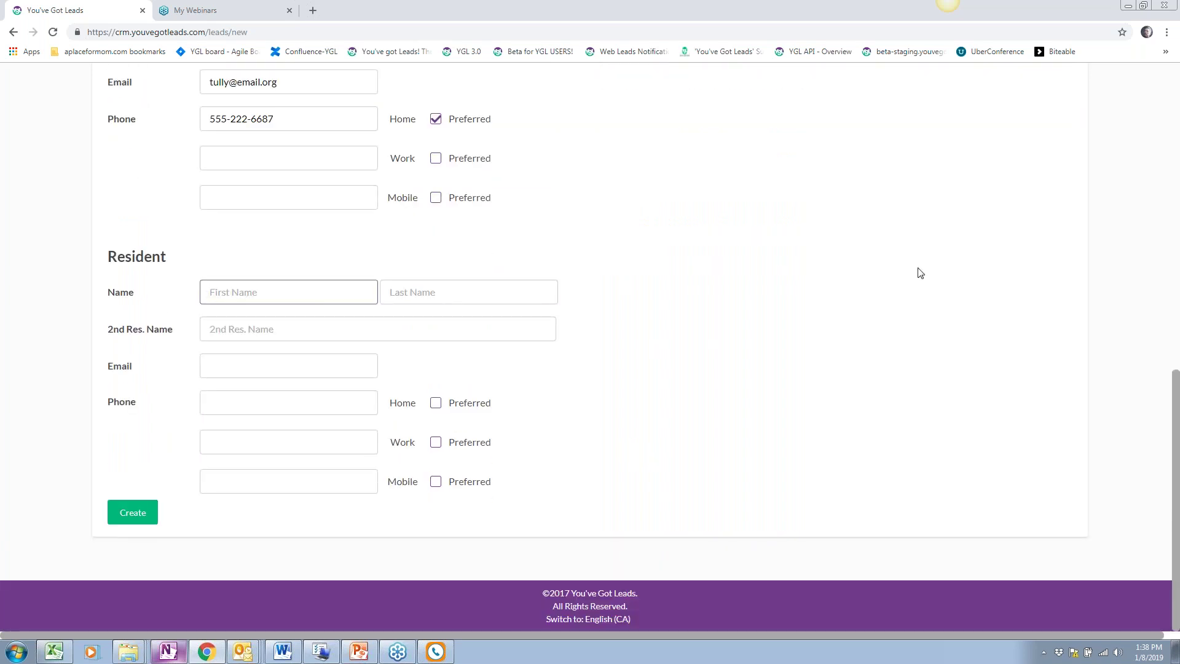
key(Tab)
click(376, 366)
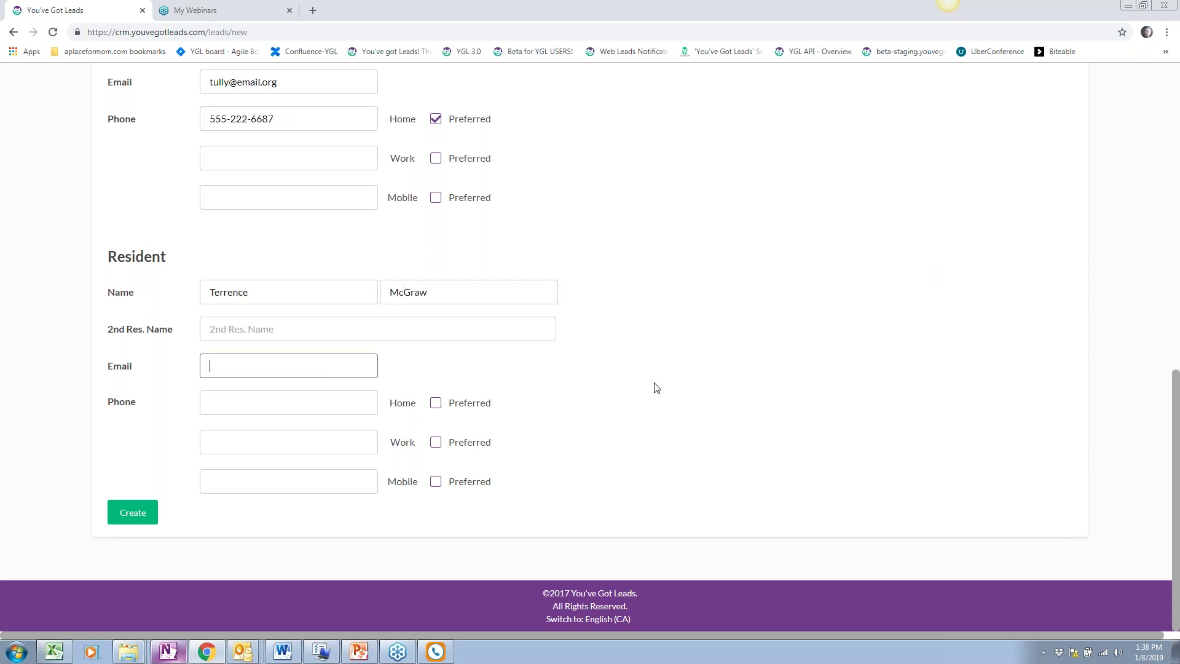
click(213, 335)
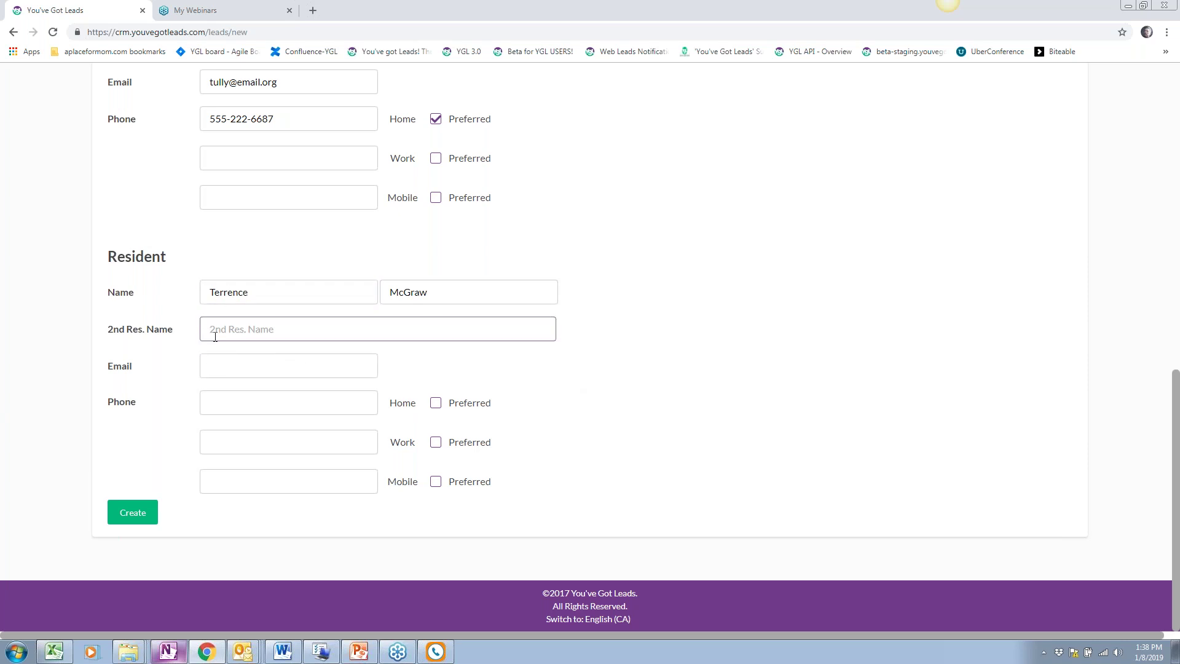
click(211, 365)
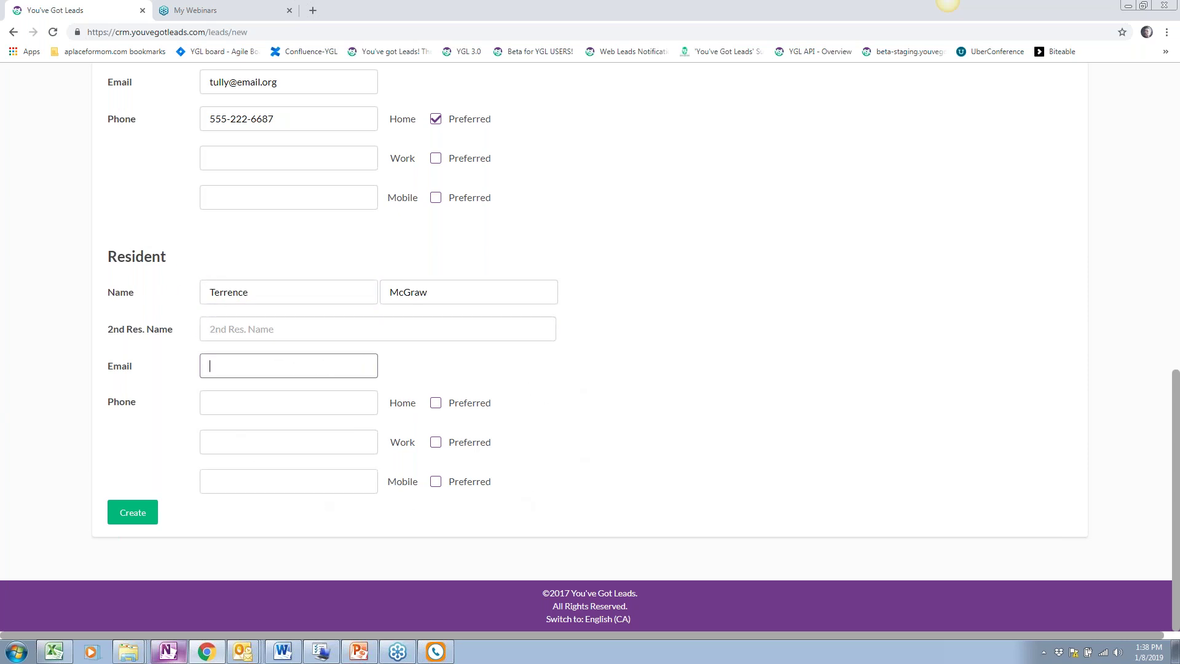
Scroll through the new lead form to review the entered details
scroll(651, 260, up, 2)
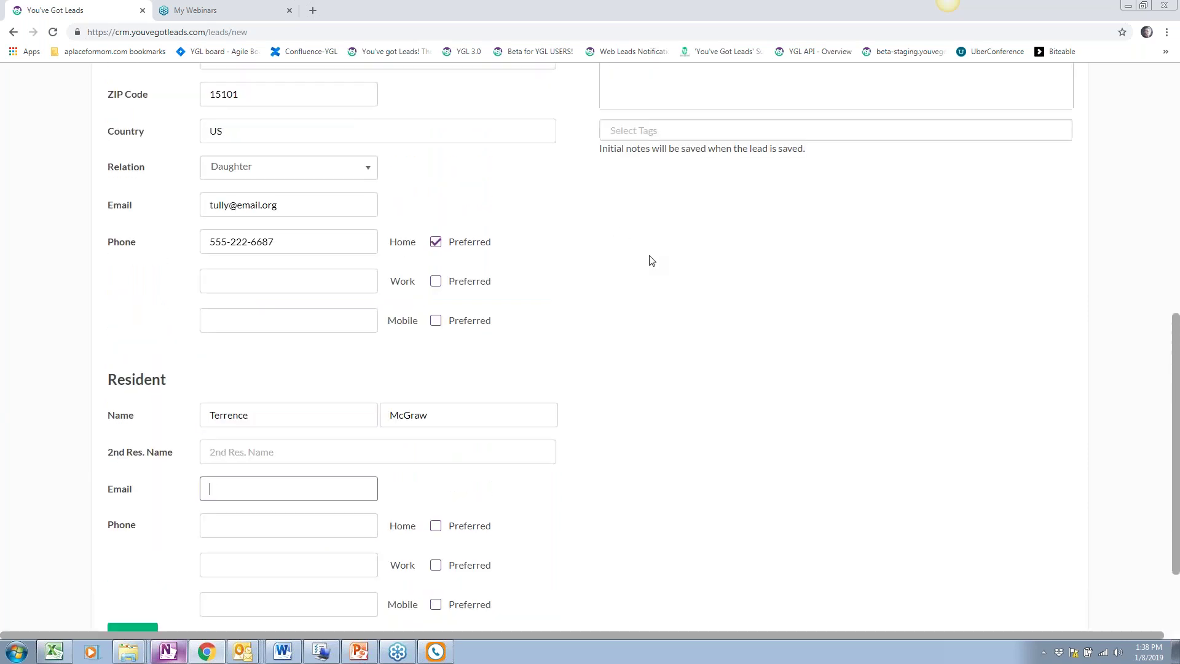
scroll(651, 260, up, 1)
scroll(651, 261, up, 3)
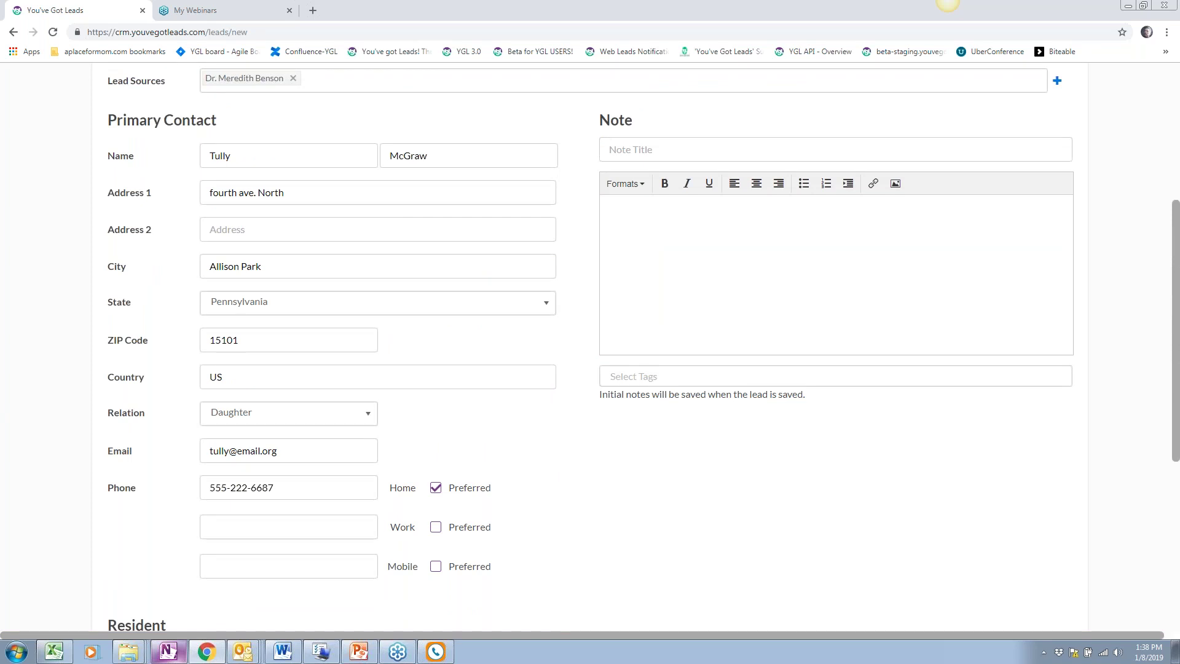
scroll(651, 261, down, 5)
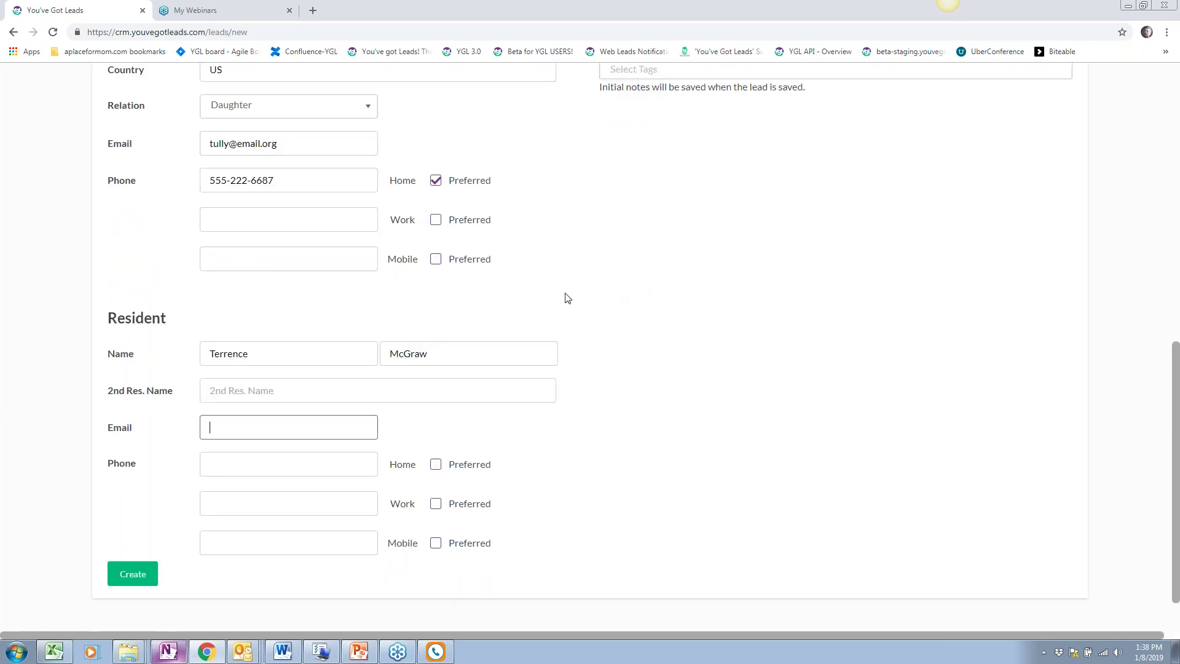
scroll(567, 298, up, 5)
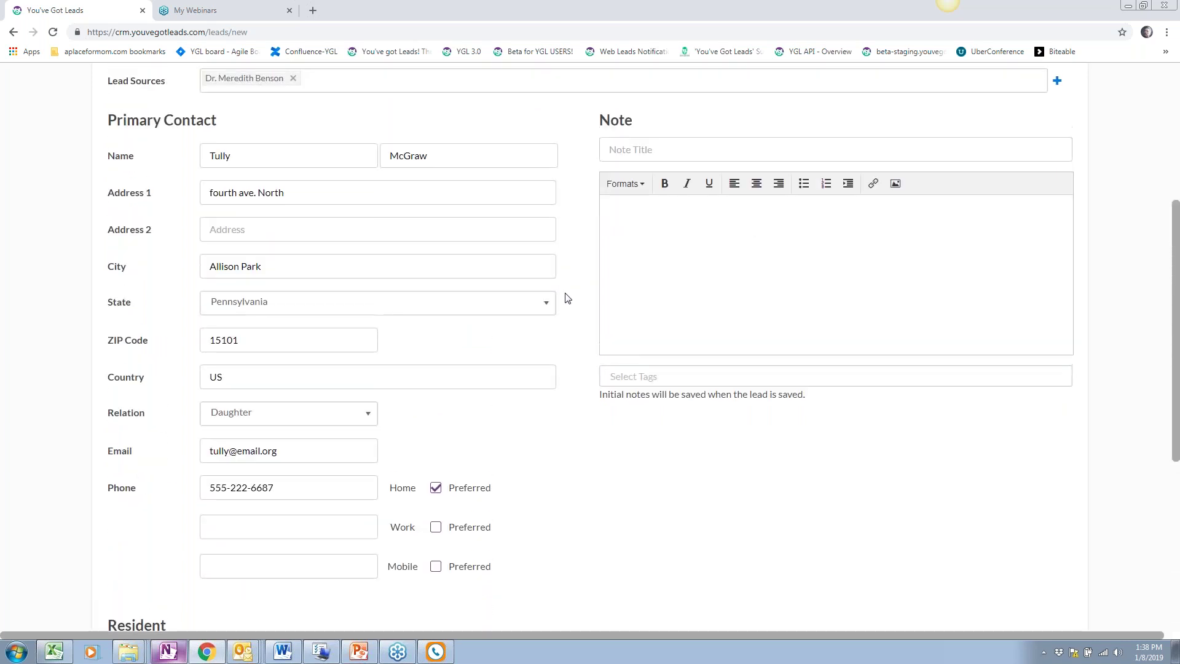
scroll(567, 298, up, 2)
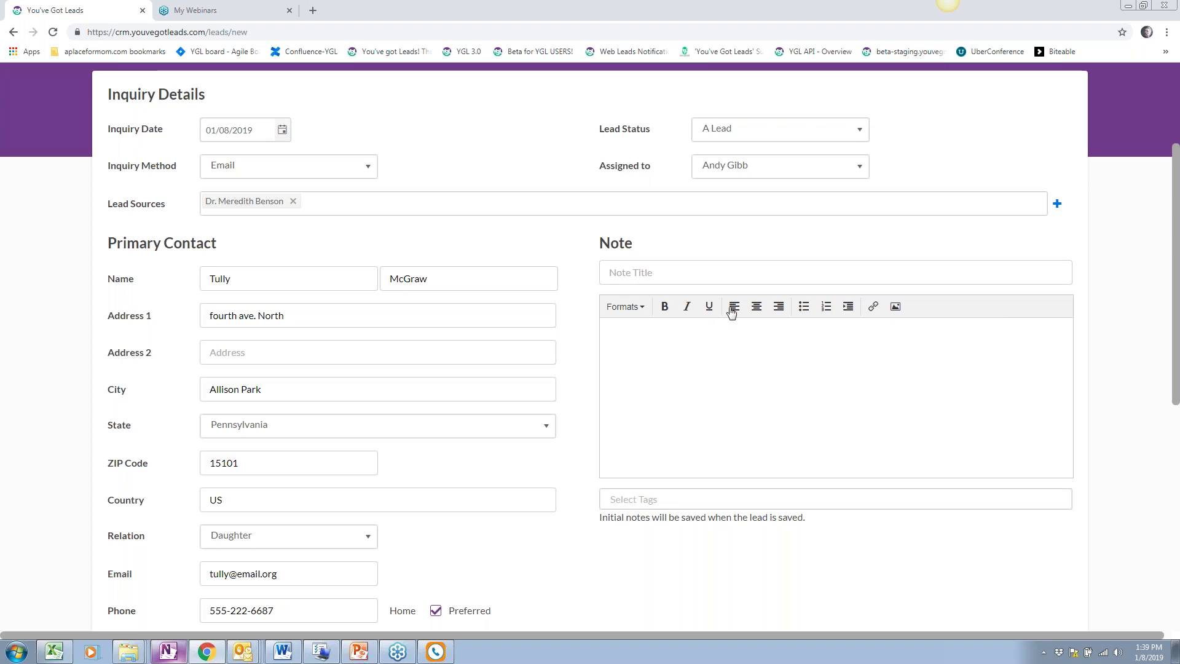
scroll(547, 412, down, 1)
scroll(547, 410, down, 8)
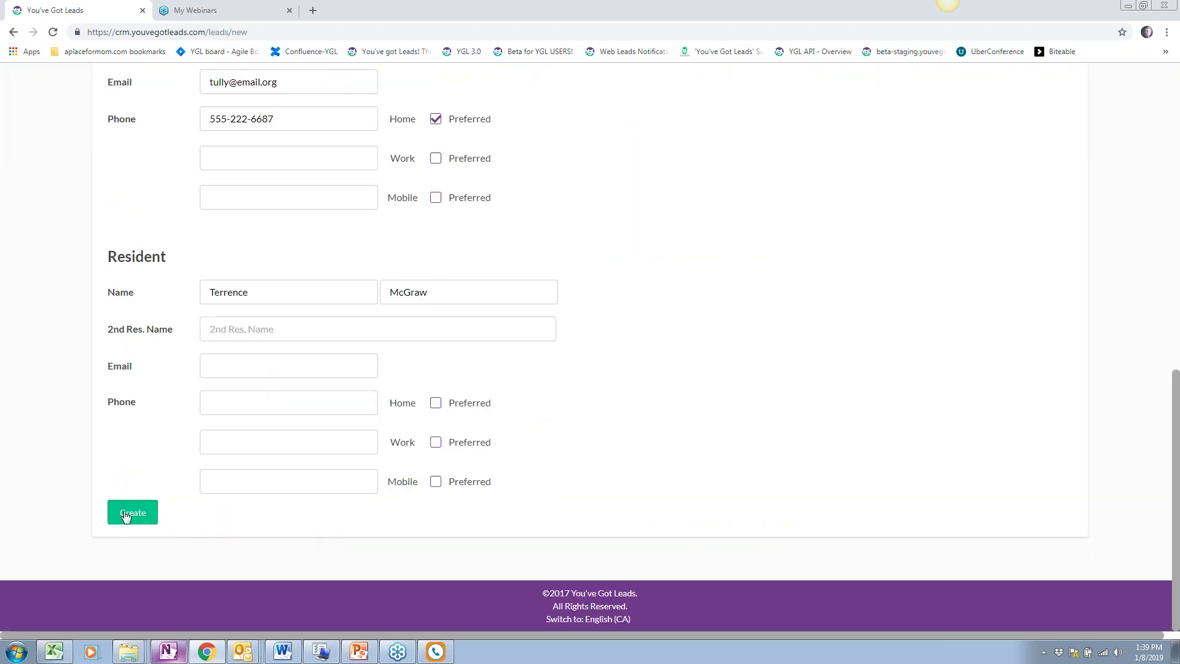
Create the new lead from the filled-in form
click(126, 516)
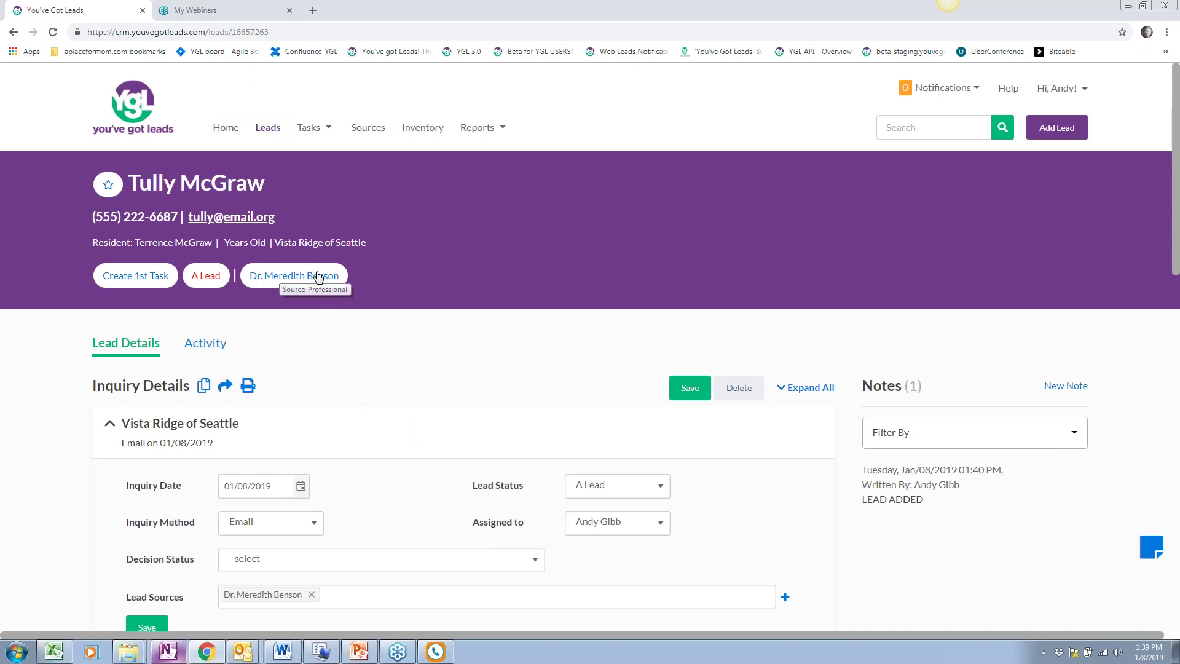
scroll(349, 380, down, 1)
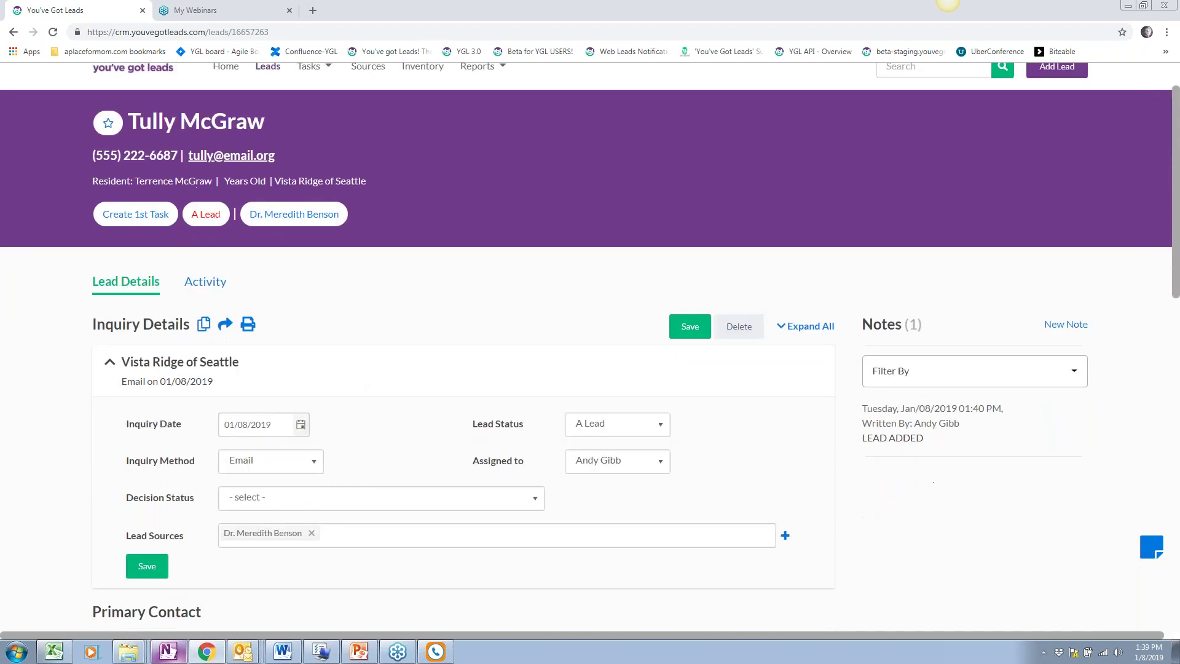
scroll(330, 376, down, 2)
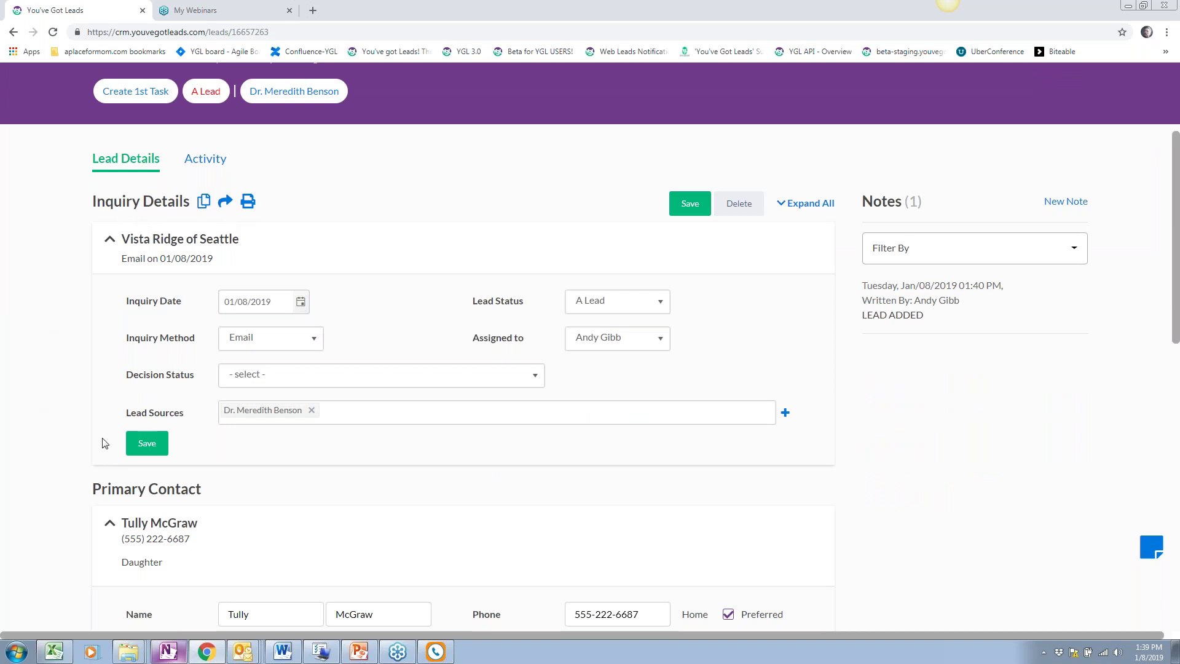
scroll(77, 378, down, 3)
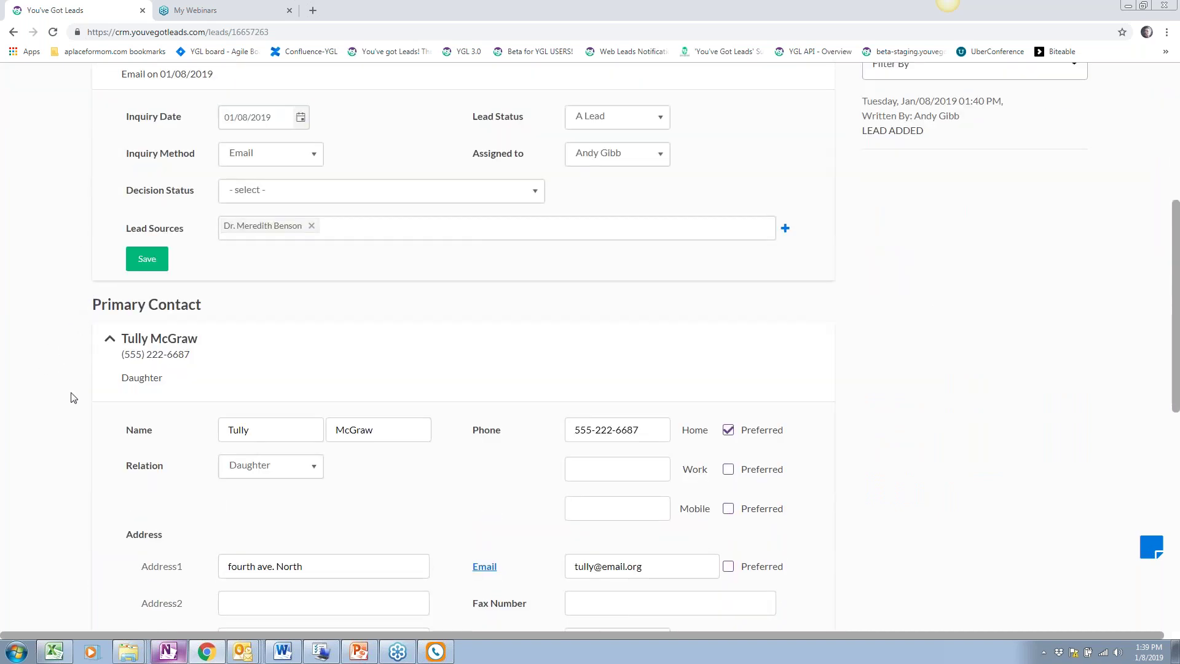
scroll(73, 397, down, 8)
Expand the resident's section under Resident Details on the saved lead
click(239, 402)
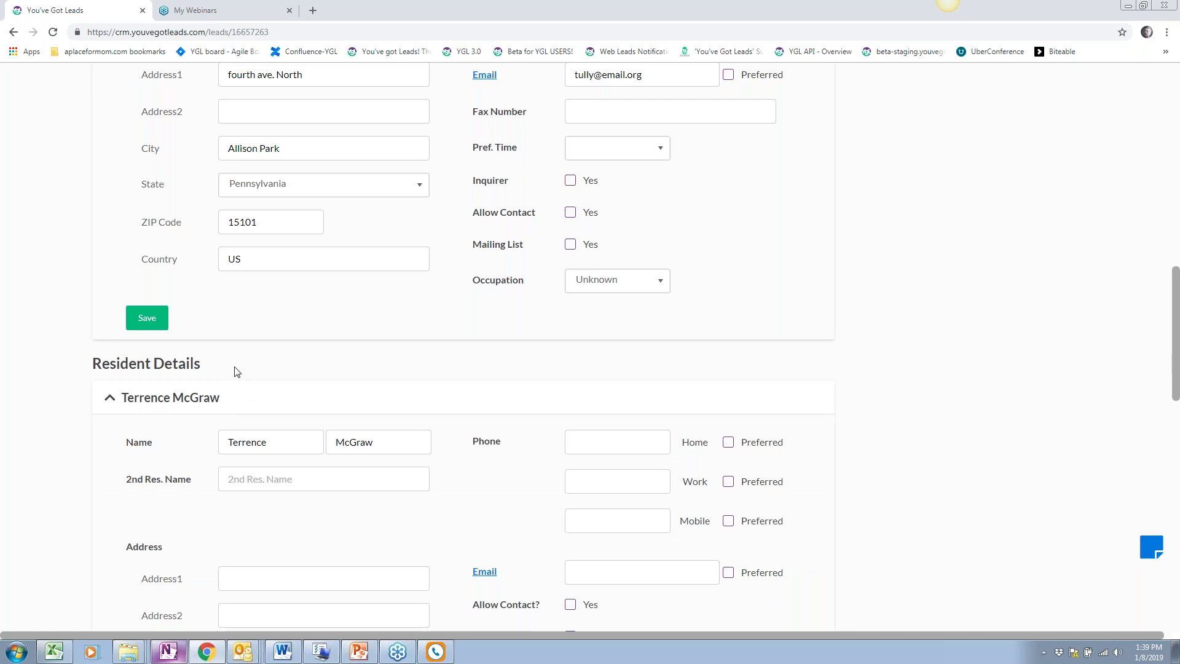
scroll(238, 371, down, 9)
scroll(258, 348, up, 3)
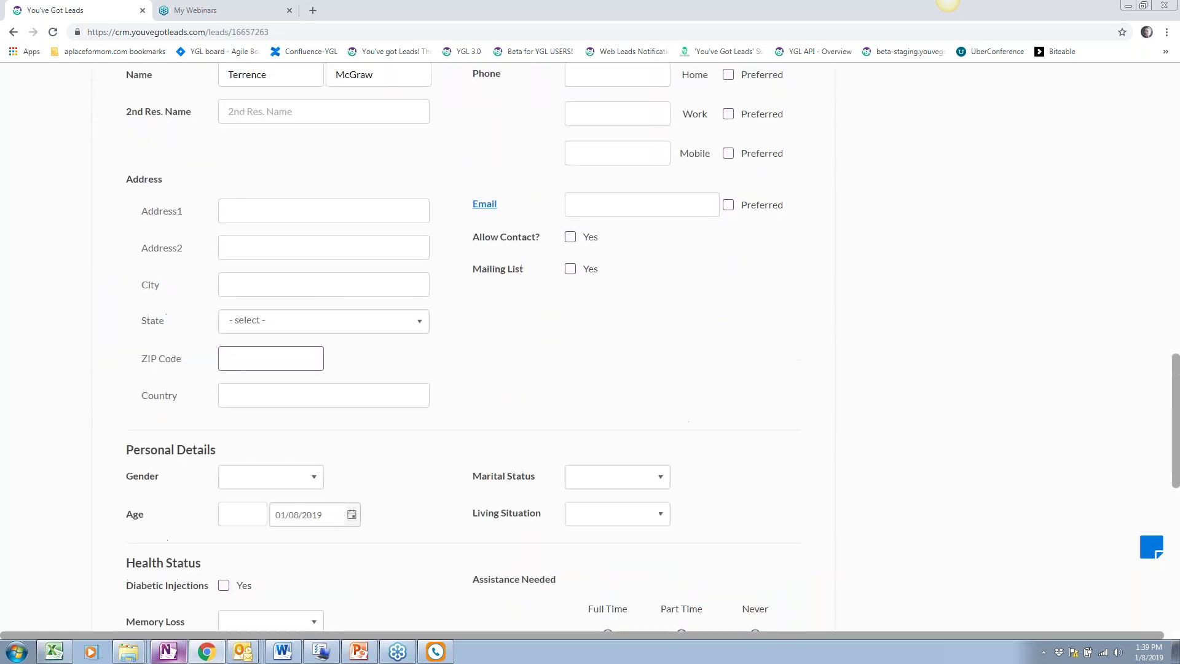
scroll(270, 354, up, 1)
scroll(270, 351, down, 7)
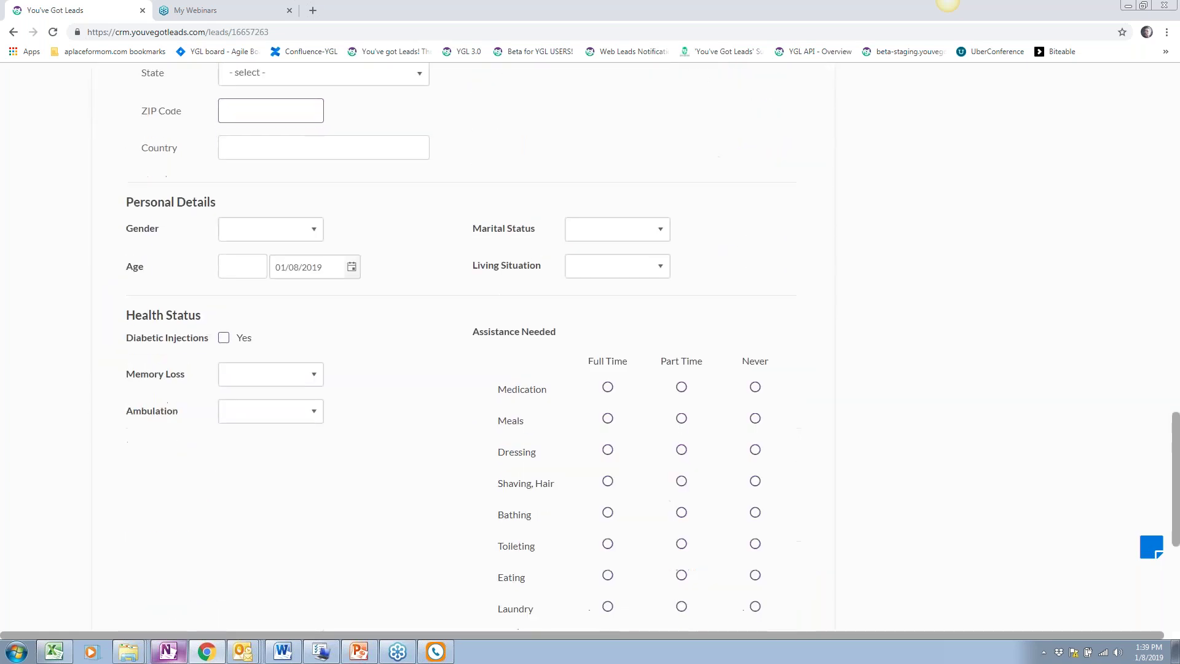
Set the resident's gender to Male and birth date to 08/11/1937
click(295, 108)
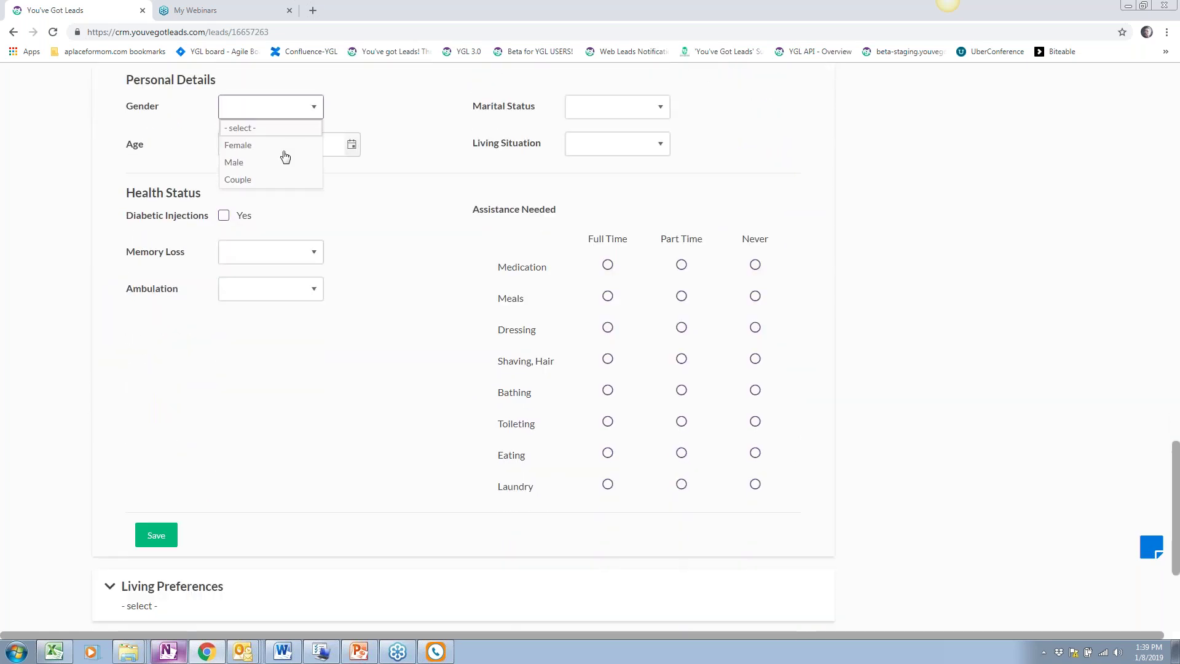
click(244, 163)
click(348, 154)
click(353, 258)
click(332, 261)
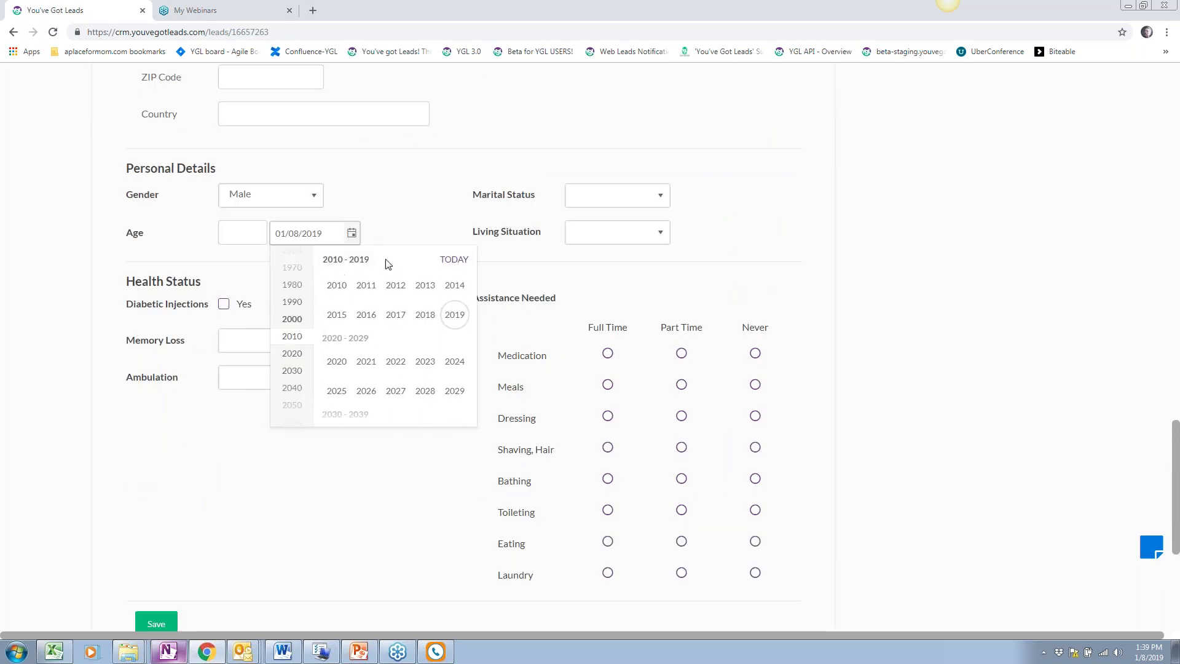
click(346, 260)
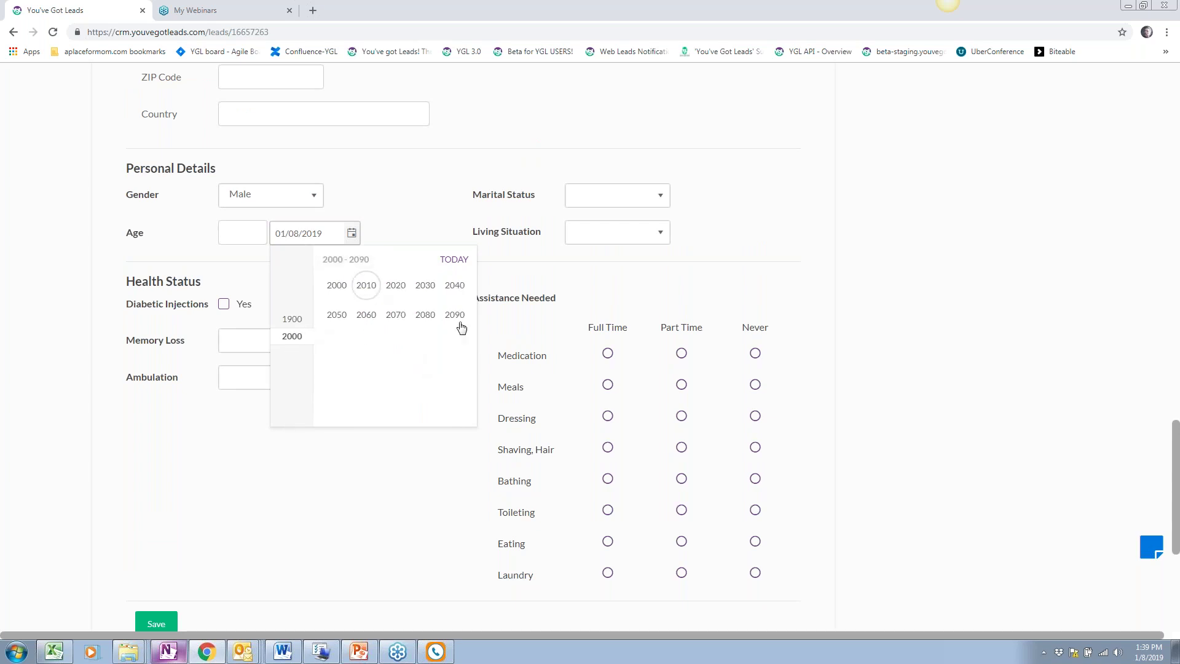
click(427, 288)
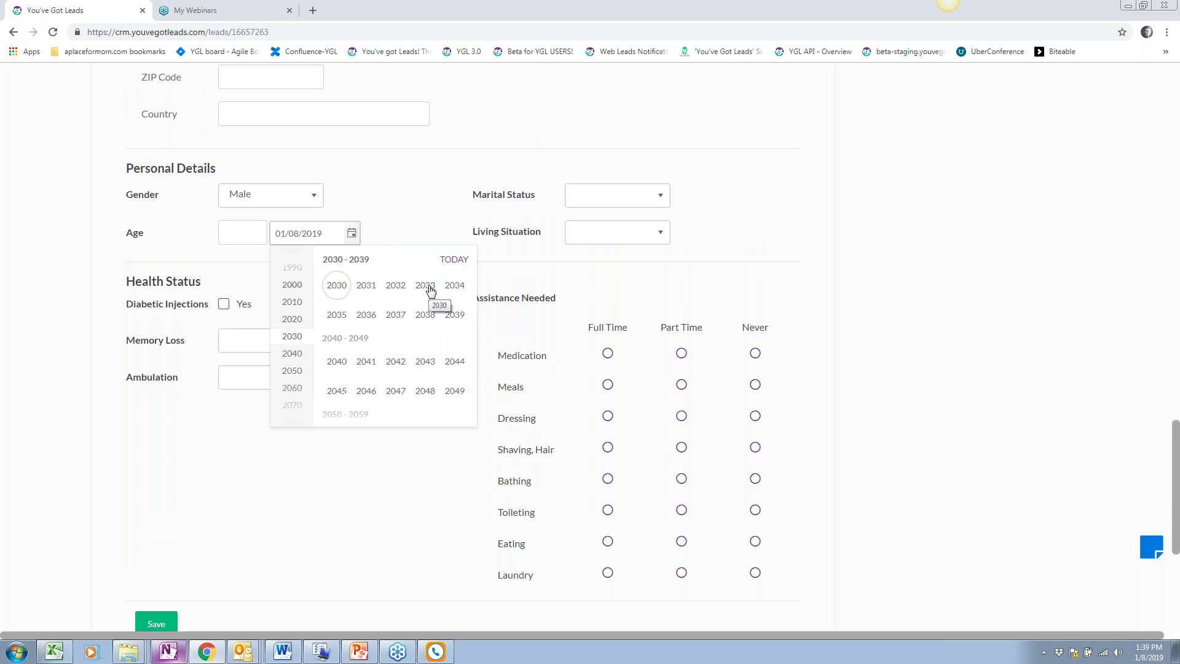
scroll(293, 306, up, 5)
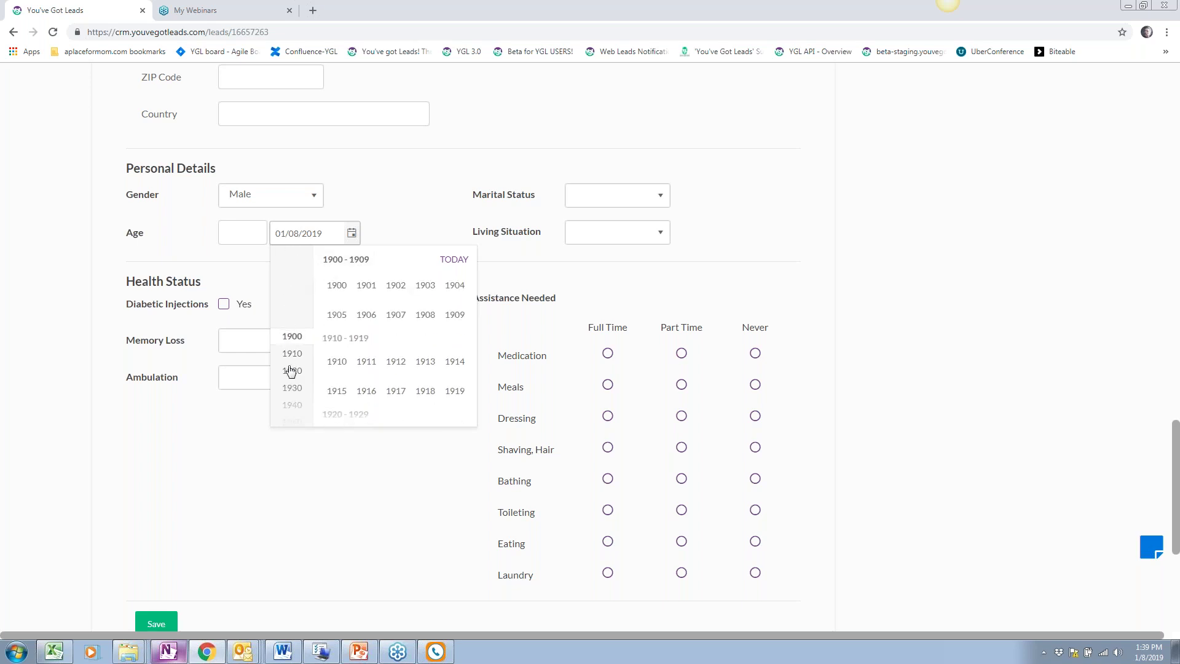
click(293, 391)
click(395, 315)
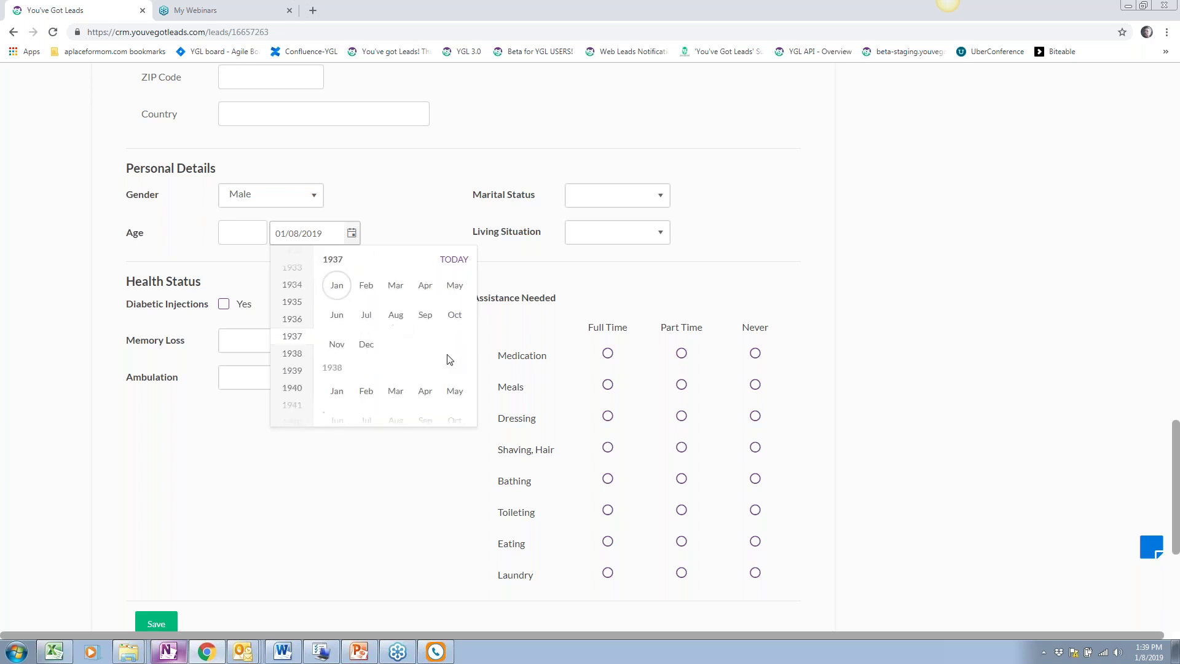
click(396, 315)
click(395, 316)
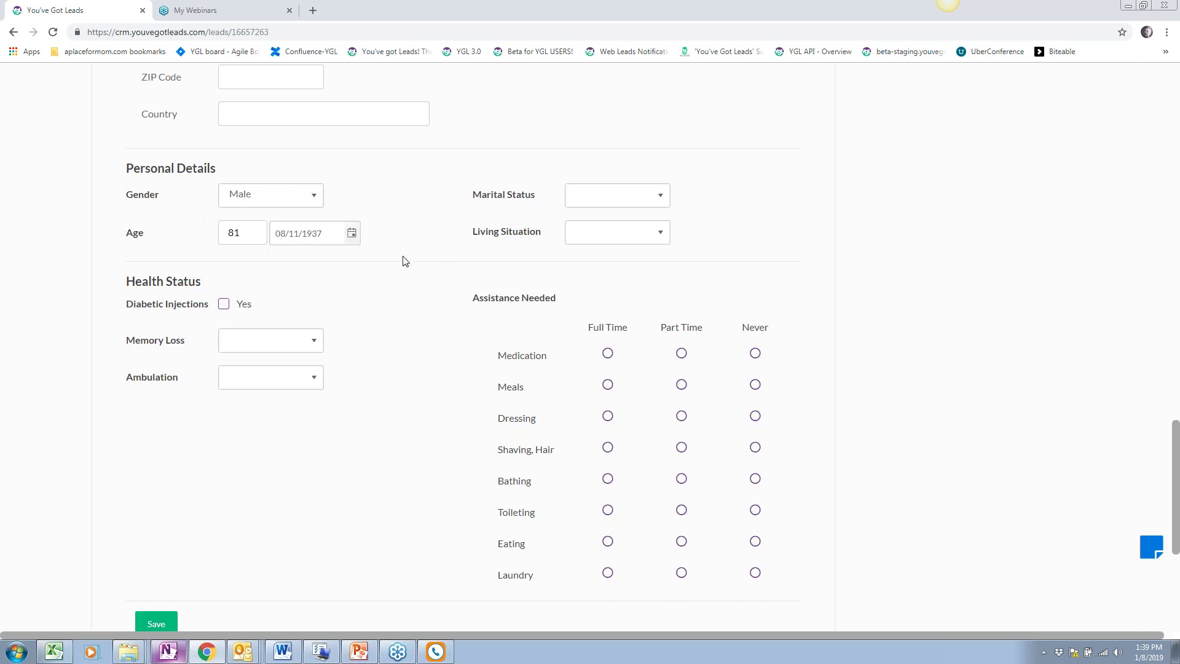
Set marital status to Widowed and living situation to Home (with Services)
click(663, 194)
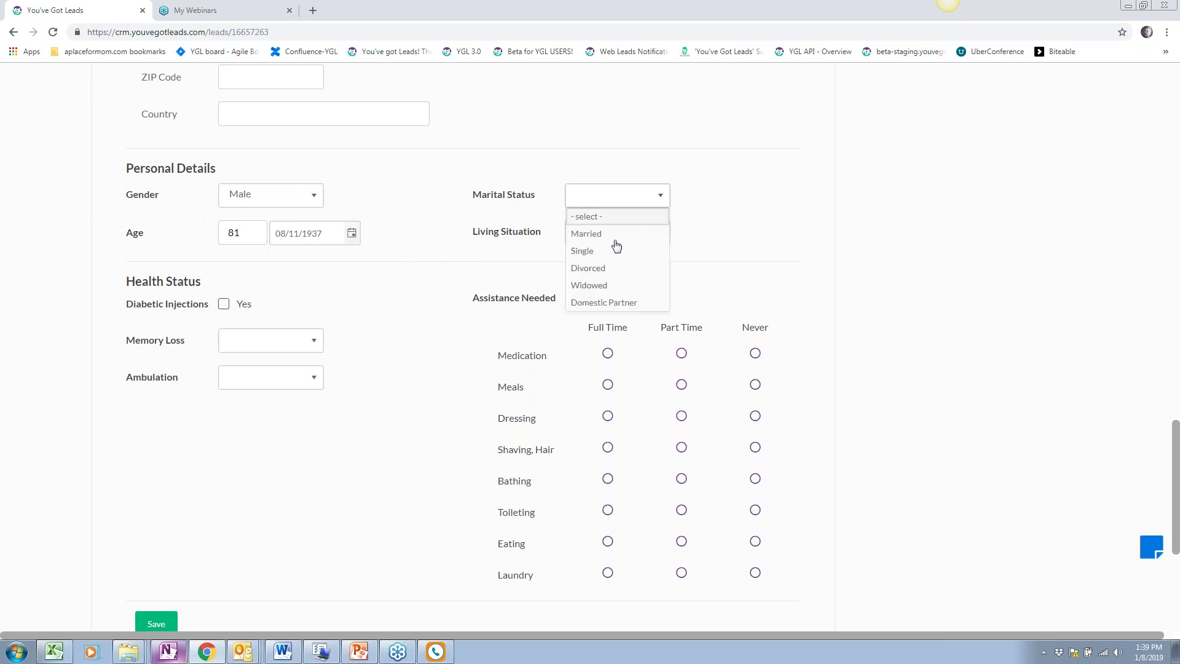
click(608, 285)
click(615, 233)
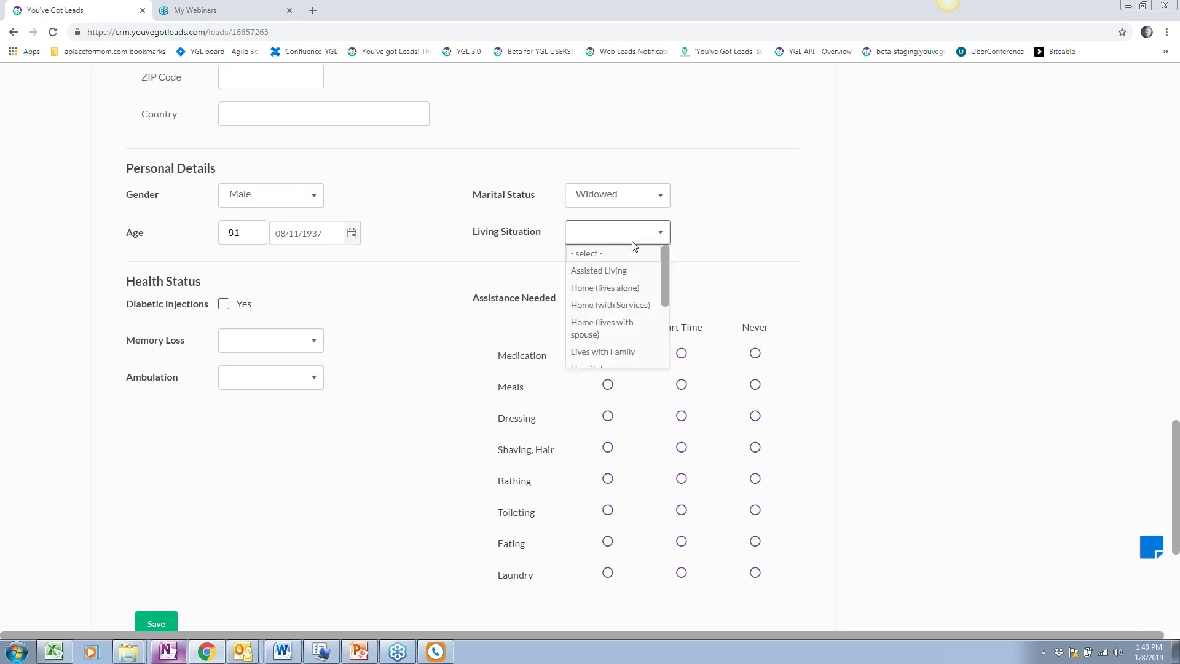
click(606, 308)
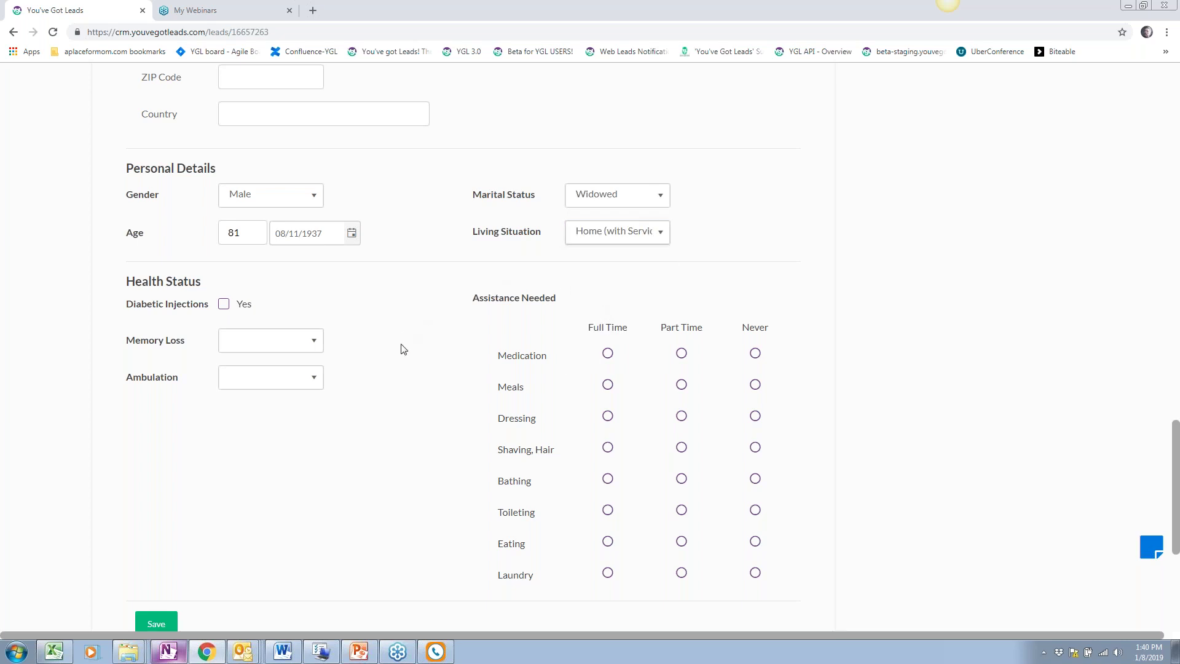
Mark diabetic injections, set memory loss to No Memory Loss and ambulation to Walker
scroll(344, 258, down, 3)
click(224, 122)
click(264, 158)
click(239, 227)
click(256, 202)
click(243, 244)
Set assistance levels: medication, dressing, shaving part time; meals, laundry full time; bathing, toileting, eating never
click(681, 168)
click(608, 201)
click(682, 231)
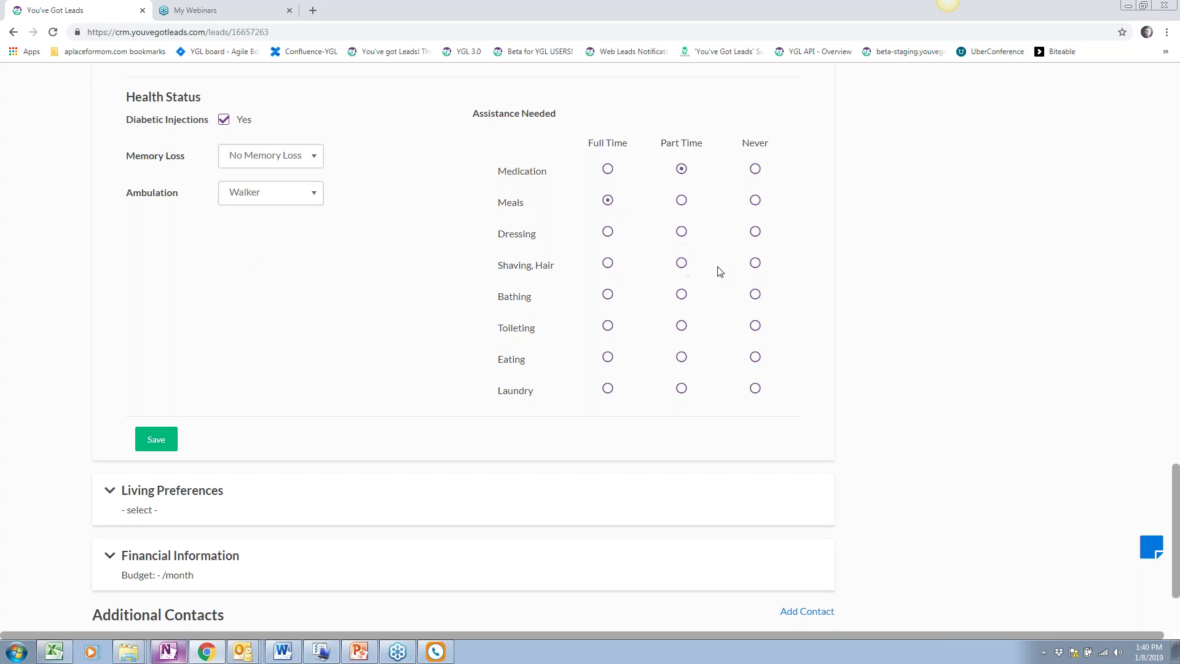
click(681, 263)
click(755, 295)
click(756, 325)
click(758, 359)
click(608, 388)
Set Living Preferences care needed to Assisted Living and apartment type to 1 Bedroom
scroll(308, 348, down, 2)
click(168, 372)
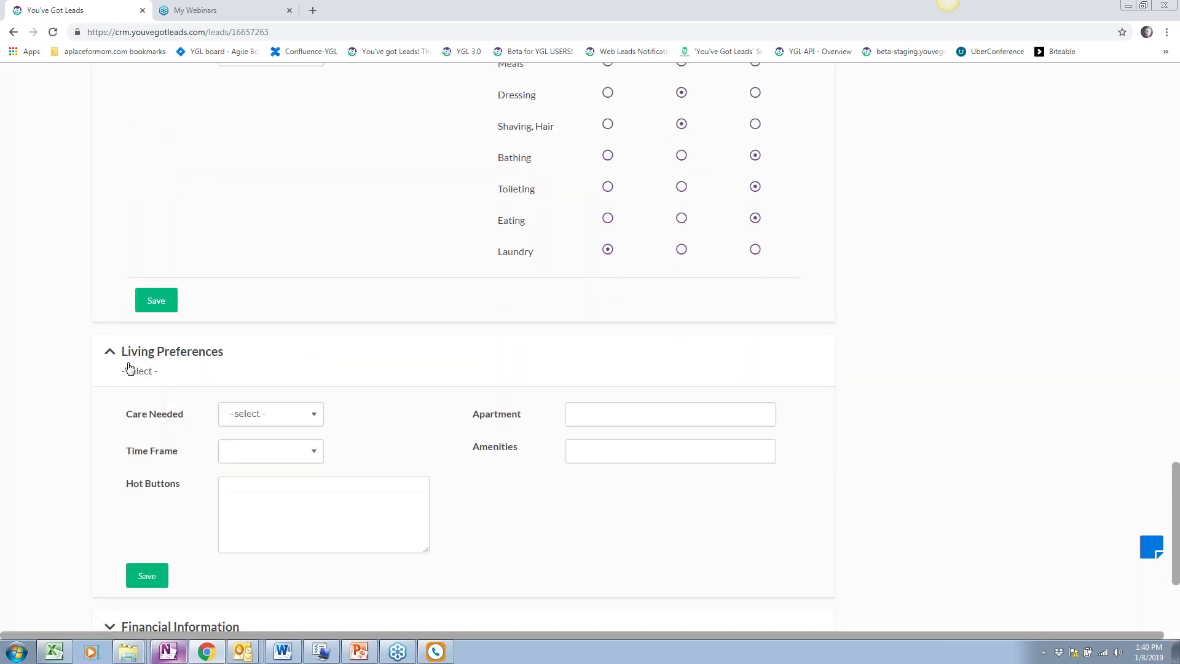
scroll(135, 368, down, 3)
click(264, 229)
click(248, 285)
click(694, 231)
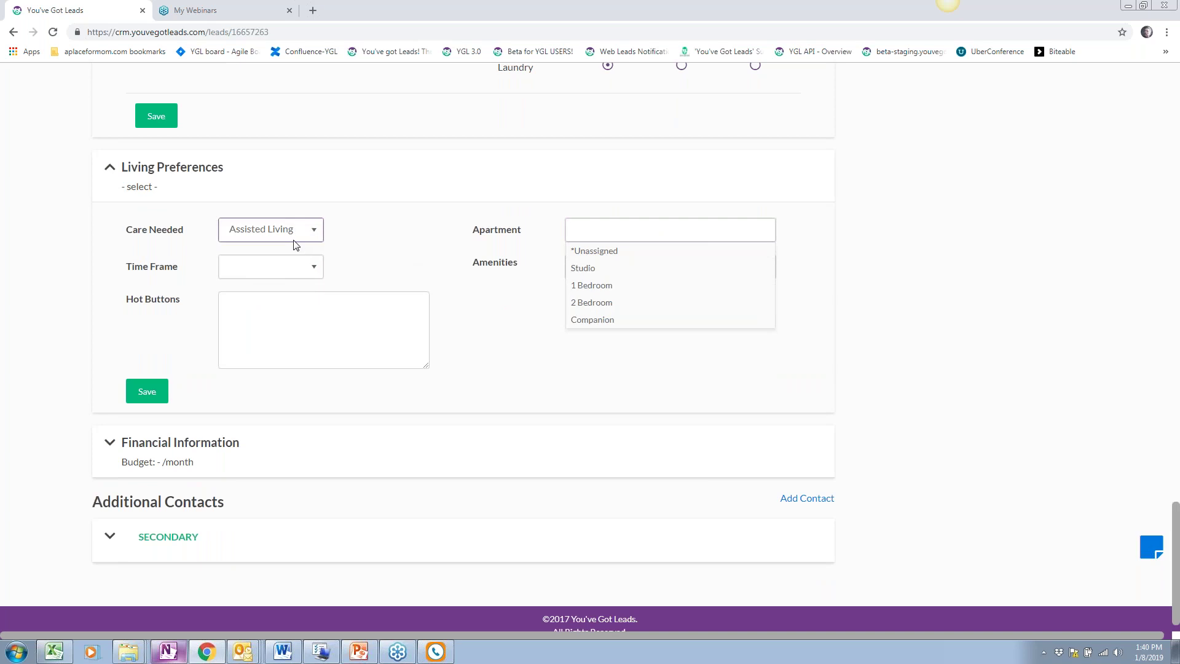
click(369, 232)
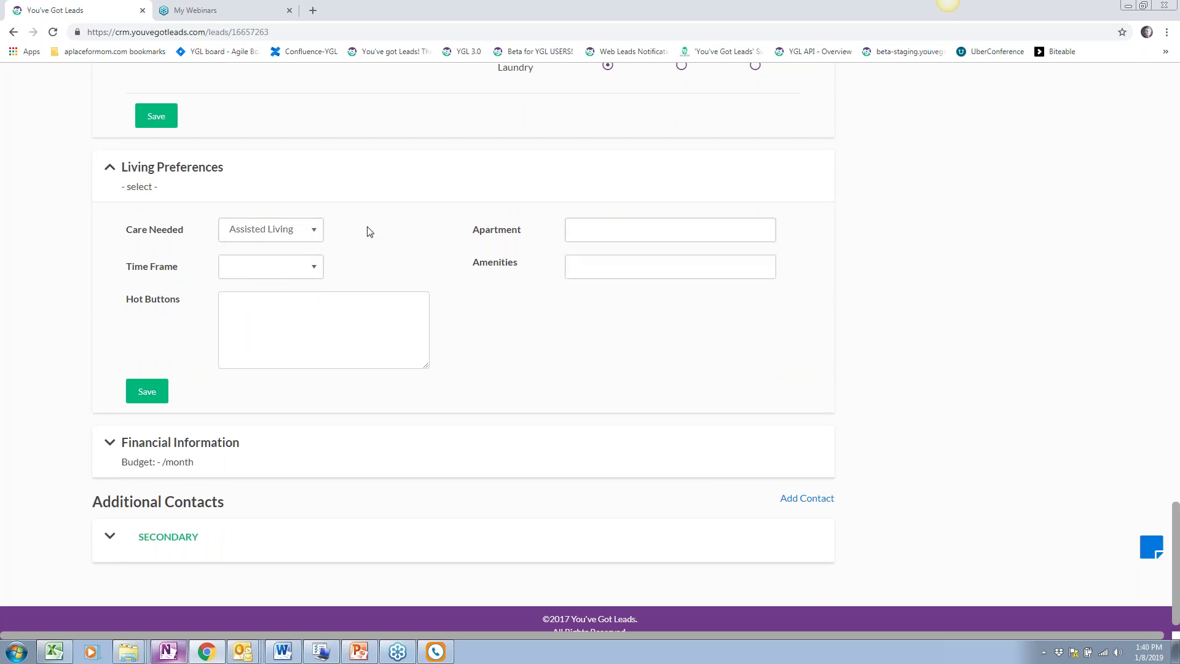
click(605, 224)
click(605, 287)
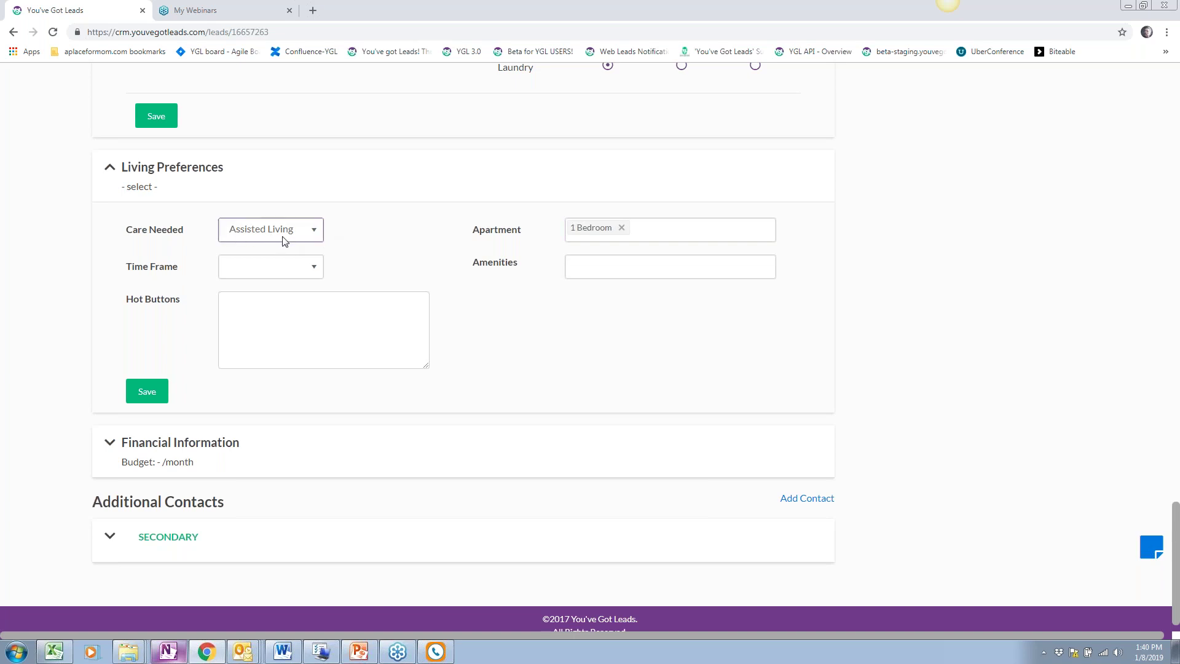
Set the time frame to 3 - 4 Weeks and add Mini Kitchen as an amenity
drag(126, 229, 196, 228)
click(410, 252)
scroll(408, 253, down, 1)
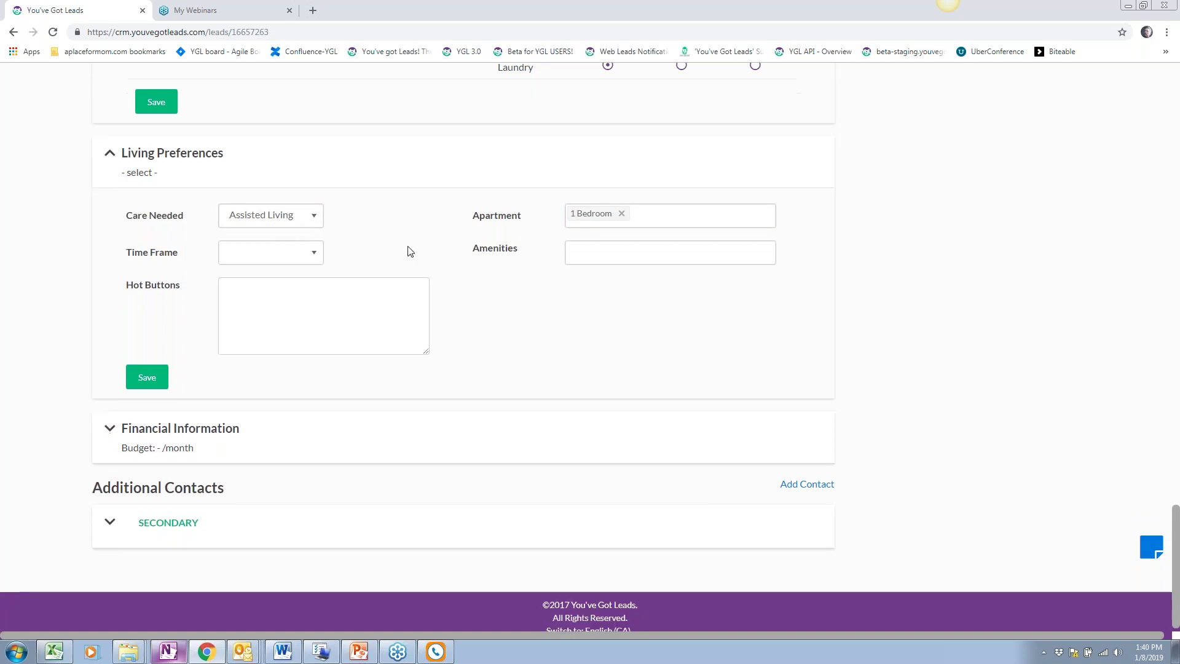
click(298, 243)
click(261, 314)
click(254, 294)
click(594, 238)
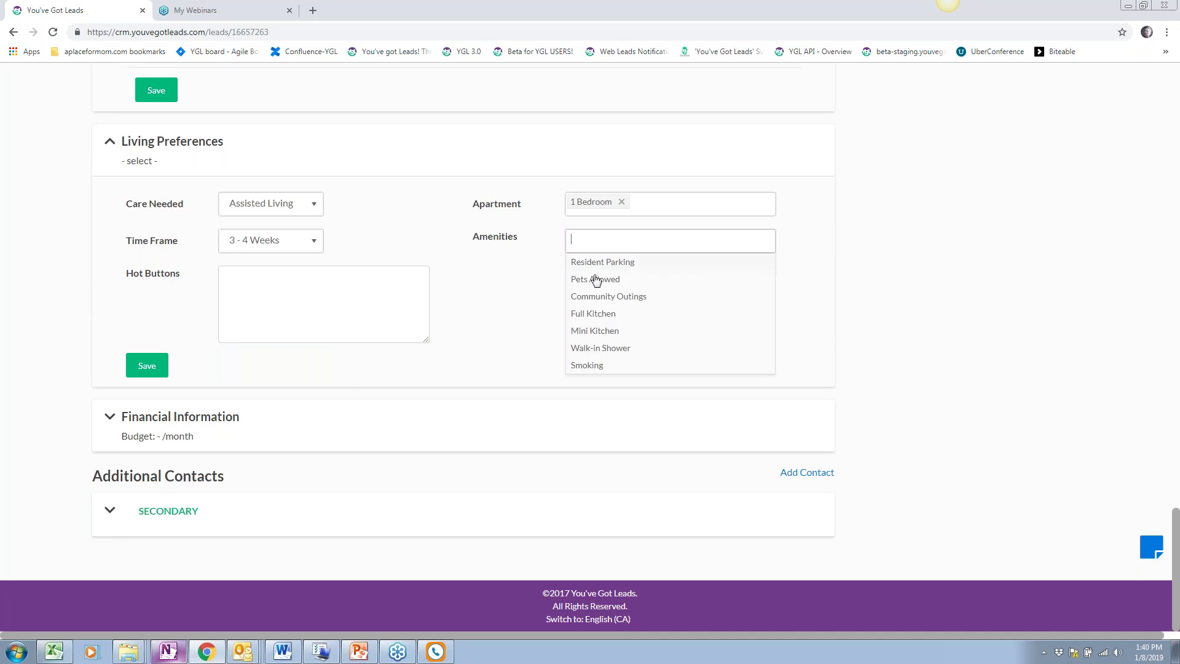
click(596, 332)
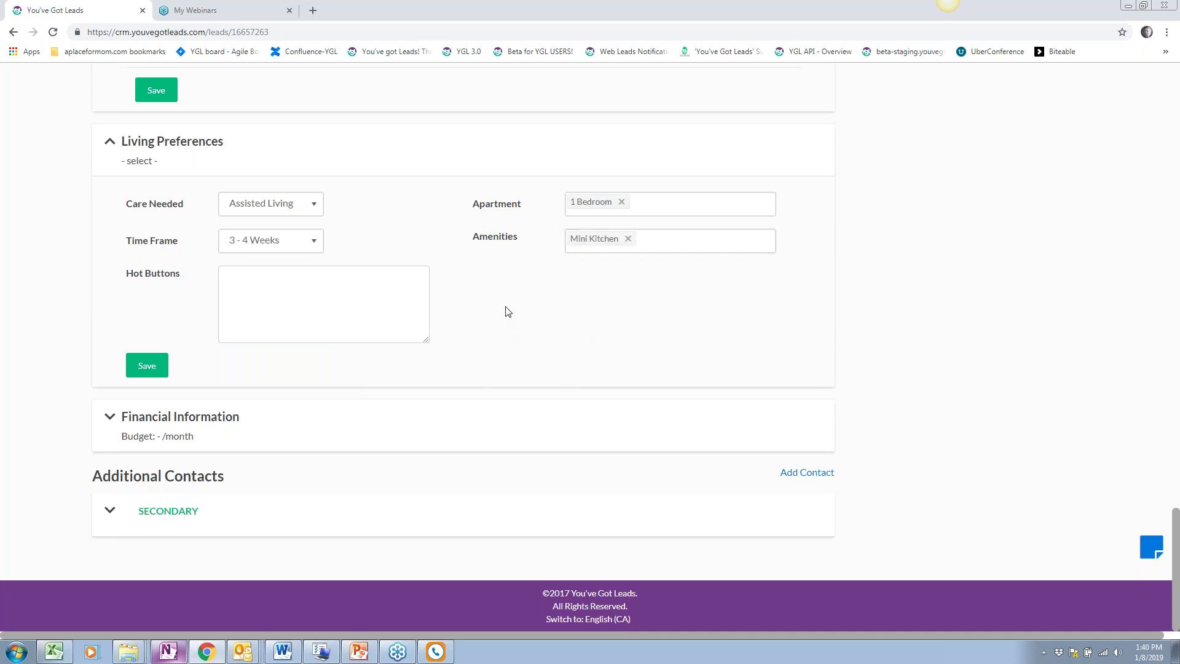
Set funding to Private, housing Own, budget $3,000–$4,000, veteran No, and save the lead
click(231, 437)
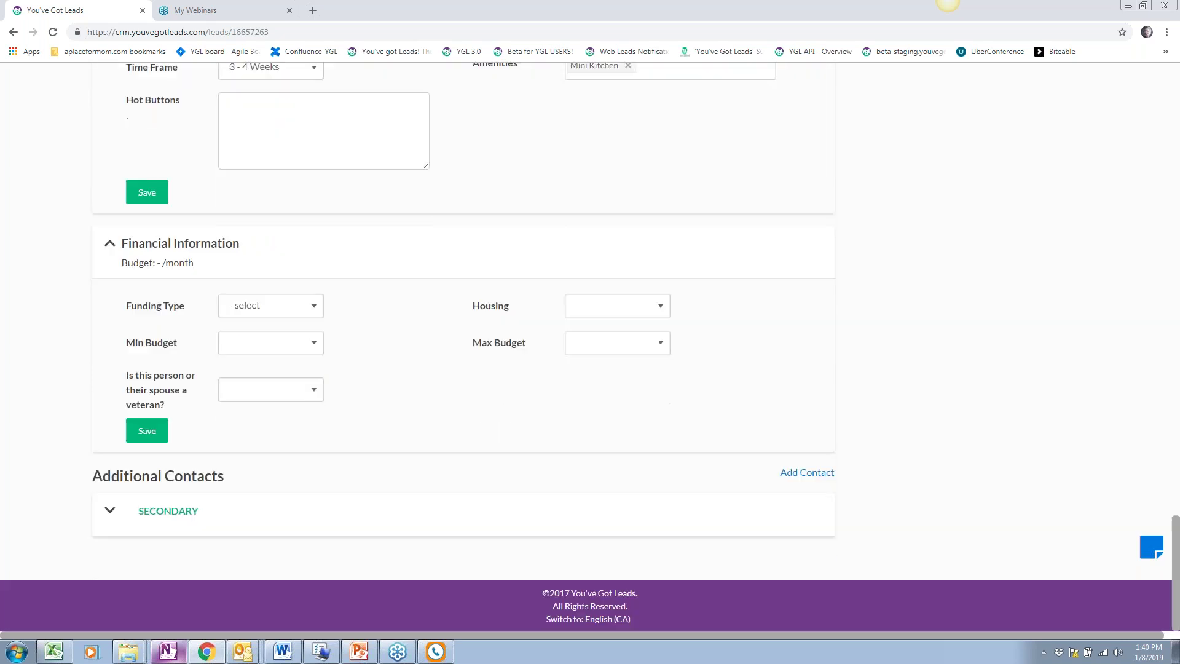
click(292, 305)
click(263, 381)
click(651, 306)
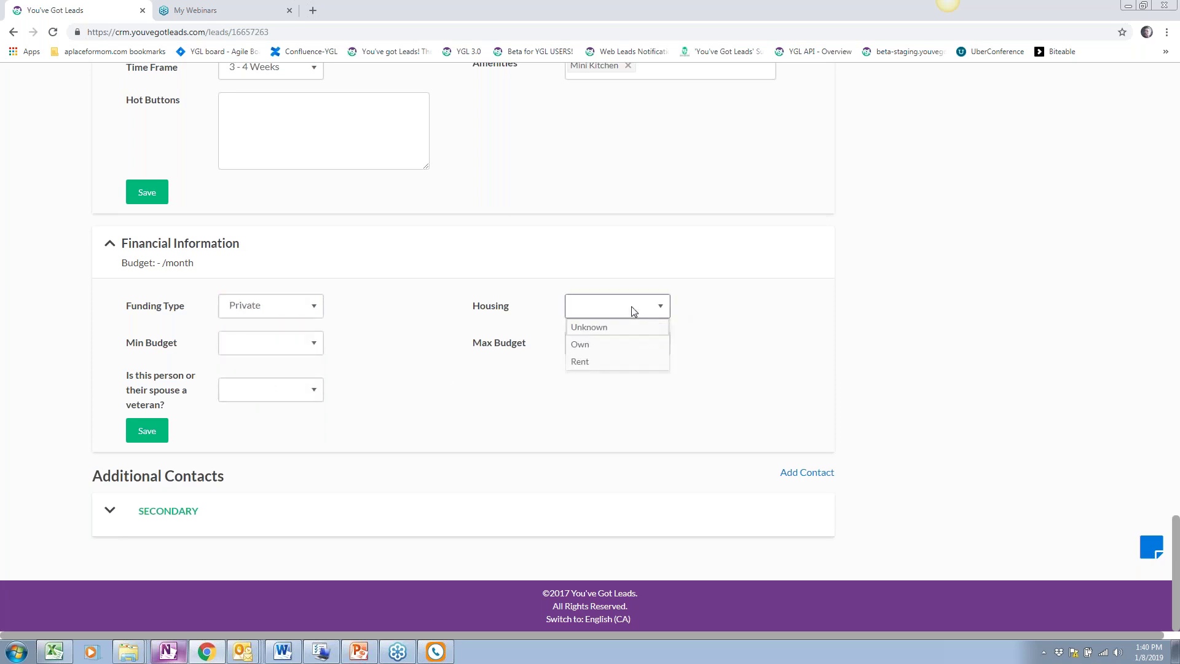
click(590, 352)
click(307, 344)
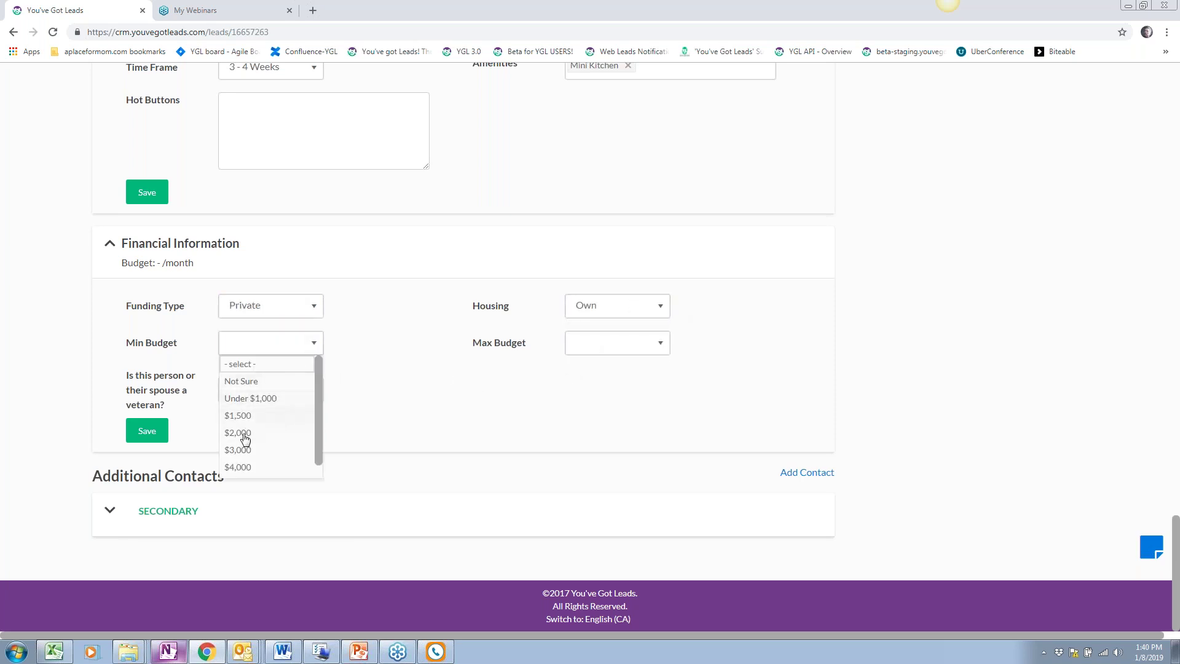
click(243, 450)
click(272, 394)
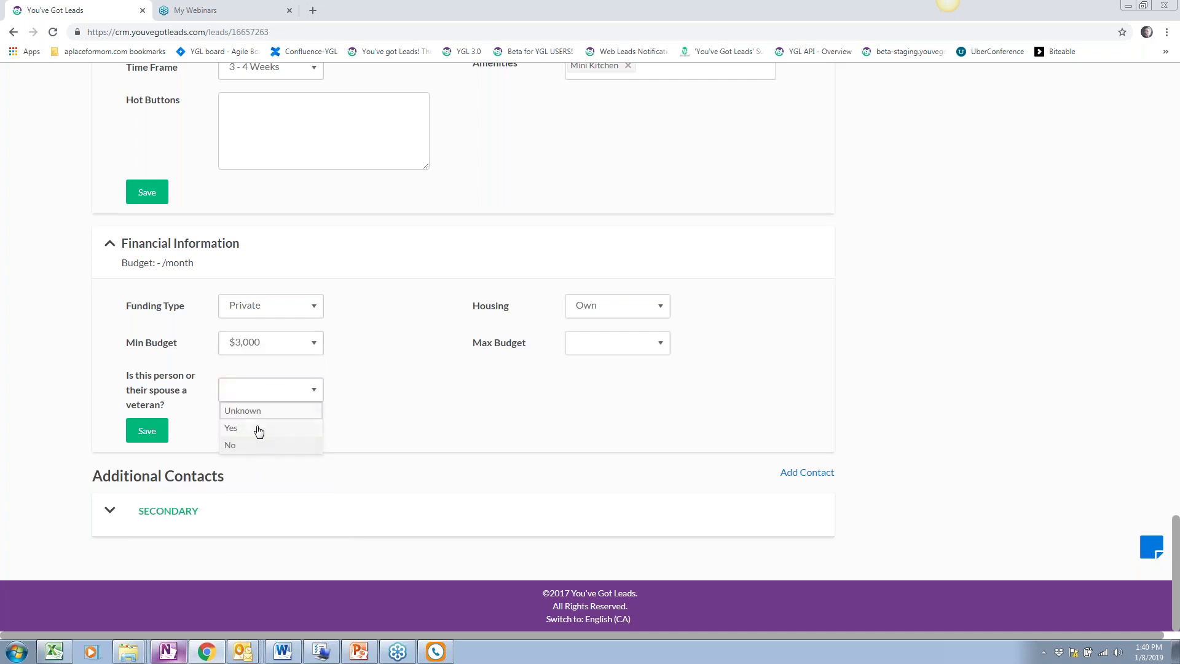
click(260, 452)
click(624, 341)
click(589, 467)
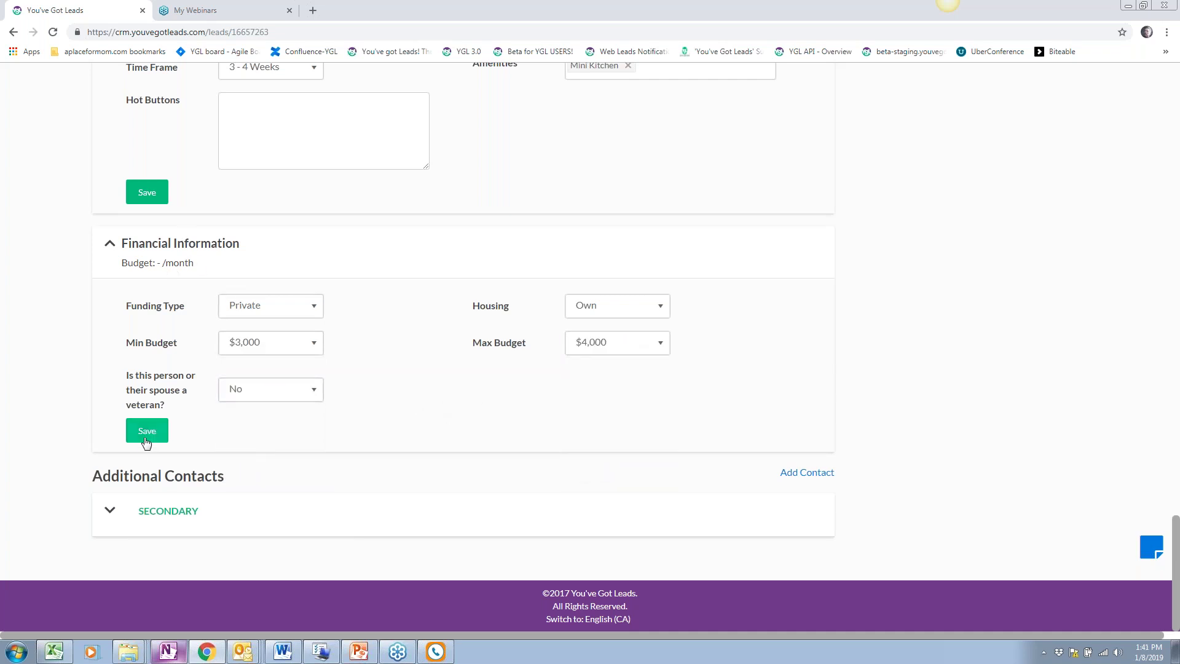
click(154, 193)
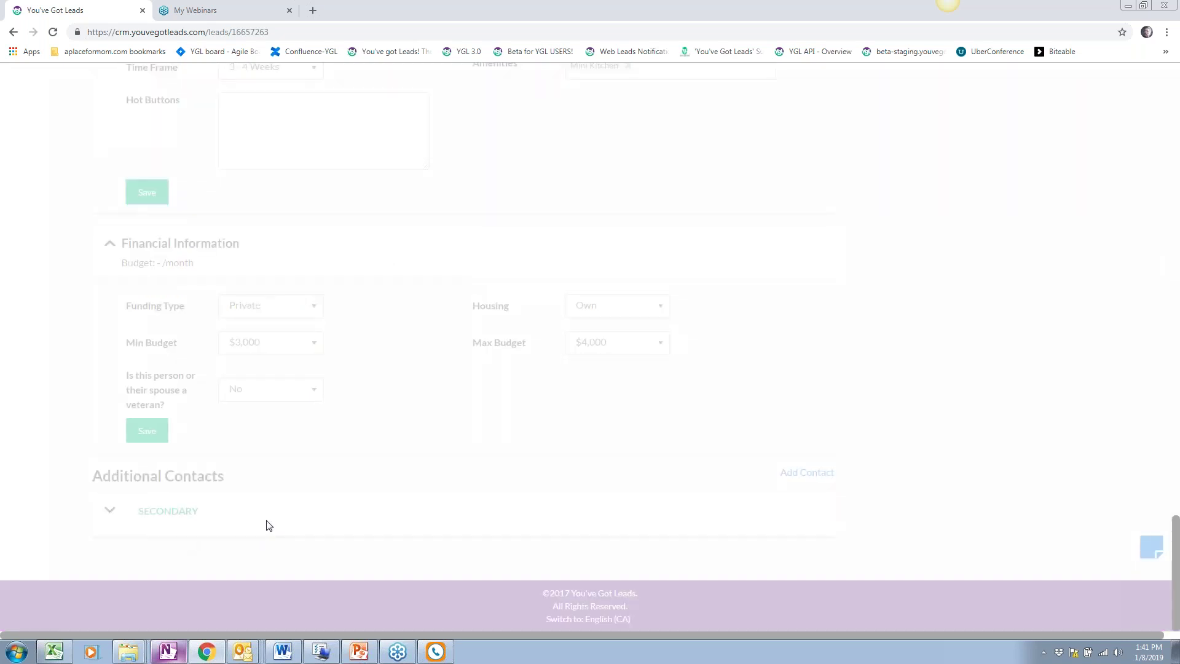
Scroll back up to the top of the lead record
scroll(327, 477, up, 1)
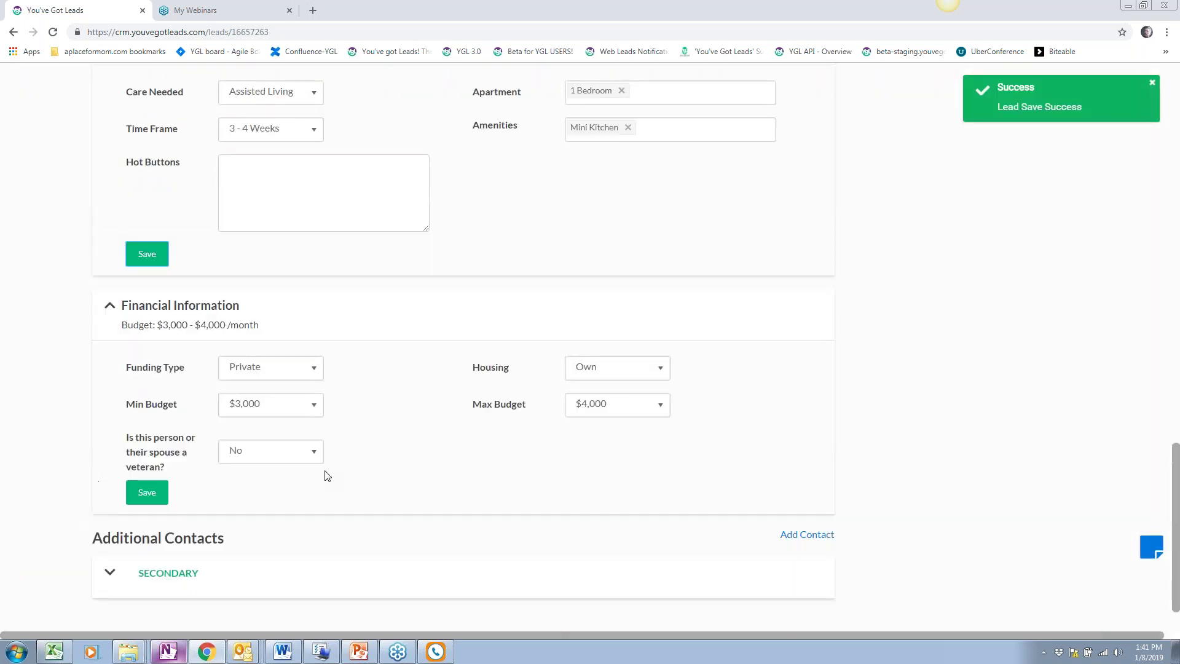
scroll(327, 477, up, 7)
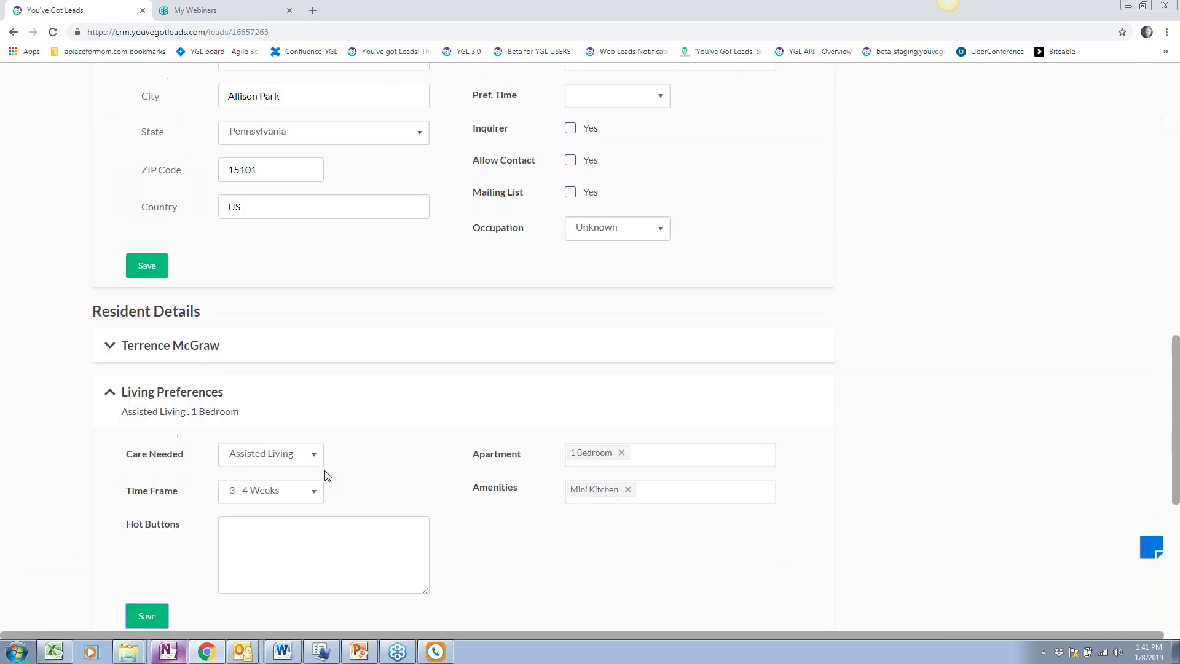
scroll(327, 477, up, 2)
scroll(327, 477, up, 5)
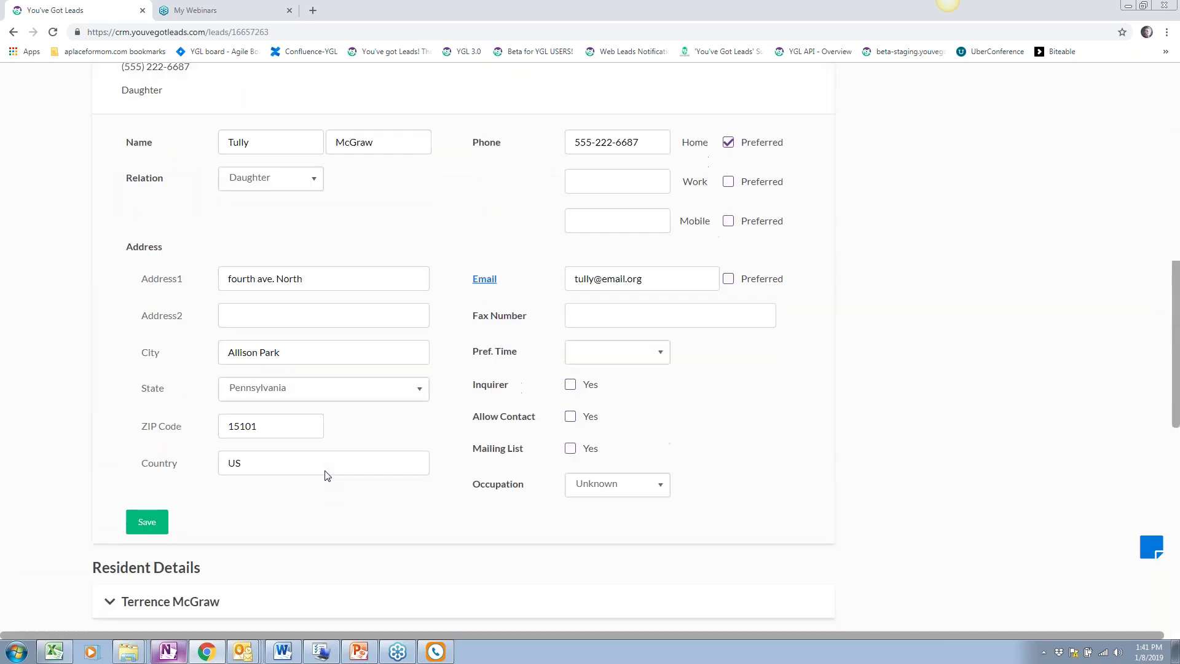
scroll(327, 477, up, 4)
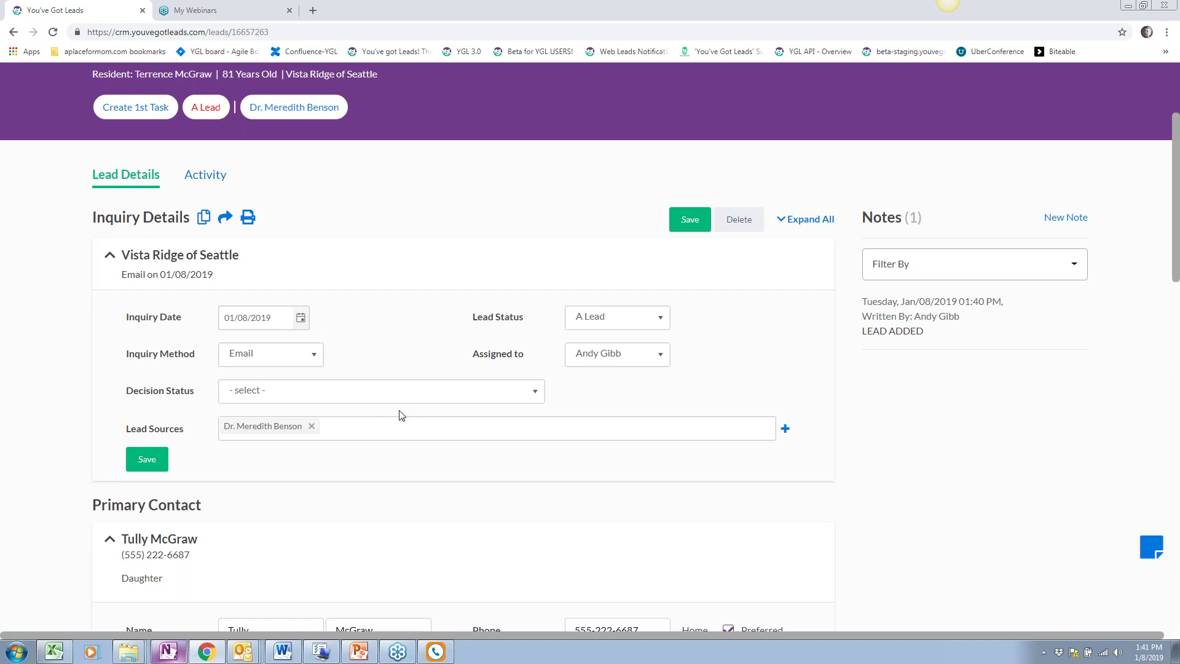
scroll(399, 417, up, 3)
scroll(319, 334, up, 1)
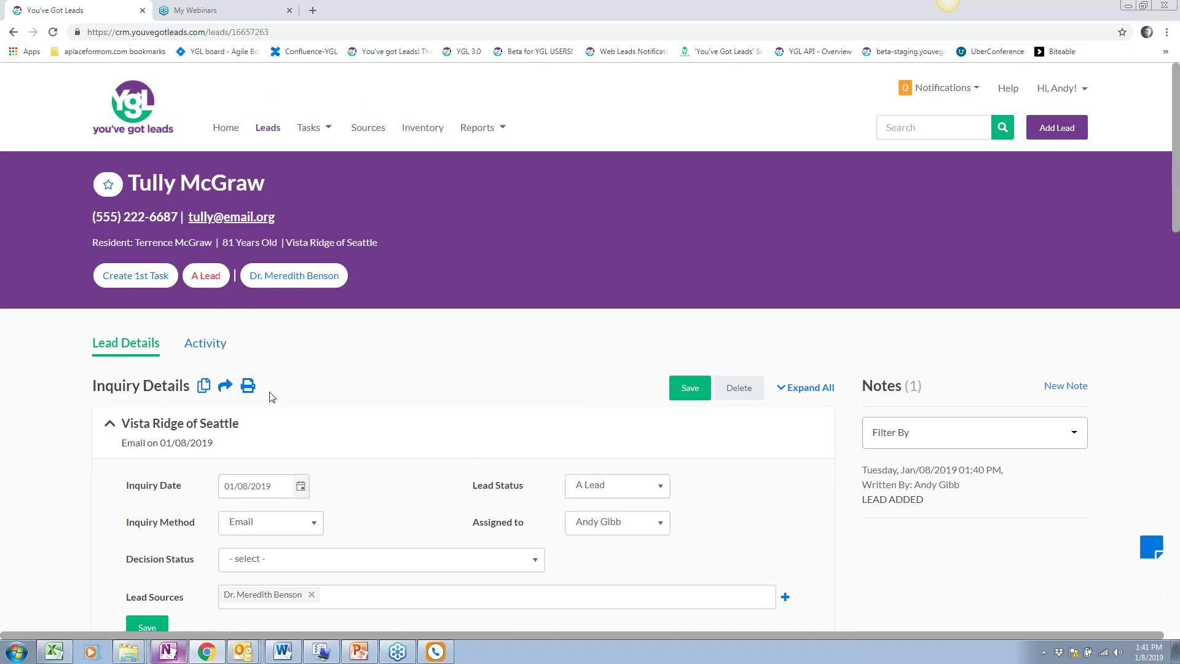
Open the lead's Activity view and start a new task
drag(216, 358, 217, 356)
click(210, 343)
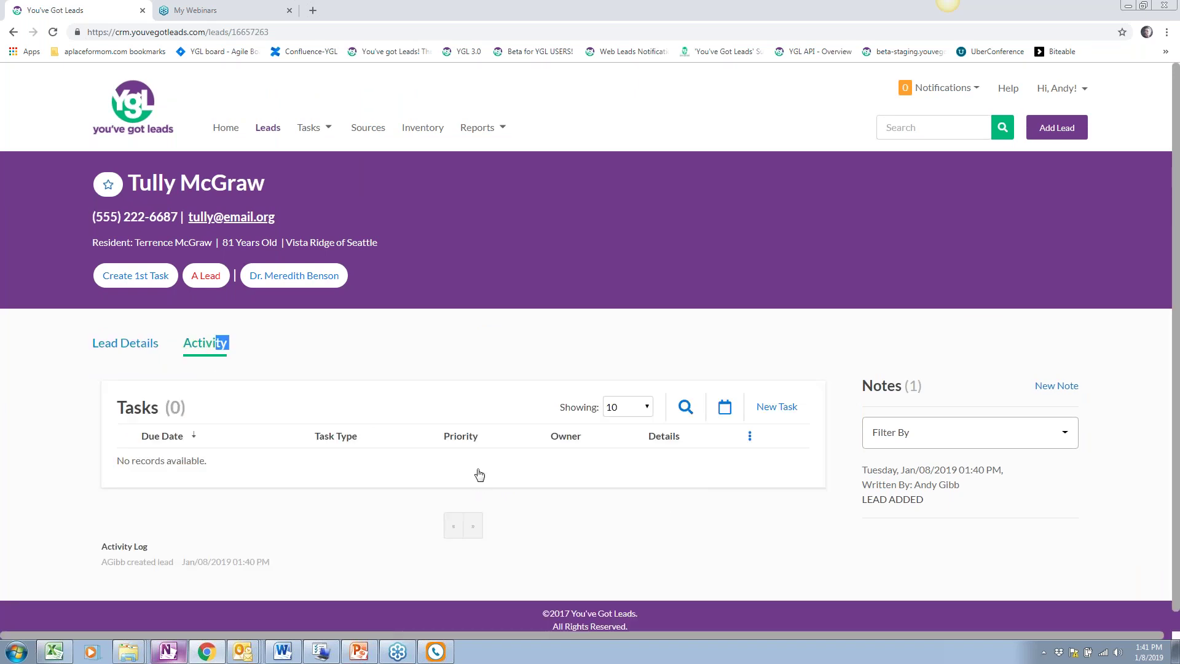
scroll(369, 430, down, 1)
click(123, 323)
click(203, 324)
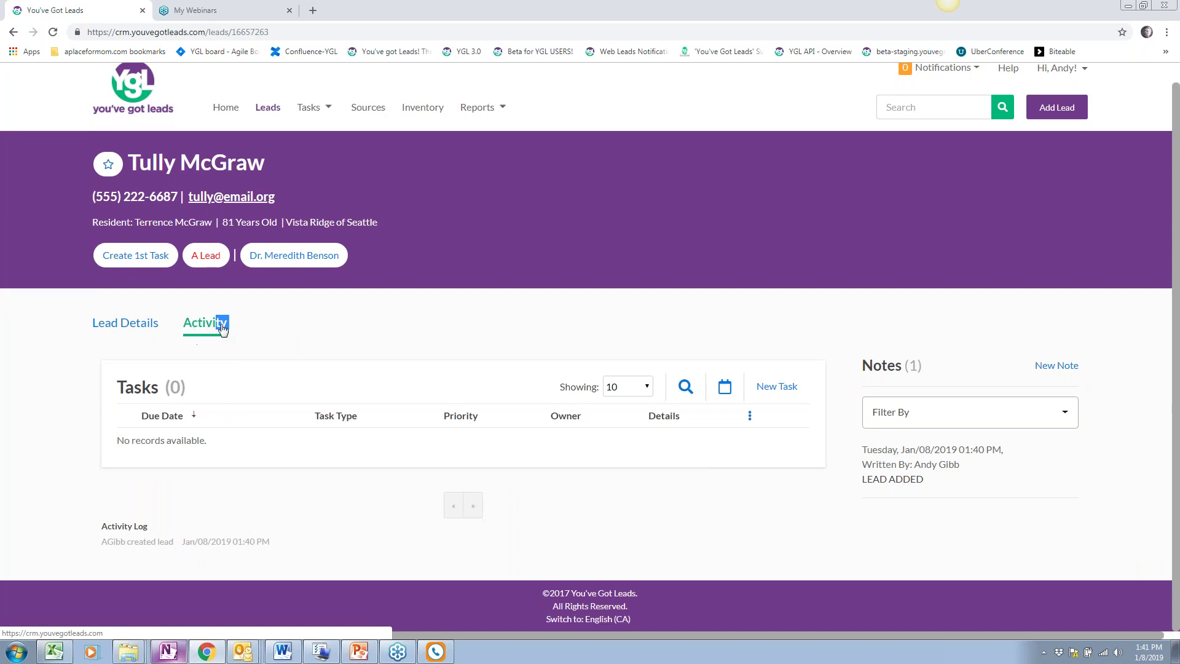
click(278, 325)
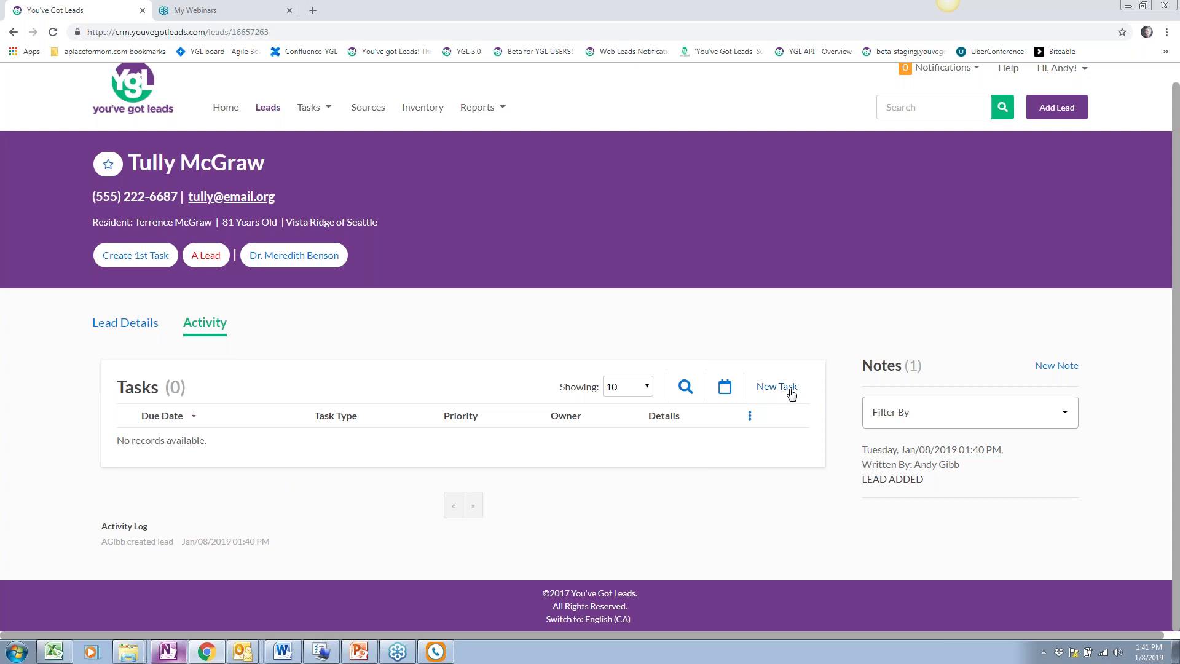
click(791, 394)
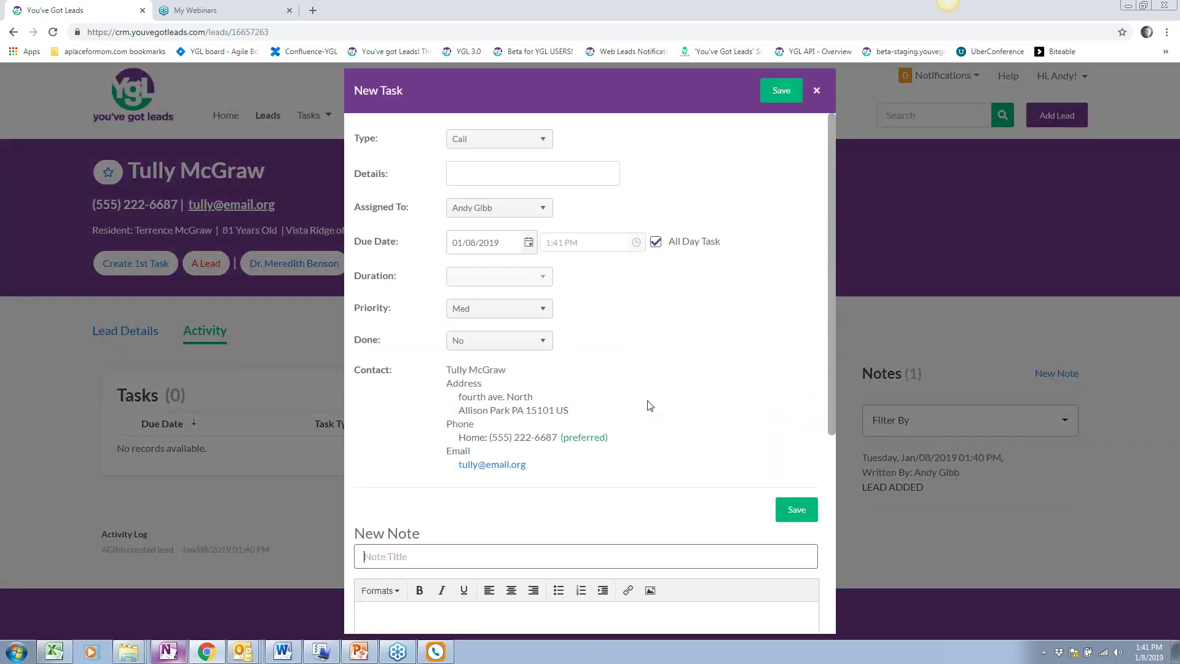
Keep the task type as Call and enter 'Initial consultation' as the details
click(488, 139)
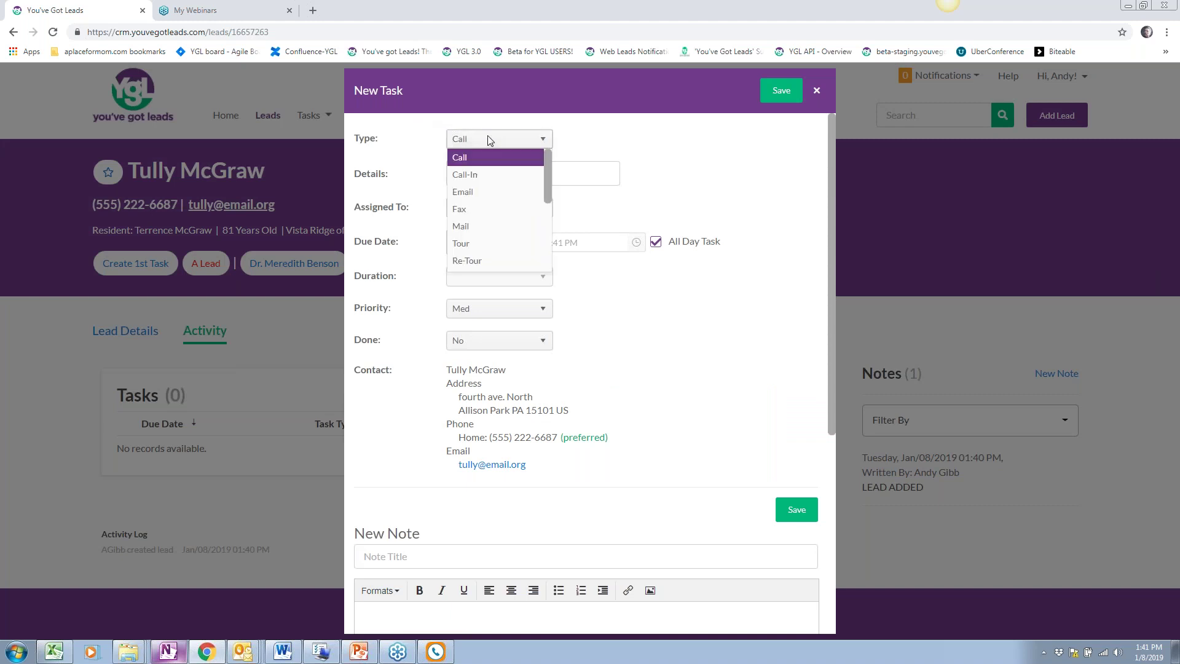
click(466, 158)
click(467, 173)
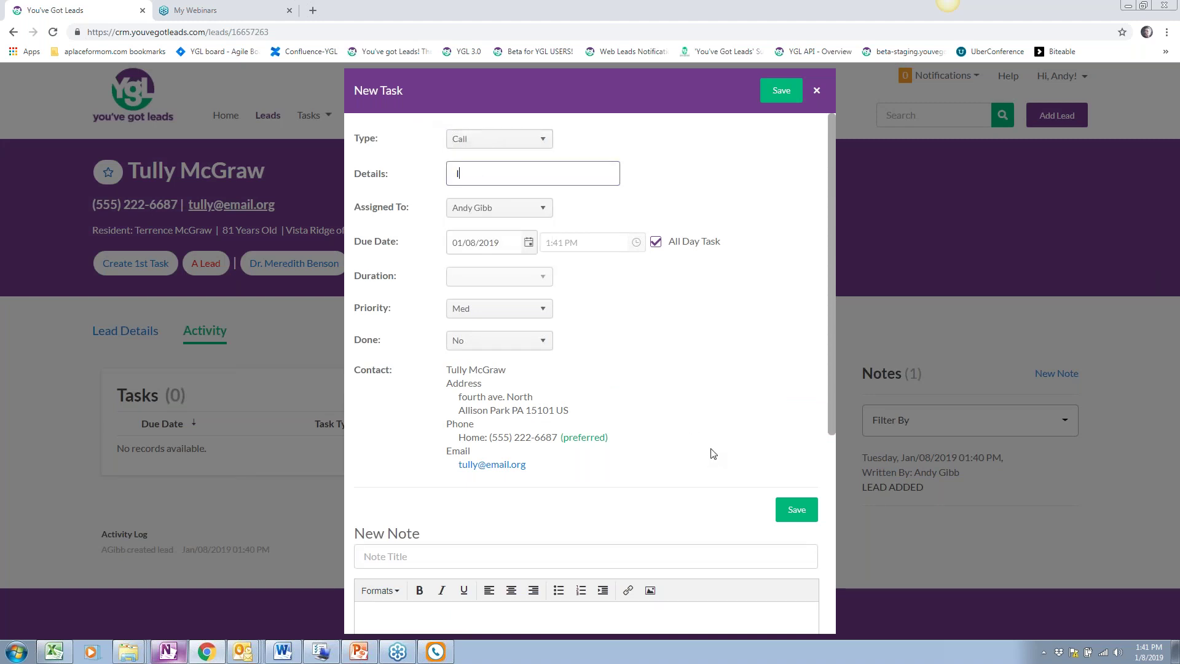
text(Initial consultation)
click(667, 321)
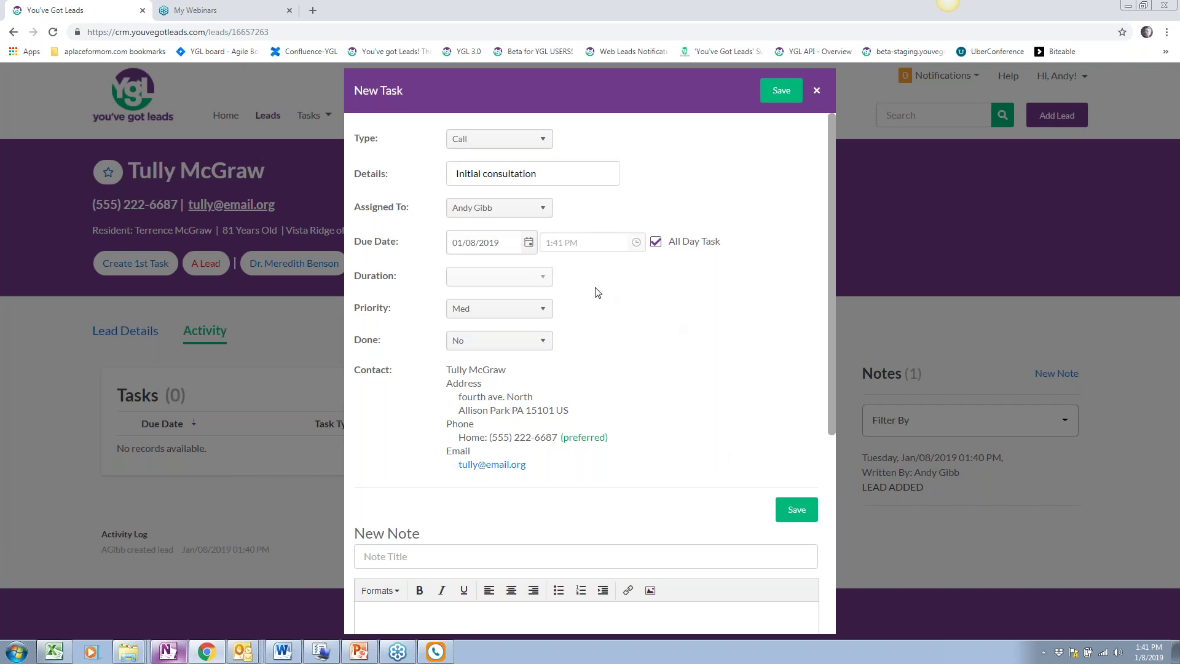
Keep the 01/08/2019 due date and set Done and Made Contact to Yes
click(528, 246)
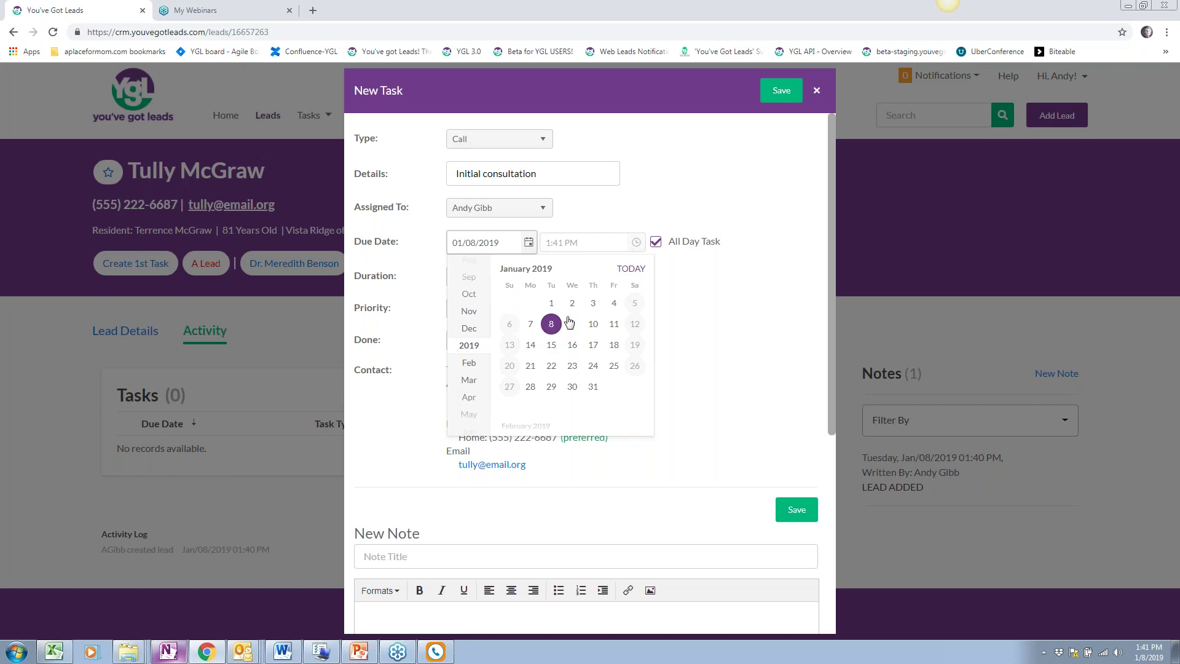
click(814, 282)
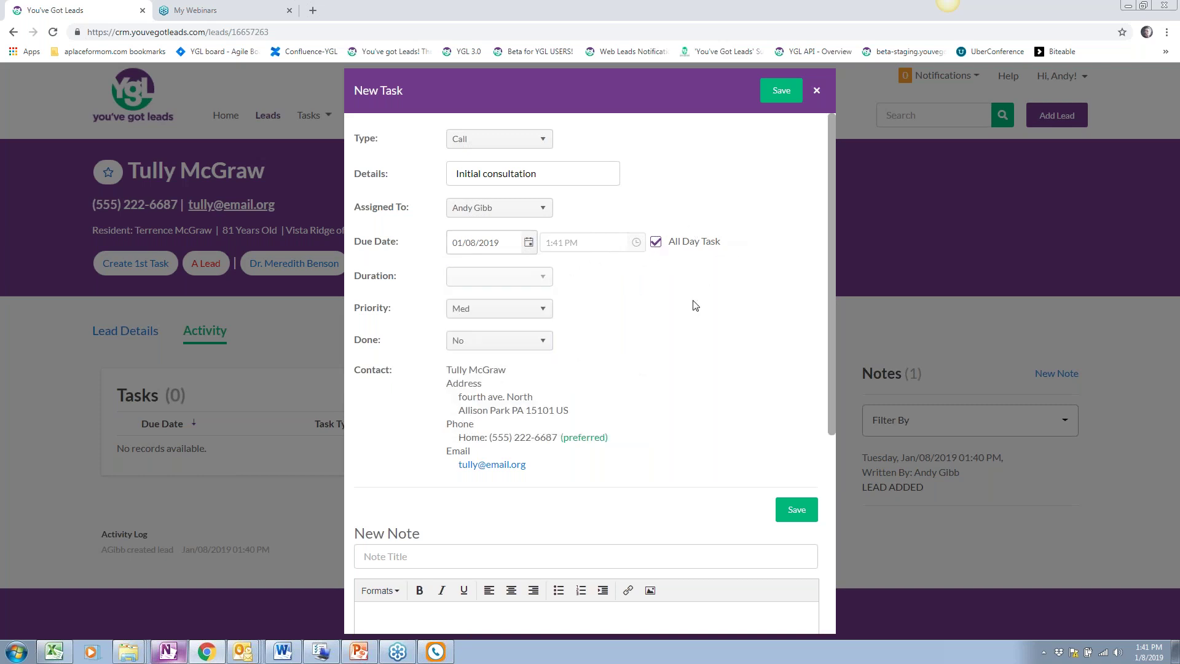
click(499, 341)
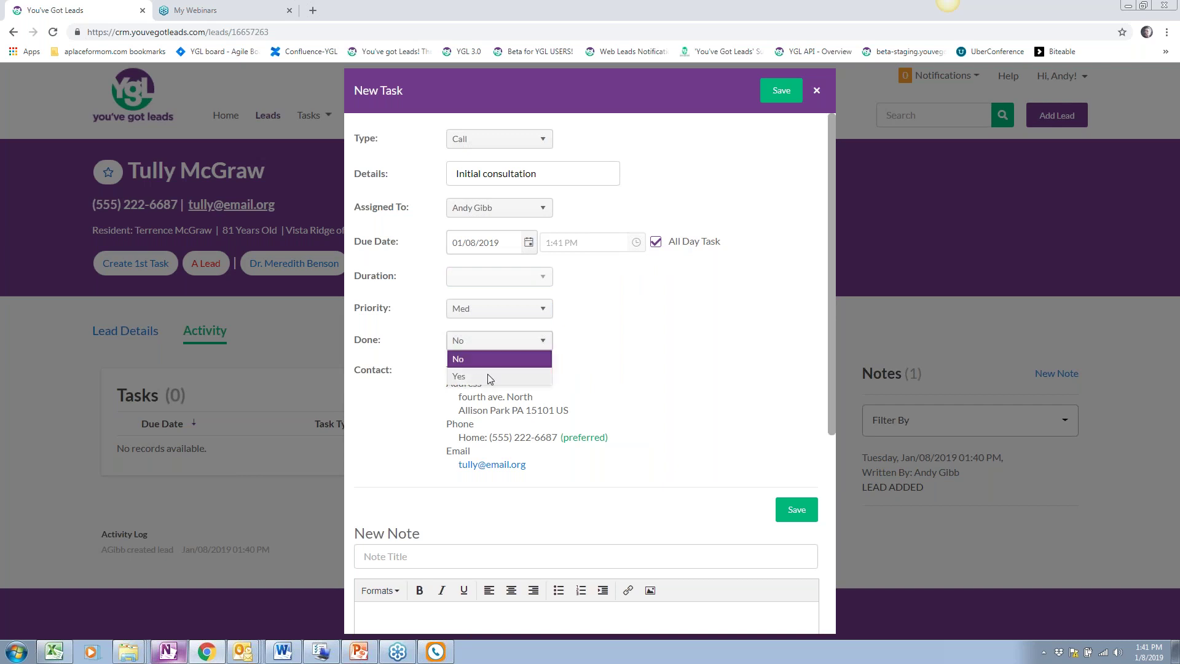
click(489, 377)
scroll(662, 330, down, 3)
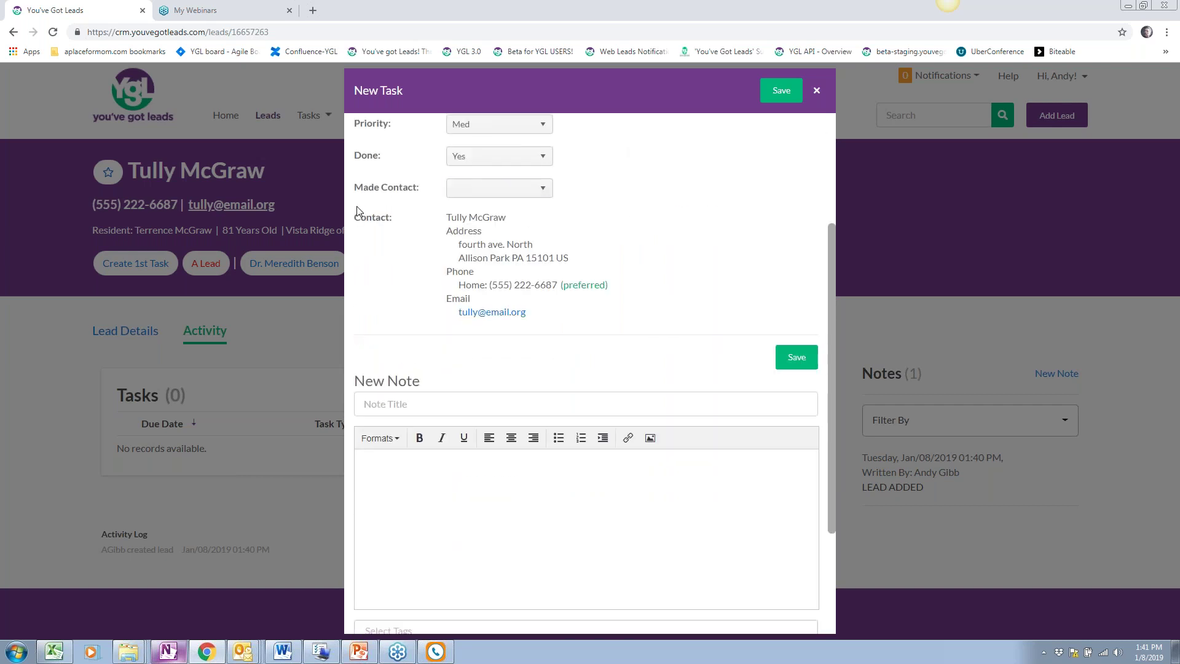
click(504, 192)
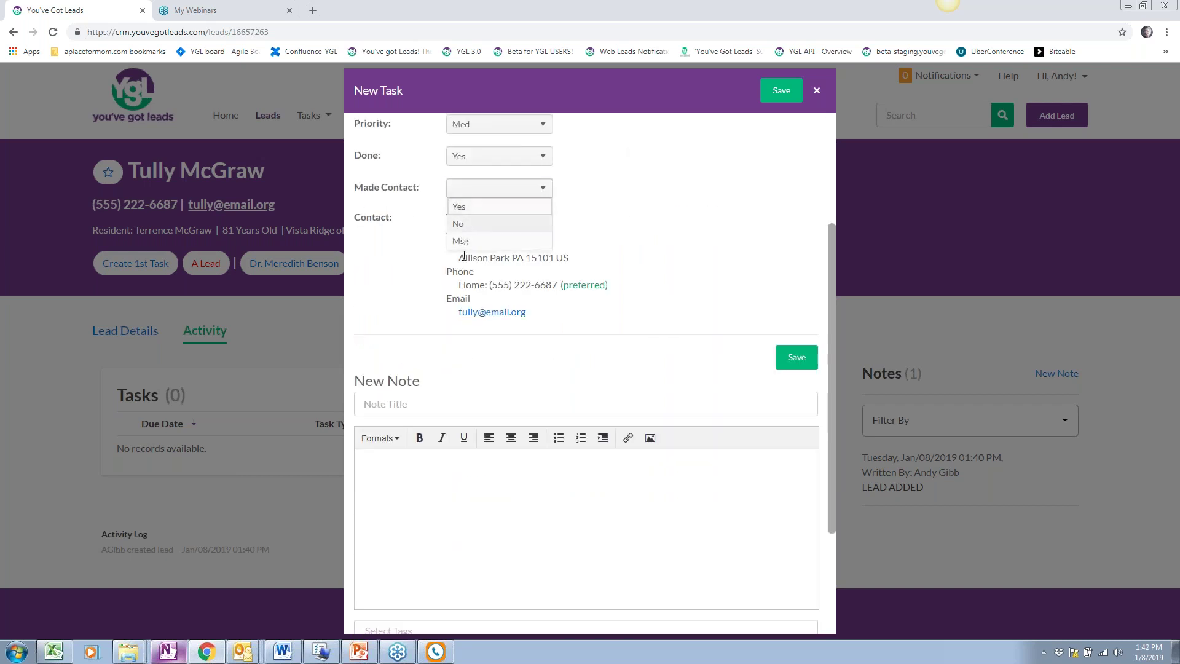
click(473, 206)
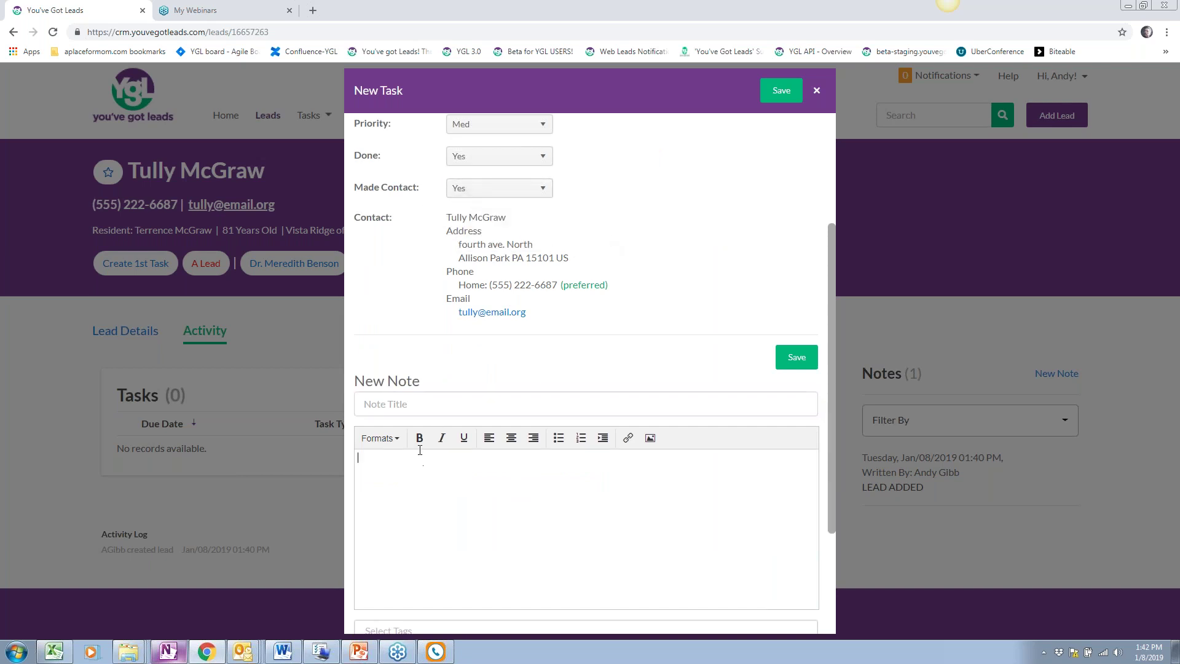
Add an 'Initial Consult' note saying the lead would like to come in for a tour, and save the task
scroll(512, 346, down, 1)
text(ini)
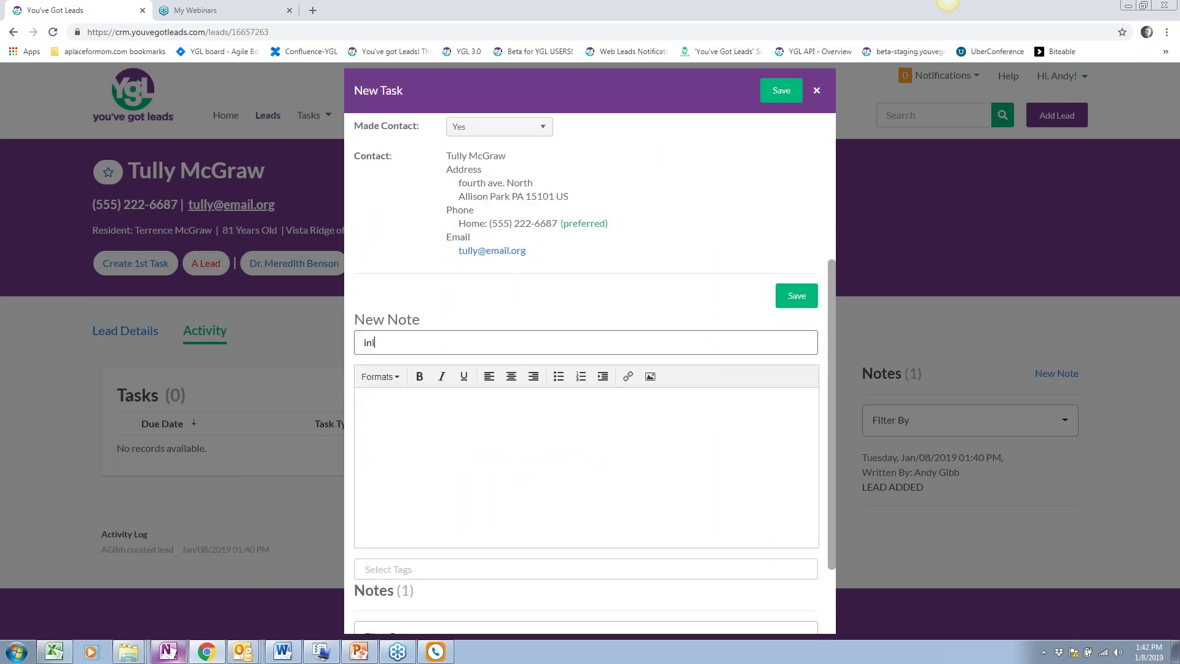
key(BackSpace)
text(I)
text(nitial Co)
text(so)
text(poke)
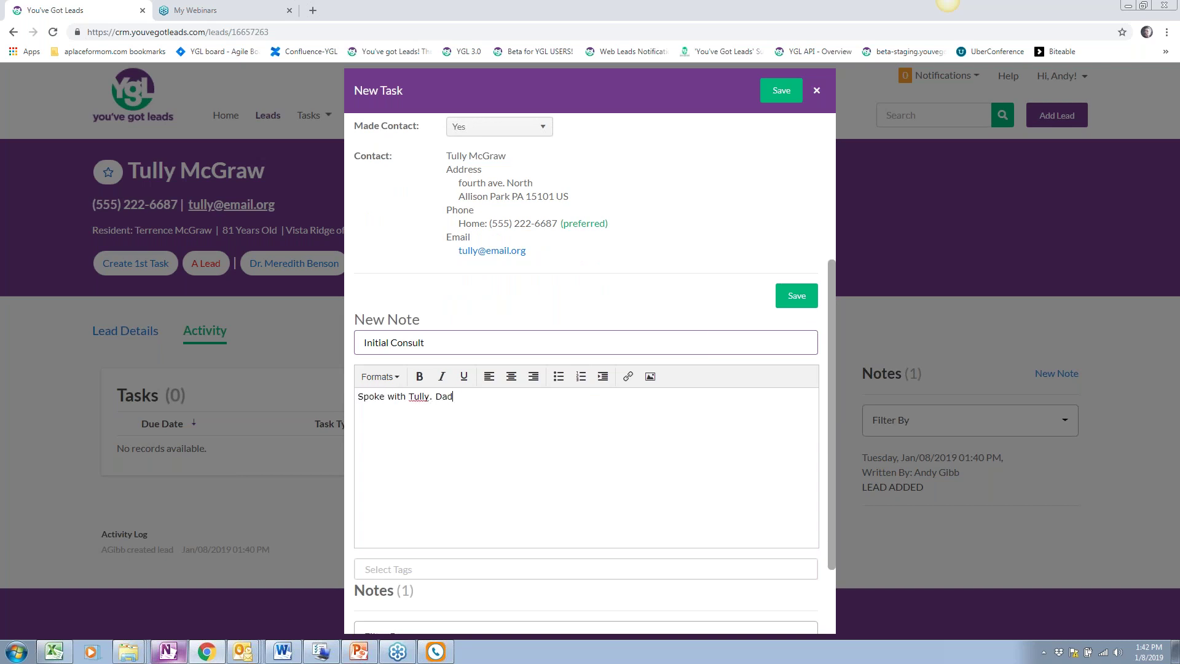
text(nce is having difficulty maintaining the five b)
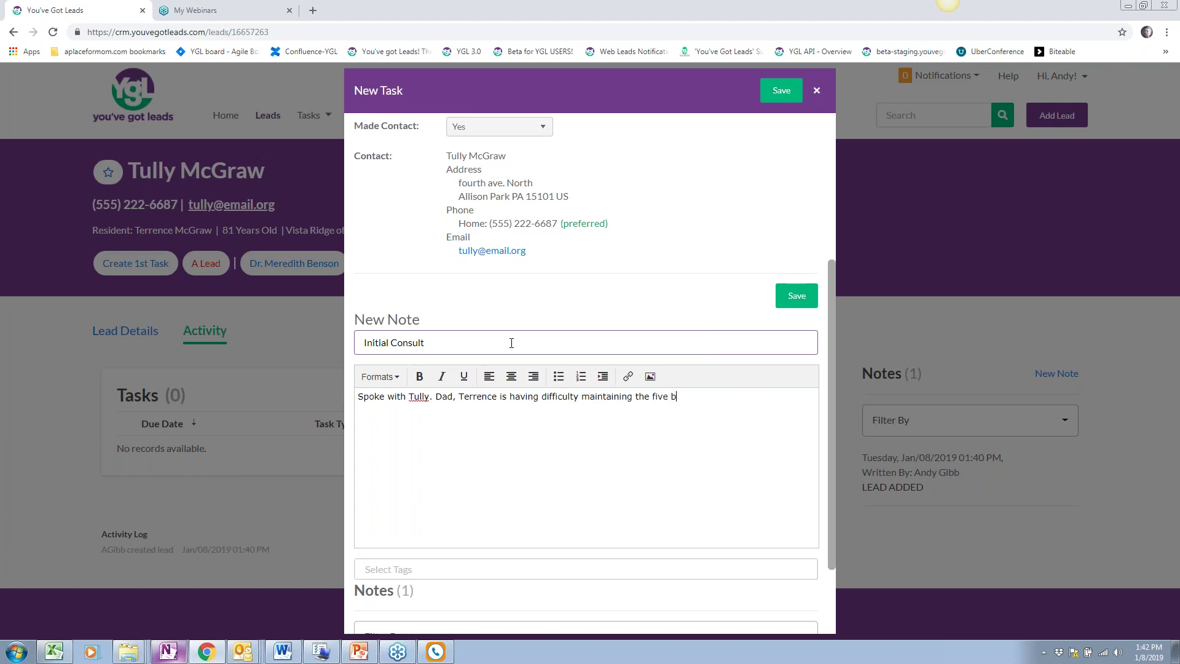
text(droom, family )
text(home)
text(nce in the )
text(cm)
key(BackSpace)
text(oming months. )
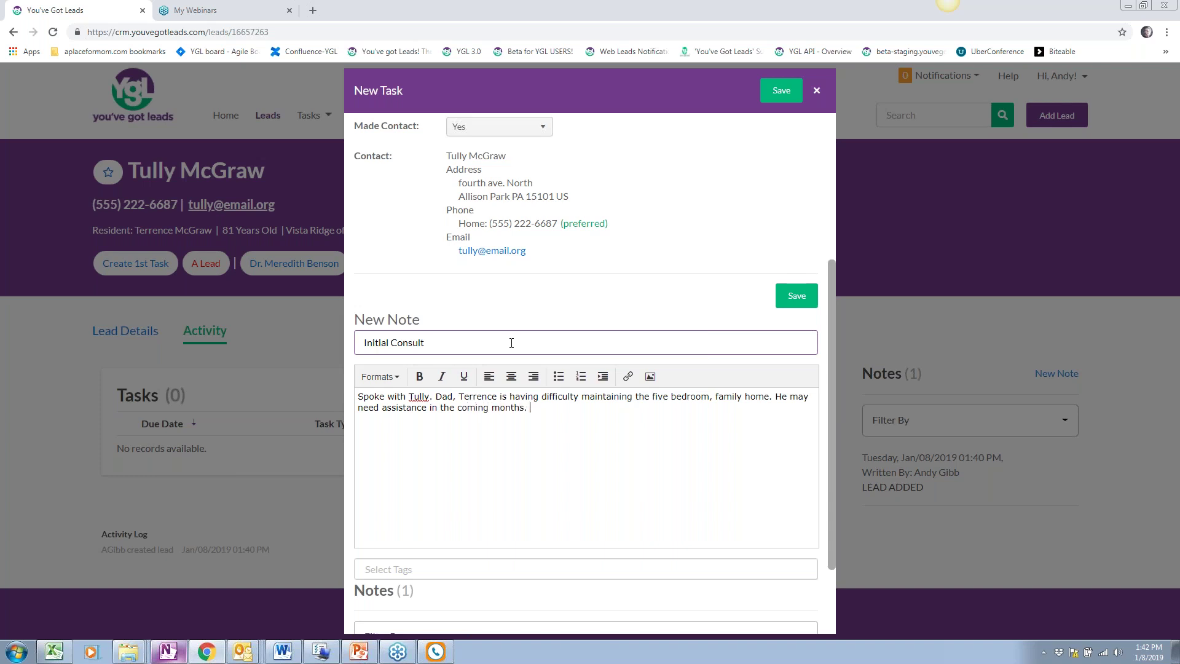
text(Would like to come in for a tour)
scroll(742, 382, down, 2)
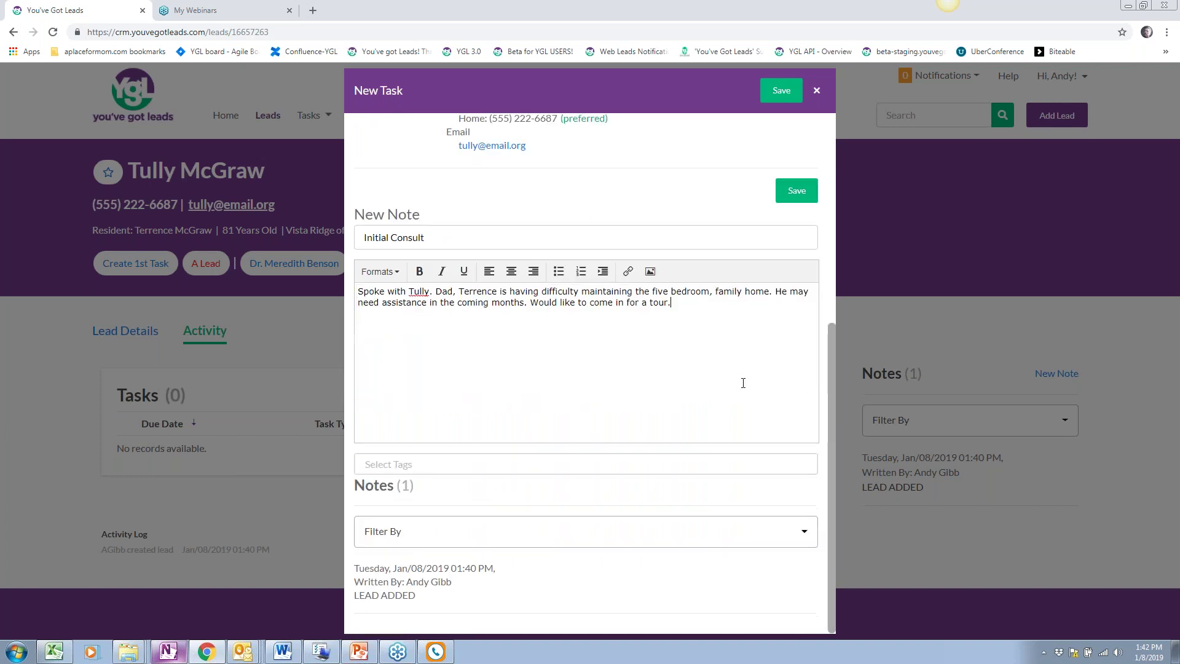
scroll(742, 382, up, 6)
click(776, 93)
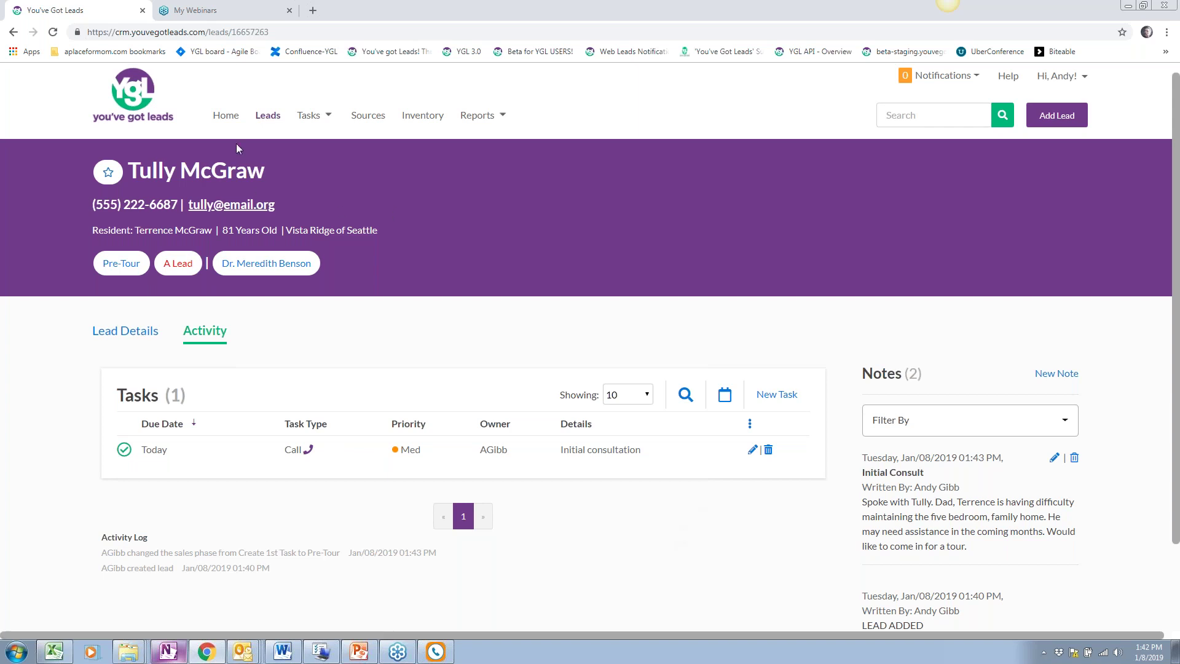
Go to Home and review the warning that the lead needs a follow-up task
click(230, 117)
drag(430, 331, 92, 335)
click(478, 382)
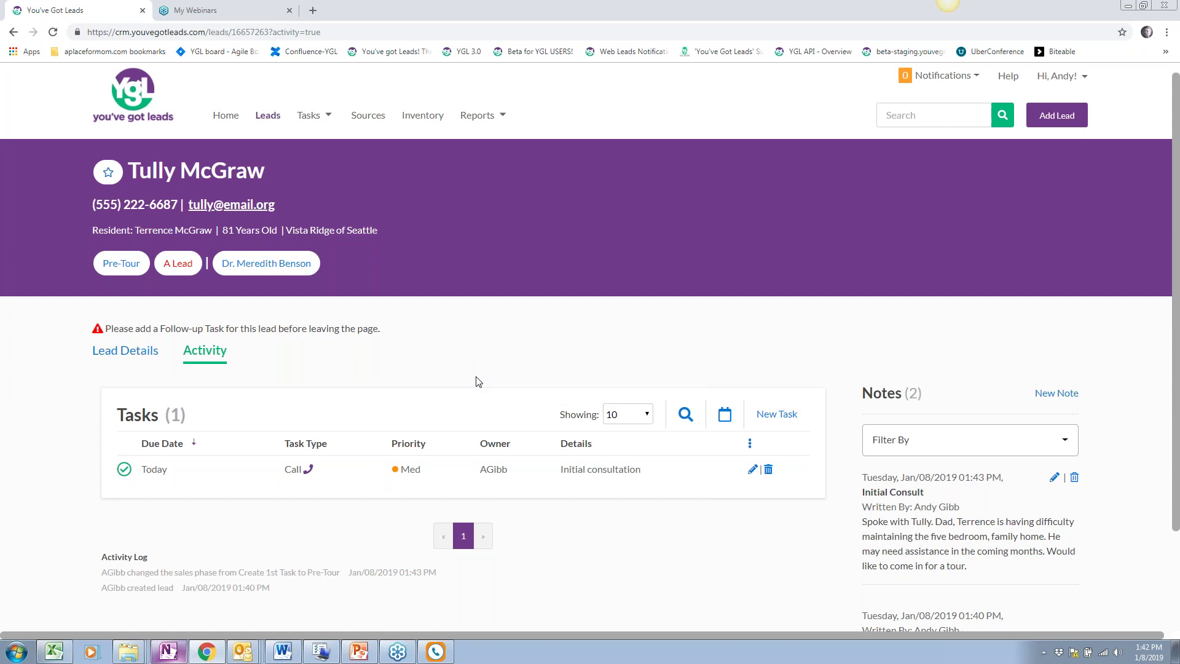
scroll(478, 382, down, 3)
scroll(424, 366, up, 3)
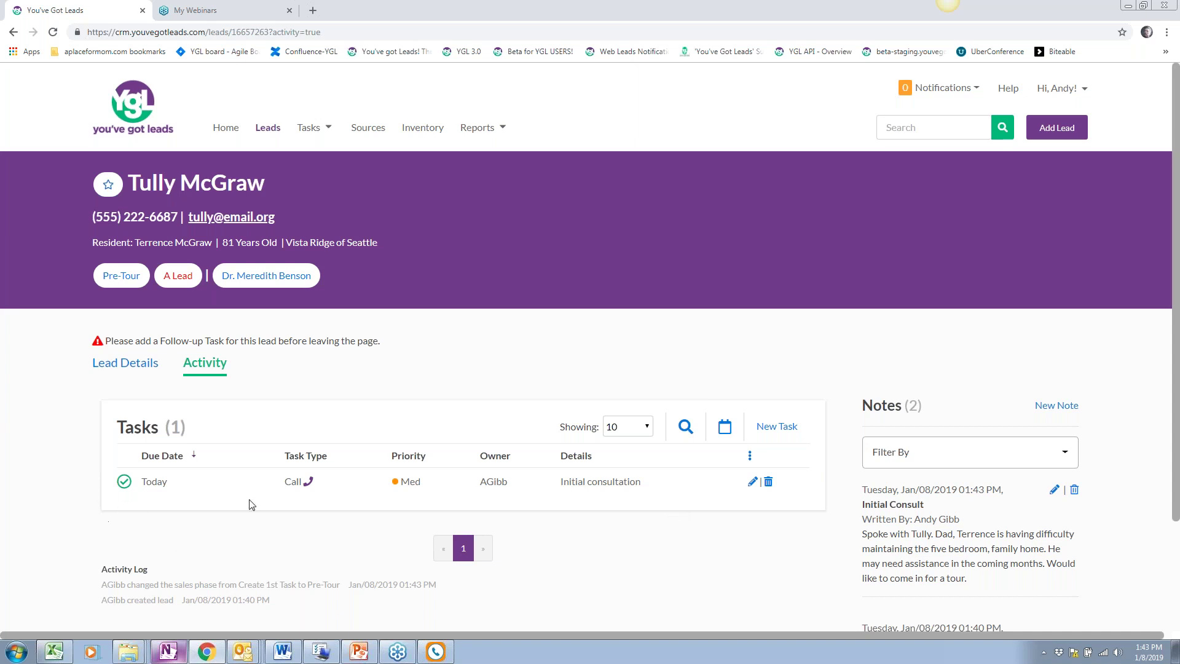
Start a new follow-up task for the lead with type Tour
click(785, 429)
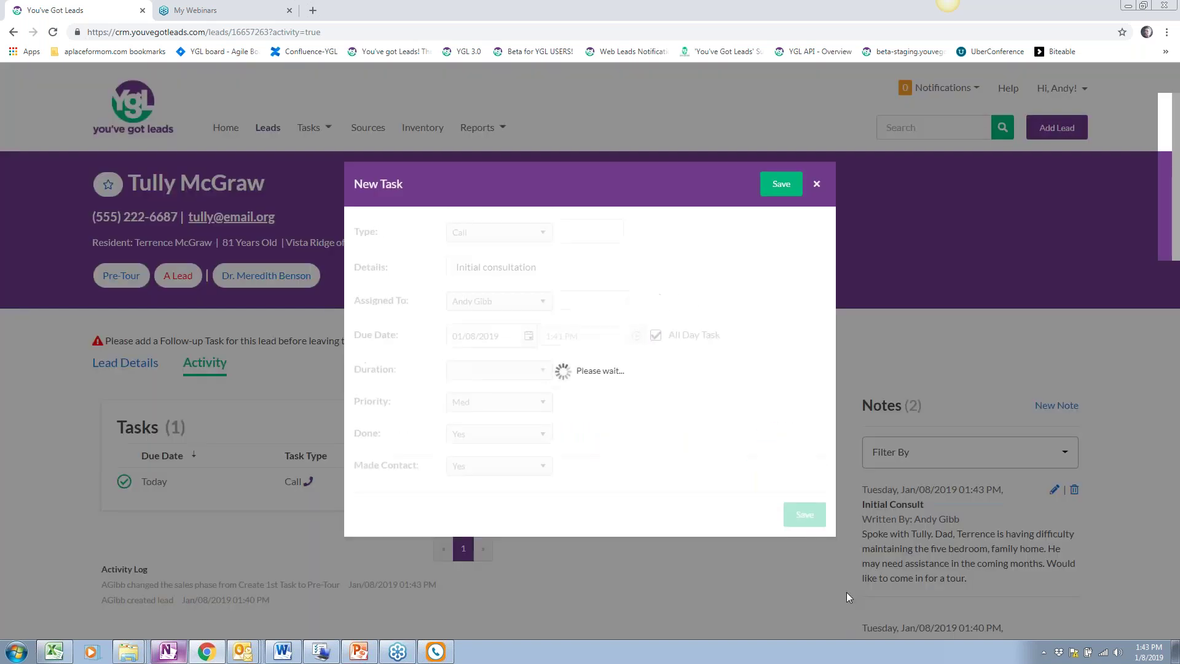
click(527, 138)
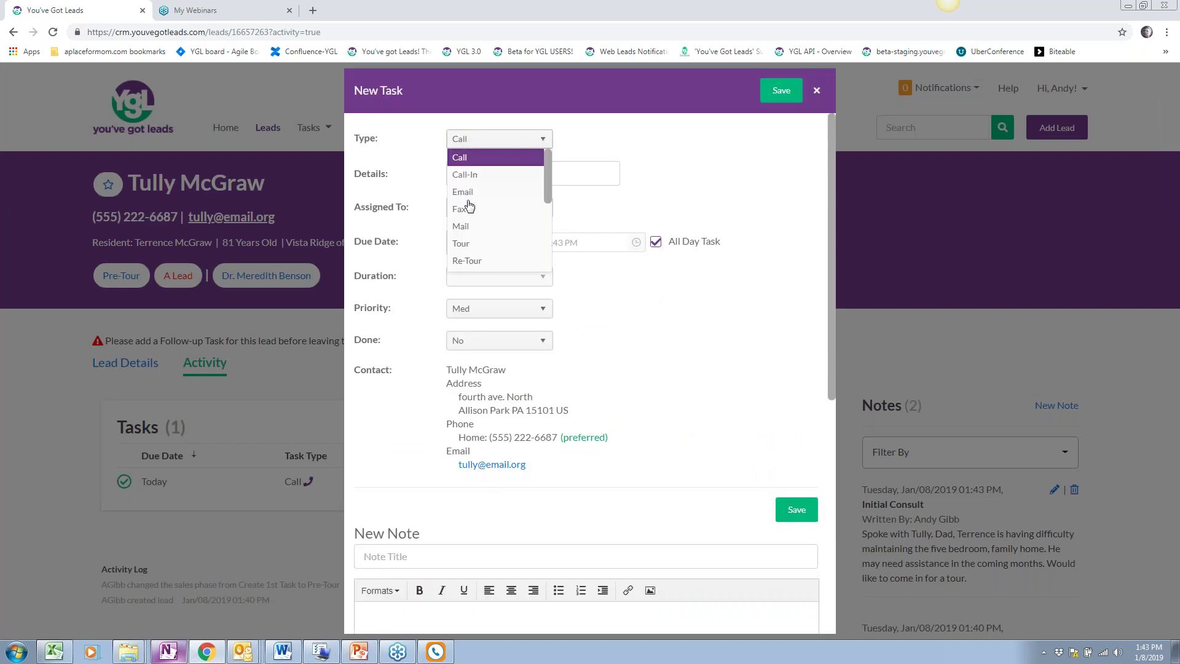
scroll(472, 249, down, 1)
scroll(472, 249, down, 2)
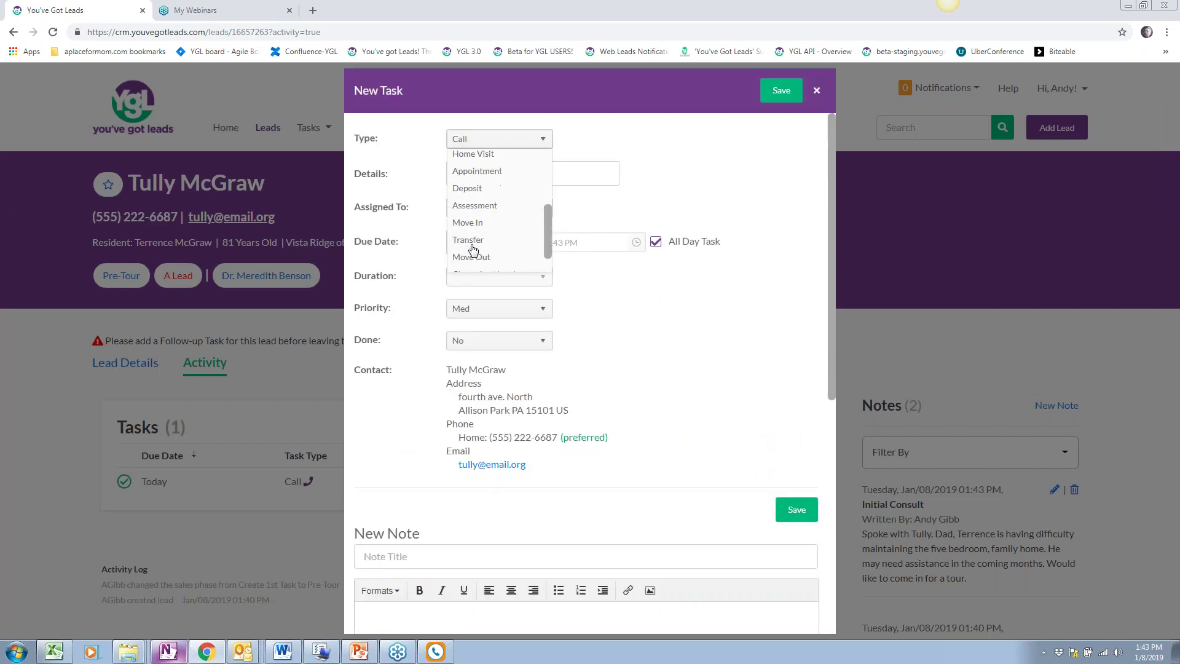
scroll(472, 249, up, 3)
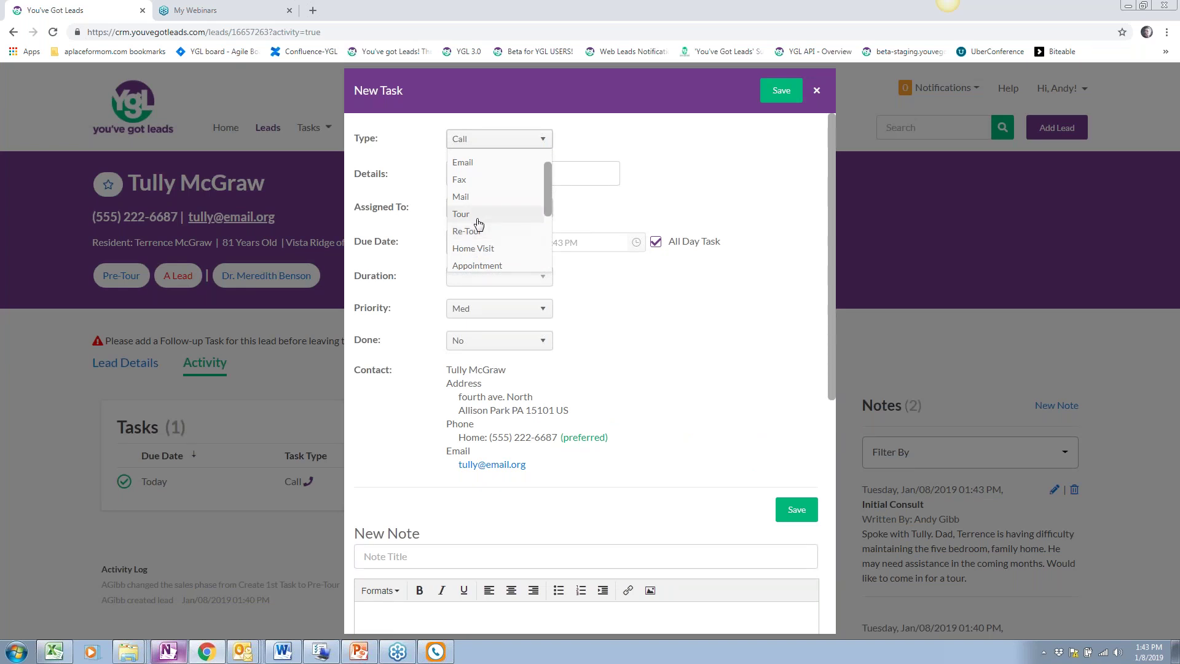
click(478, 215)
Enter the tour details and assign the task to another user
click(462, 173)
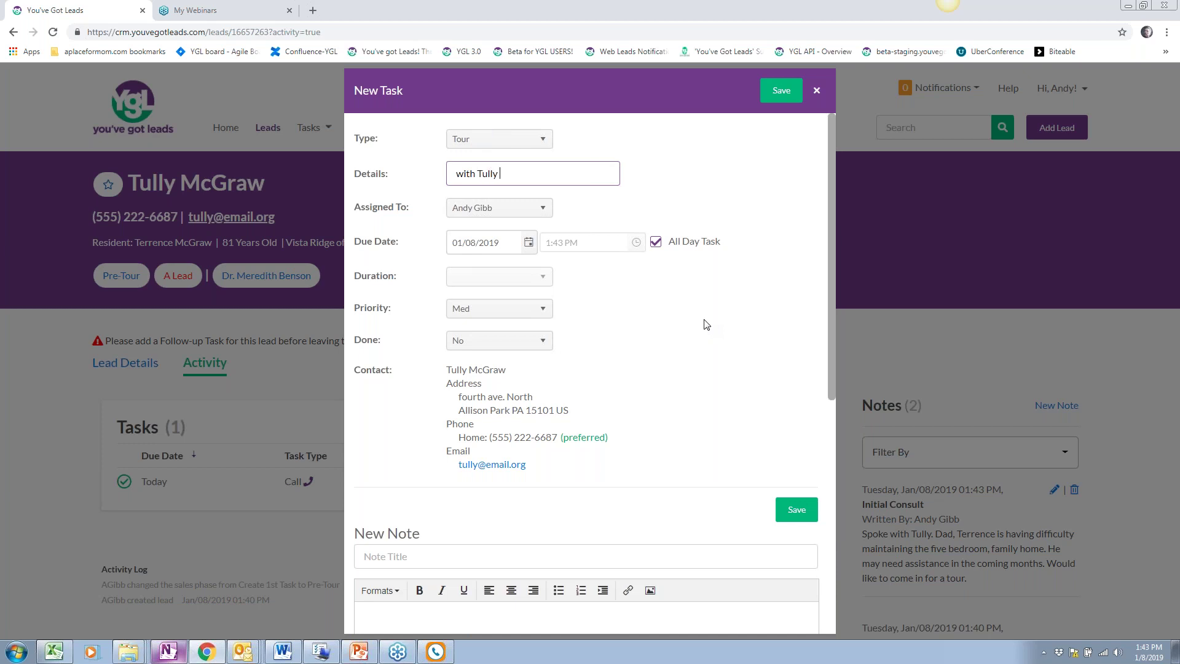
click(488, 209)
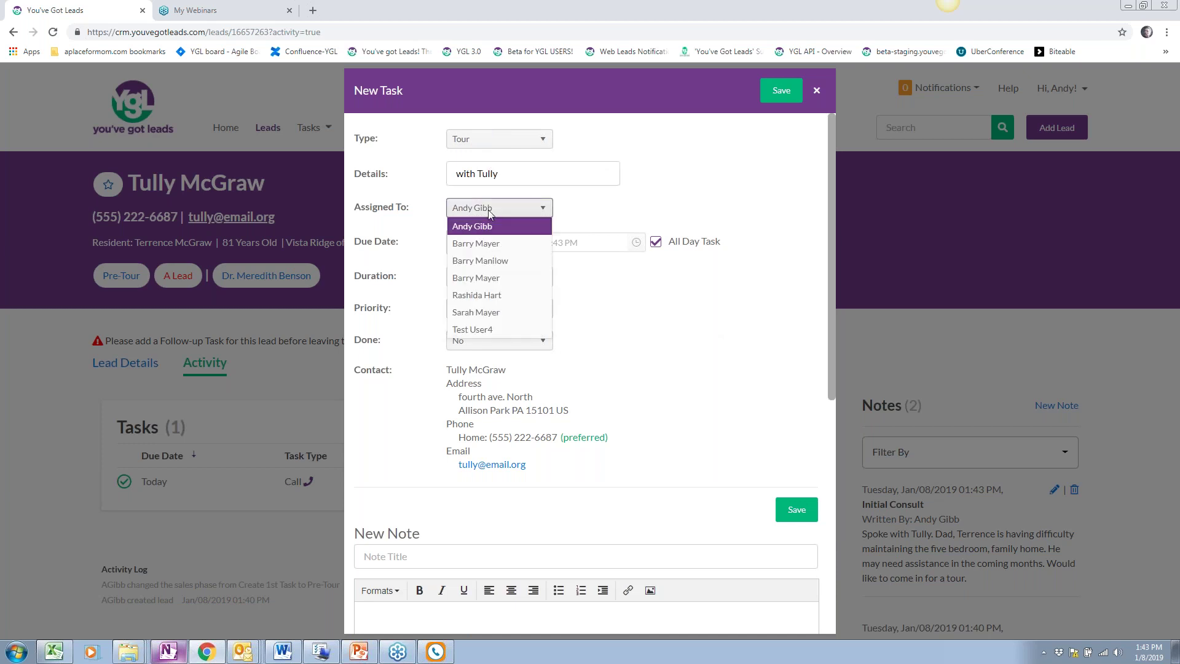
click(474, 243)
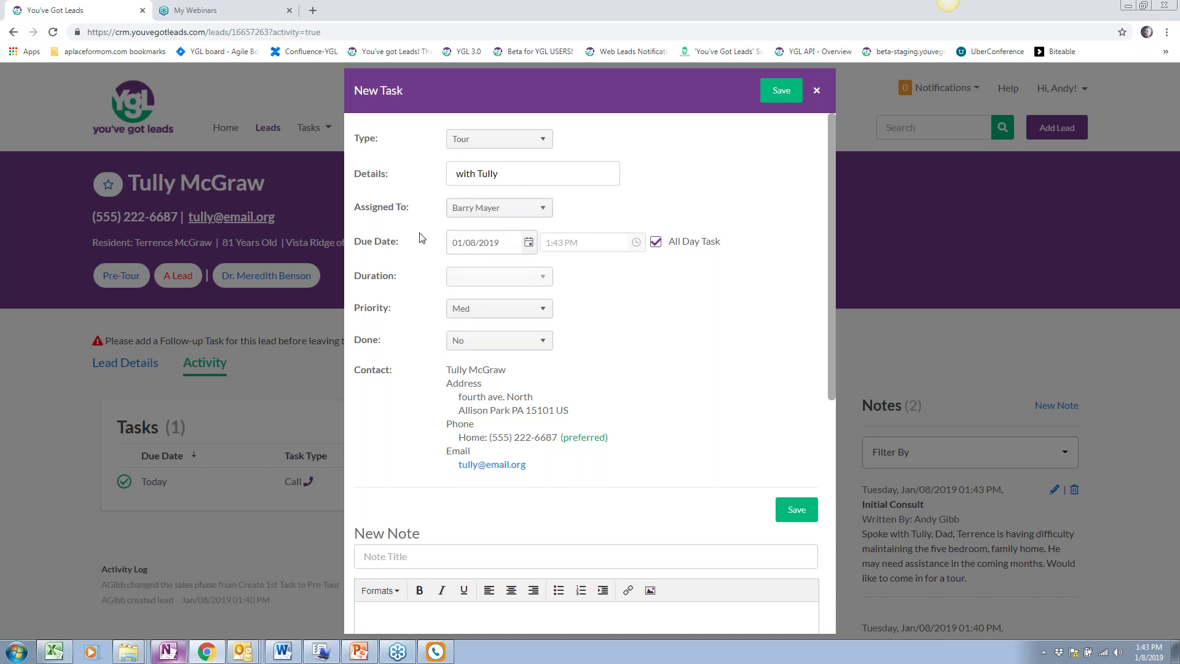
Set the tour's due date to 01/09/2019 as a timed task at 3:45 PM
click(529, 242)
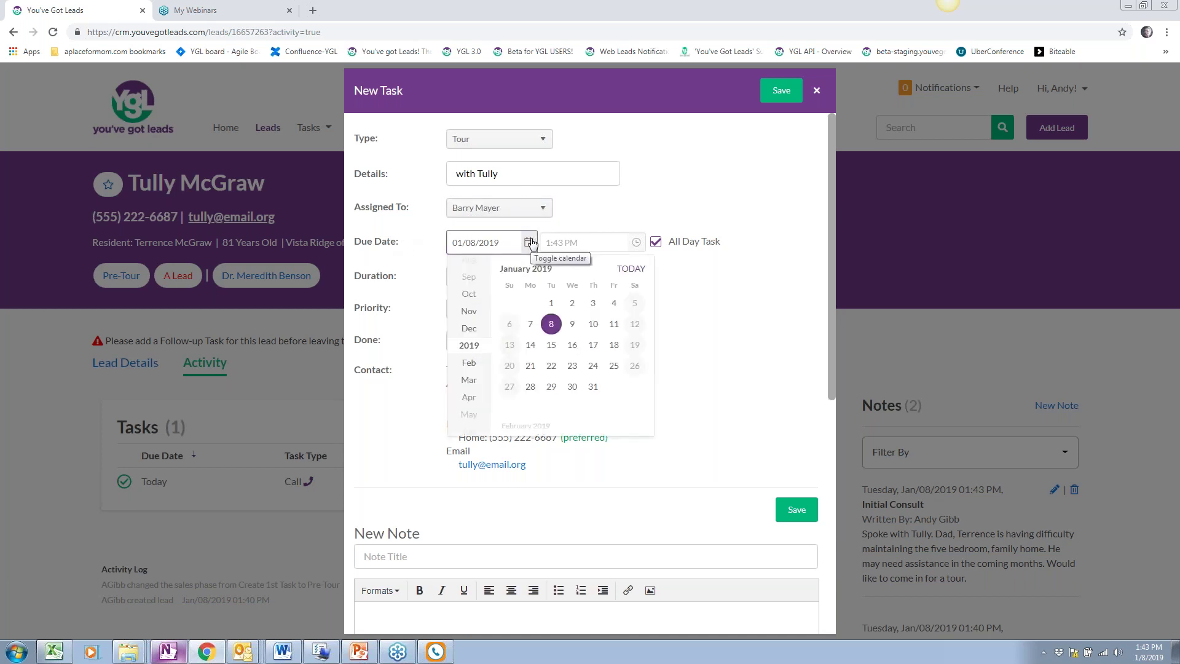
click(572, 324)
click(655, 242)
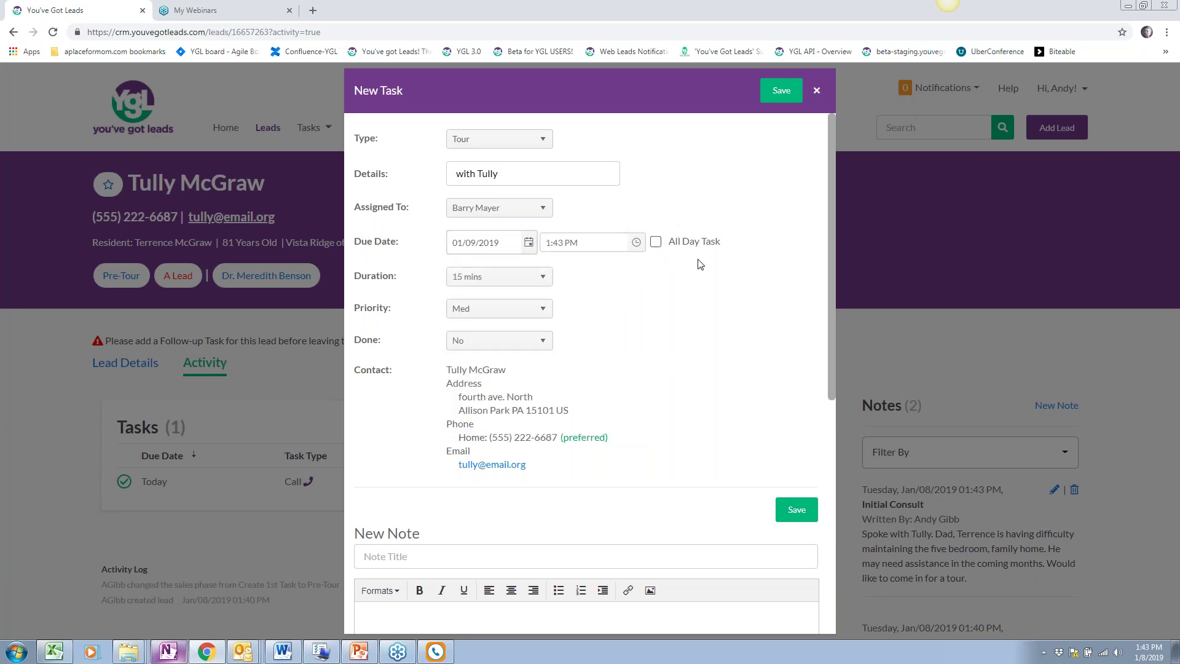
click(636, 243)
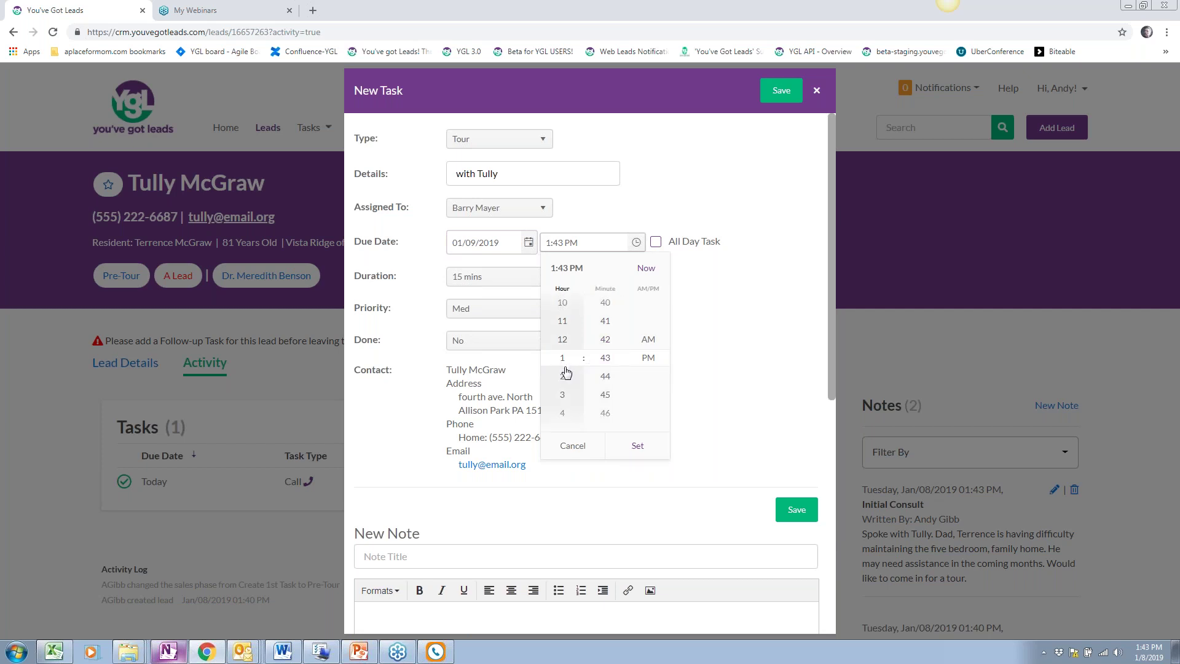
scroll(564, 376, up, 4)
scroll(564, 381, down, 4)
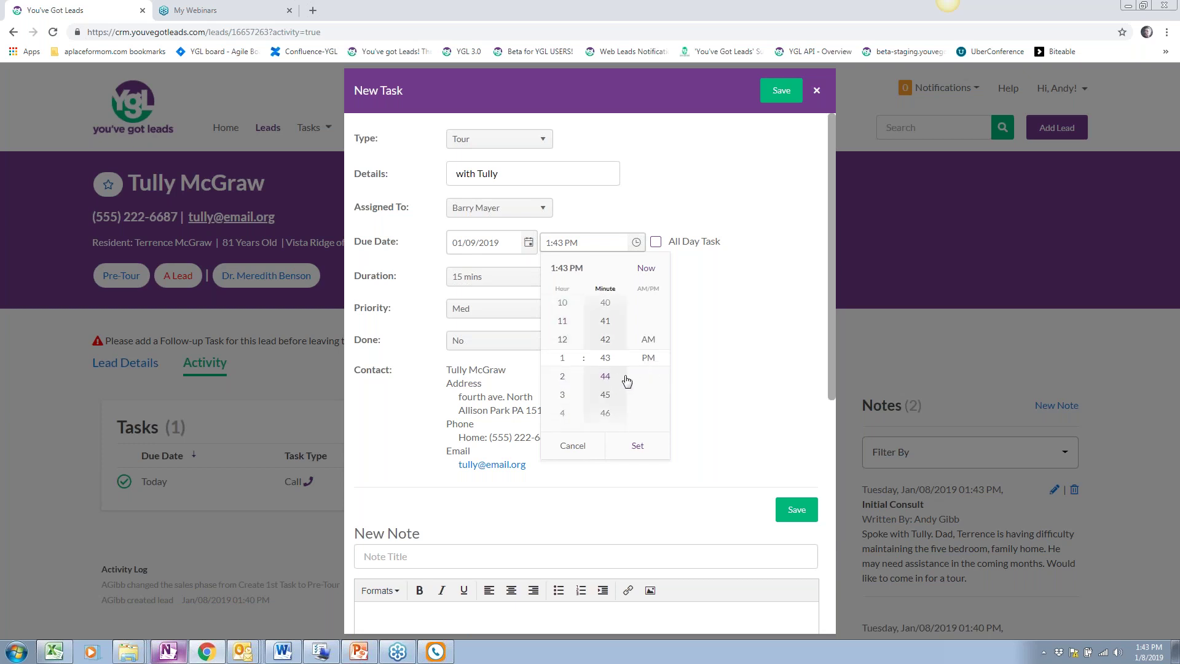
click(566, 414)
click(566, 377)
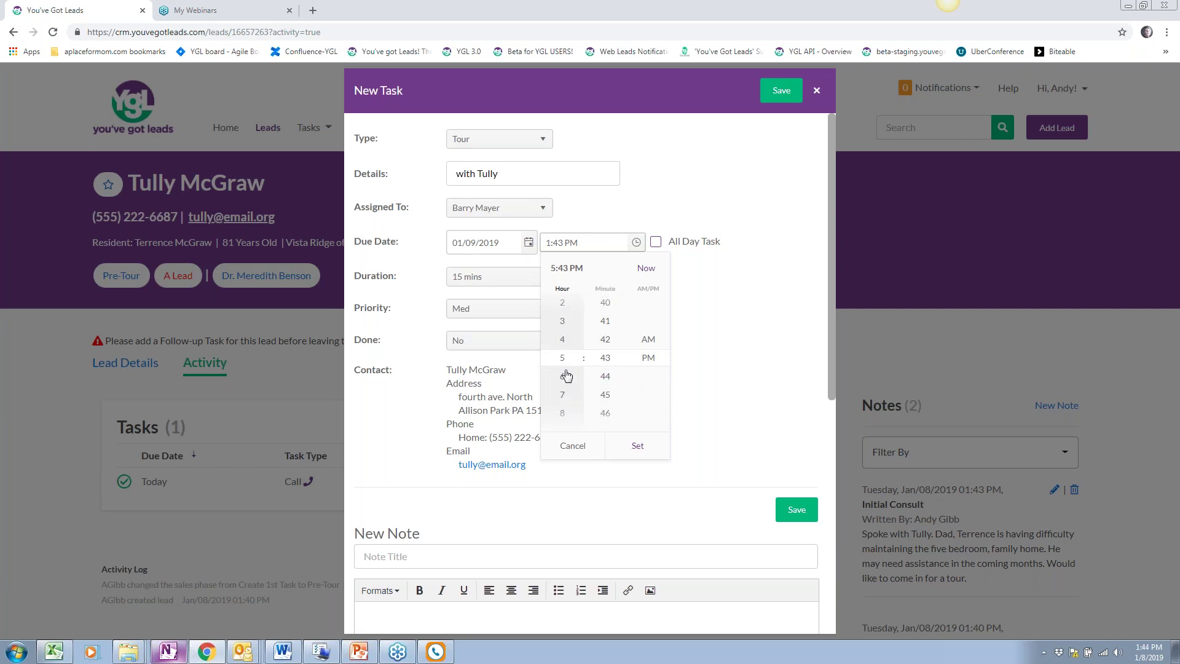
click(564, 322)
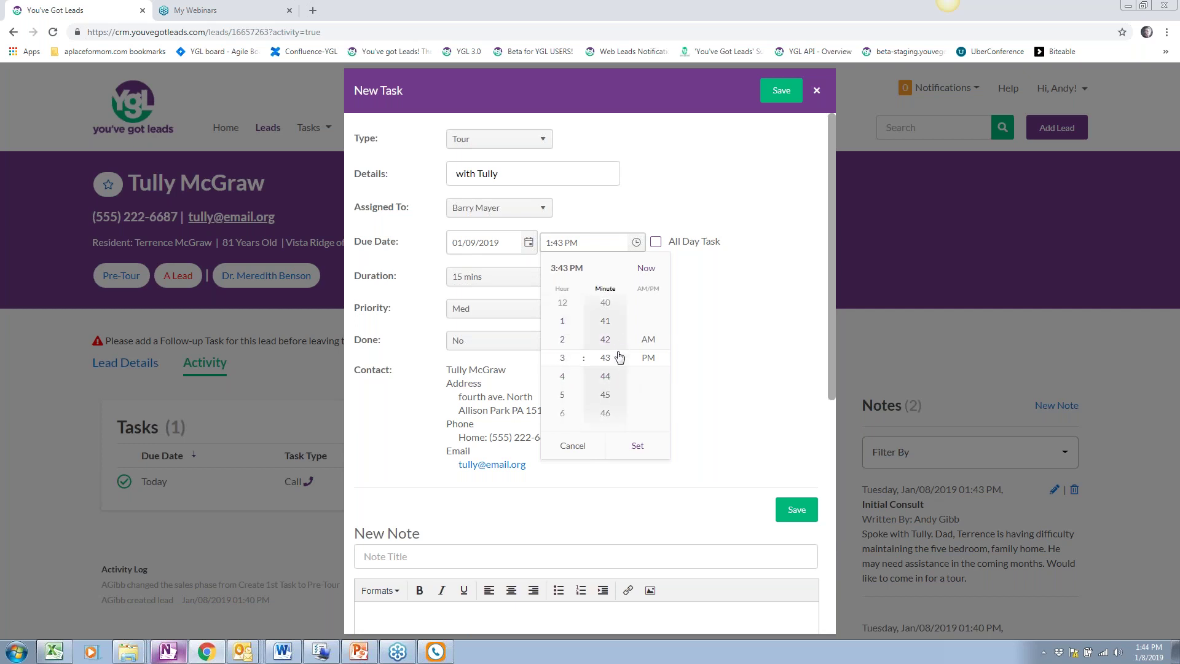
click(607, 395)
click(648, 358)
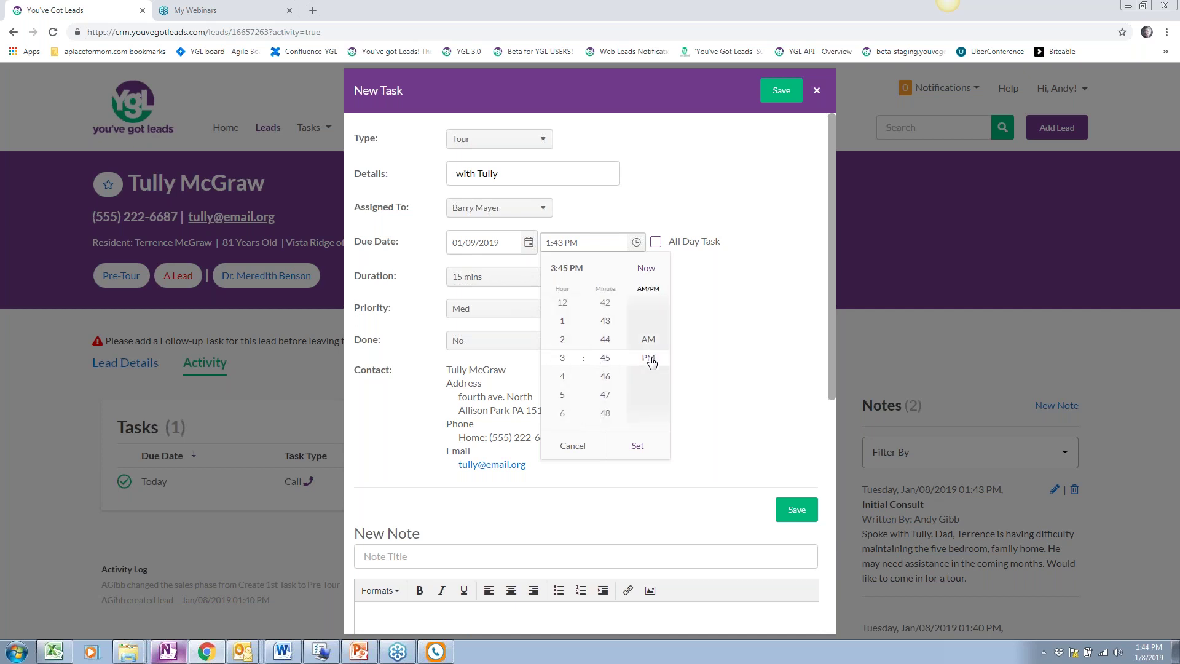
click(639, 446)
Give the tour a 1 hr duration and High priority, then save it
click(492, 277)
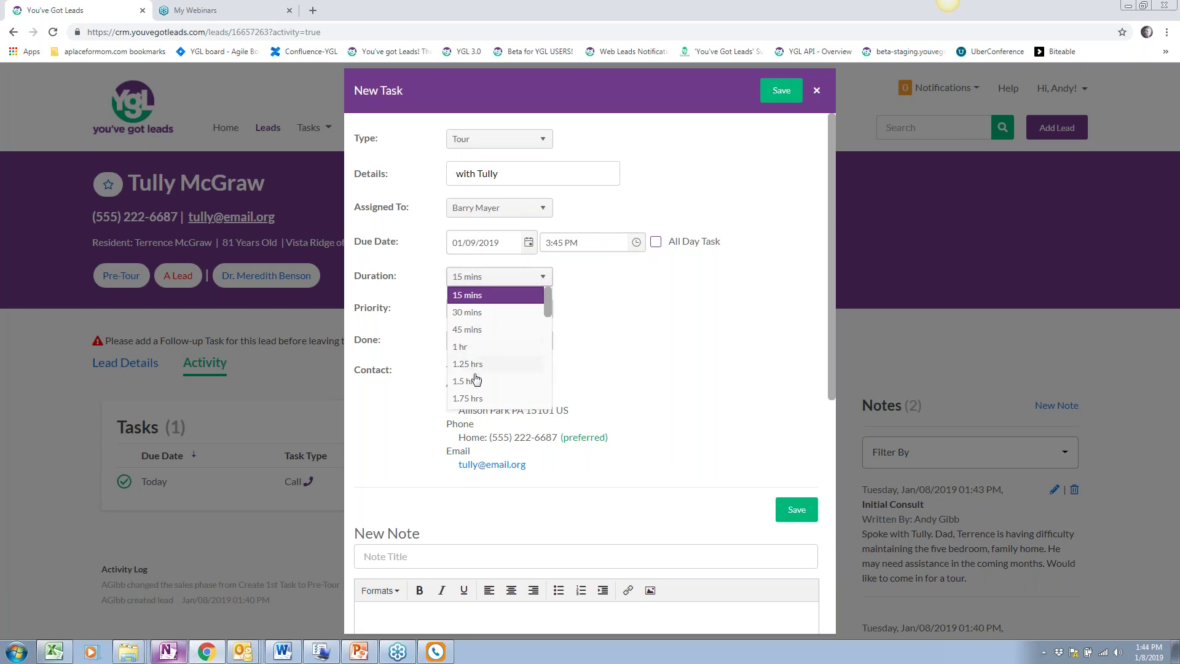
click(470, 347)
click(511, 316)
click(499, 340)
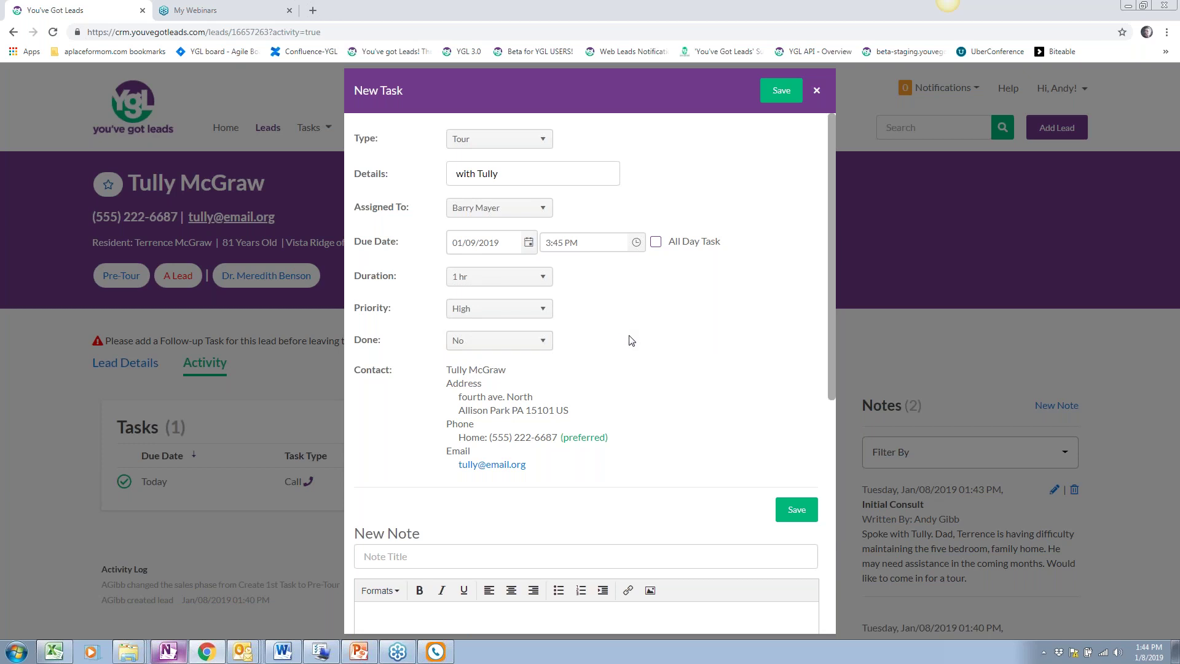
click(781, 90)
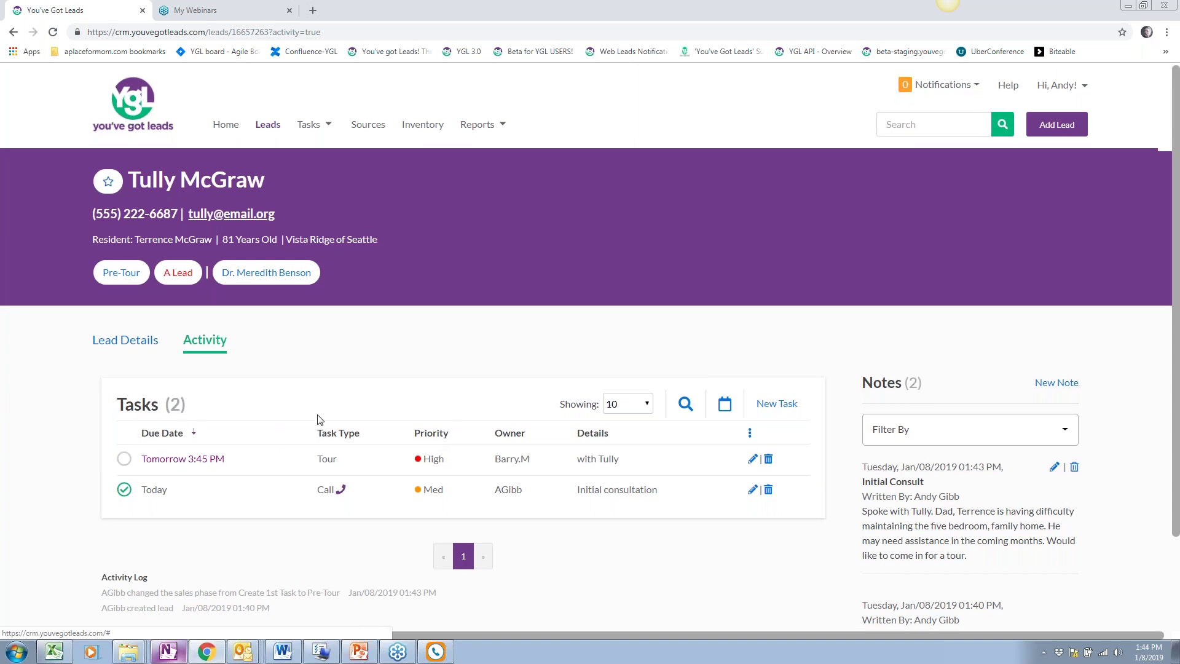
Go to the Vista Ridge of Seattle leads list, showing 192 Post-Tour leads
scroll(265, 424, down, 3)
scroll(246, 393, up, 3)
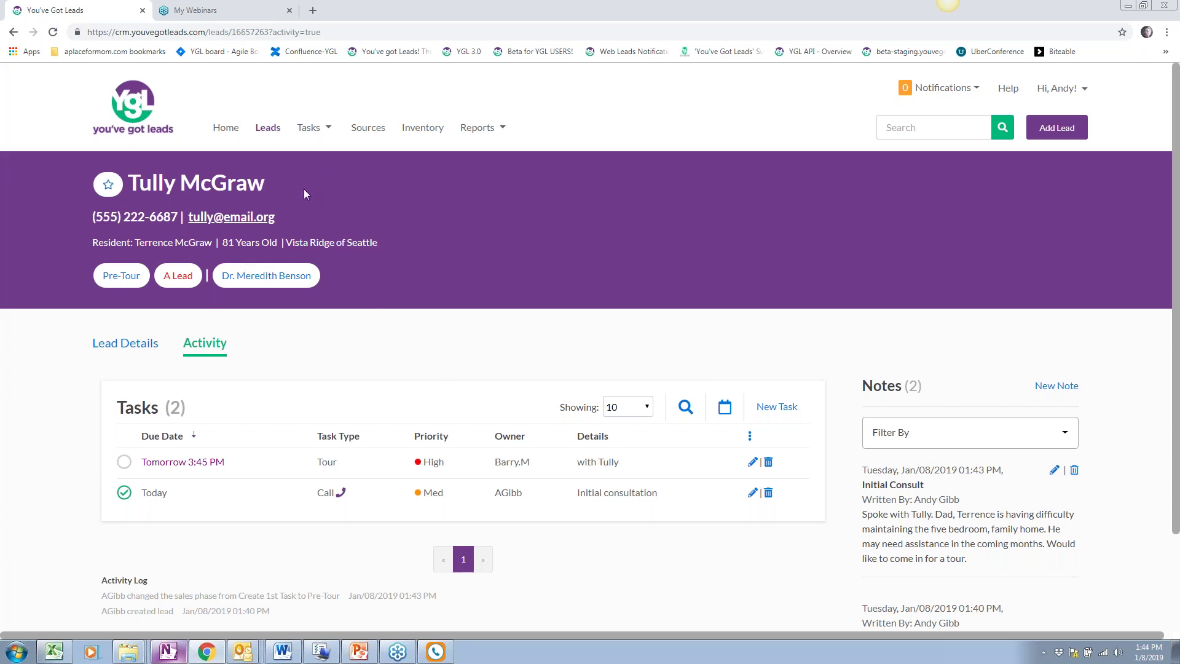
scroll(470, 385, down, 1)
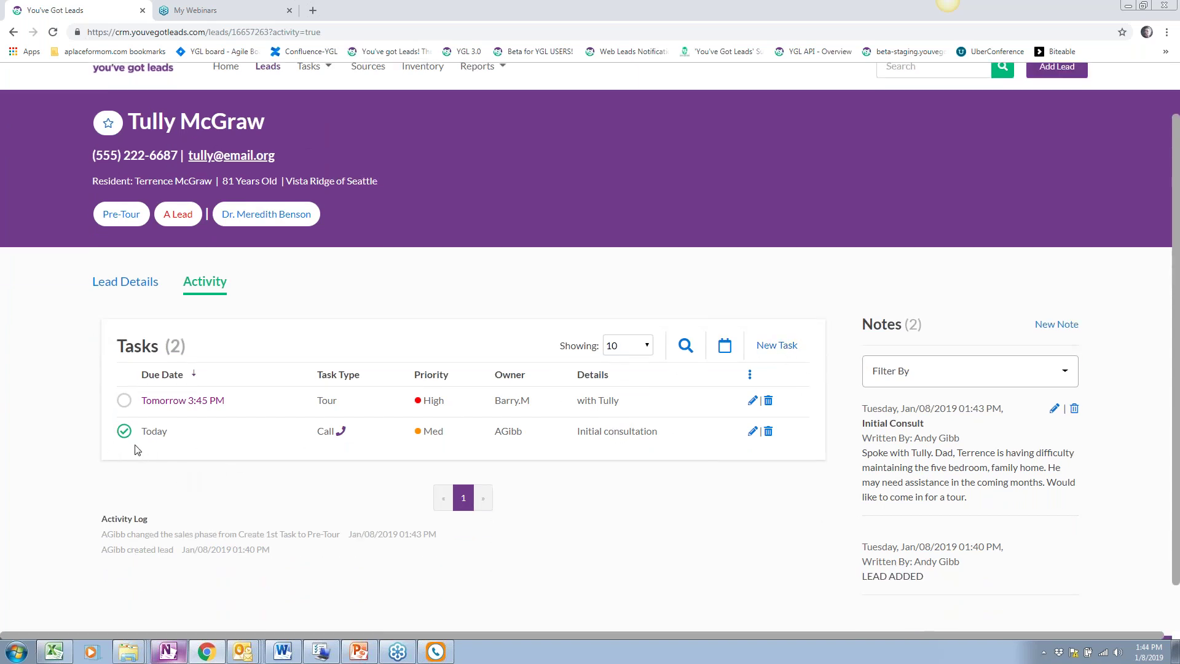
click(124, 432)
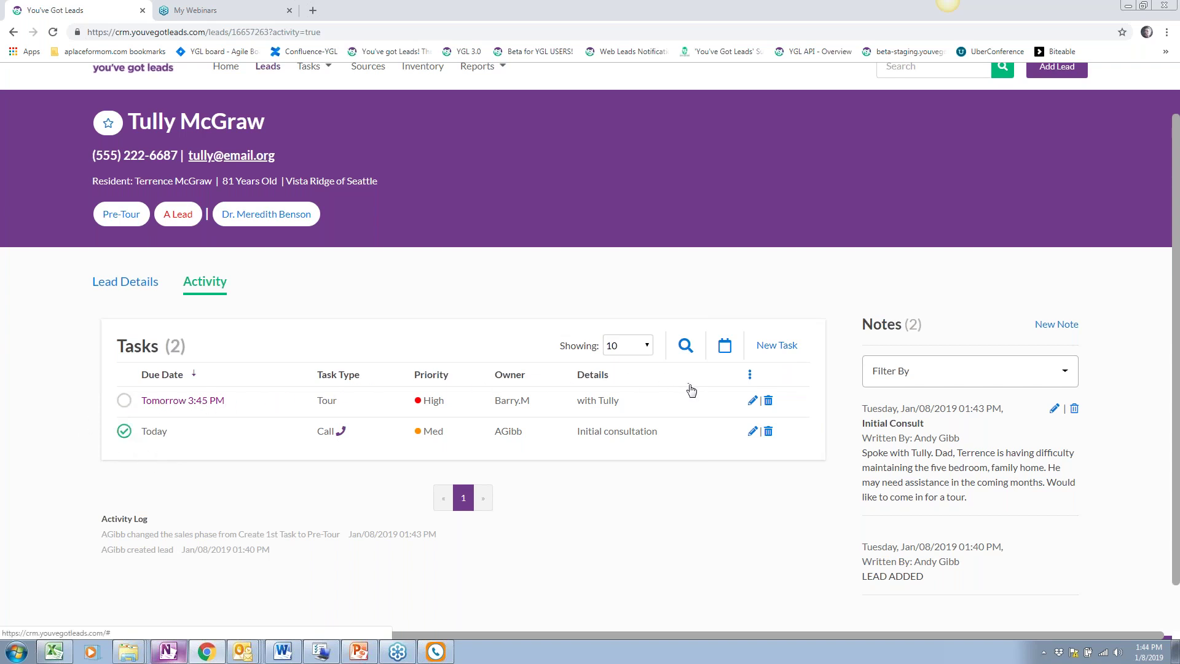
scroll(688, 386, up, 1)
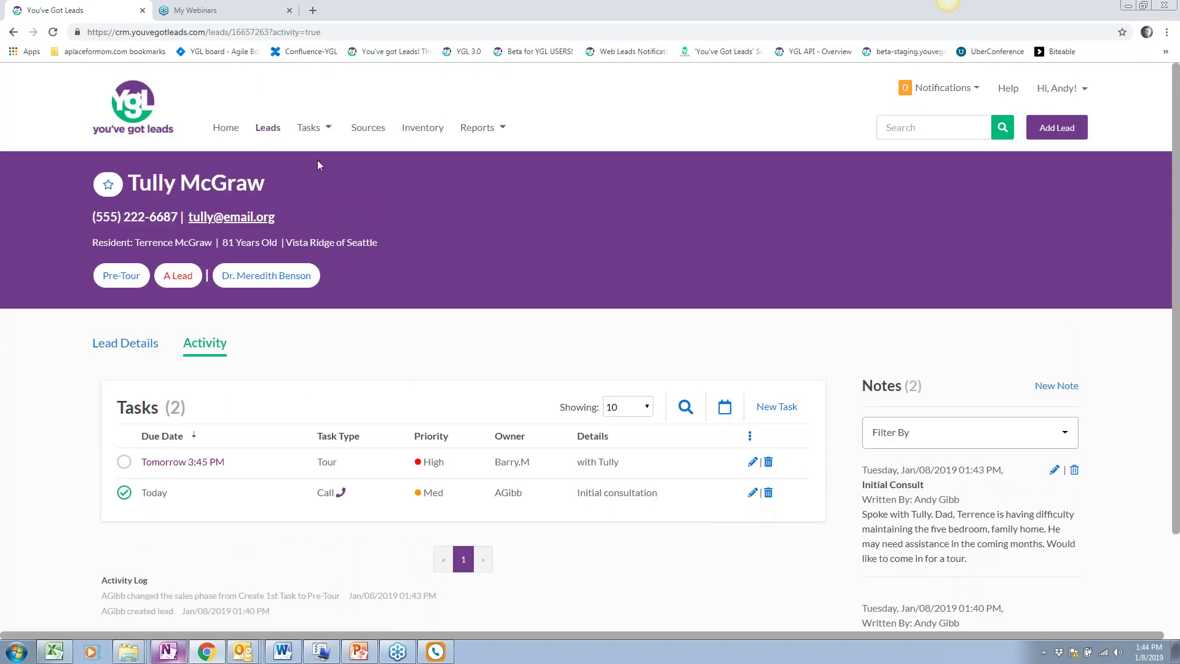
click(271, 127)
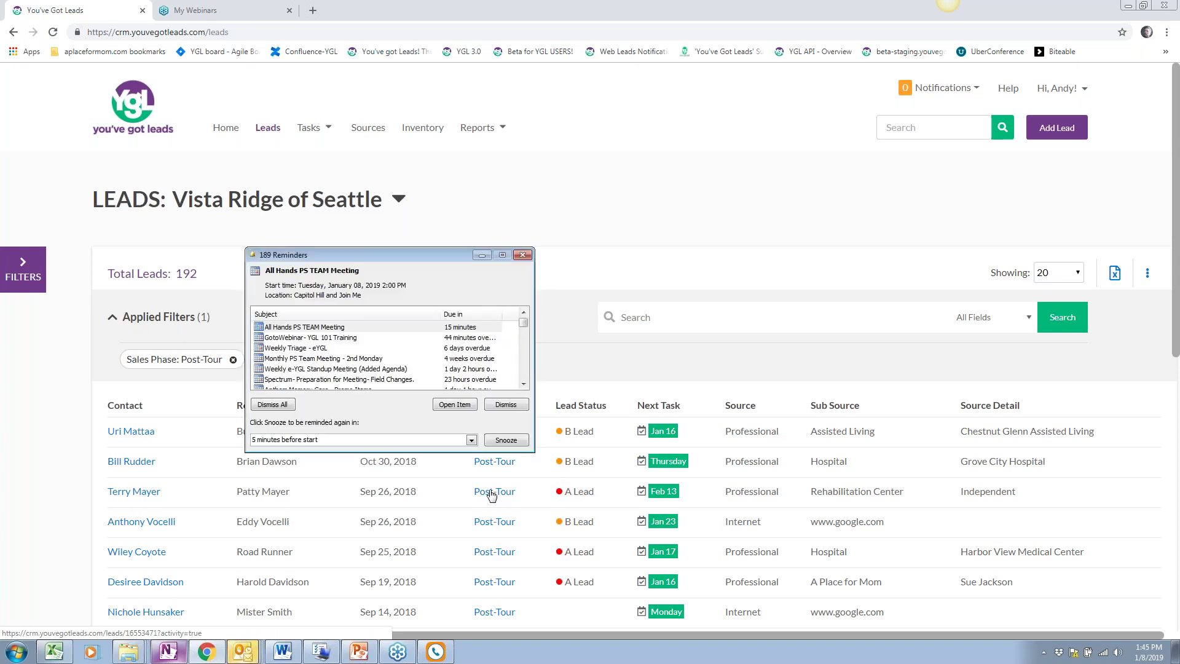
Dismiss the reminders and remove the Post-Tour filter so all 752 leads show
click(523, 255)
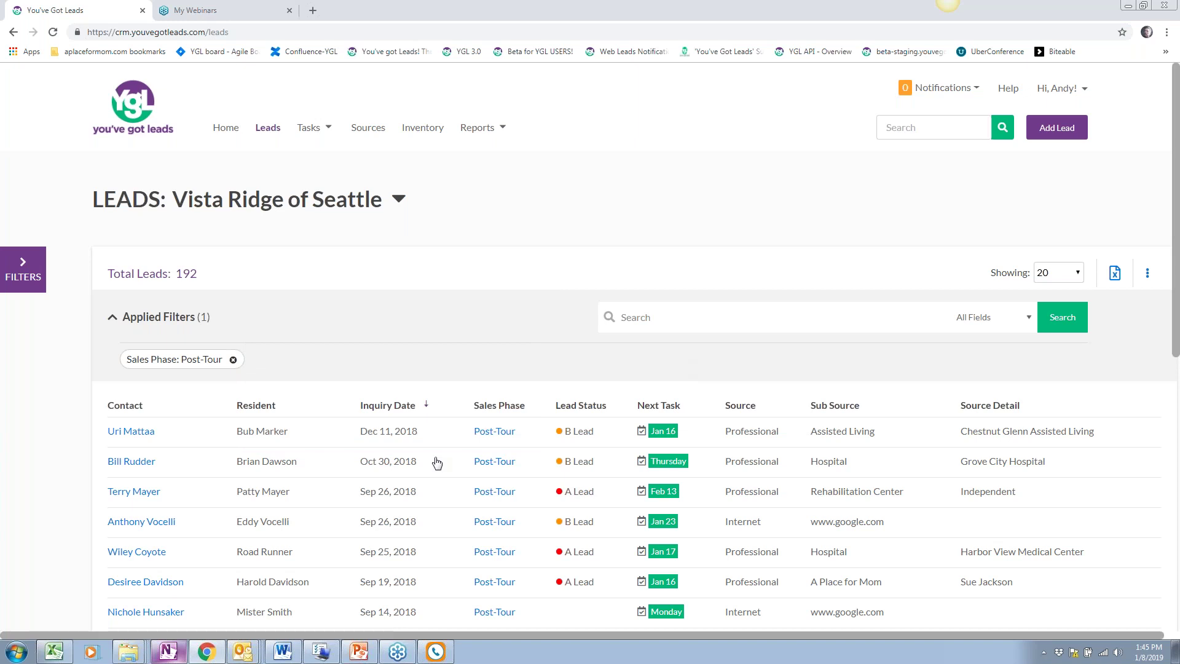
click(232, 360)
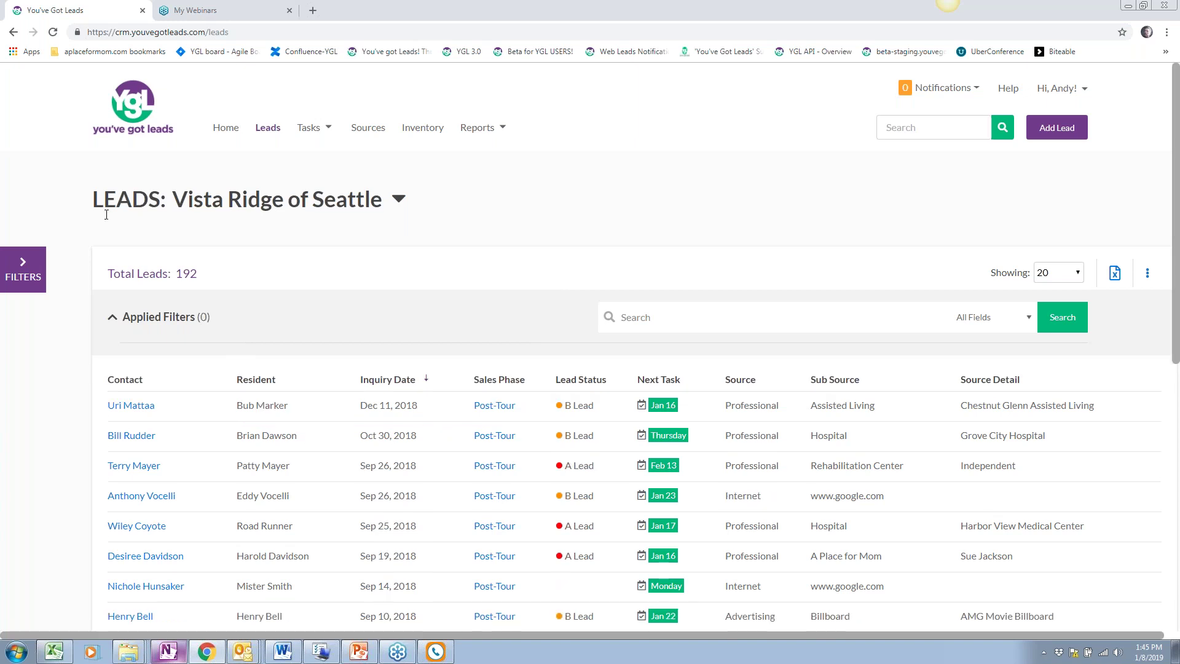
click(25, 266)
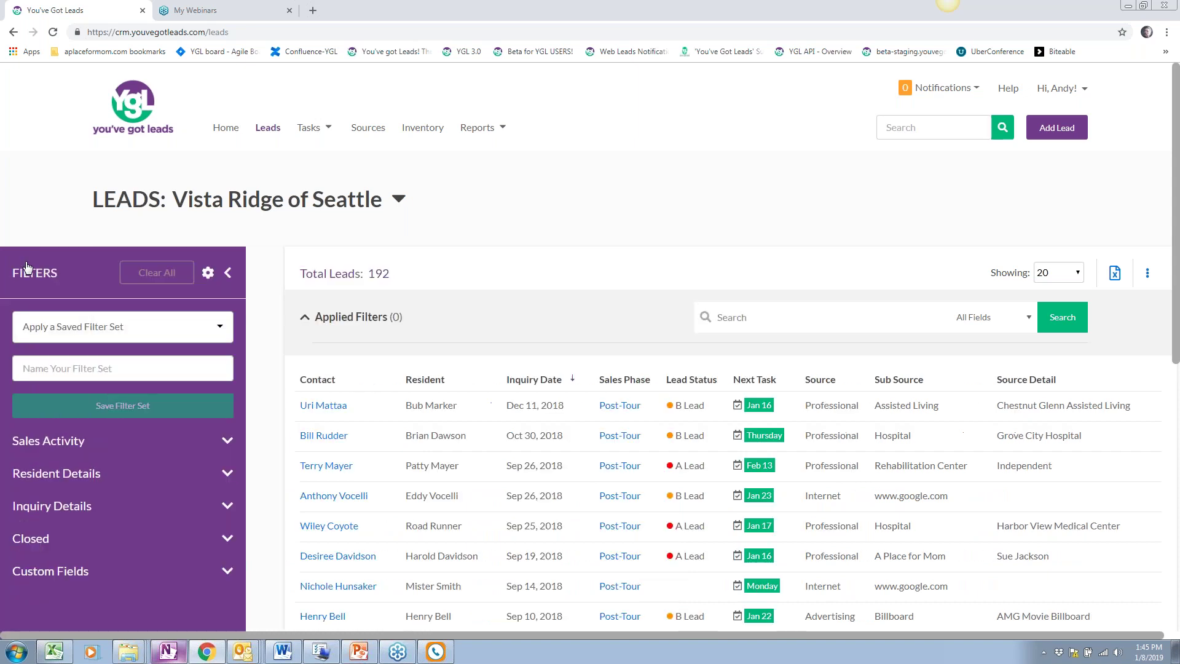
Filter the leads to Open move-in status (501) and hide the filter panel
click(76, 447)
click(73, 485)
click(71, 480)
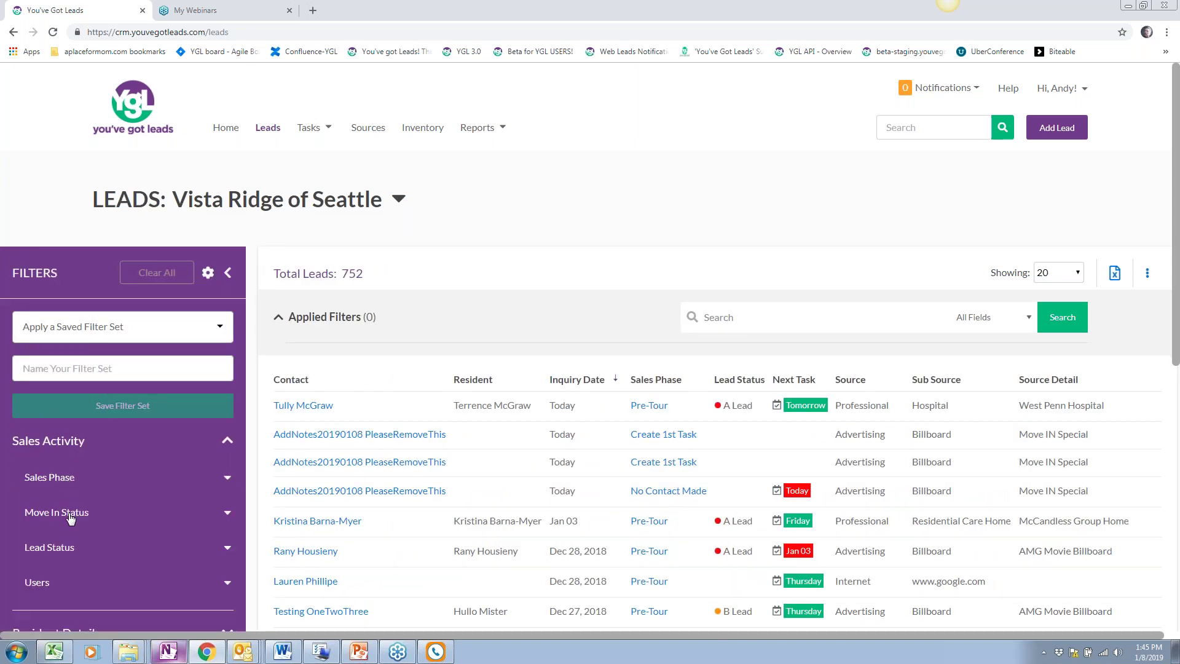
click(71, 514)
click(134, 550)
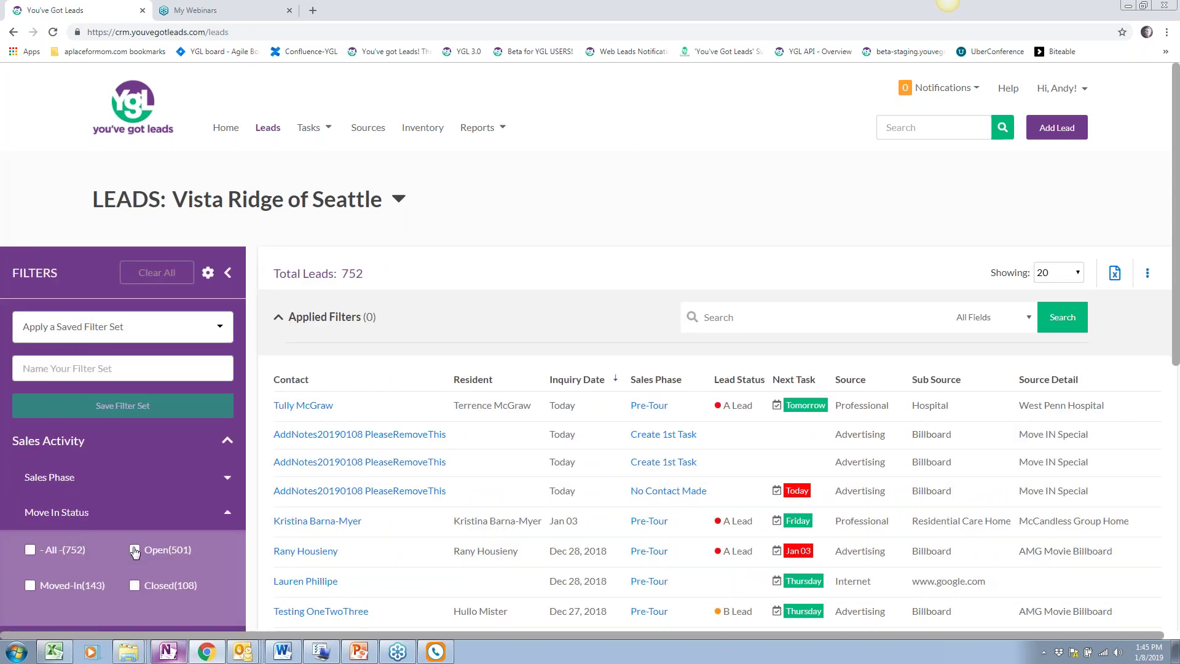
click(228, 273)
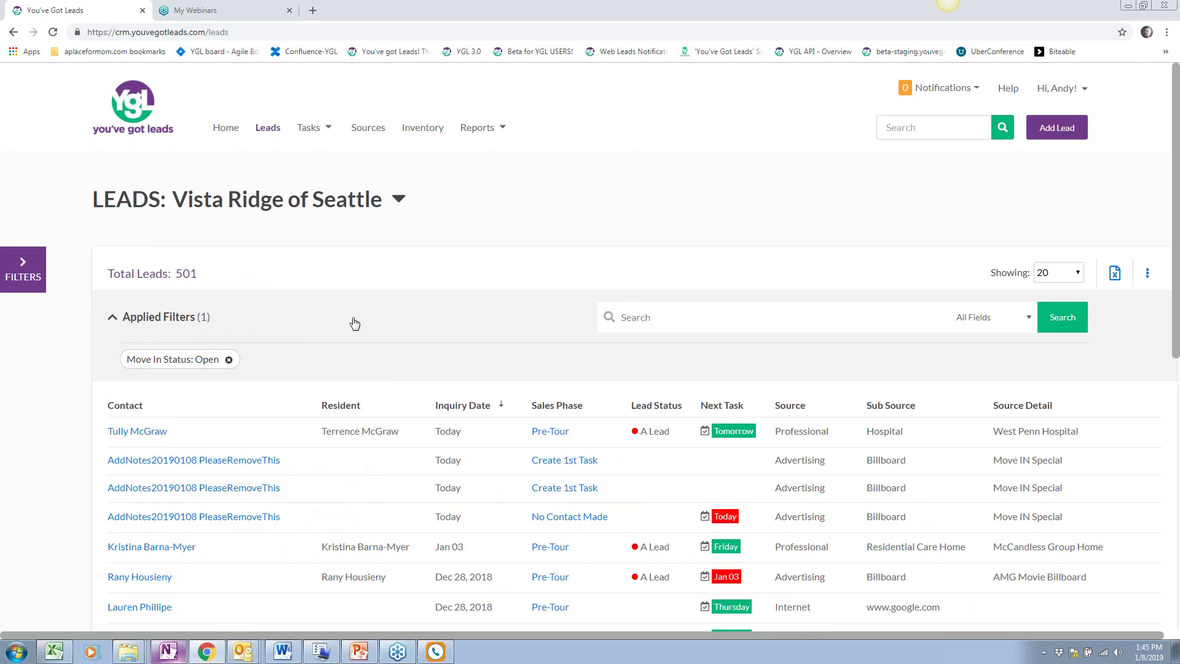
scroll(355, 324, down, 1)
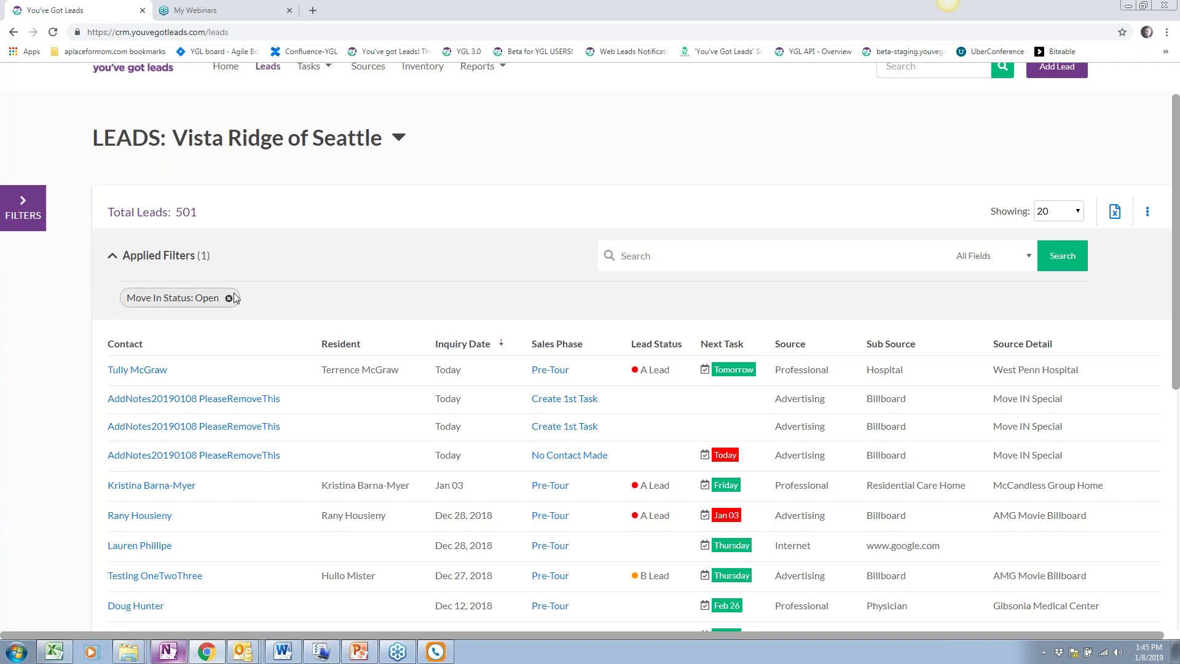
scroll(335, 356, up, 1)
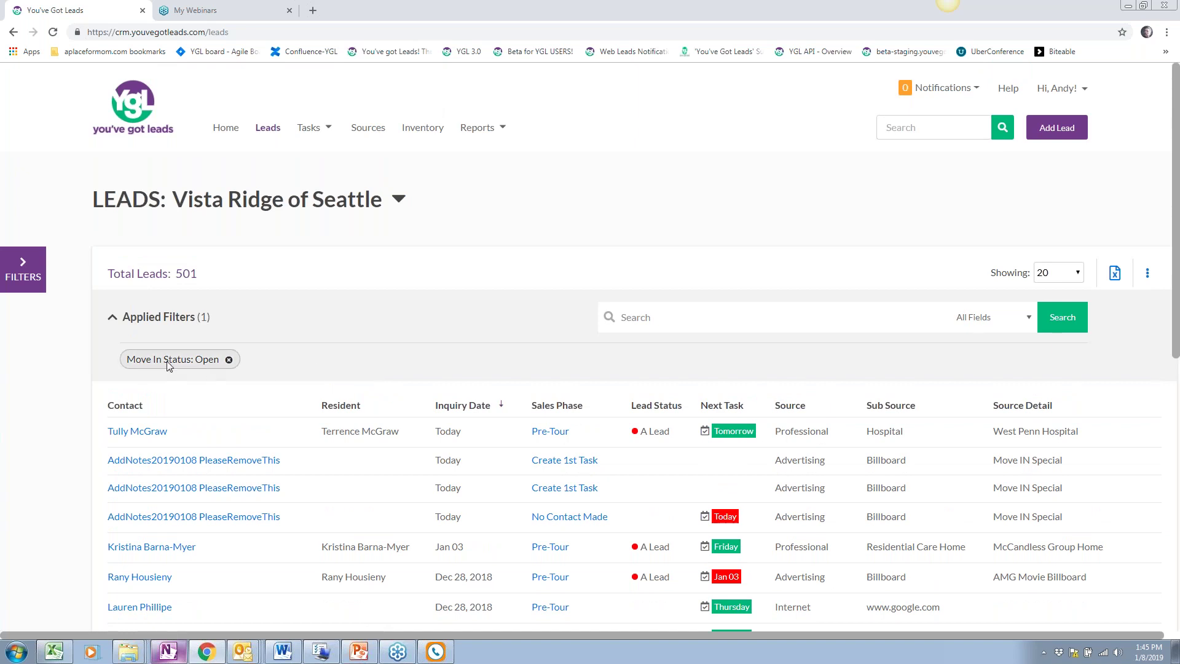
Remove the Move In Status: Open filter, bringing the total back to 752 leads
click(230, 359)
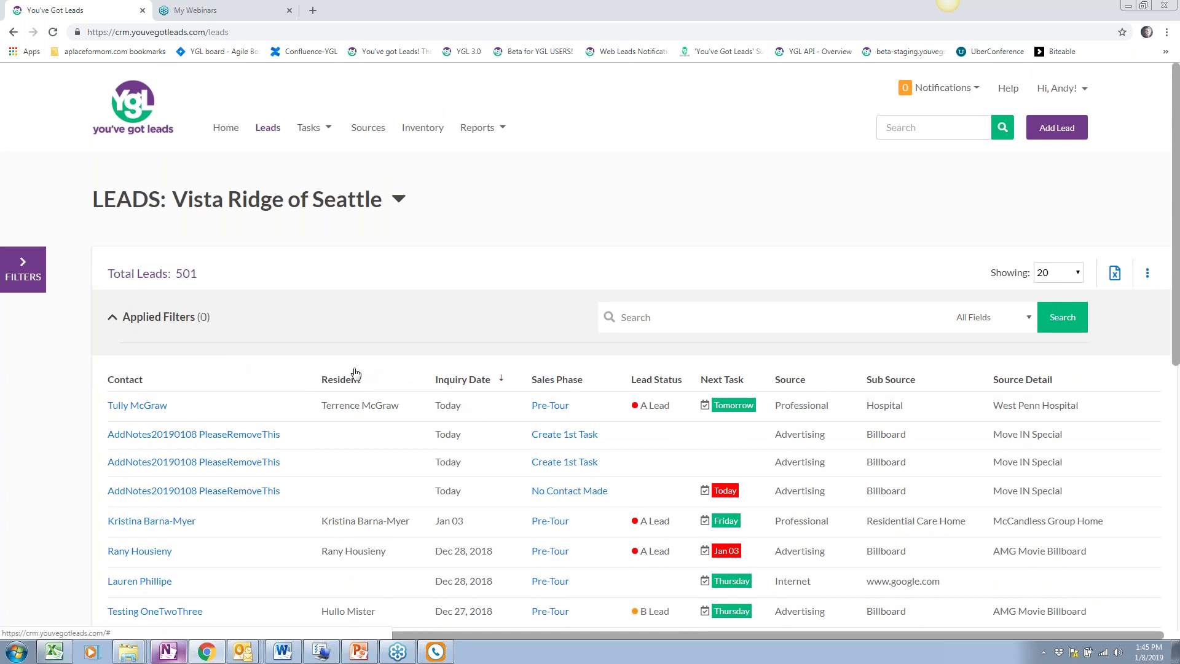
scroll(353, 308, down, 1)
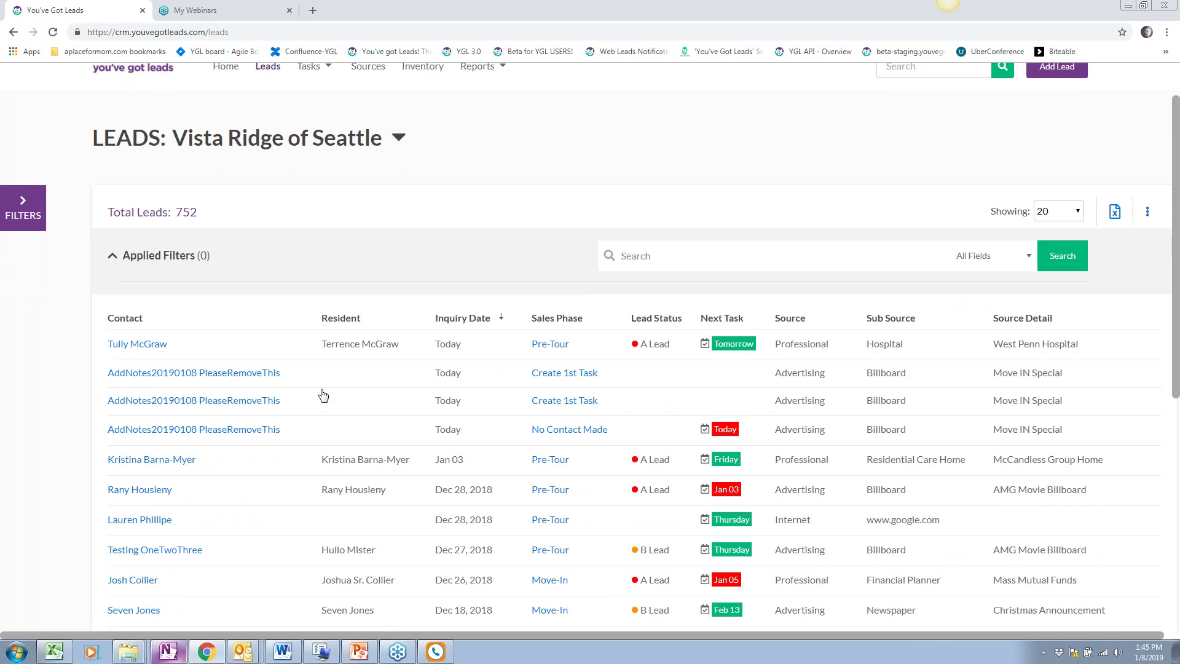
scroll(323, 395, up, 1)
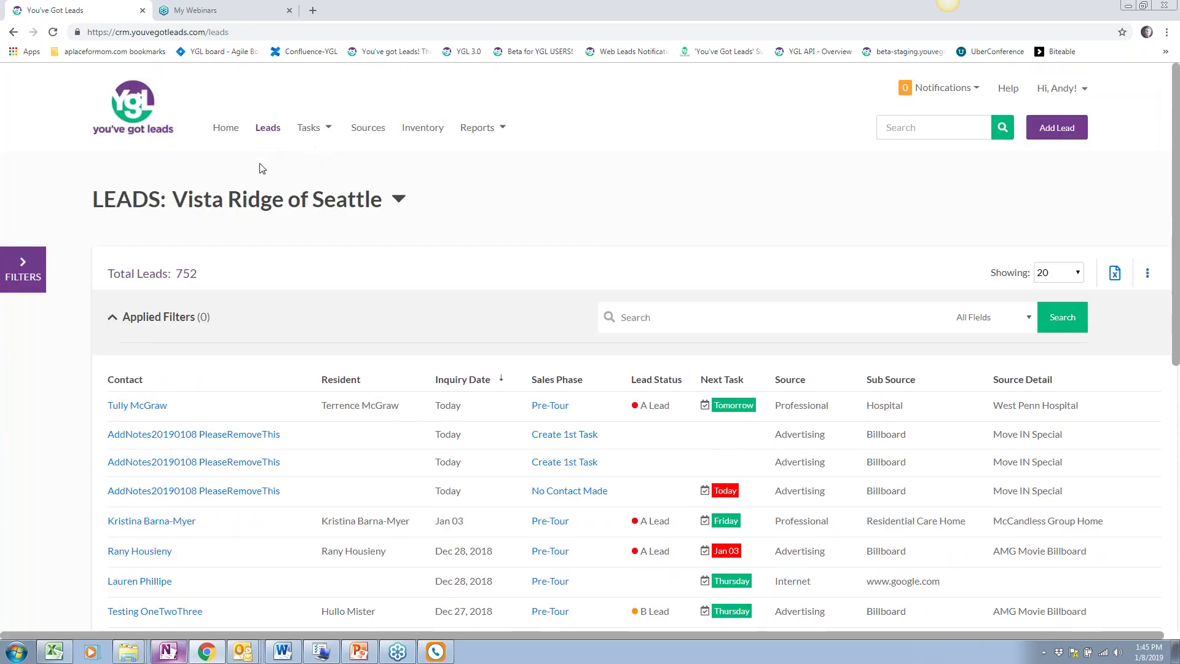
triple_click(146, 269)
scroll(239, 316, down, 1)
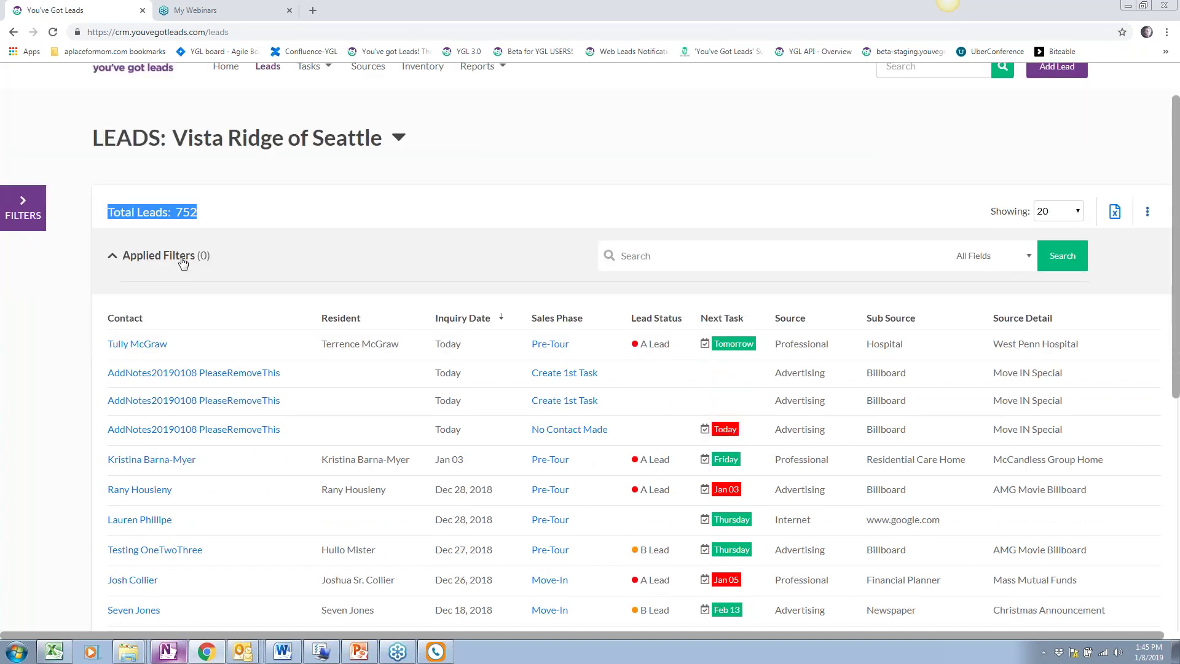
Delete the first AddNotes20190108 PleaseRemoveThis test lead
click(247, 384)
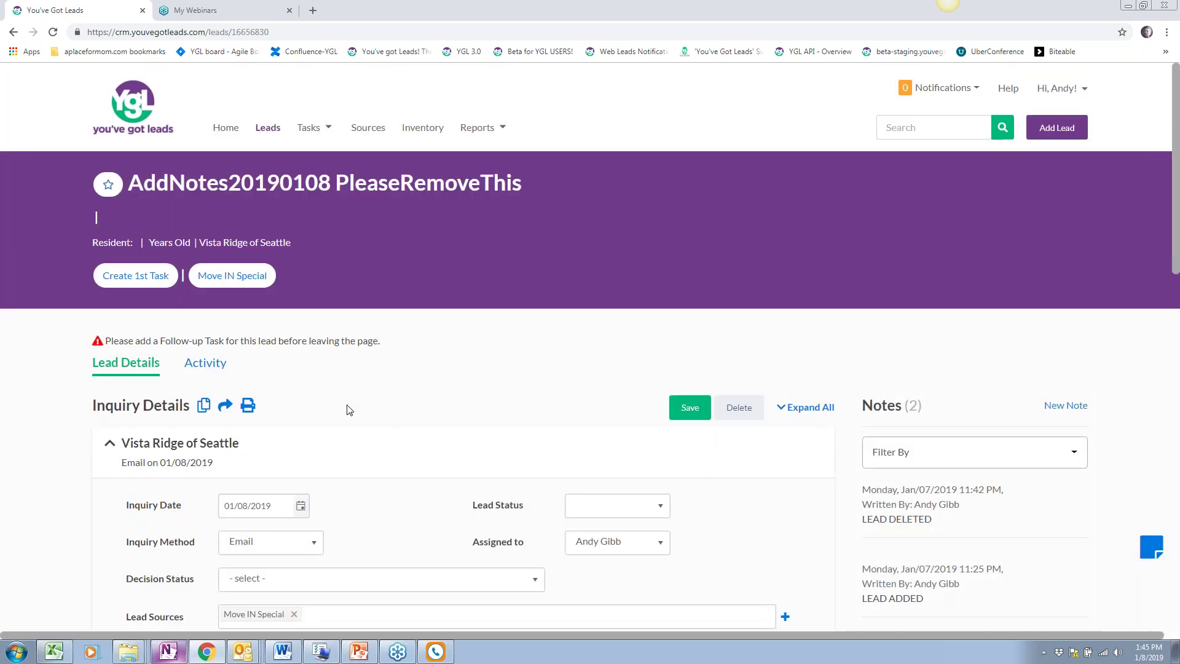
click(739, 408)
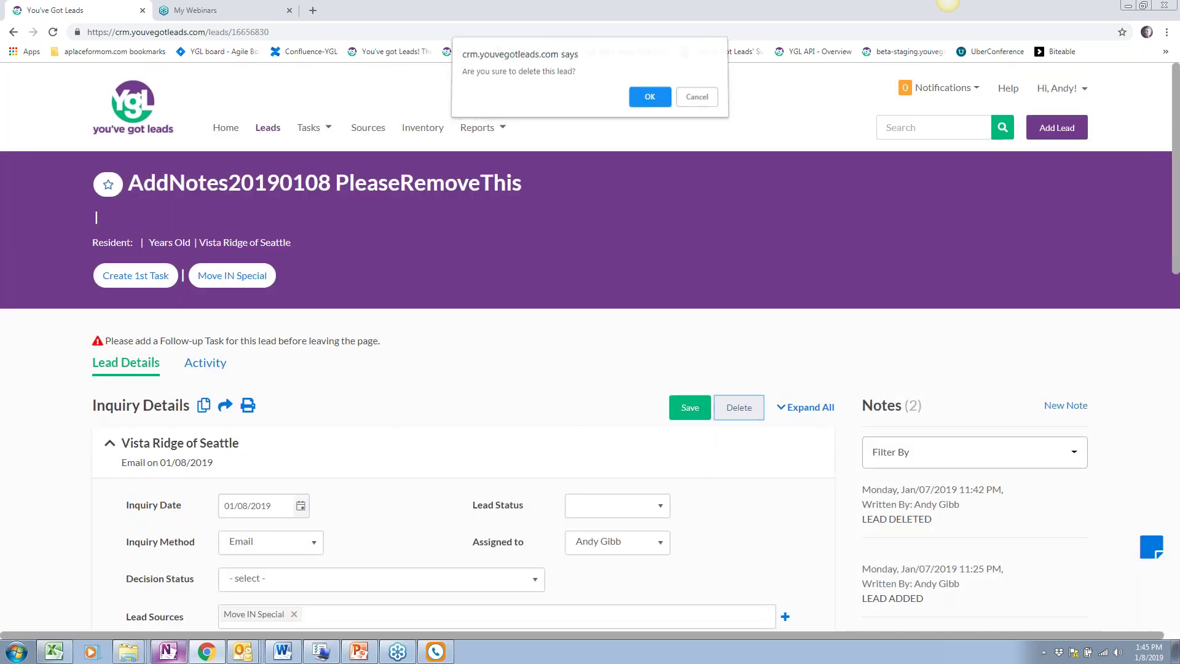
click(648, 100)
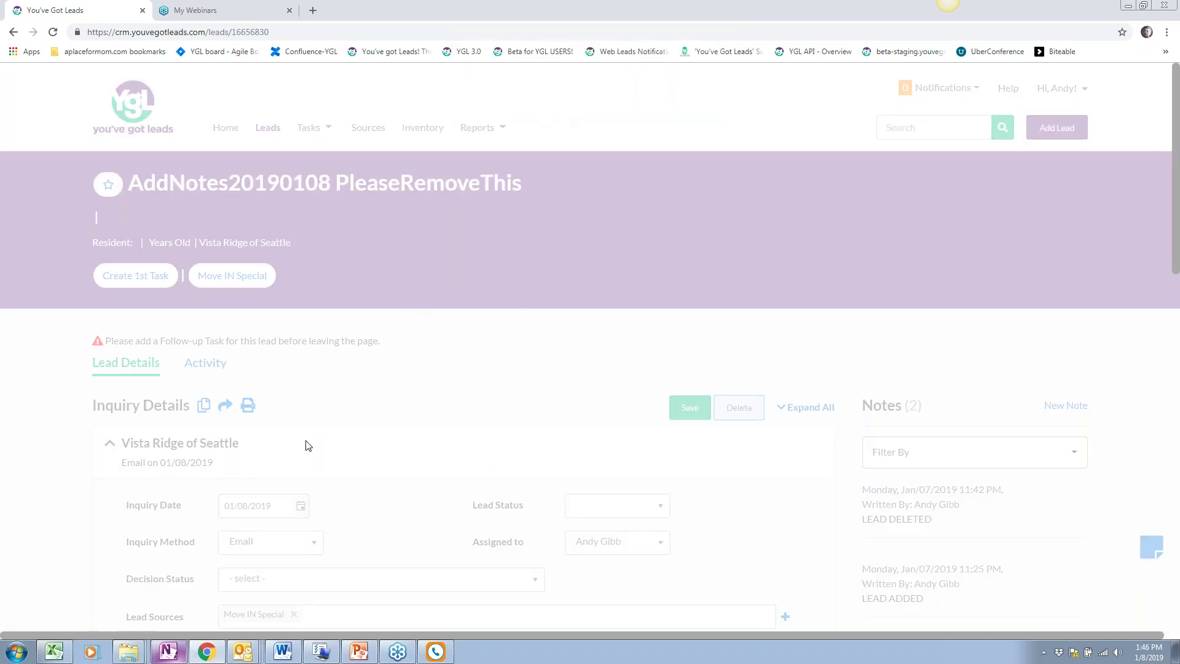
scroll(321, 455, down, 2)
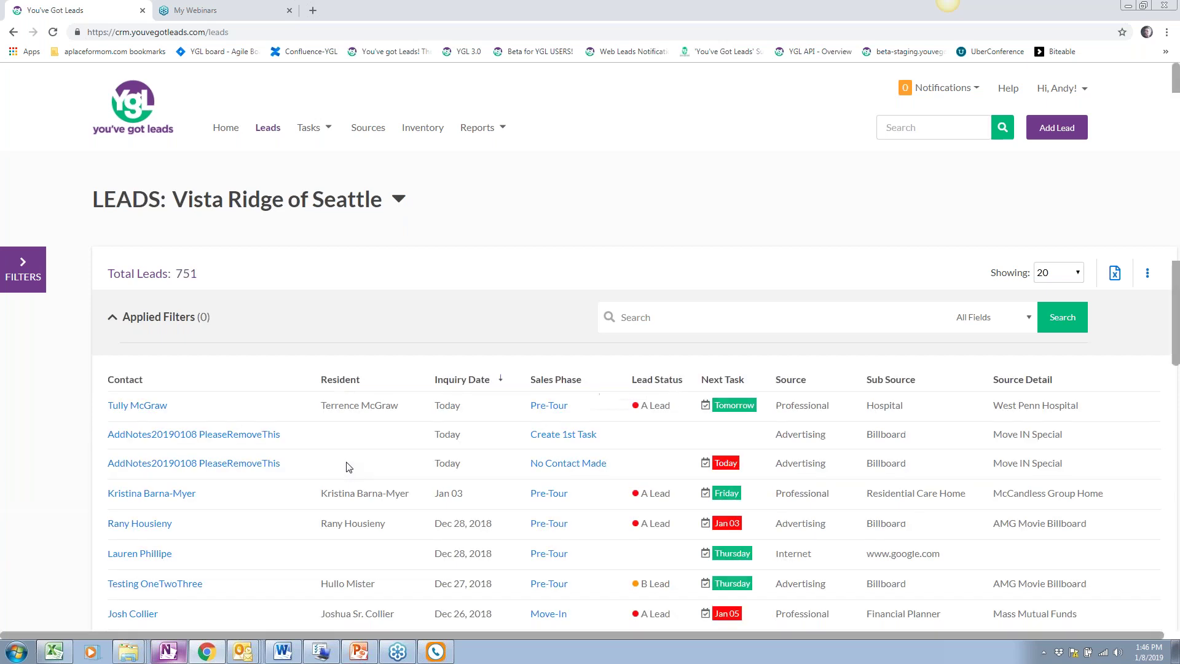
scroll(264, 311, down, 1)
Delete the remaining AddNotes20190108 PleaseRemoveThis test leads, leaving 749 leads
click(264, 311)
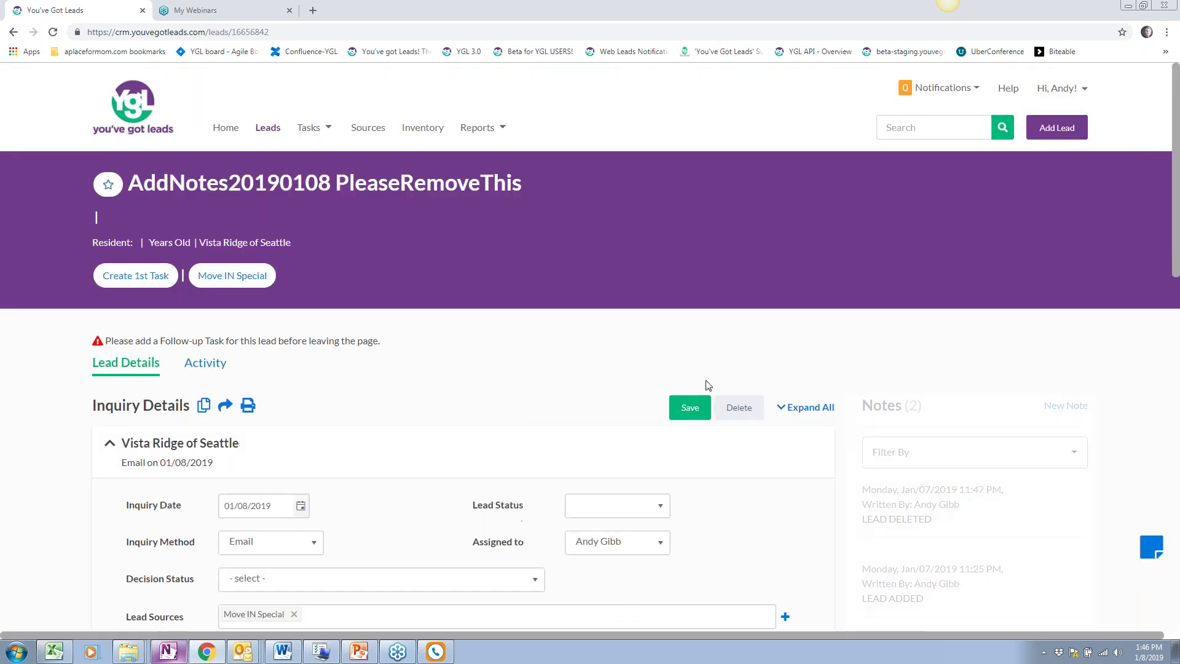
click(739, 408)
key(Return)
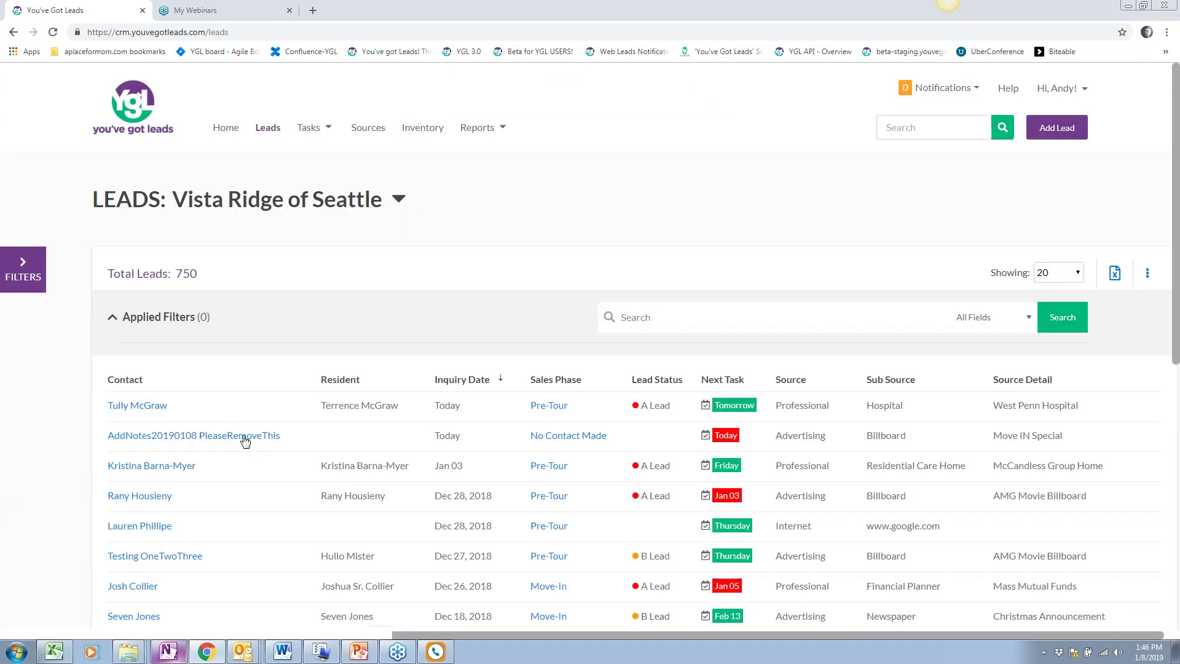
click(245, 434)
click(734, 387)
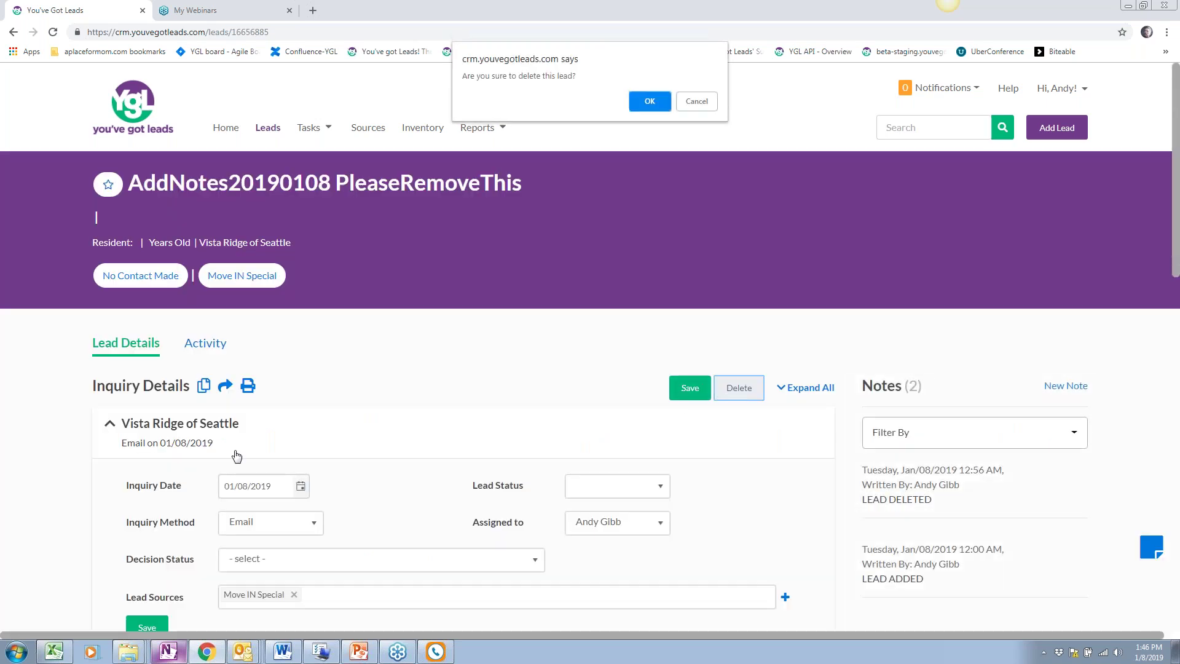
click(649, 100)
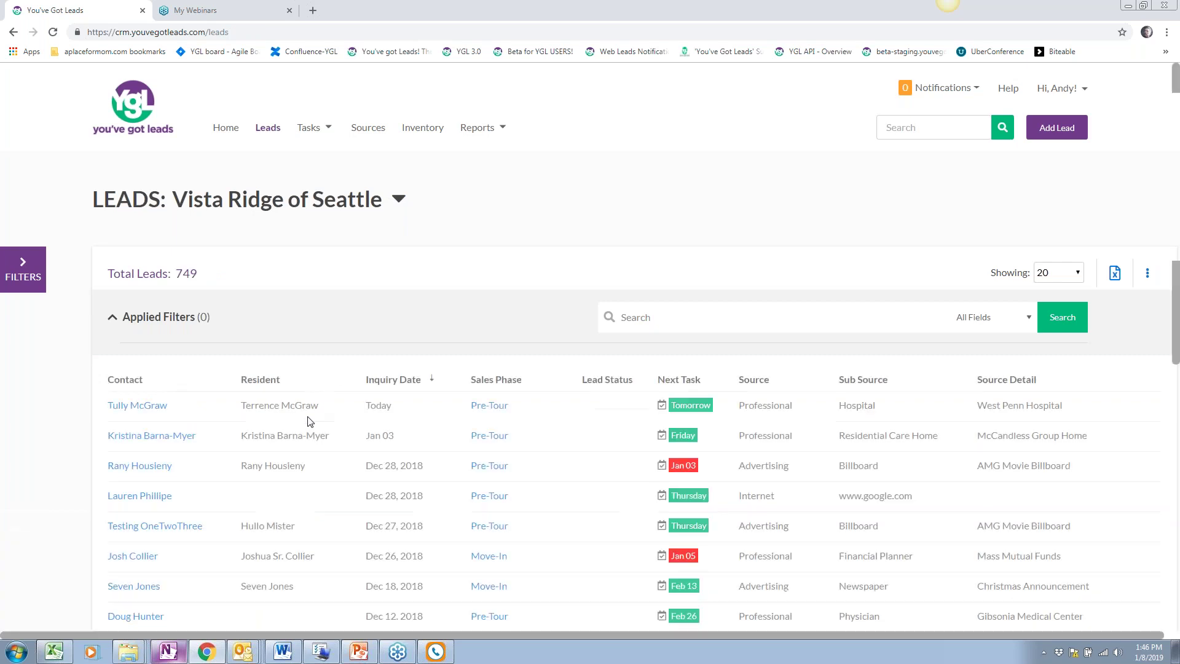
scroll(310, 422, down, 3)
scroll(377, 459, up, 3)
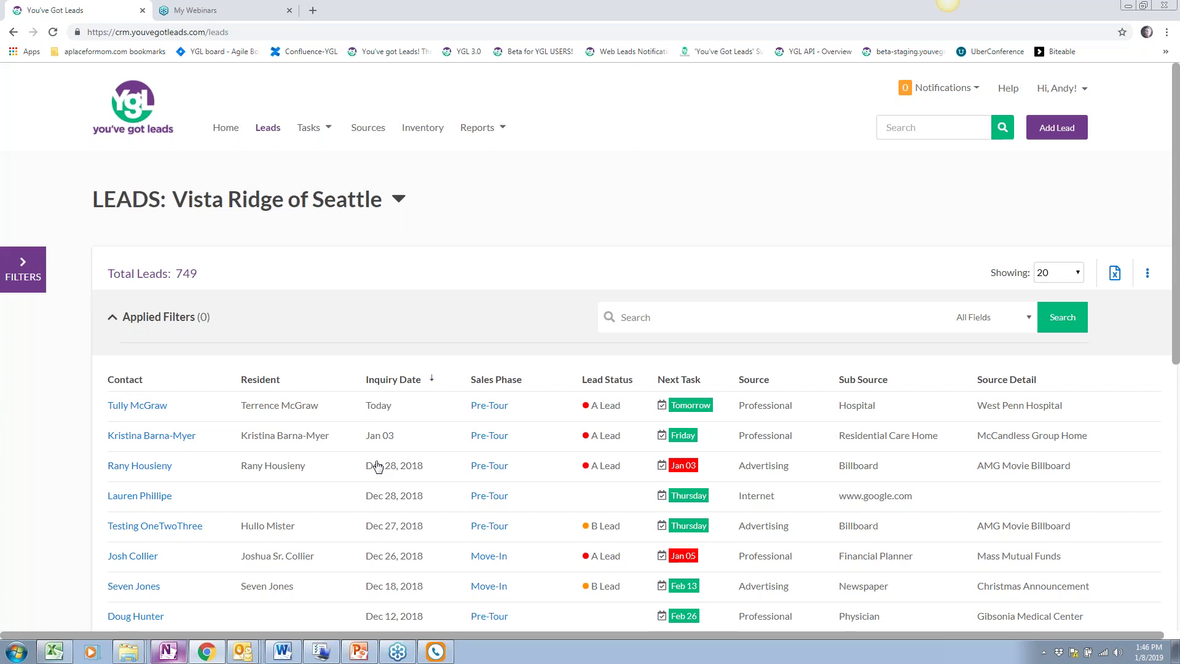
scroll(369, 465, down, 1)
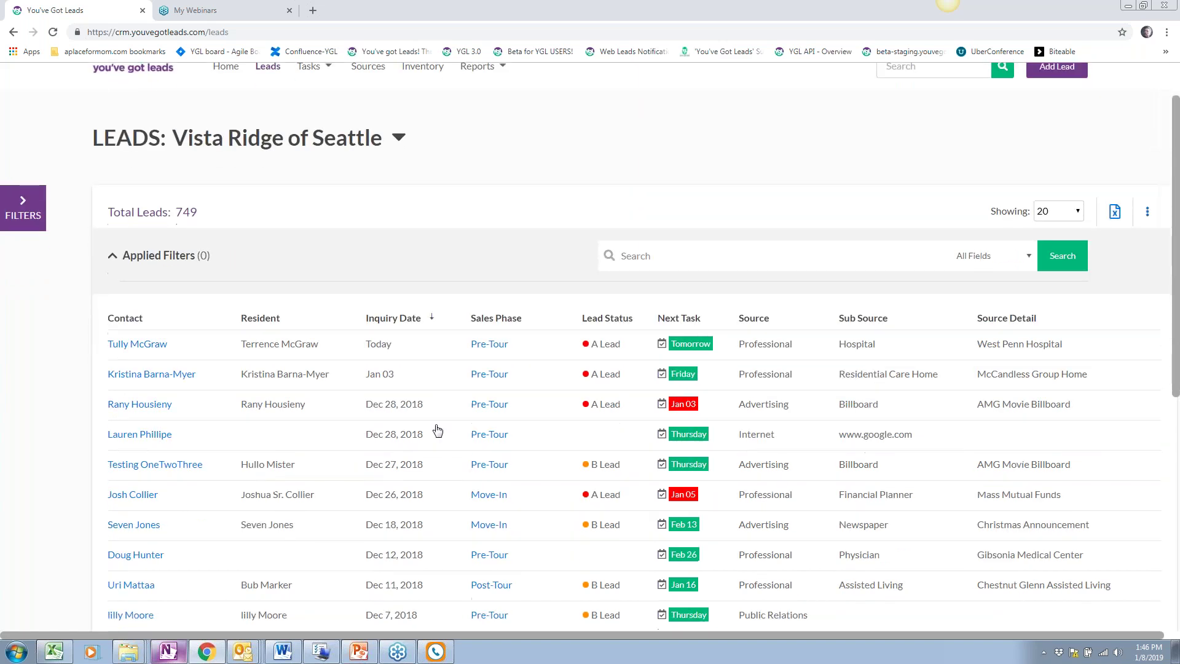
scroll(407, 430, up, 1)
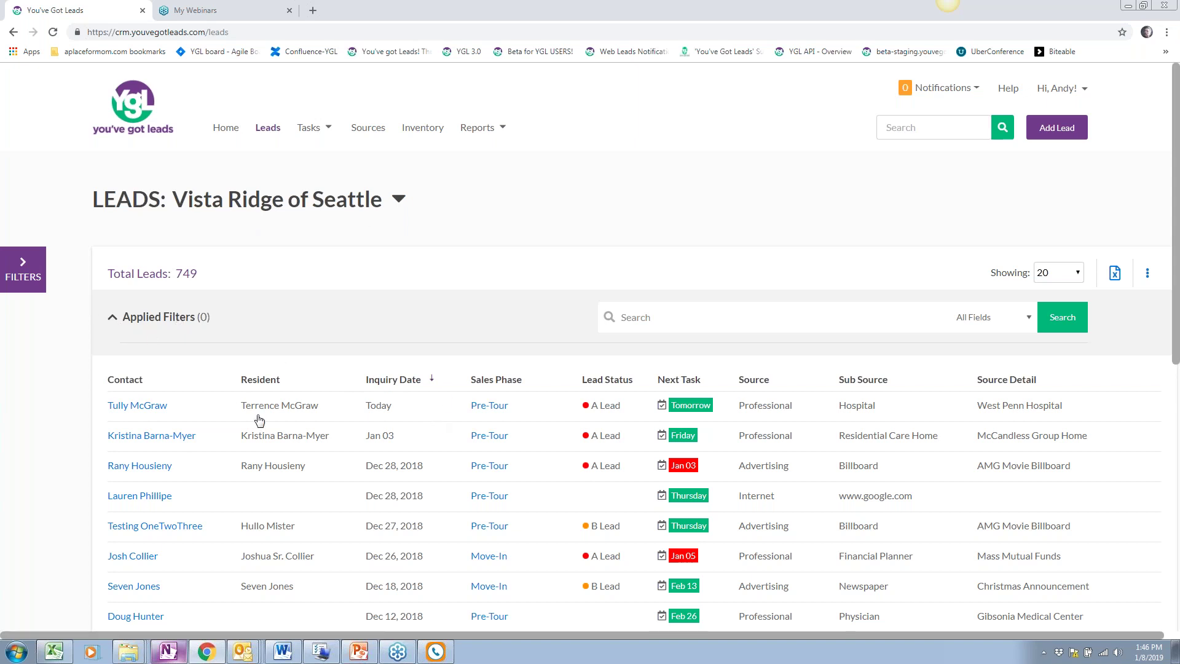
scroll(231, 393, down, 1)
Filter the leads to Open move-in status, leaving 498 leads
click(36, 209)
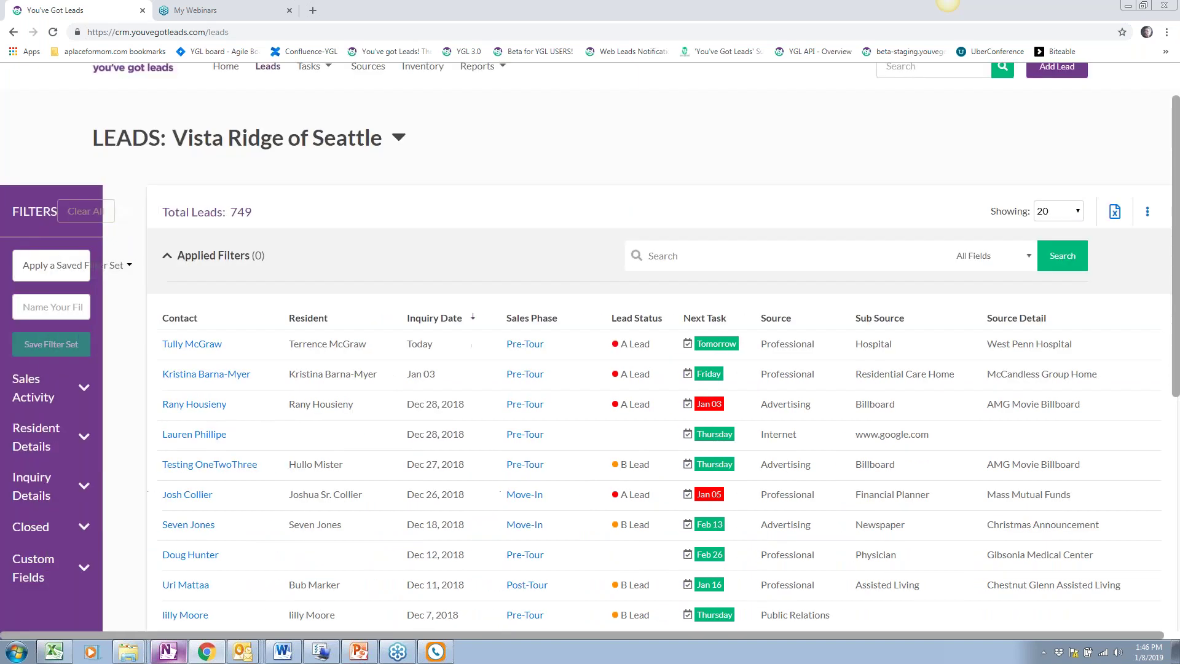
click(52, 386)
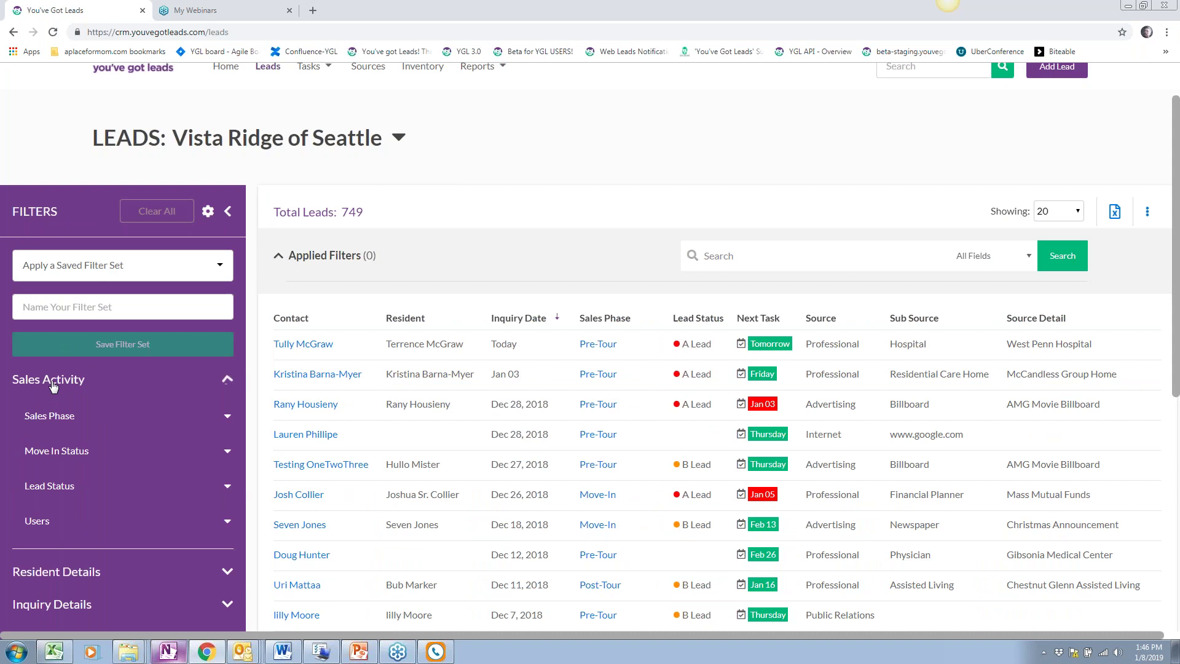
scroll(67, 363, down, 2)
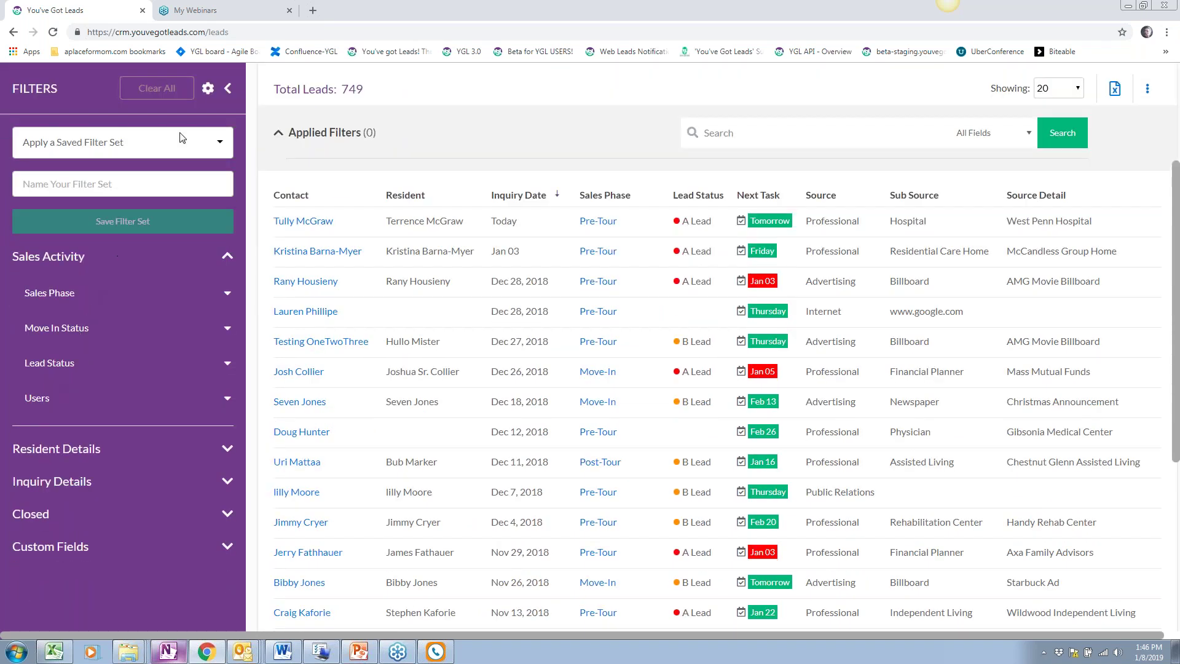
click(75, 332)
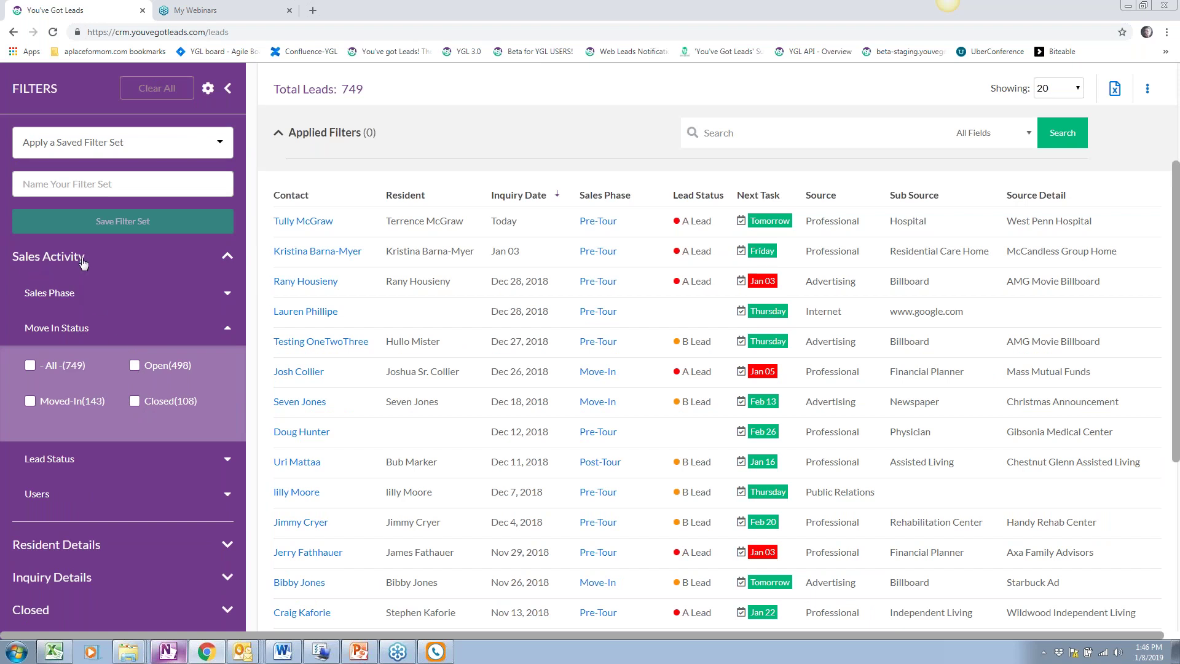
click(135, 366)
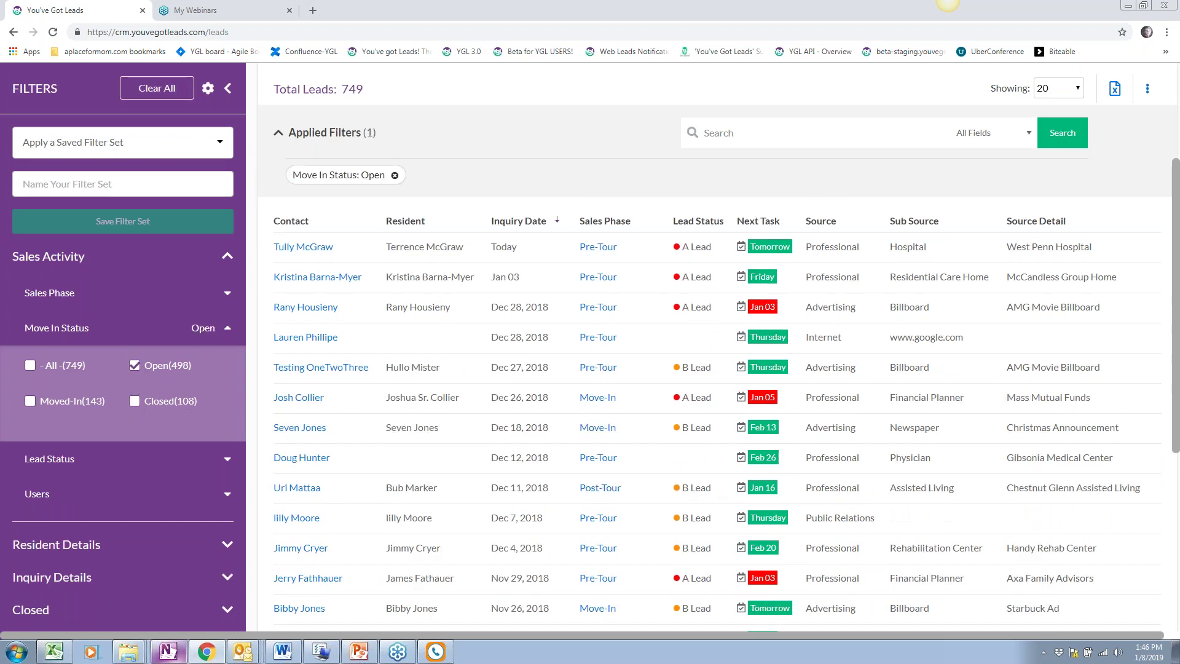
double_click(352, 89)
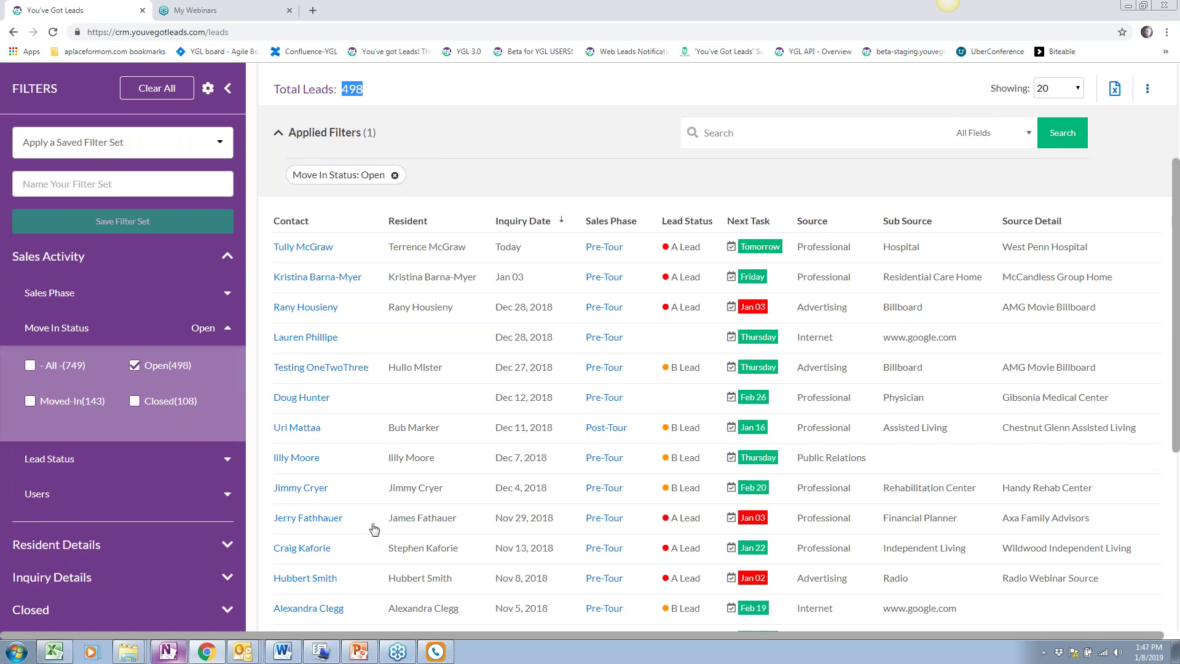
scroll(375, 530, down, 1)
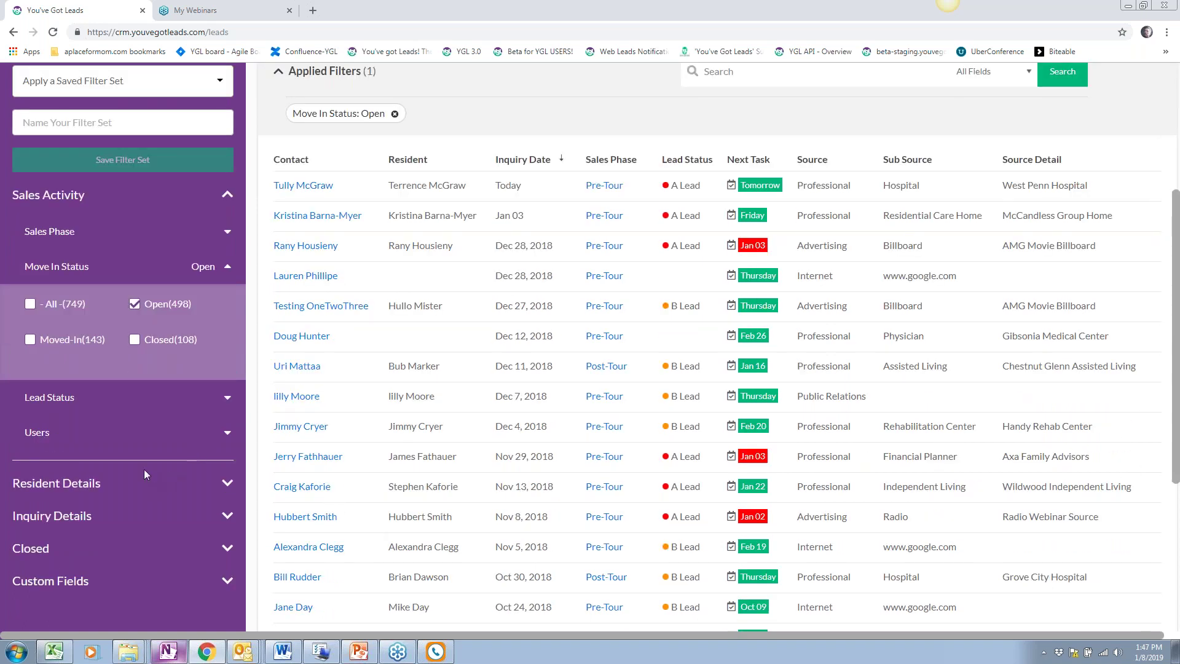
scroll(144, 469, down, 2)
Add A Lead status and a single assigned user filter, leaving 226 leads
click(74, 276)
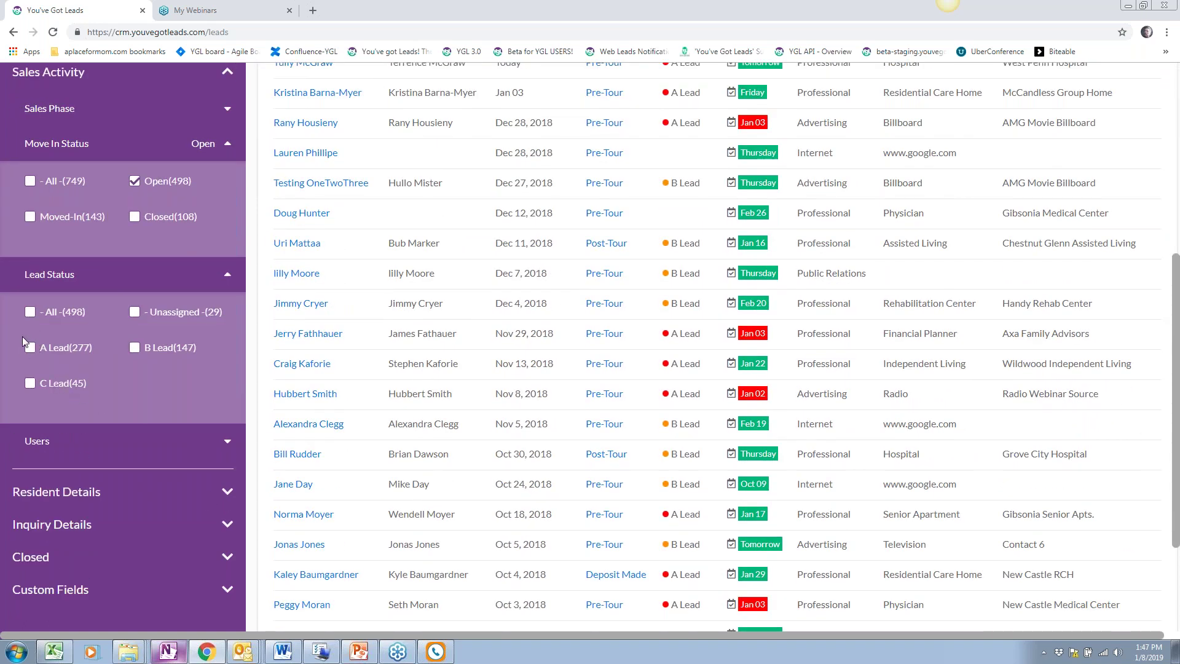
click(32, 349)
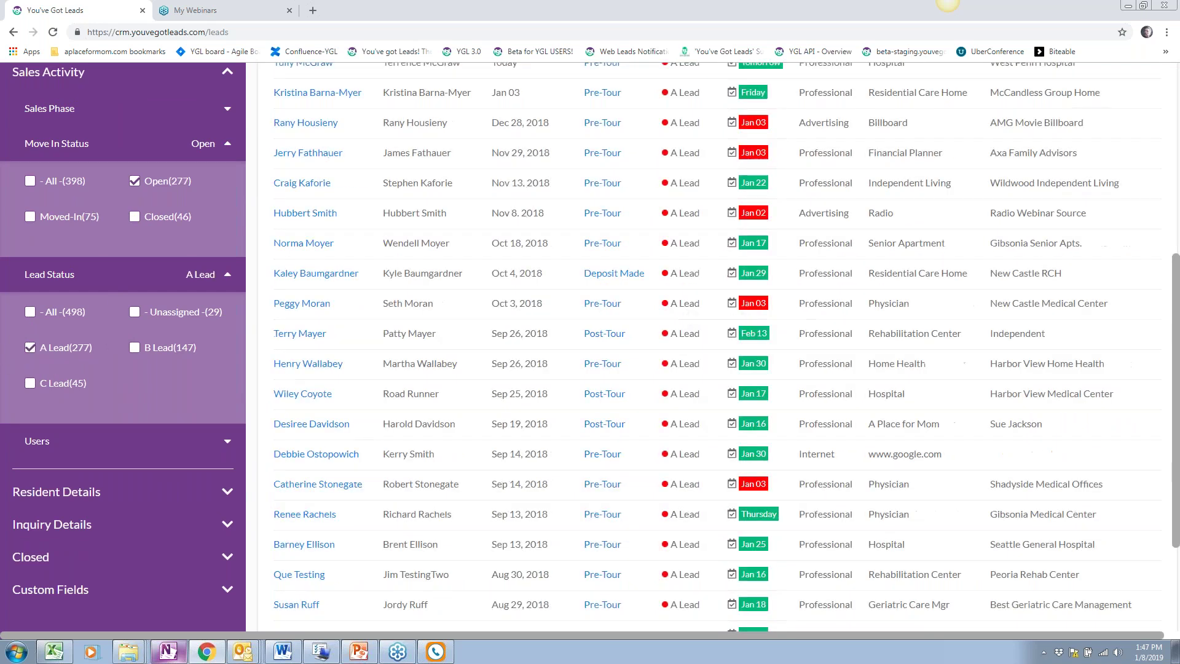
click(142, 455)
scroll(142, 455, down, 3)
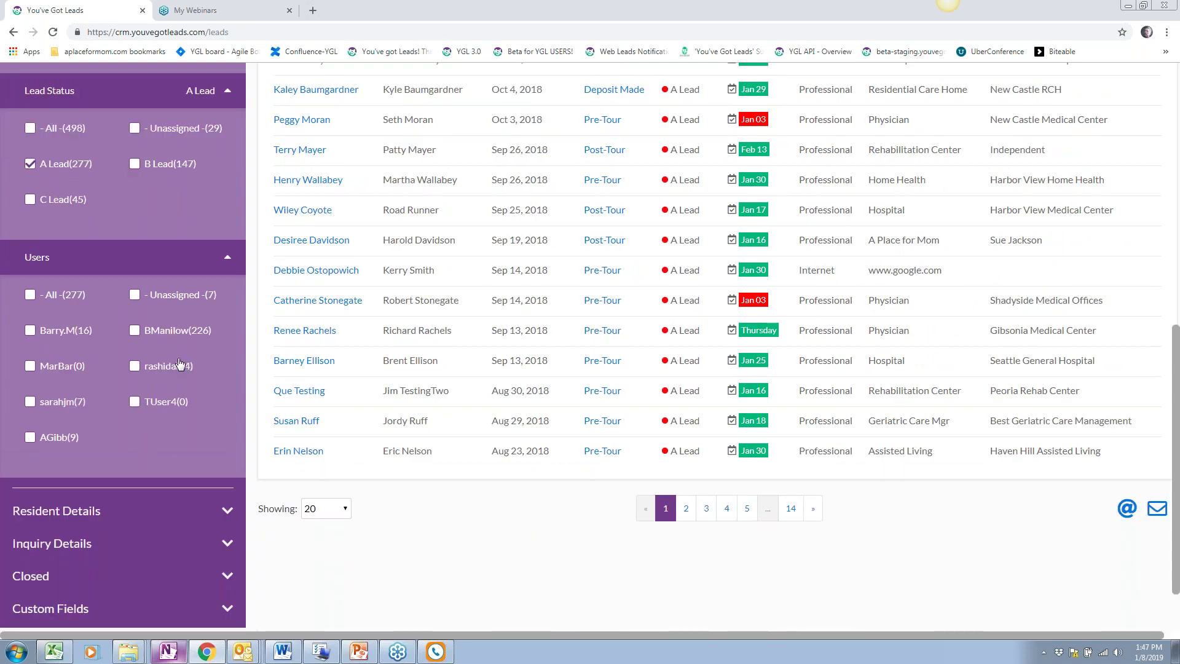
click(135, 331)
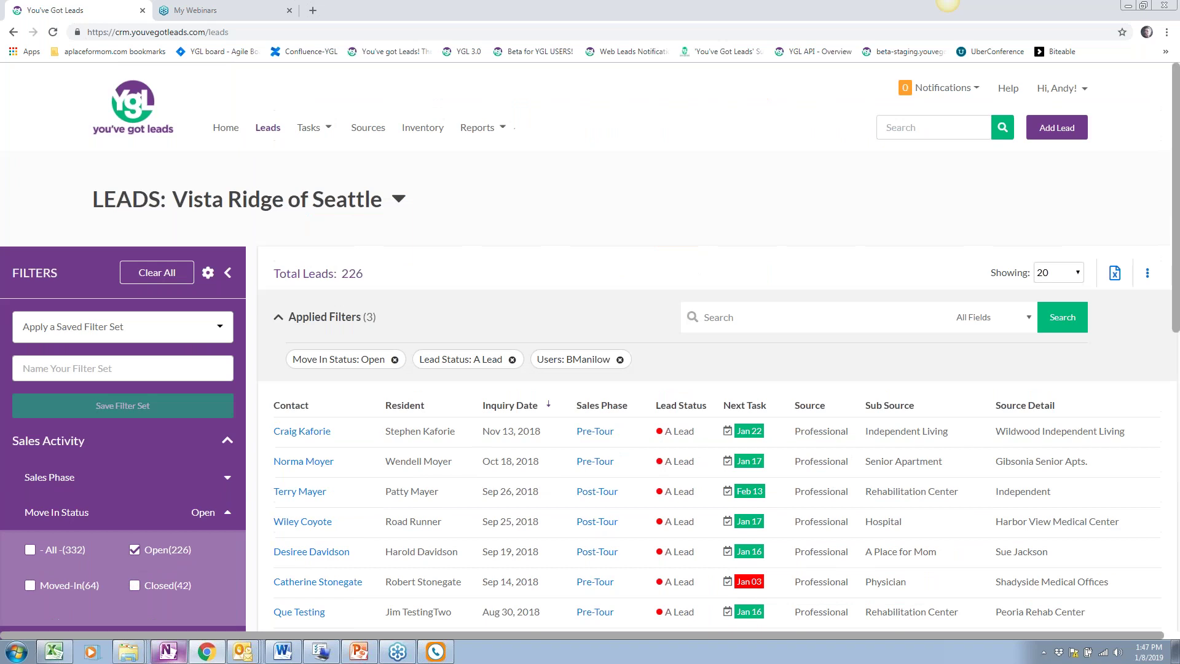
click(229, 273)
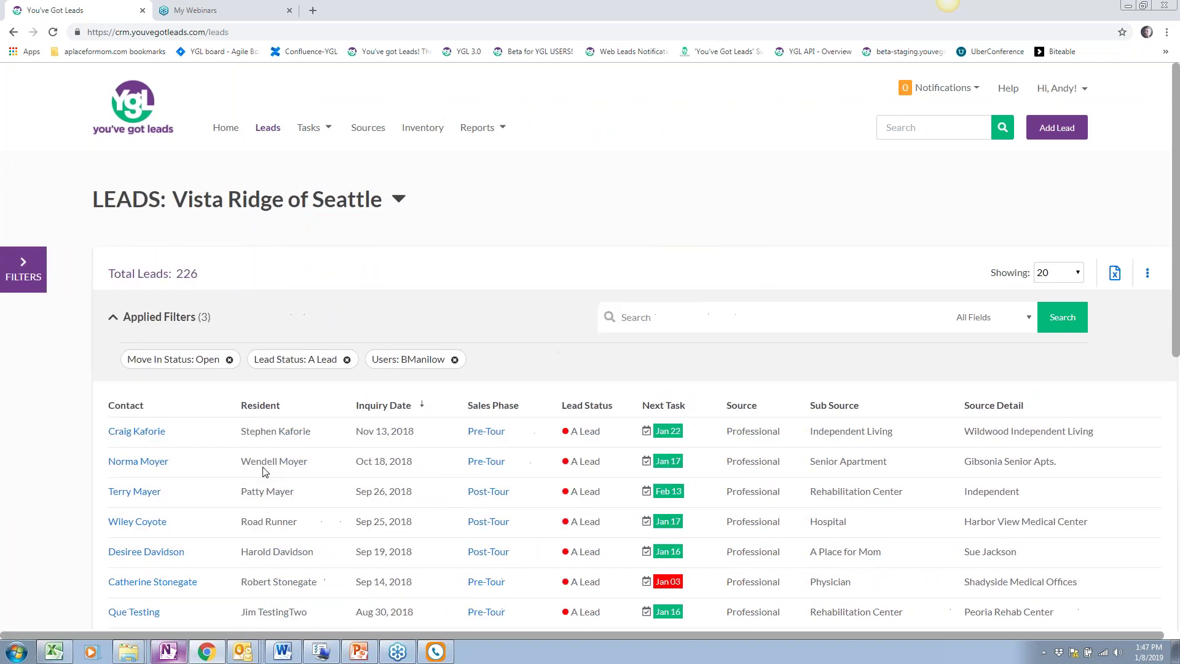
scroll(254, 476, down, 1)
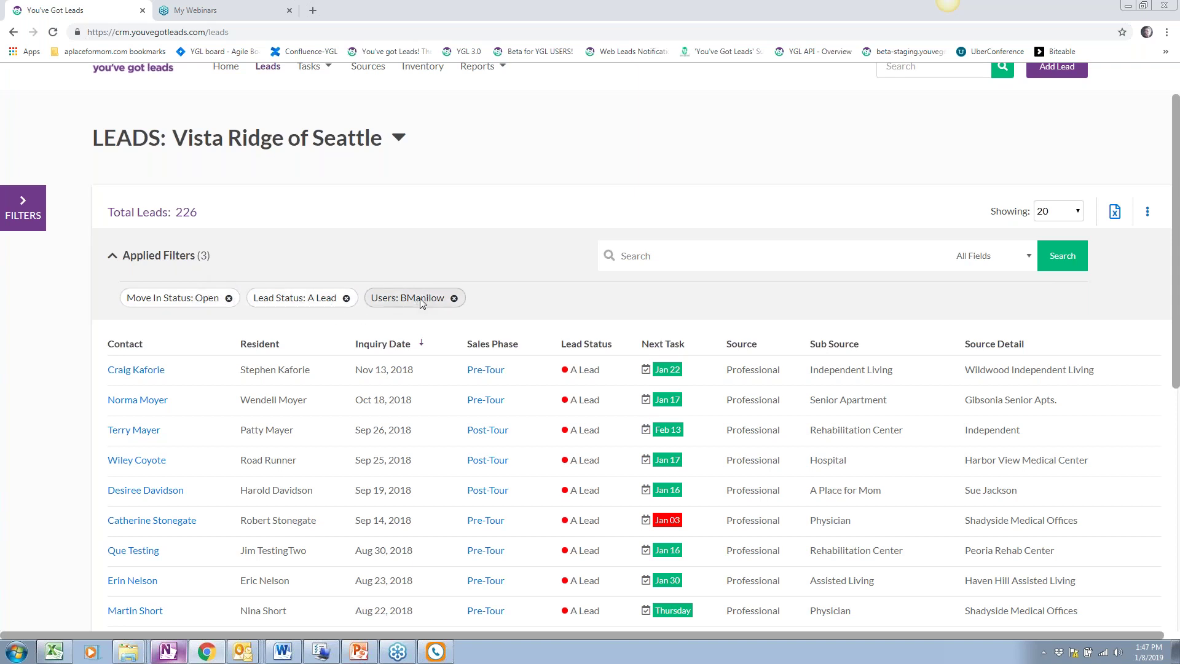
scroll(468, 450, down, 1)
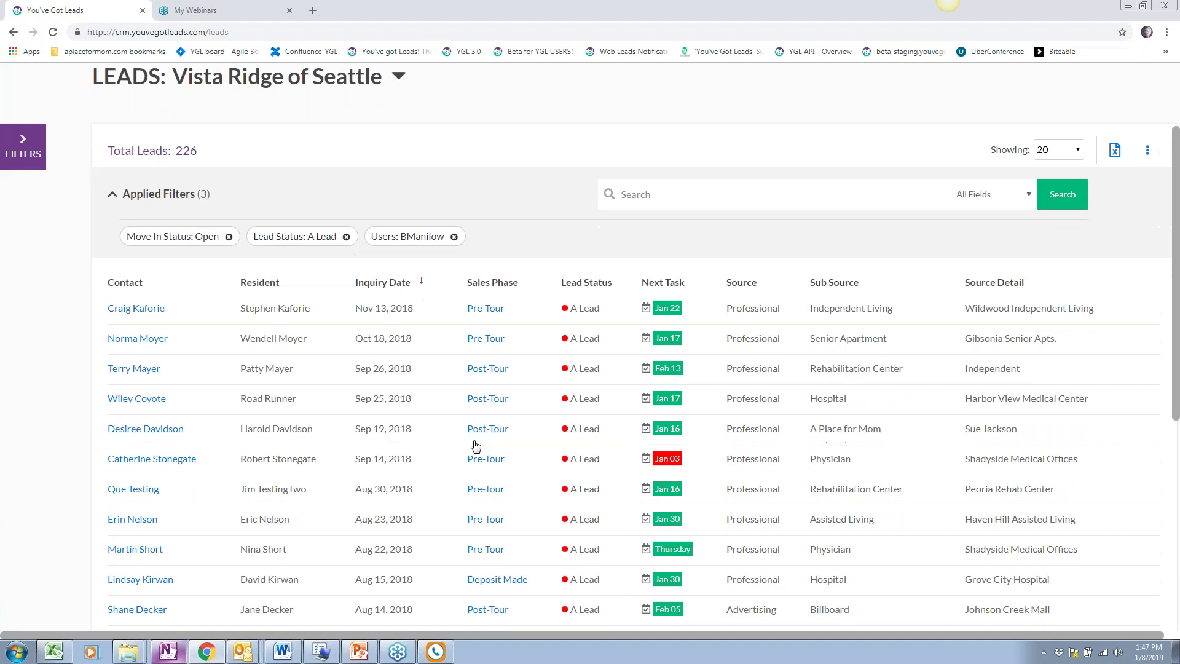
scroll(475, 445, down, 4)
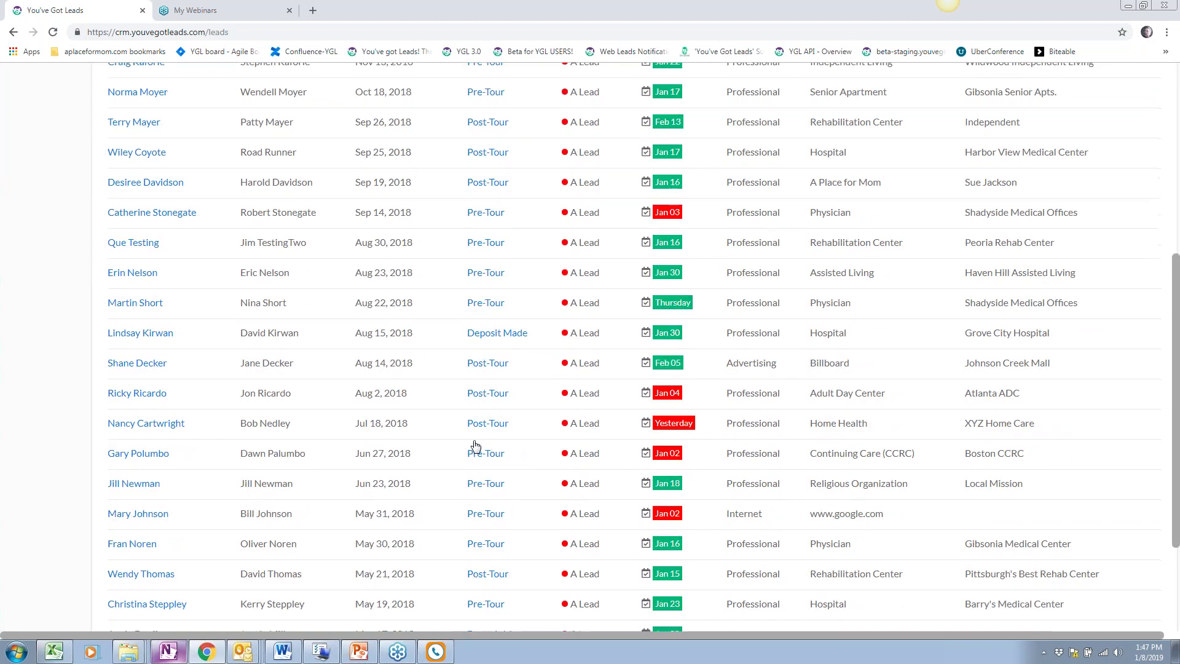
scroll(474, 448, down, 3)
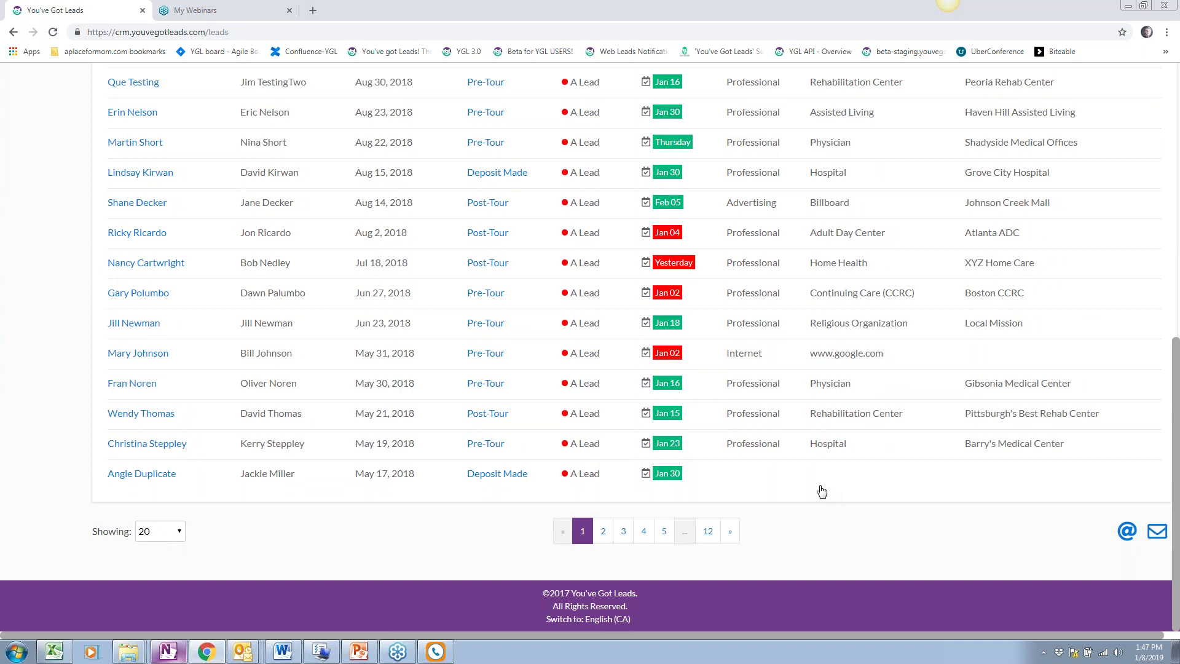
scroll(822, 491, up, 3)
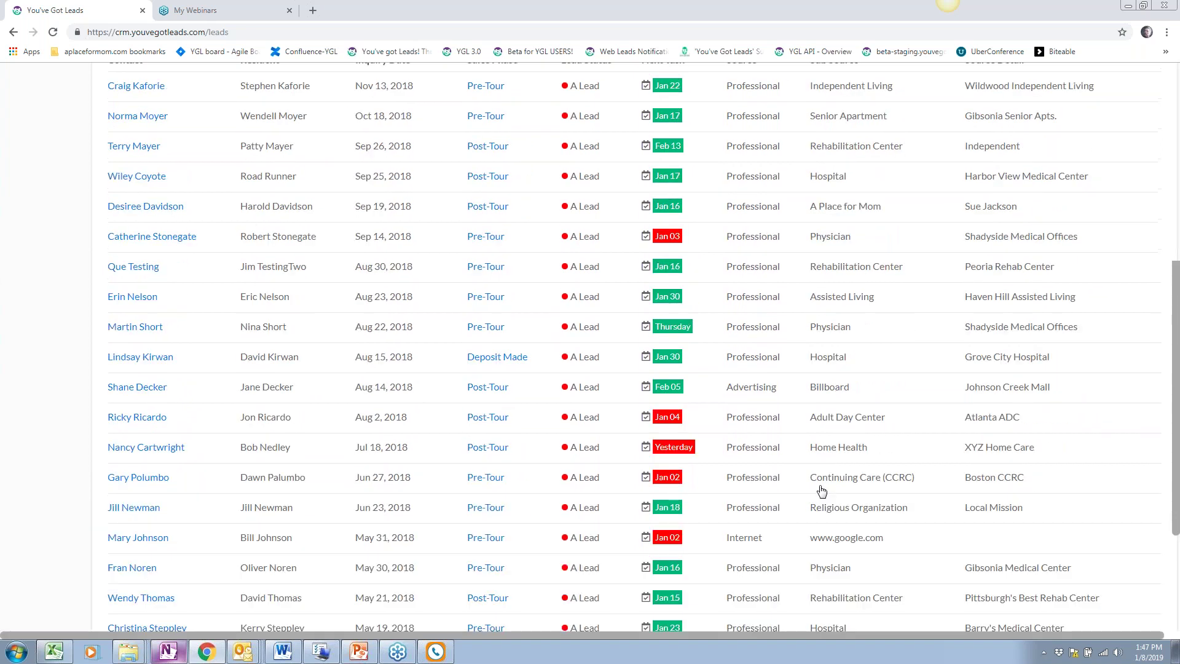
scroll(822, 491, down, 3)
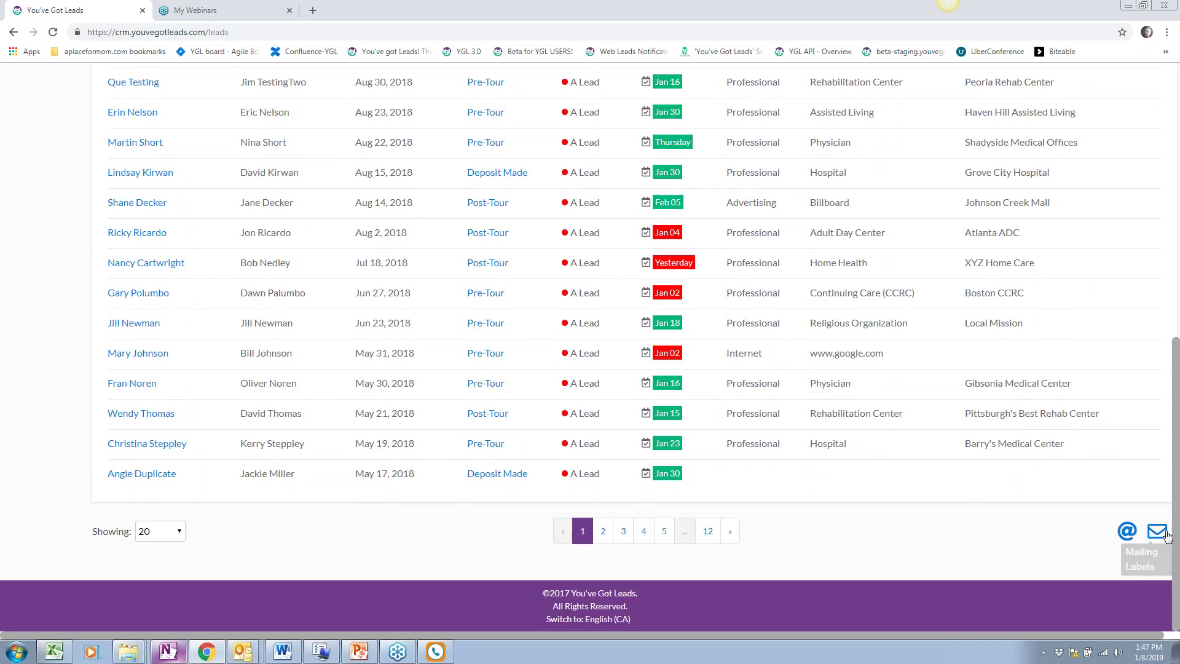
Start an Email group task for the filtered leads, titled 'Group task: Invite to Open House January'
click(1127, 532)
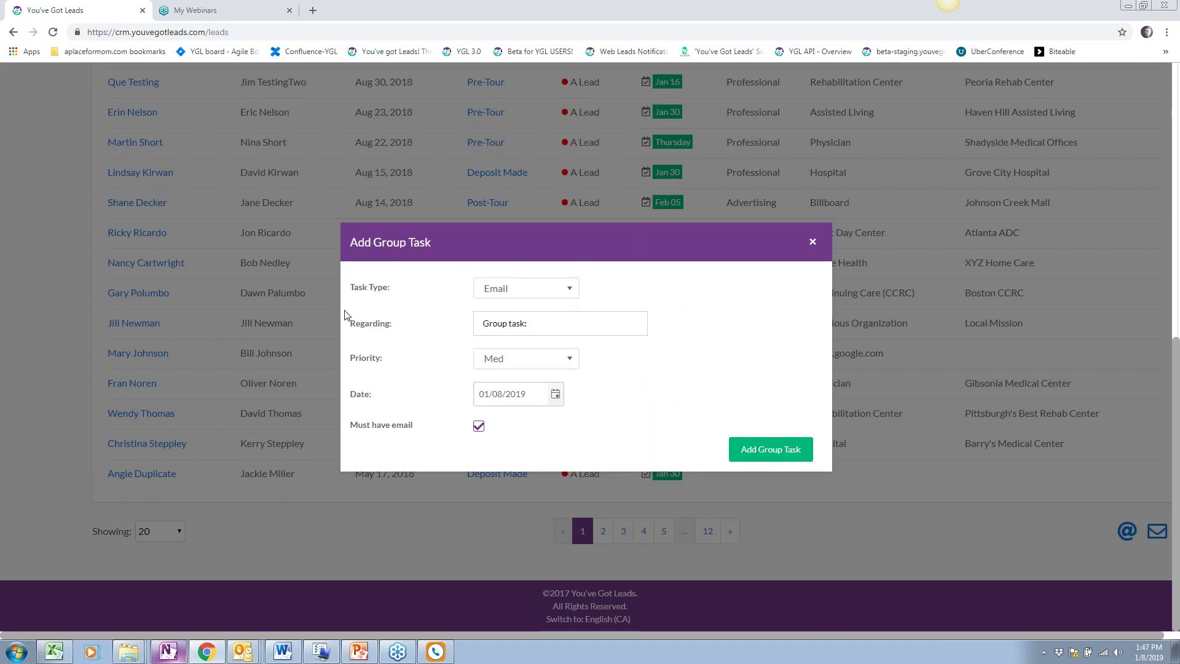
click(524, 327)
text(:)
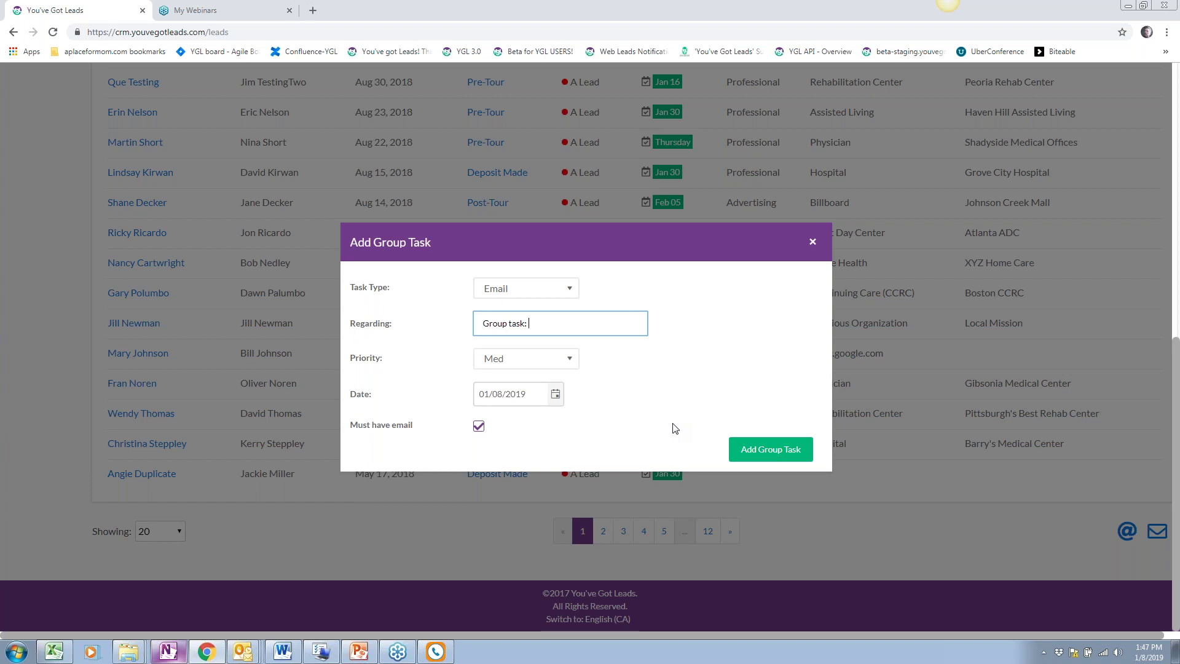
text( Invite to Open House January)
click(676, 421)
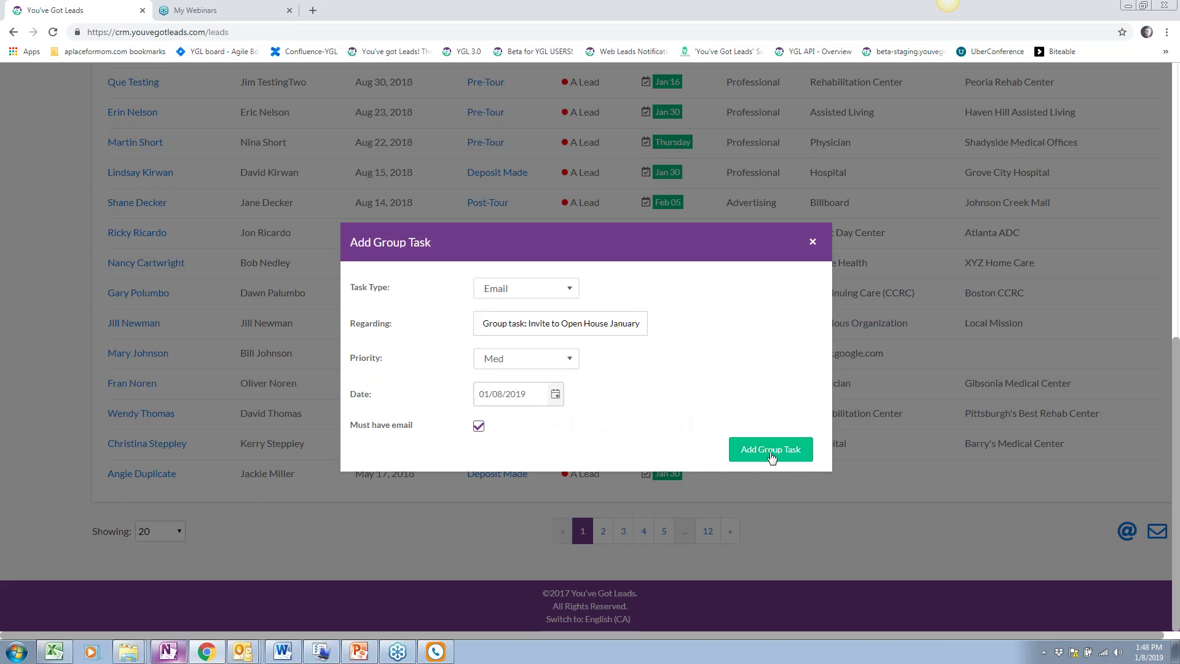
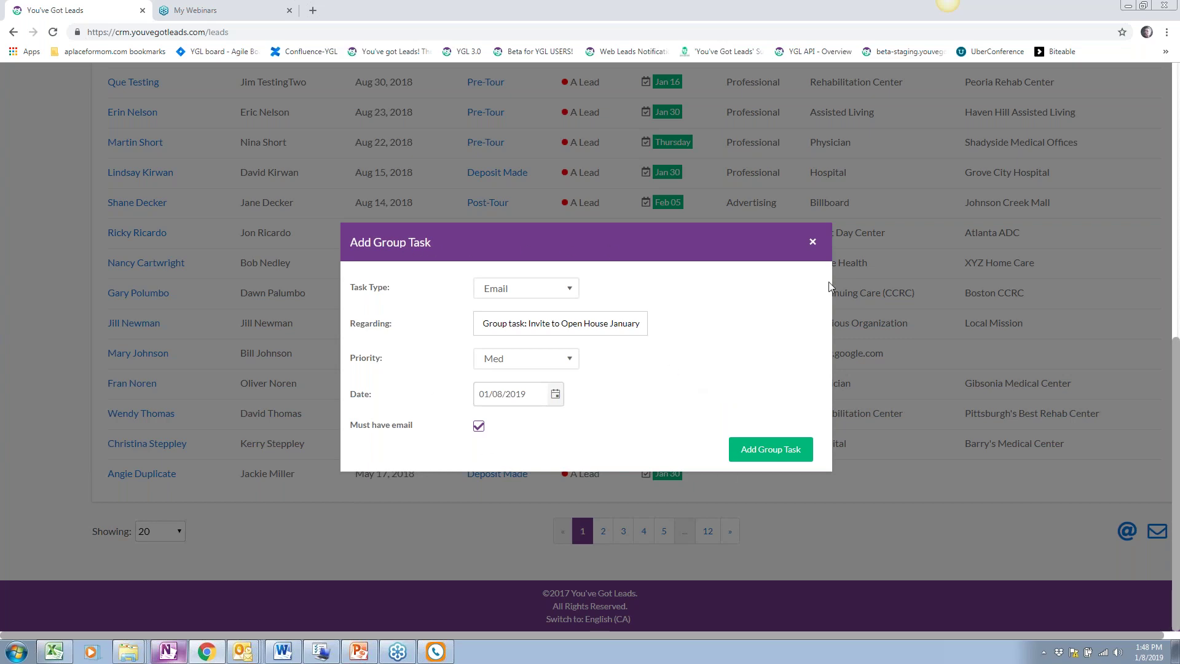
Dismiss the email group task and export the 226 filtered leads to Excel
click(813, 241)
scroll(614, 430, up, 8)
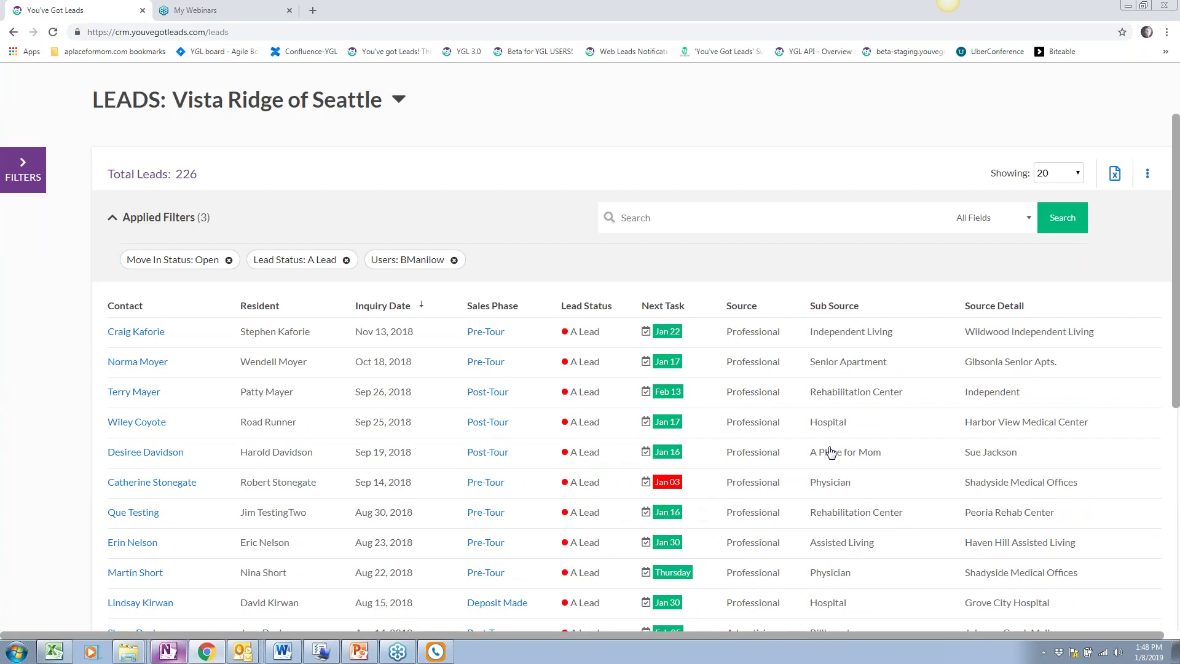
click(1116, 176)
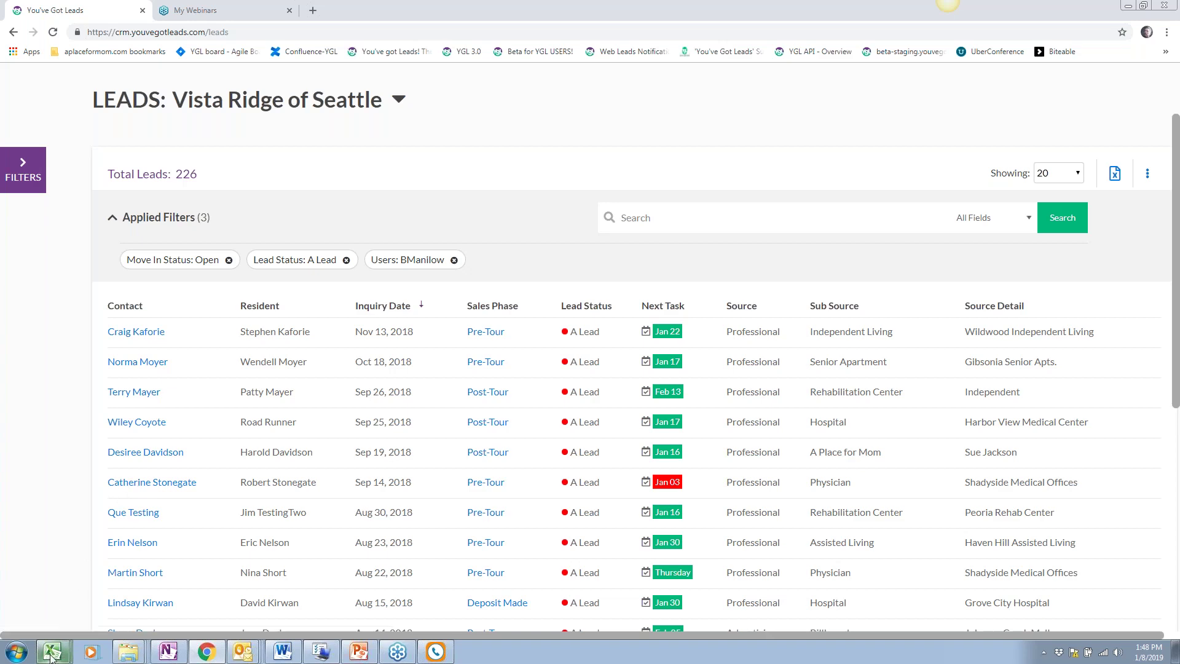
Enable editing in the exported leads spreadsheet and select columns E–O from First Name
mouse_move(59, 655)
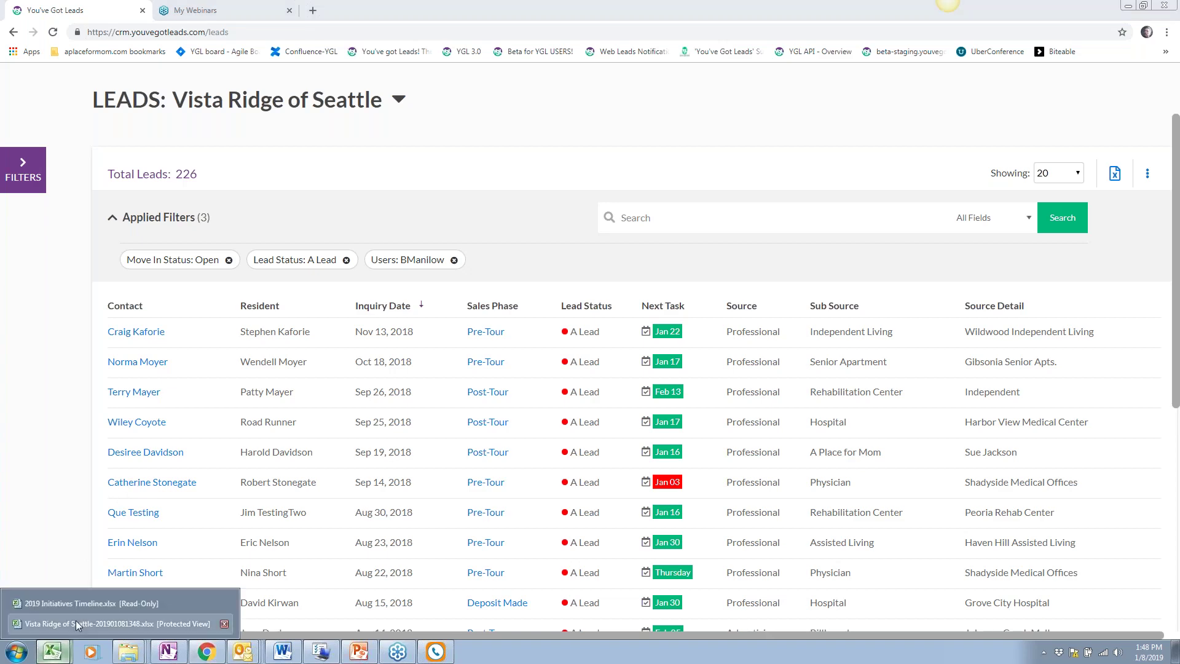
click(75, 621)
click(400, 40)
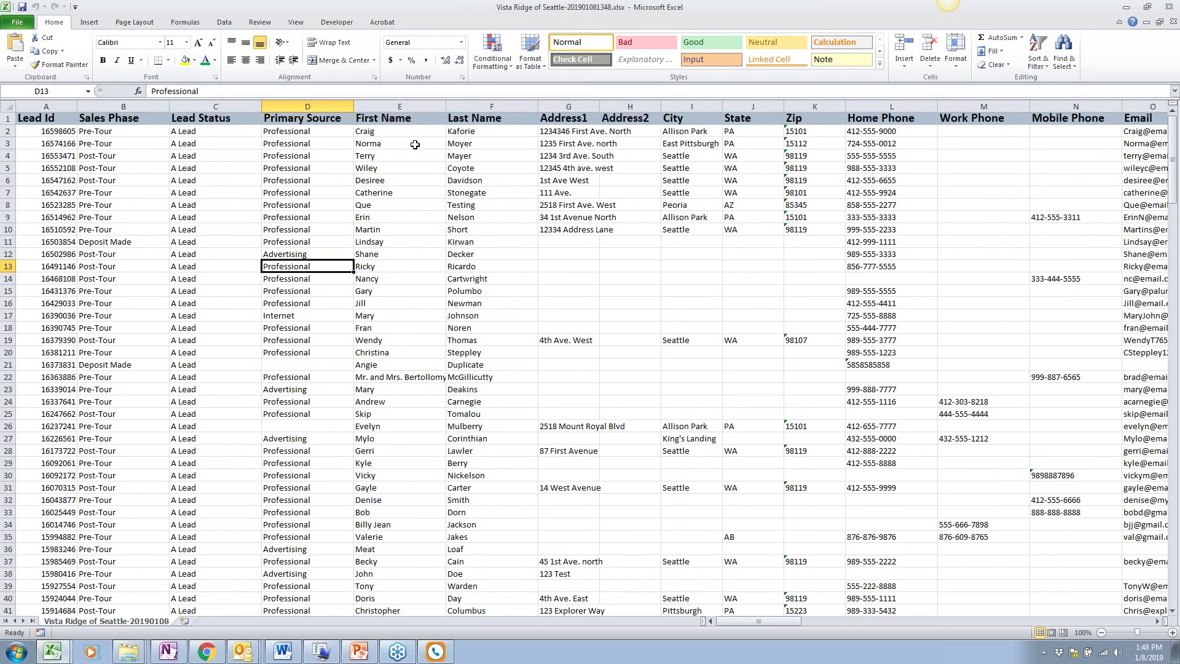
drag(384, 122, 910, 600)
click(238, 653)
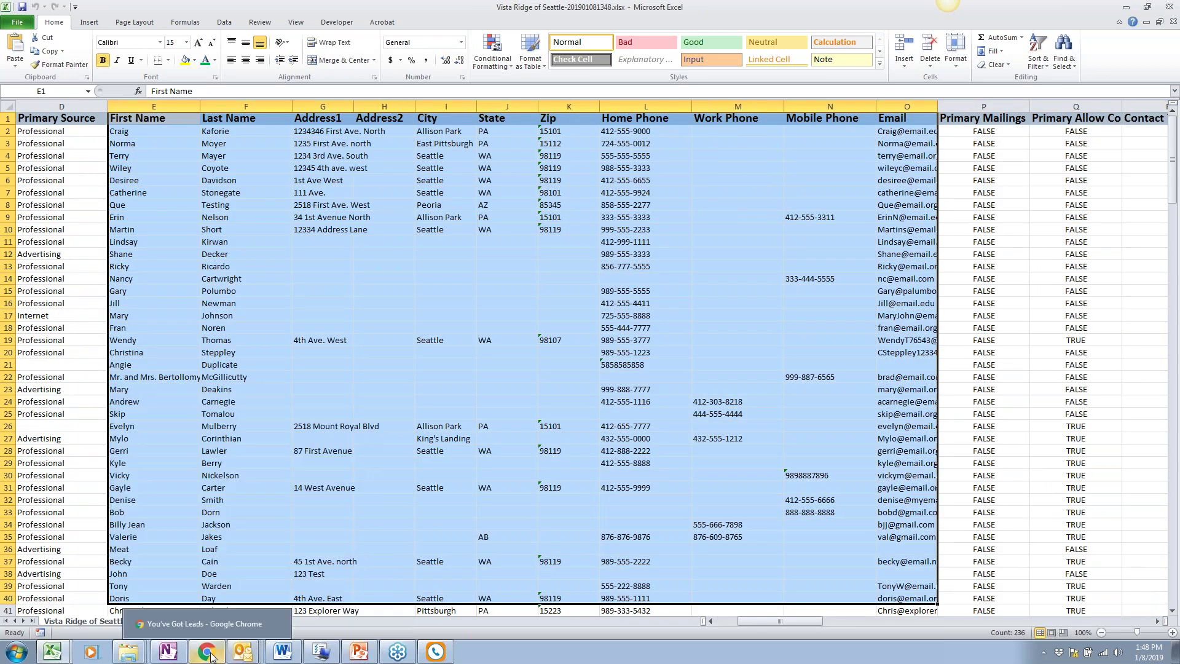
click(211, 656)
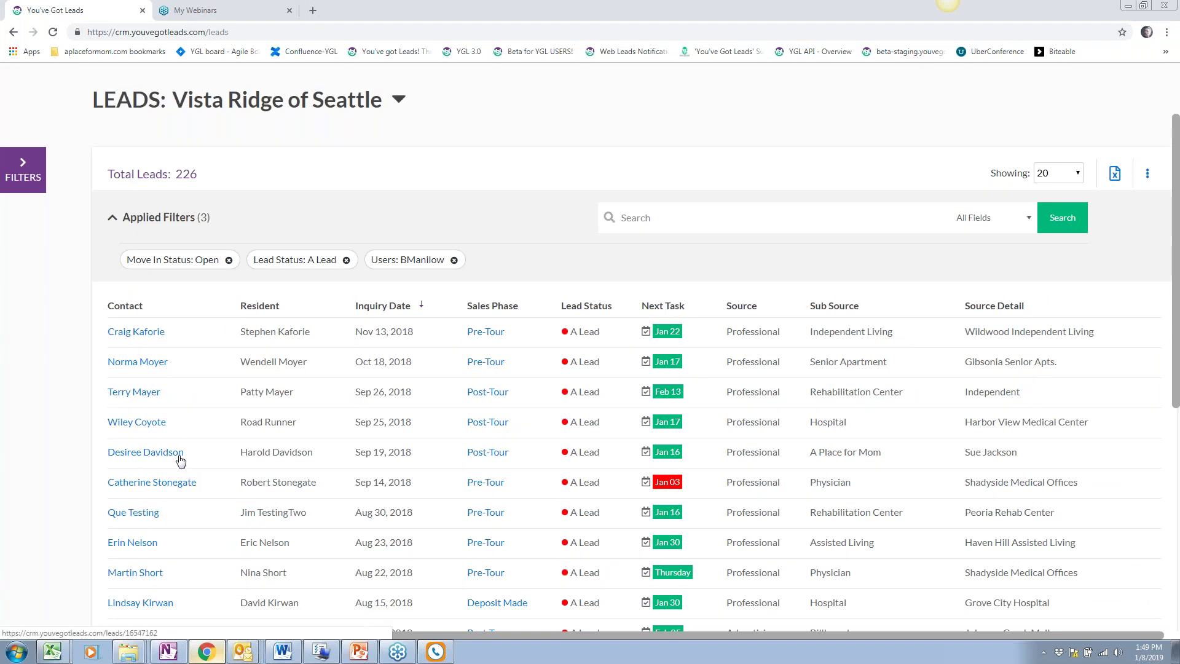
Export Avery 5160, 8160 labels with resident and additional contacts, no incomplete addresses, one address line
scroll(180, 460, down, 7)
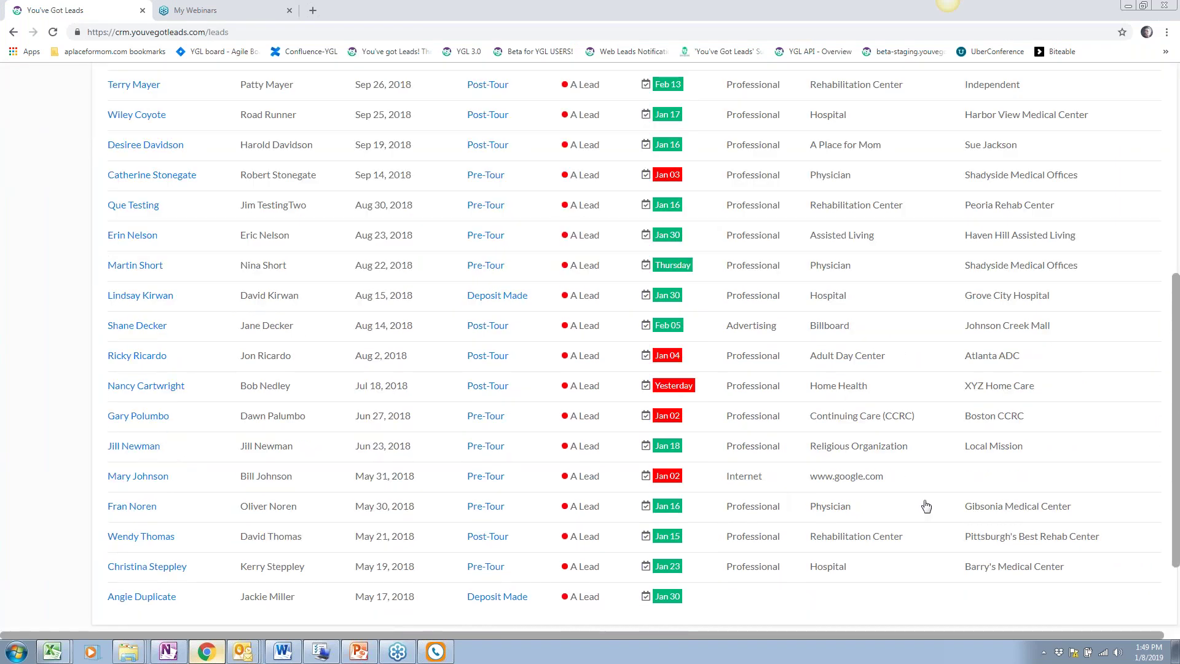
click(1165, 535)
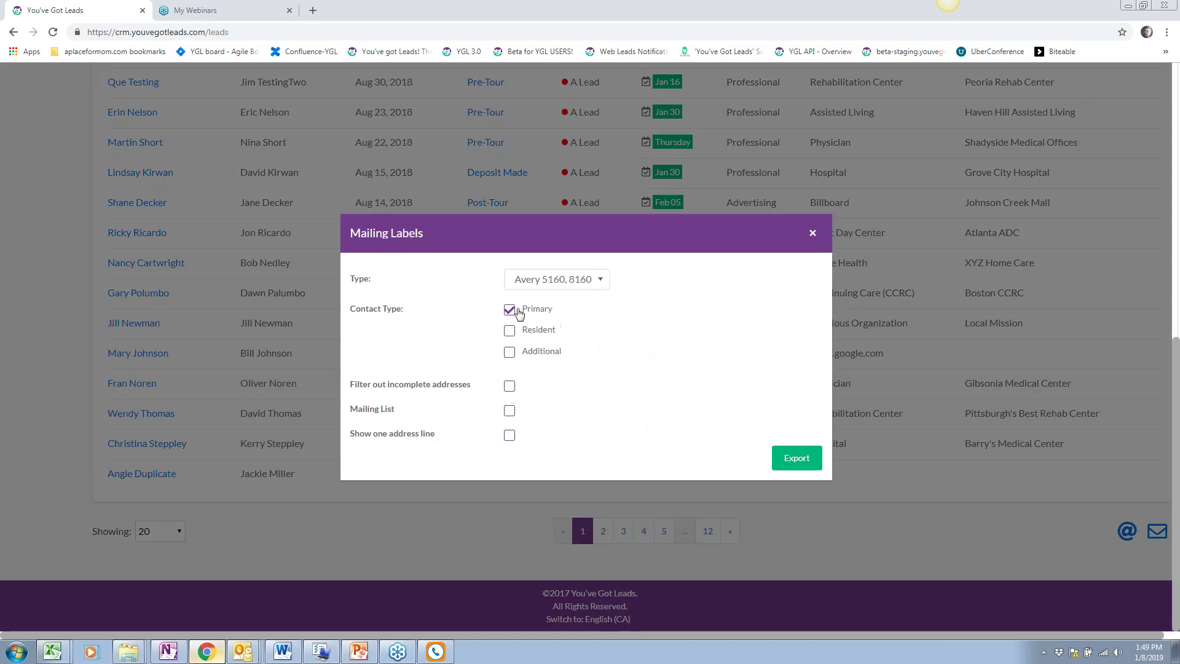
click(509, 331)
click(509, 351)
click(584, 279)
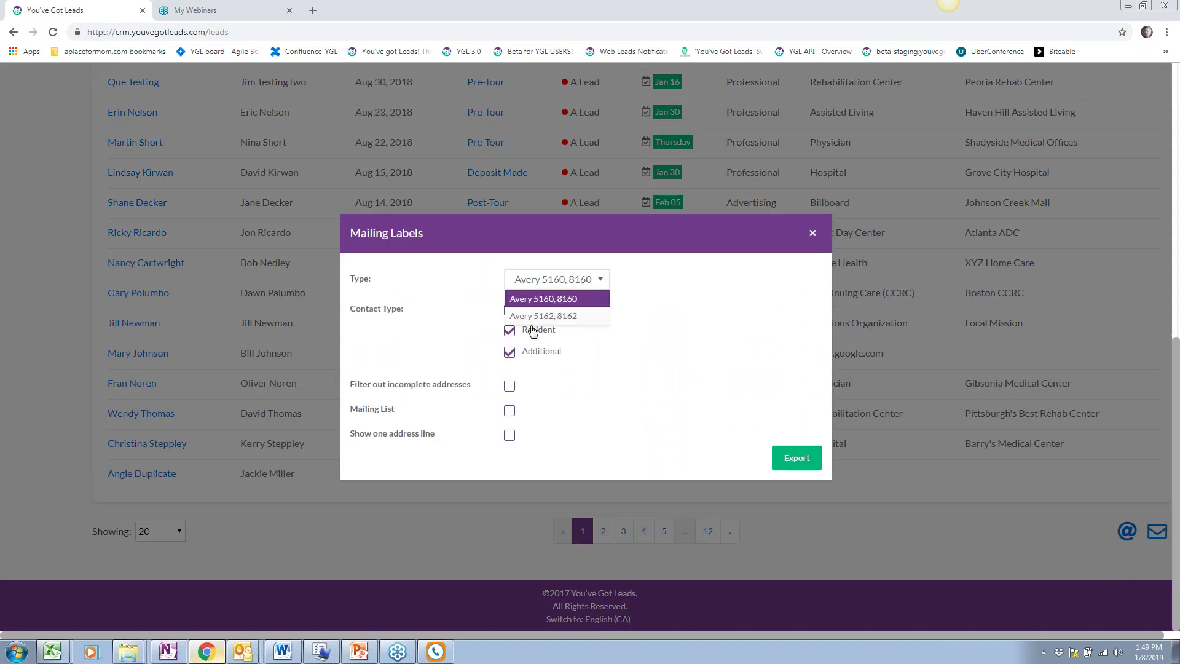
click(680, 380)
click(509, 386)
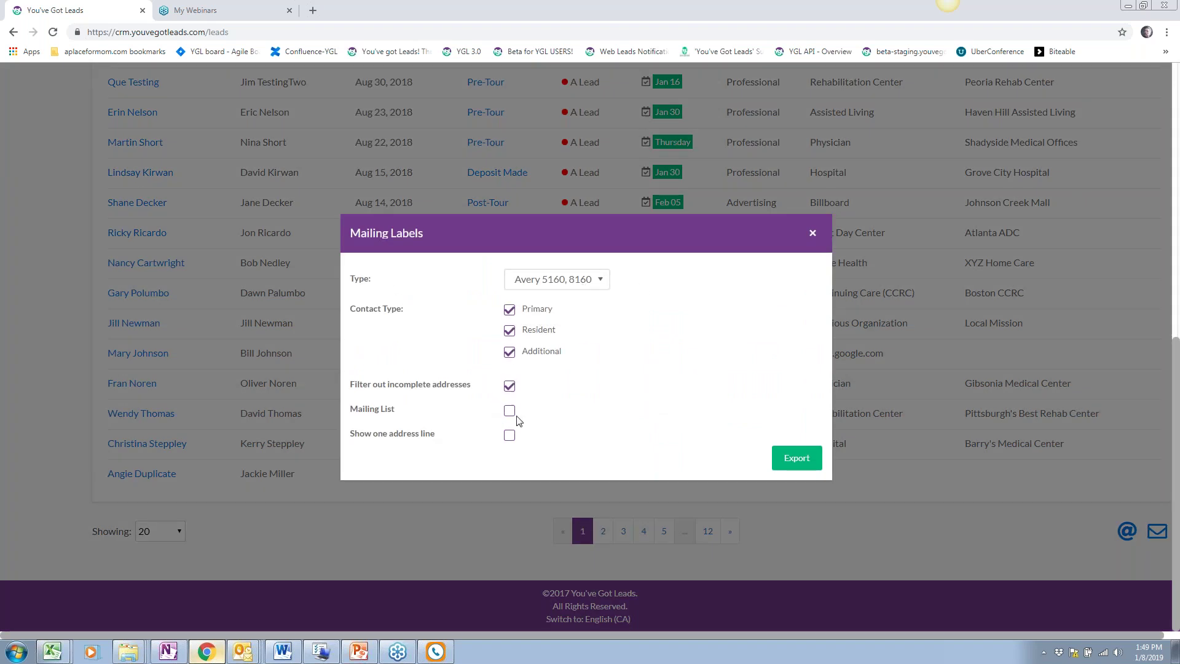
click(510, 435)
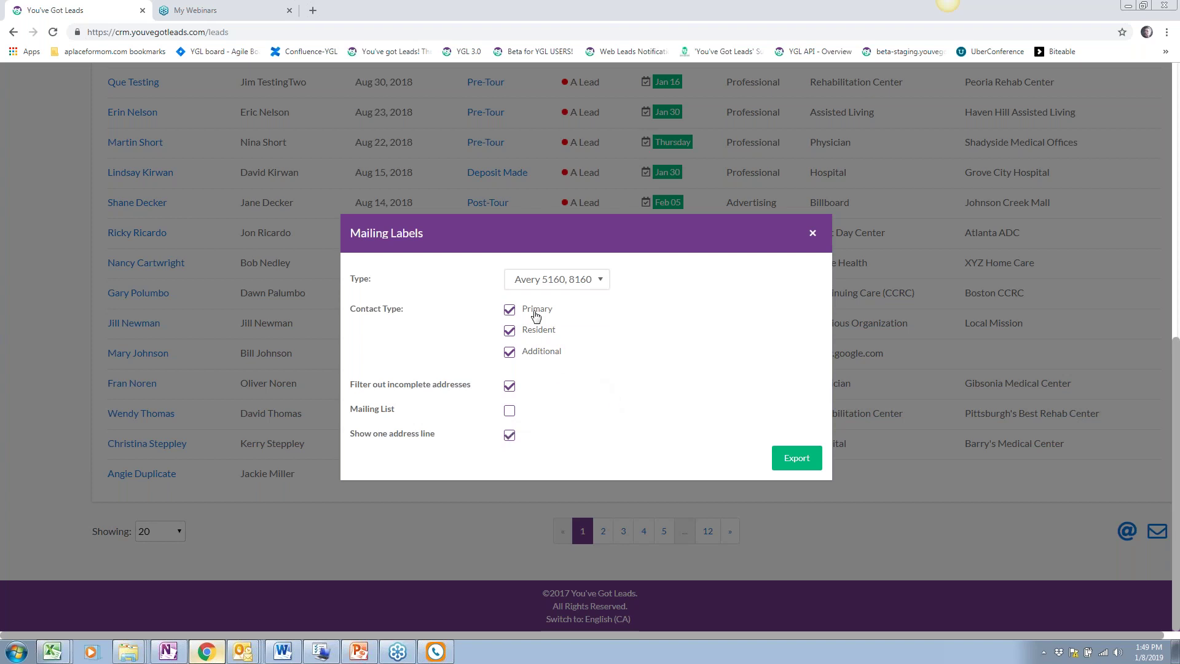
click(811, 462)
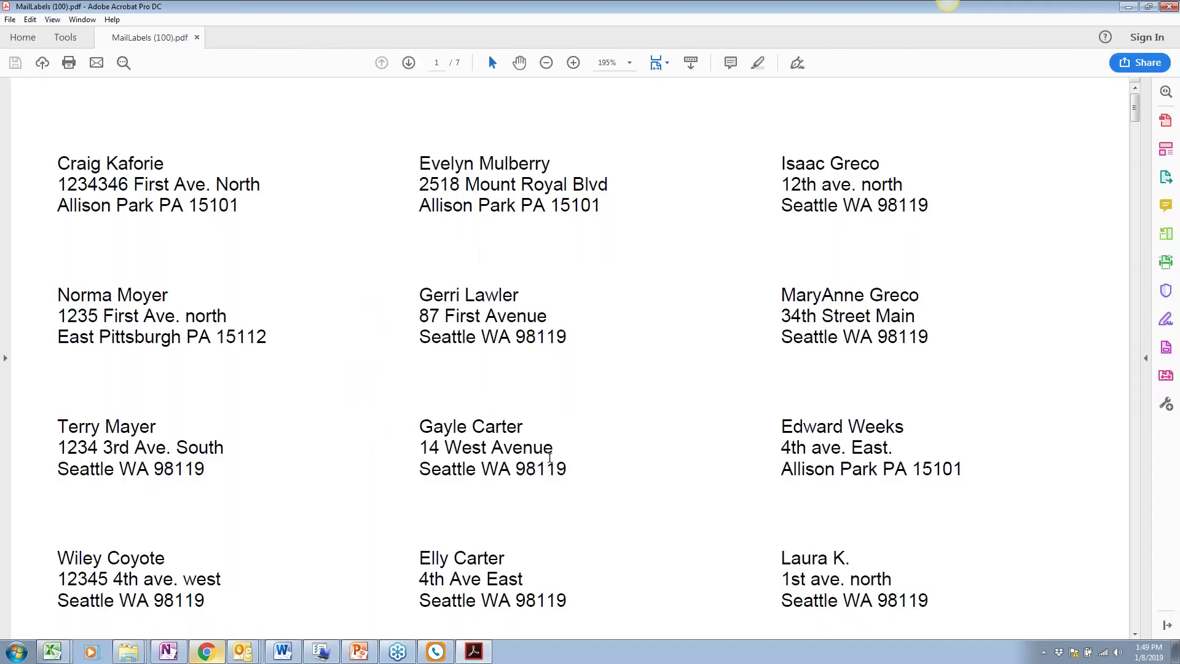
Review the 7-page MailLabels (100).pdf, then return to the leads page
scroll(550, 458, down, 2)
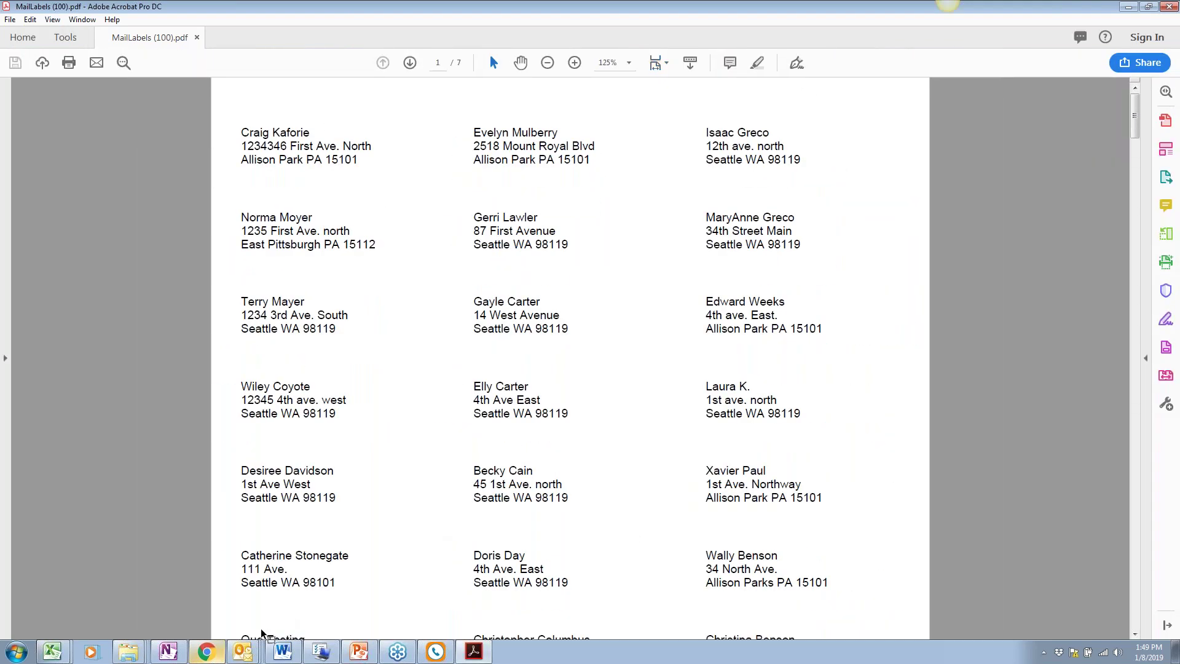
click(206, 652)
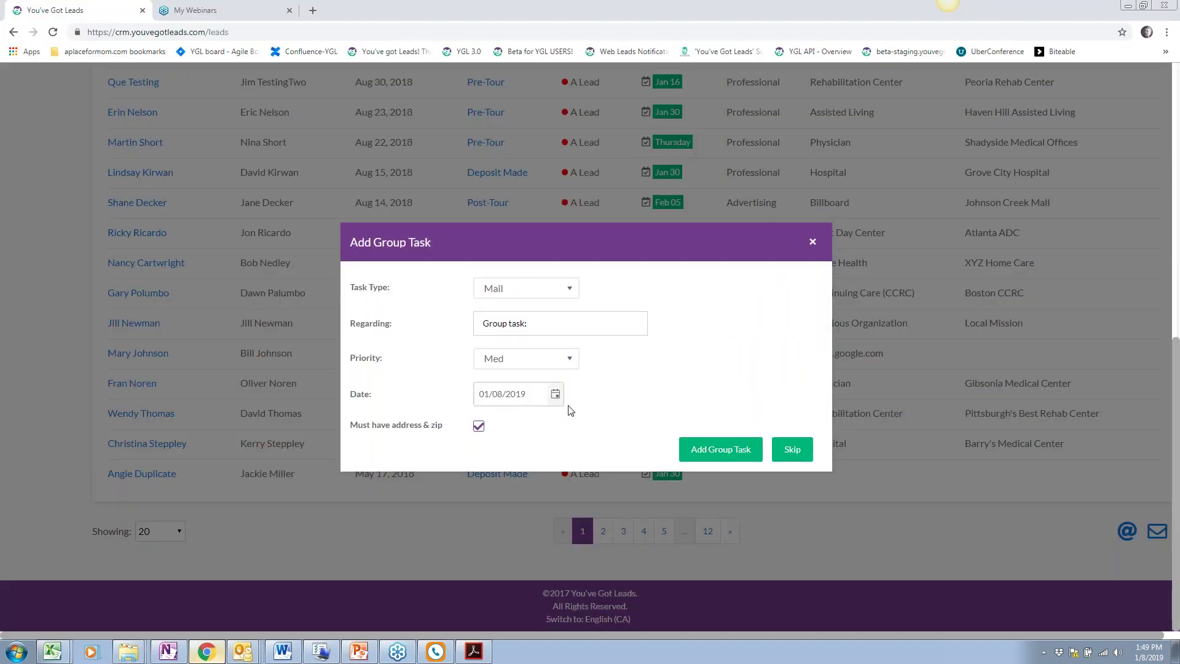
Dismiss the mail group task and remove the user and A Lead status filters, restoring 498 leads
click(812, 241)
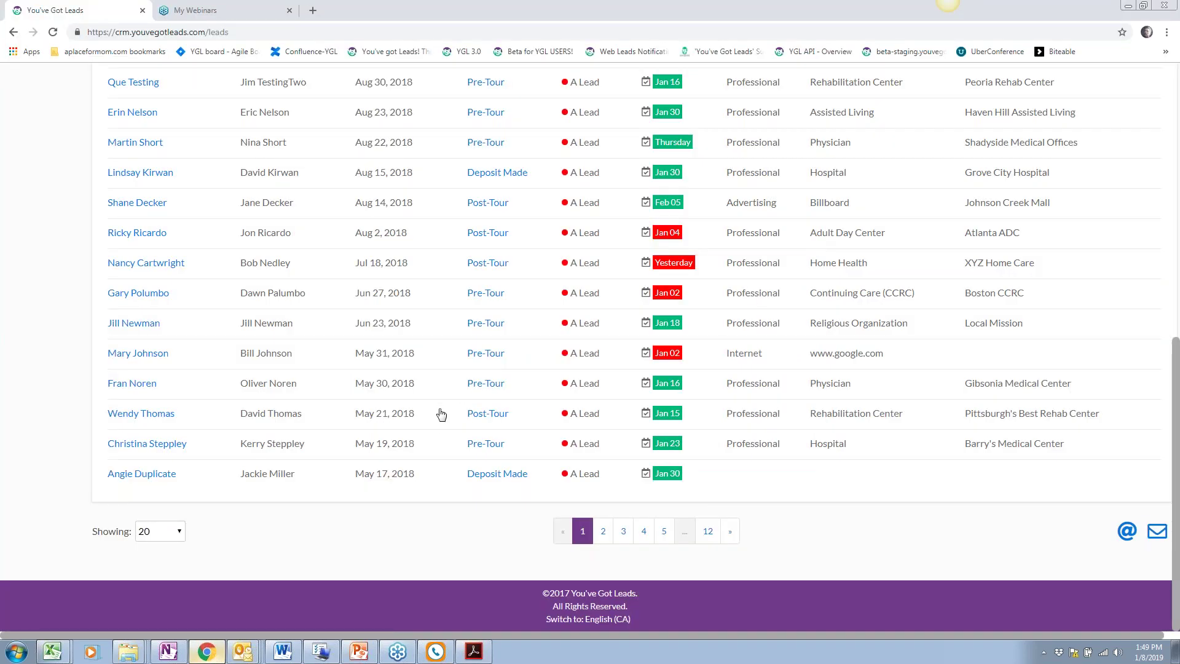
scroll(441, 413, up, 6)
scroll(441, 413, up, 3)
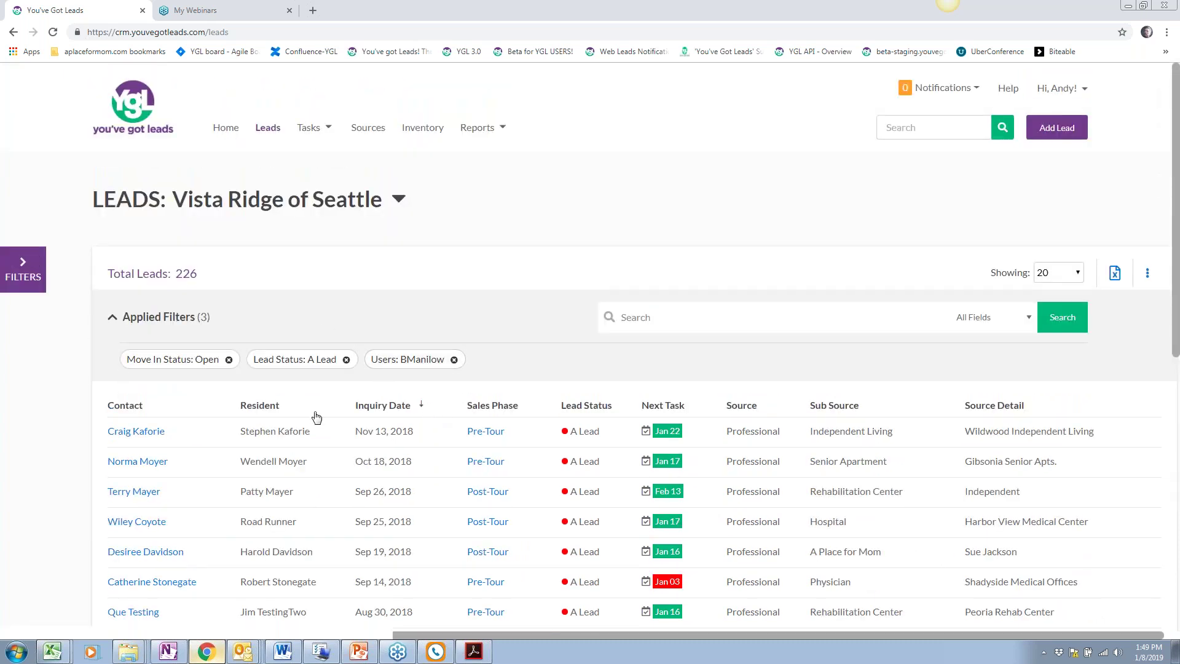
click(454, 360)
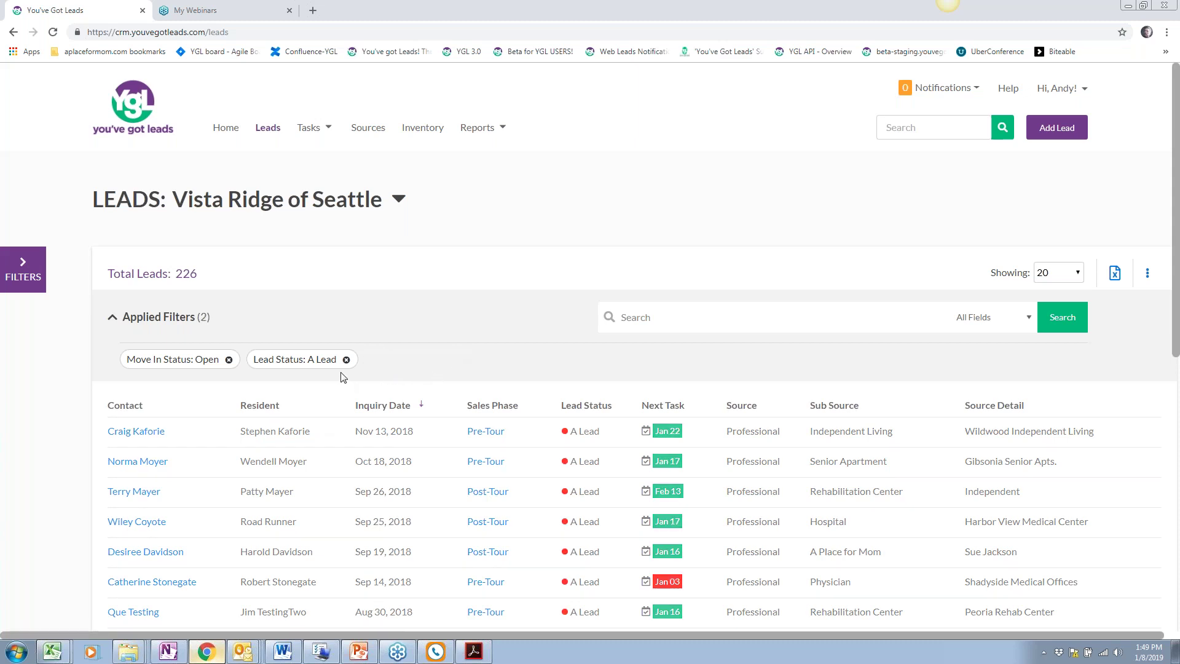
click(347, 361)
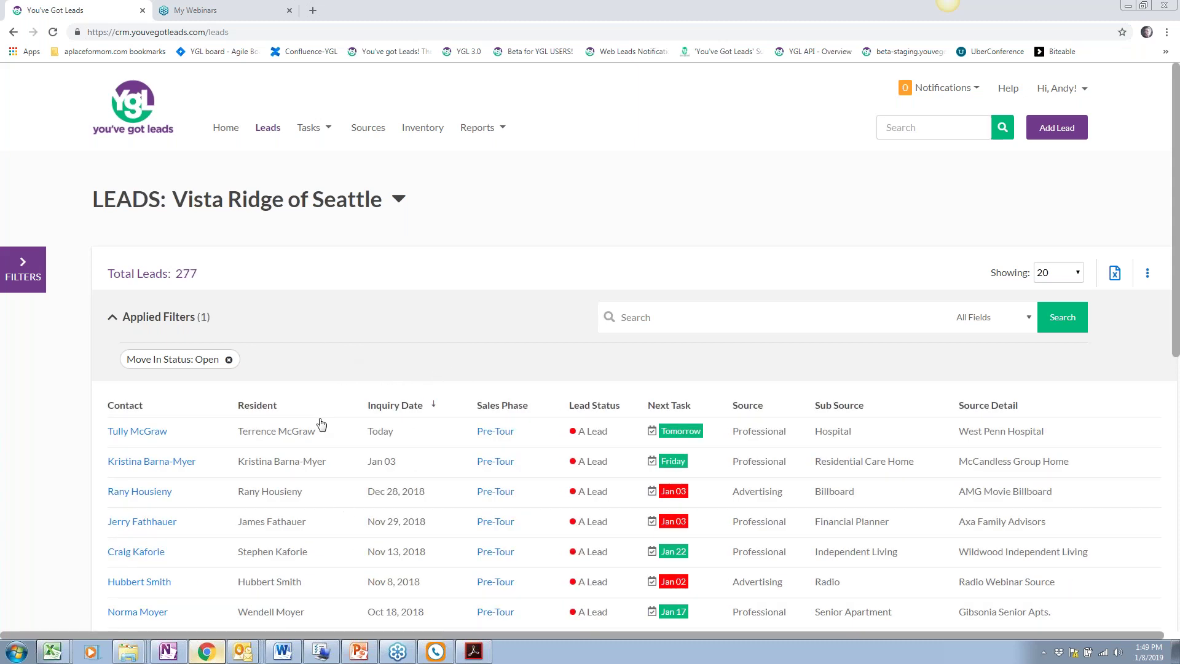
scroll(316, 400, down, 1)
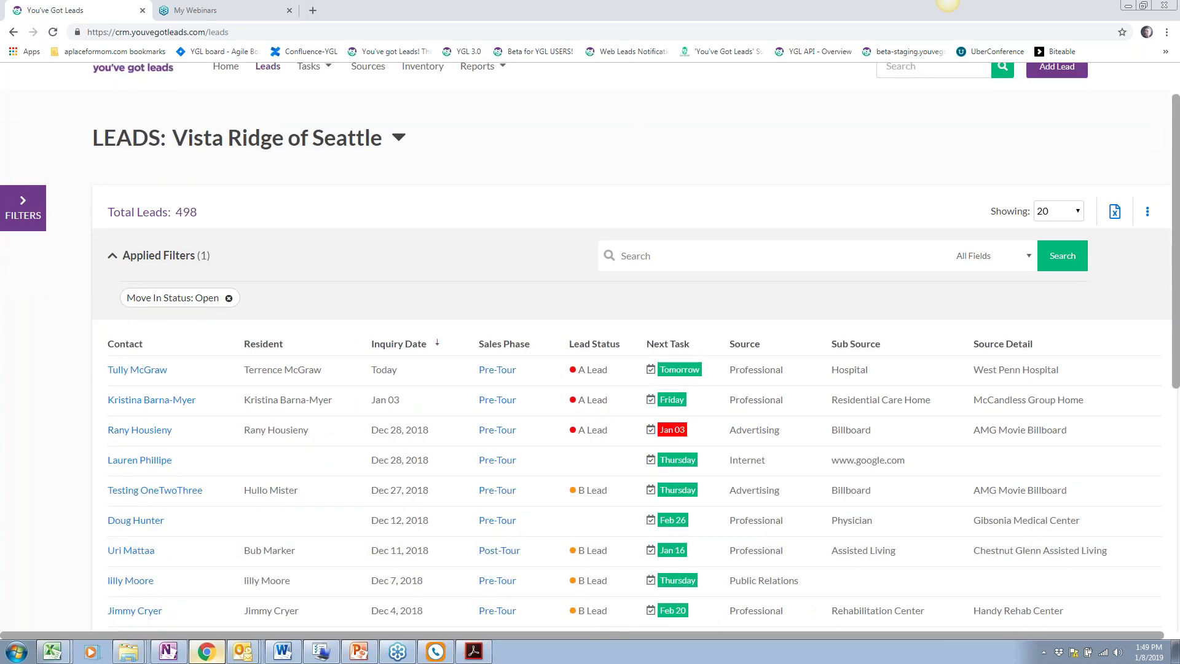
scroll(319, 393, up, 1)
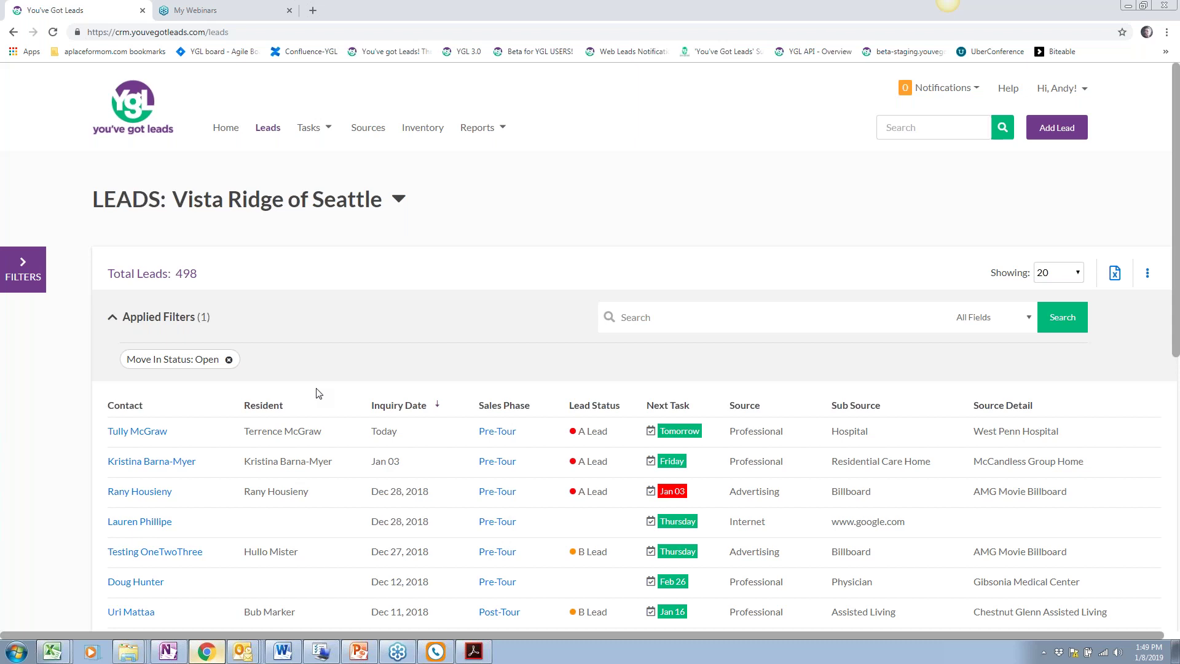
Open the FILTERS panel and expand then collapse Resident Details and Inquiry Details
click(22, 270)
scroll(176, 340, down, 3)
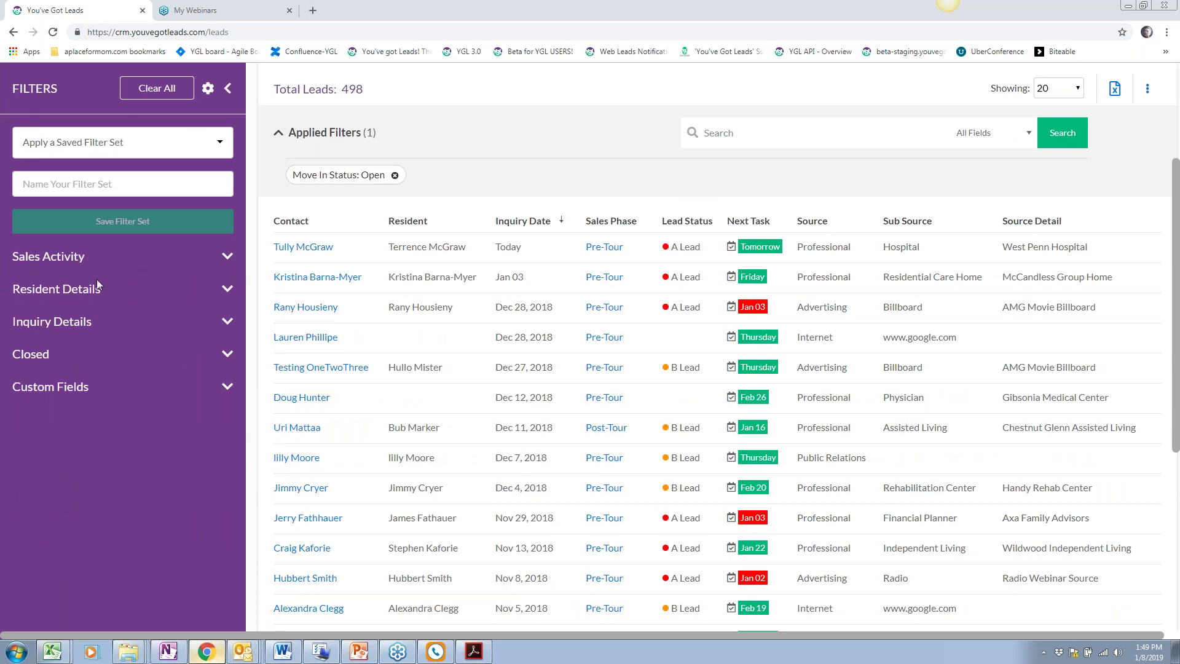
click(80, 301)
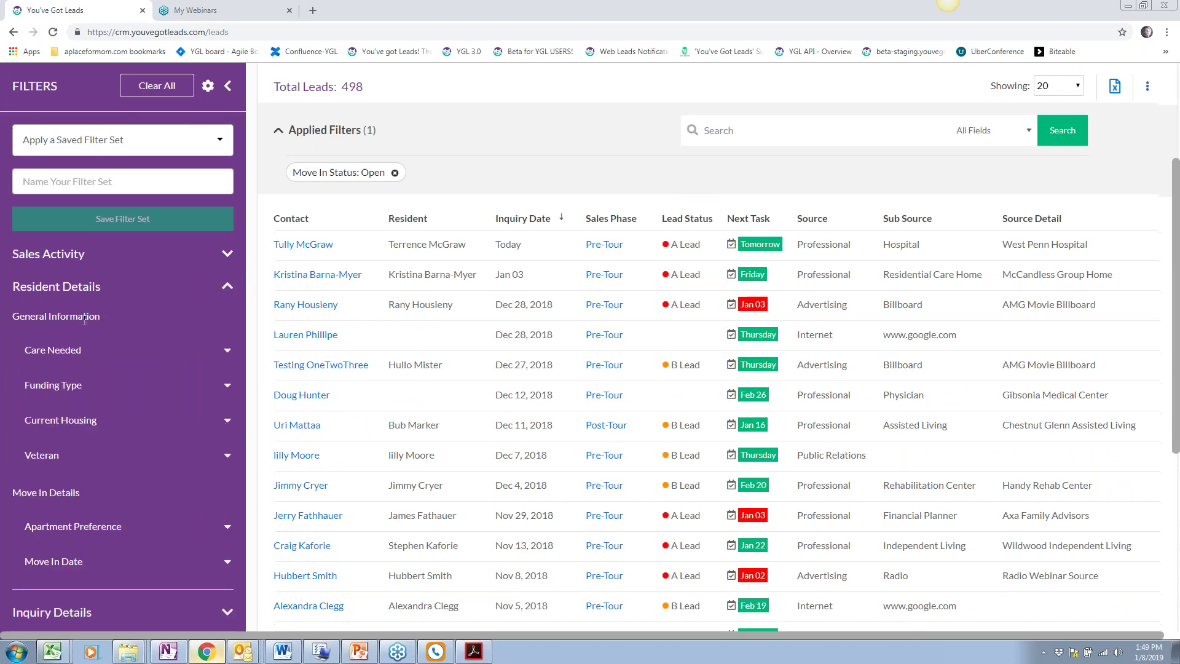
scroll(87, 238, down, 1)
click(87, 239)
click(87, 262)
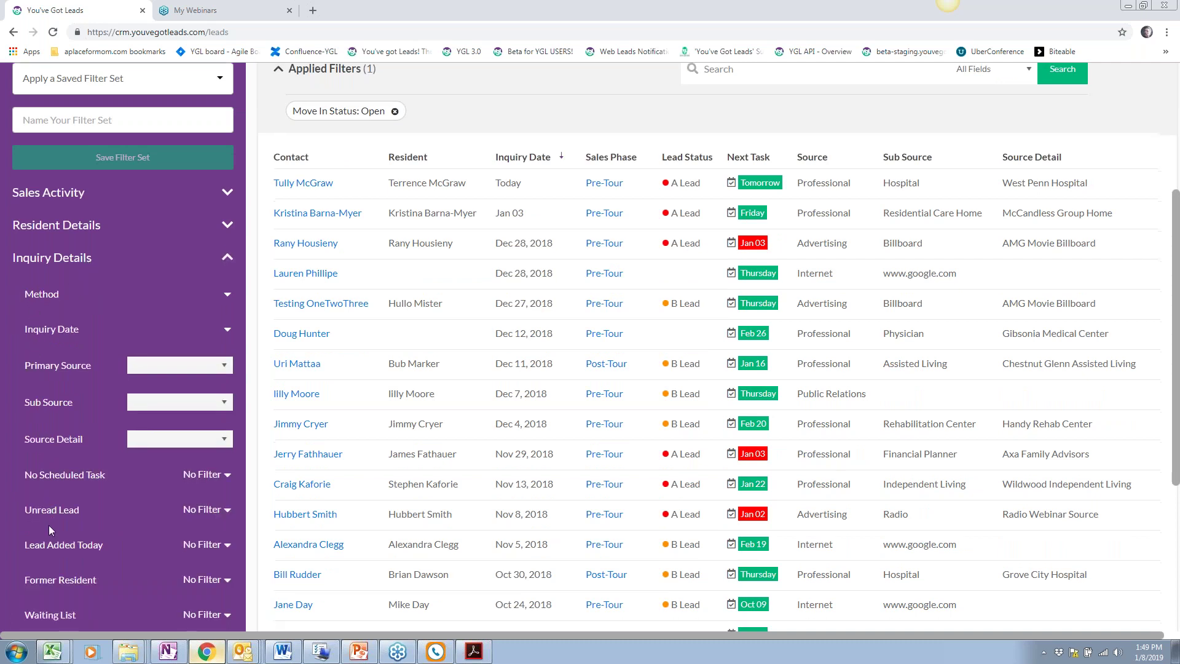
scroll(50, 525, down, 2)
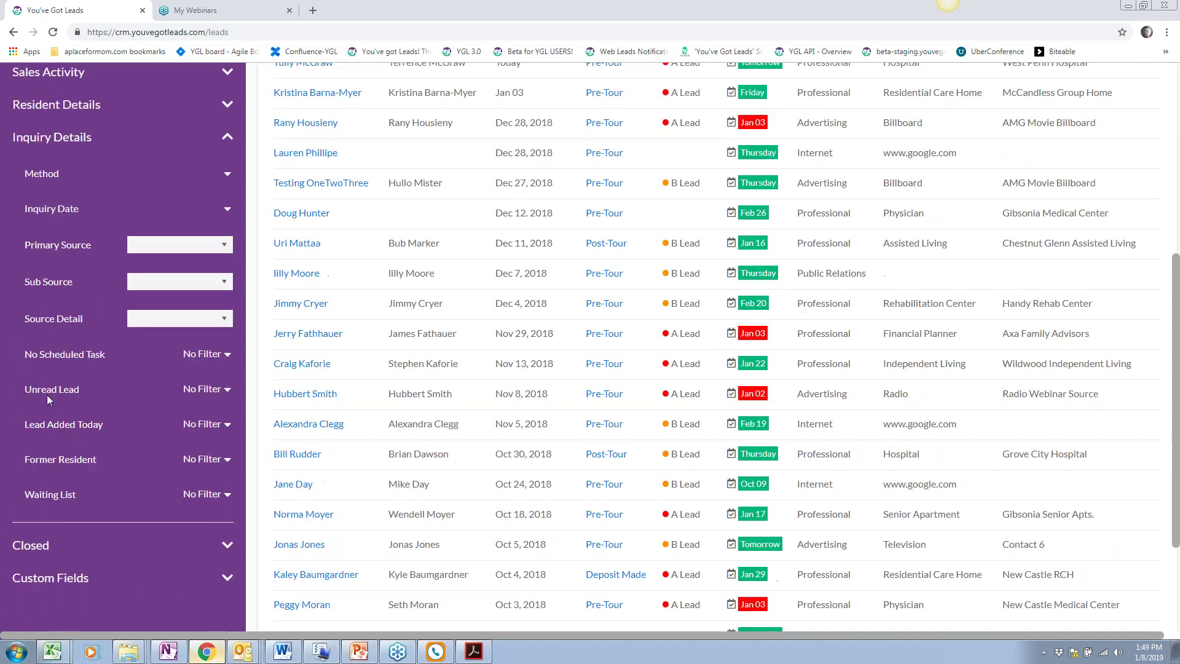
click(77, 146)
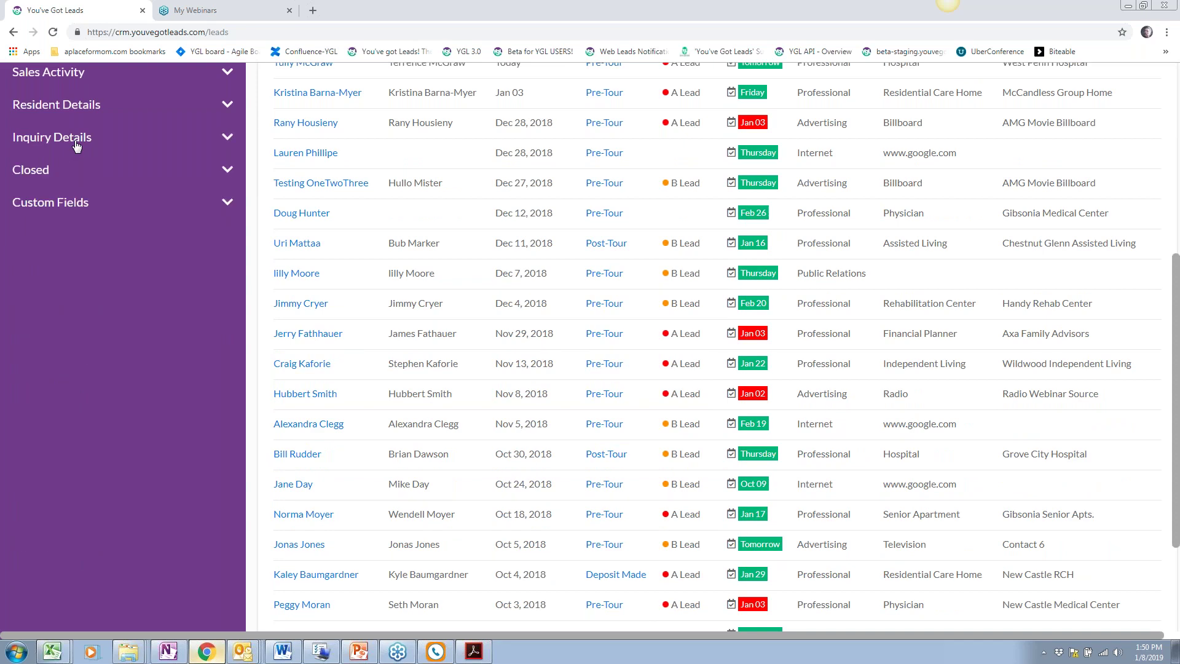
scroll(414, 369, up, 3)
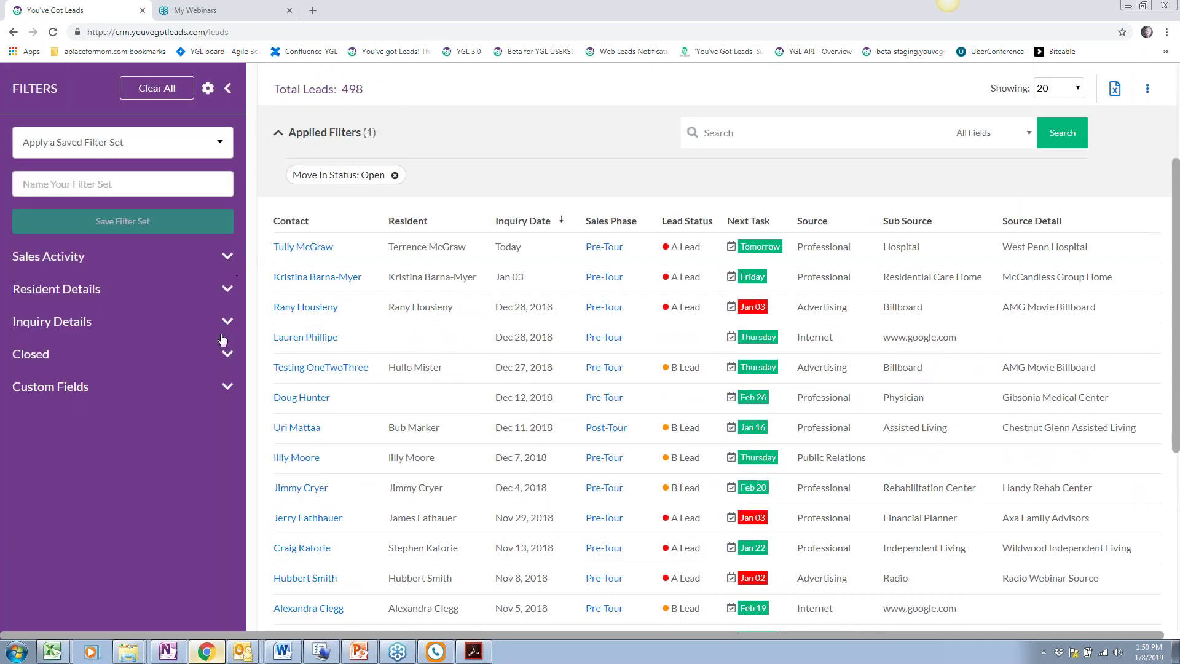
scroll(458, 396, up, 2)
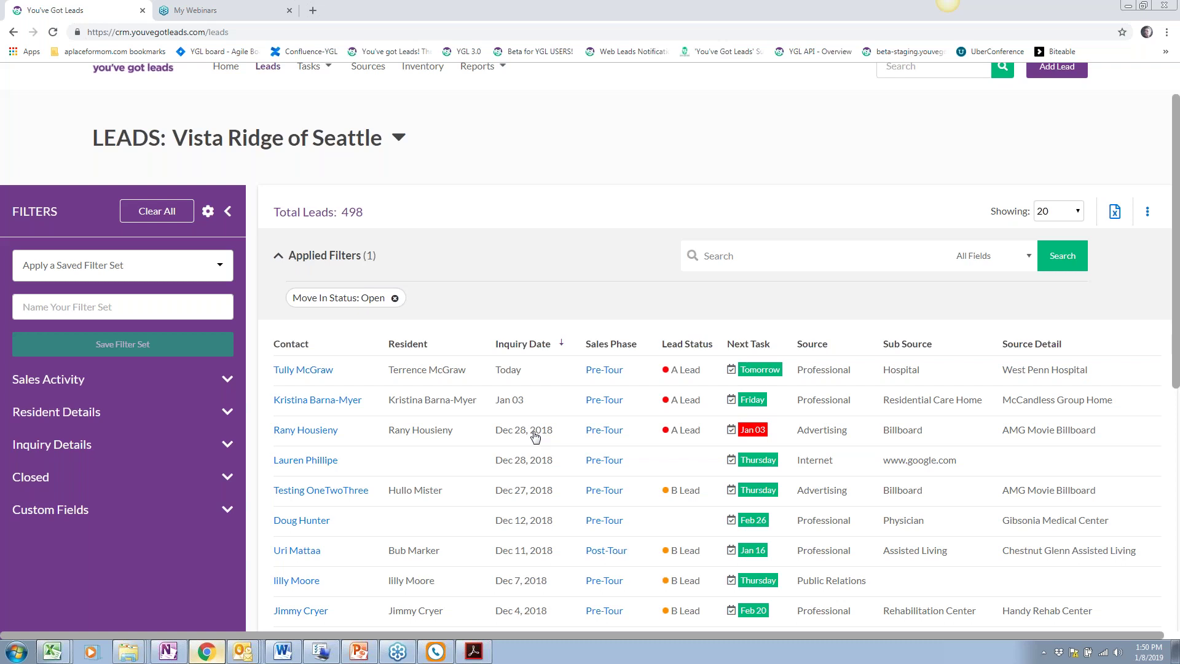
scroll(537, 435, down, 1)
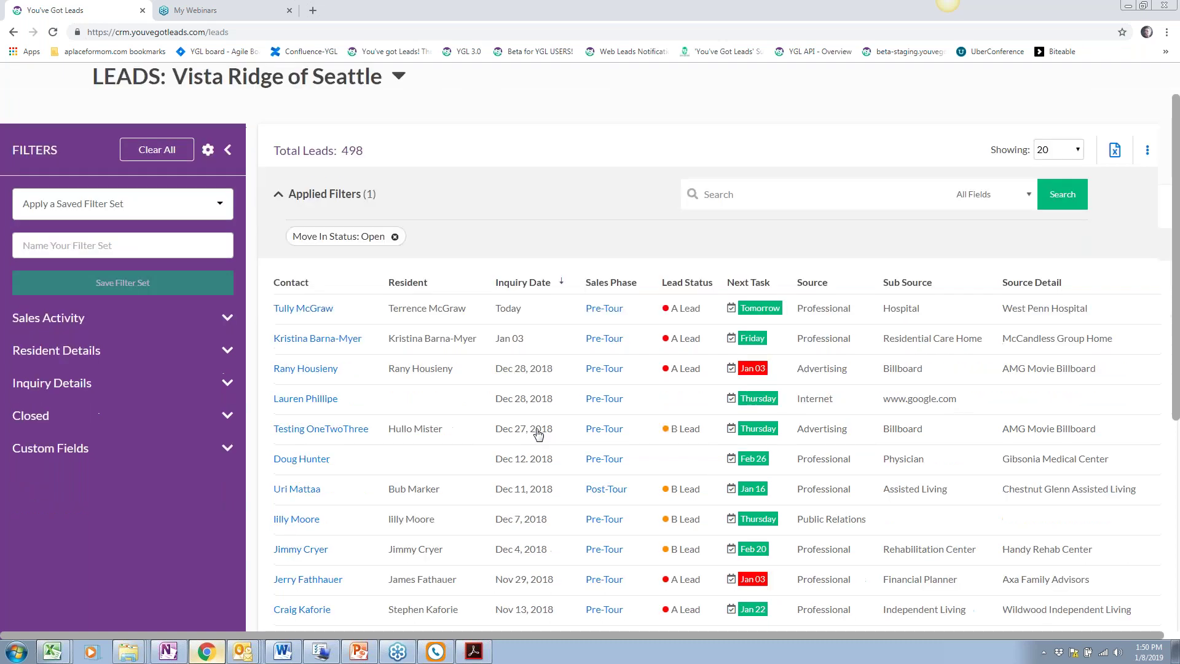
Open the Dec 11, 2018 lead's record and view its Activity tab
click(308, 491)
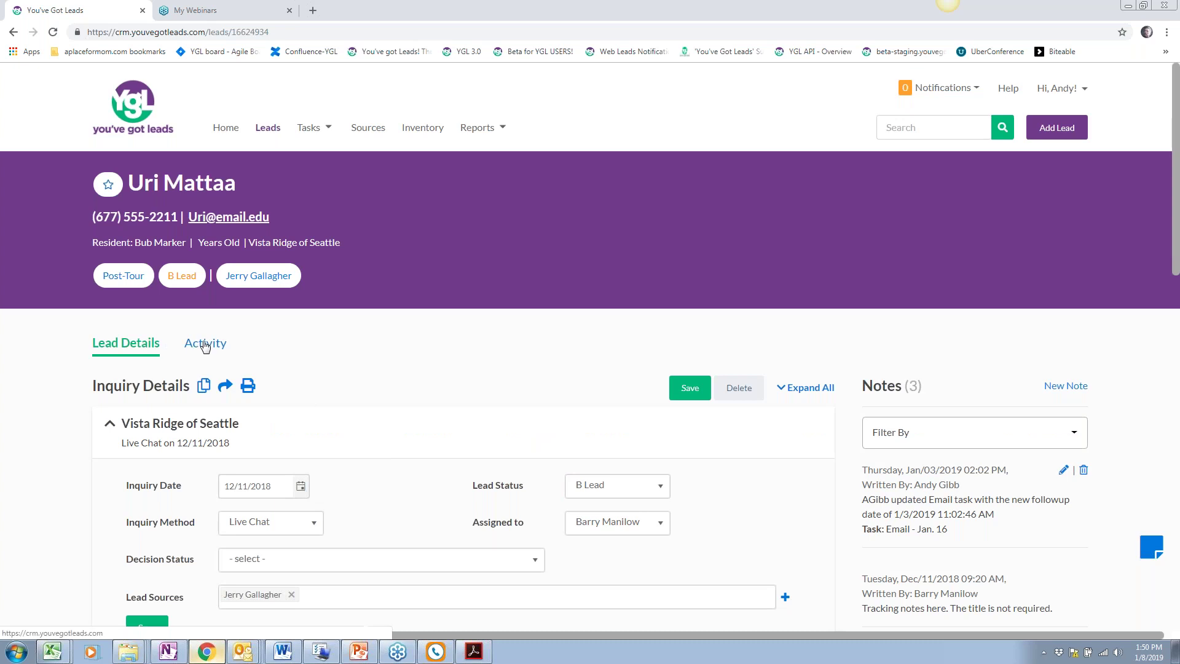
click(205, 346)
scroll(300, 439, down, 2)
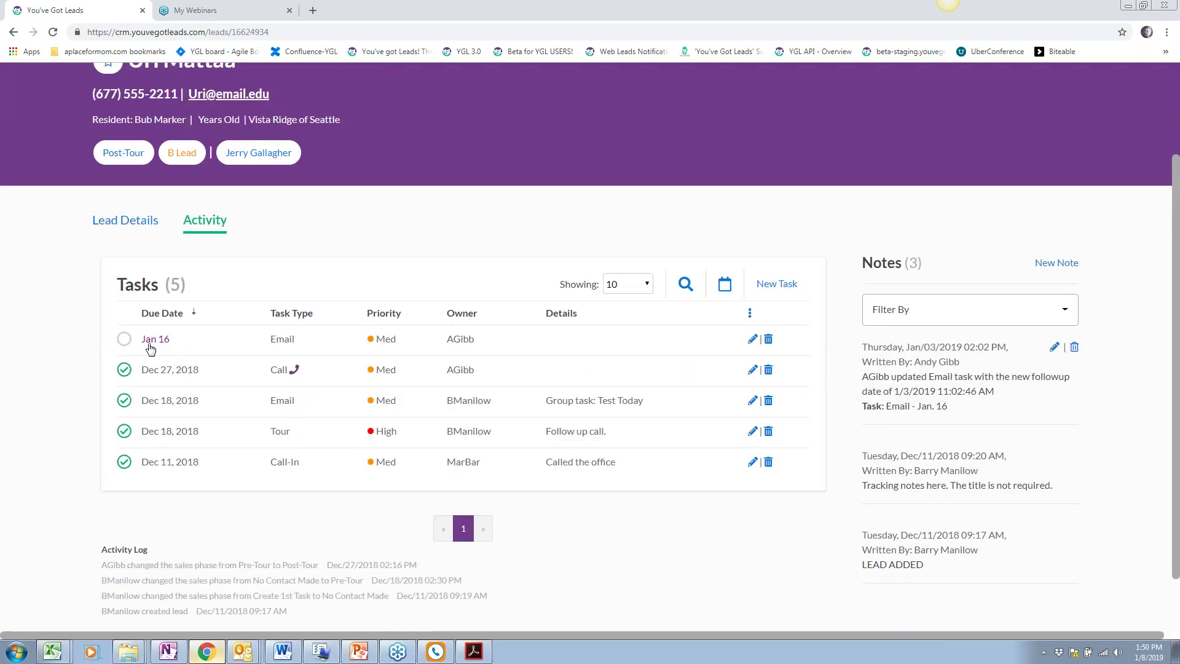
scroll(160, 387, up, 1)
Mark the Jan 16 email task complete, then delete it
click(126, 402)
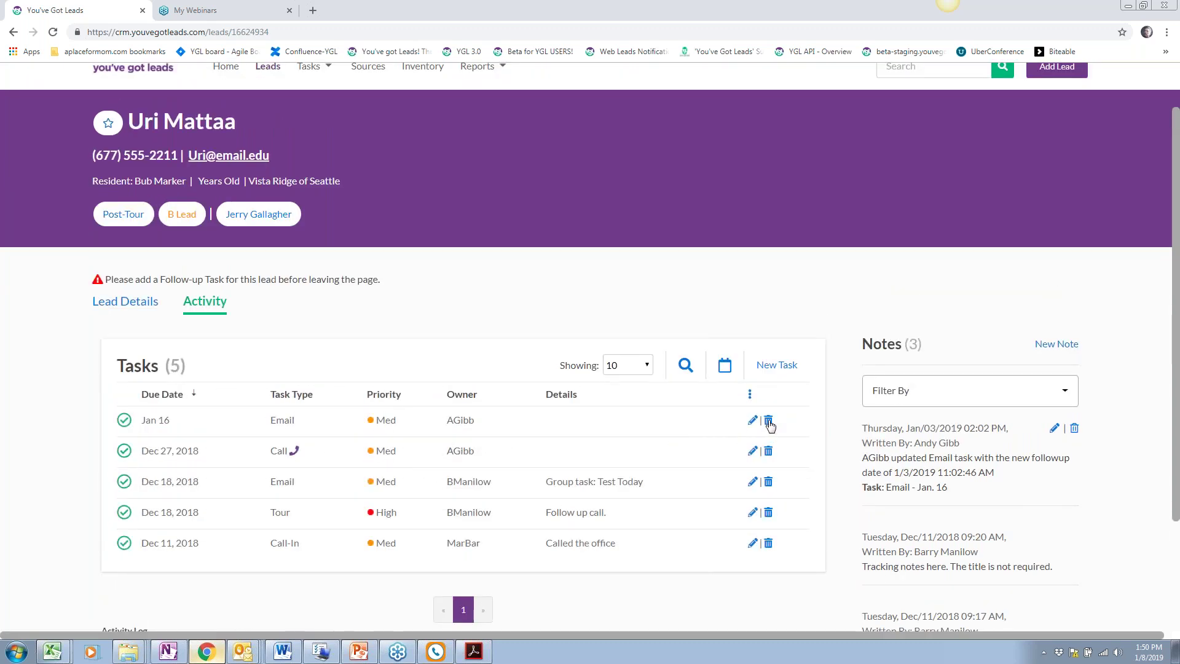
click(768, 420)
click(649, 101)
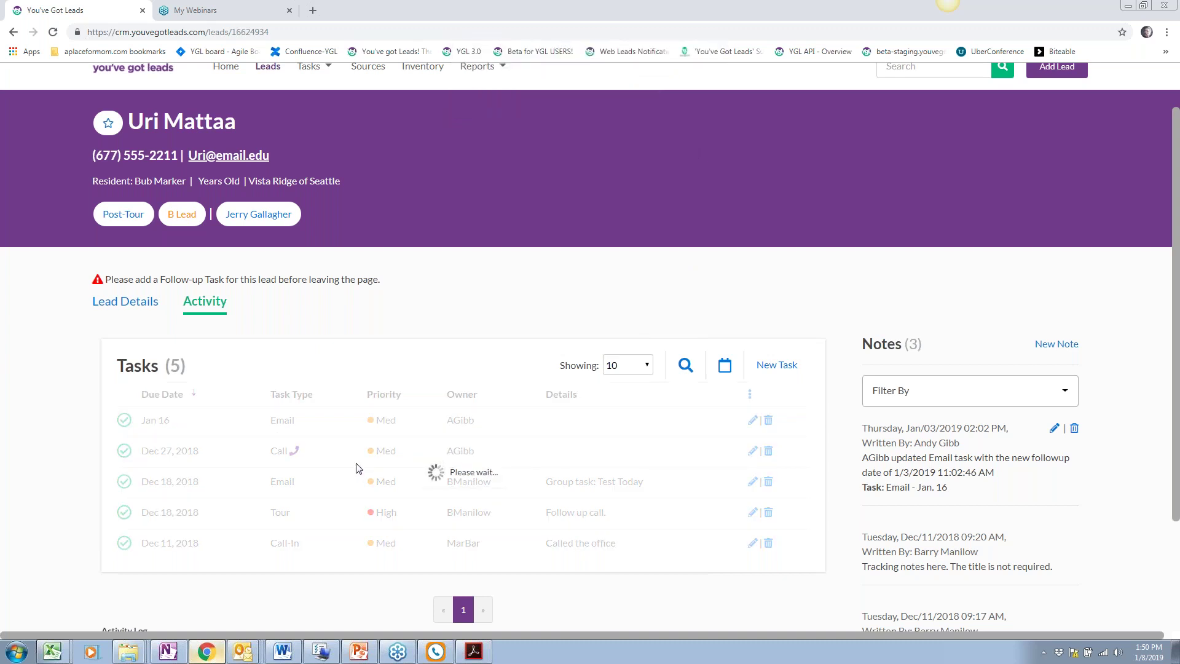
scroll(437, 468, up, 1)
scroll(428, 461, down, 1)
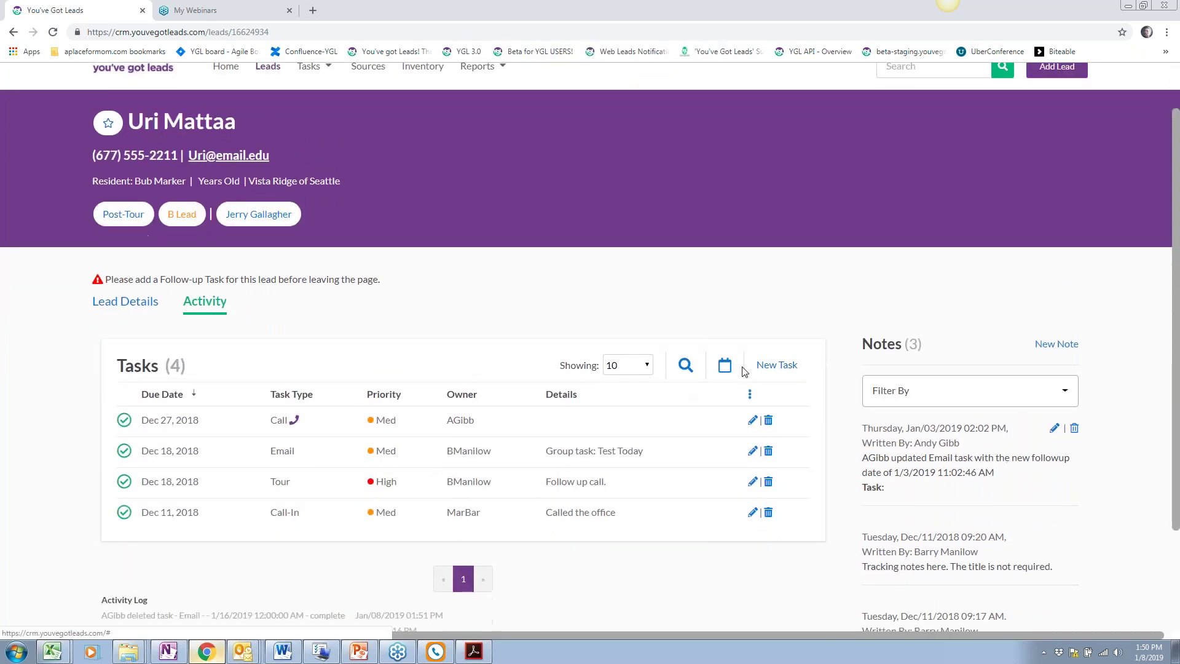
Start a new task of type Move In, leaving details blank
click(789, 364)
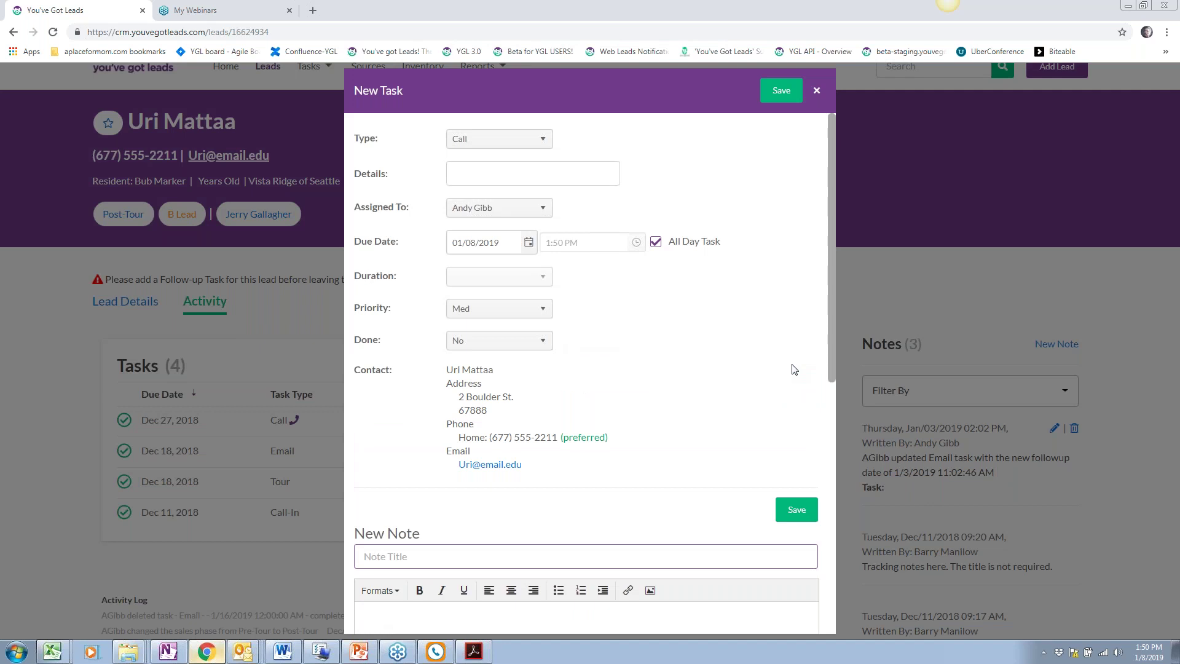
click(482, 139)
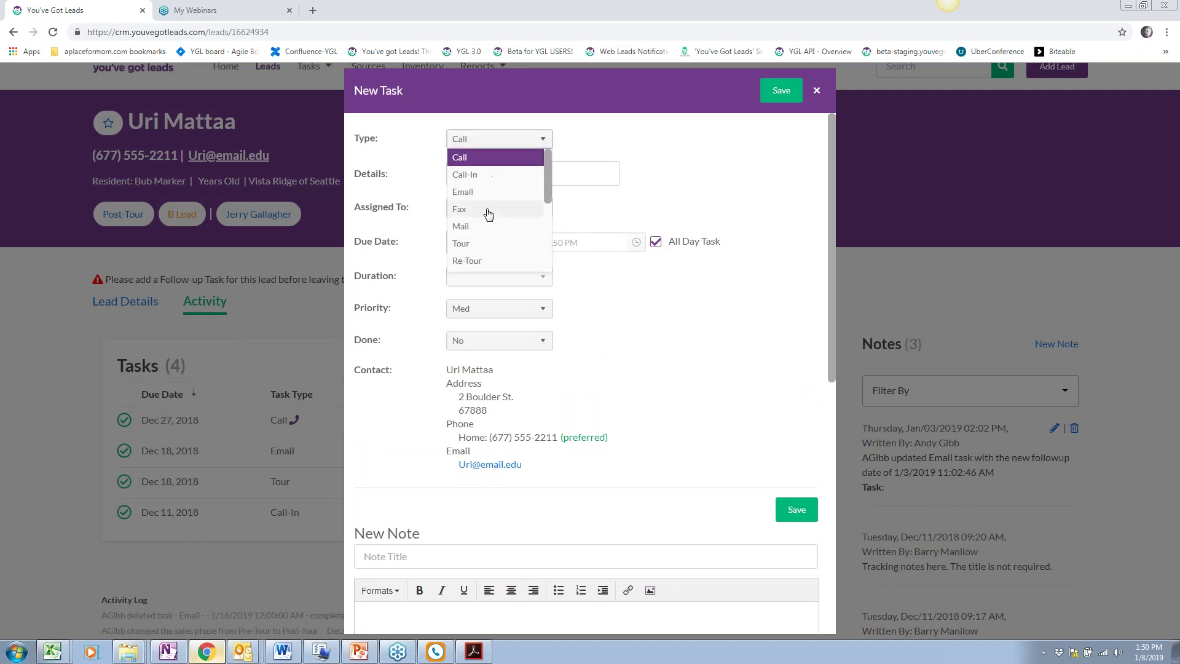
scroll(489, 216, down, 1)
drag(548, 197, 543, 245)
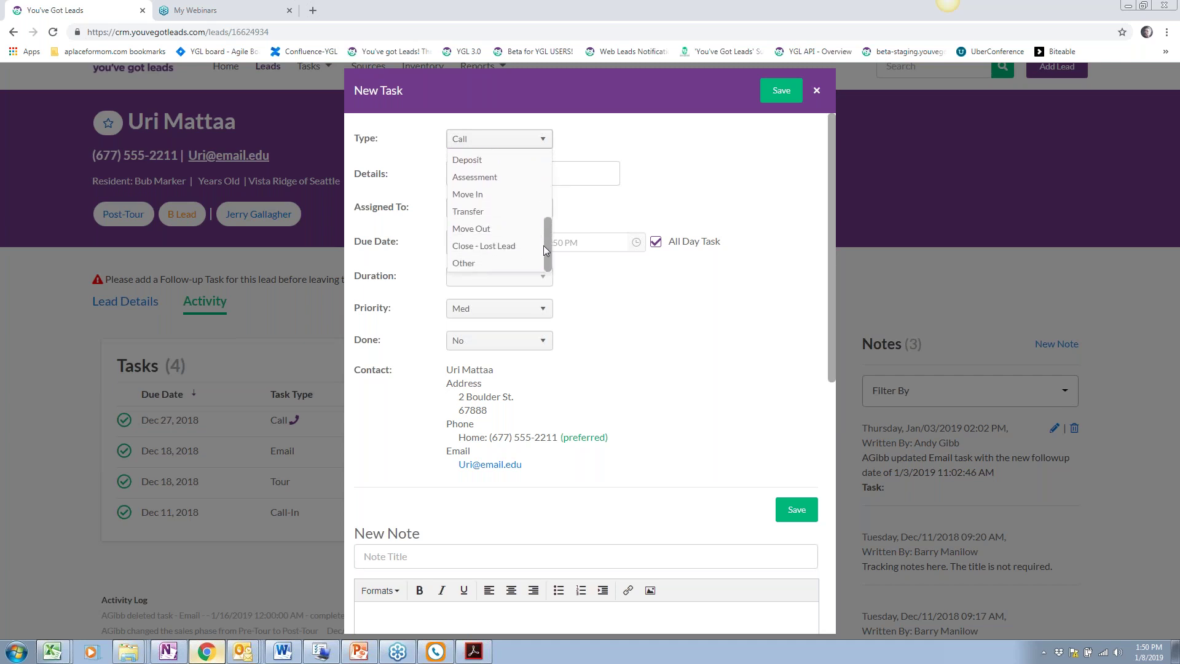
click(492, 192)
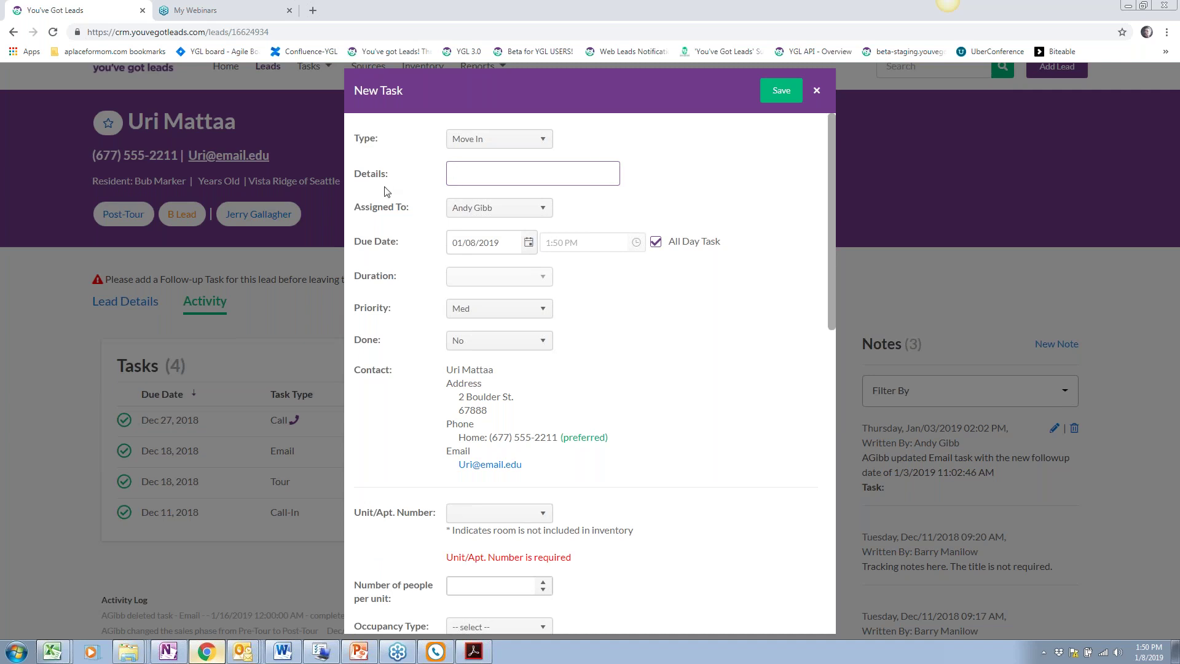
click(579, 303)
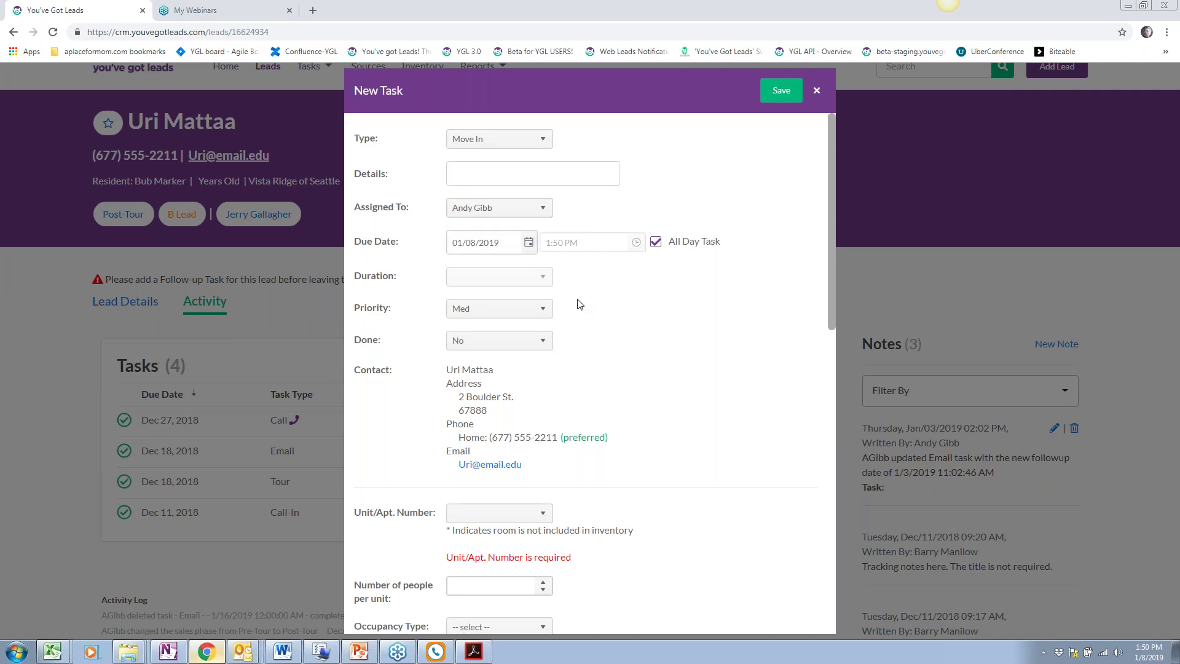
Set the due date to 01/07/2019, priority High and Done to Yes
scroll(580, 303, down, 1)
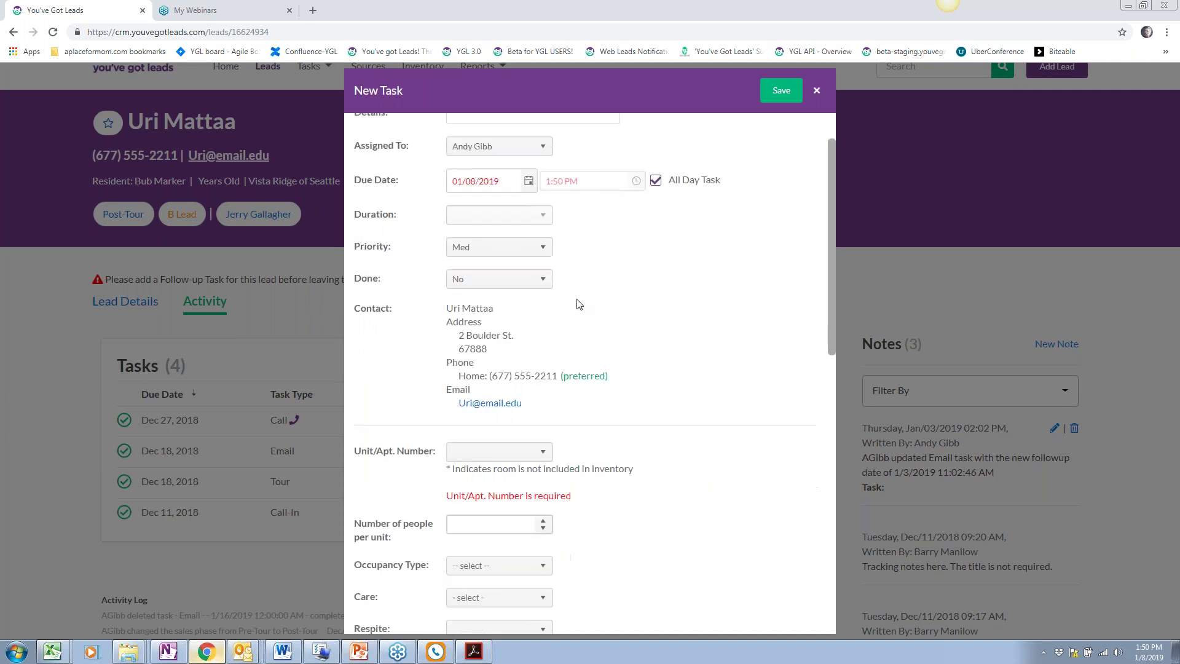
click(530, 185)
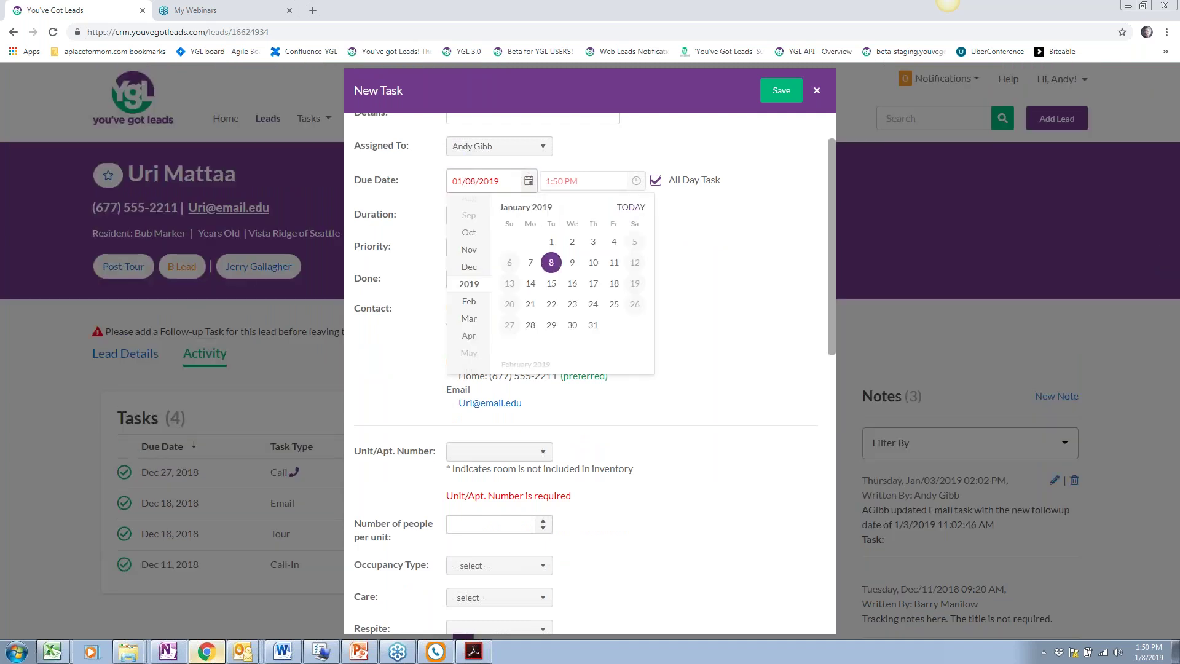
click(532, 263)
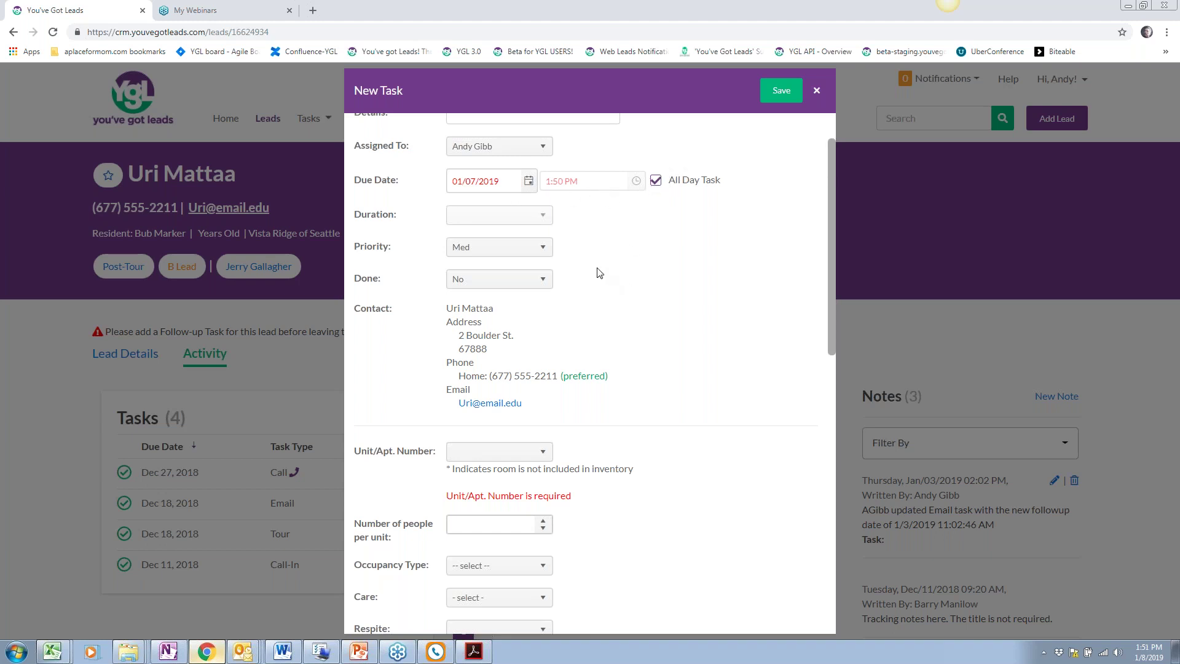
scroll(600, 273, down, 1)
click(515, 185)
click(506, 213)
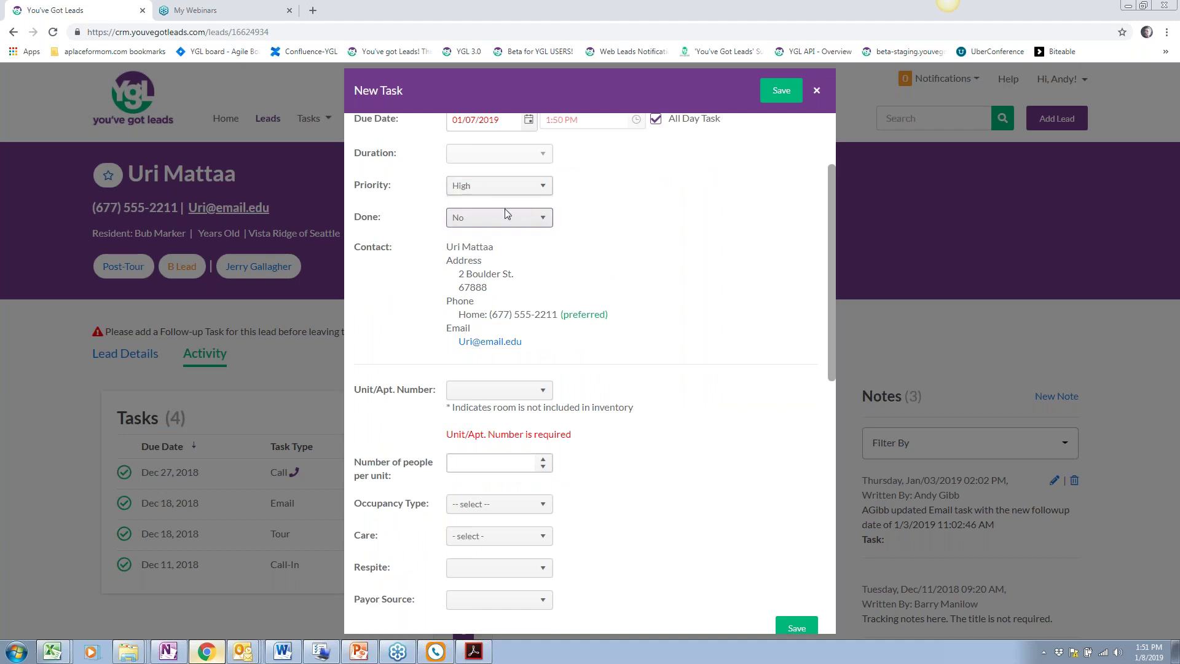
scroll(553, 215, down, 1)
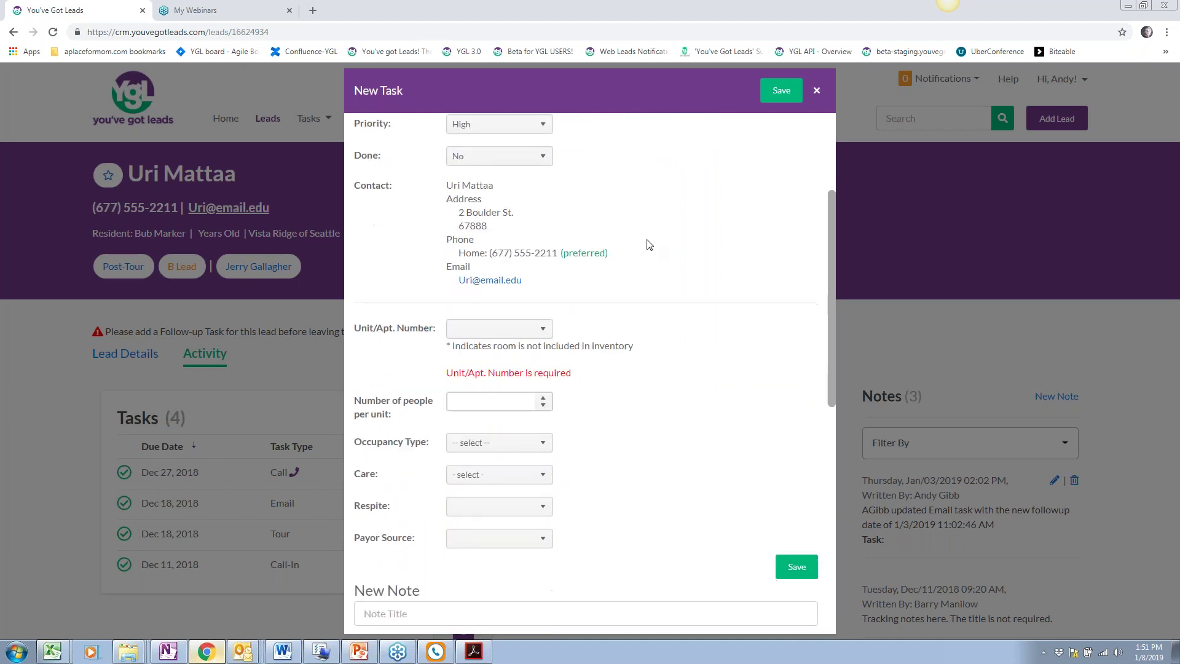
click(539, 161)
click(529, 193)
scroll(650, 305, down, 1)
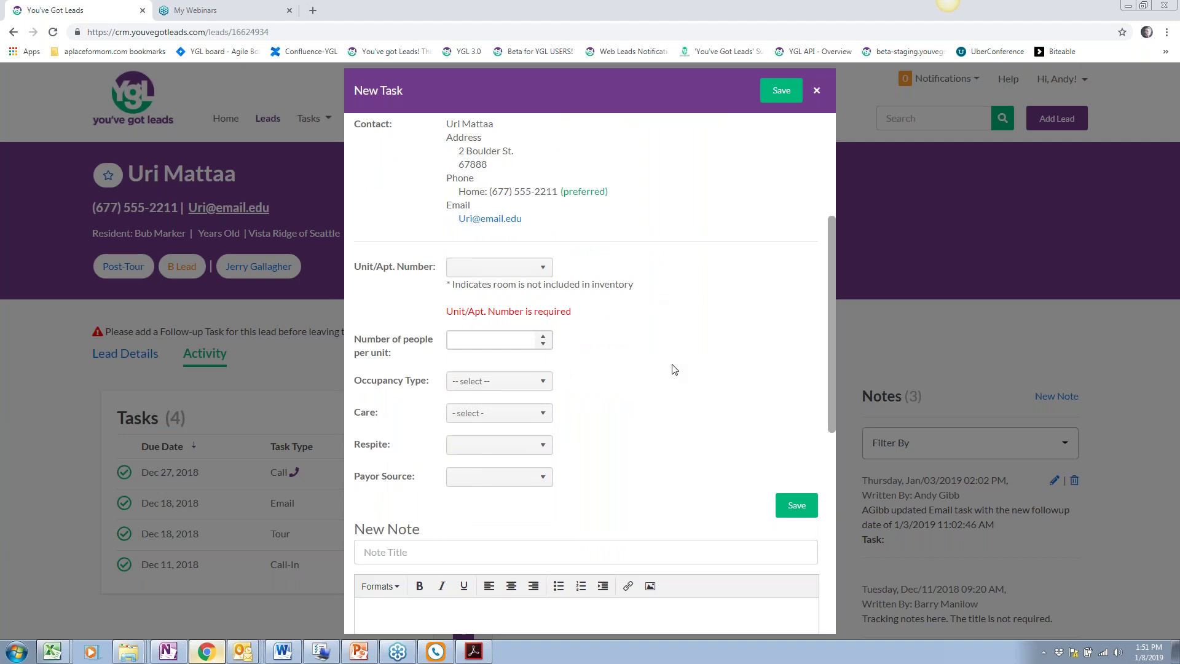
Assign unit B1 and enter 1 person per unit
scroll(674, 369, down, 1)
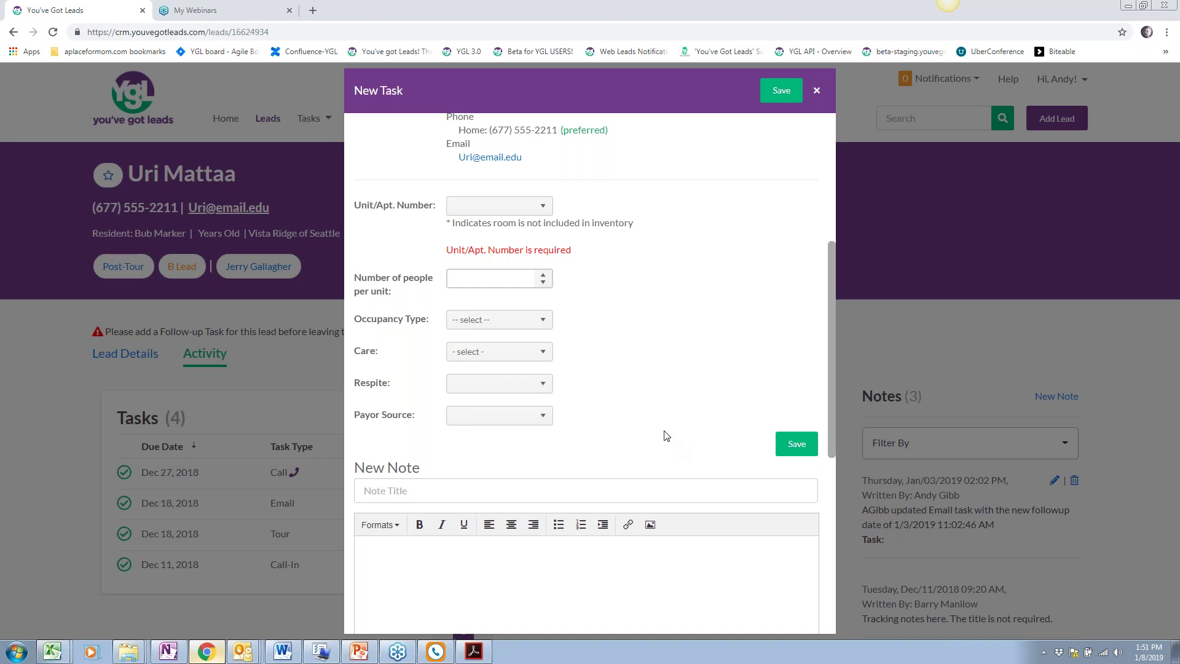
click(539, 212)
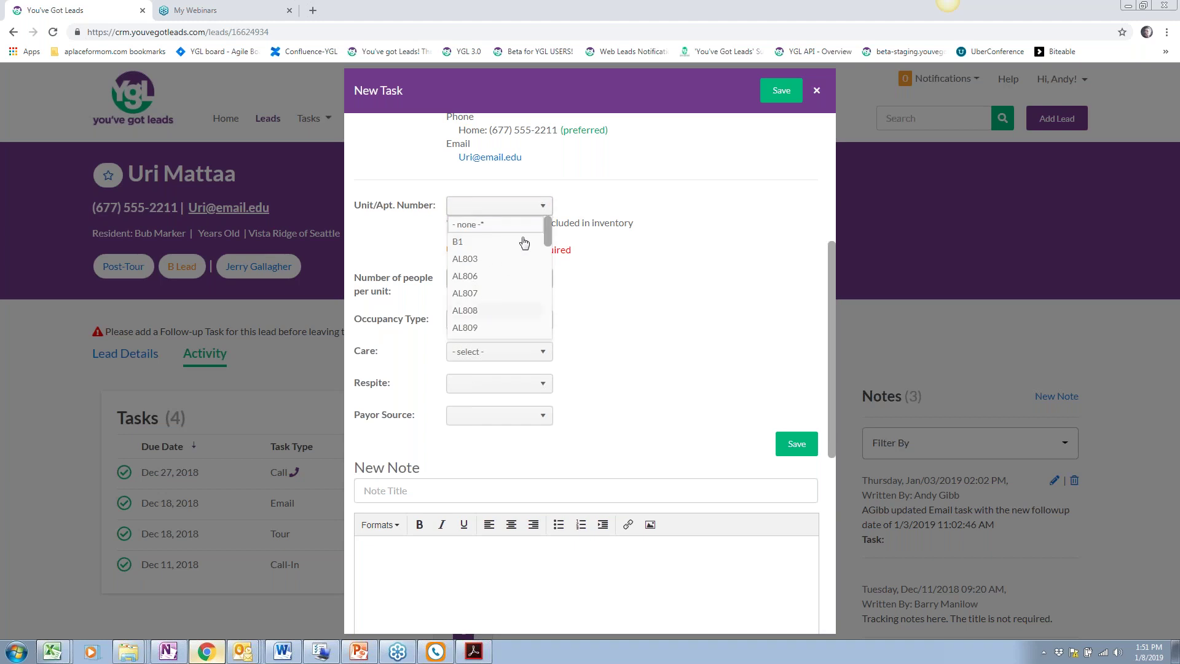
click(523, 240)
click(498, 207)
drag(547, 230, 571, 230)
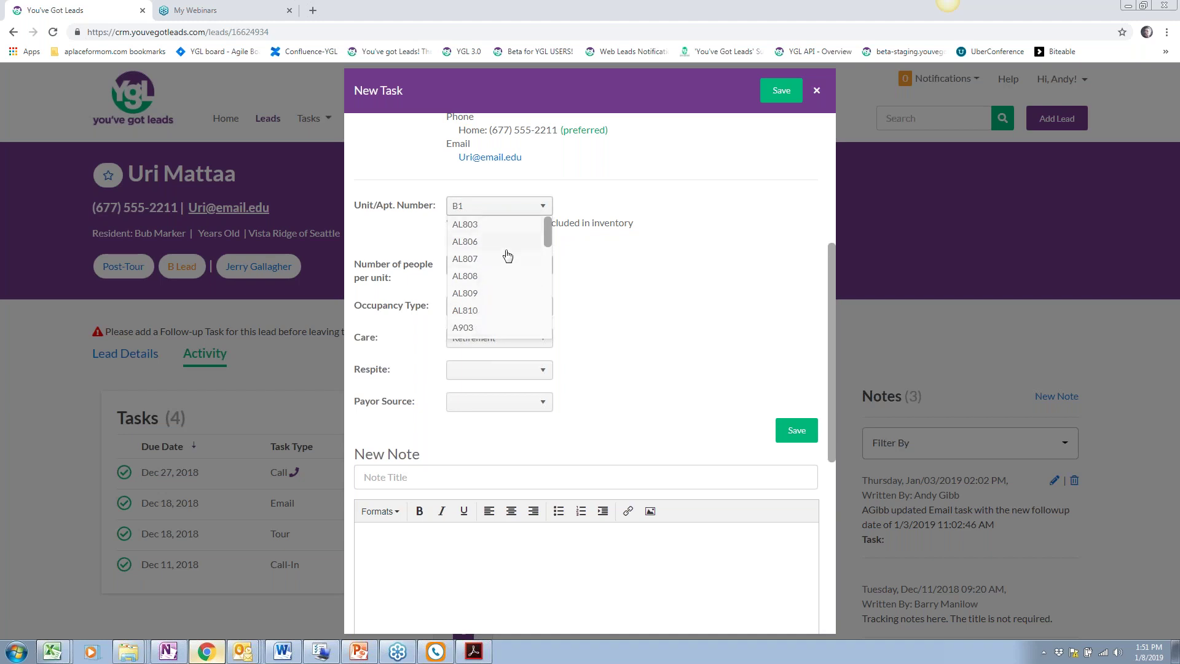
drag(547, 239, 544, 252)
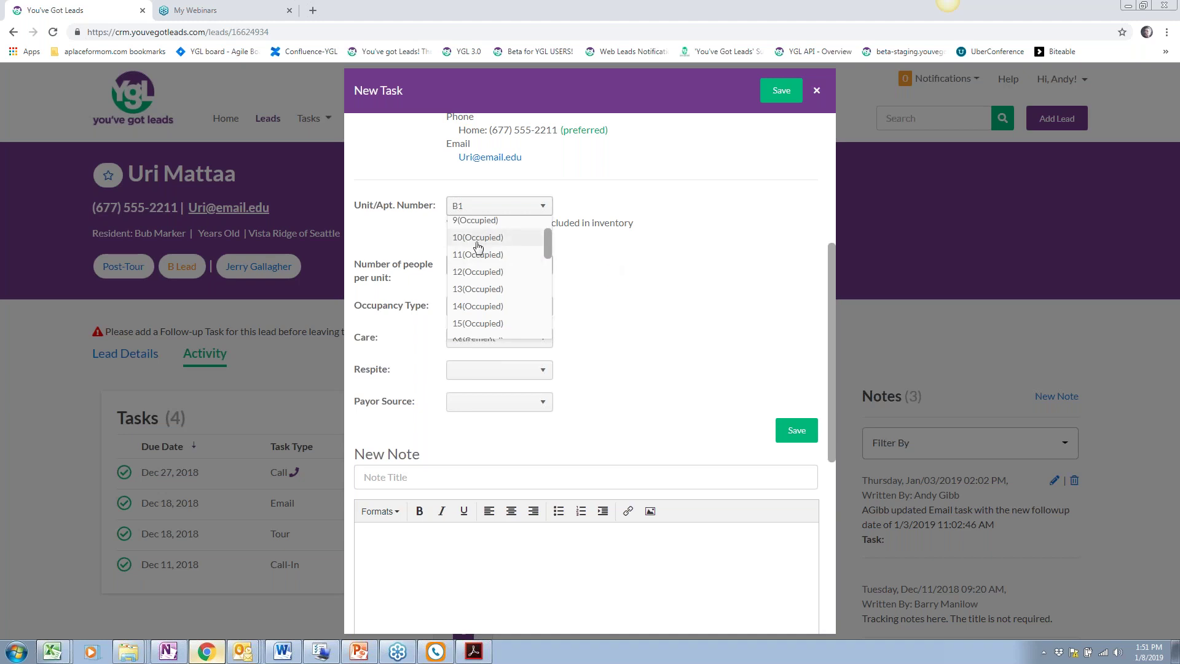
click(603, 264)
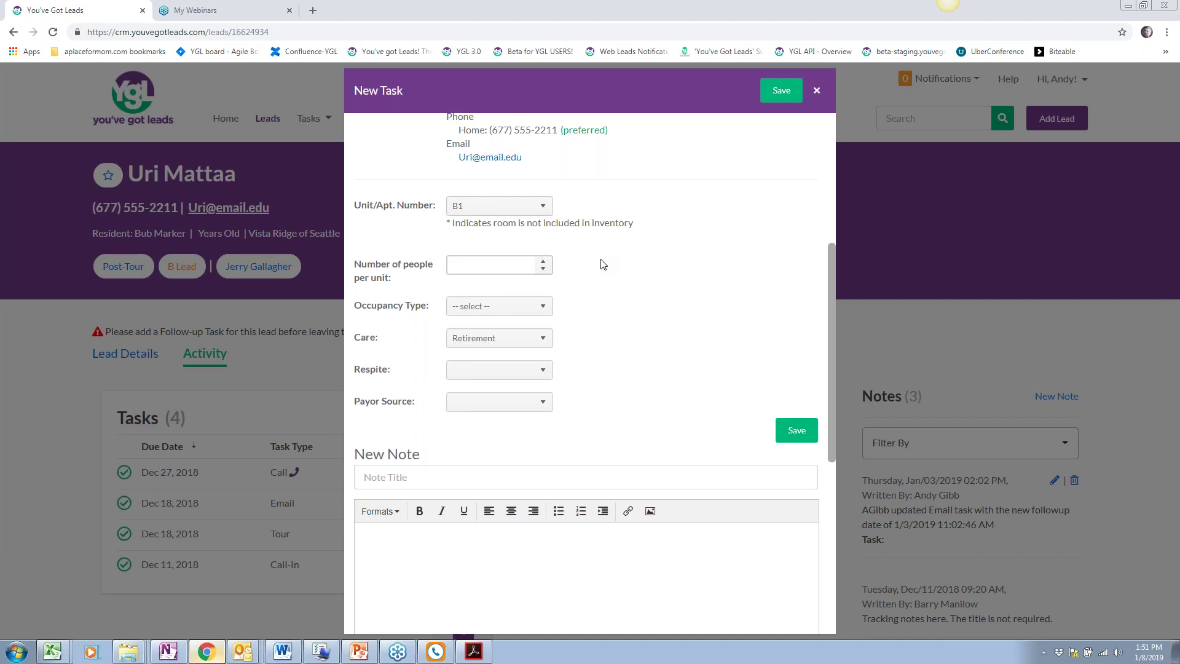
click(512, 268)
text(1)
Set occupancy Single/Private, care Retirement, respite No, and the resident as payor source
click(511, 308)
click(510, 340)
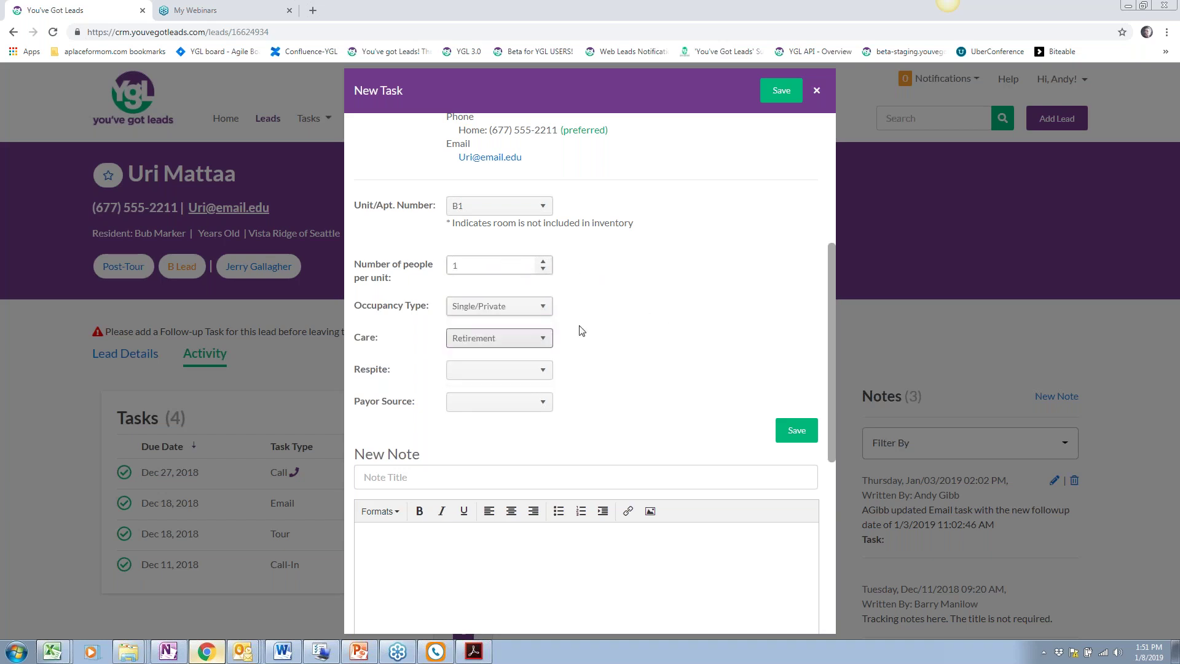
click(509, 335)
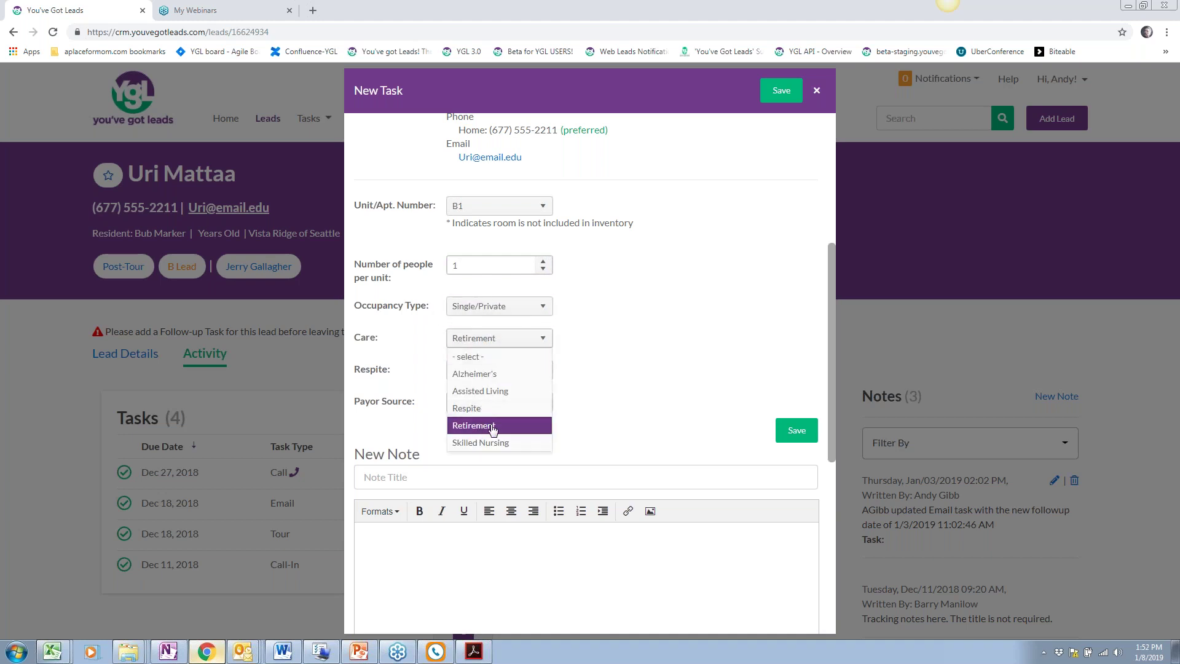
click(493, 426)
scroll(596, 387, down, 1)
click(546, 308)
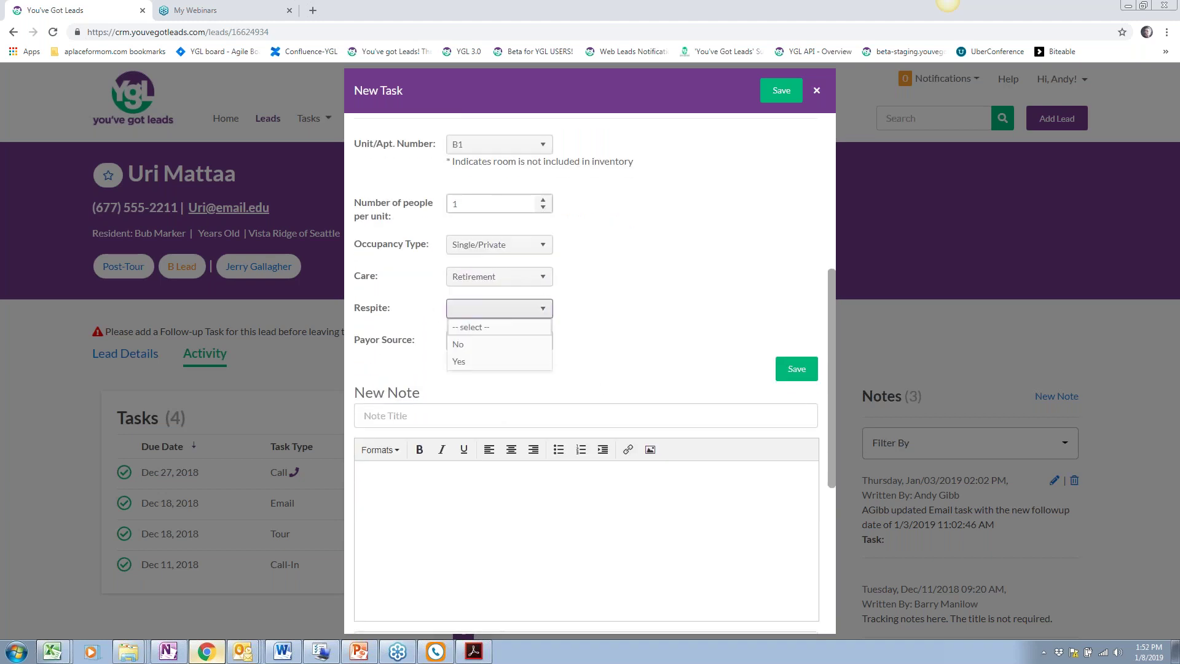
click(467, 345)
click(485, 342)
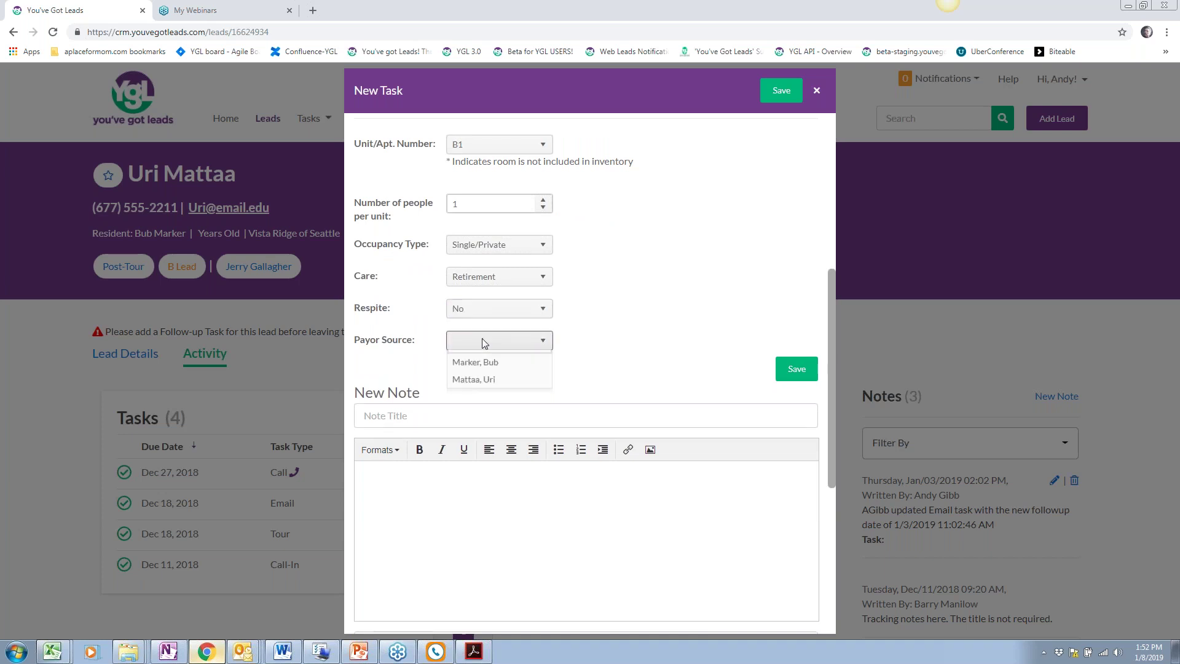
click(487, 378)
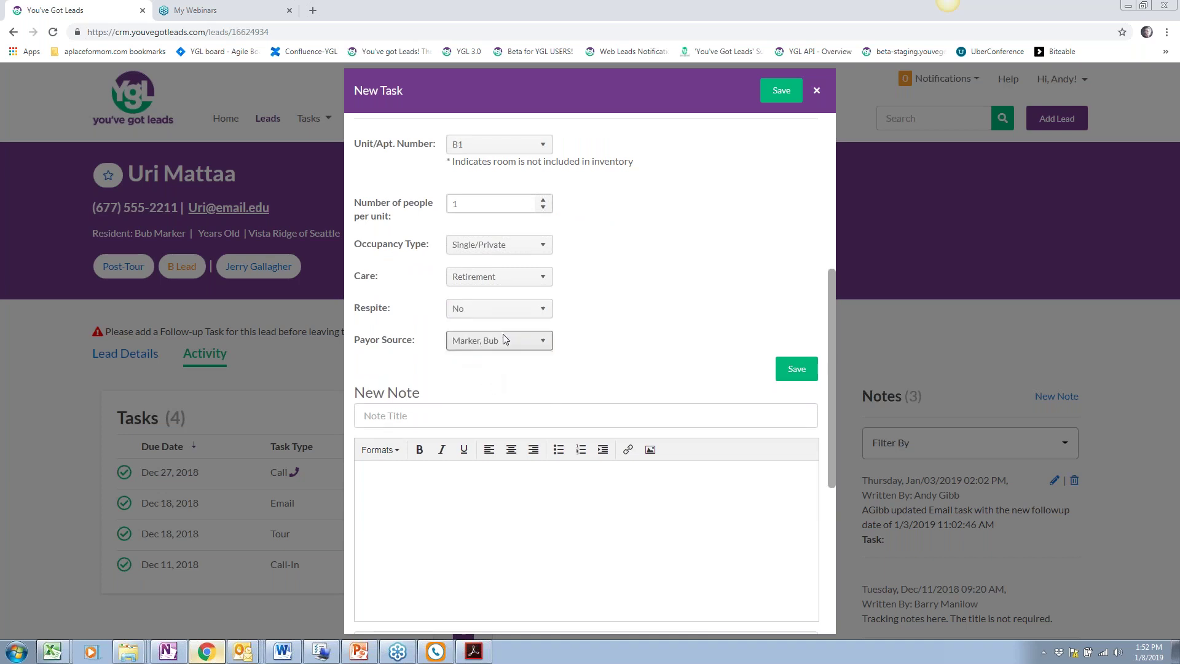
scroll(592, 326, down, 1)
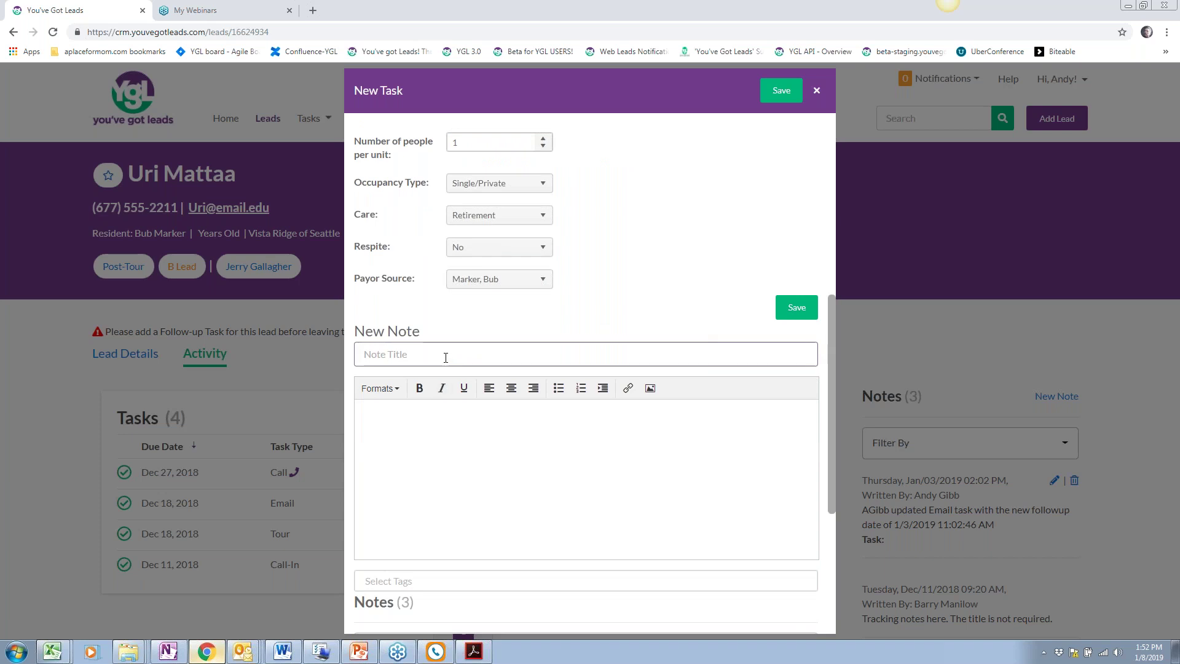
scroll(445, 356, down, 1)
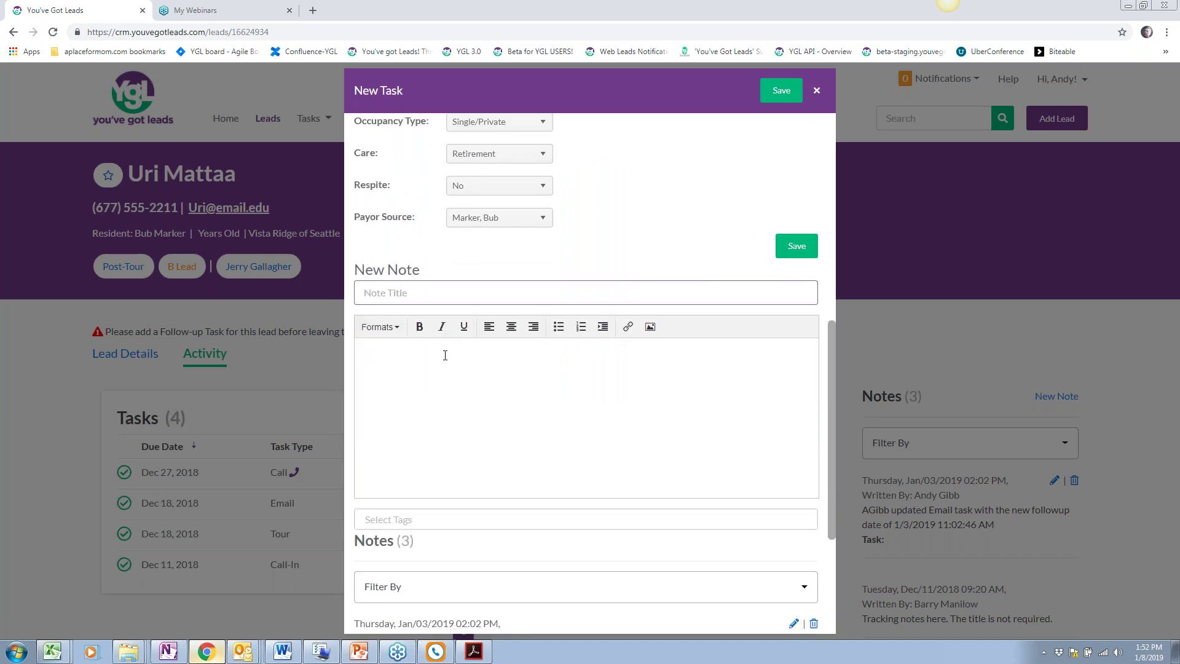
scroll(445, 355, up, 4)
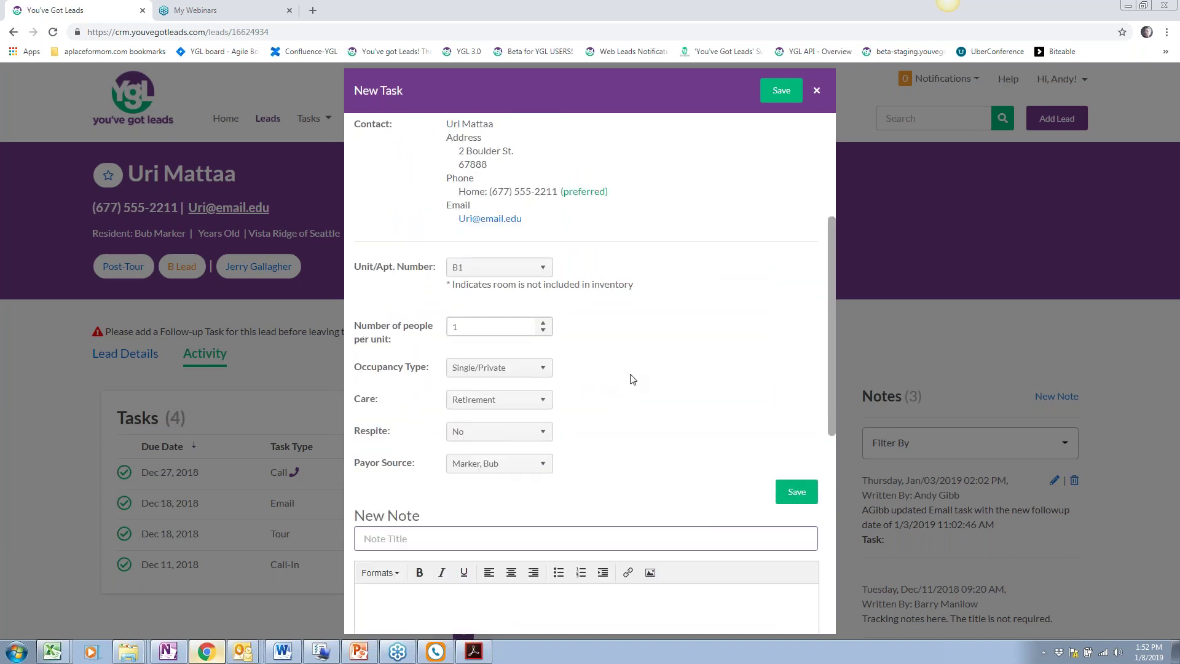
scroll(626, 447, up, 2)
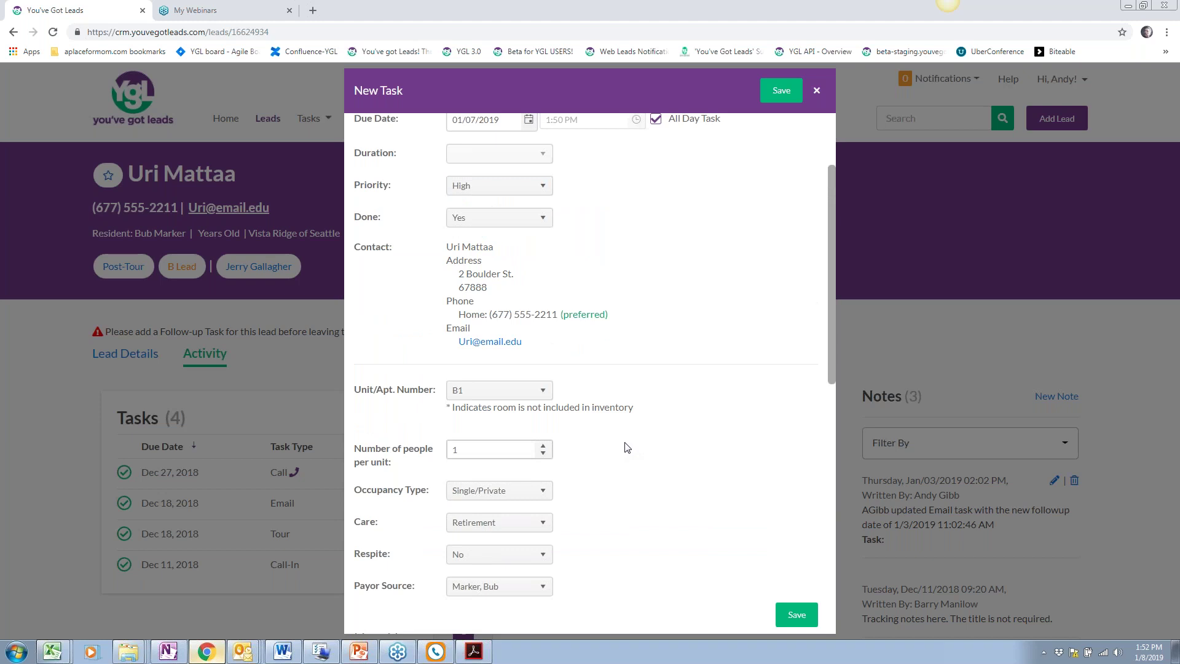
scroll(630, 462, up, 2)
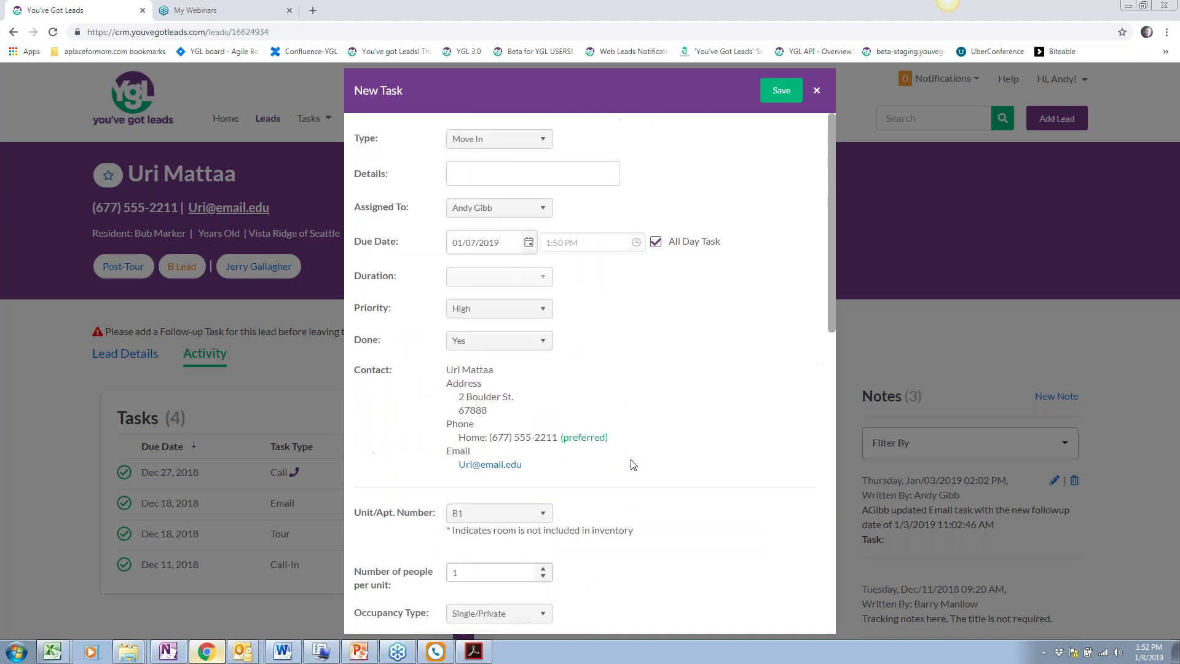
Save the Move In task, bringing the lead to five tasks, and browse the Reports menu
click(778, 97)
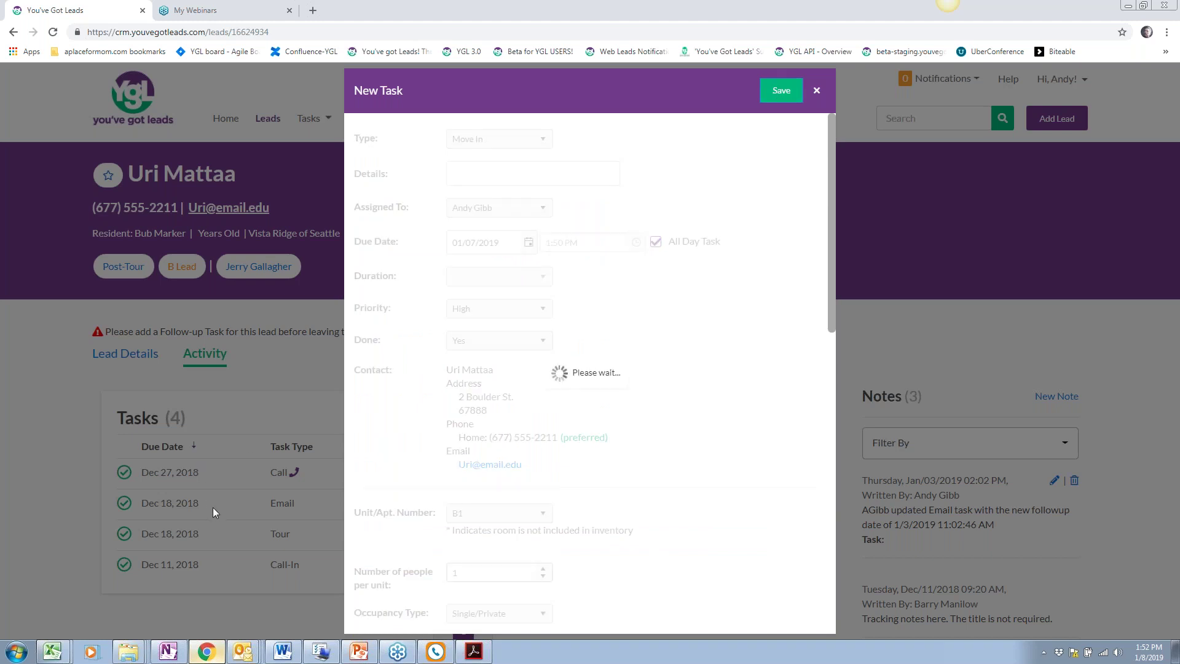
scroll(361, 334, down, 2)
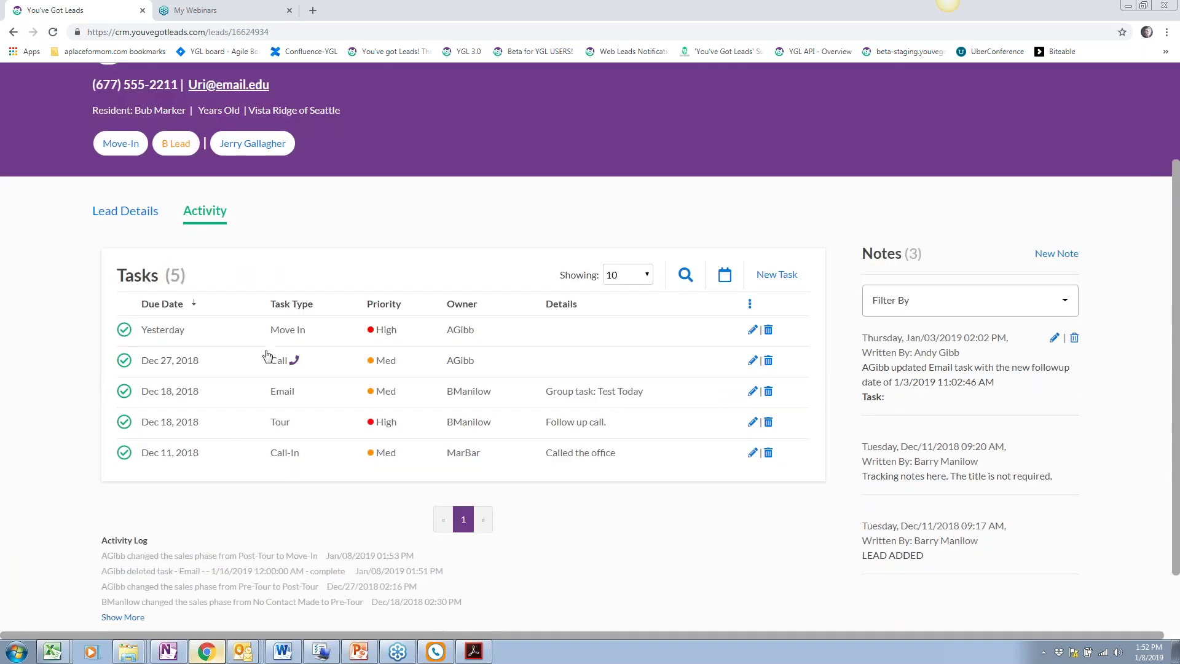
scroll(413, 332, up, 2)
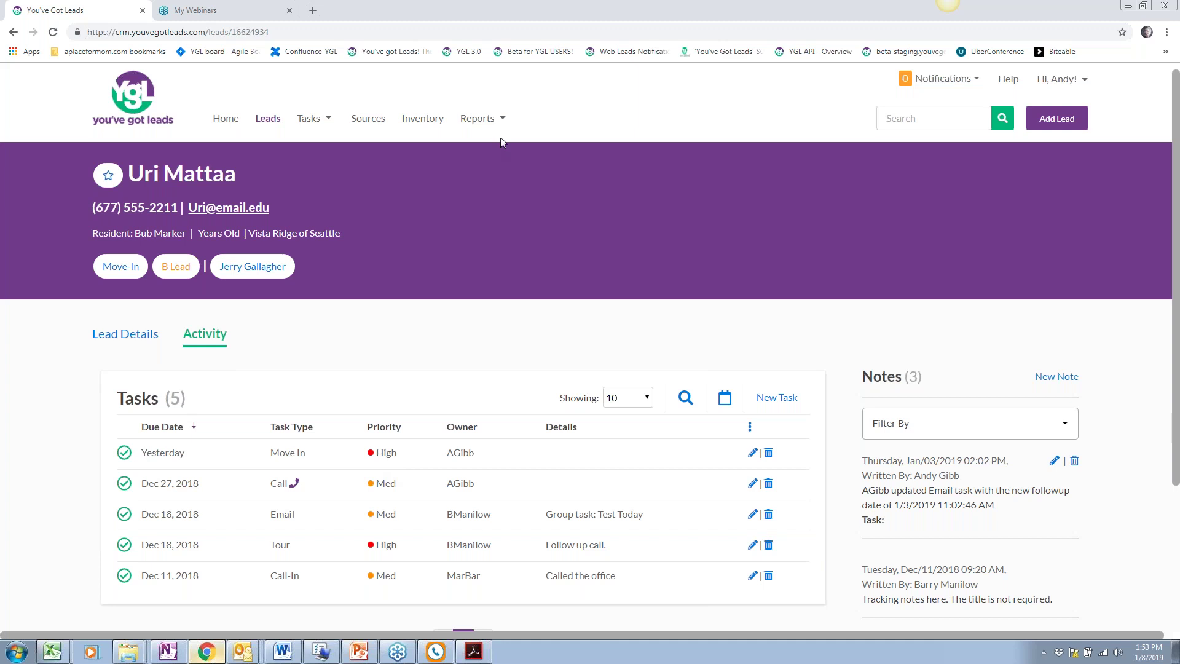
click(496, 119)
mouse_move(529, 205)
scroll(366, 423, down, 1)
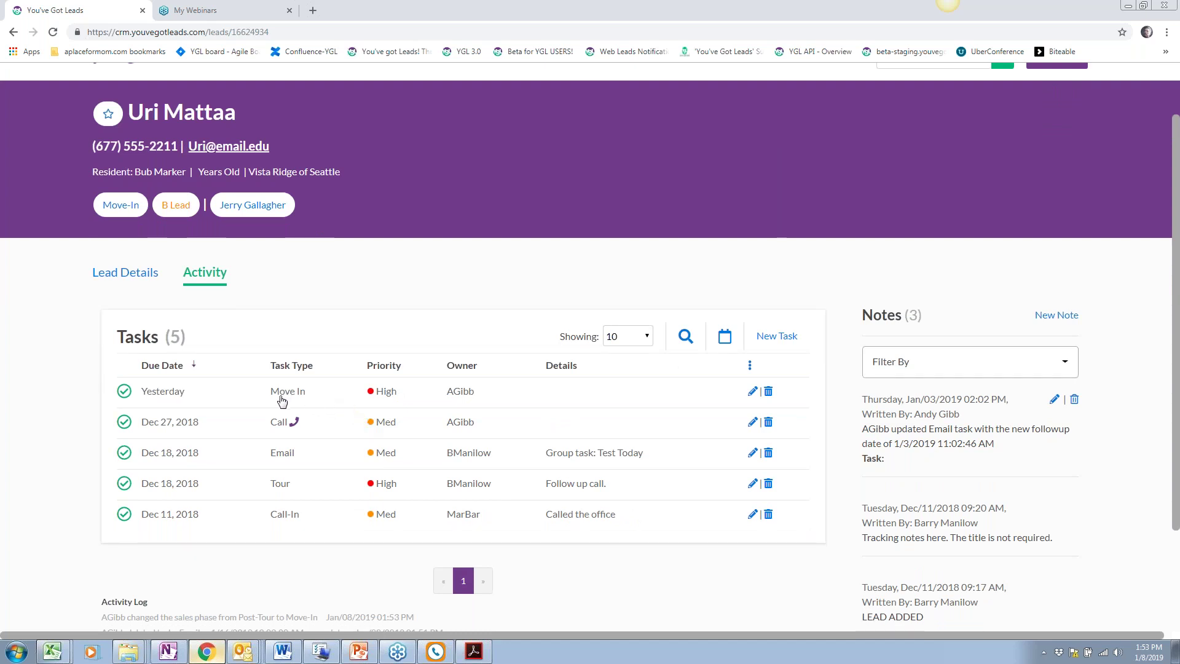
scroll(391, 422, up, 1)
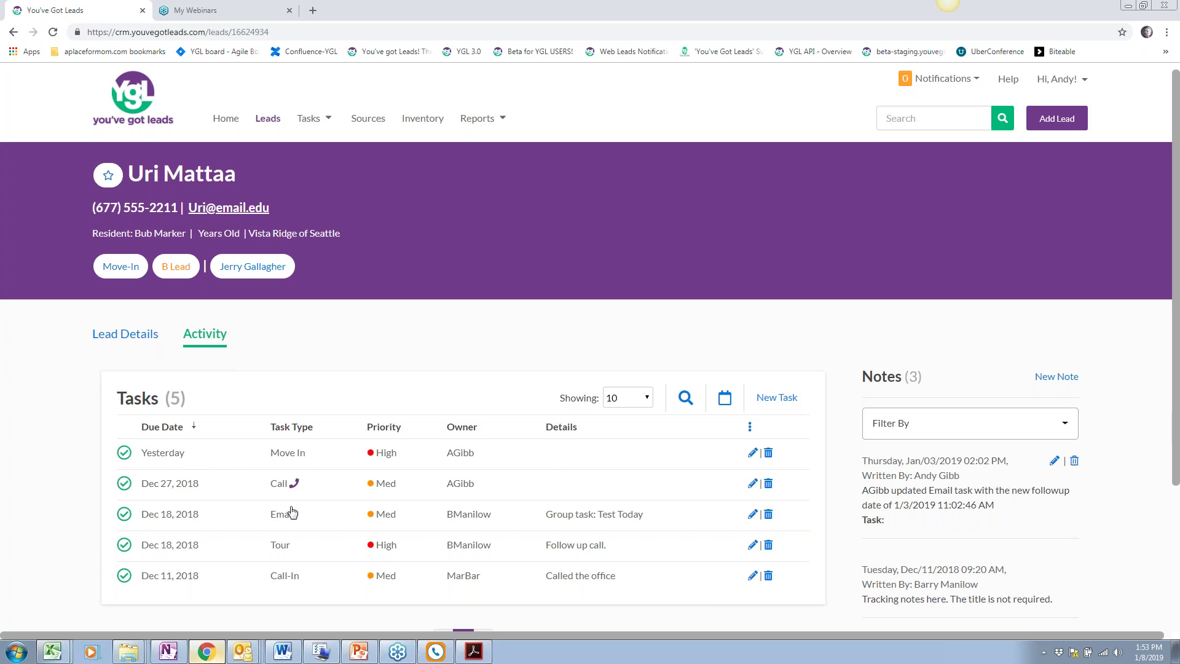
Start a new task for the lead and set its type to Move Out
click(793, 398)
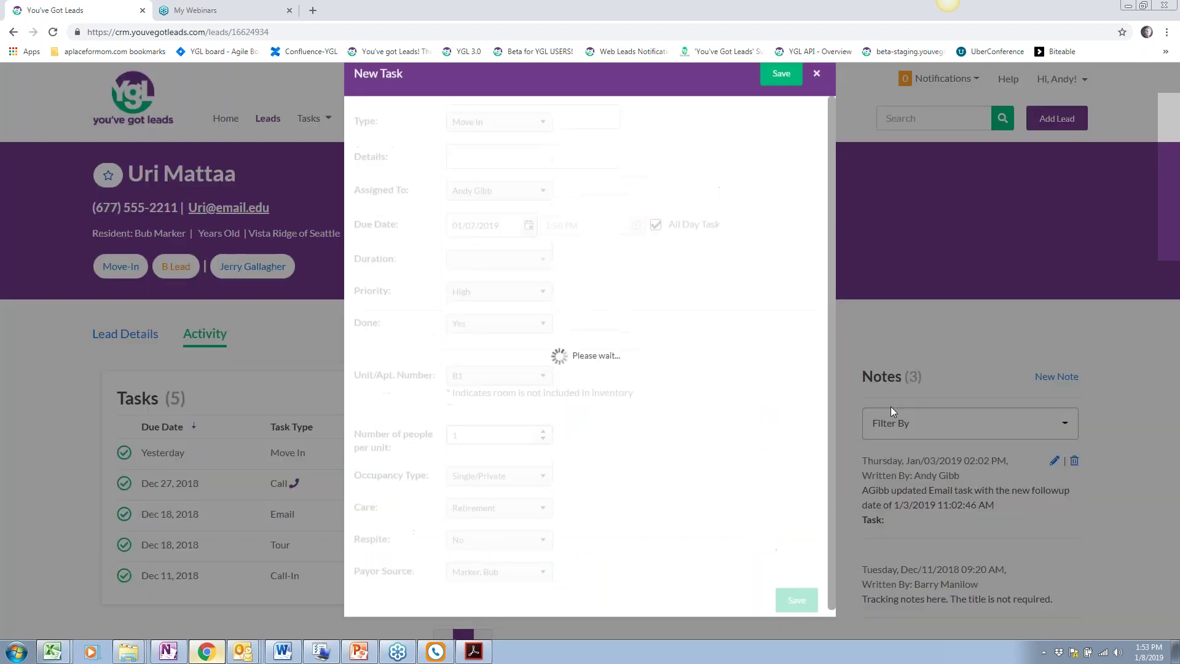
click(526, 136)
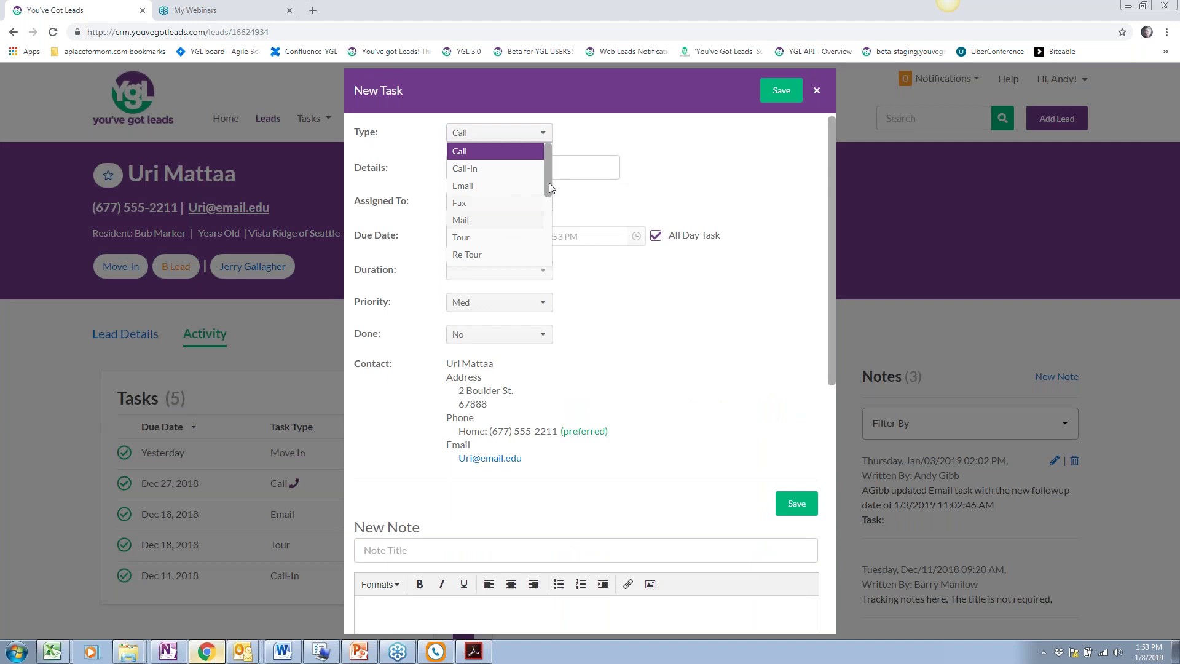
drag(550, 176, 543, 239)
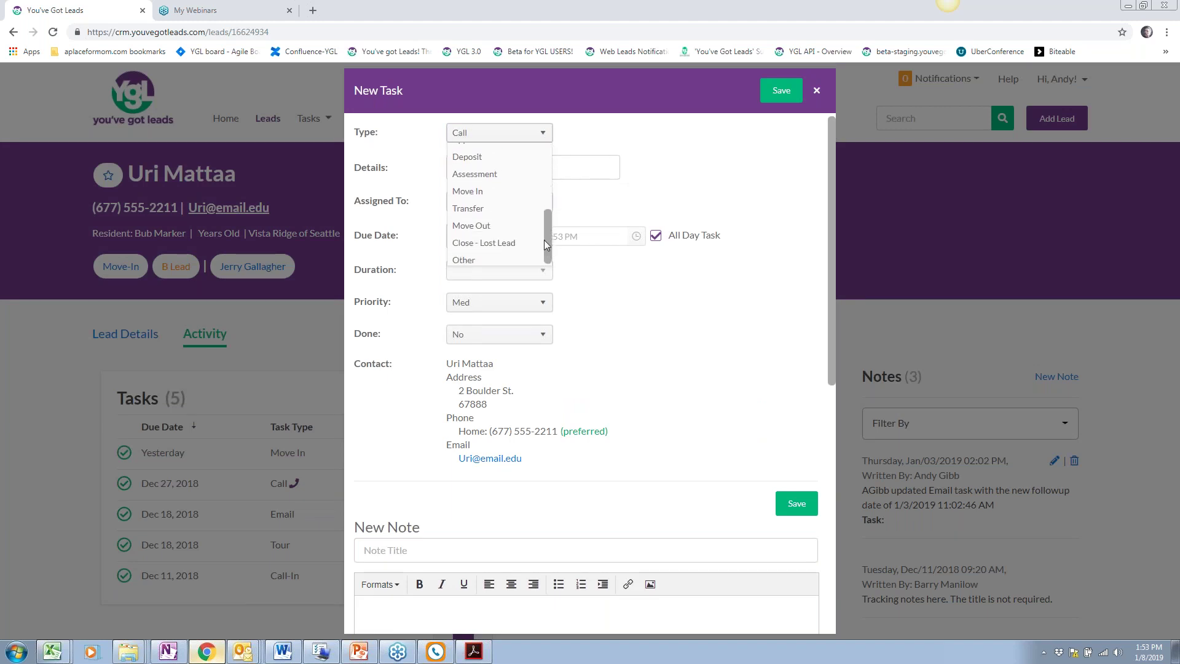
click(472, 226)
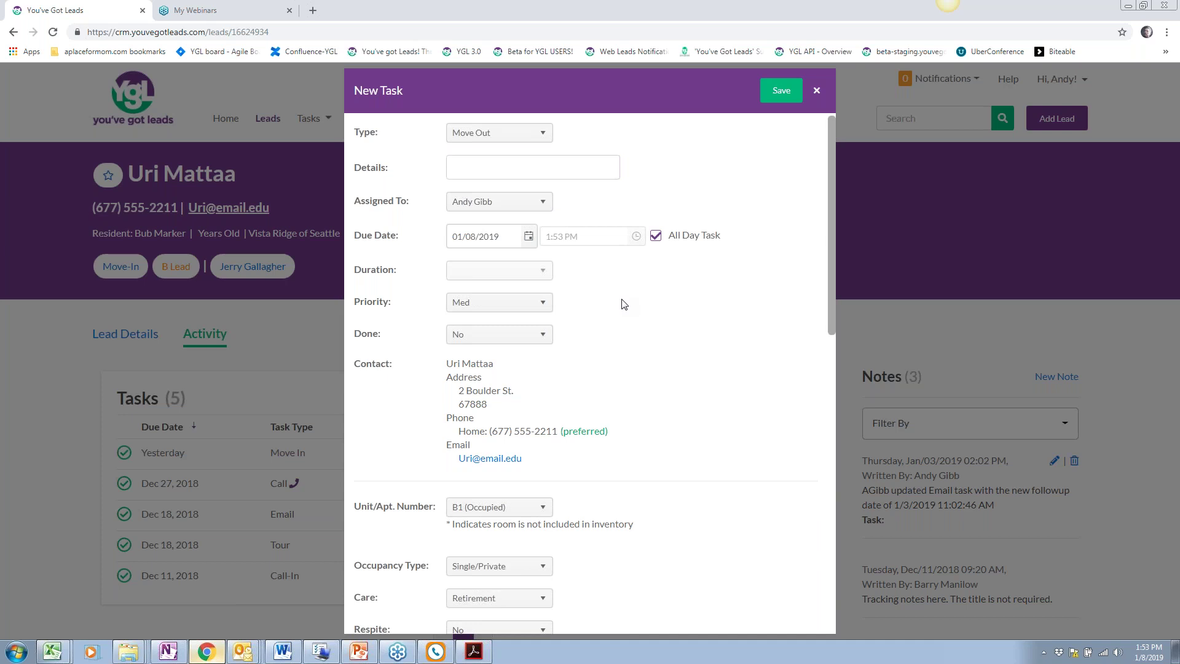
Keep the due date at 01/08/2019 and set Done to Yes
scroll(624, 303, down, 1)
click(528, 175)
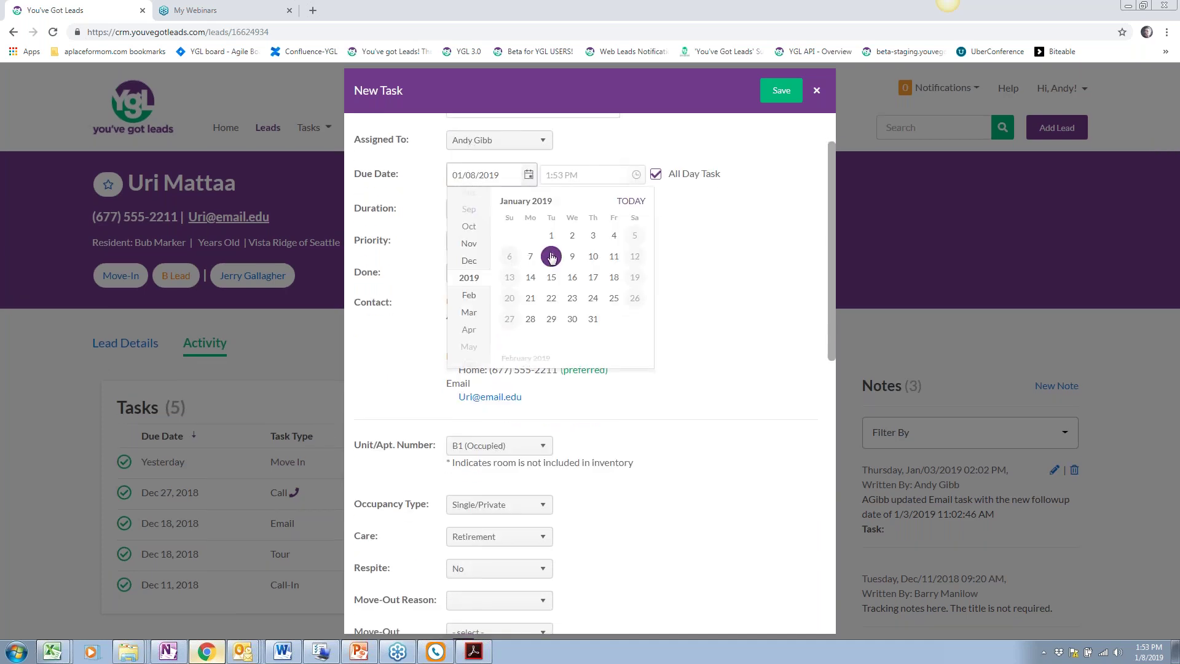
click(760, 287)
click(499, 273)
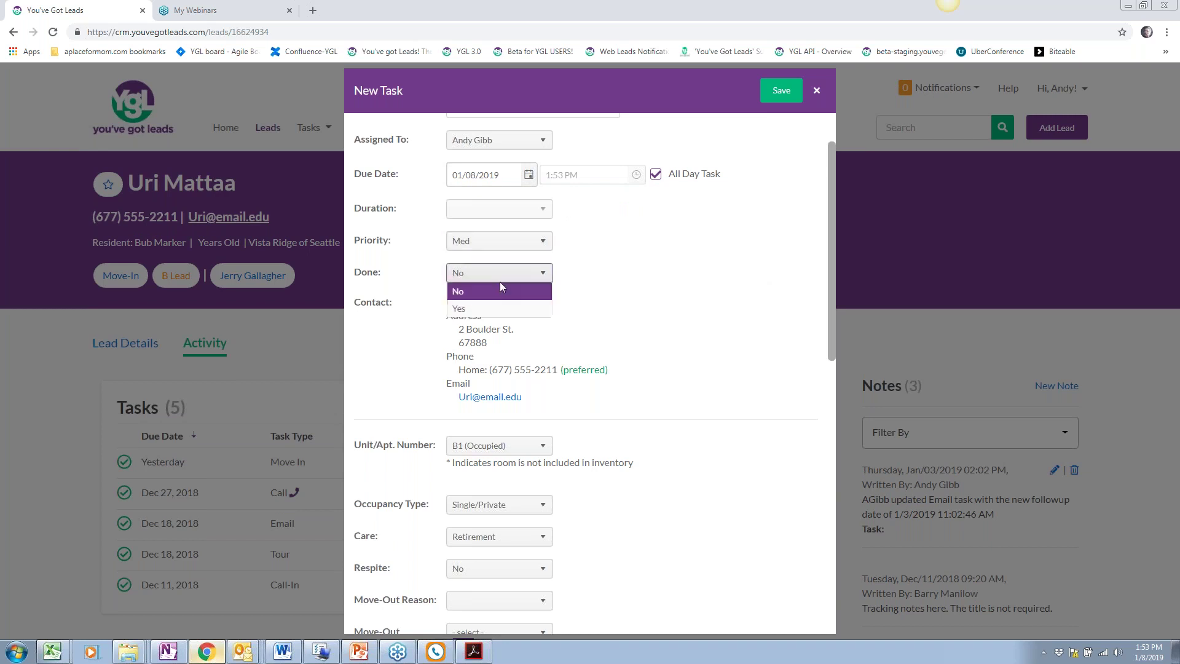
click(495, 309)
scroll(575, 310, down, 4)
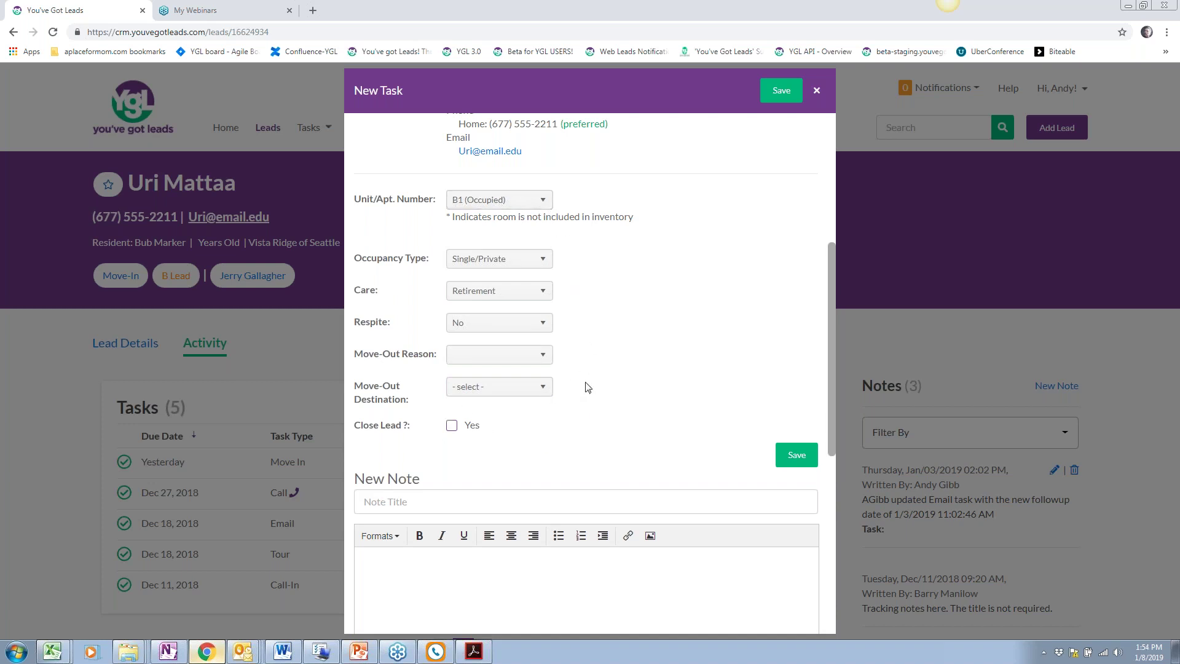
scroll(588, 387, up, 1)
scroll(588, 387, up, 4)
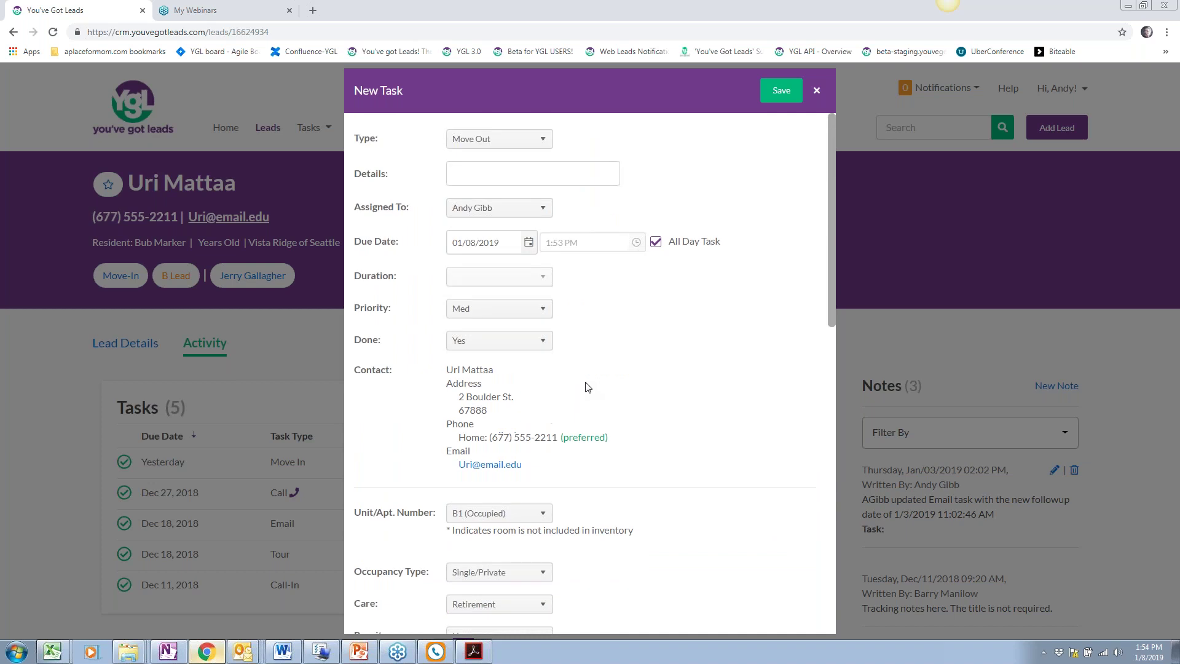
click(533, 140)
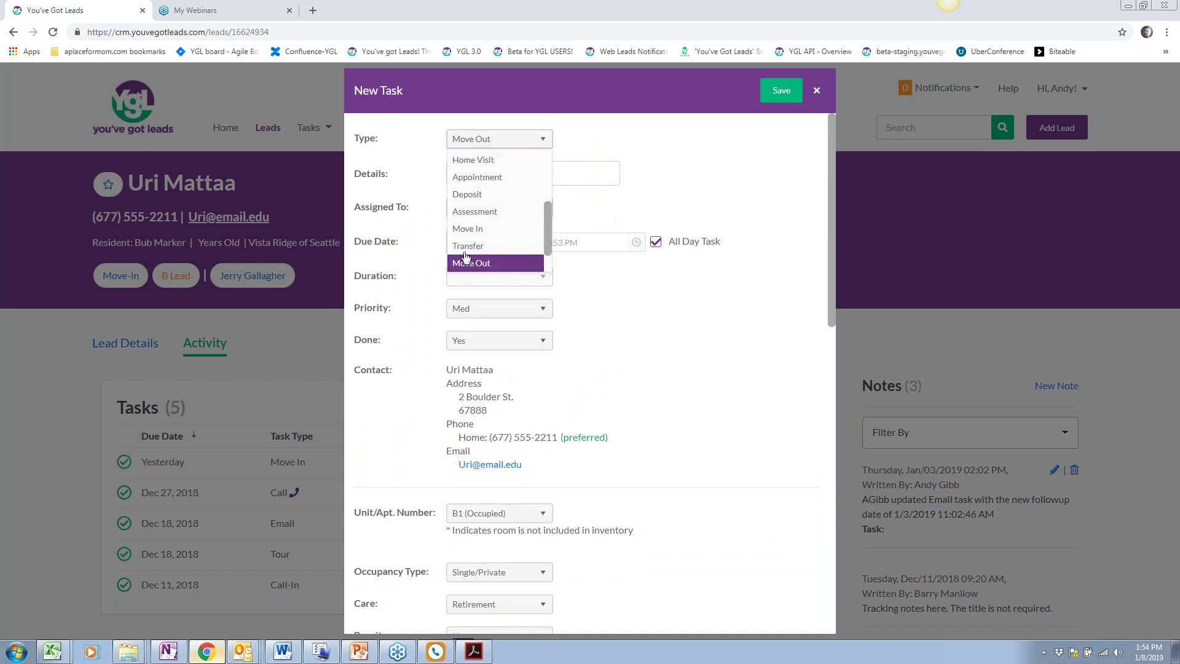
click(476, 247)
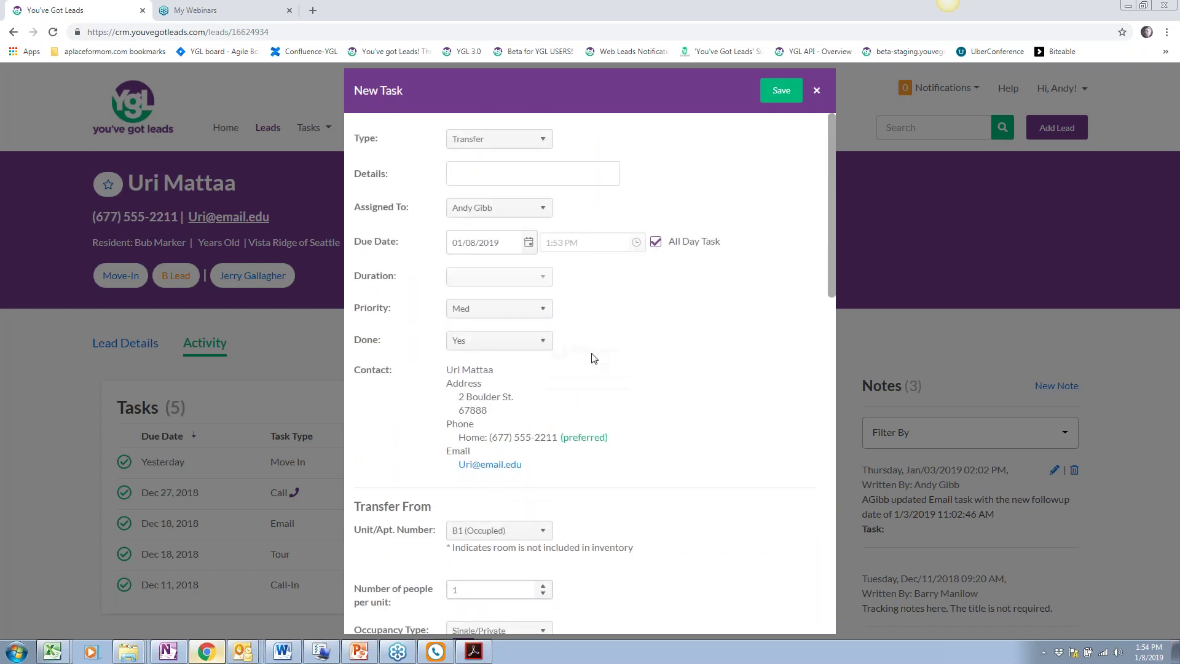
scroll(592, 355, down, 5)
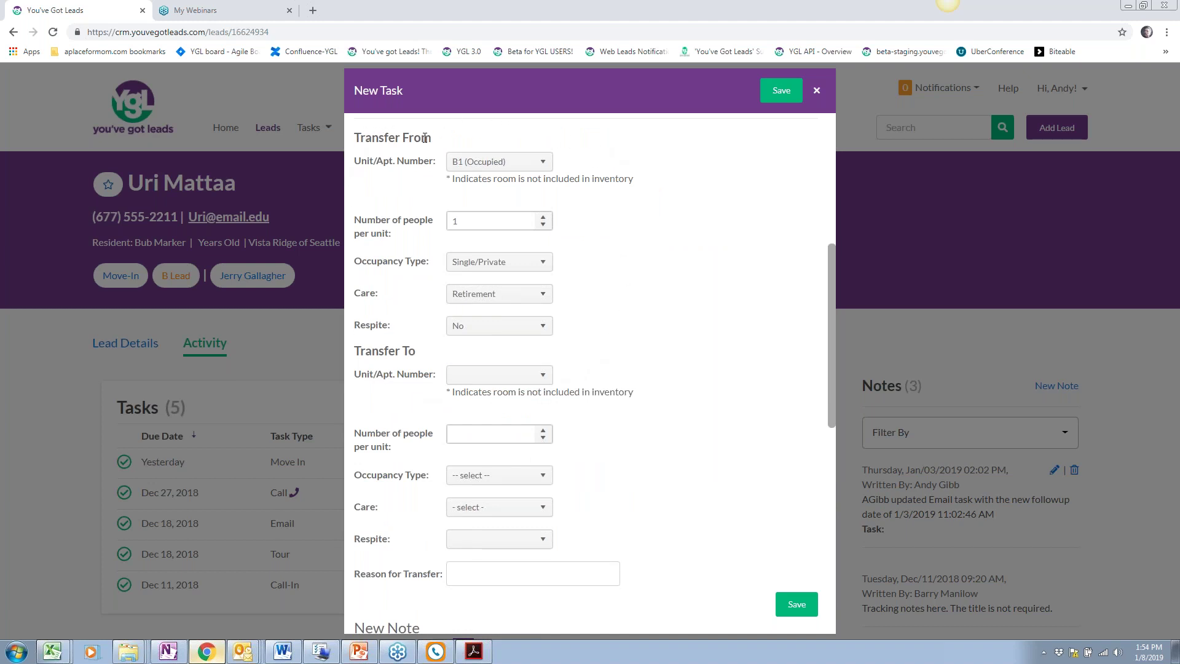
scroll(435, 313, down, 3)
scroll(435, 312, up, 1)
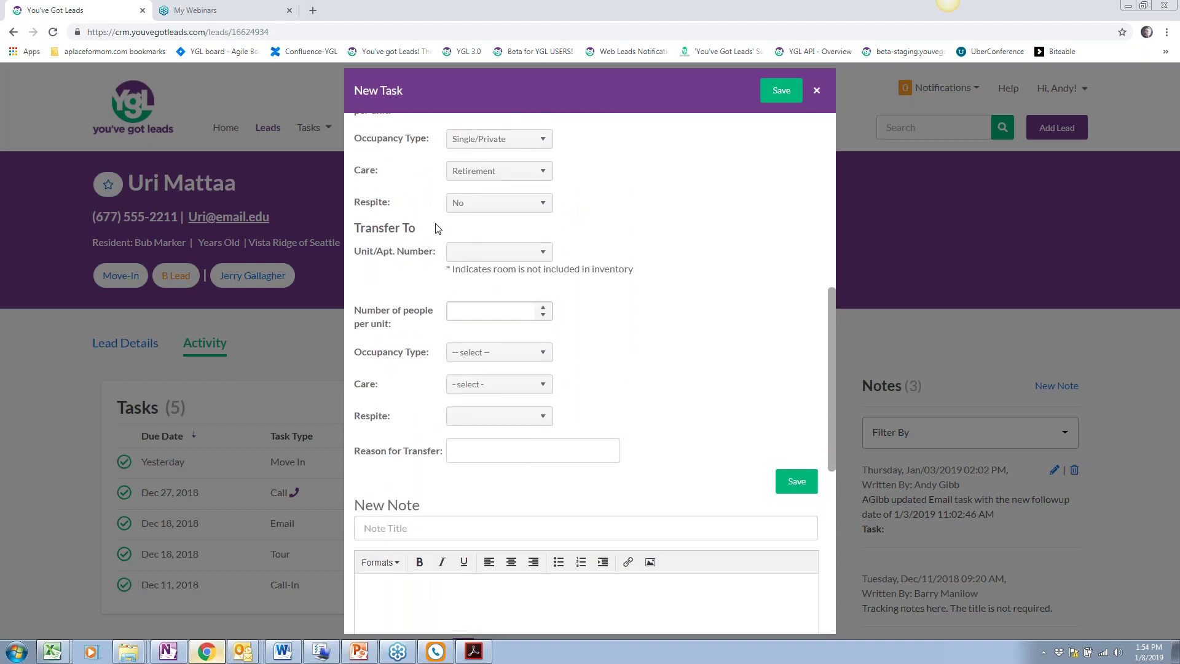
drag(437, 229, 348, 233)
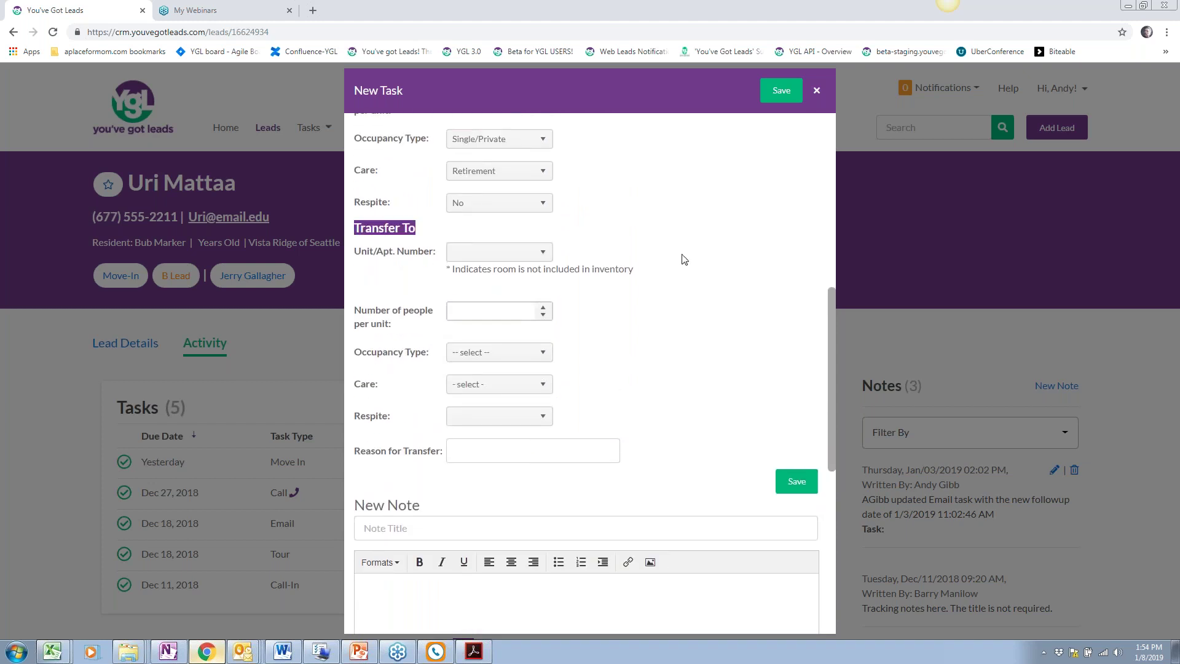
scroll(684, 259, up, 9)
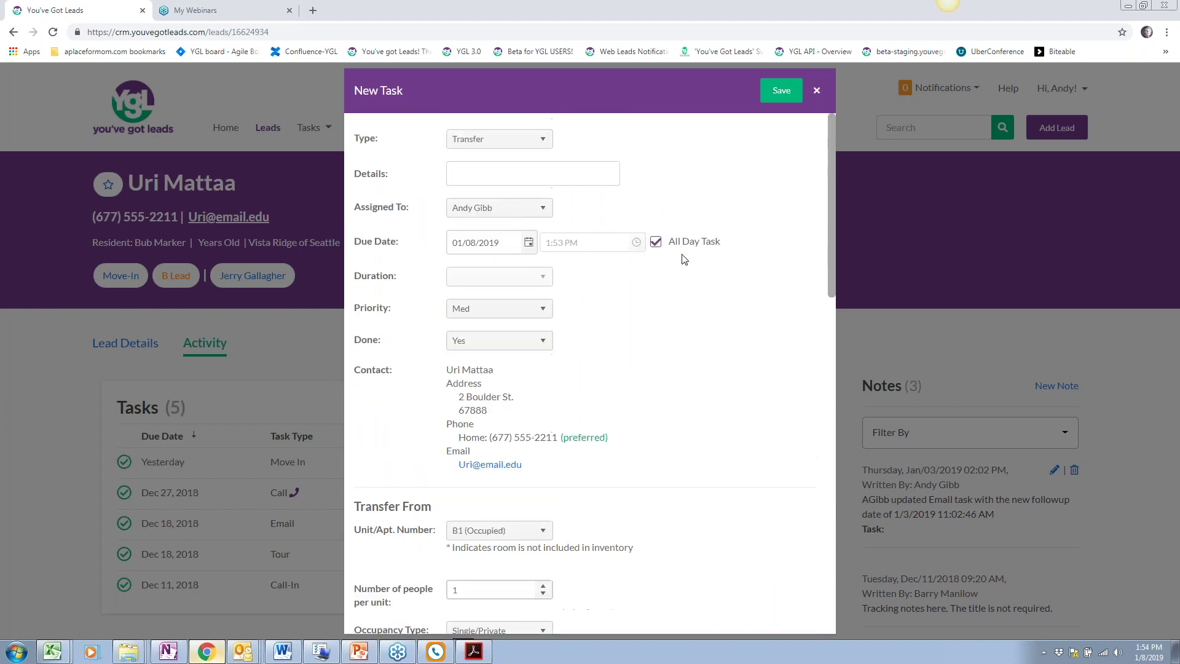
click(521, 146)
drag(543, 214, 485, 257)
Set the Move Out task's reason to 'Needs higher level of care' and destination to 'Moving to a nursing home'
click(483, 246)
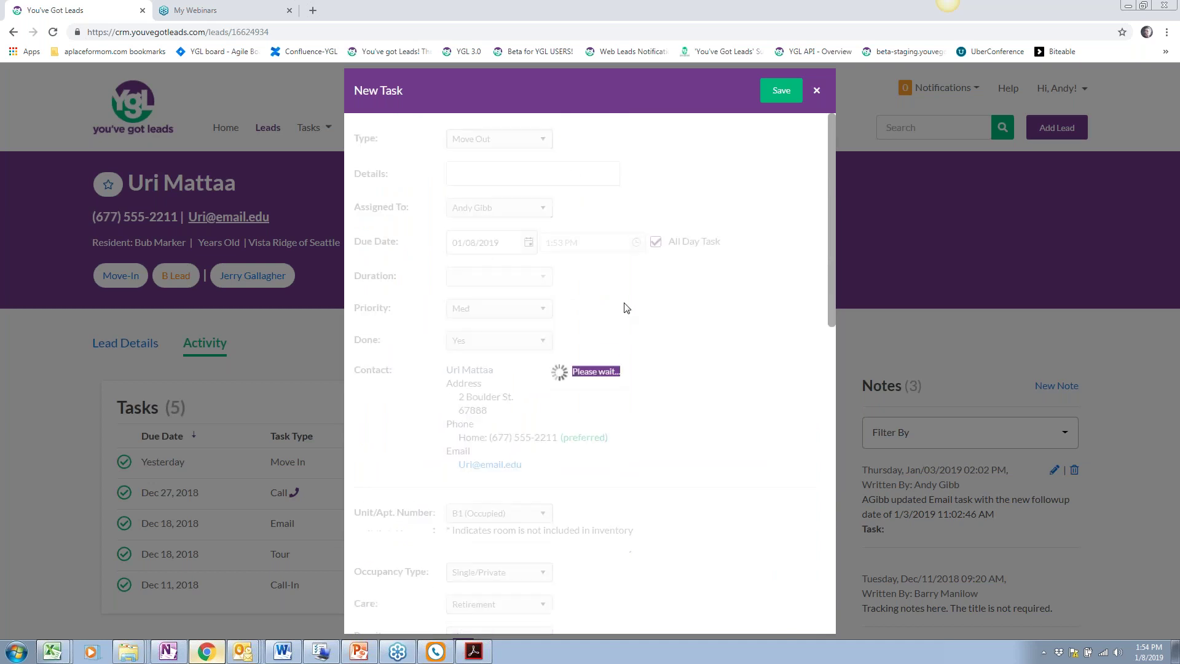
scroll(625, 307, down, 6)
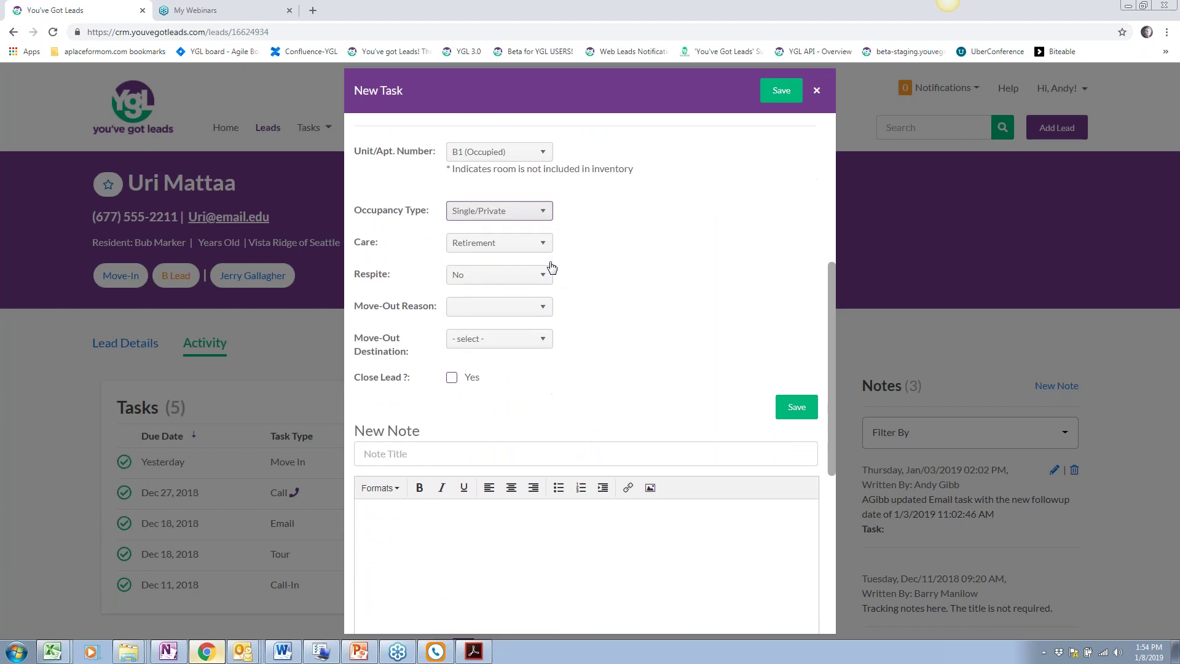
scroll(551, 266, up, 2)
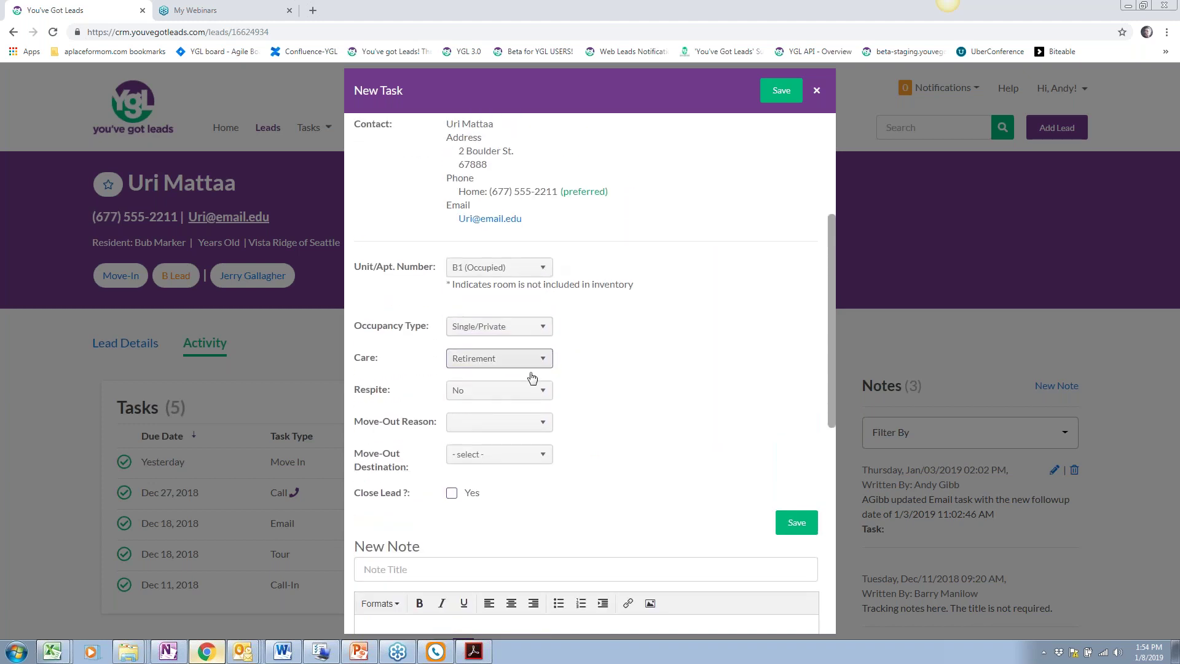
click(524, 422)
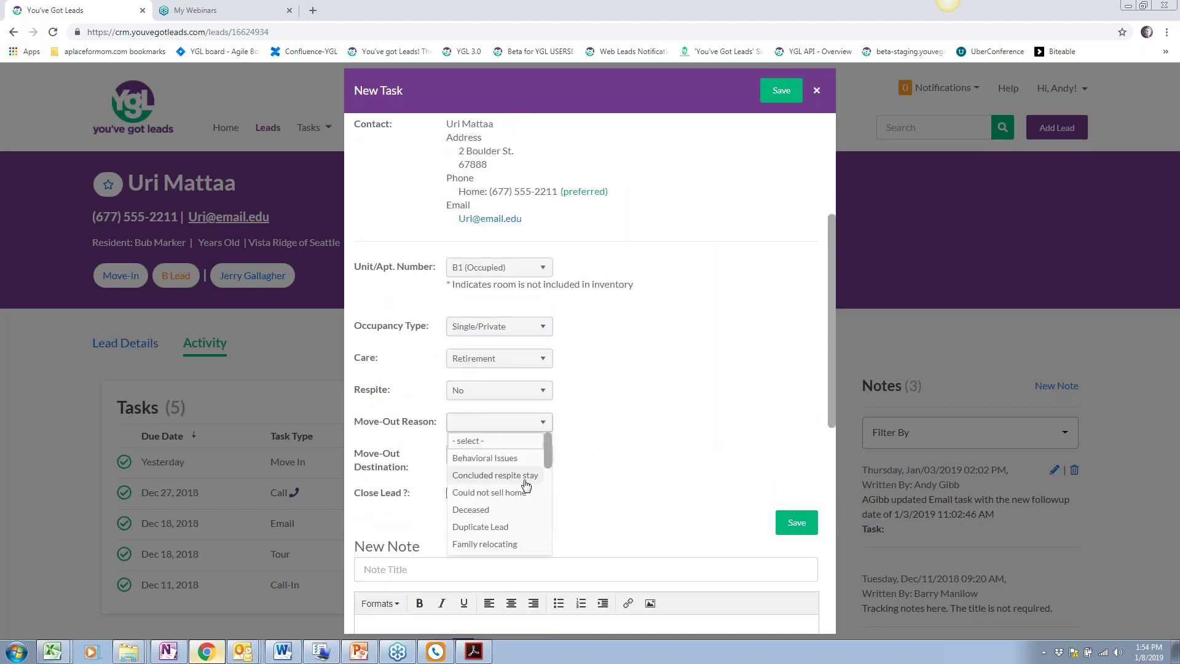
scroll(548, 453, down, 2)
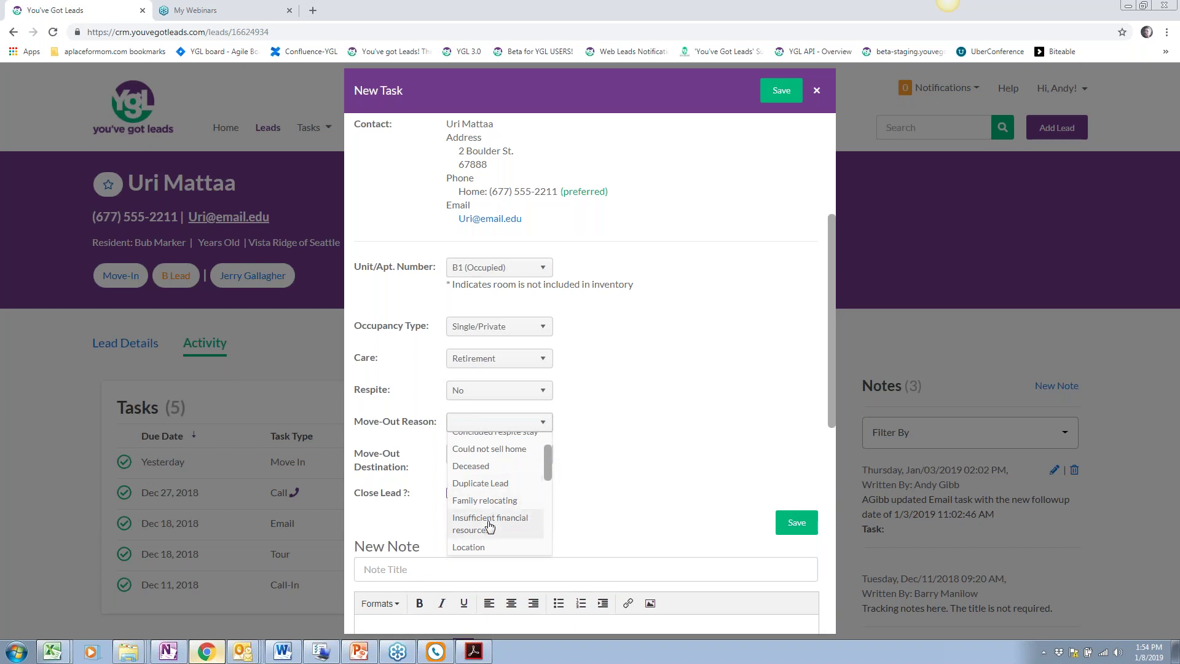
scroll(551, 462, down, 3)
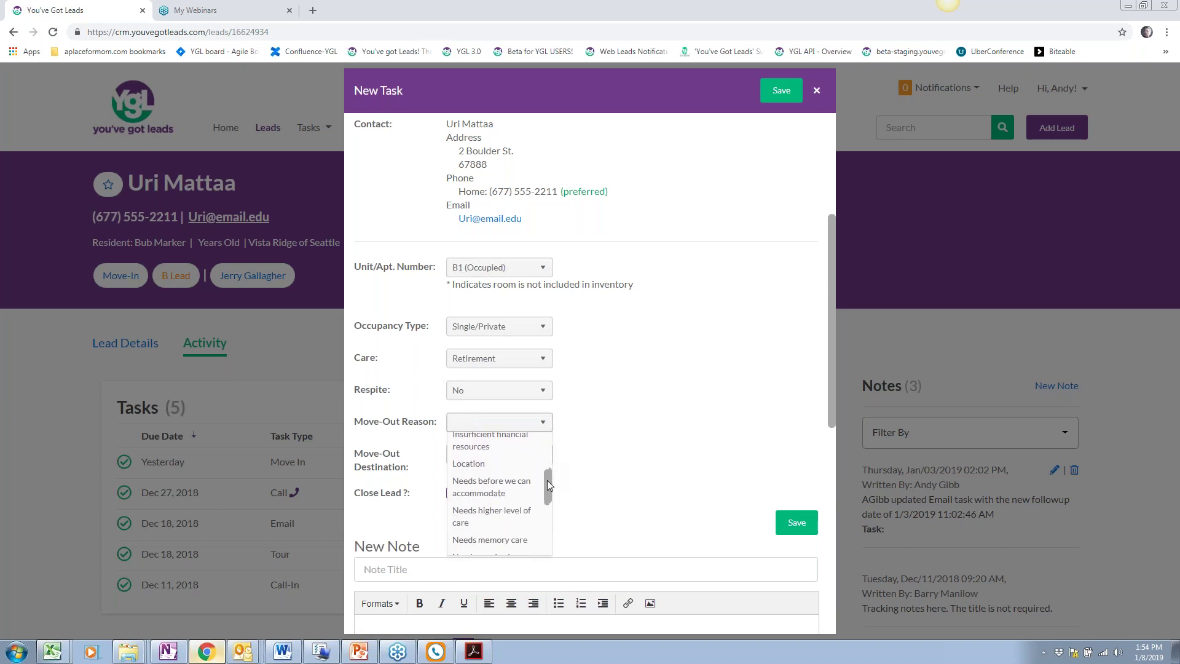
click(498, 485)
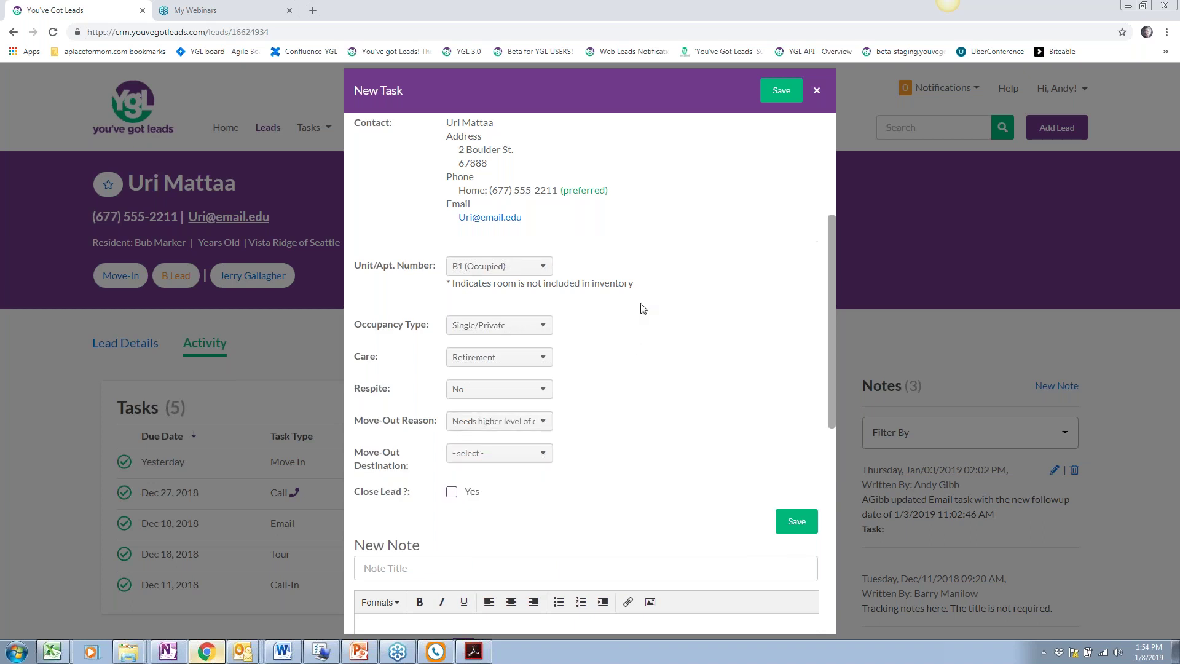
scroll(643, 308, down, 2)
click(541, 332)
scroll(516, 437, down, 3)
scroll(522, 421, up, 2)
click(504, 407)
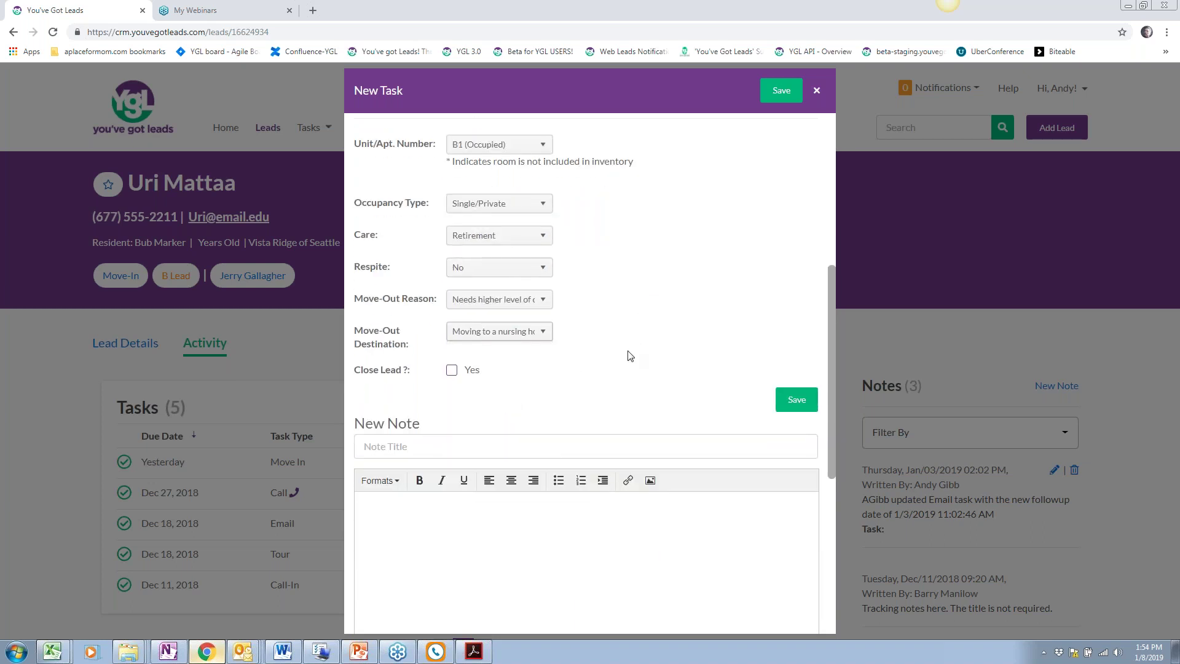
scroll(628, 355, down, 1)
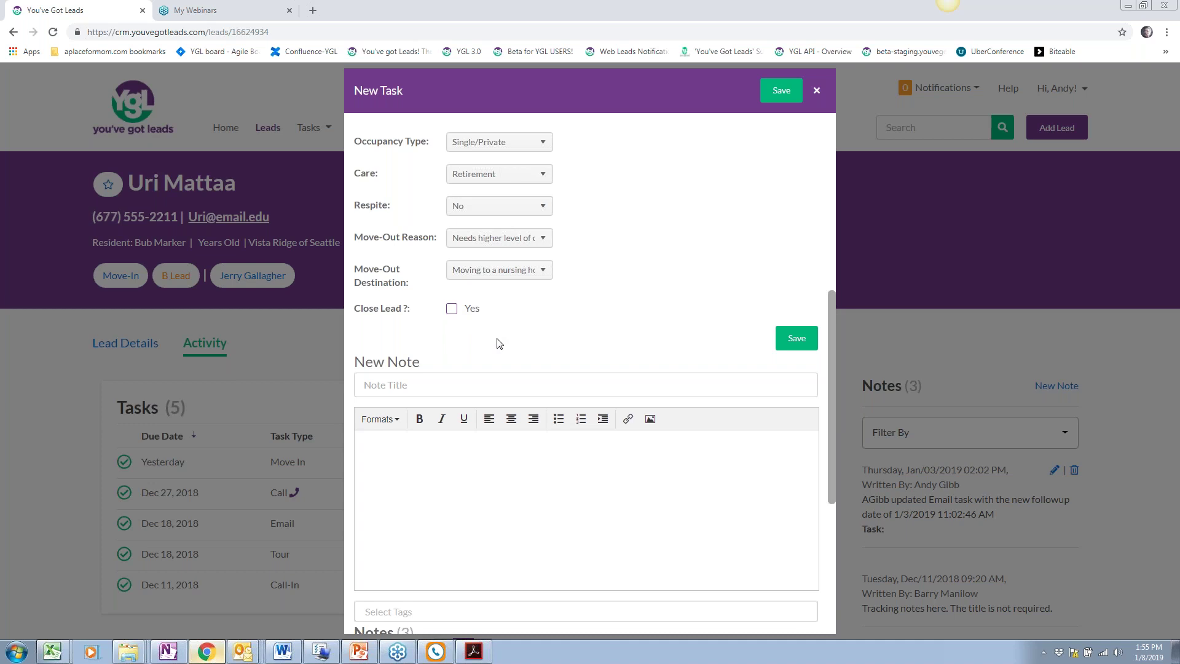
Close the lead as lost for higher care, moving to a nursing home, deleting unfinished tasks, and save
click(451, 313)
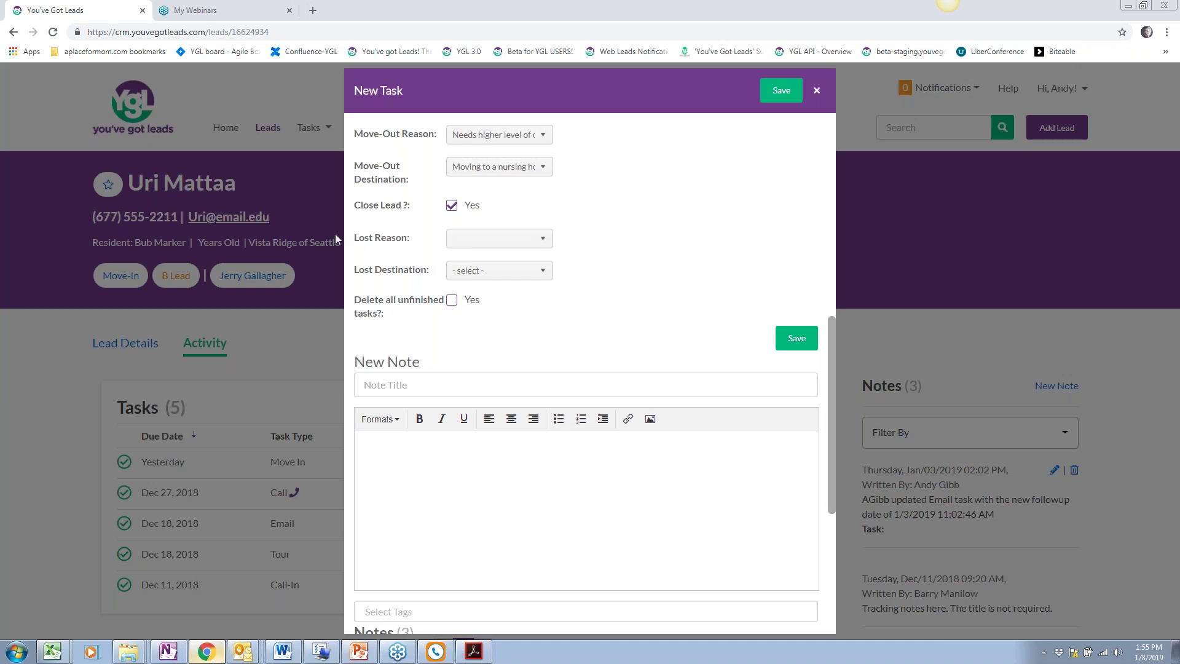
click(528, 238)
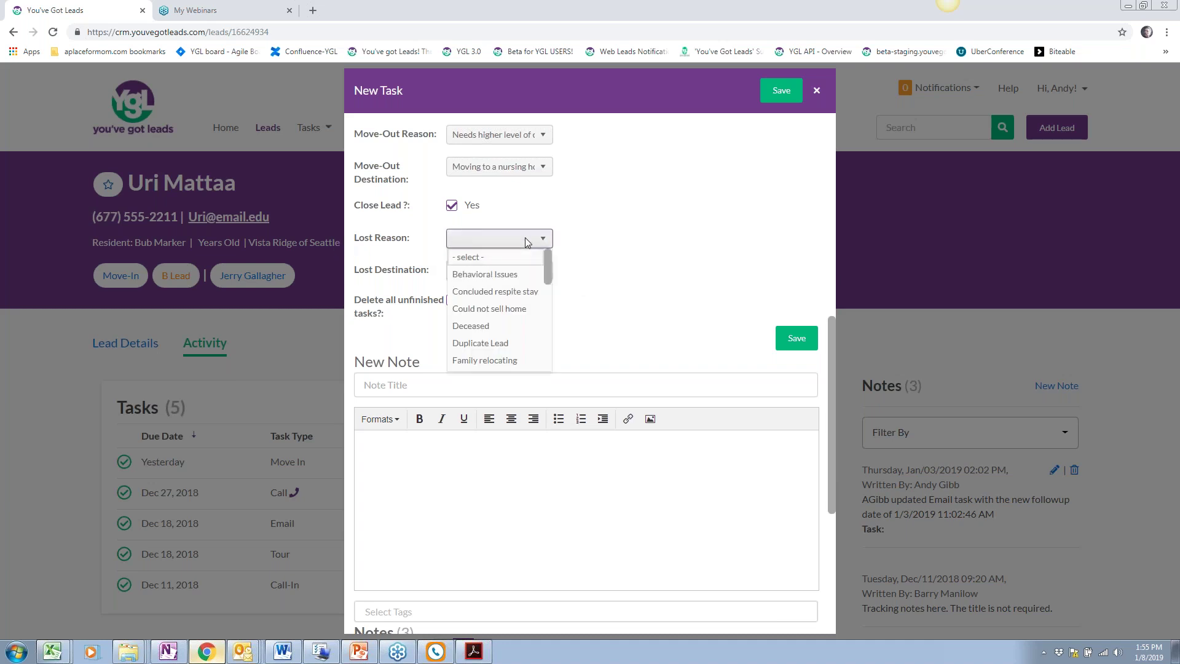
scroll(482, 344, down, 1)
scroll(482, 345, down, 1)
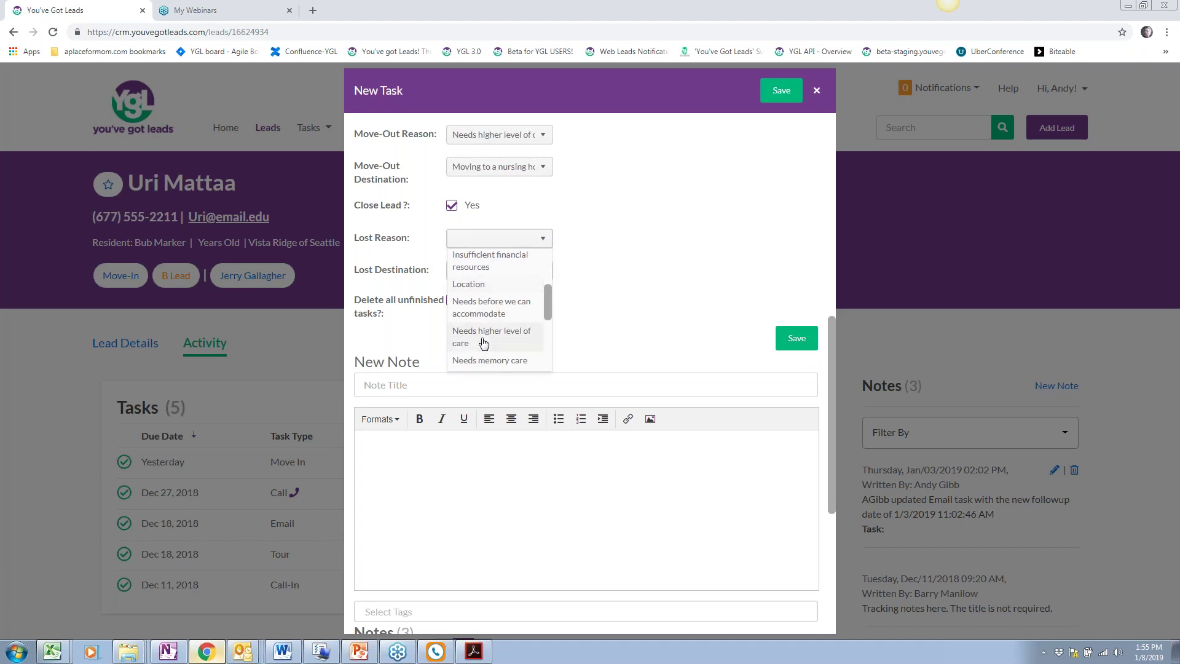
click(495, 335)
click(503, 270)
scroll(500, 317, down, 1)
click(499, 344)
click(453, 301)
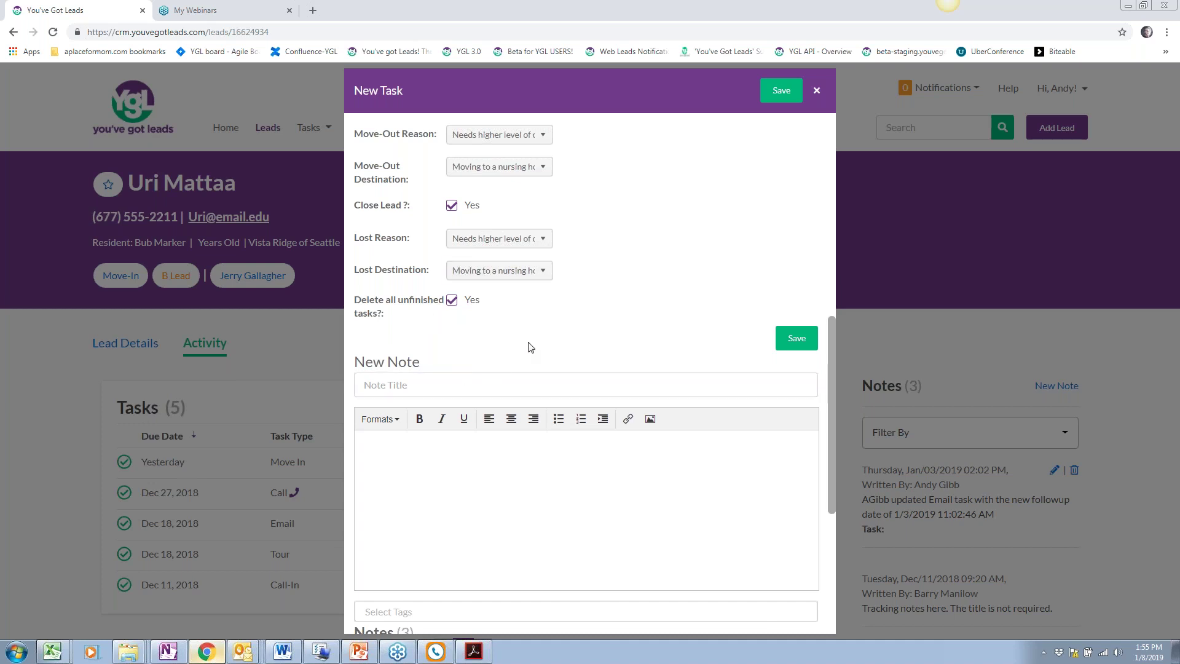
click(778, 98)
Delete the Close - Lost Lead task from the lead's task list and confirm
scroll(355, 457, down, 2)
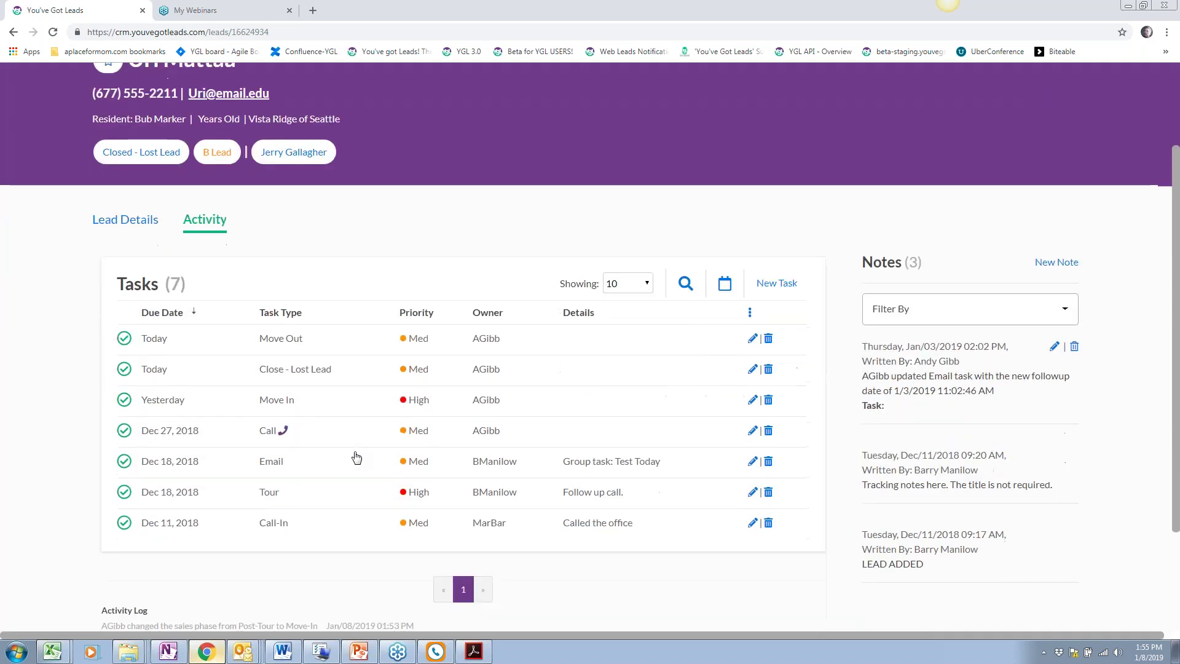
scroll(357, 457, down, 1)
scroll(357, 457, up, 1)
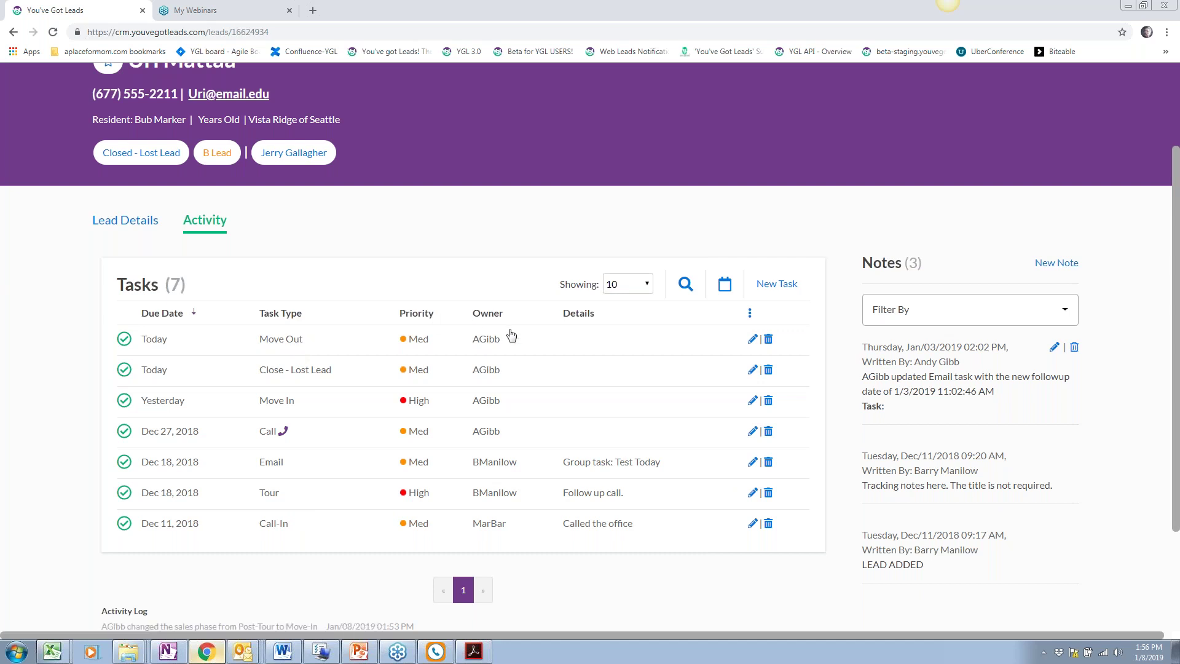
click(768, 370)
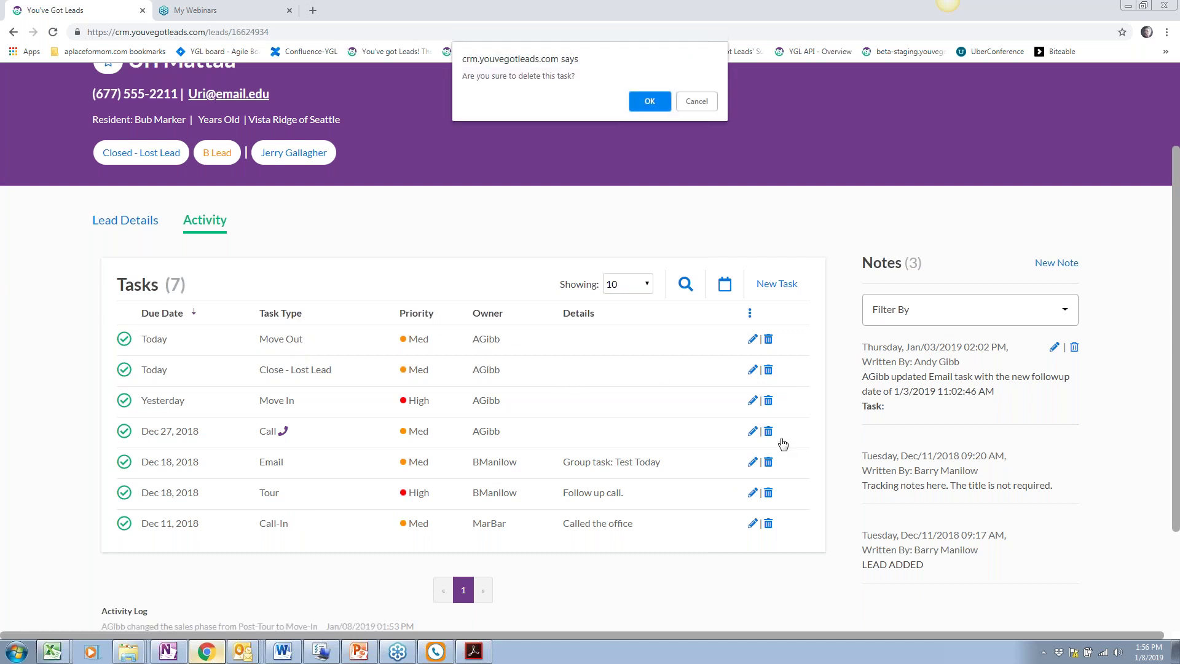
click(649, 103)
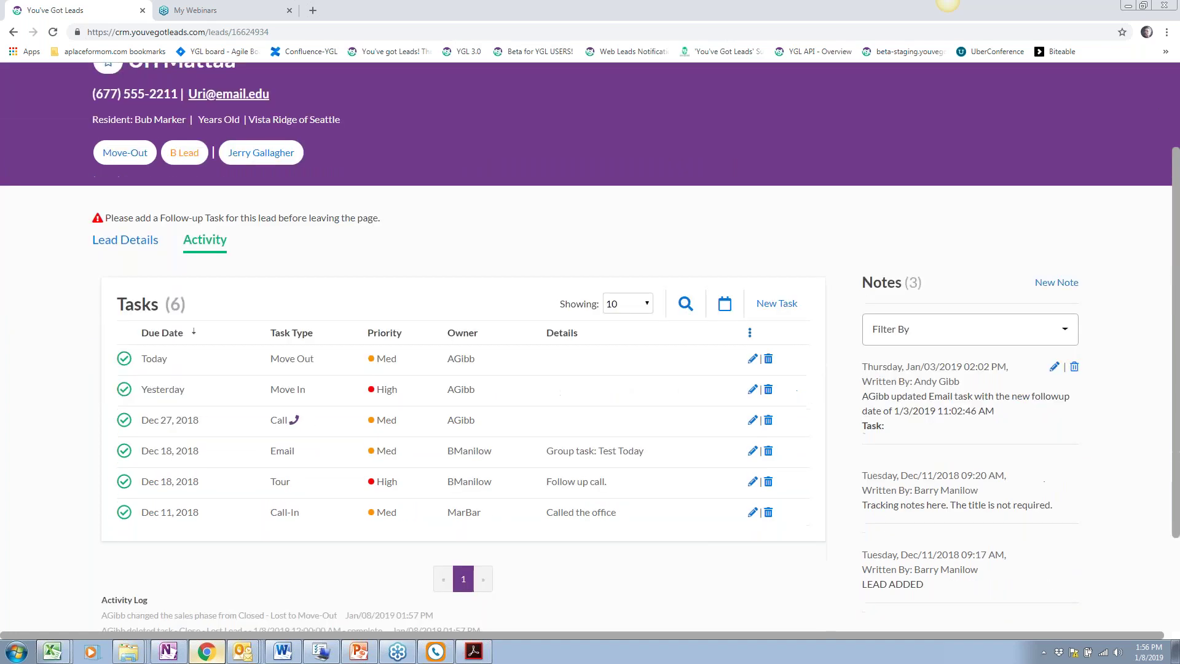
scroll(310, 440, up, 1)
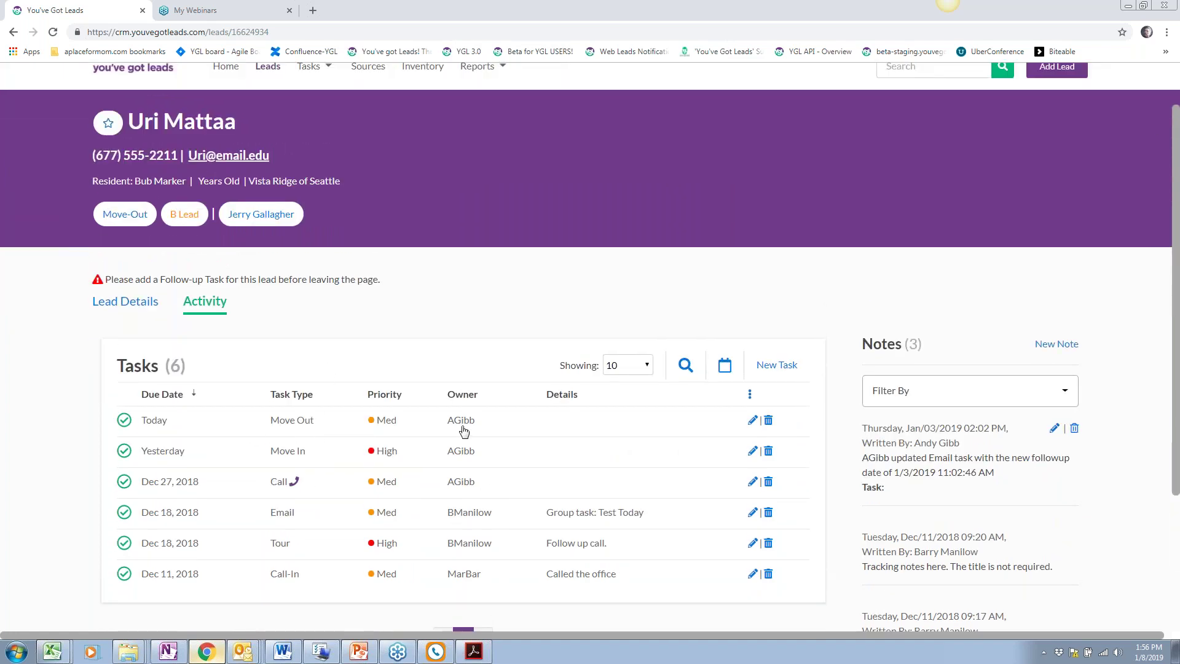
drag(394, 280, 113, 296)
click(424, 298)
scroll(439, 344, up, 1)
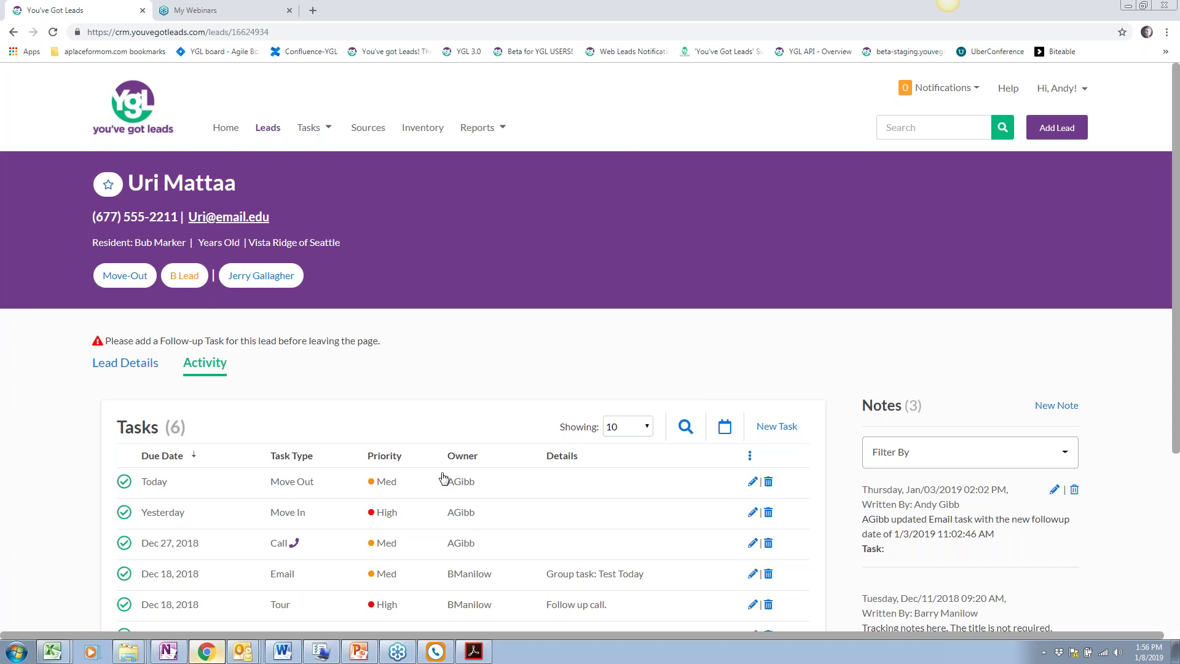
scroll(522, 501, down, 1)
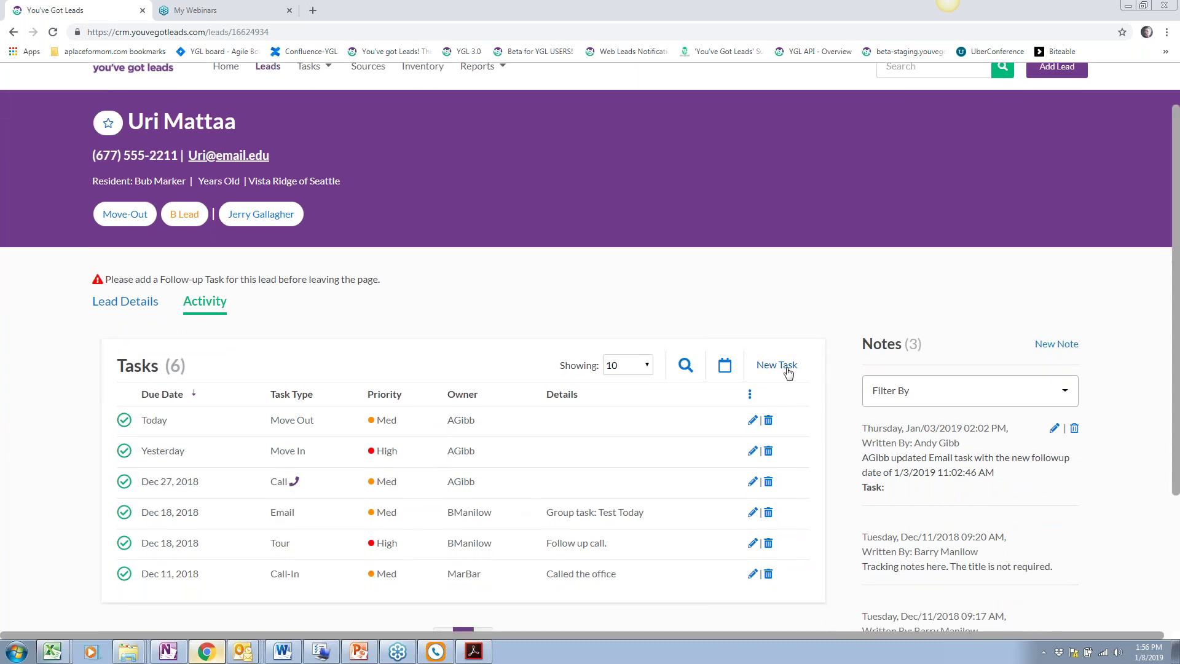
Start a new task for the lead with type Close - Lost Lead
click(777, 365)
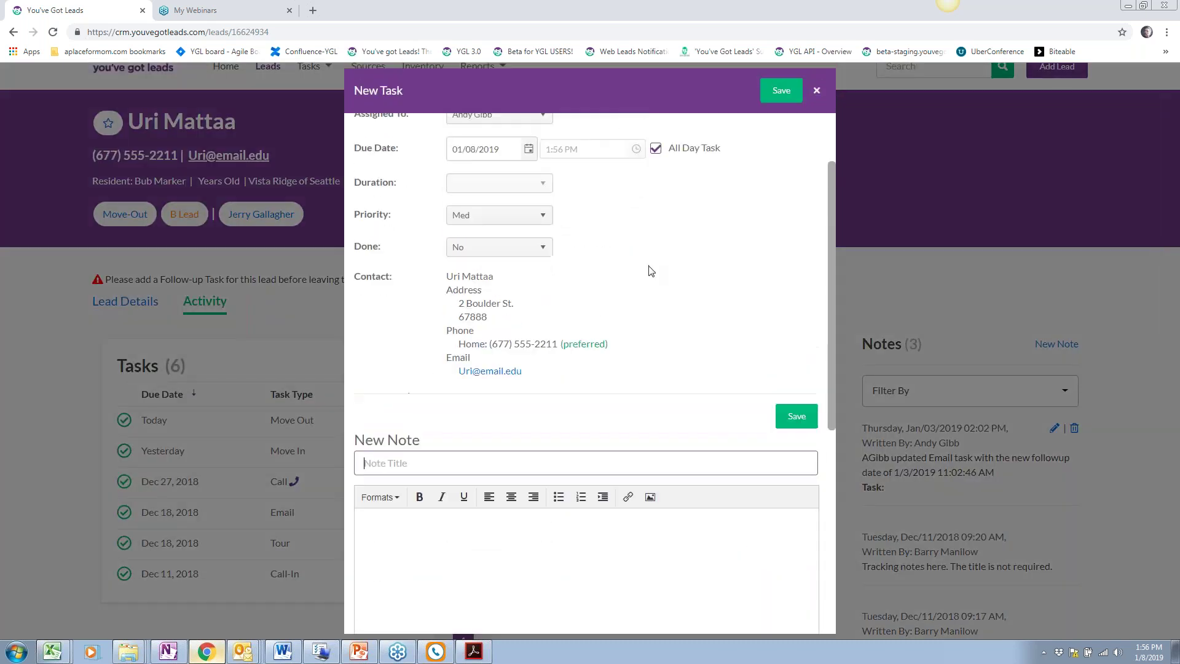
scroll(651, 270, up, 2)
click(535, 139)
scroll(501, 244, down, 2)
scroll(501, 244, down, 2)
click(501, 244)
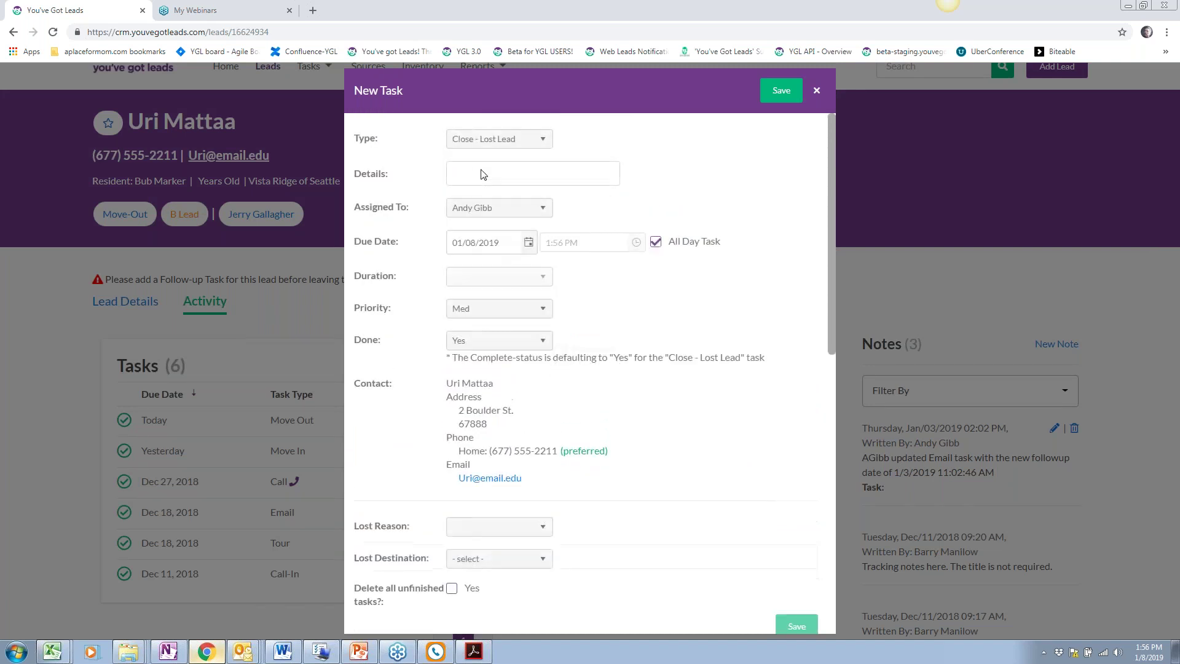
scroll(657, 413, down, 3)
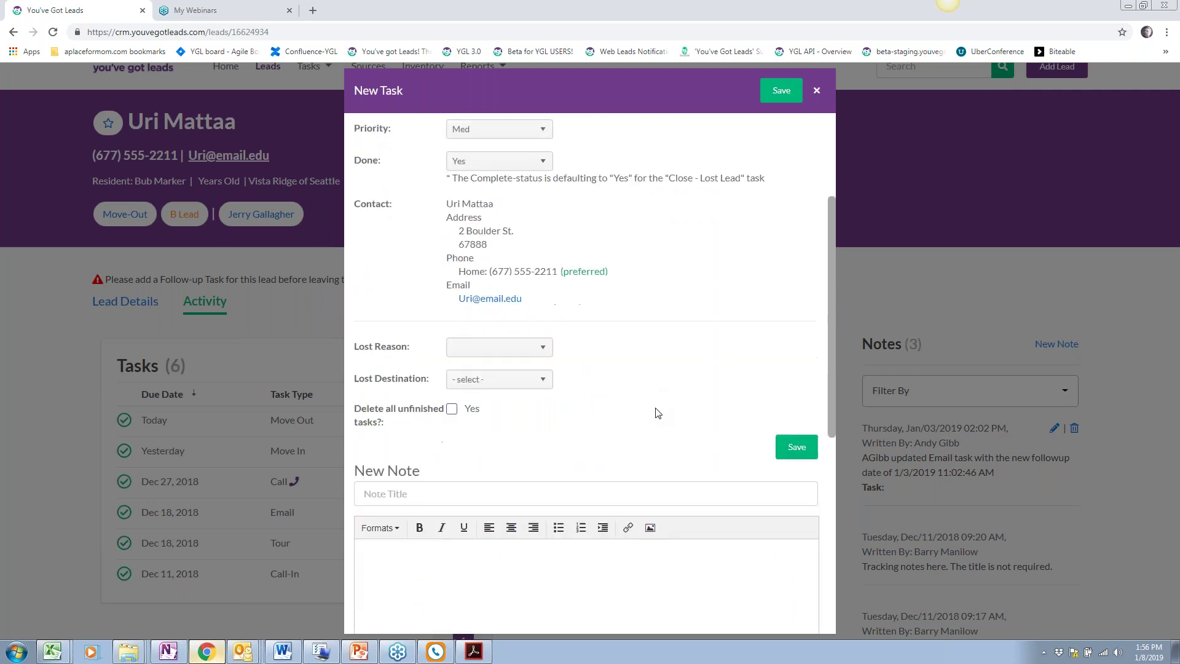
Choose 'Needs higher level of care' and 'Moving to a nursing home', delete unfinished tasks, and save
click(546, 352)
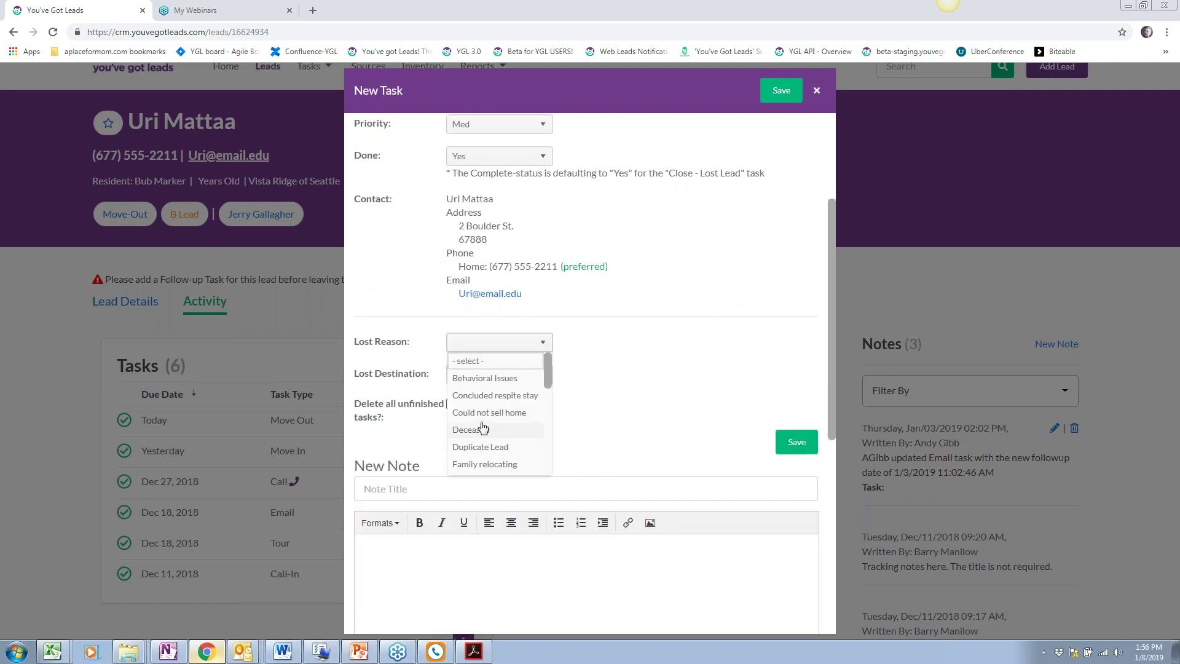
scroll(546, 386, down, 1)
drag(546, 386, 555, 417)
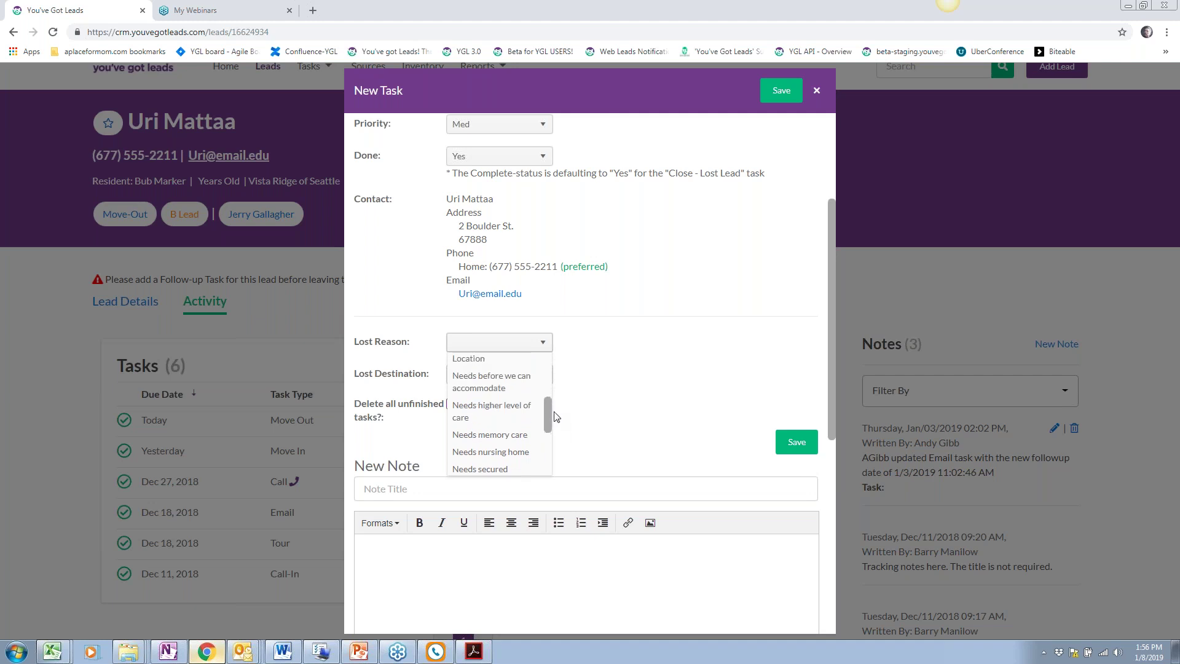
click(492, 410)
click(493, 373)
scroll(507, 437, down, 3)
scroll(507, 437, up, 2)
click(509, 441)
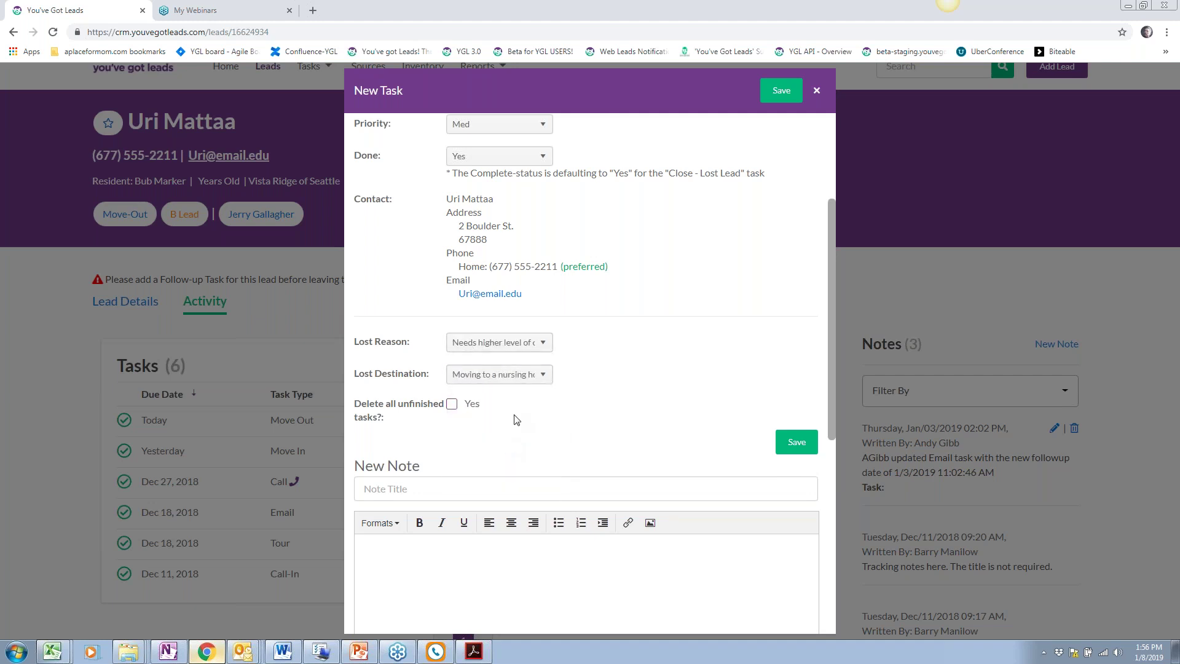
click(452, 404)
click(796, 442)
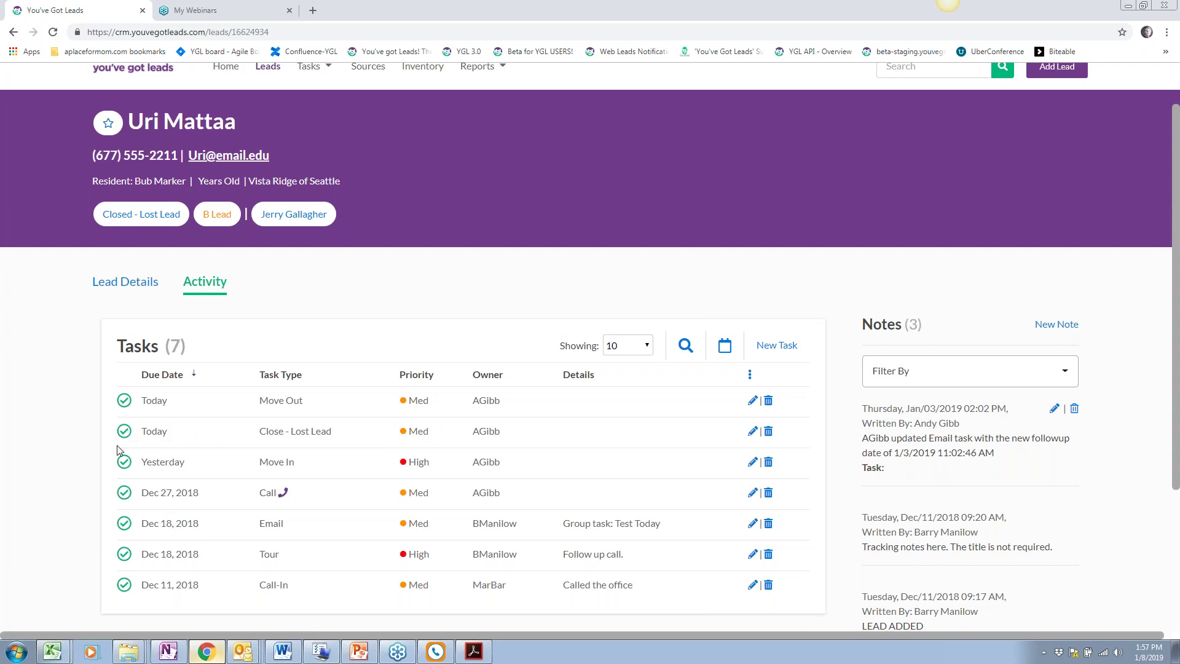
scroll(504, 444, up, 1)
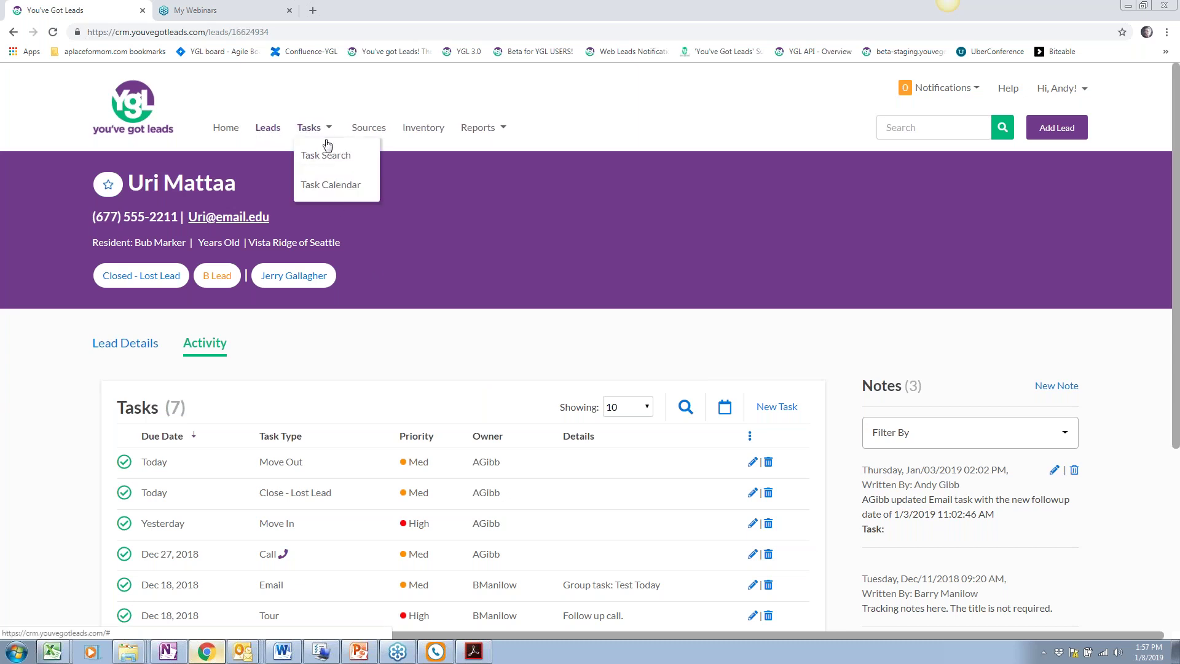
Open Task Search to list Vista Ridge of Seattle's 343 incomplete tasks
click(329, 154)
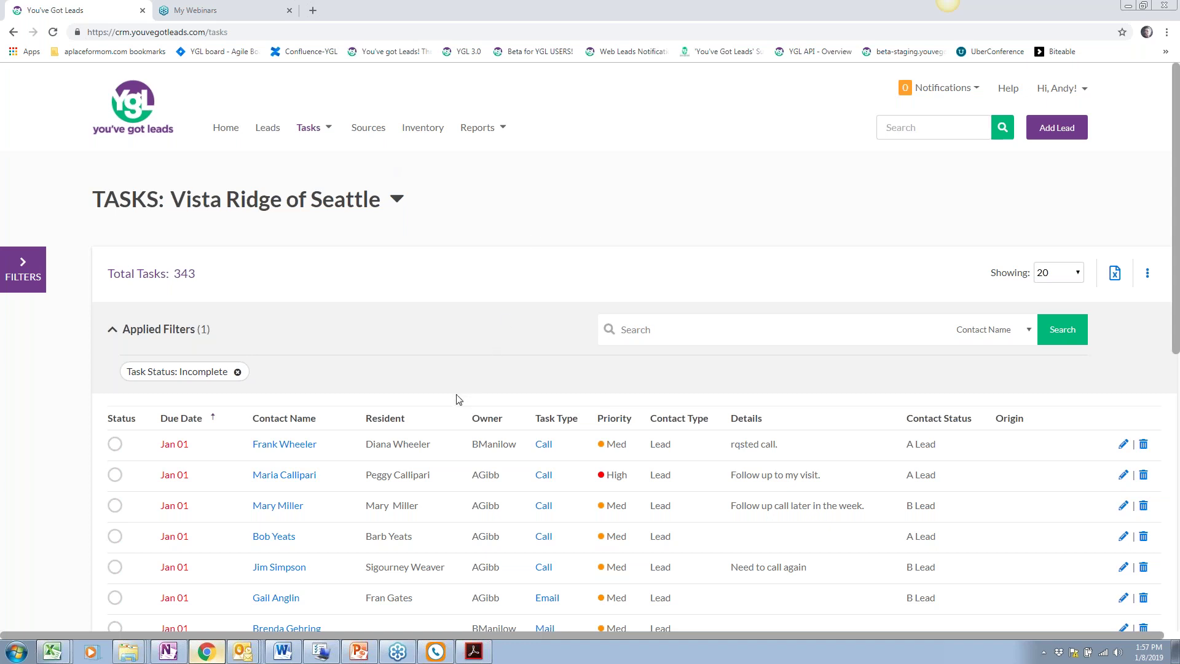
scroll(456, 399, down, 1)
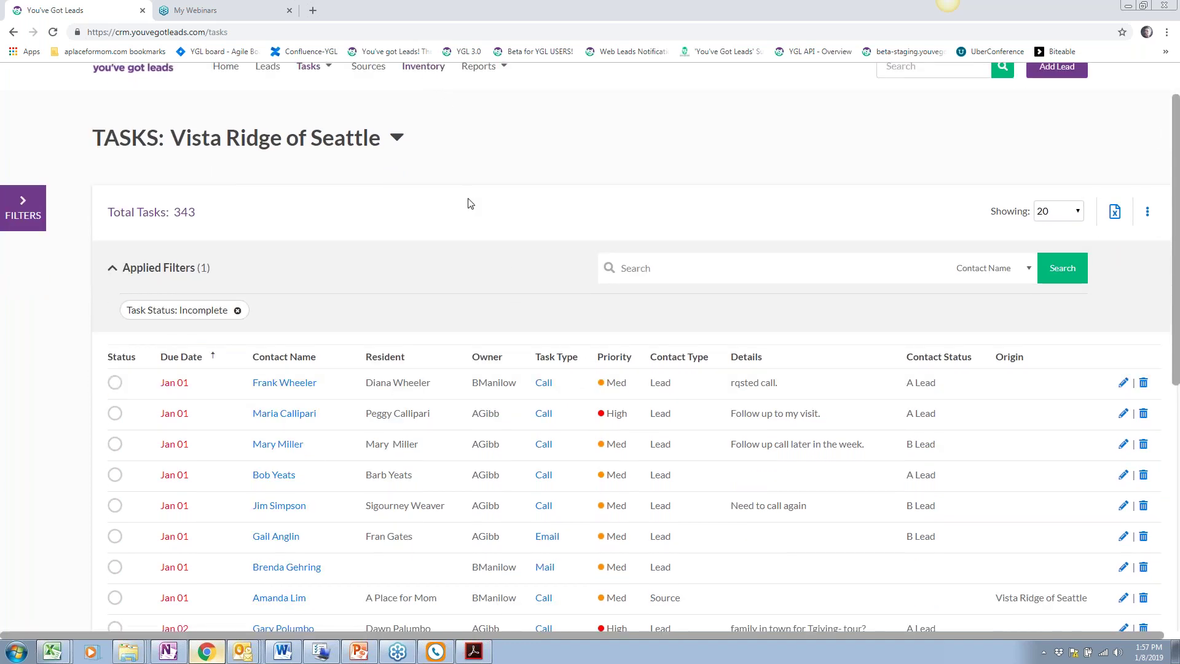
scroll(470, 203, up, 1)
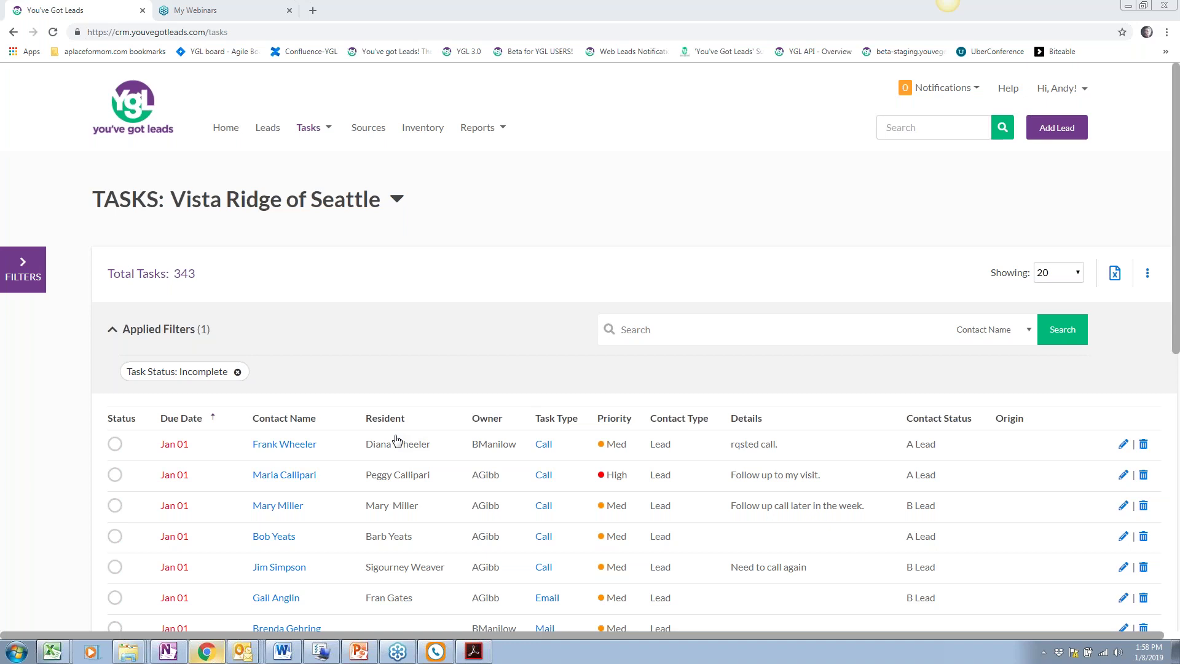
click(304, 132)
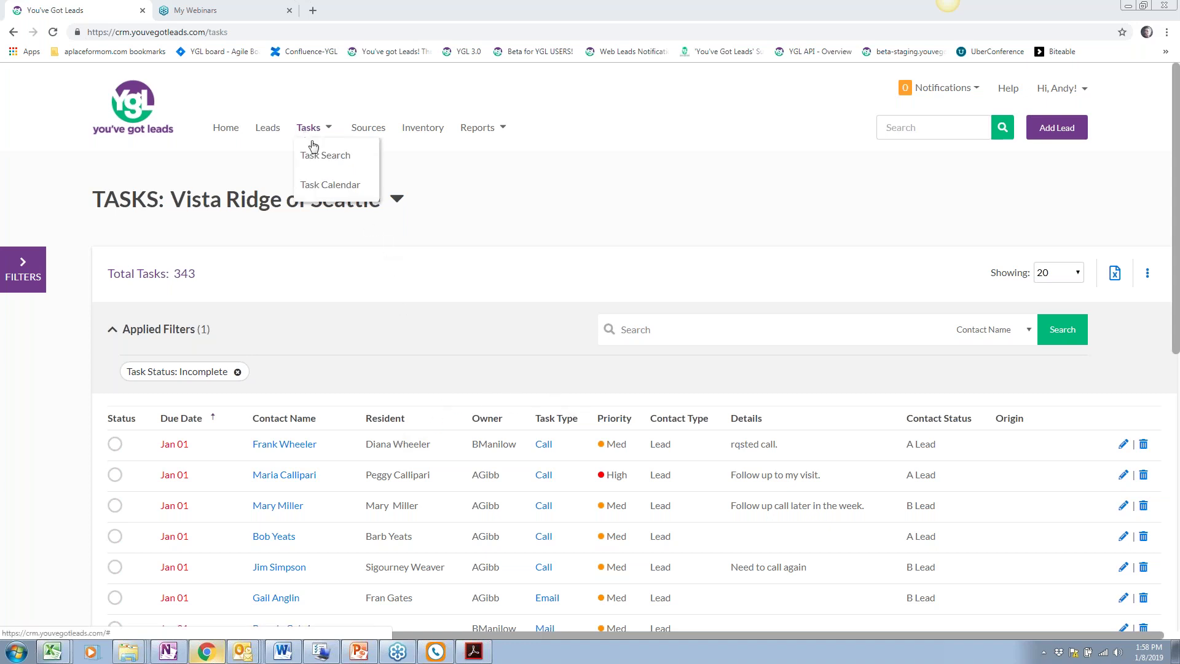
click(466, 260)
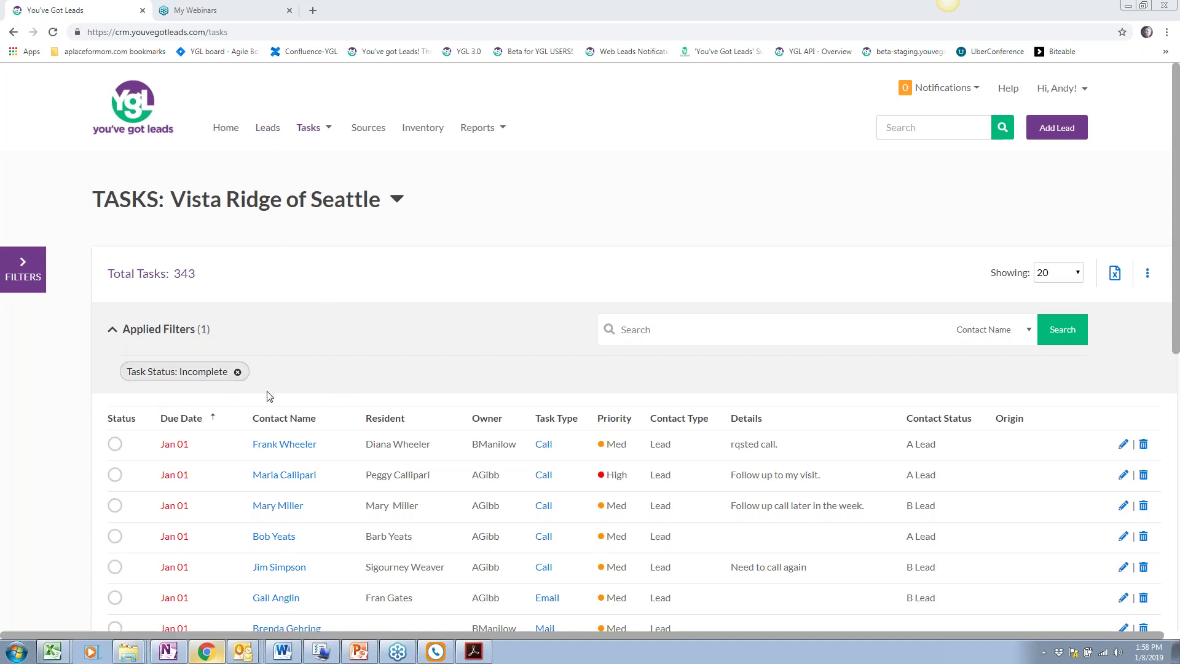
Remove the 'Task Status: Incomplete' filter chip so all 8955 tasks show
click(237, 372)
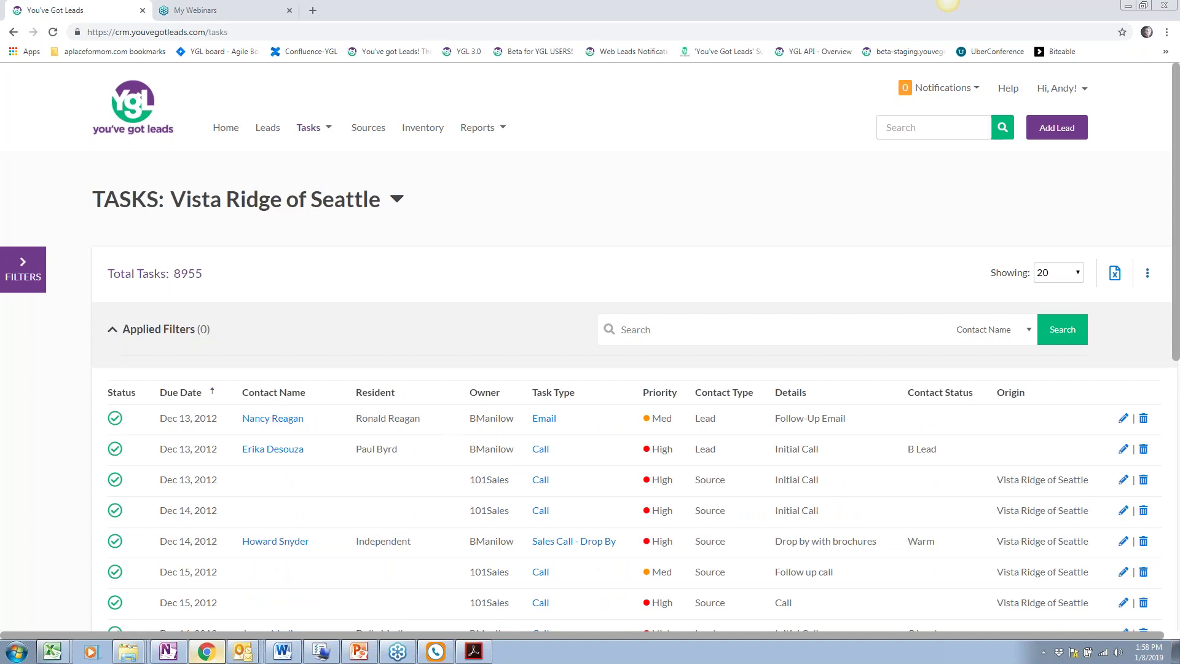
scroll(452, 444, down, 2)
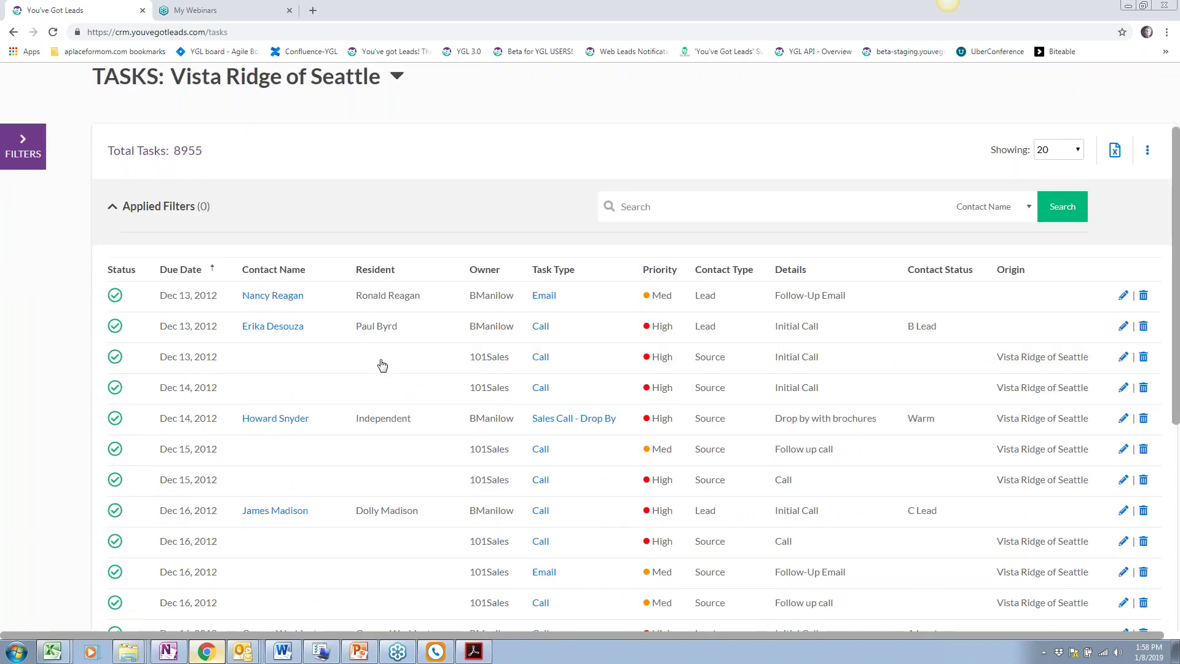
scroll(382, 365, up, 2)
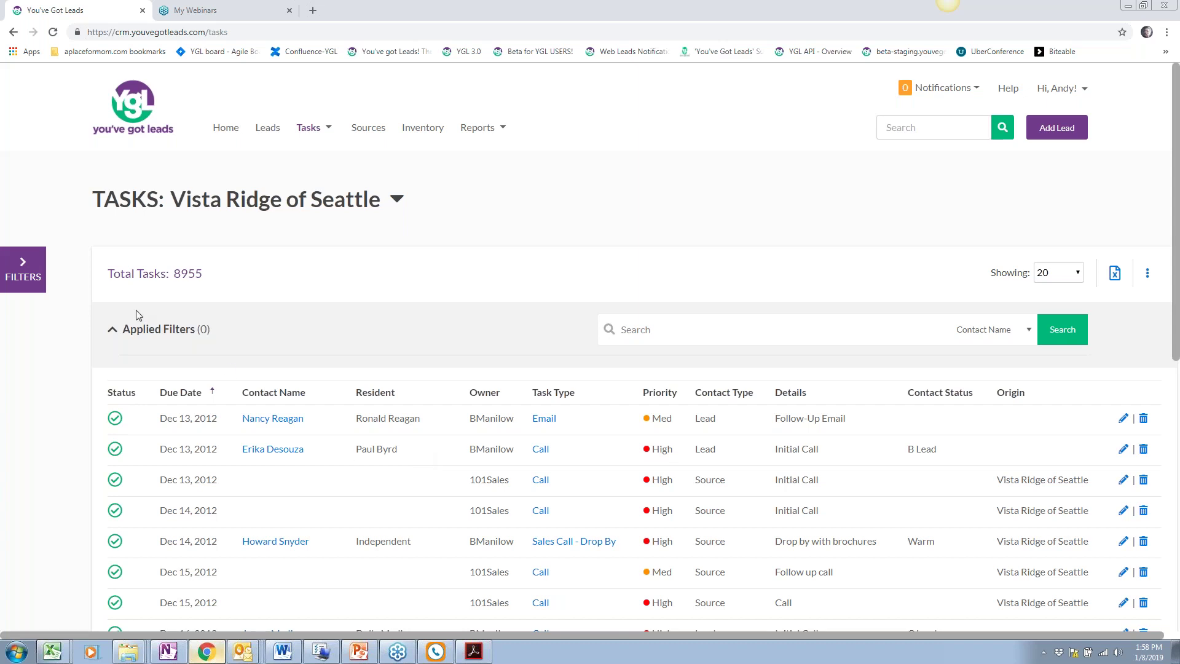
Open the Filters sidebar and expand the Contact Type and Contact Status filter groups
click(25, 270)
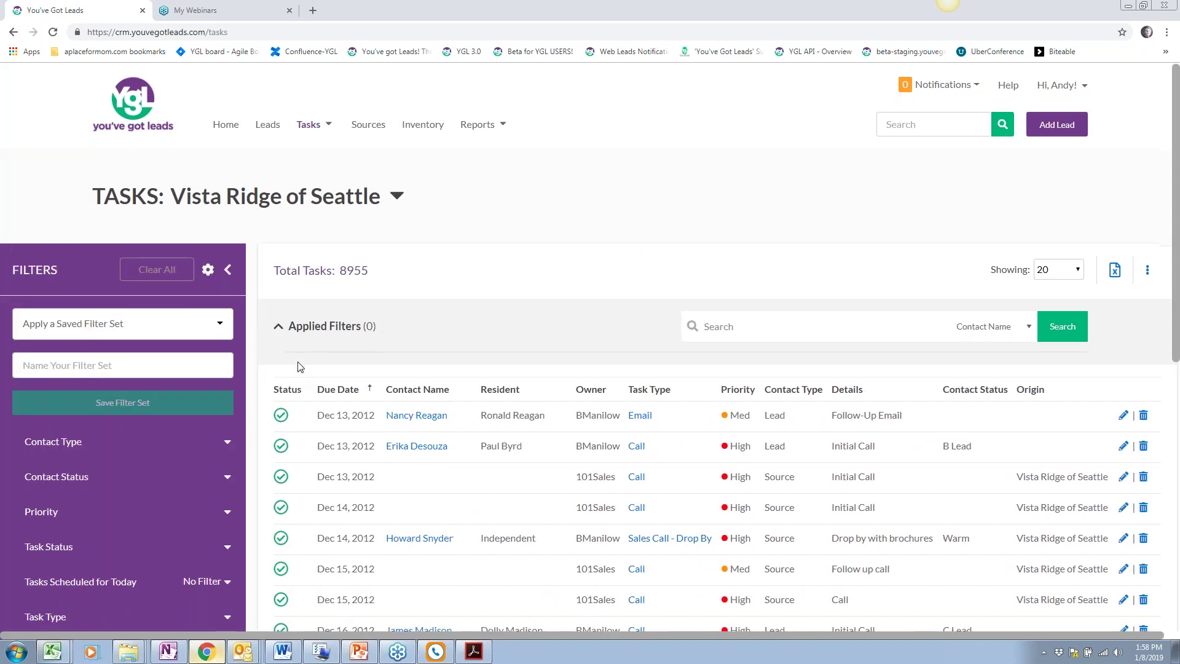
scroll(297, 369, down, 2)
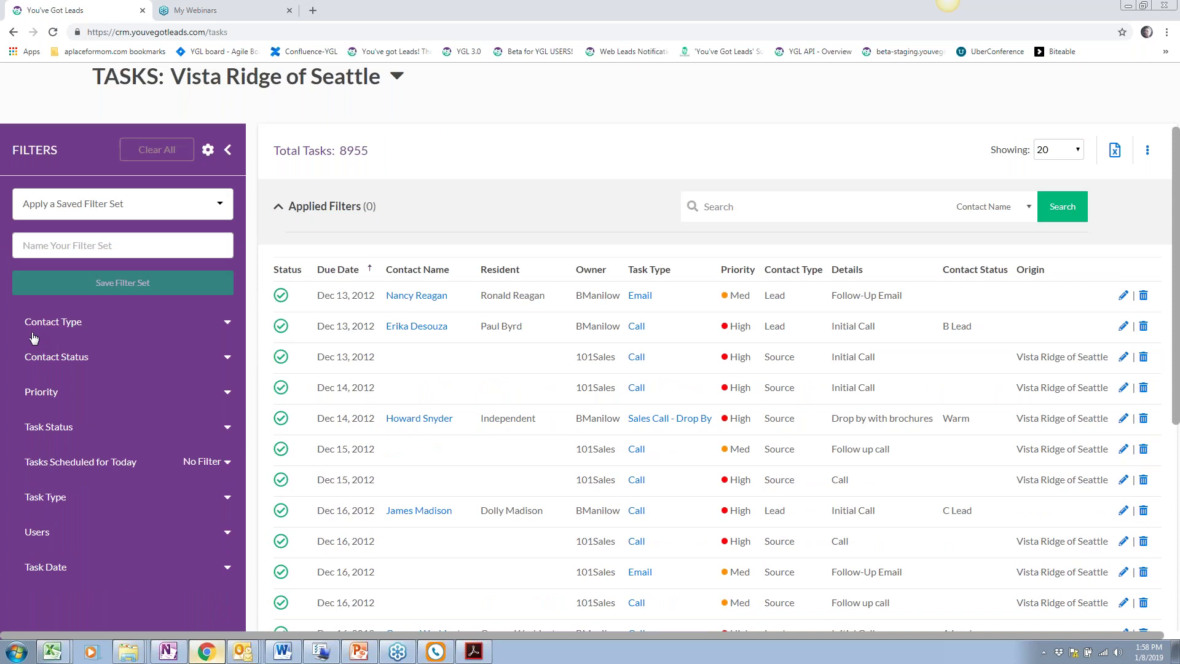
click(161, 321)
scroll(153, 350, down, 1)
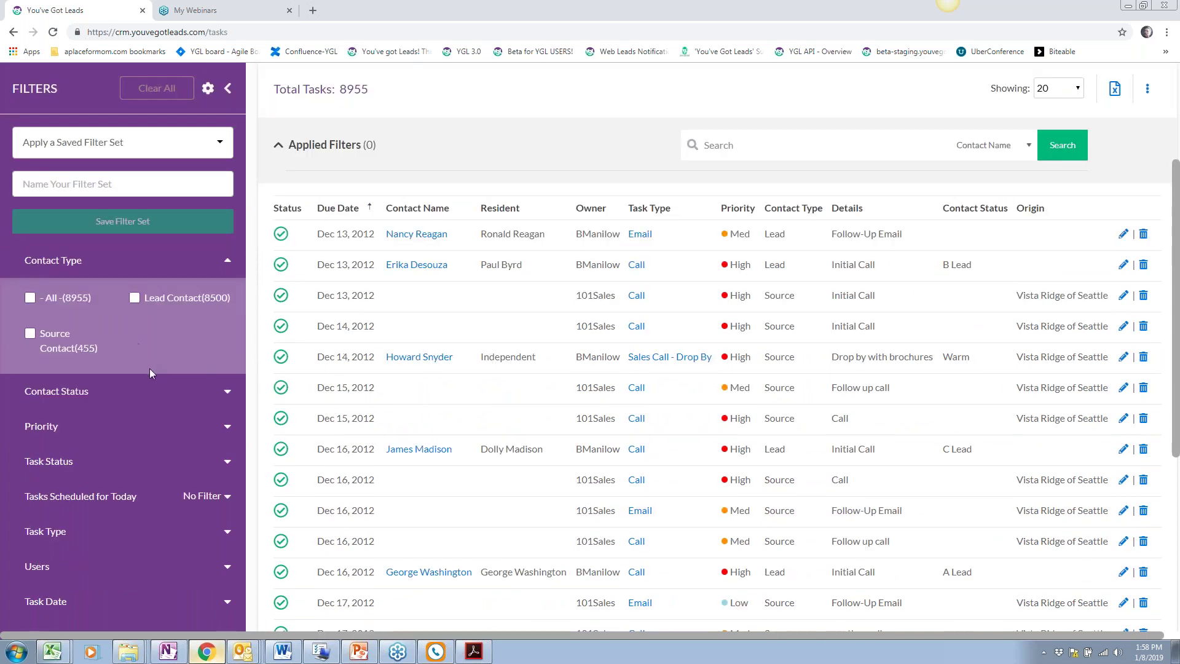
click(136, 394)
scroll(72, 335, down, 1)
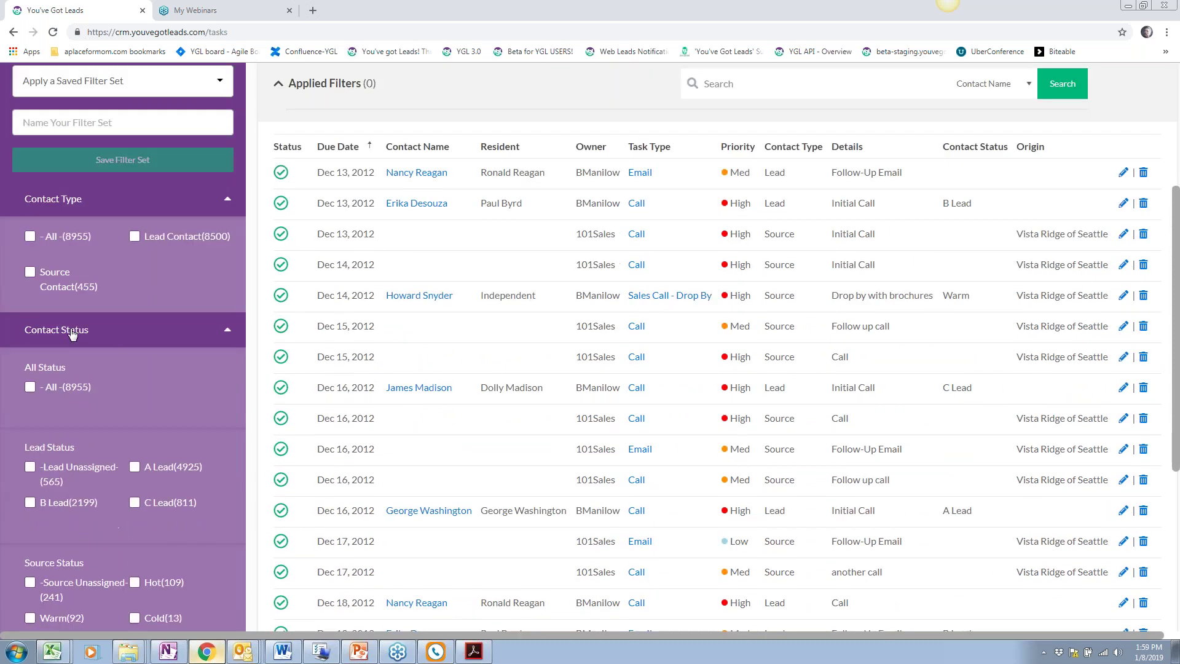
click(72, 332)
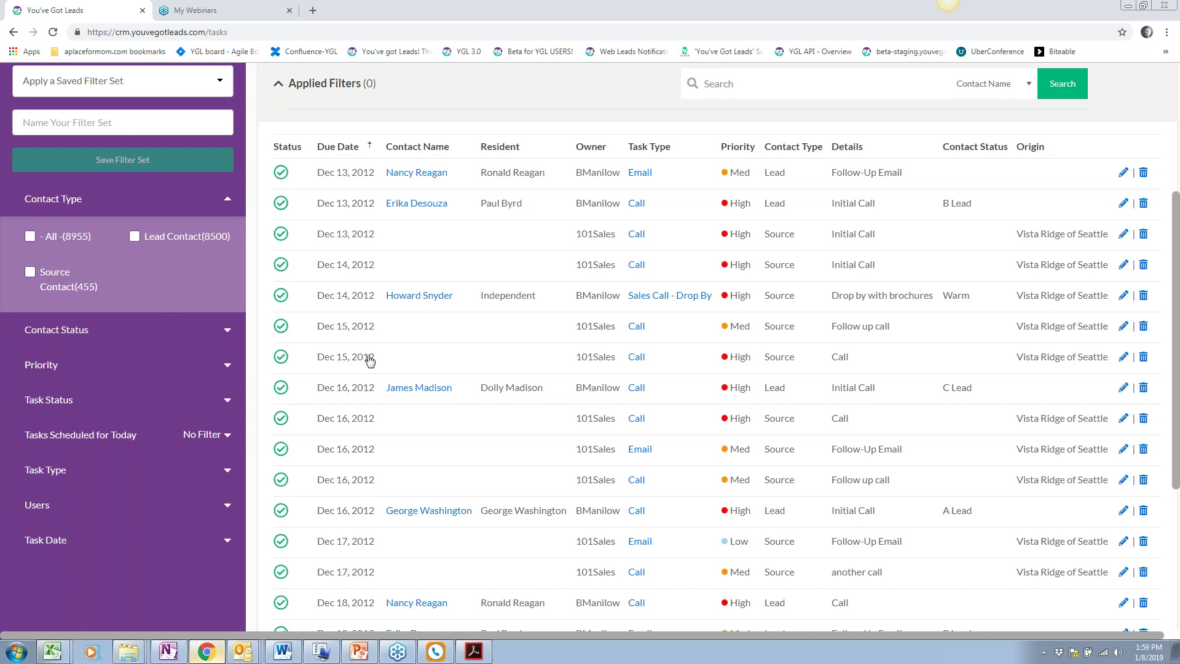
scroll(369, 361, up, 4)
click(308, 128)
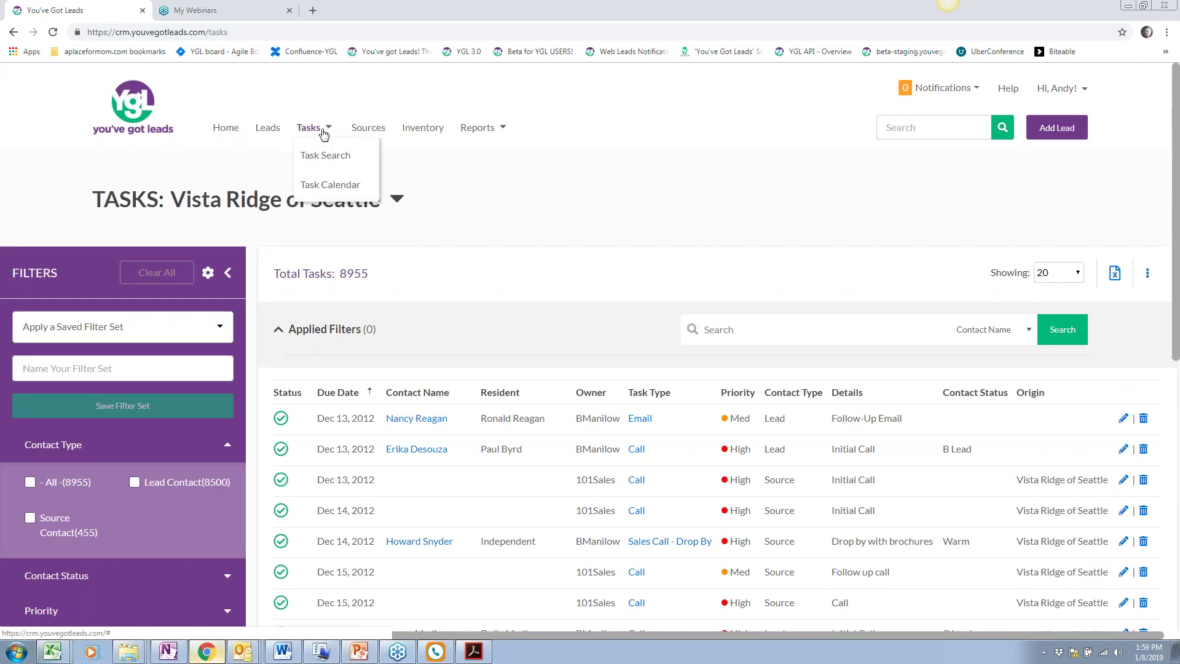
scroll(319, 525, down, 4)
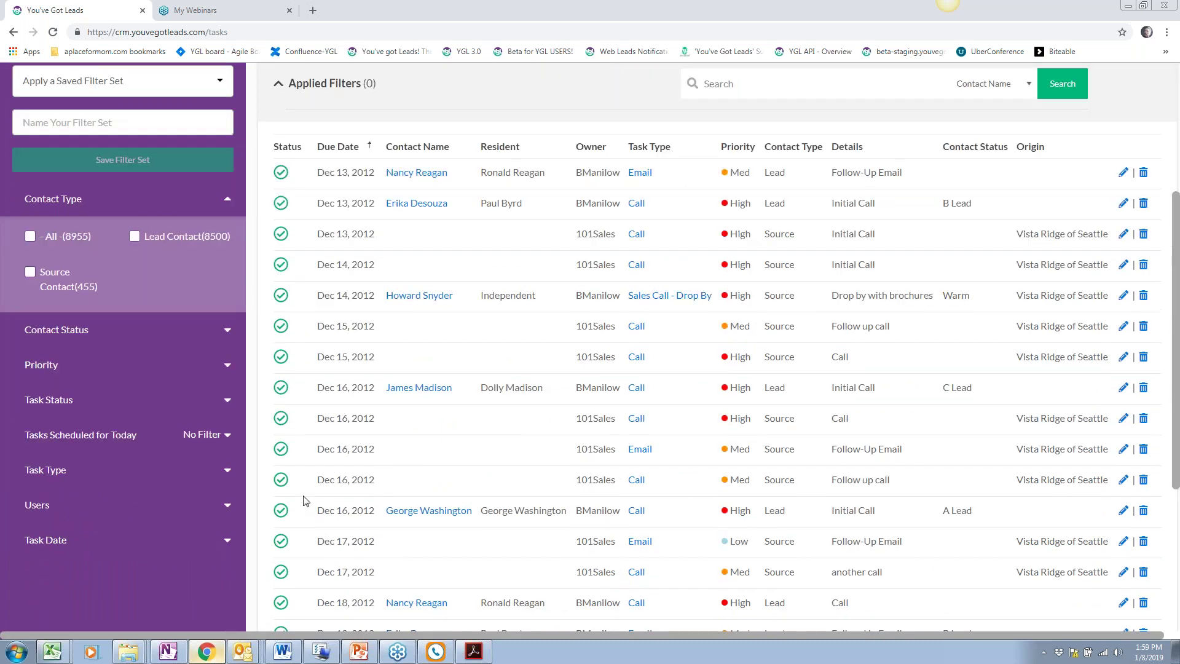
Filter tasks to Lead Contact, Incomplete status and High priority, leaving 52 tasks
click(134, 237)
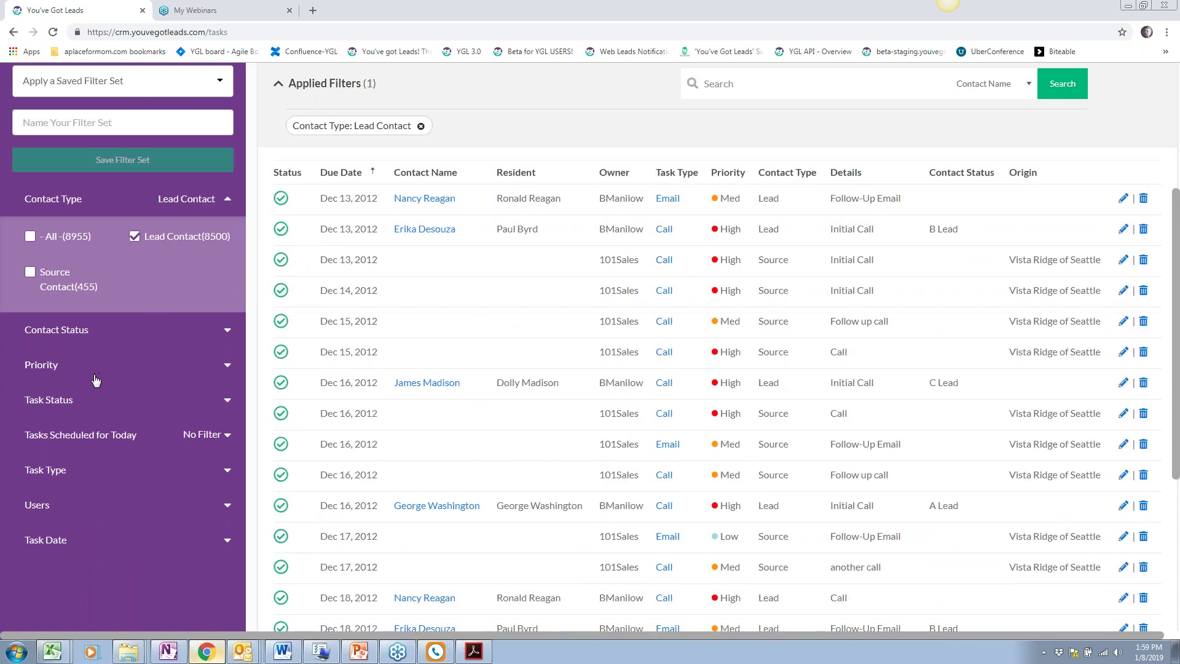
click(68, 403)
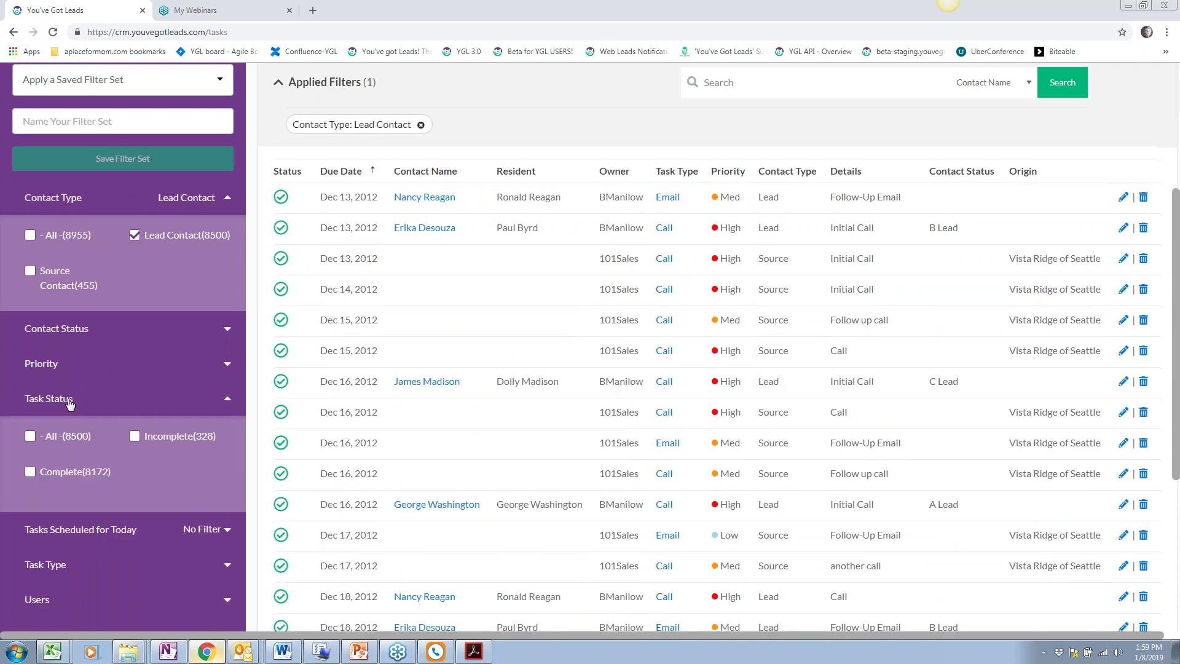
scroll(48, 393, down, 1)
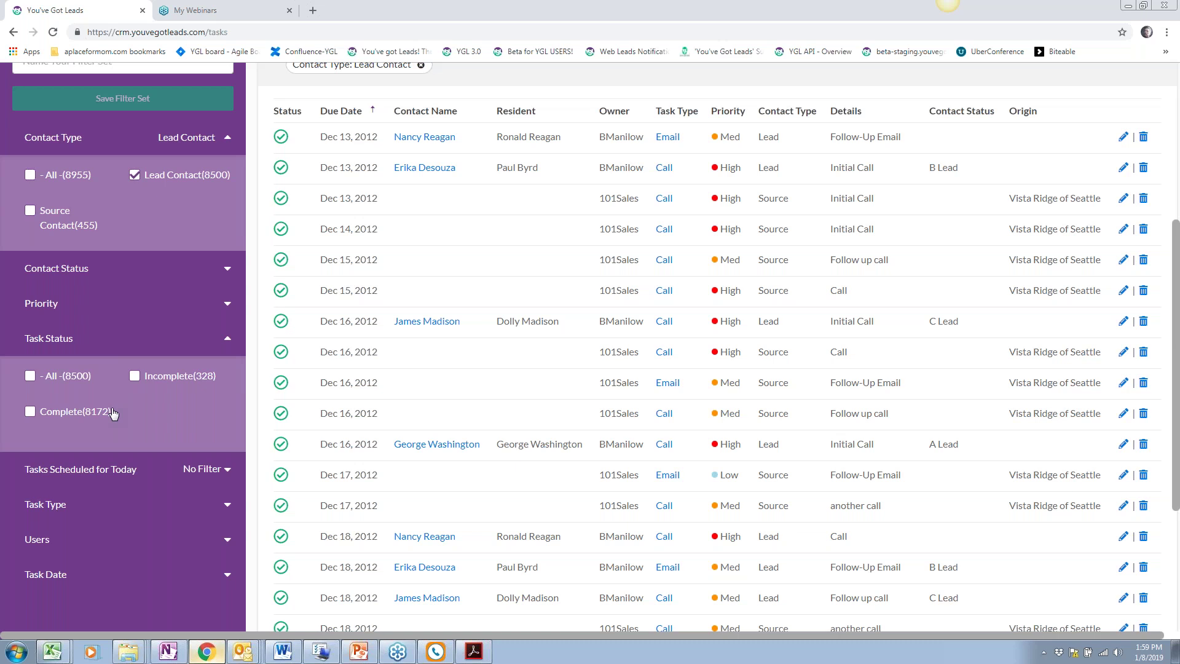
click(135, 376)
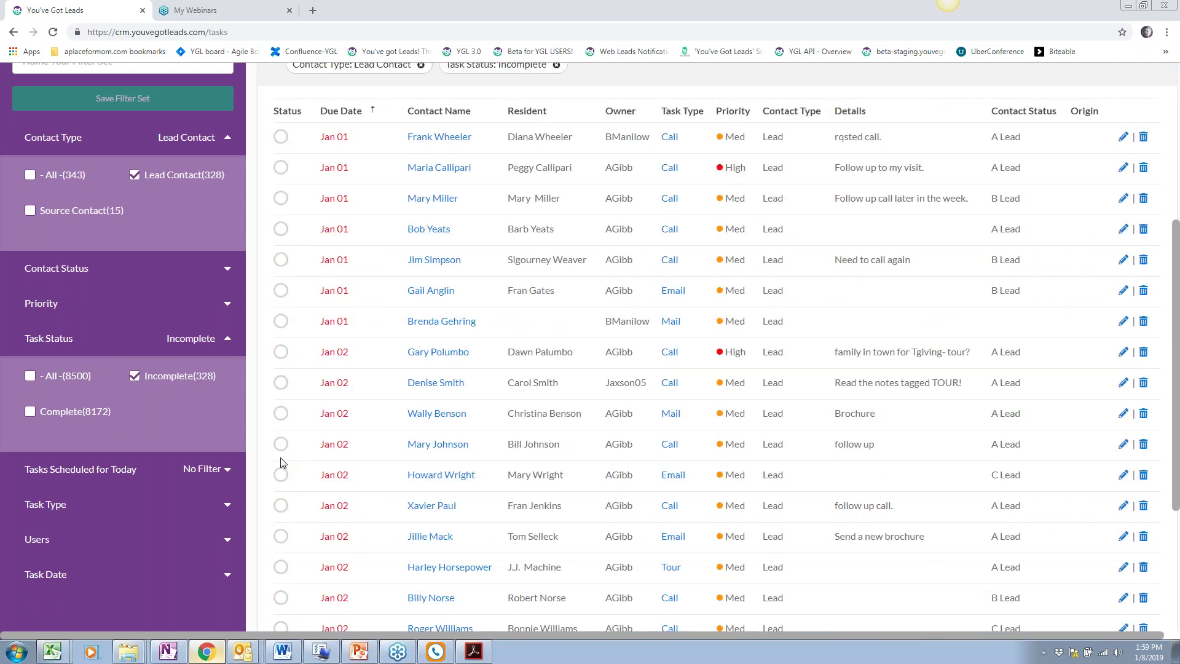
scroll(148, 458, up, 1)
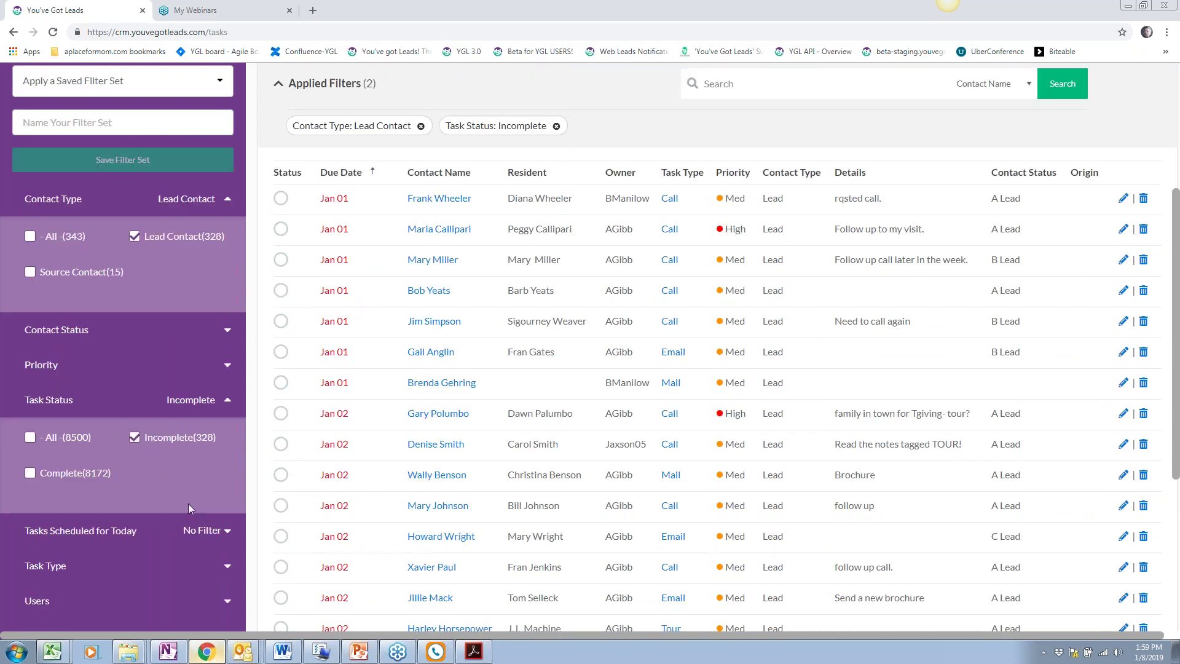
click(81, 364)
click(135, 403)
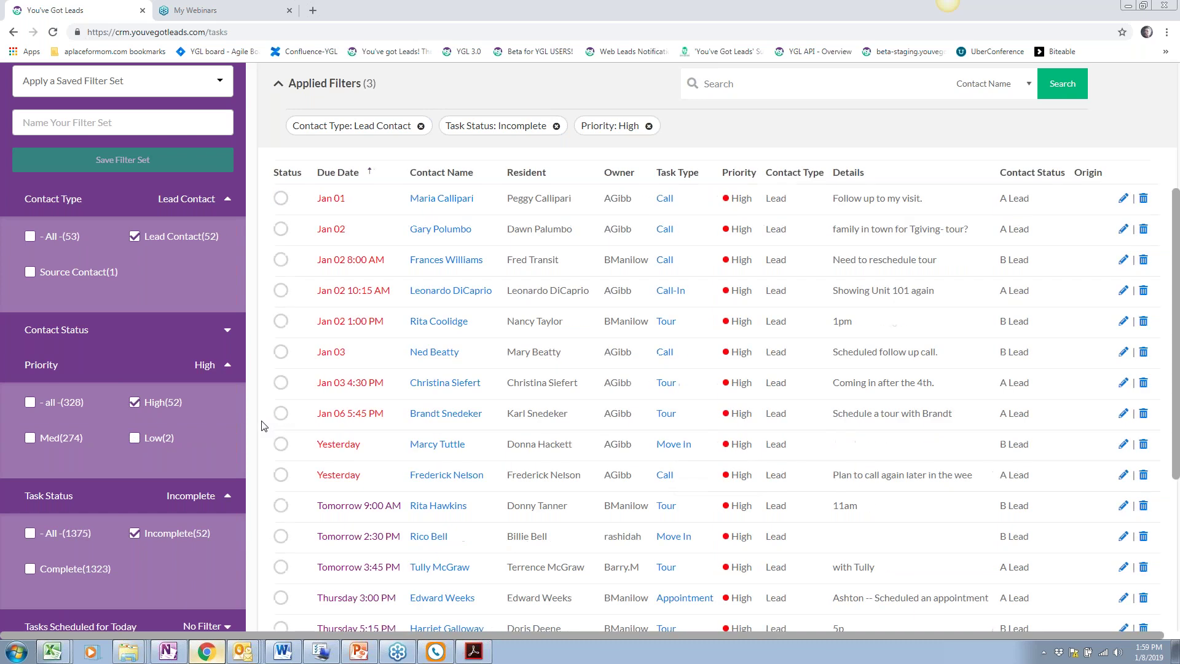
scroll(227, 455, up, 2)
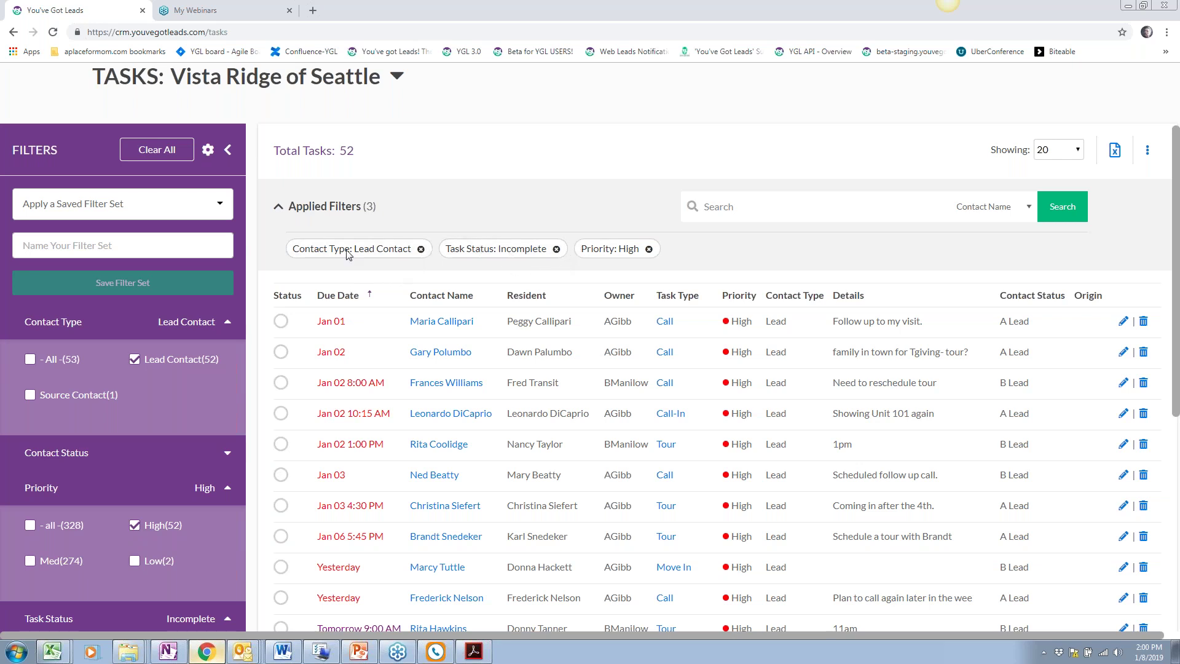
Collapse the Filters sidebar and scroll through the 52 filtered tasks back to the top
click(227, 151)
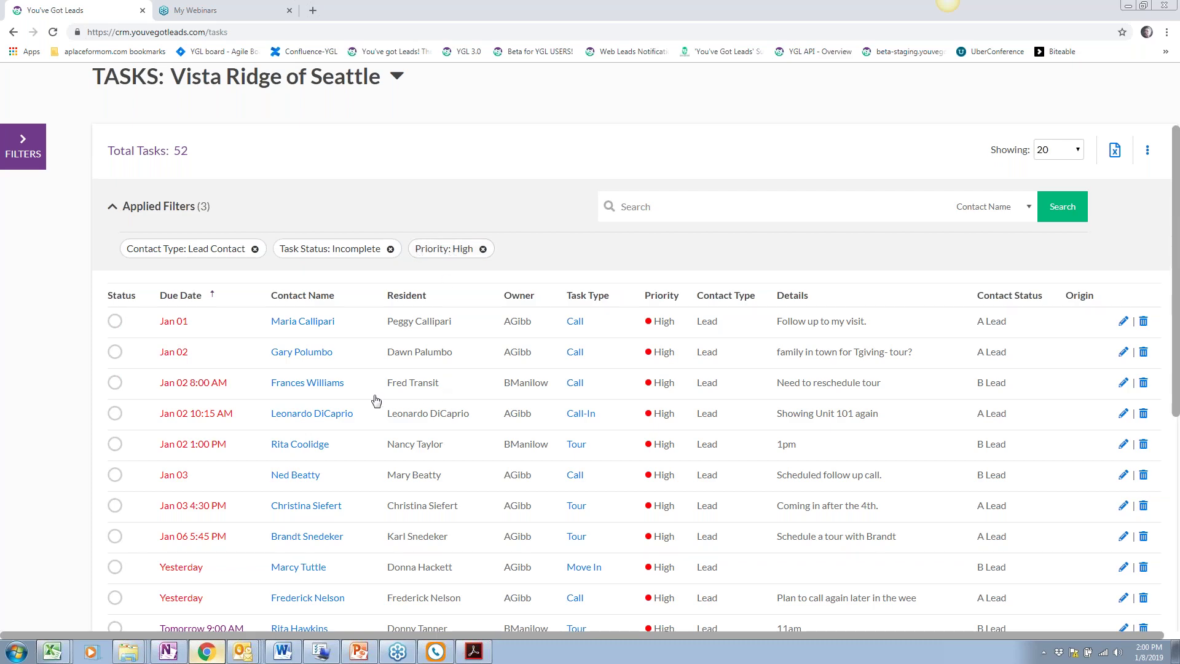
scroll(376, 401, down, 7)
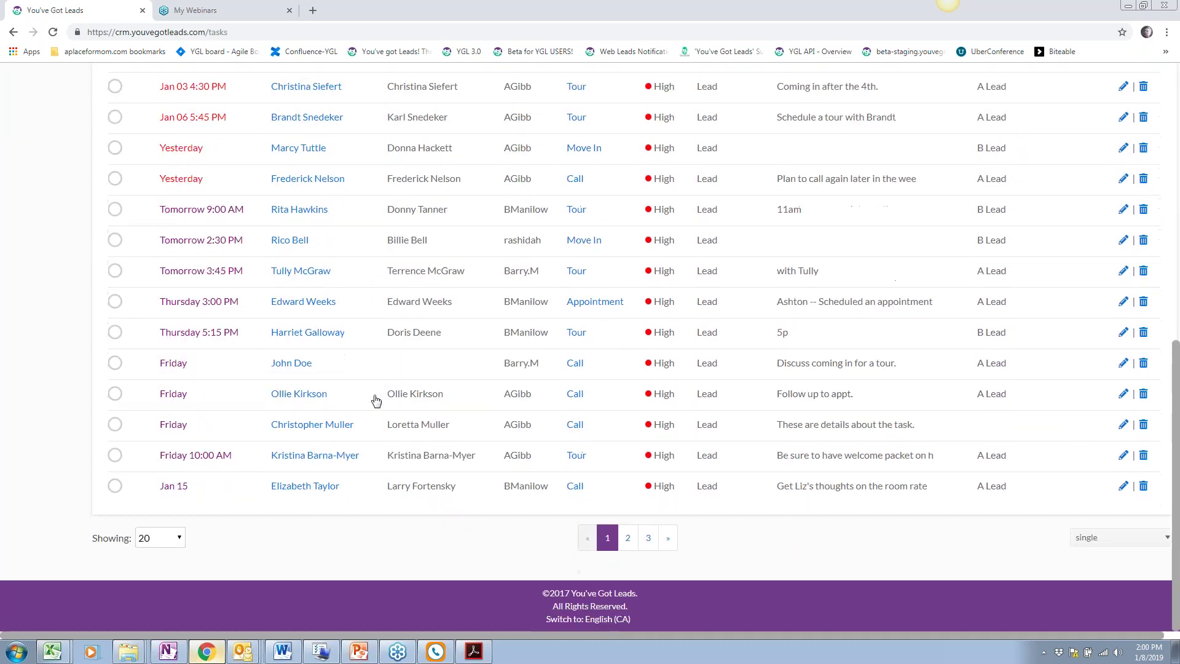
scroll(376, 401, up, 5)
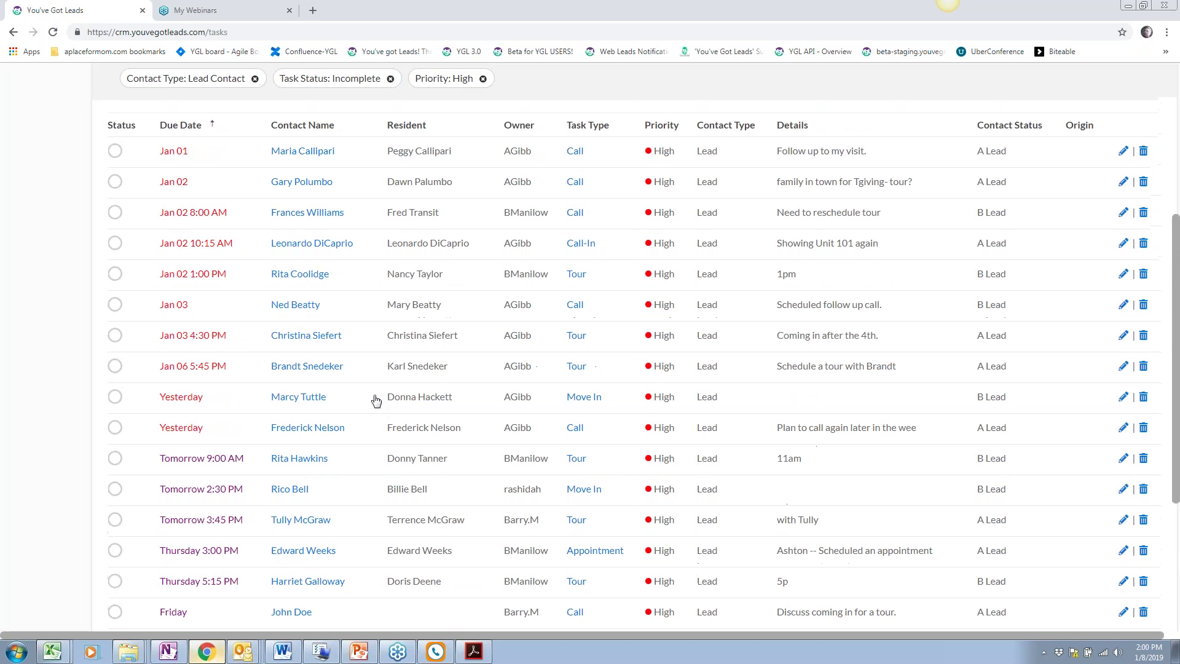
scroll(376, 401, up, 1)
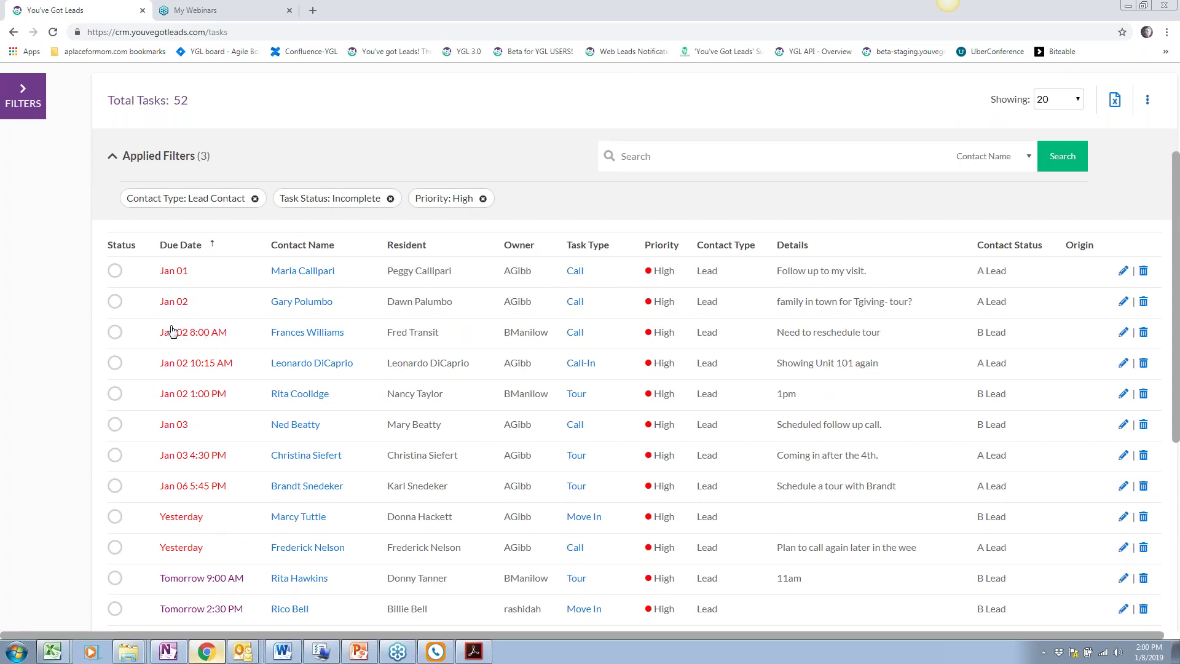
Mark the Jan 01 Call task done, dismiss the Outlook reminder, and save it
click(115, 272)
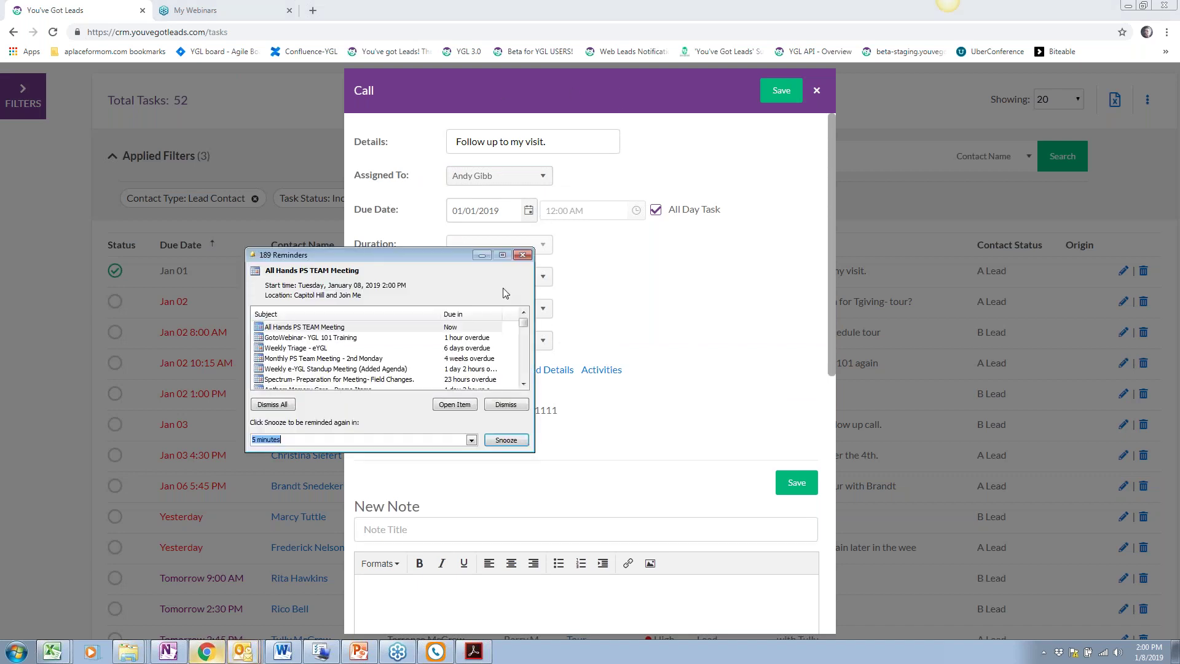
click(524, 254)
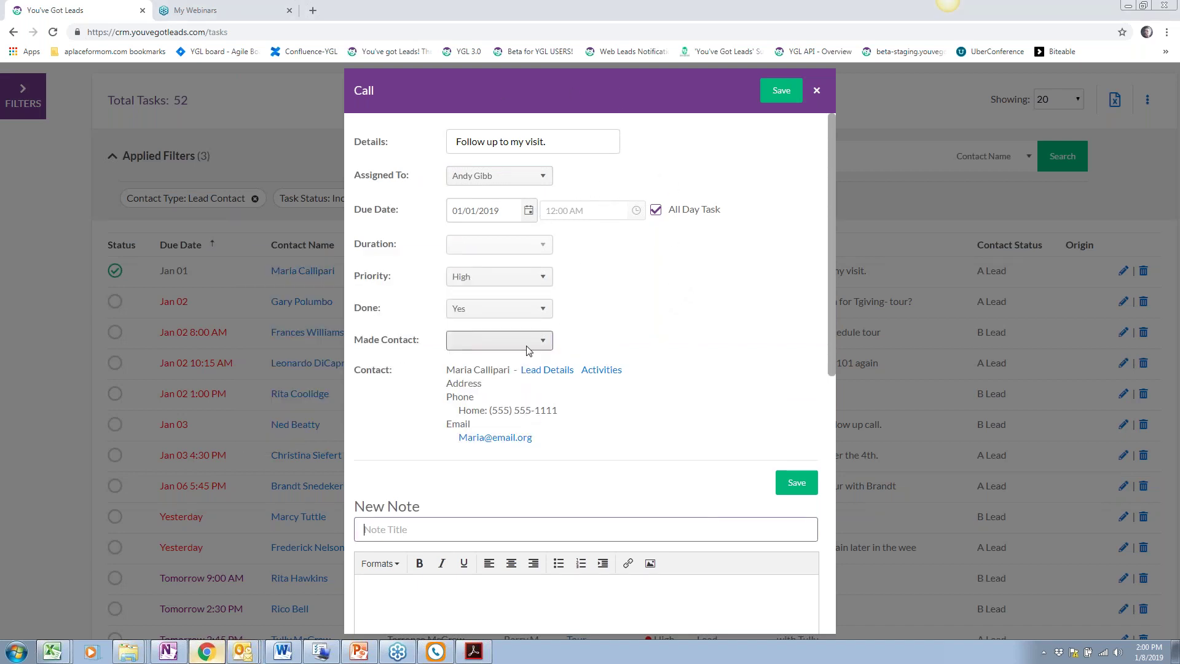
click(783, 91)
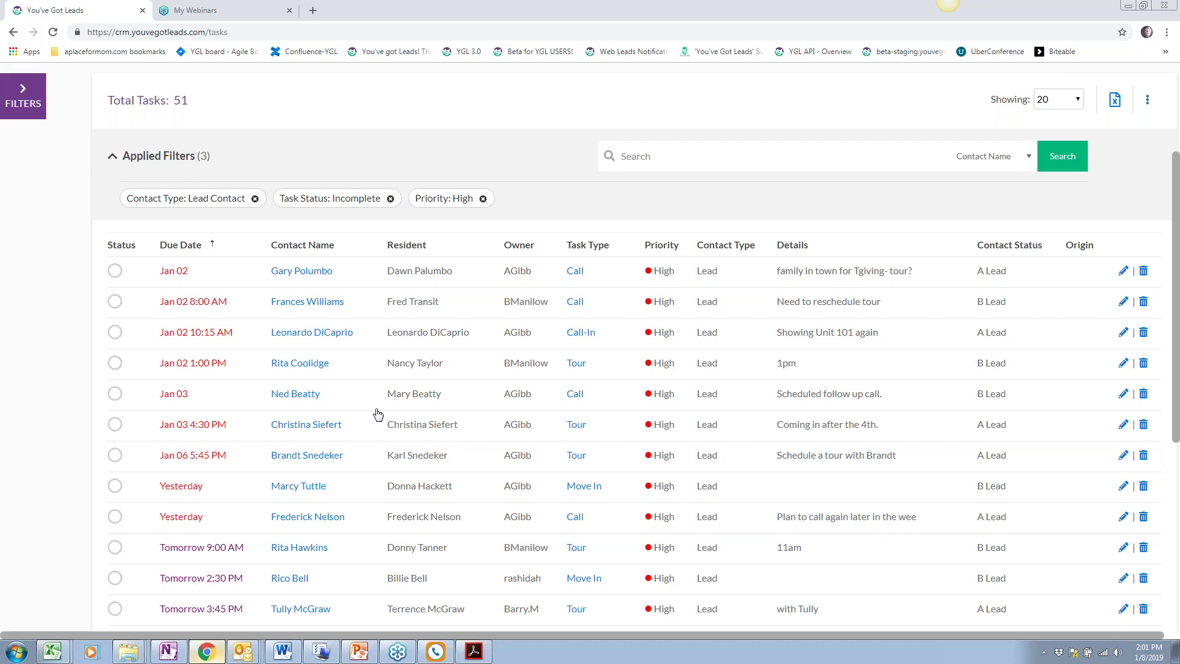
Mark the Jan 02 Call task as done and save it
scroll(377, 414, up, 2)
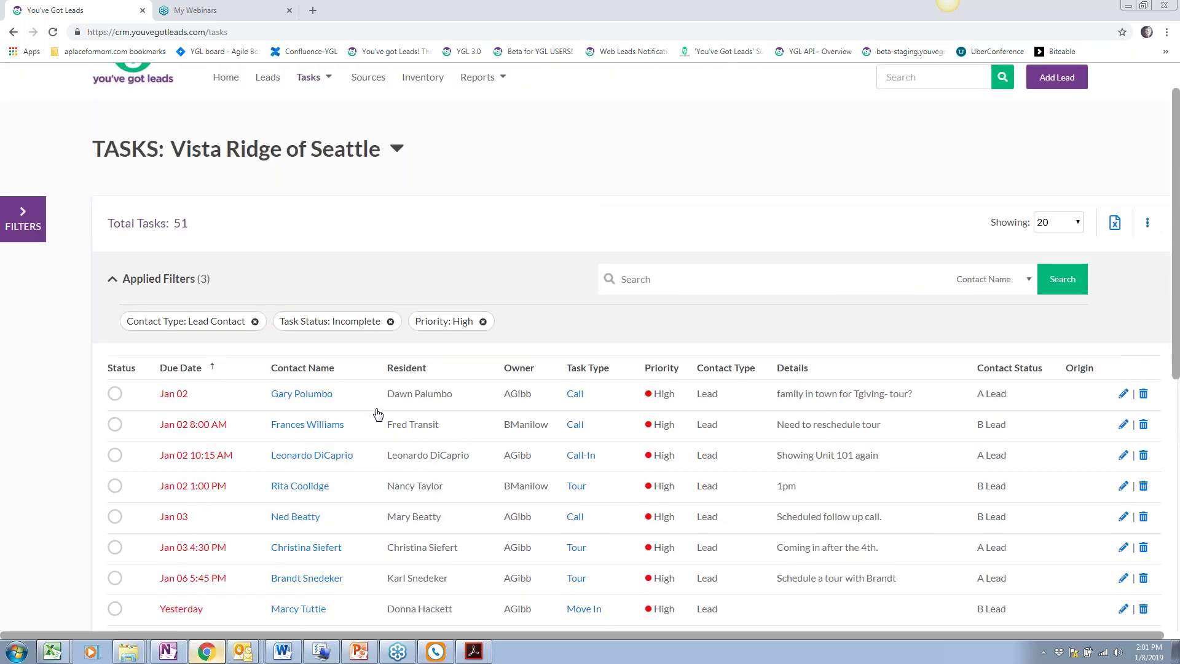
click(115, 393)
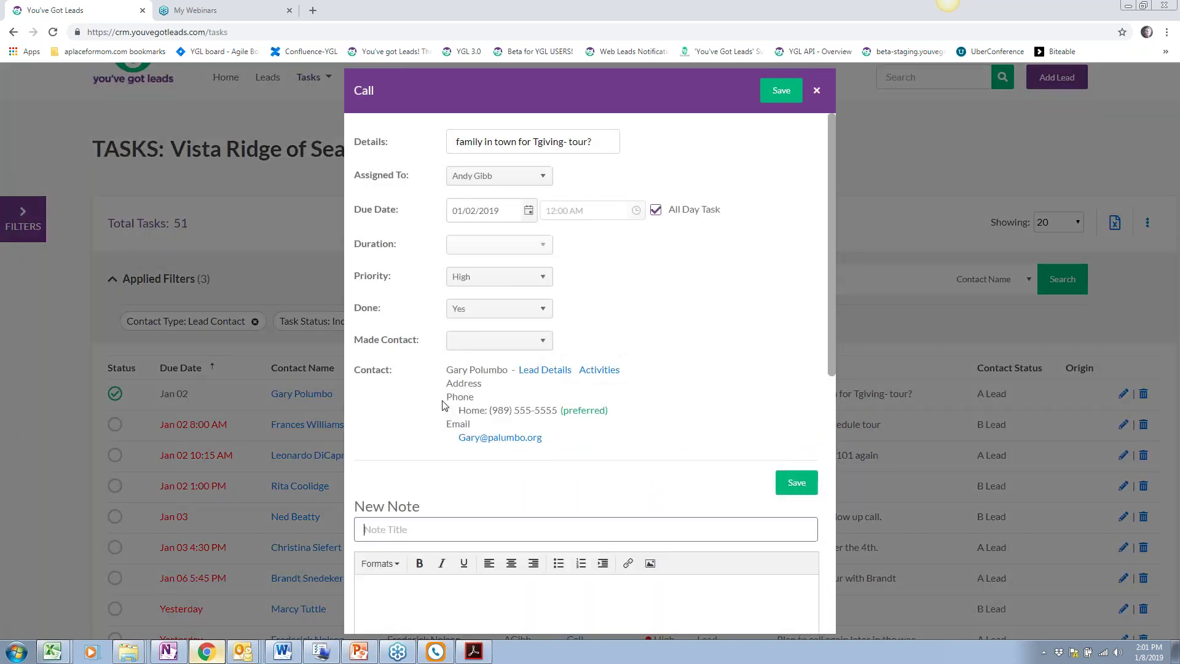
click(781, 91)
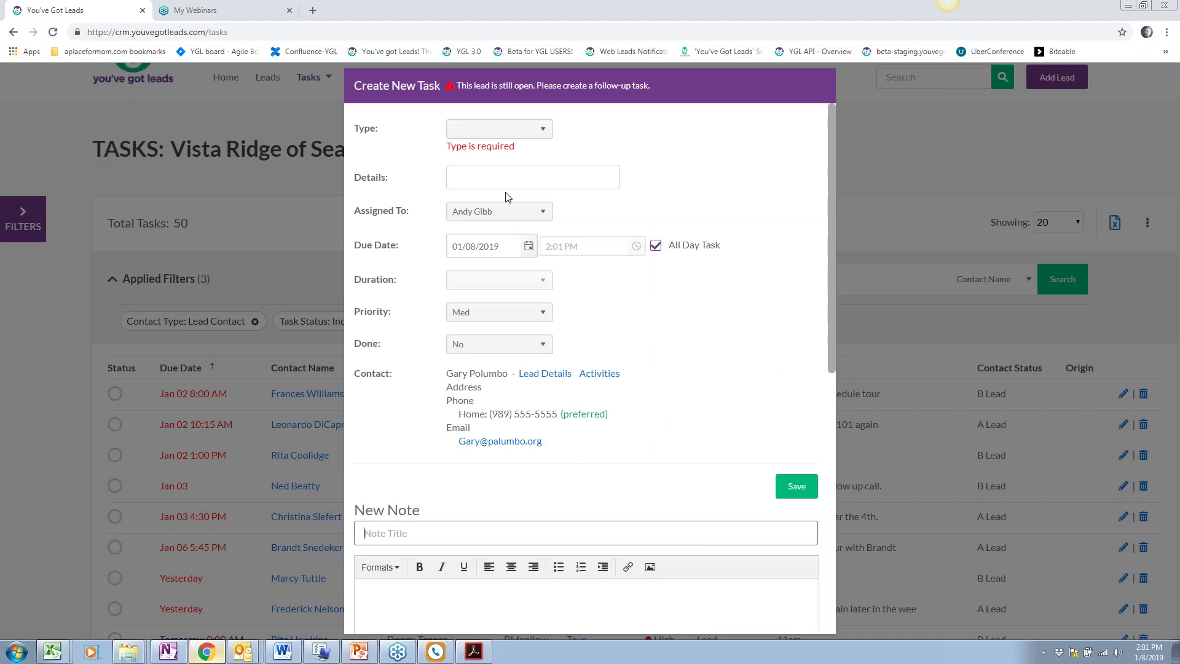
Create a follow-up Email task due 02/05/2019 and save it
click(518, 139)
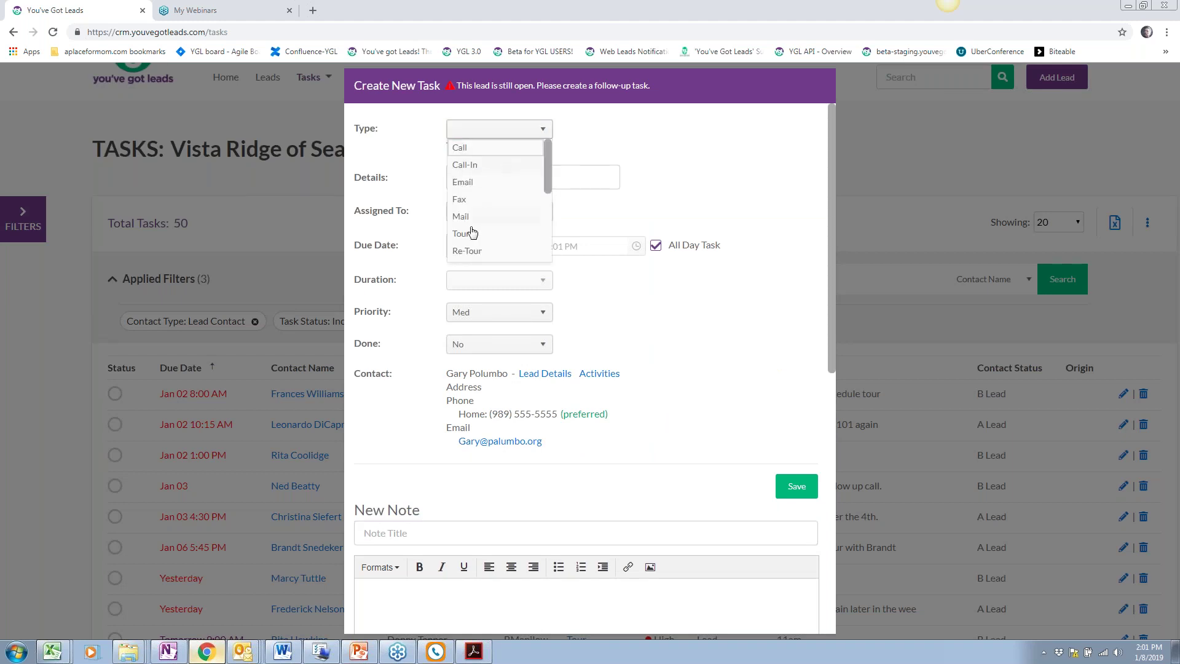
click(526, 187)
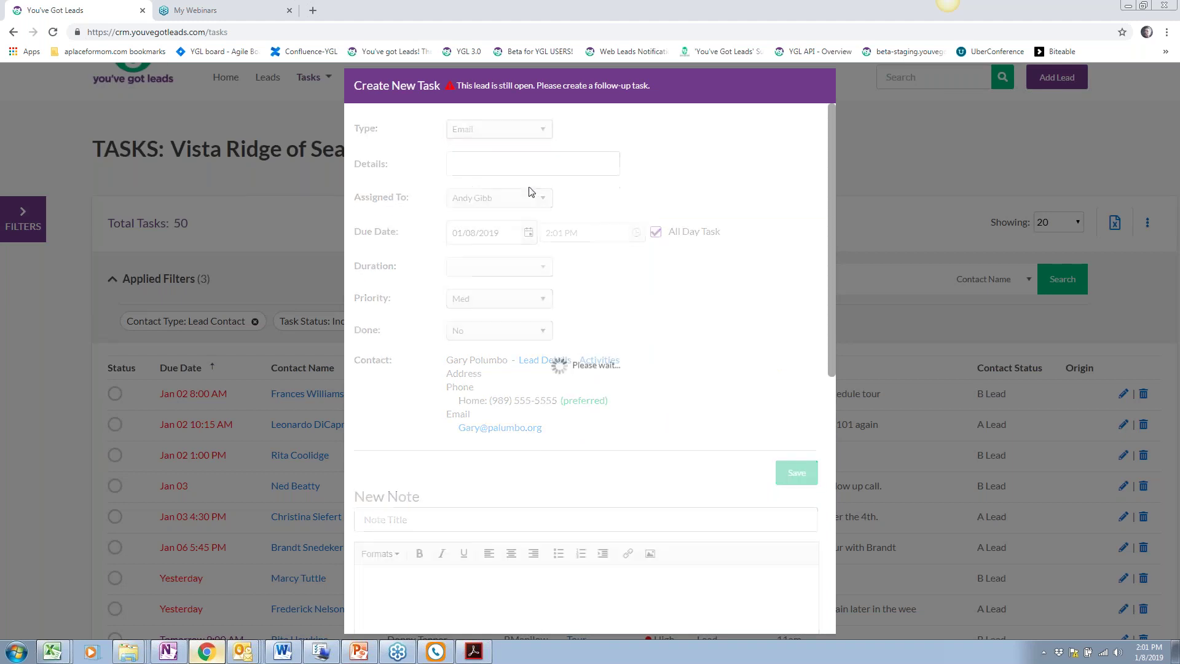
click(528, 237)
scroll(550, 357, down, 1)
click(557, 396)
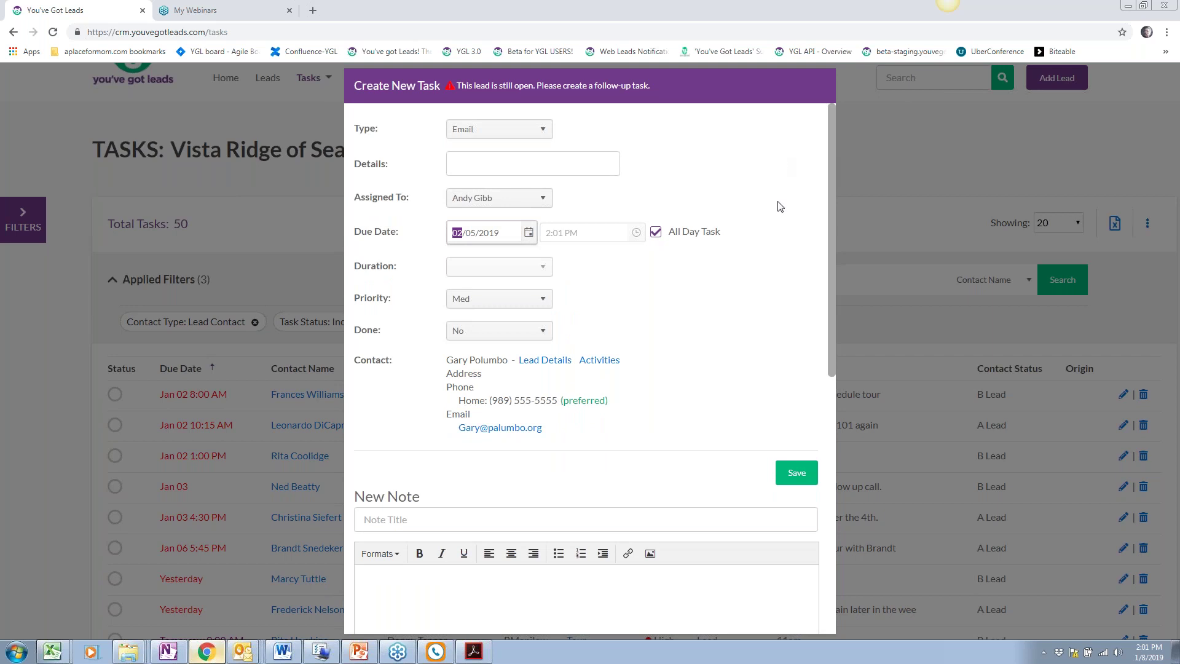
click(799, 474)
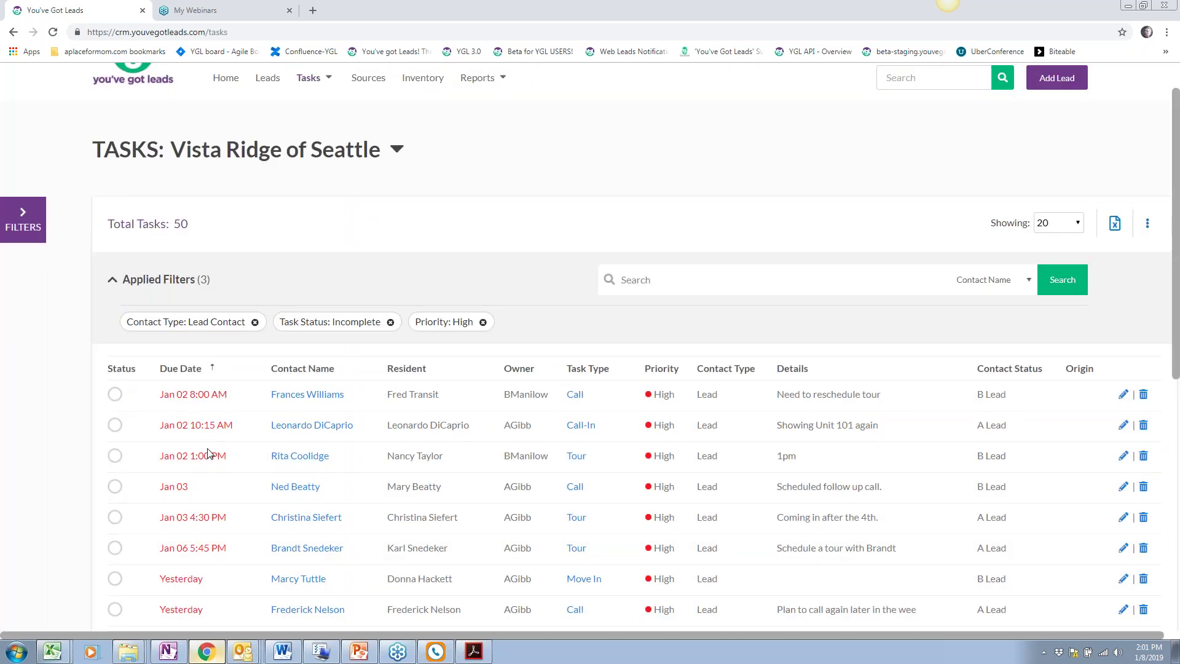
scroll(94, 414, down, 1)
Change the task list's row selection mode from single to multiple
scroll(590, 369, down, 1)
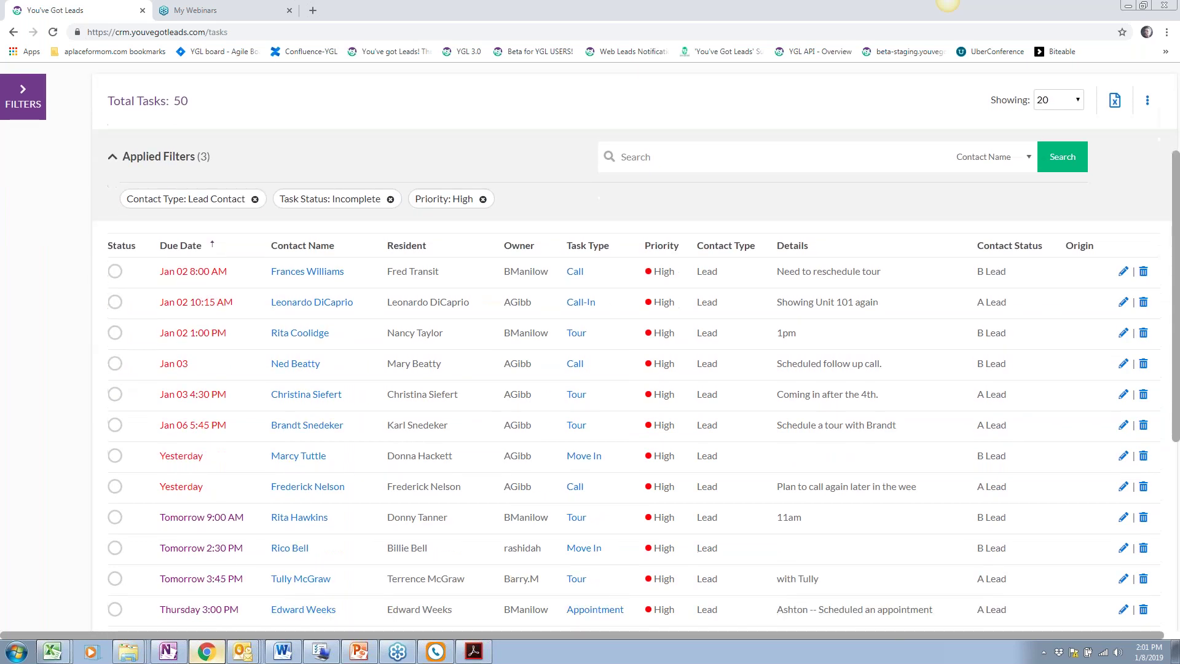
scroll(209, 455, down, 5)
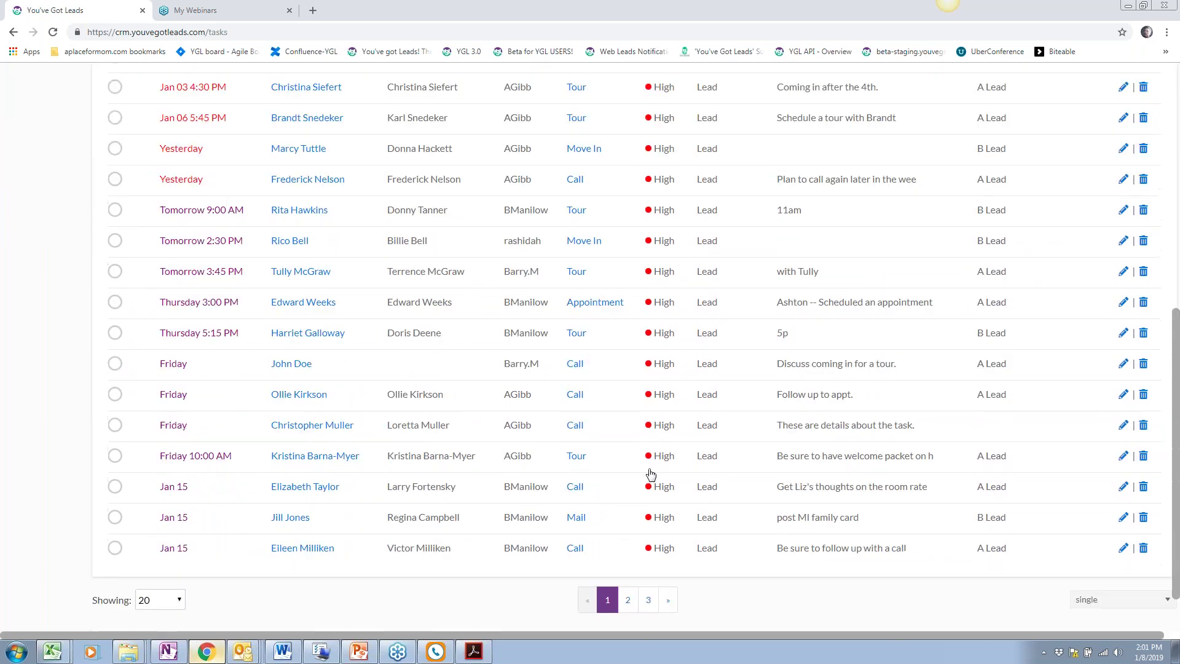
click(1087, 600)
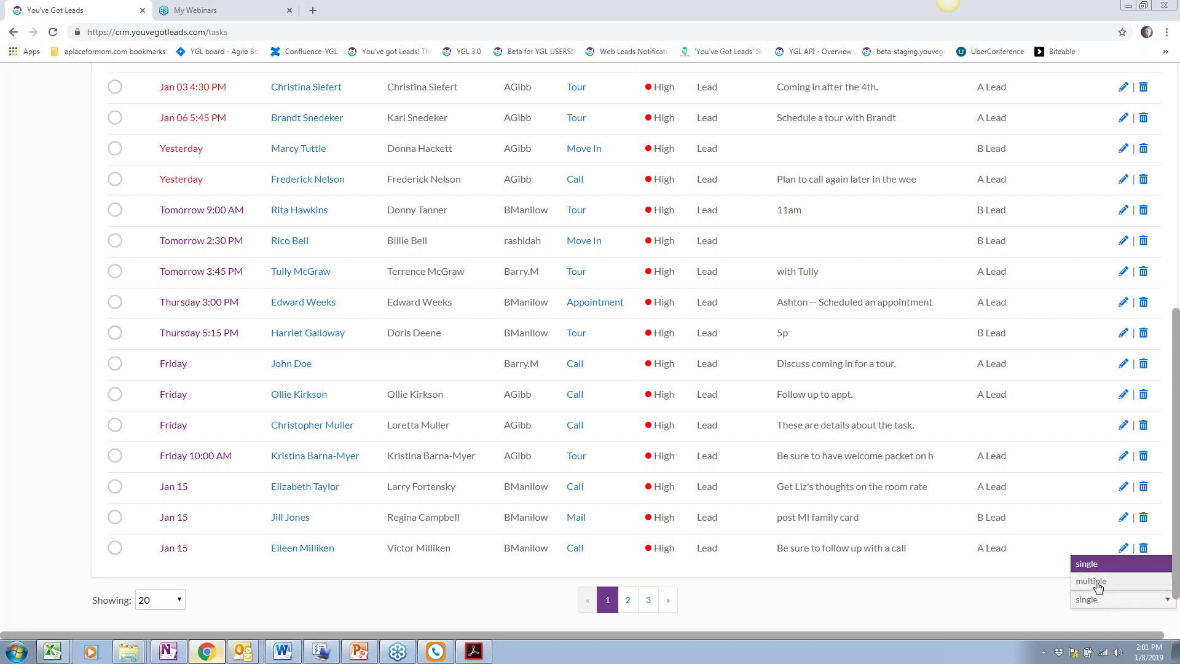
click(1095, 582)
scroll(499, 438, up, 5)
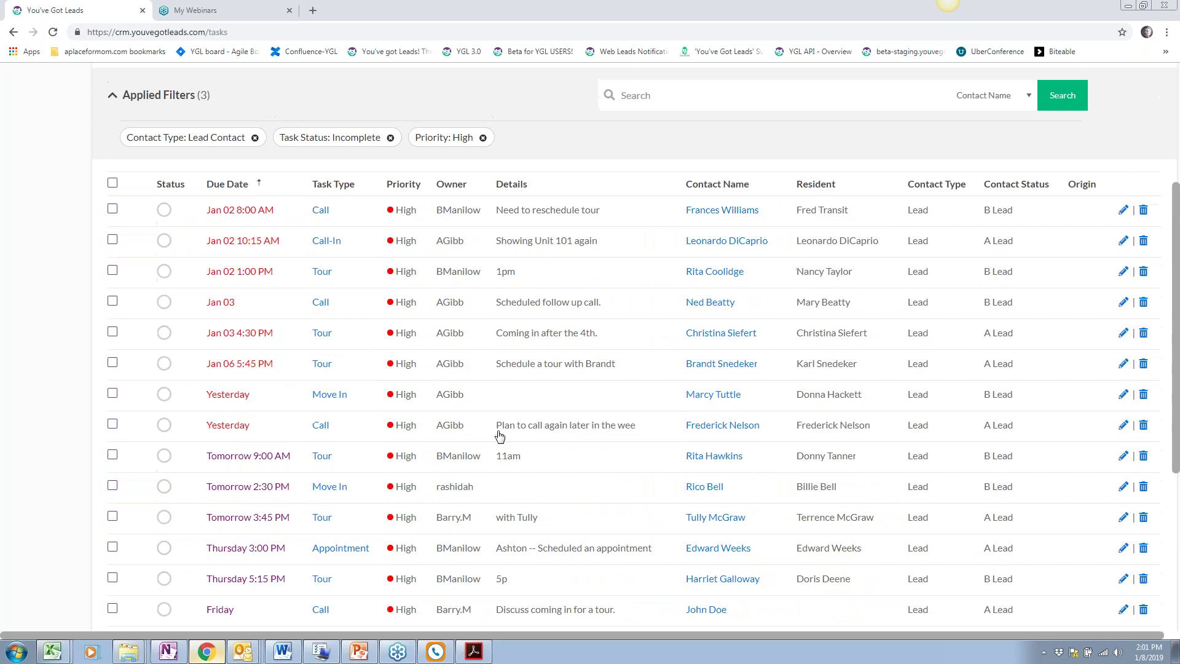
scroll(499, 438, up, 2)
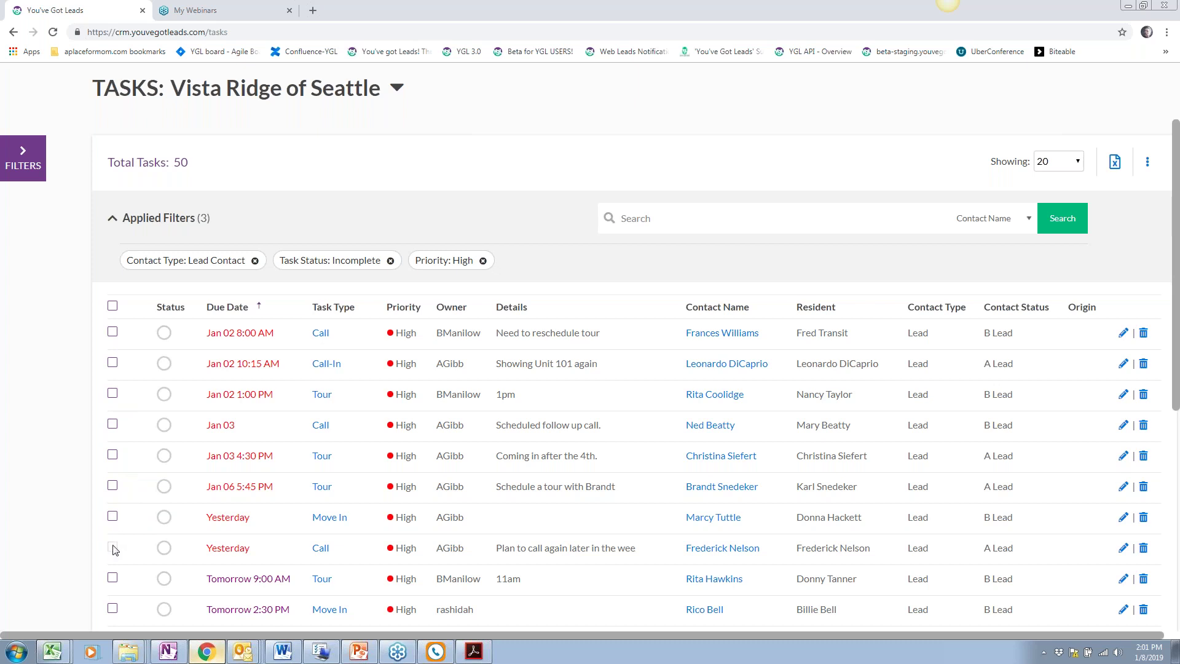
Tick the eight overdue High-priority tasks, from Jan 02 8:00 AM through Jan 06
click(113, 332)
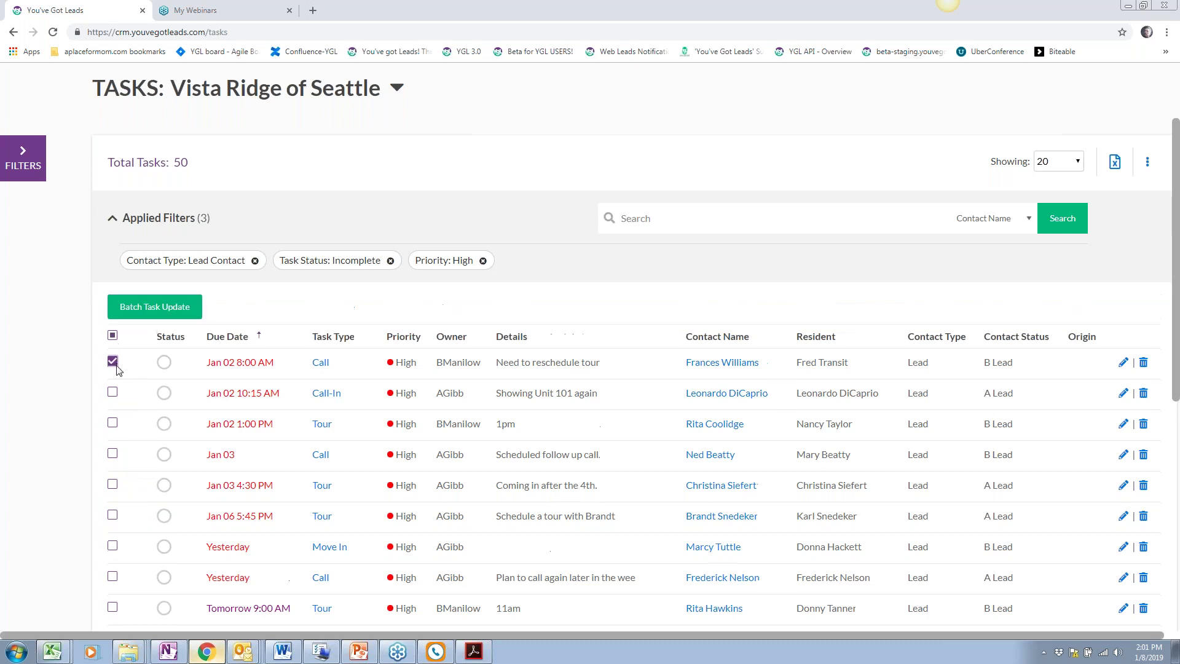
click(112, 393)
click(113, 424)
click(113, 454)
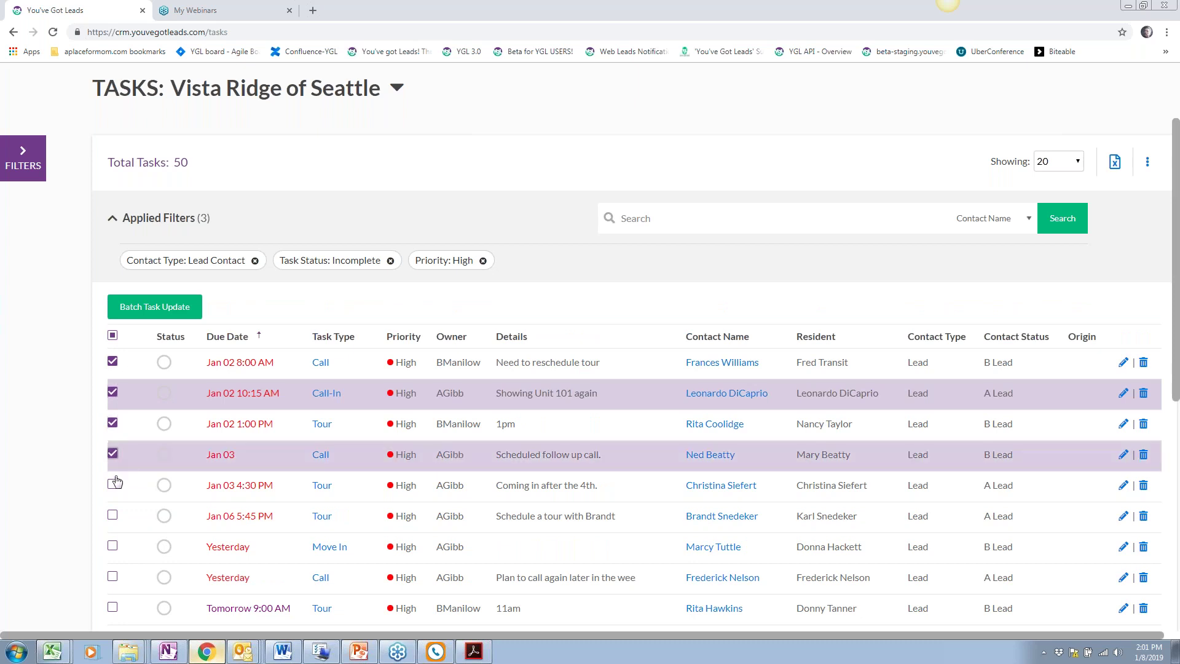
click(112, 485)
click(113, 516)
click(113, 547)
click(112, 577)
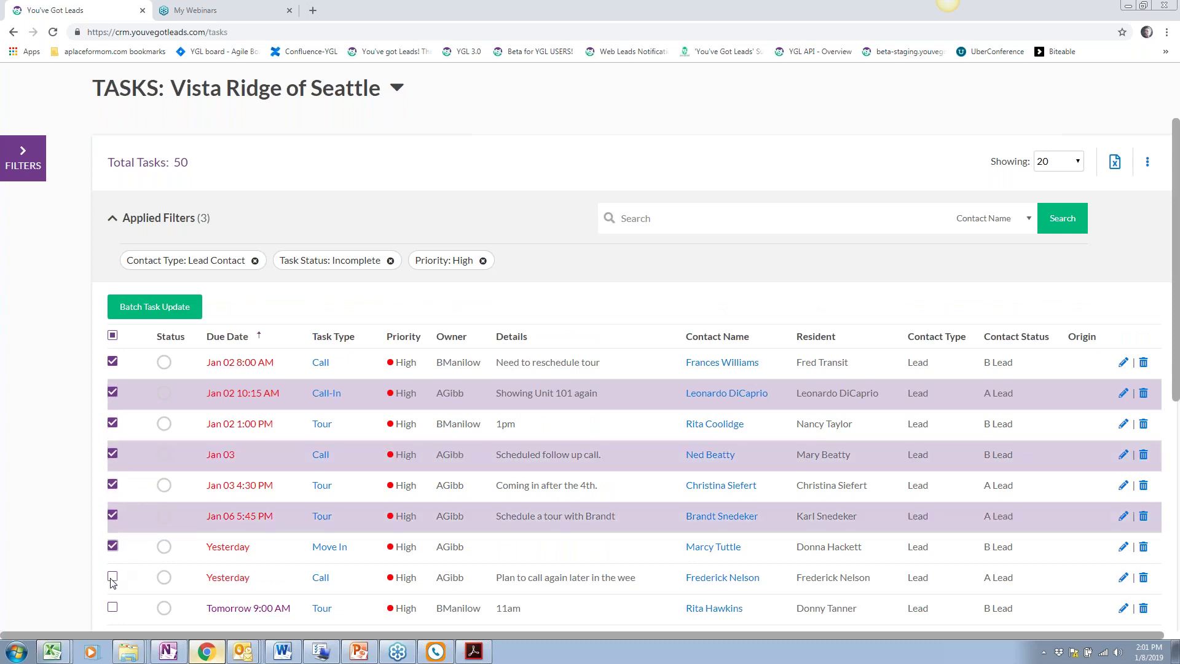
Batch-update the checked tasks' due date to January 11, 2019
click(163, 312)
click(540, 377)
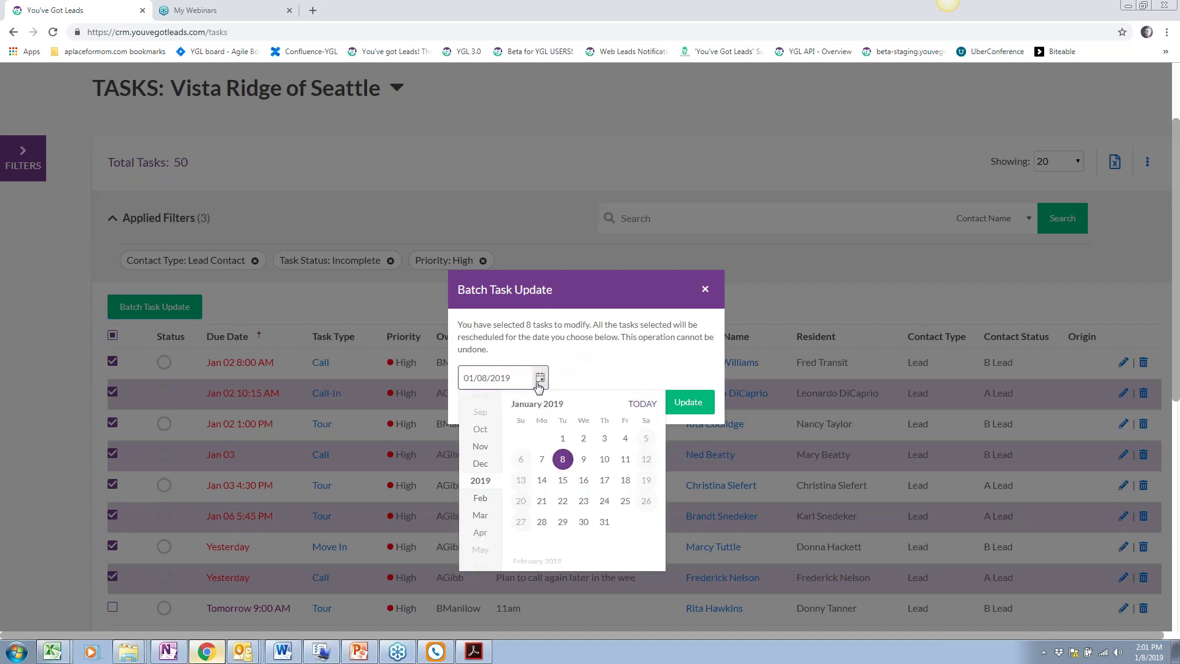
click(626, 460)
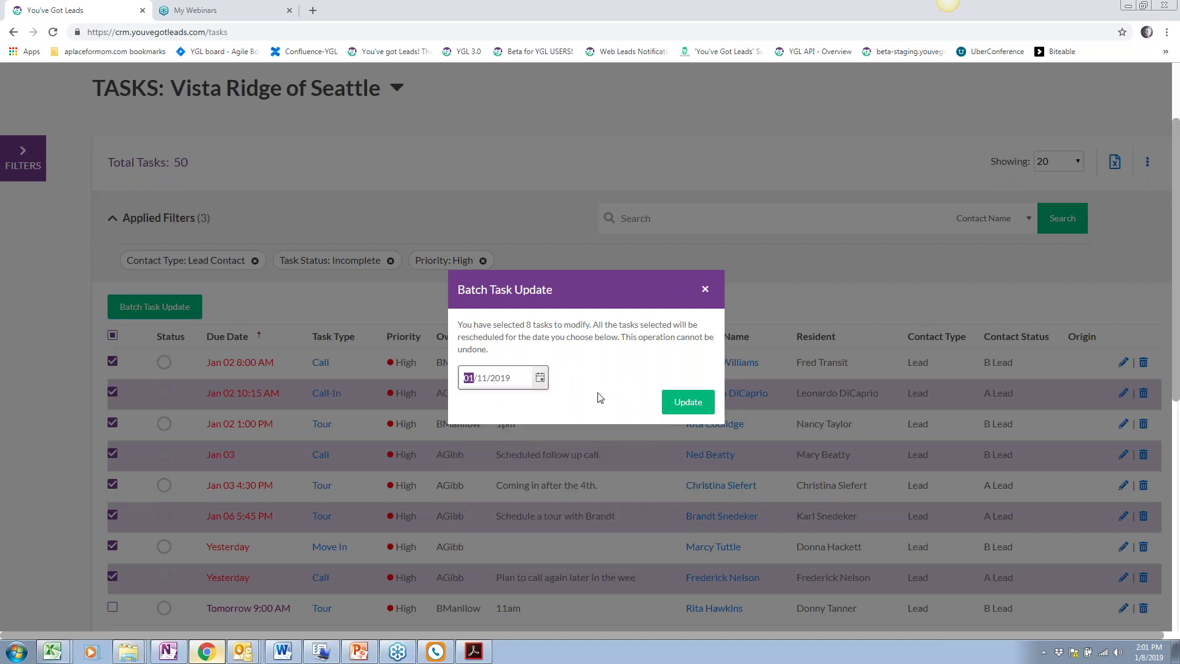
click(681, 406)
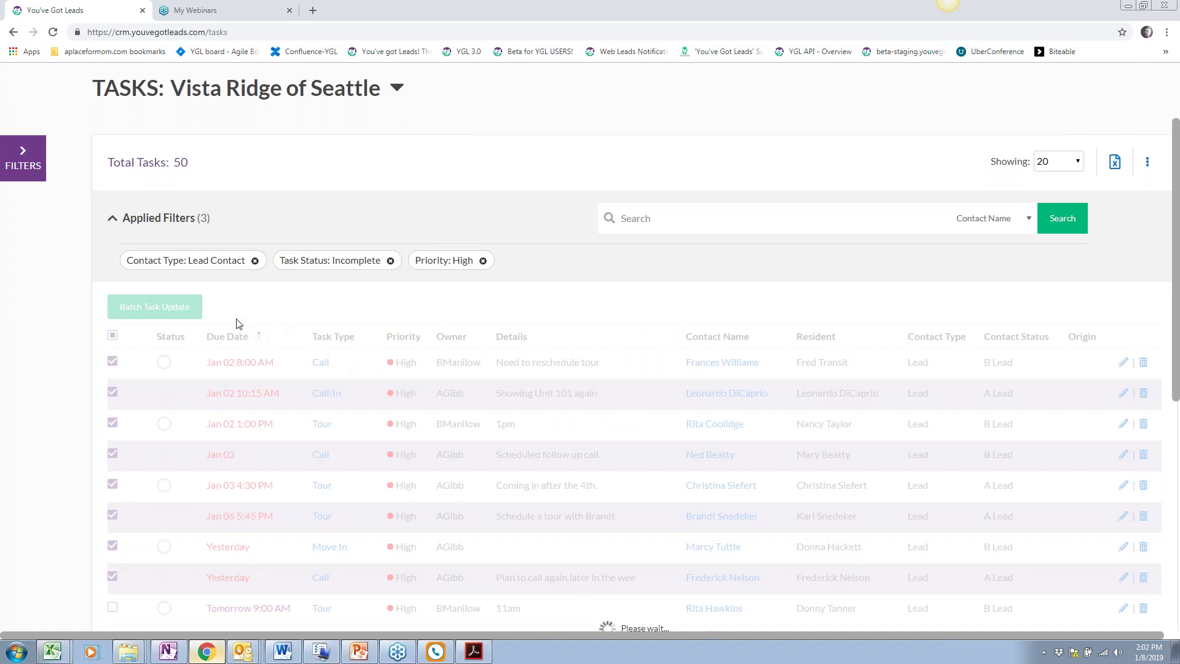
scroll(233, 348, down, 1)
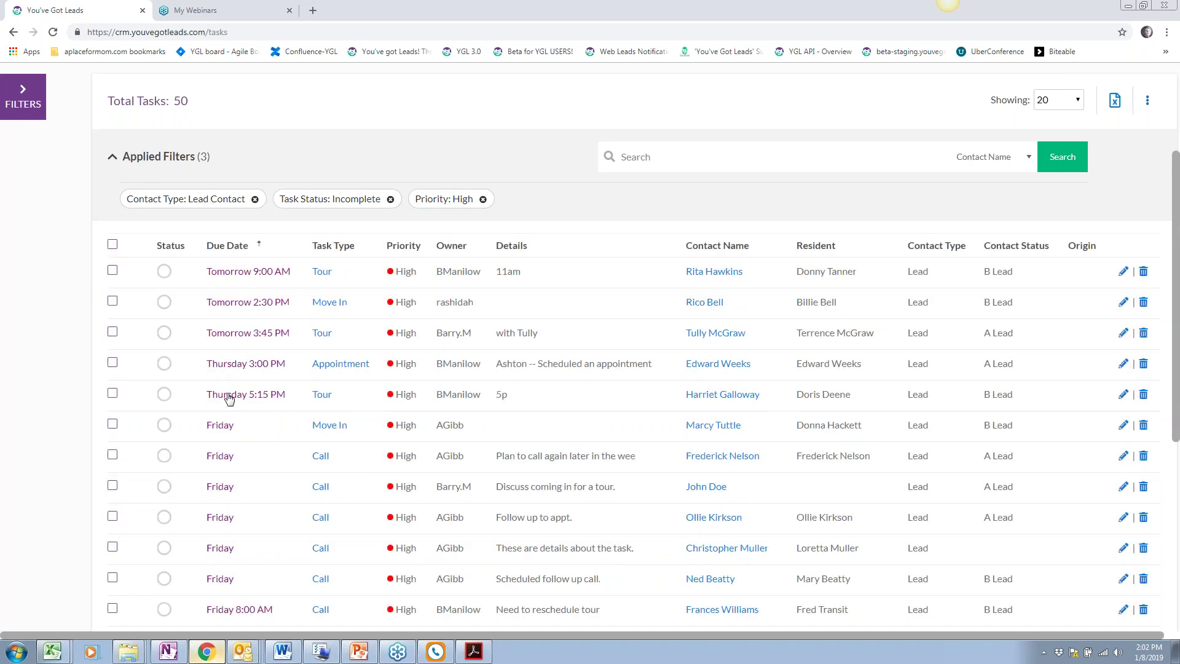
scroll(228, 399, up, 3)
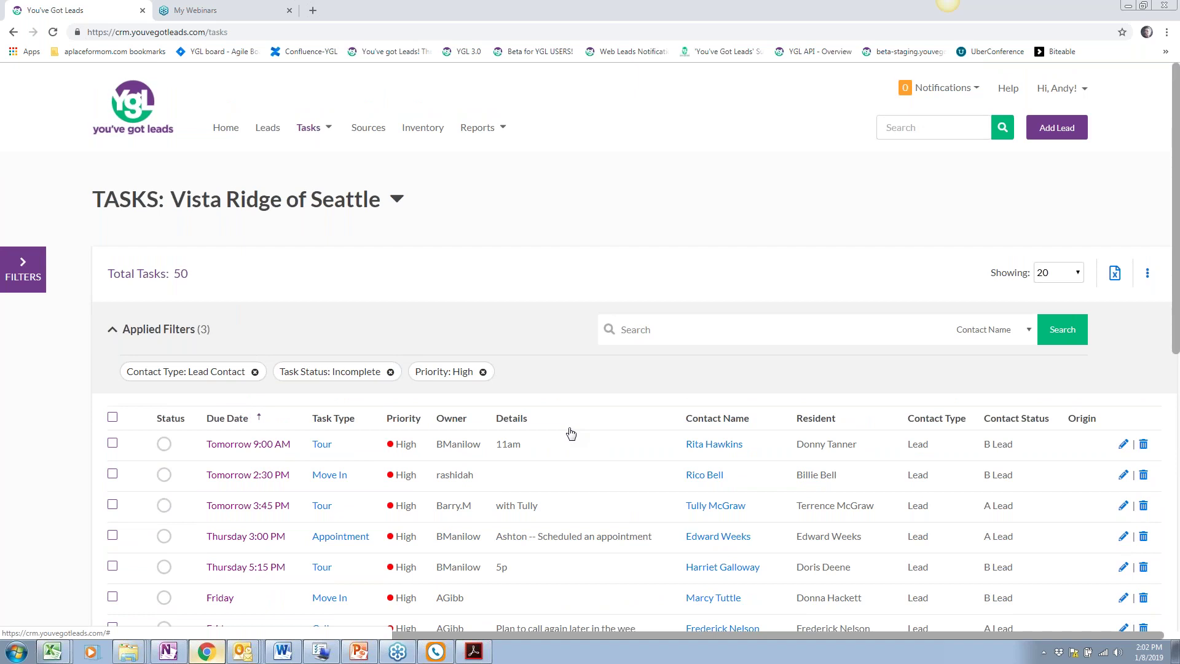
scroll(570, 432, down, 2)
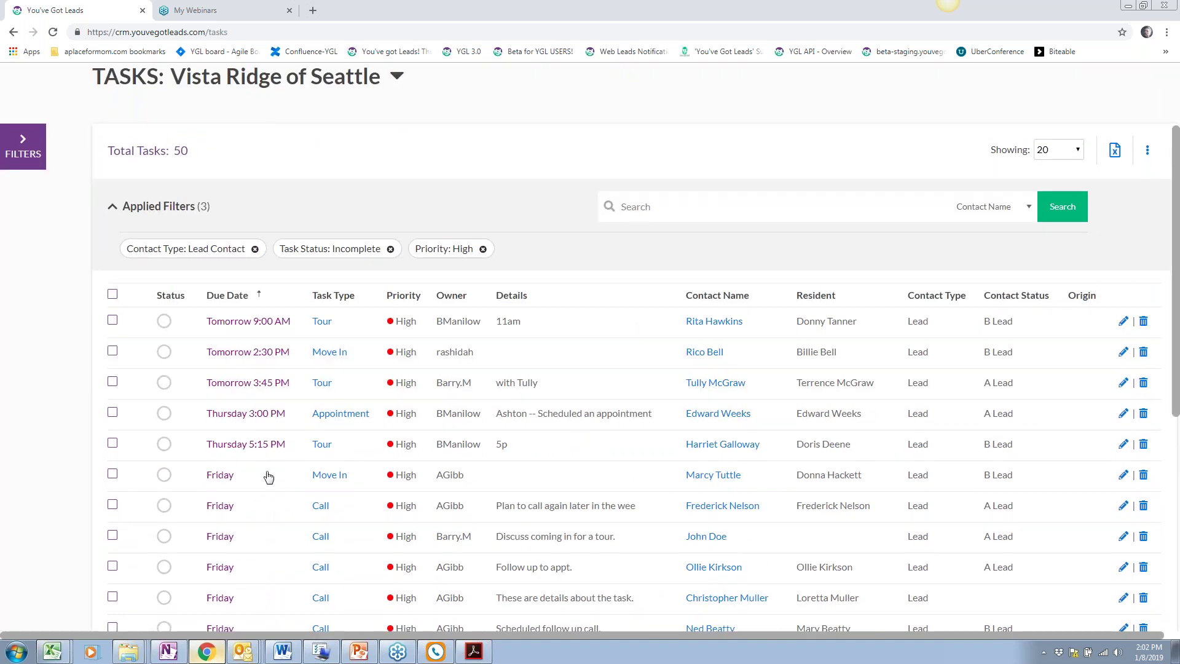
scroll(430, 418, up, 2)
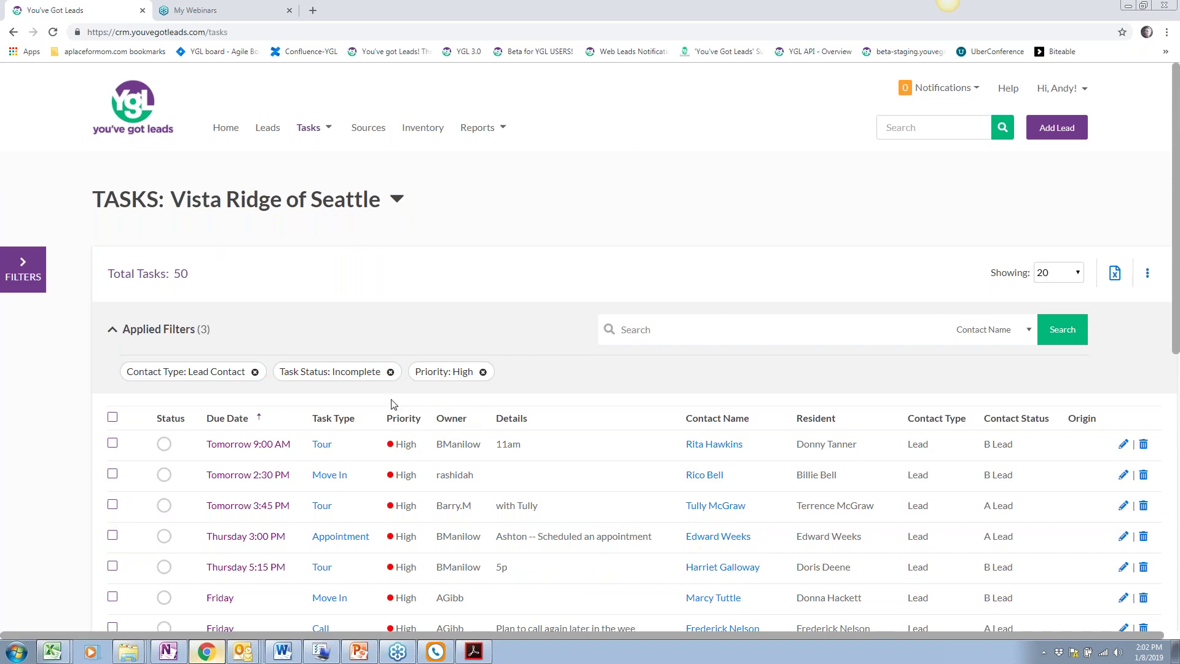
scroll(393, 404, down, 3)
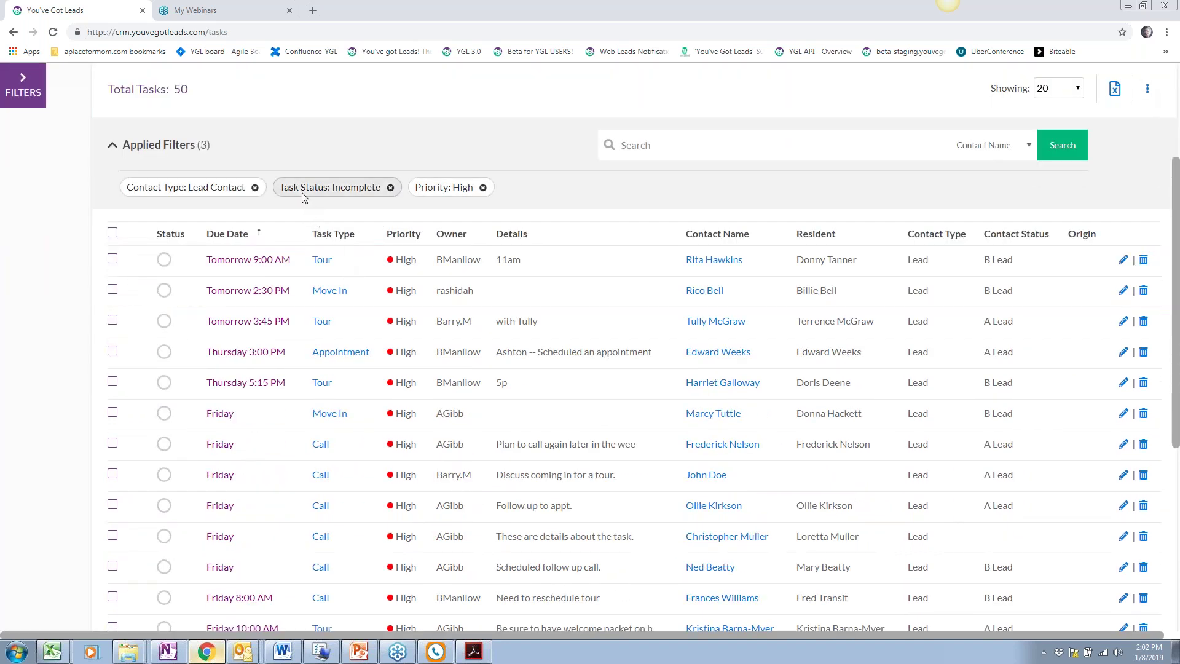
Remove the Priority: High and Contact Type: Lead Contact filter chips to list 342 incomplete tasks
click(483, 188)
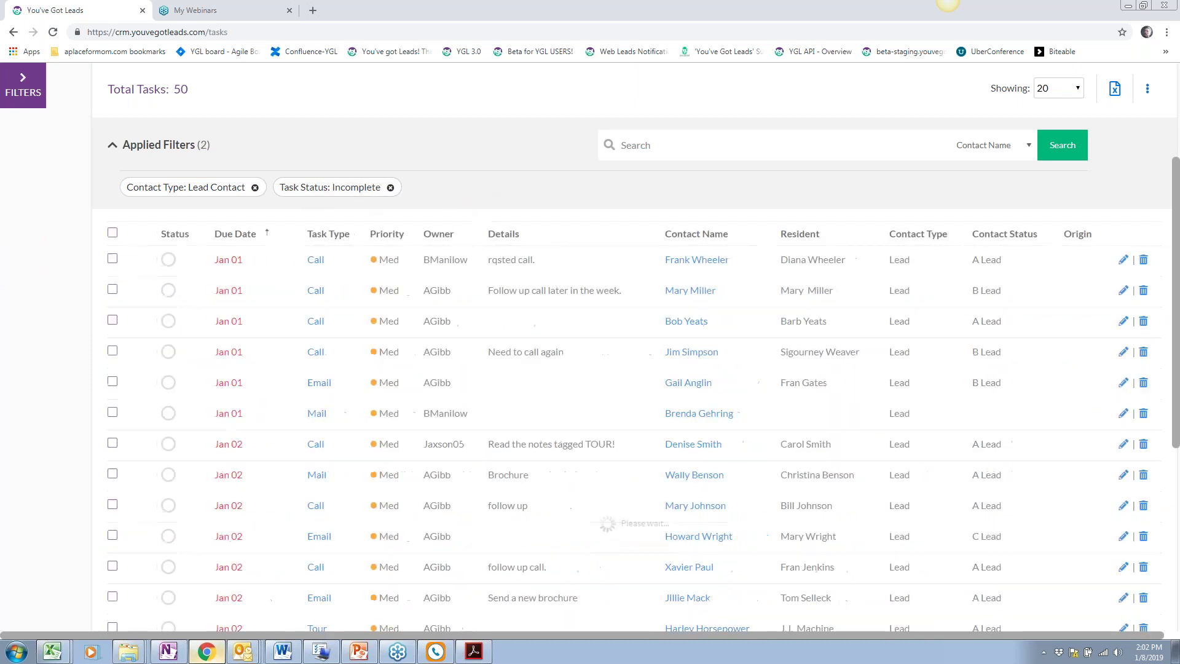
click(254, 187)
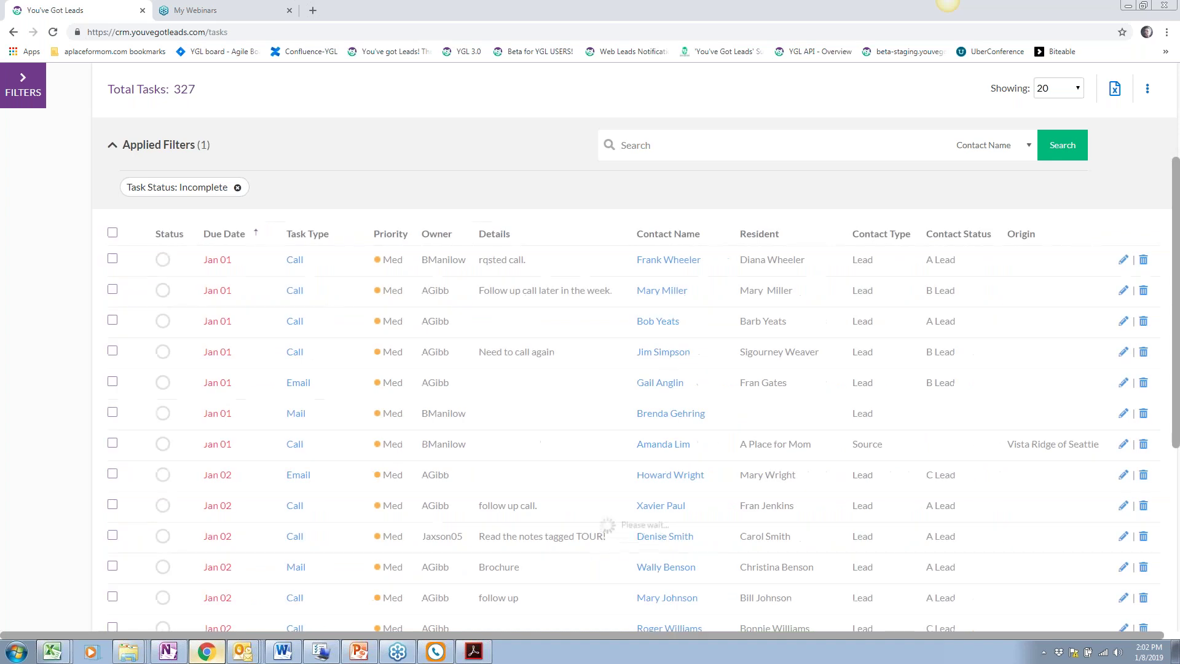
scroll(897, 509, down, 5)
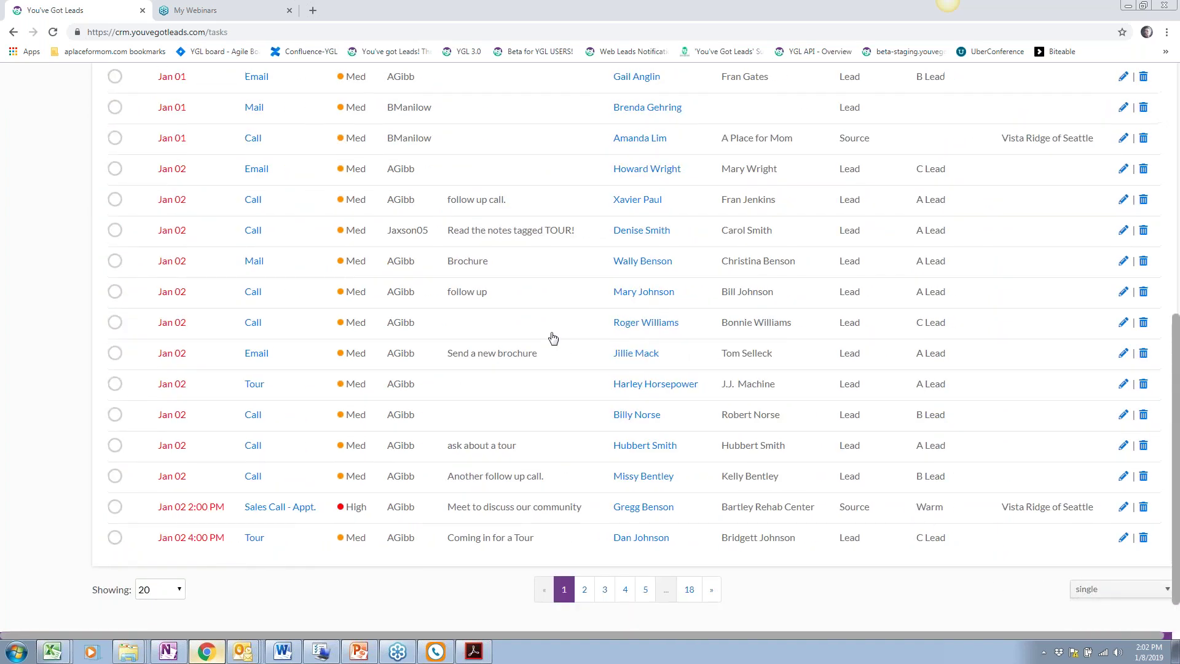
scroll(552, 334, up, 5)
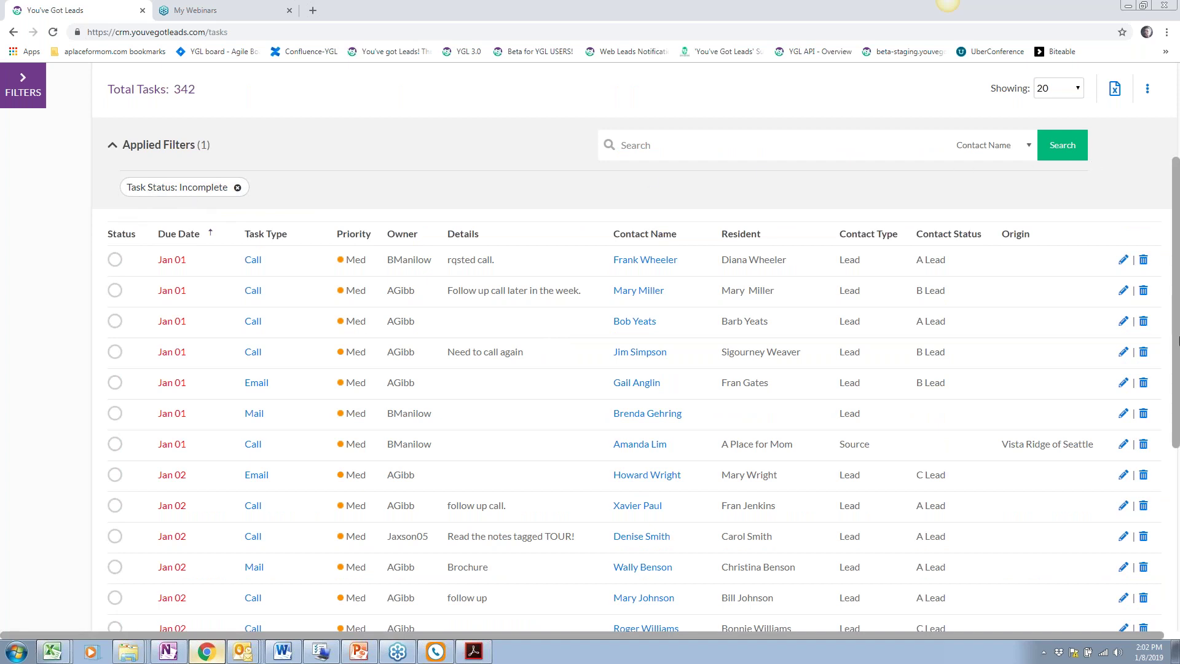
scroll(446, 230, up, 1)
scroll(446, 229, up, 2)
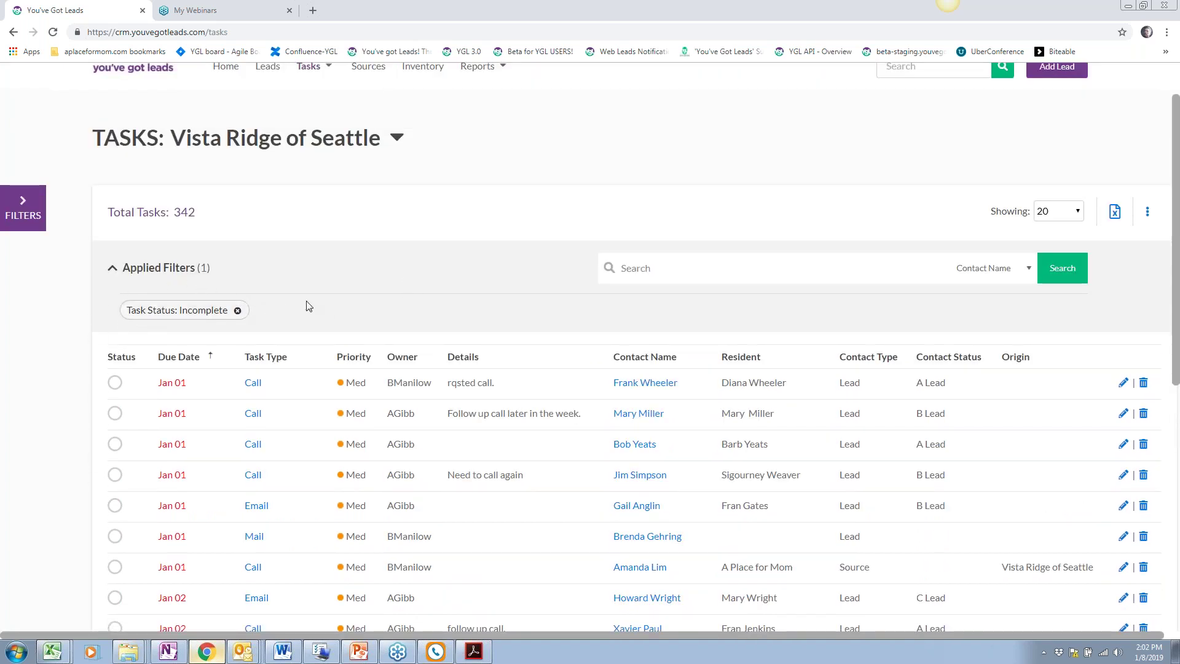
scroll(342, 303, up, 1)
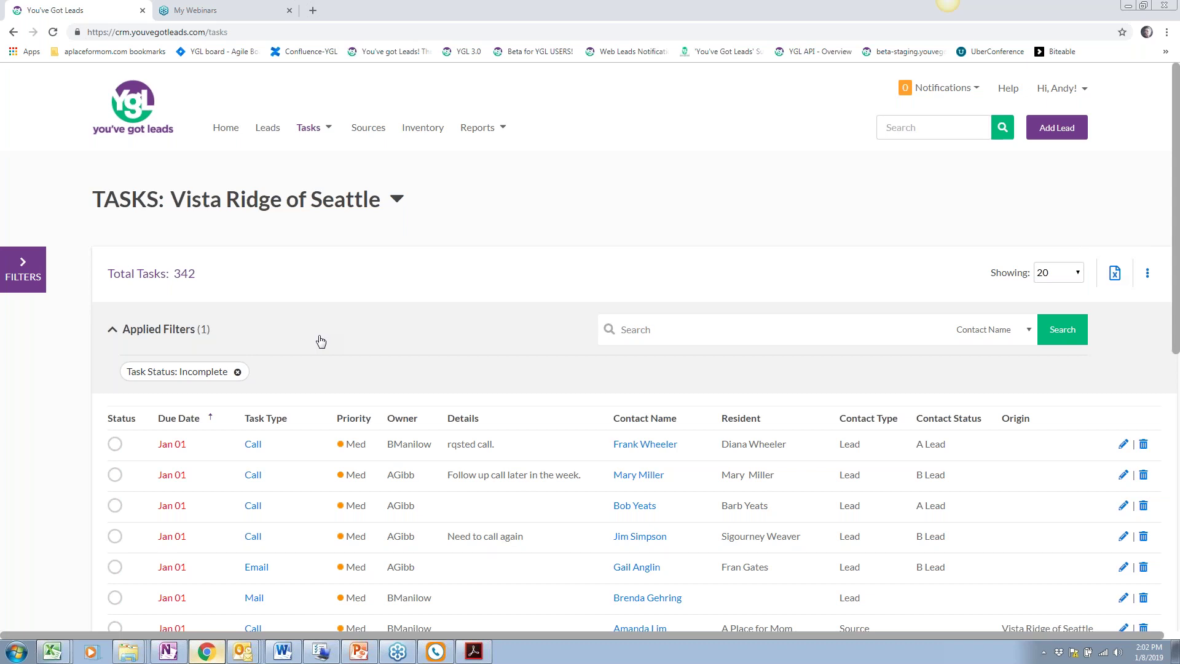
scroll(320, 343, down, 2)
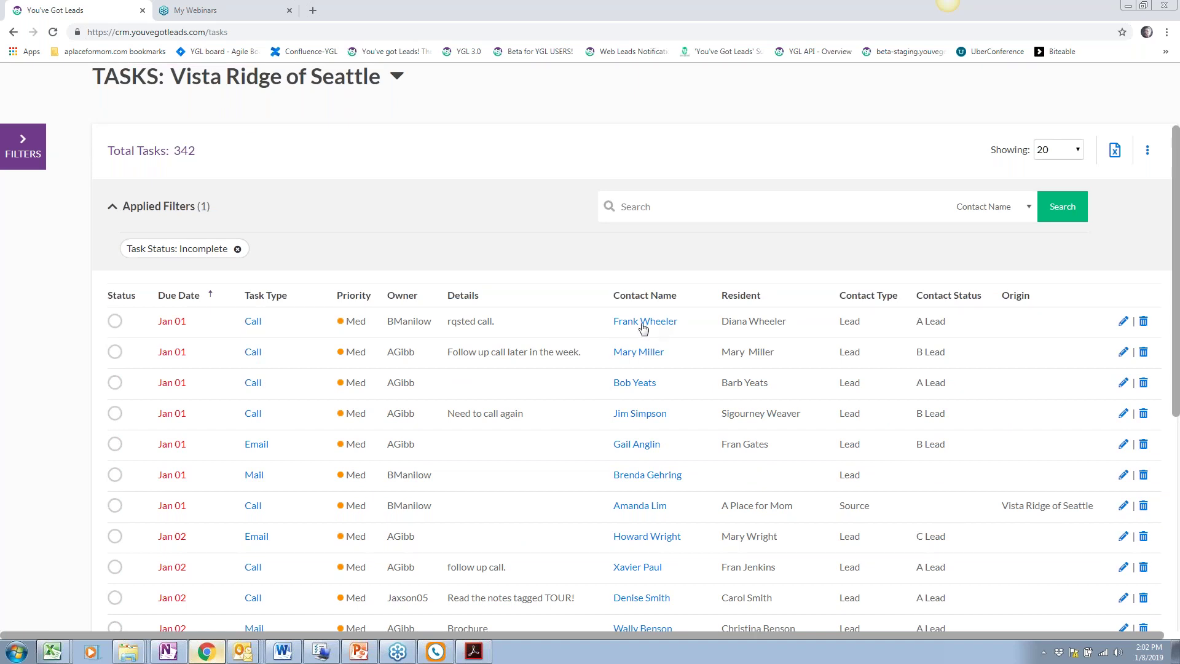
Open the top task's lead on its Activity page
click(247, 322)
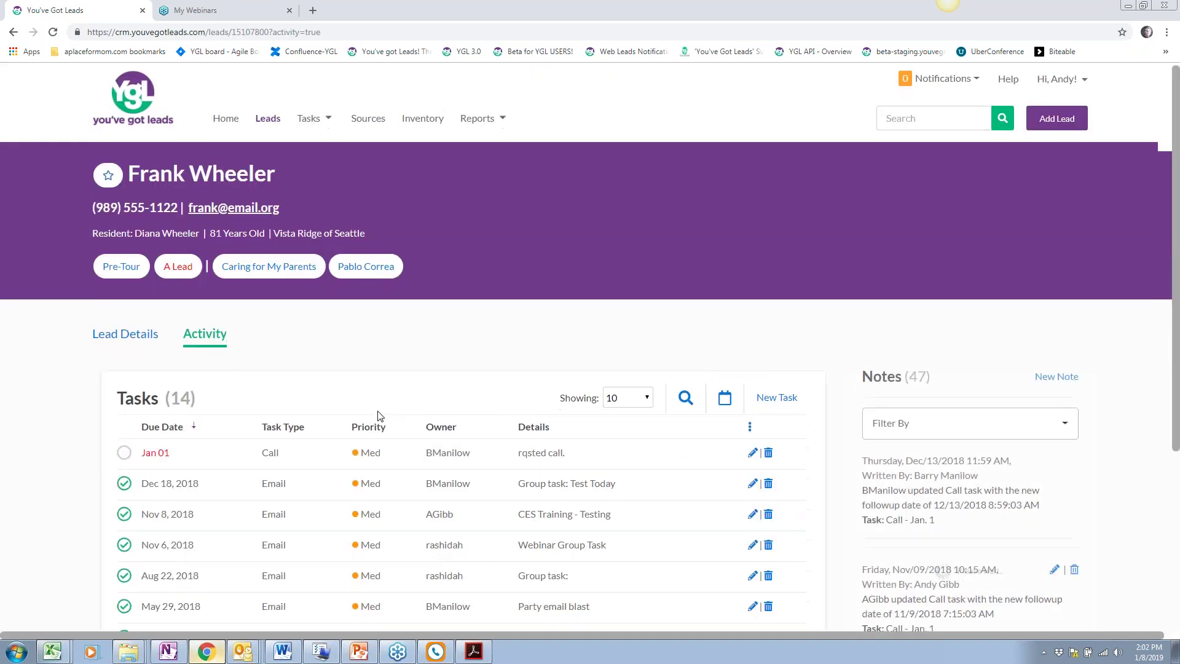
scroll(250, 263, up, 1)
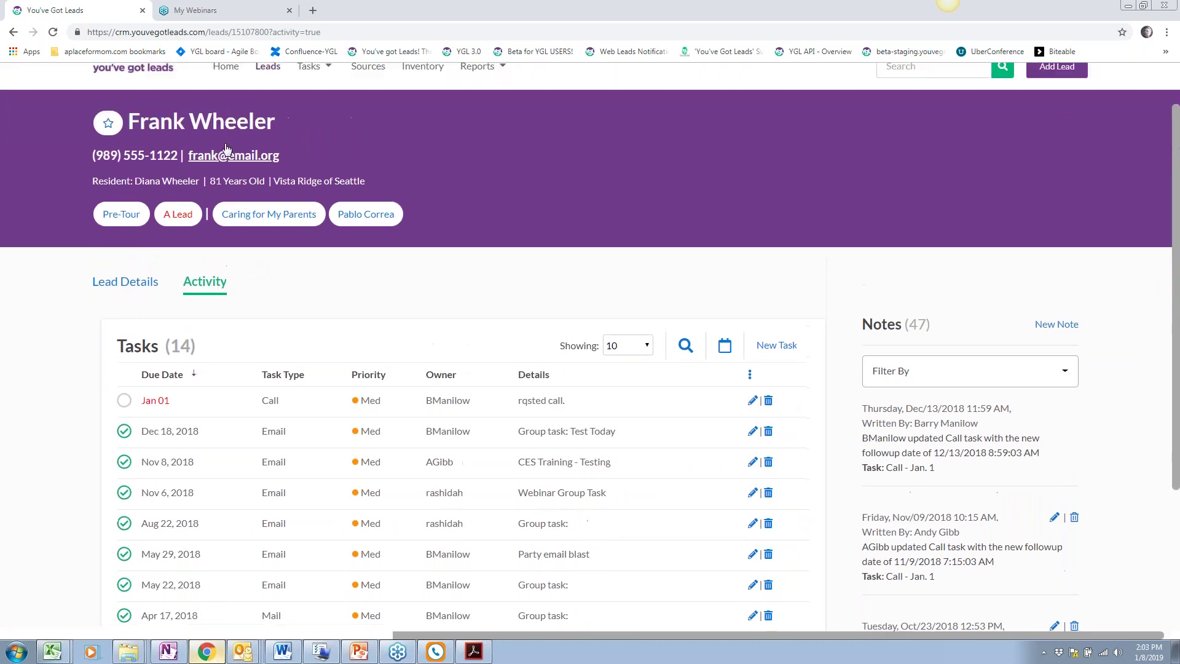
drag(274, 121, 131, 121)
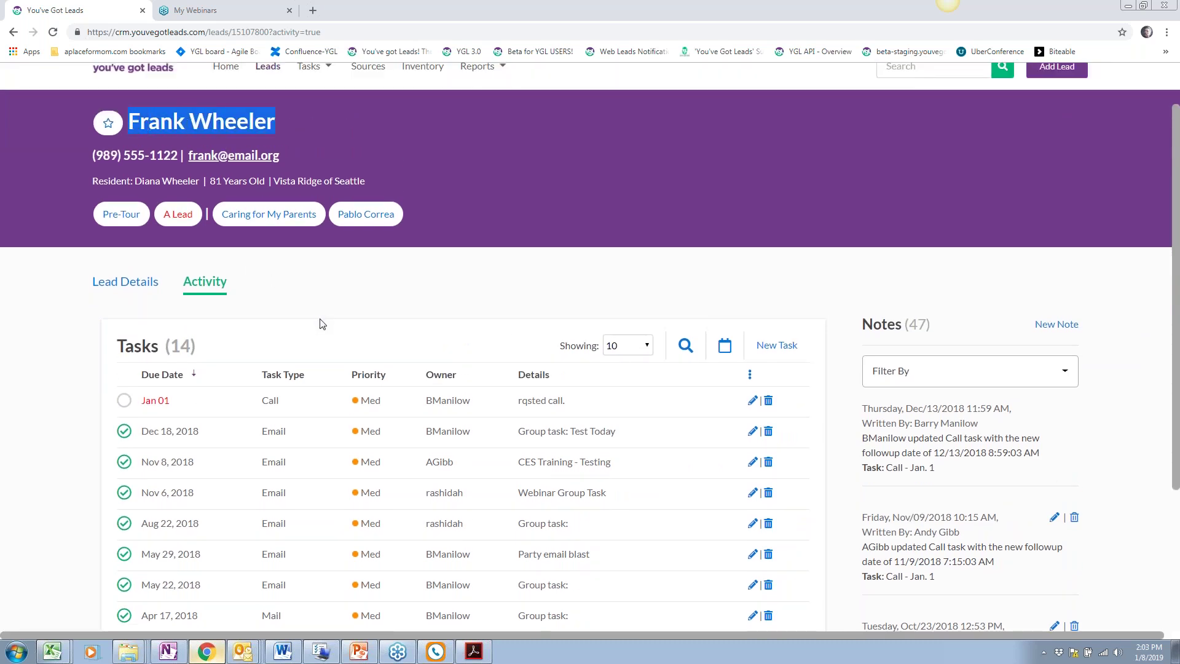
scroll(320, 324, down, 2)
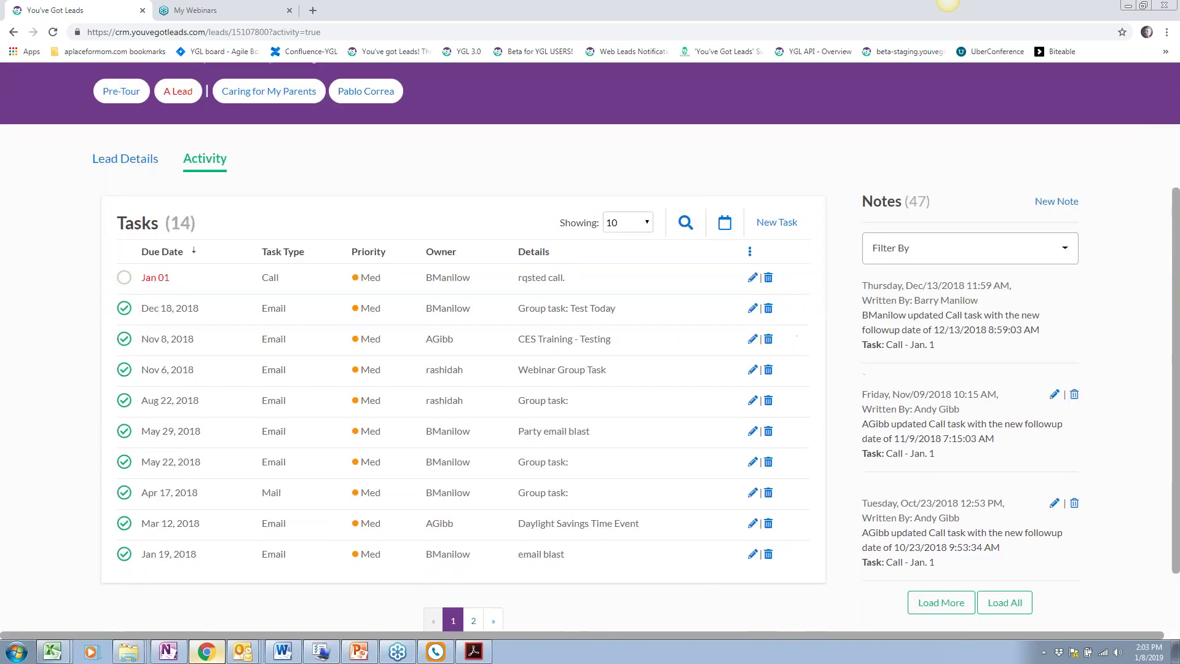
scroll(590, 332, up, 1)
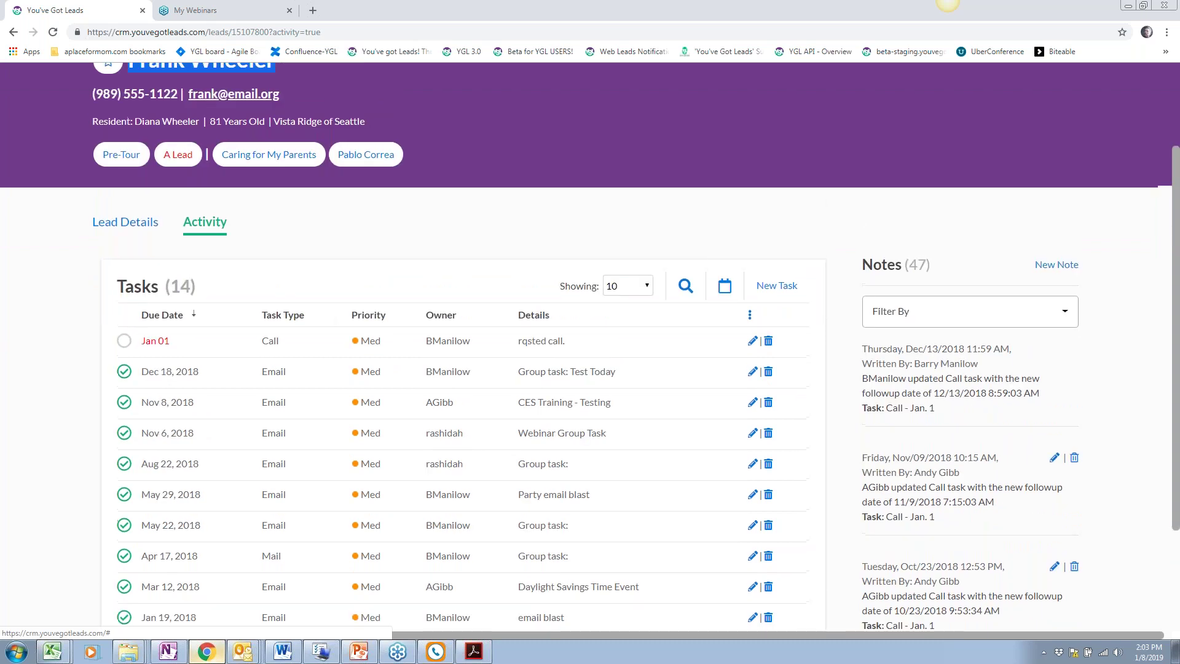
Go to the Task Calendar from the Tasks menu
scroll(320, 184, up, 2)
click(309, 128)
click(335, 183)
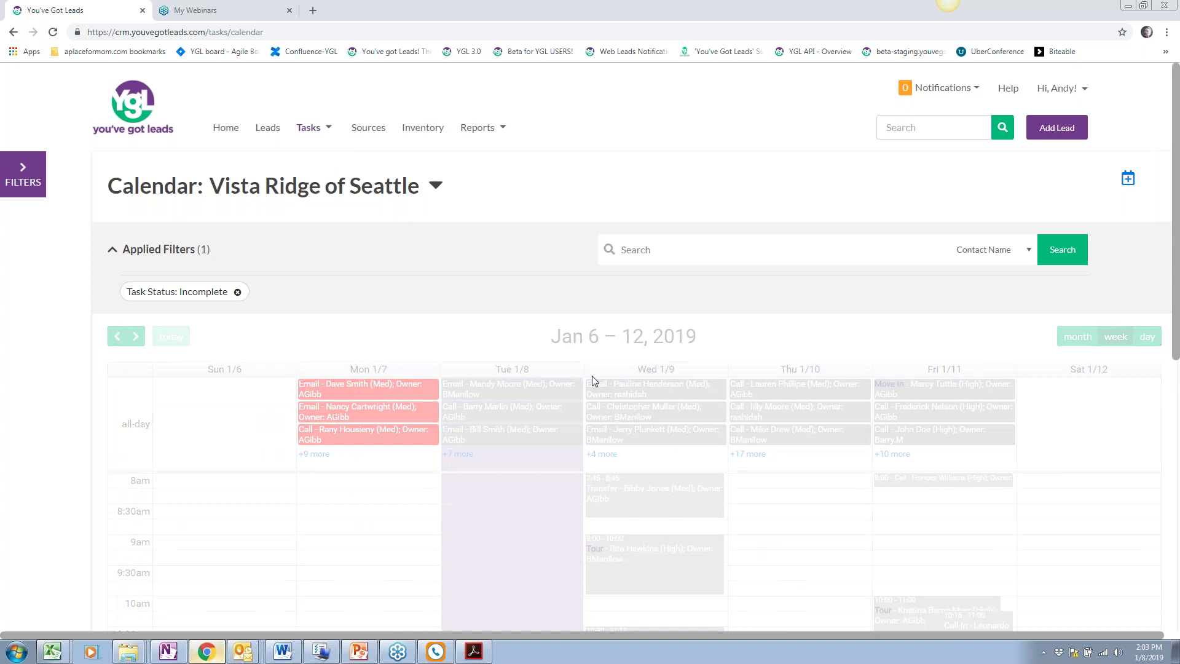
Clear the Incomplete status filter and step the calendar back to Dec 23 – 29, 2018
scroll(592, 375, down, 2)
scroll(311, 324, up, 2)
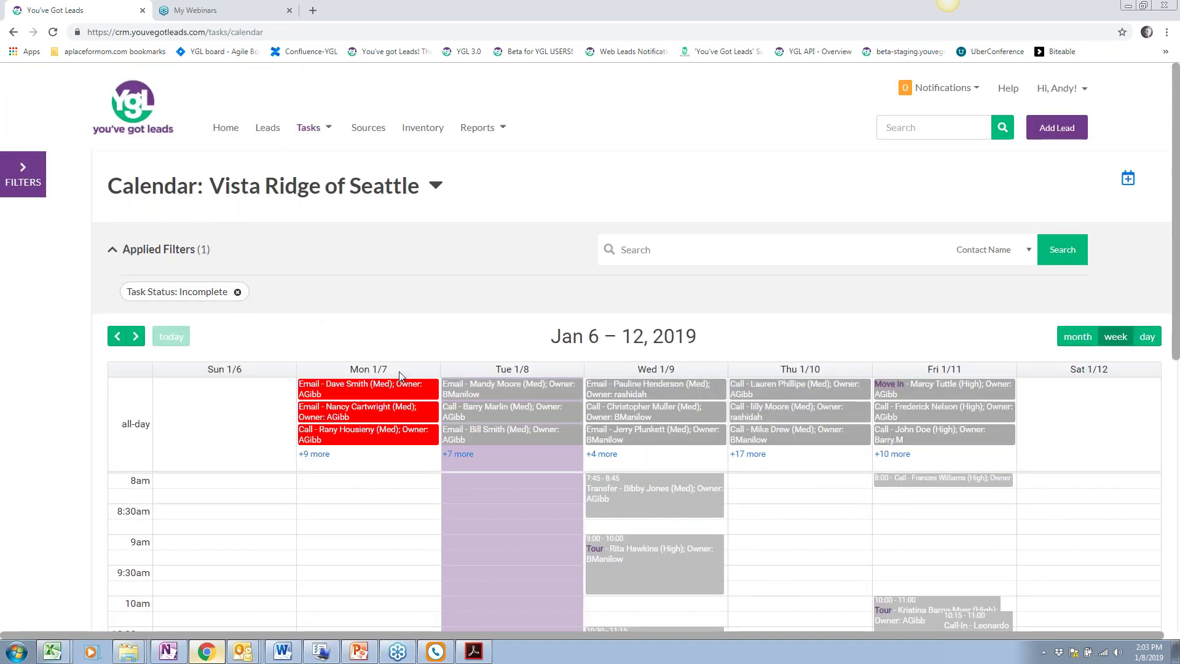
scroll(399, 371, down, 1)
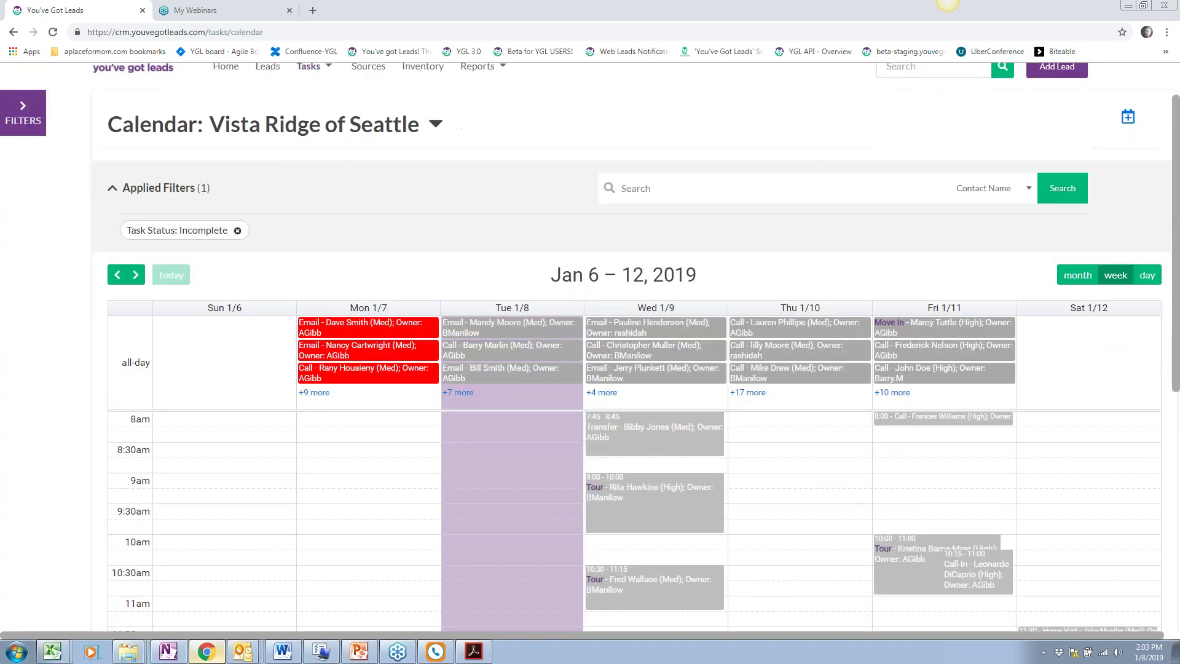
click(238, 230)
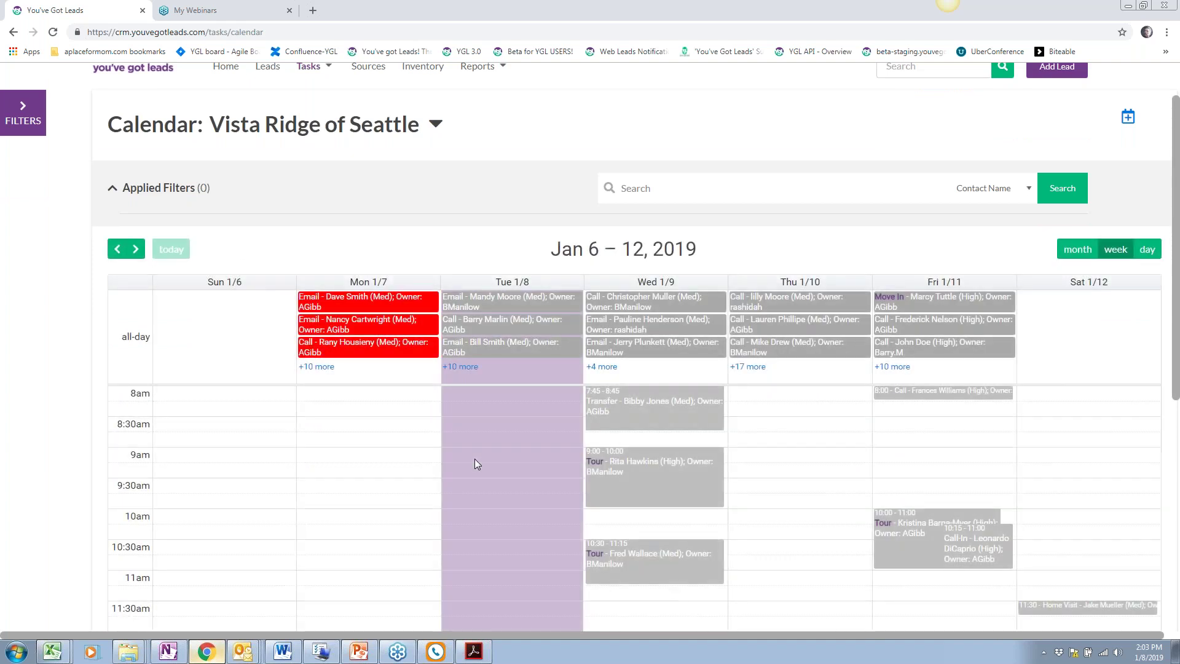
click(117, 249)
click(117, 249)
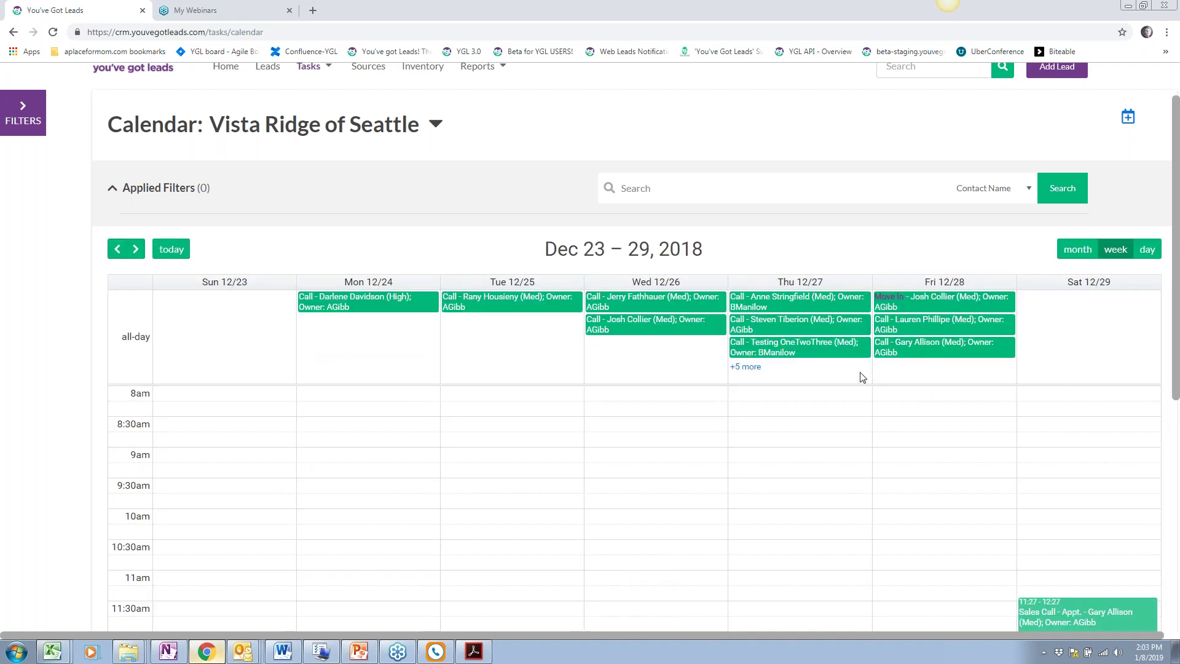
In Dec 30 – Jan 5, move calls to Fri 1/4, Thursday 2:15 and Saturday 2:15
click(137, 249)
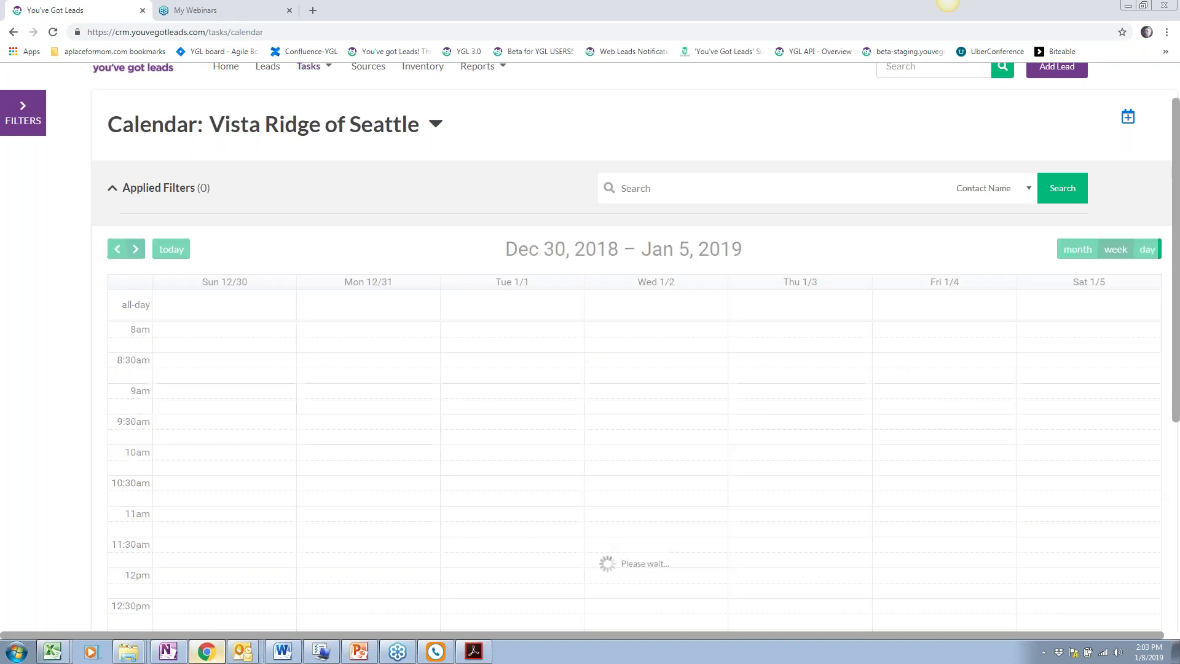
scroll(546, 466, down, 1)
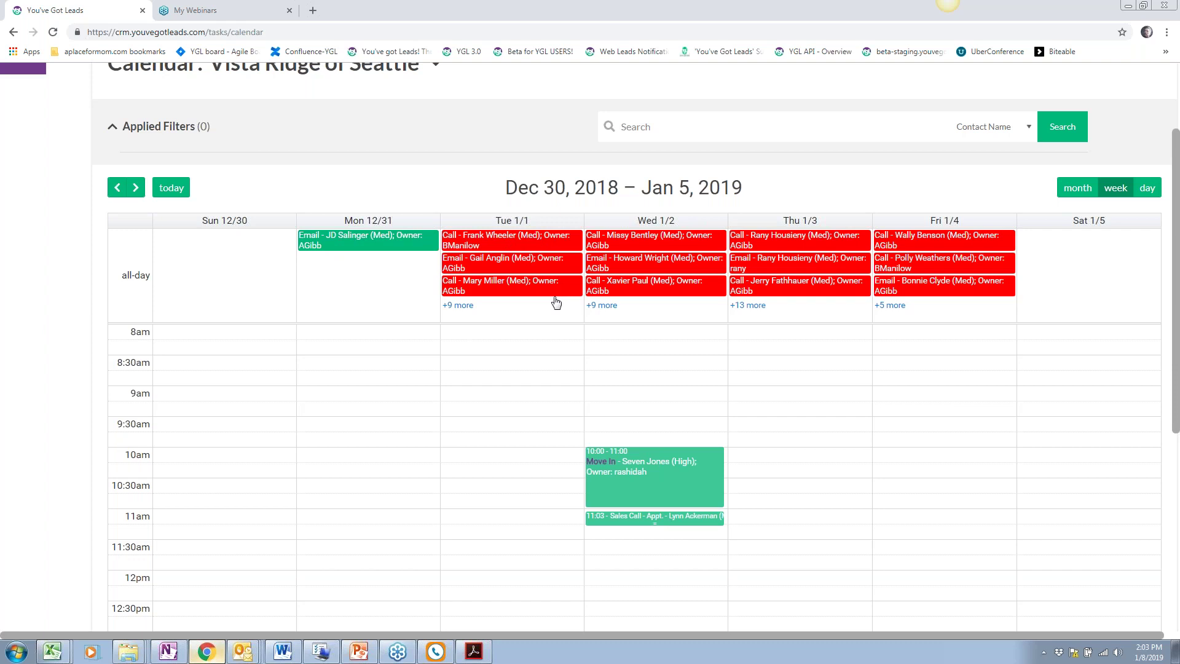
scroll(558, 358, up, 1)
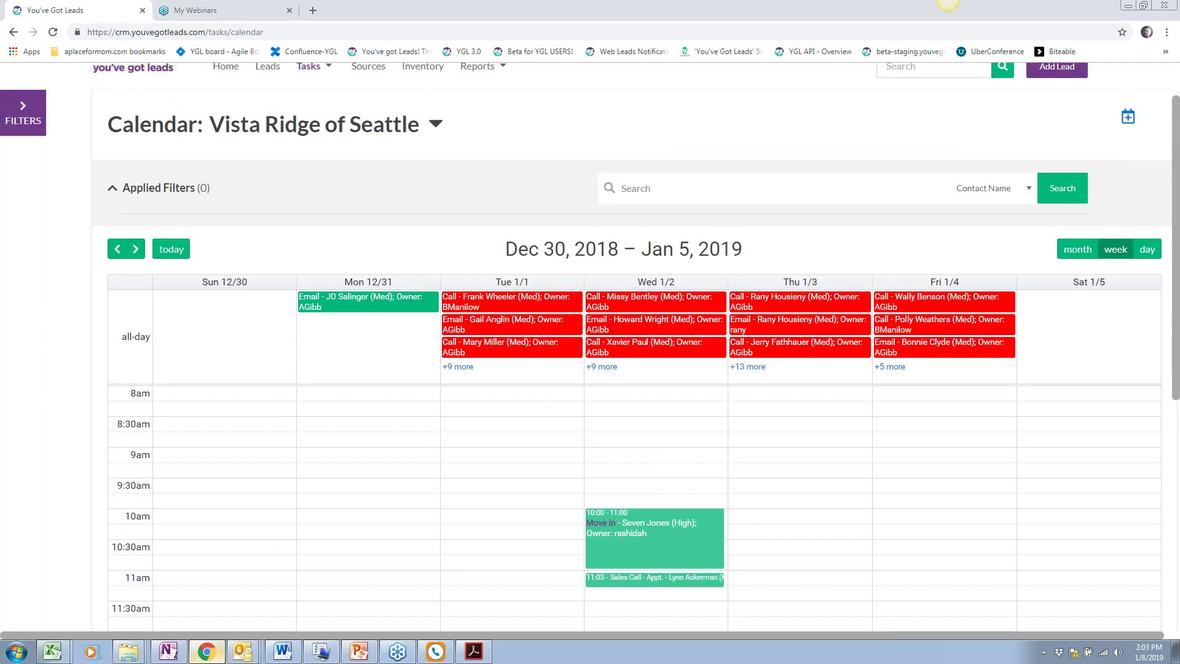
drag(481, 351, 906, 363)
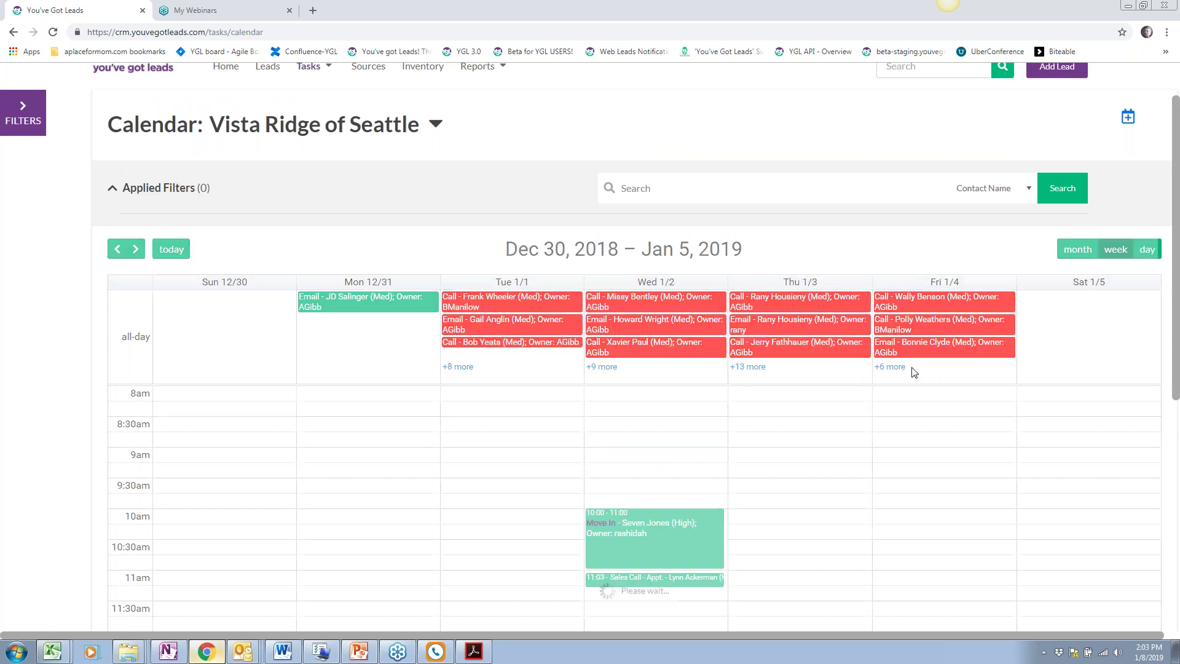
scroll(497, 397, down, 2)
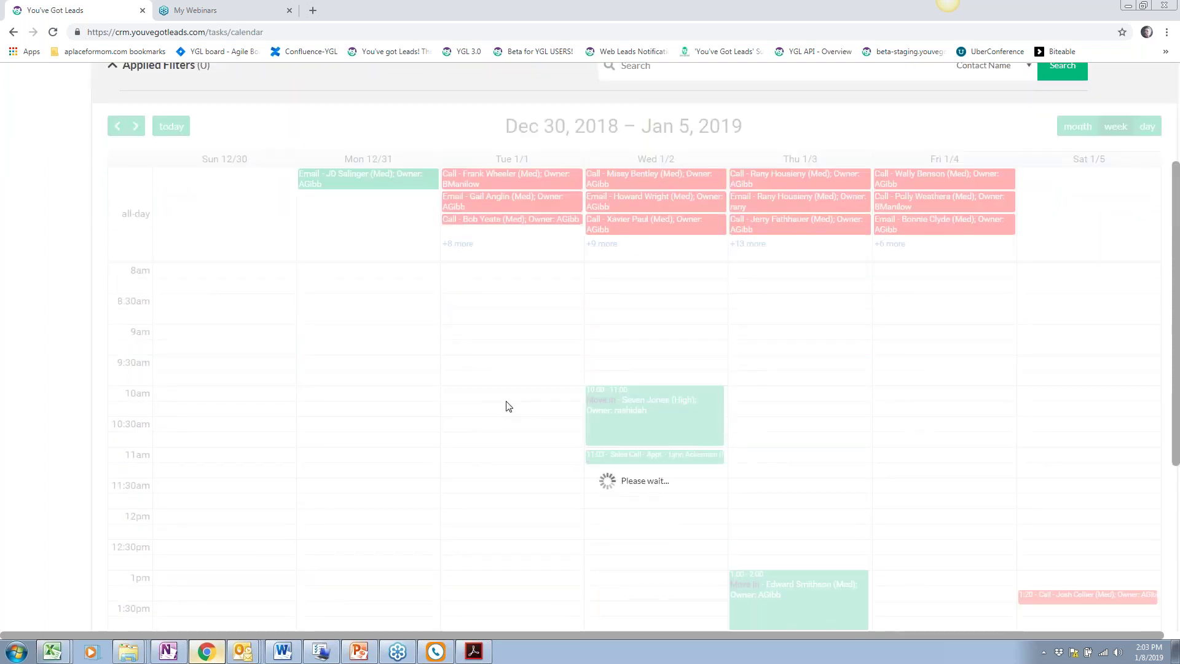
scroll(508, 406, down, 4)
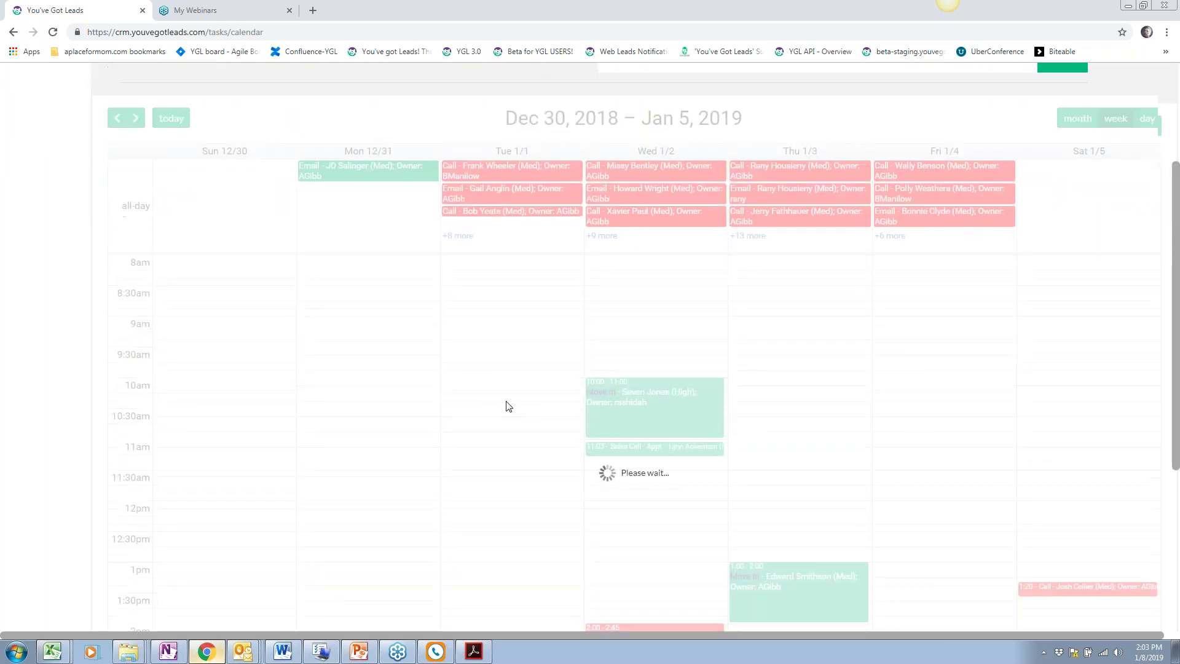
scroll(686, 367, down, 1)
drag(686, 367, 816, 364)
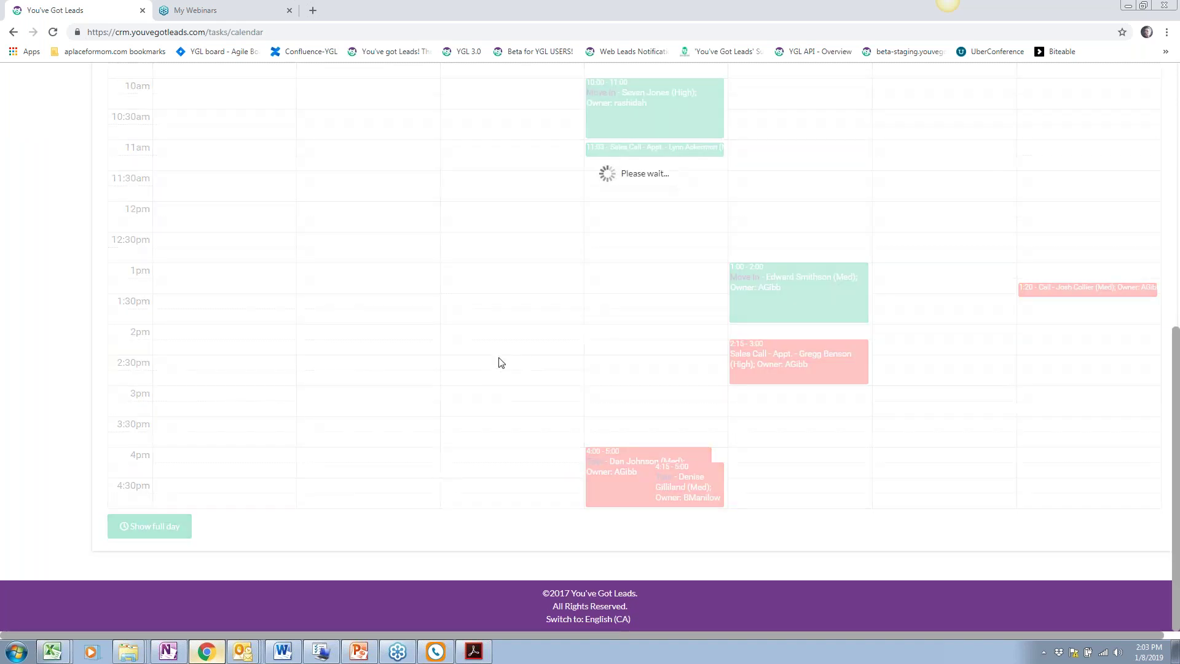
drag(689, 483, 1068, 368)
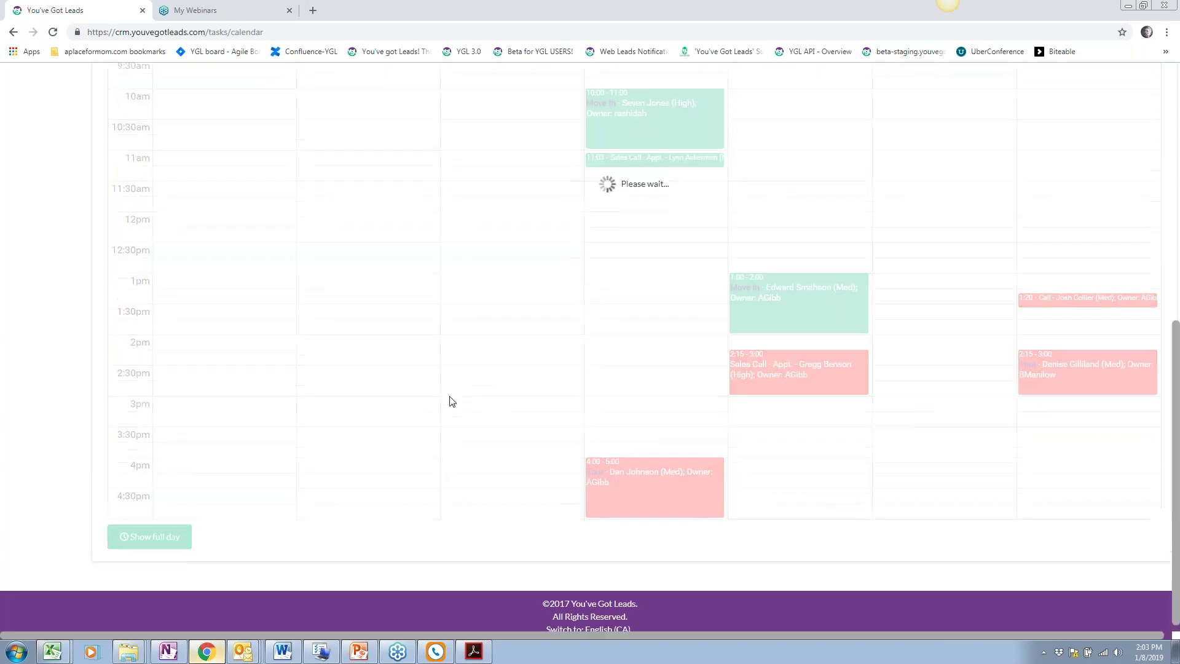
Expand Tue Jan 1's tasks, then the next week's Tue Jan 8 and Mon Jan 7 lists
scroll(452, 401, up, 8)
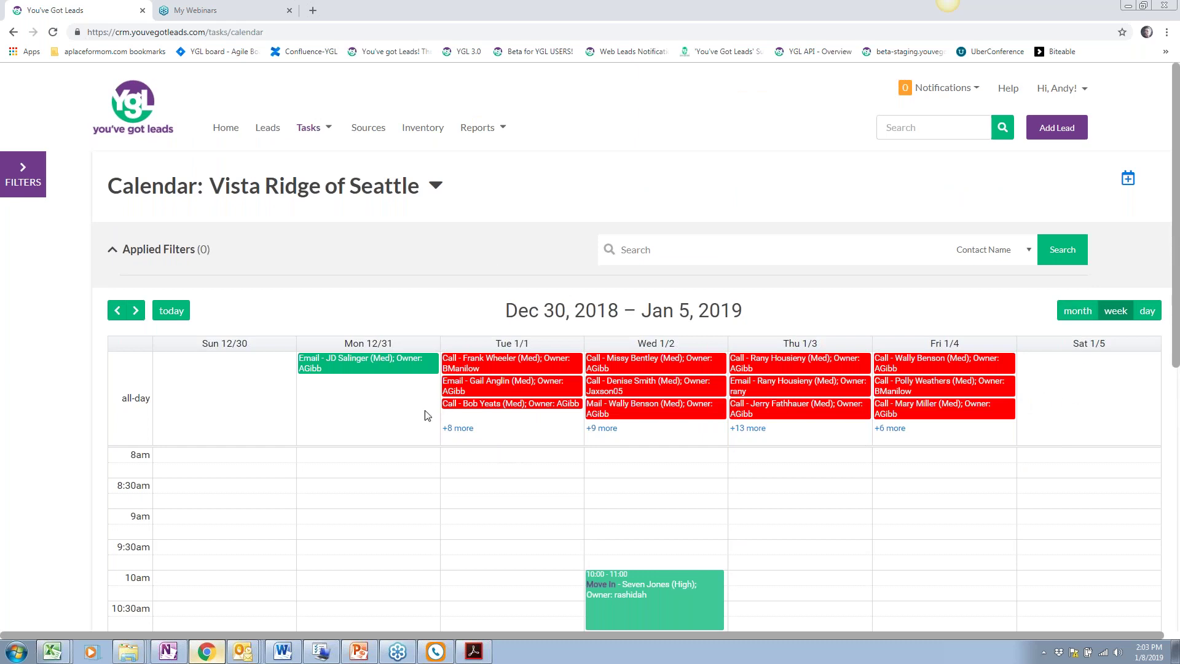
click(468, 429)
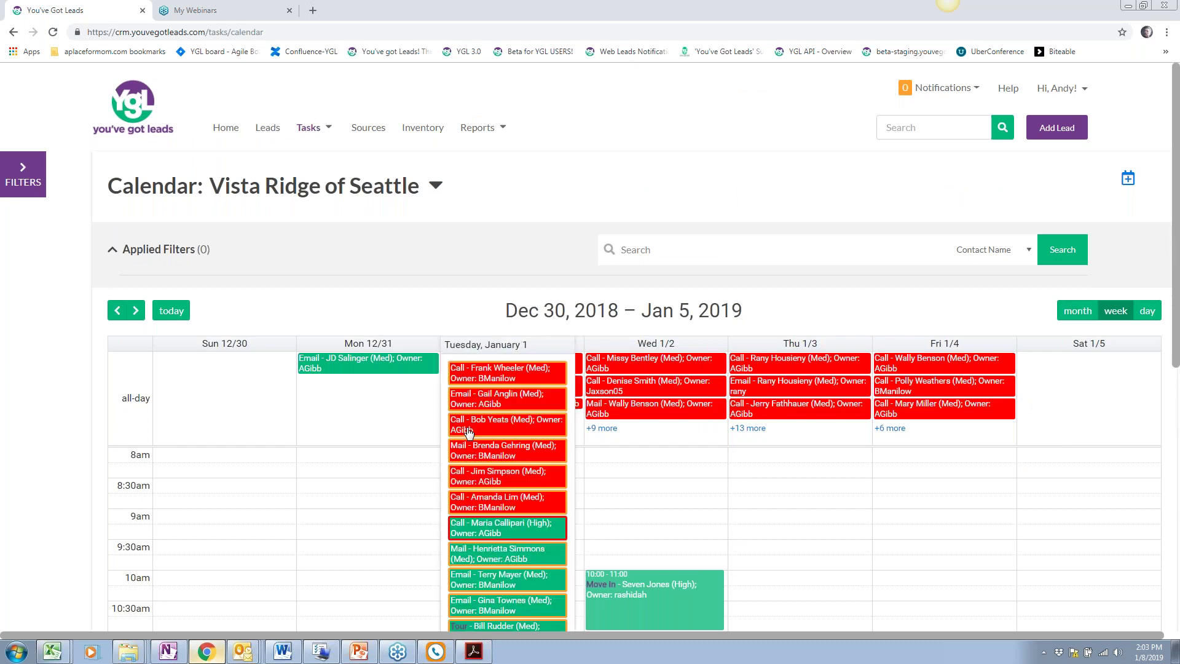
click(136, 311)
scroll(491, 433, down, 5)
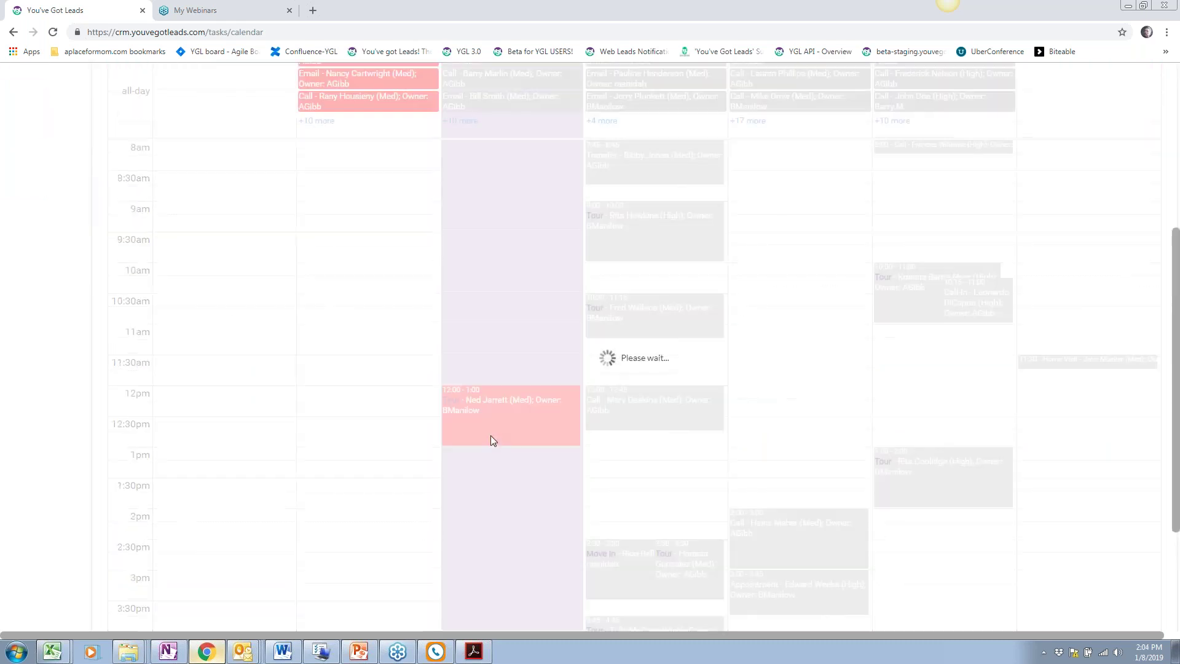
scroll(491, 435, down, 3)
scroll(490, 435, up, 8)
click(465, 429)
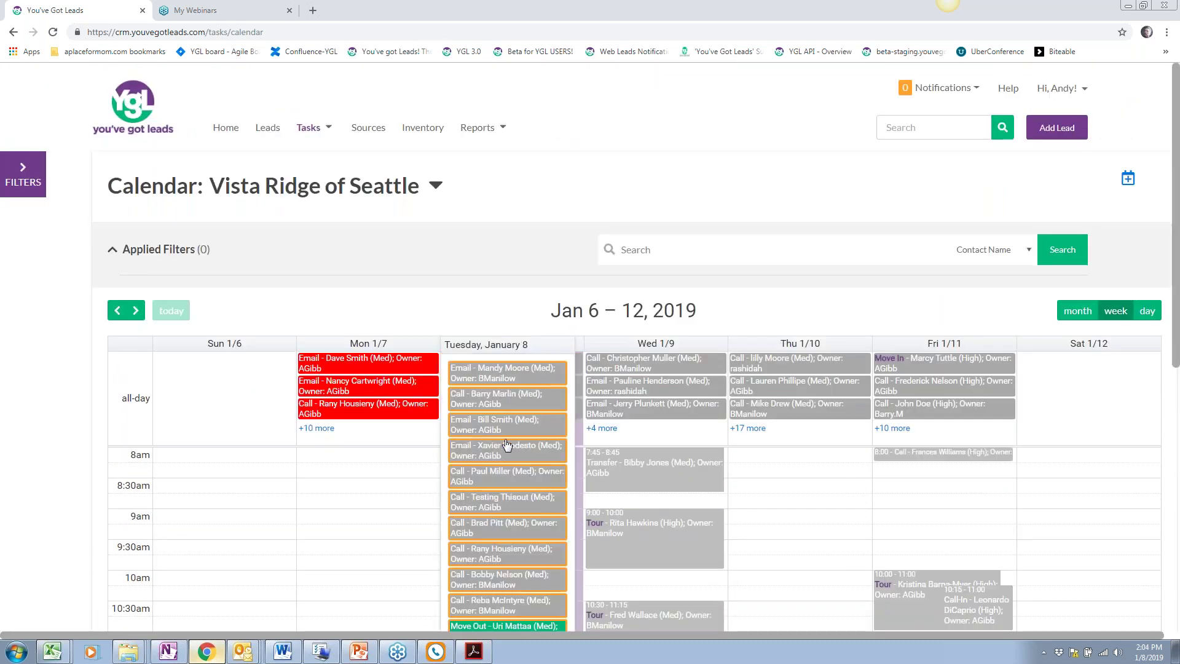
scroll(507, 444, down, 3)
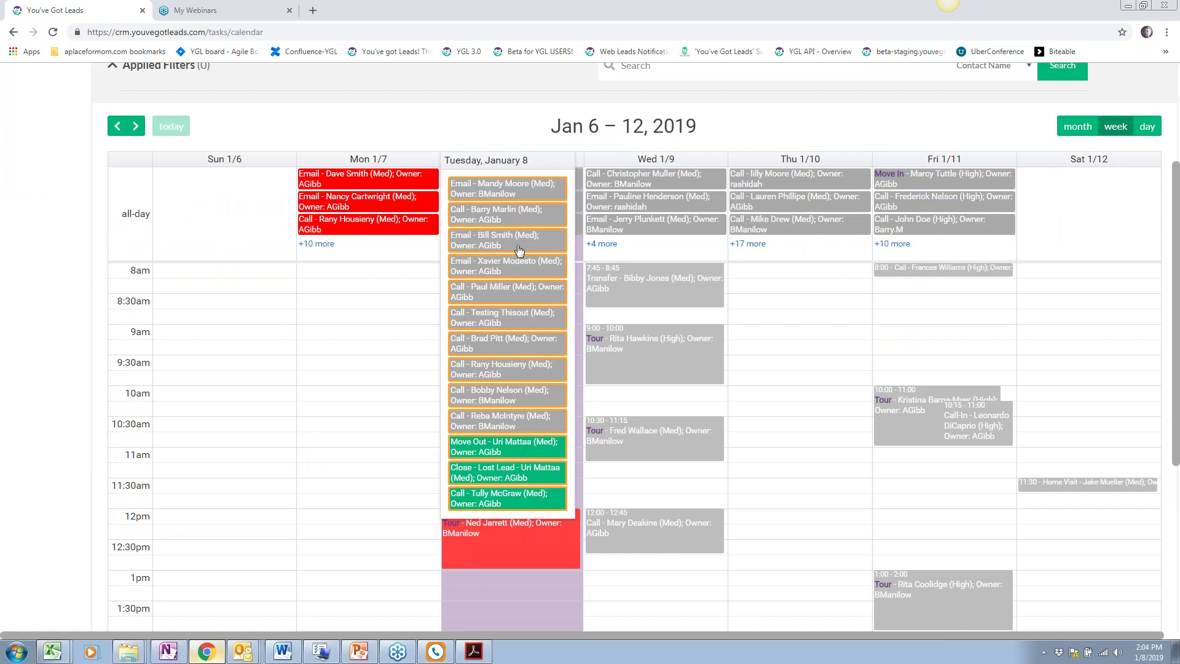
click(315, 244)
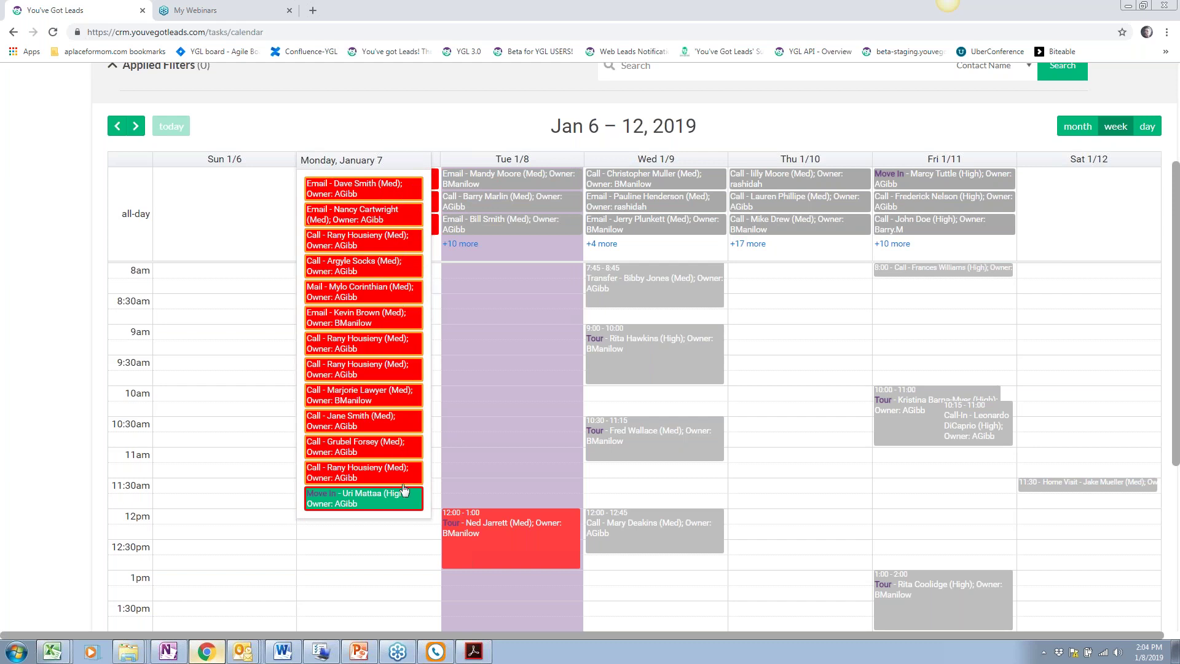
Open a Monday task's Vista Ridge of Seattle lead record on its Activity page
click(366, 192)
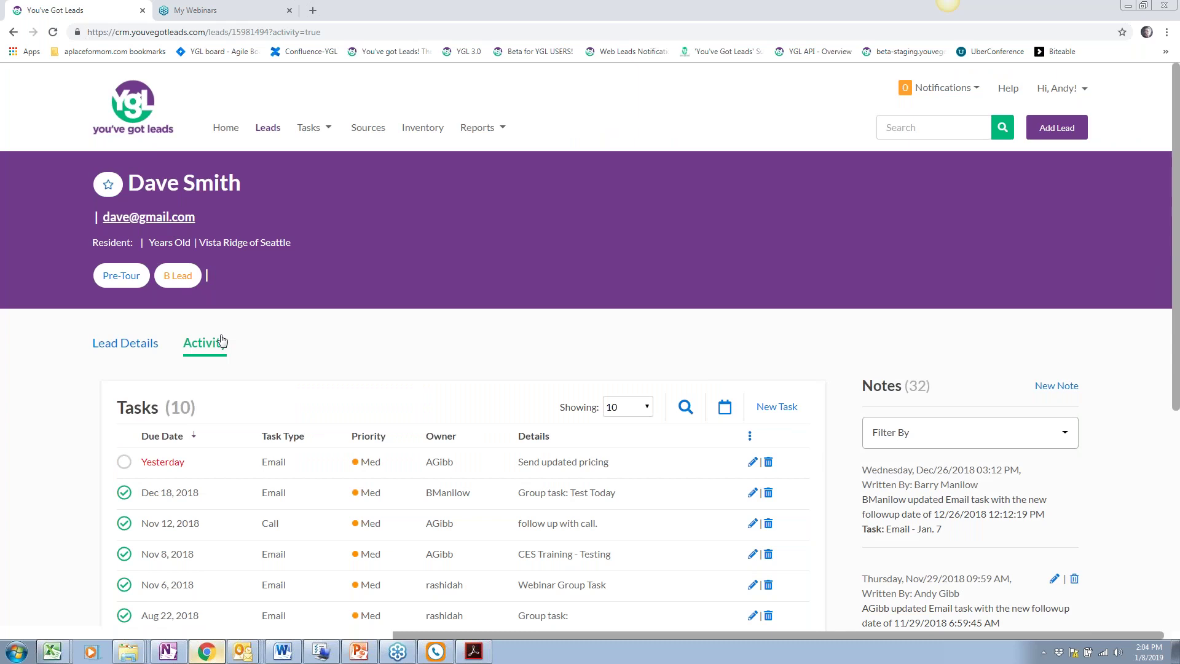
scroll(441, 442, down, 3)
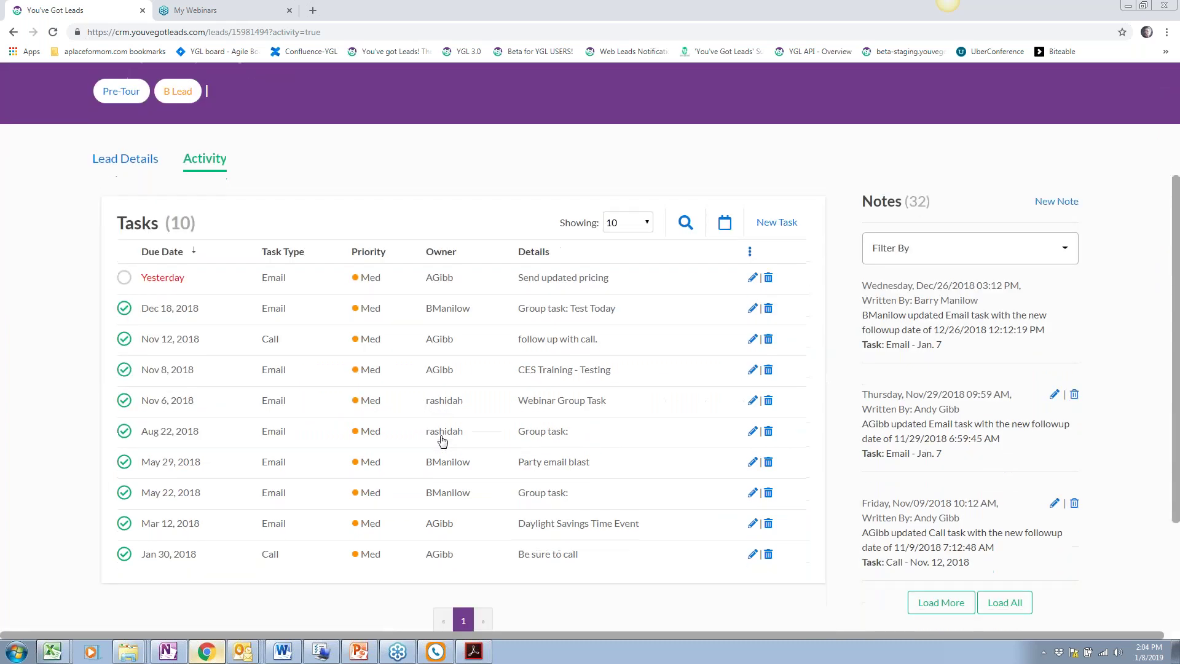
scroll(441, 440, up, 3)
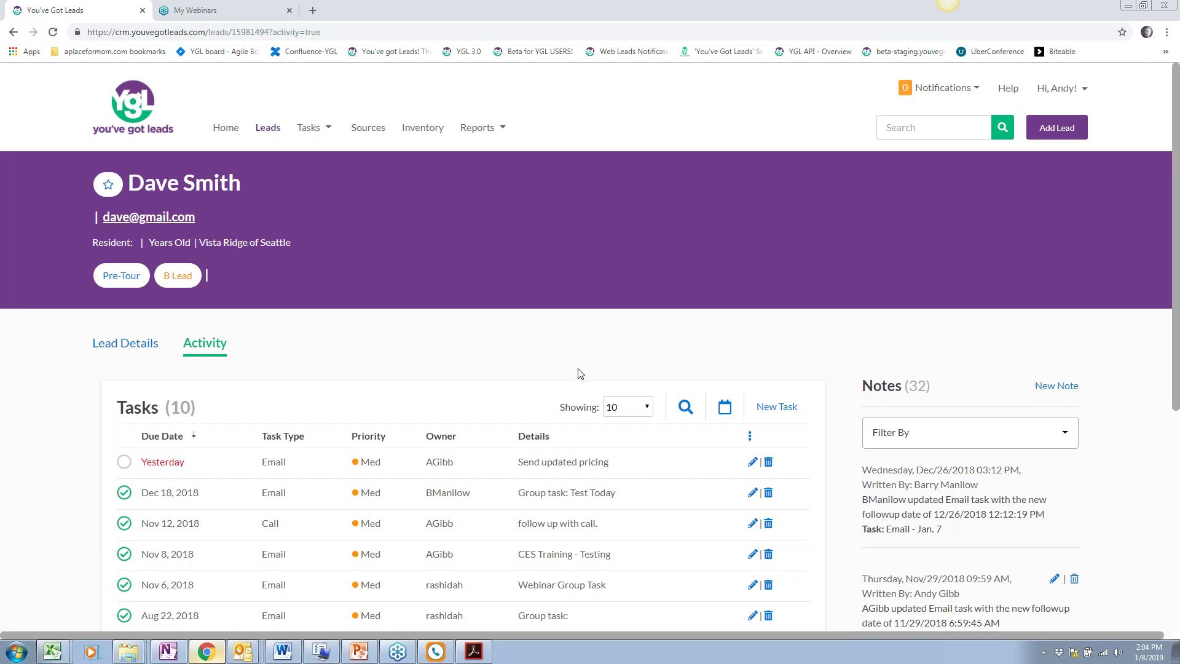
Filter the professional sources list to the Hospital subcategory
click(369, 128)
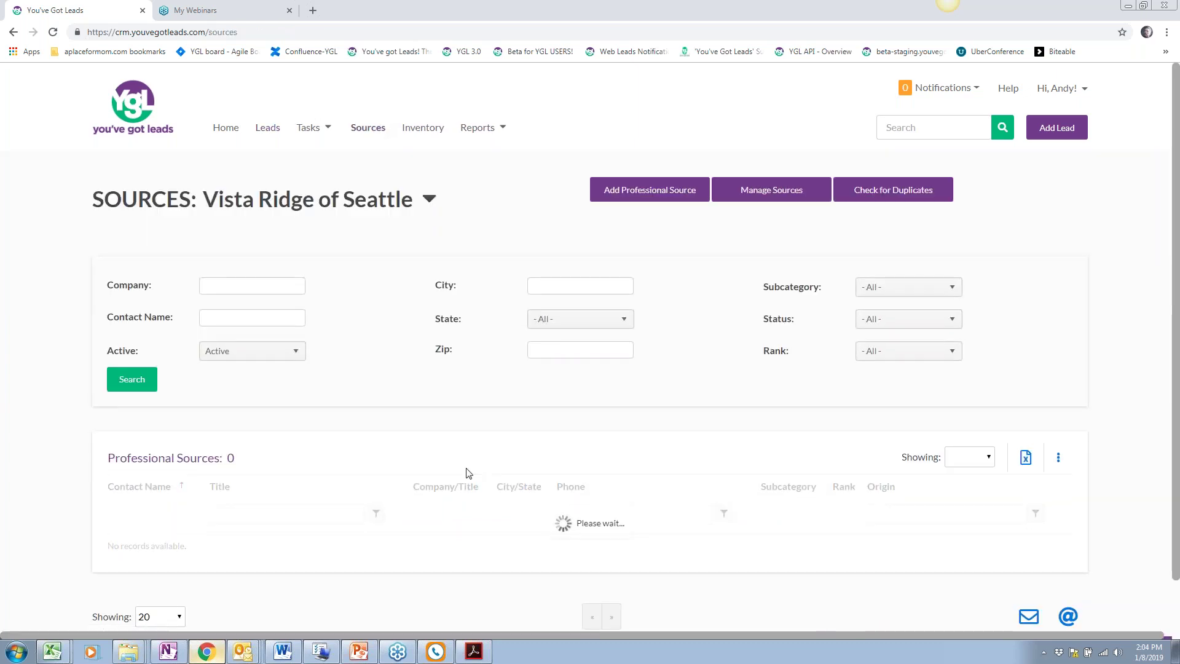
scroll(467, 473, down, 1)
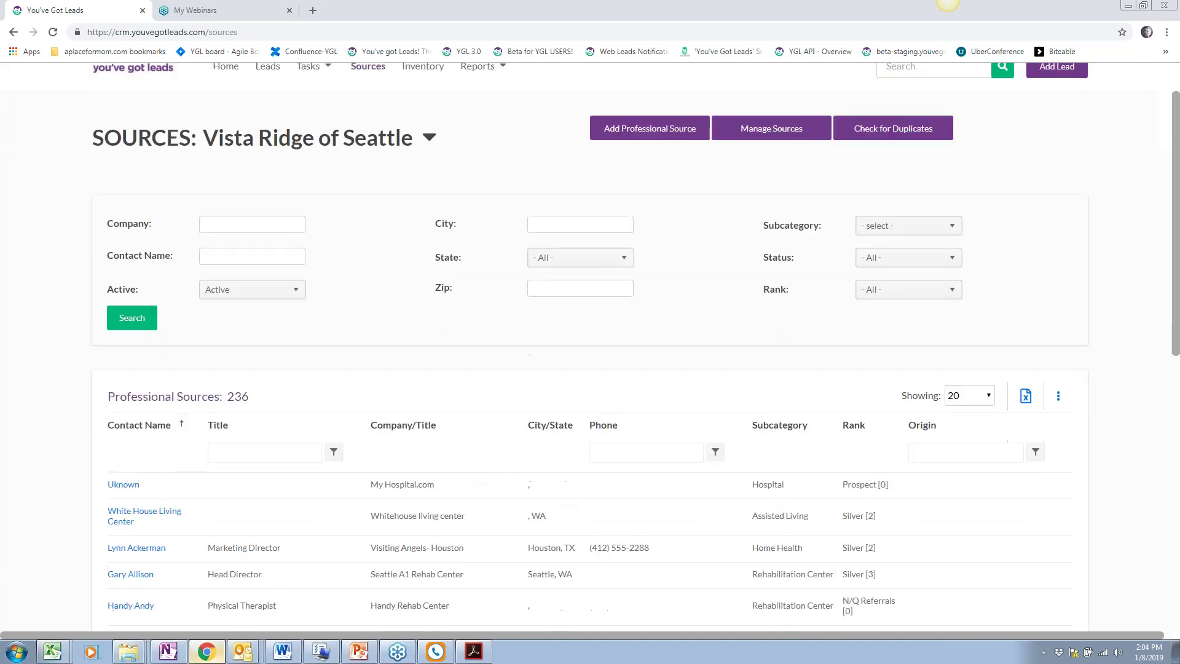
scroll(342, 315, up, 1)
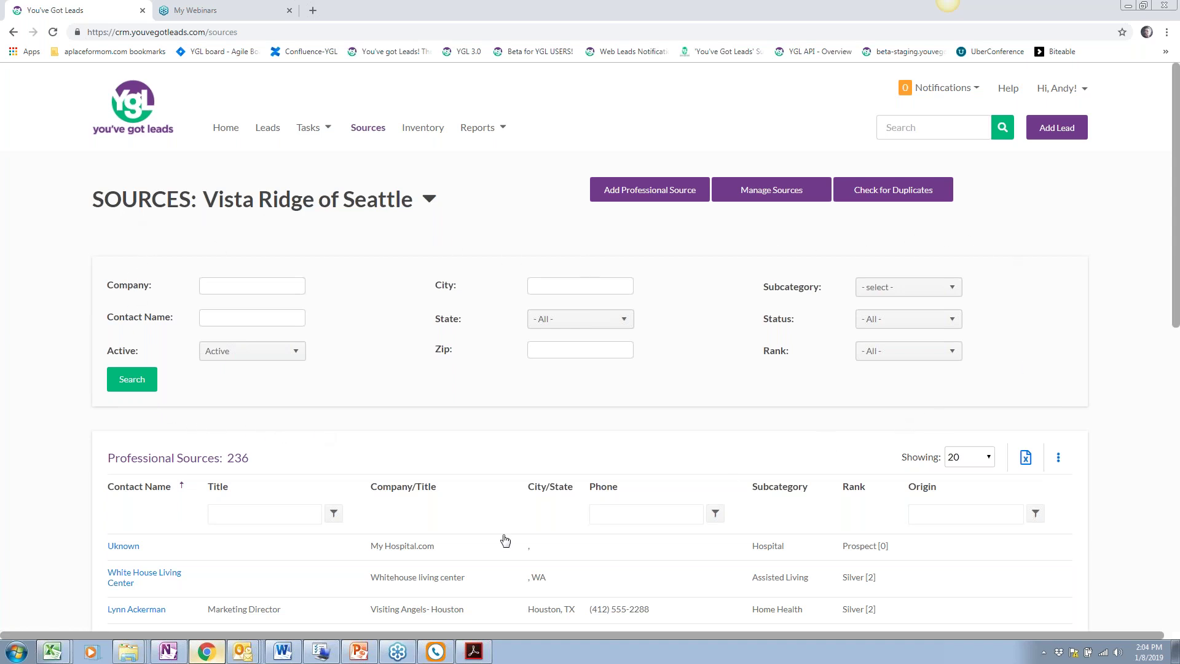
scroll(409, 502, down, 1)
scroll(409, 502, down, 1)
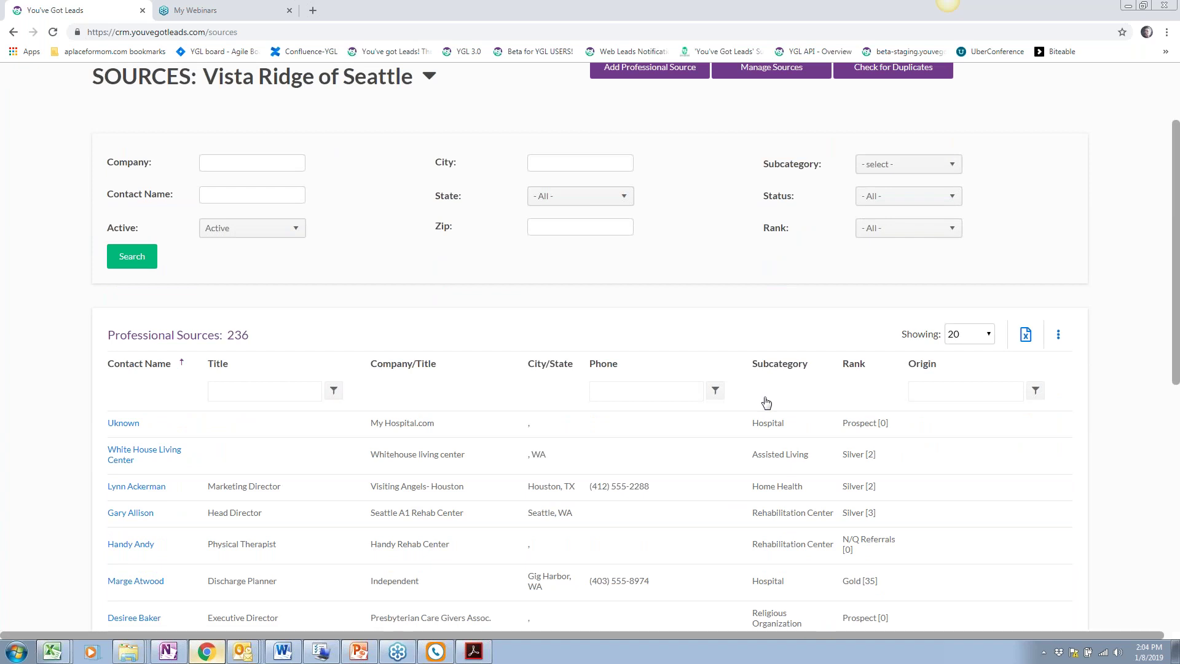
click(929, 165)
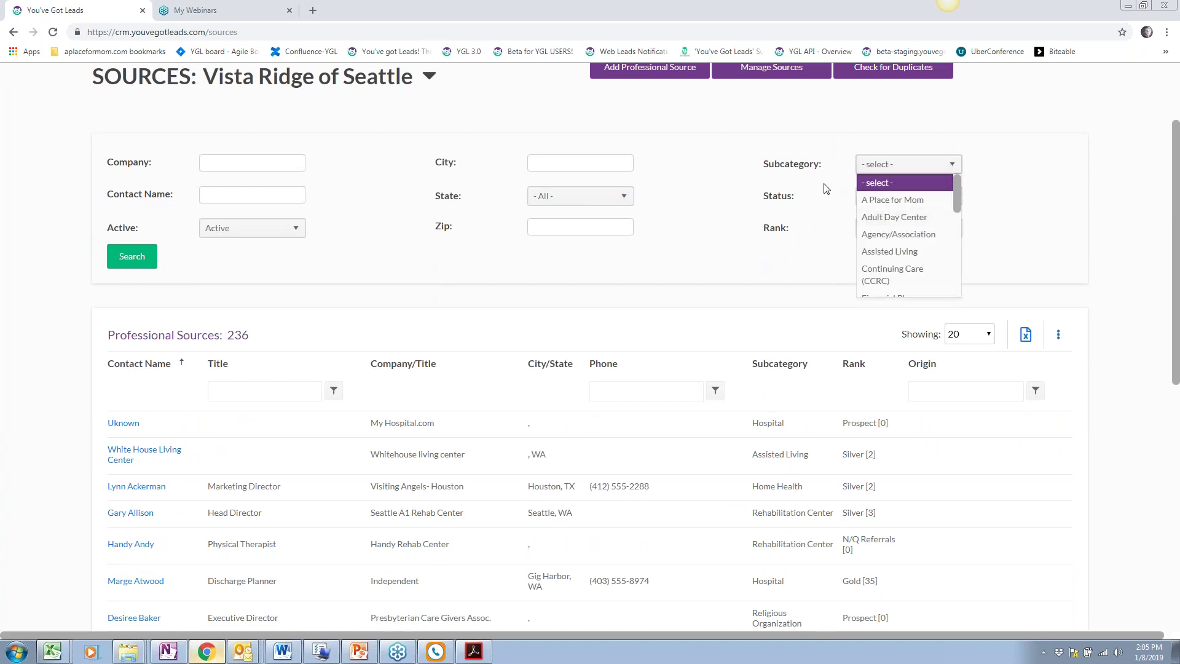
scroll(901, 255, down, 3)
click(895, 246)
click(131, 255)
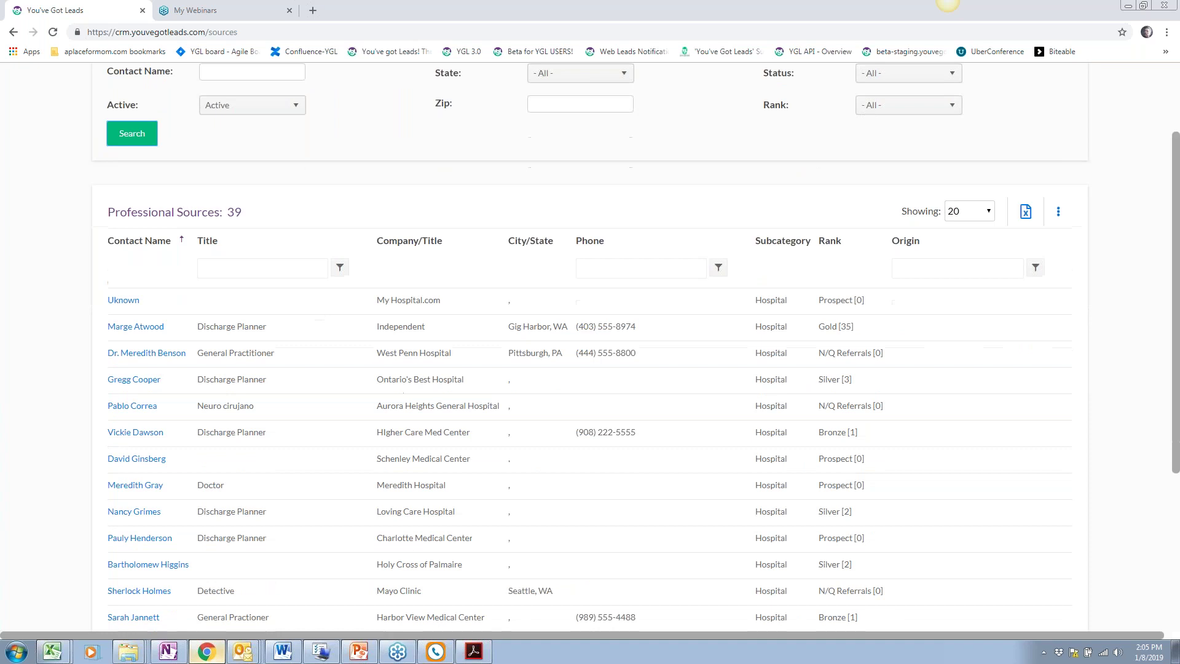
Narrow the hospital sources to company 'West Penn', leaving one result
scroll(459, 521, up, 4)
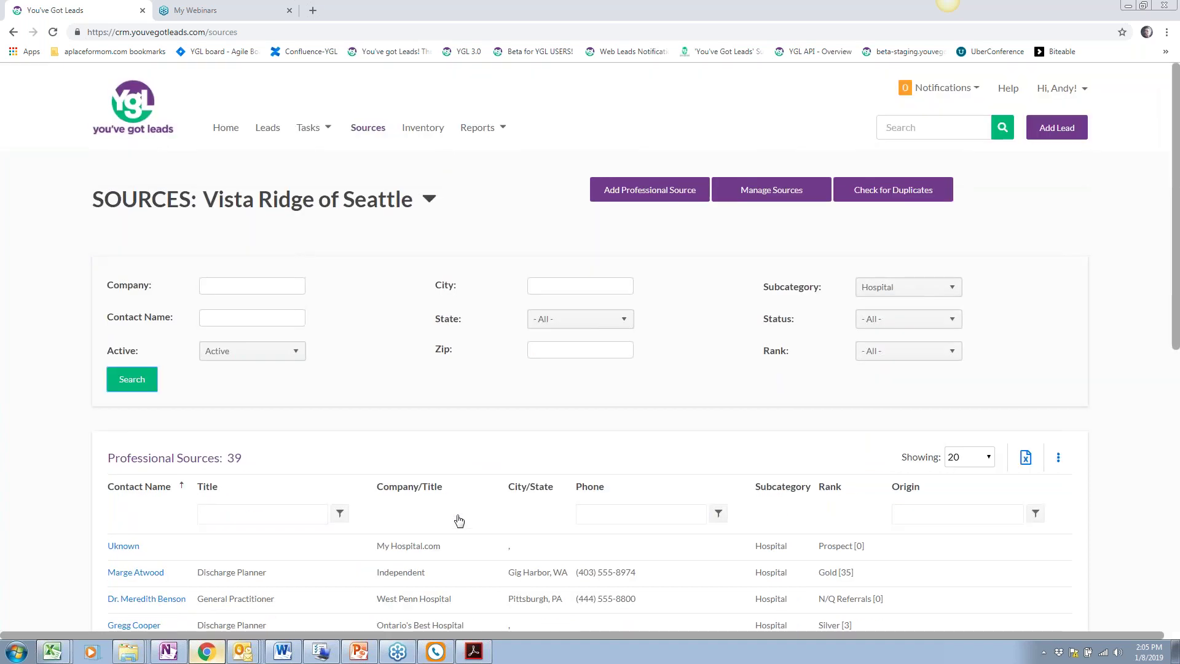
scroll(459, 522, down, 2)
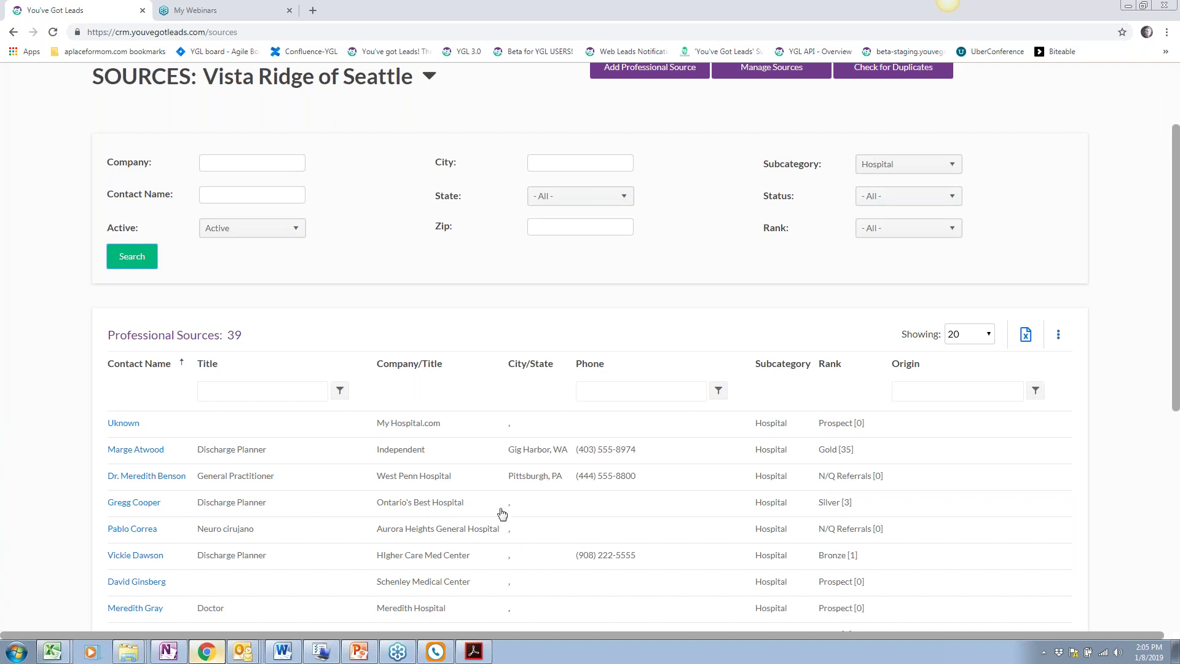
click(273, 163)
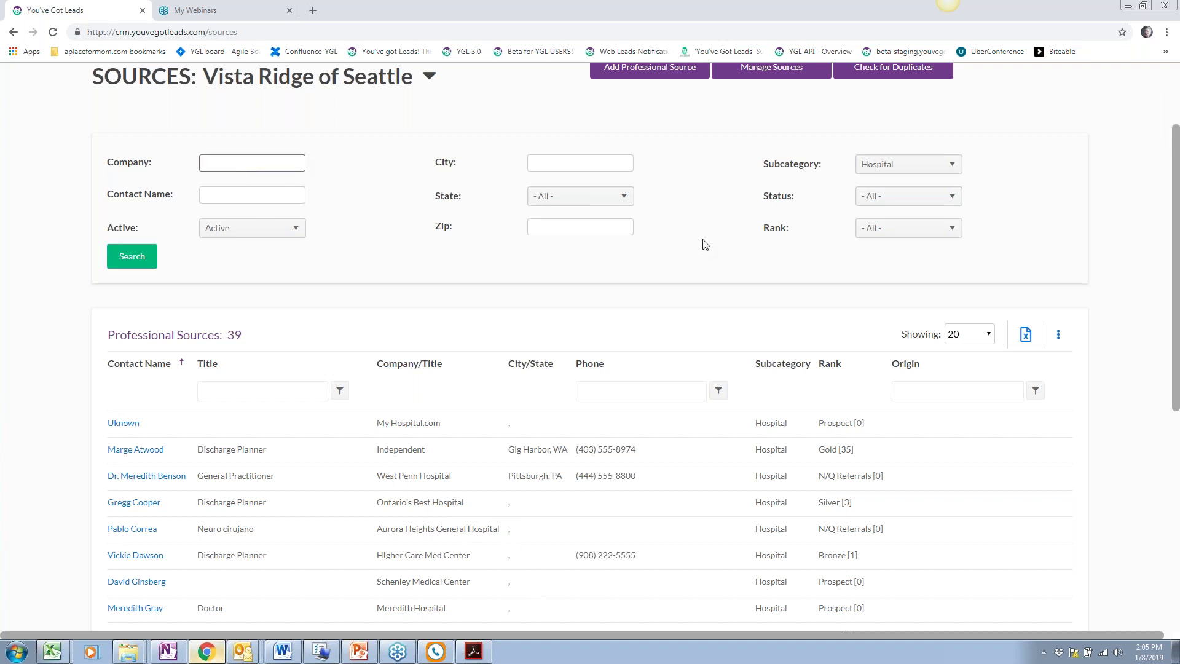
text(West Penn)
key(Return)
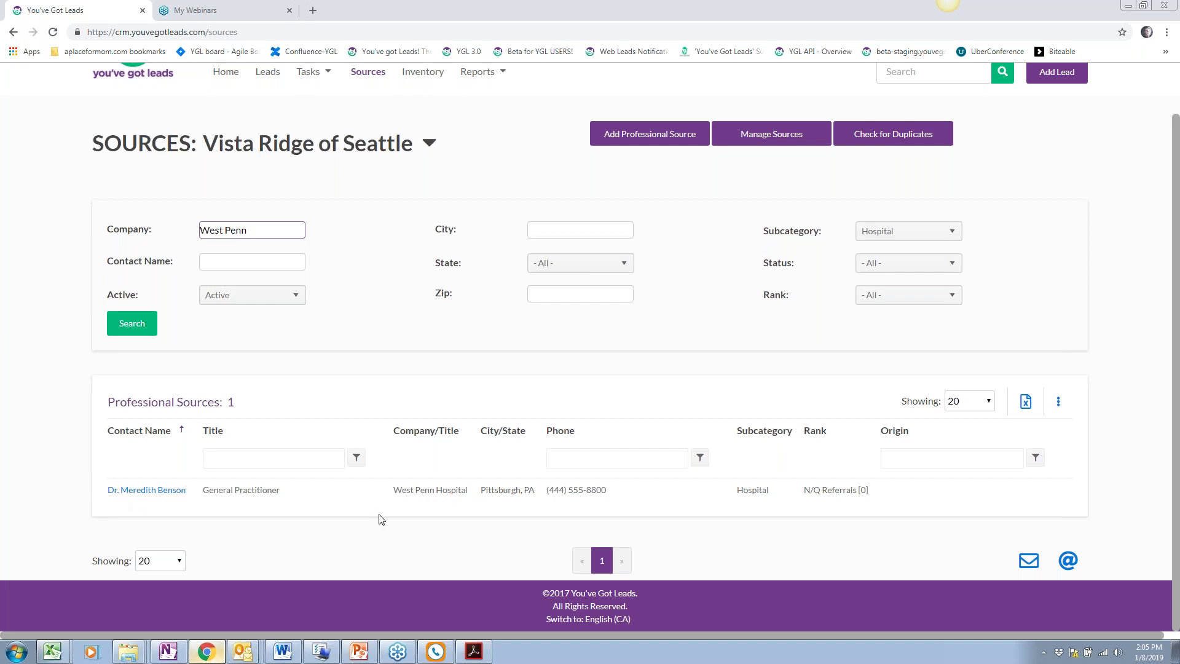
scroll(381, 520, up, 2)
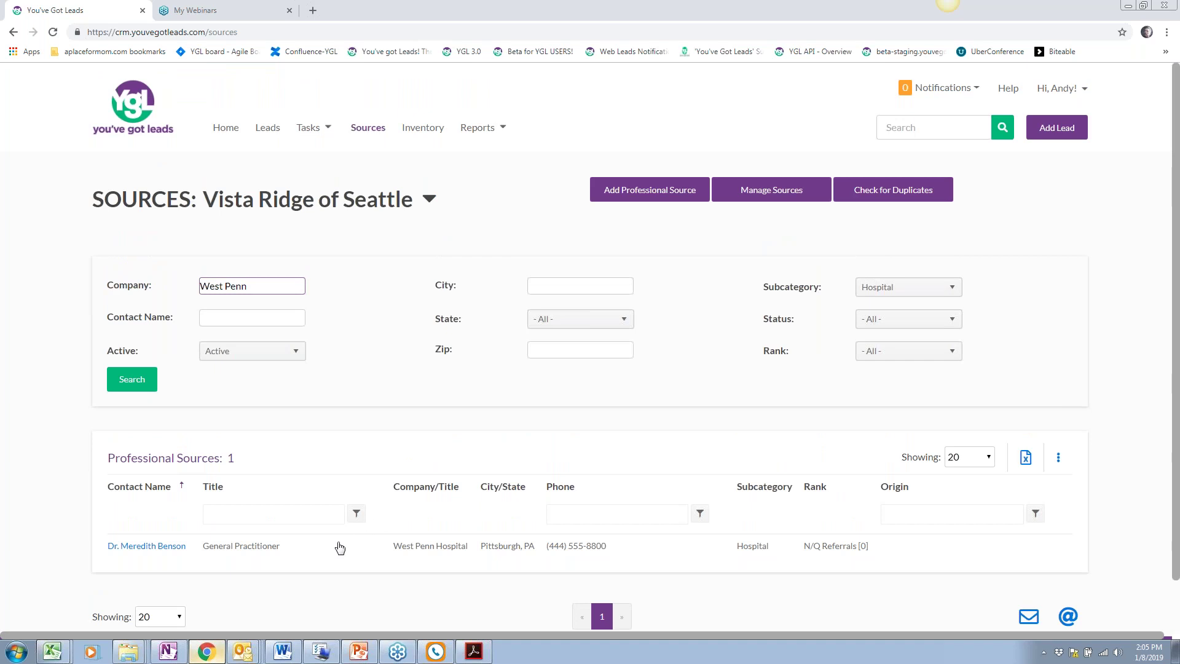
Open the West Penn Hospital source's record and view its empty Activity tab
click(150, 547)
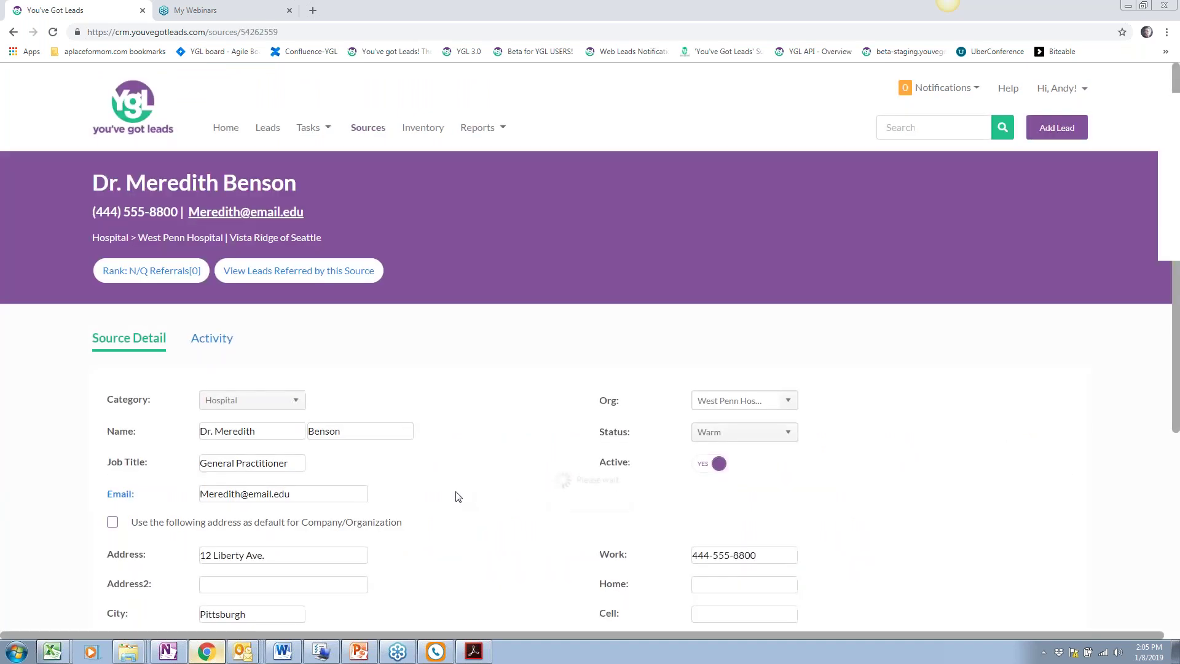
scroll(313, 427, down, 5)
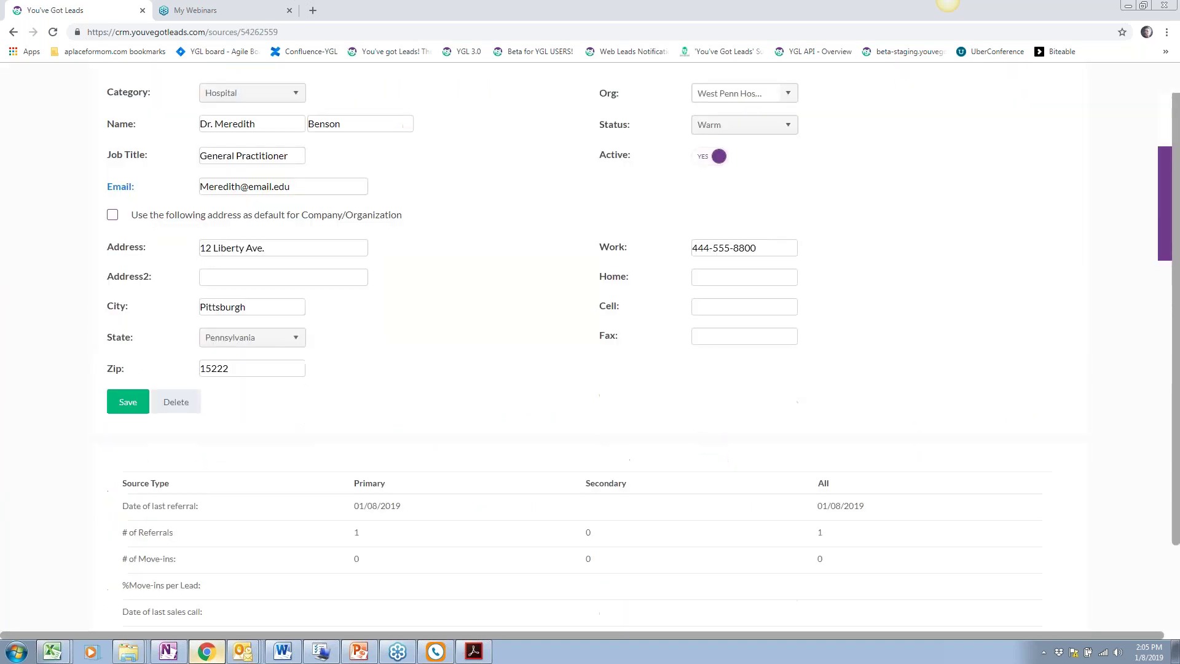
scroll(367, 387, down, 3)
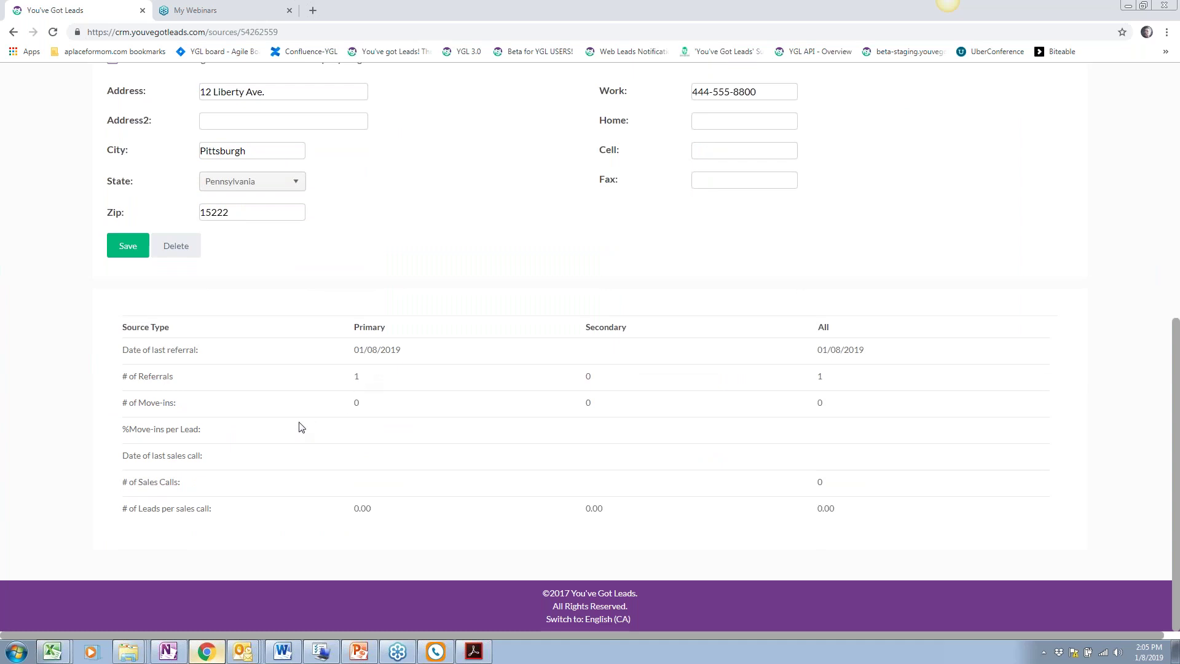
scroll(301, 427, up, 2)
scroll(301, 427, up, 2)
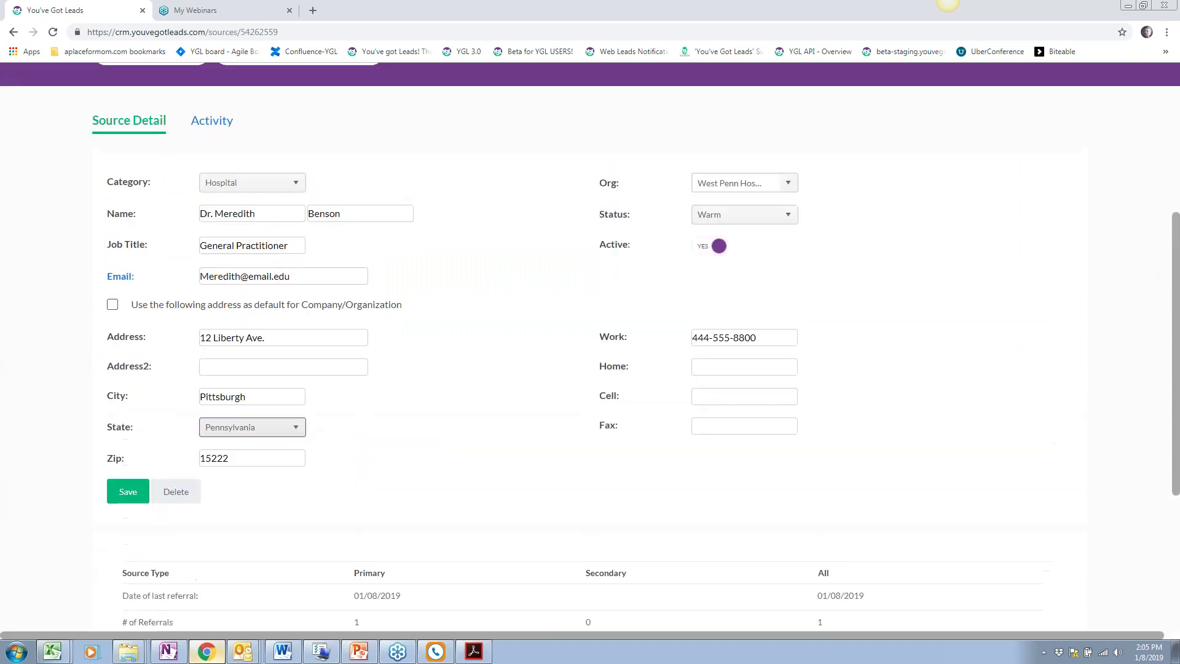
scroll(504, 467, up, 2)
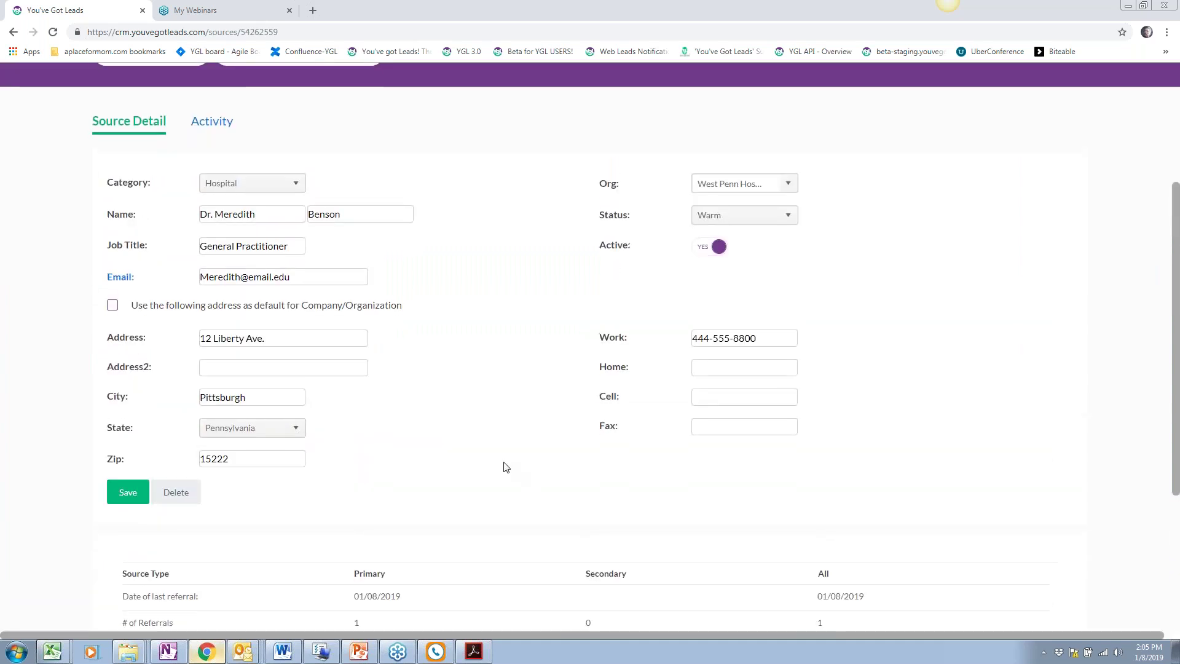
click(218, 246)
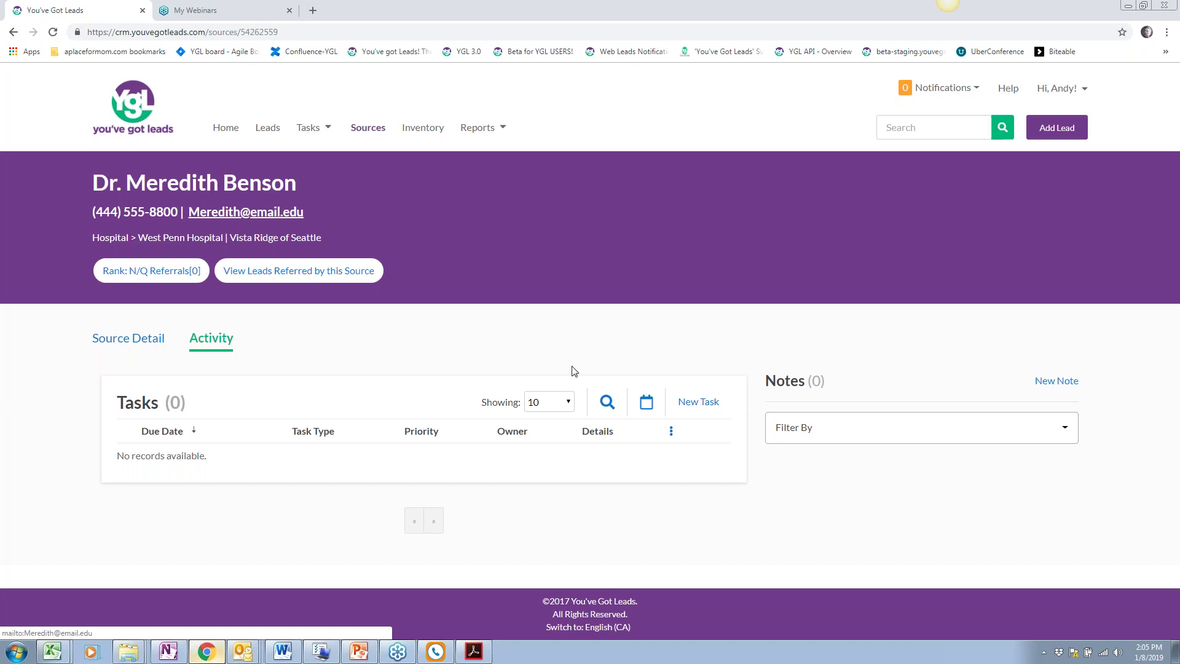
Save a new call task for the source with Done and Made Contact set to Yes
click(701, 408)
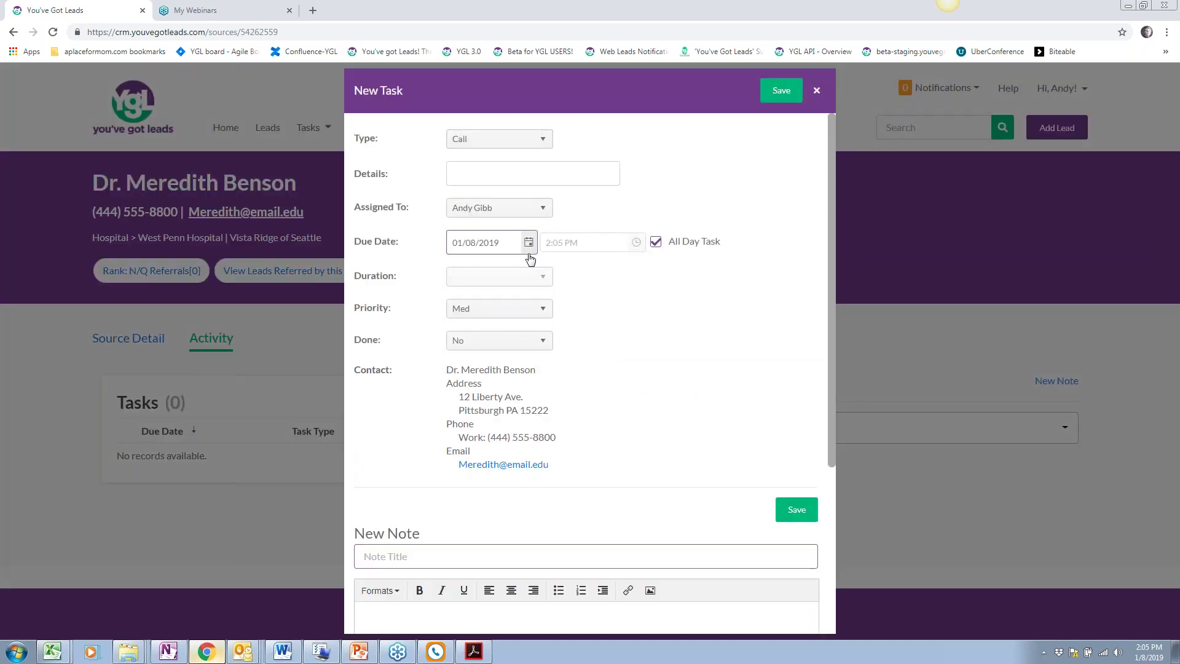
click(541, 342)
click(527, 376)
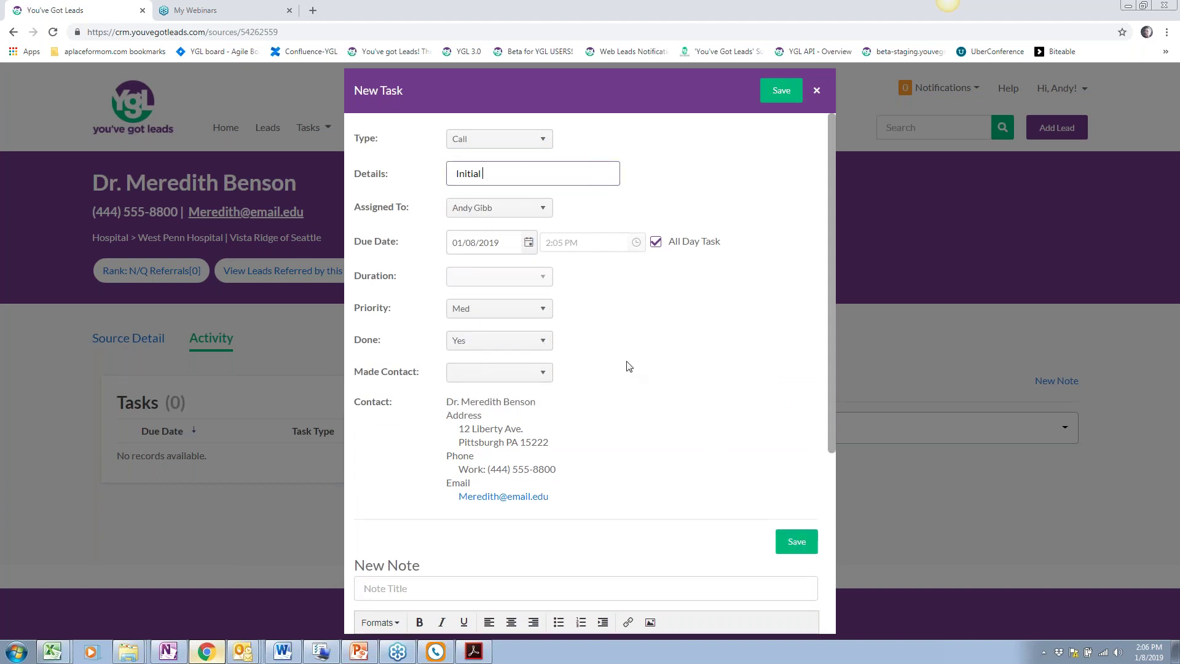
click(521, 373)
click(519, 391)
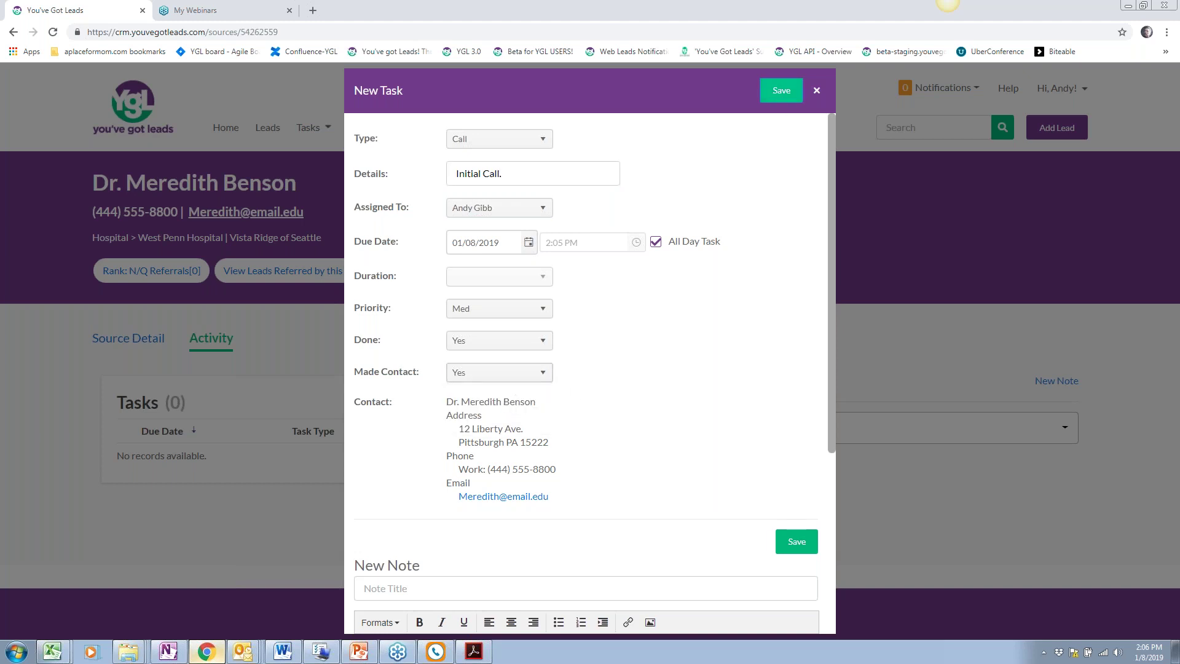
click(780, 97)
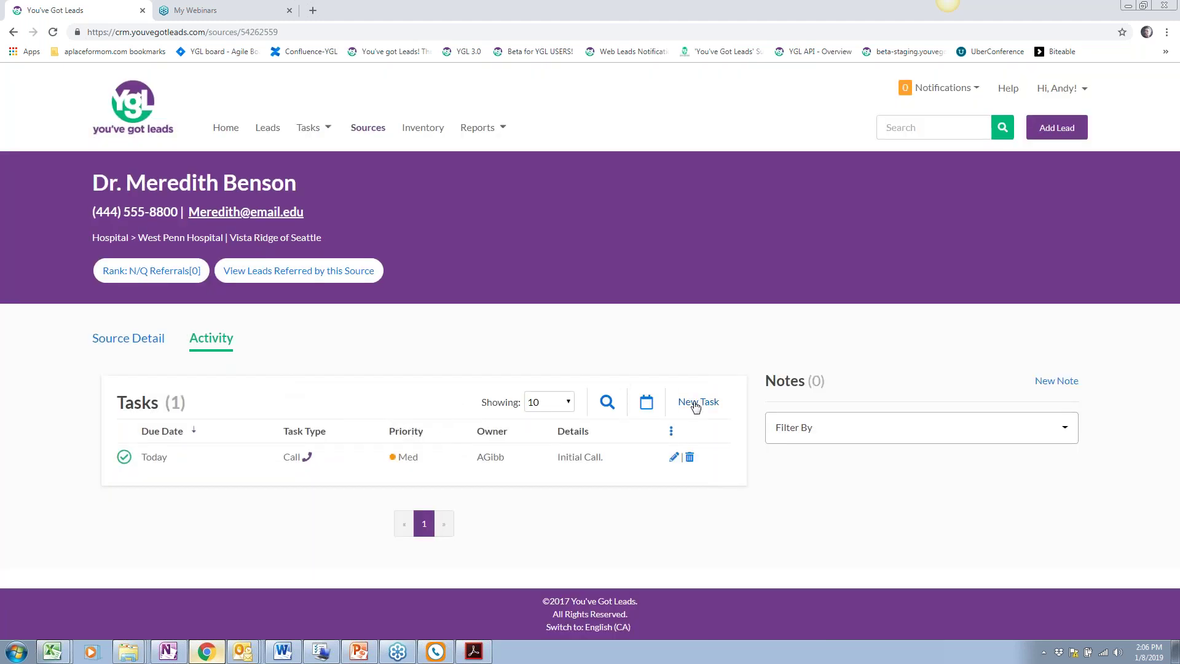
Add an Email task due 01/15/2019 and return to the professional sources list
click(712, 405)
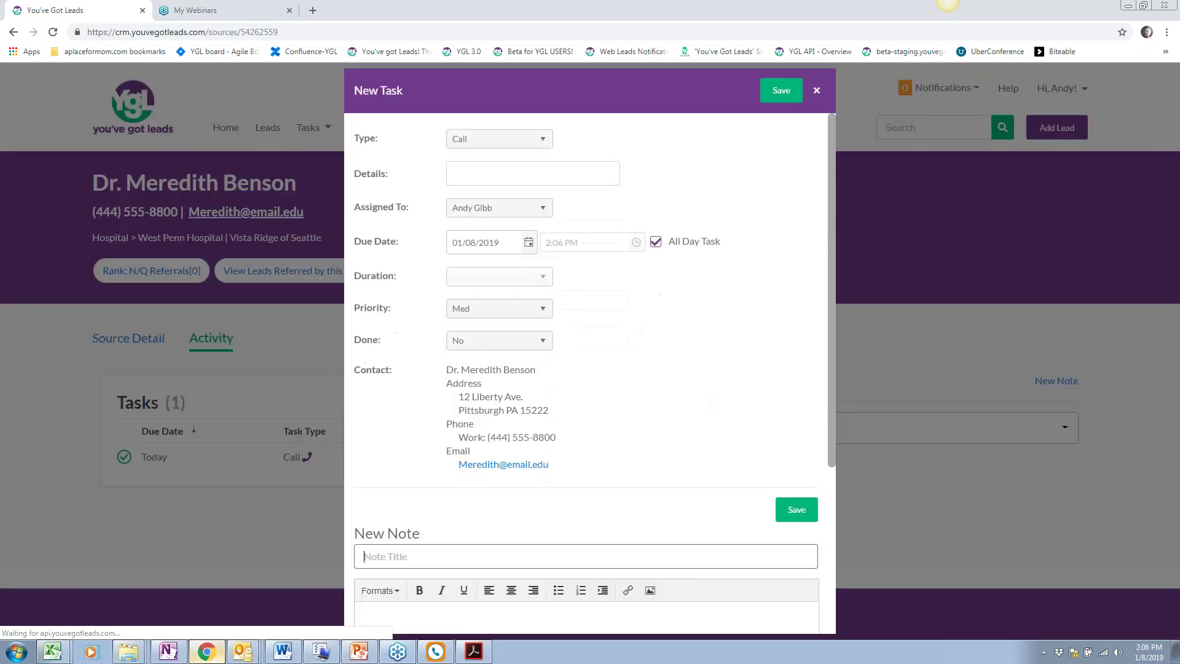
click(516, 145)
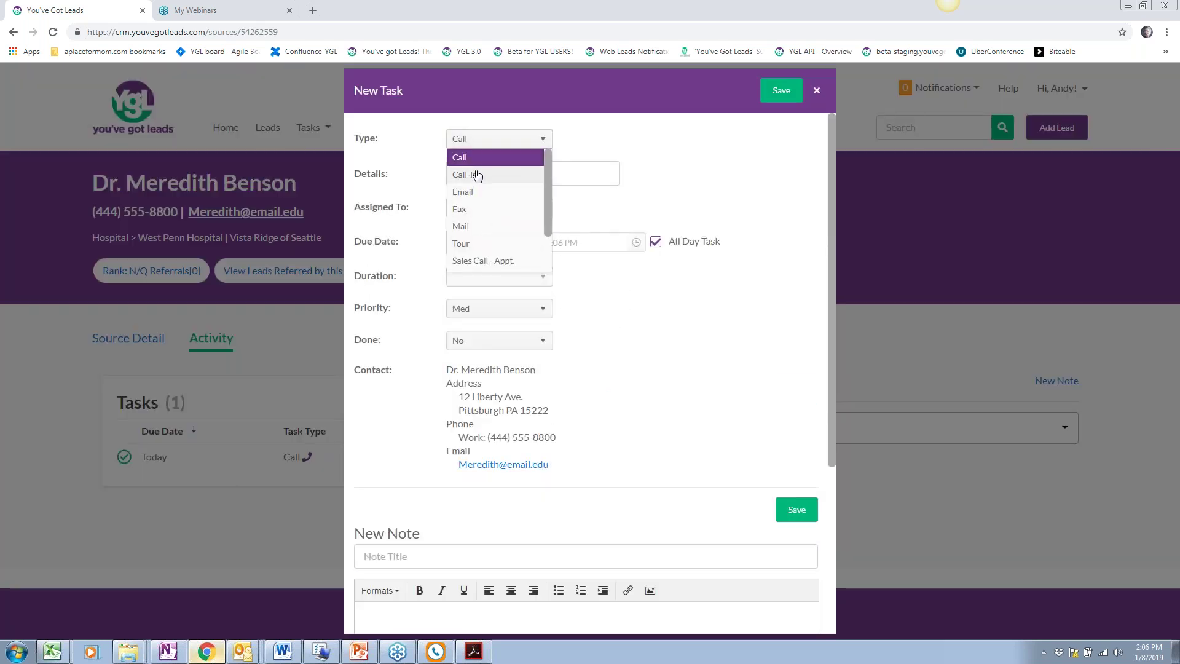
click(540, 191)
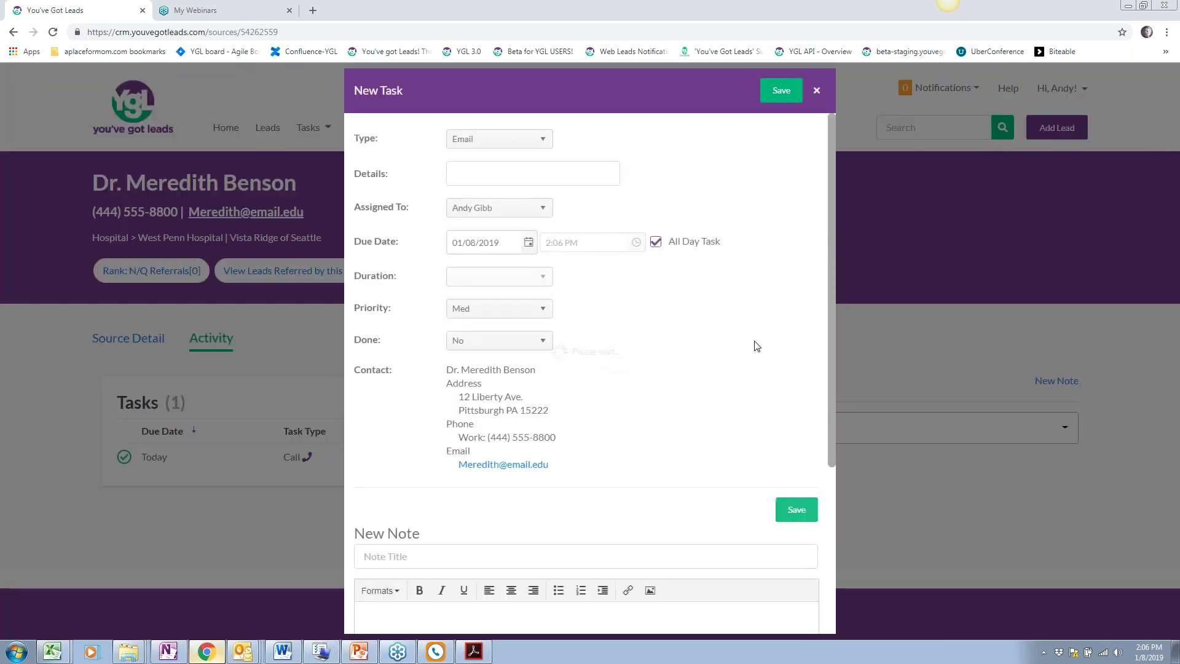
click(528, 243)
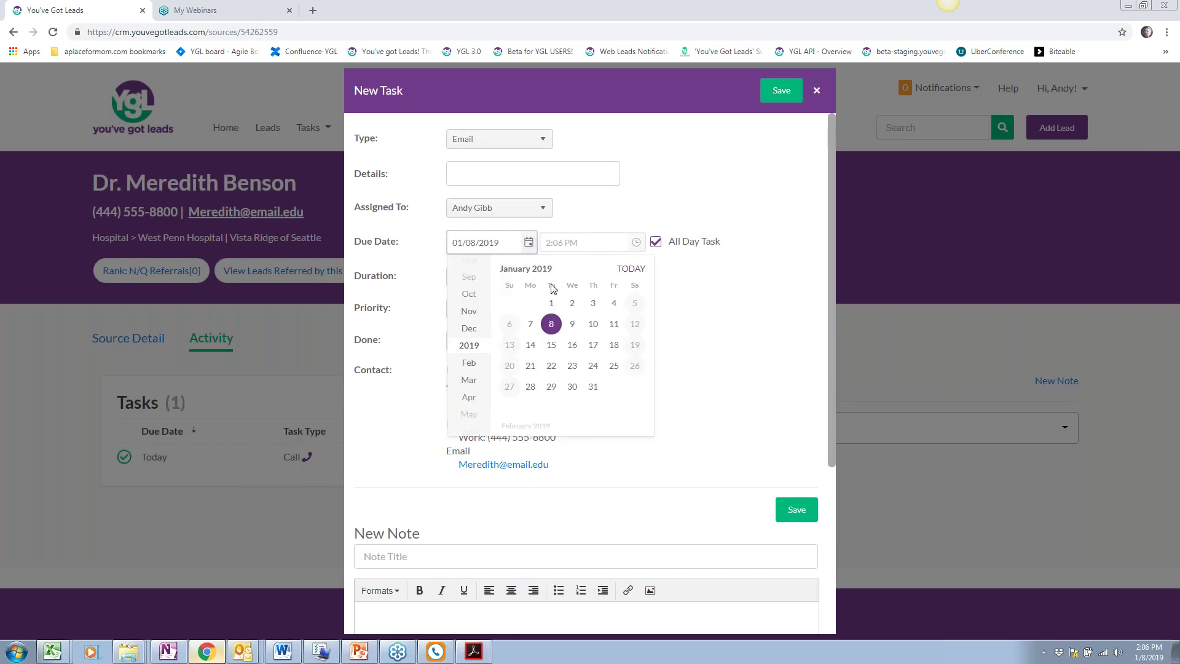
click(552, 344)
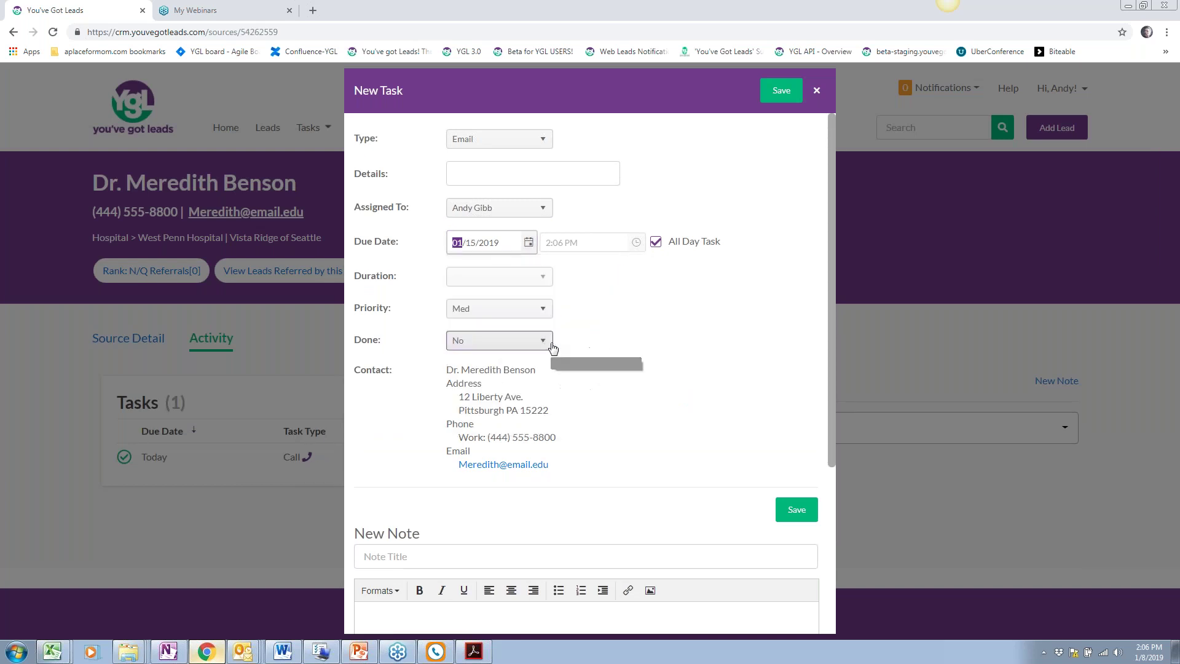
click(779, 92)
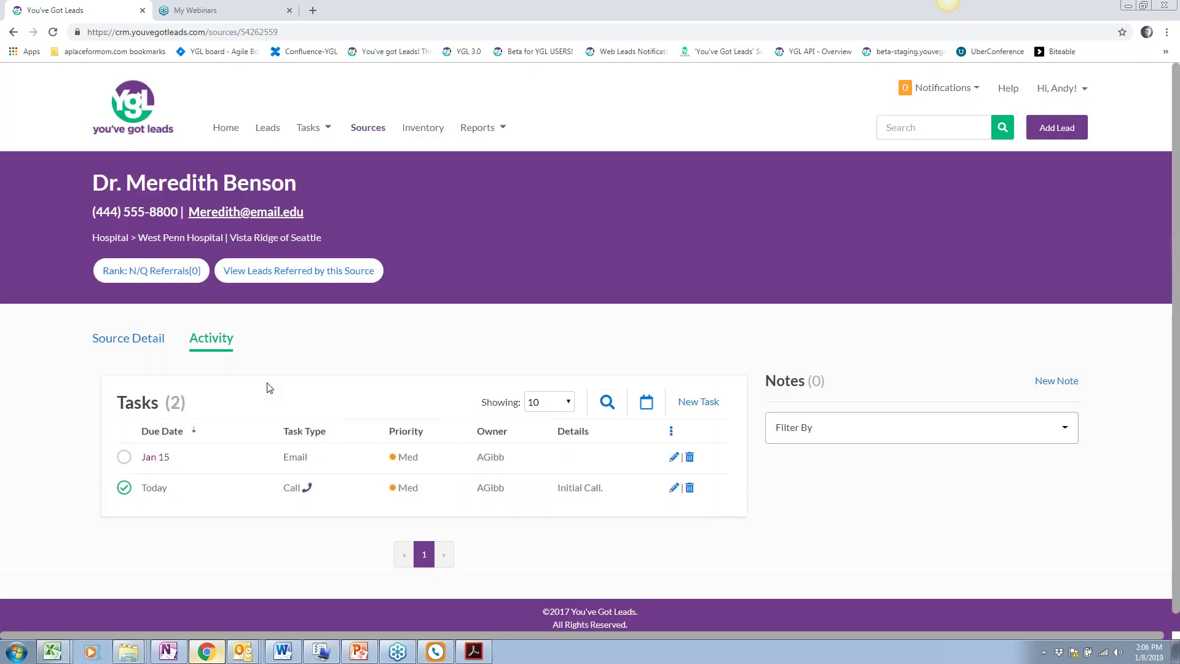
click(377, 128)
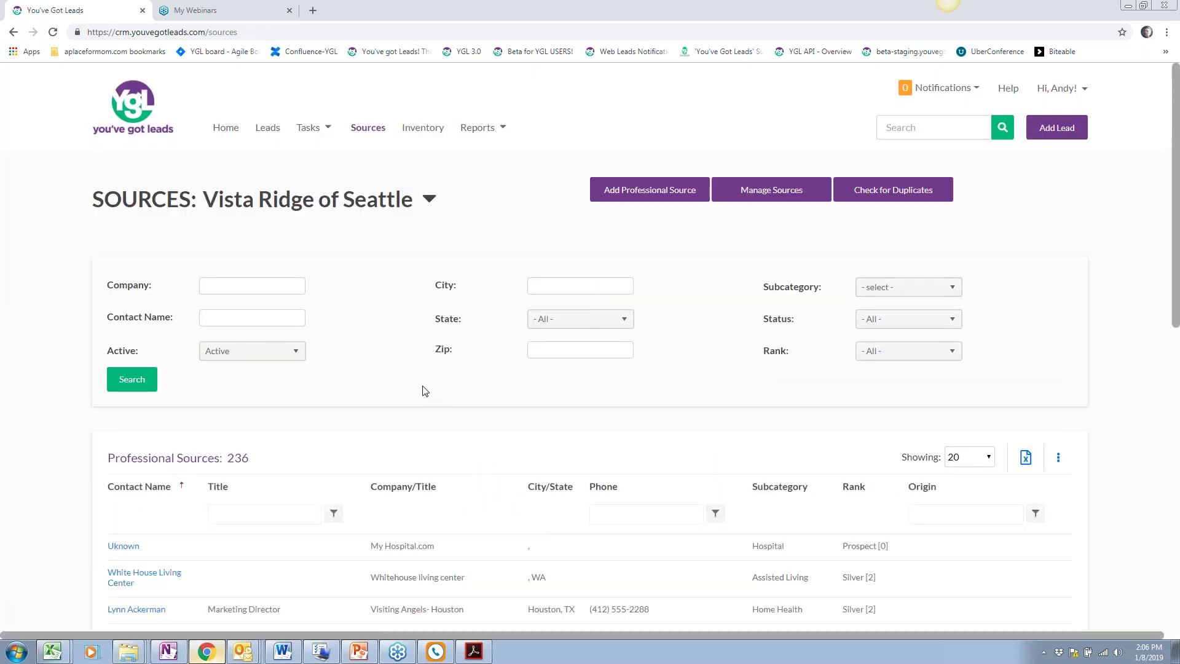
scroll(424, 390, down, 9)
scroll(1027, 153, up, 4)
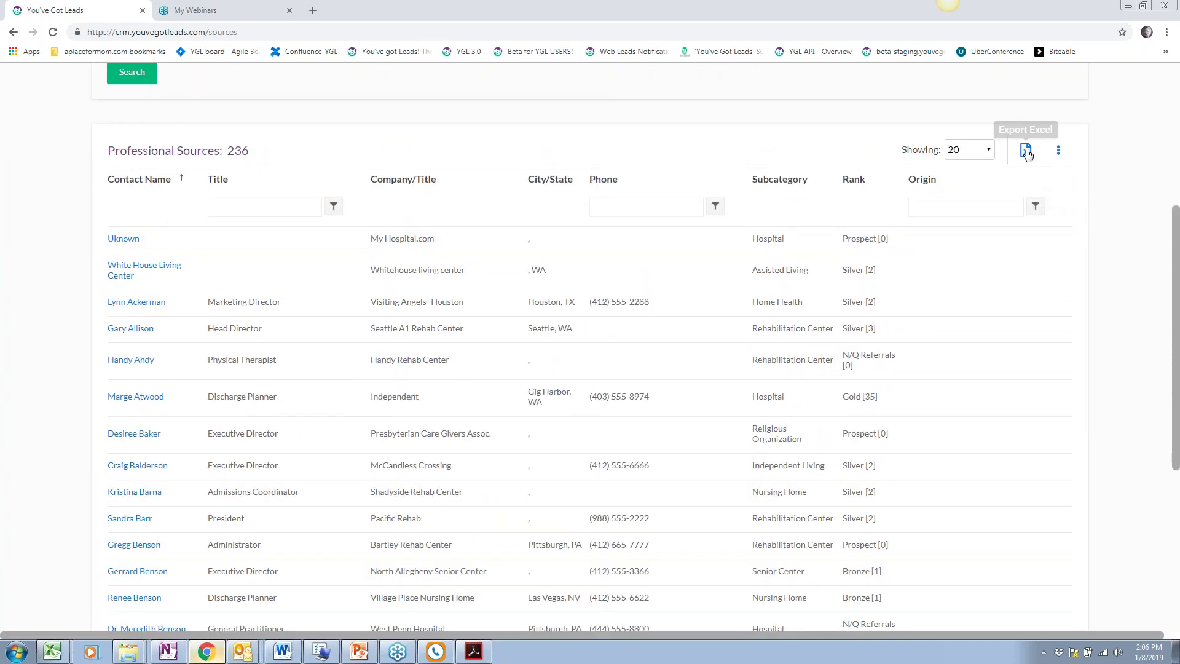
scroll(727, 393, down, 6)
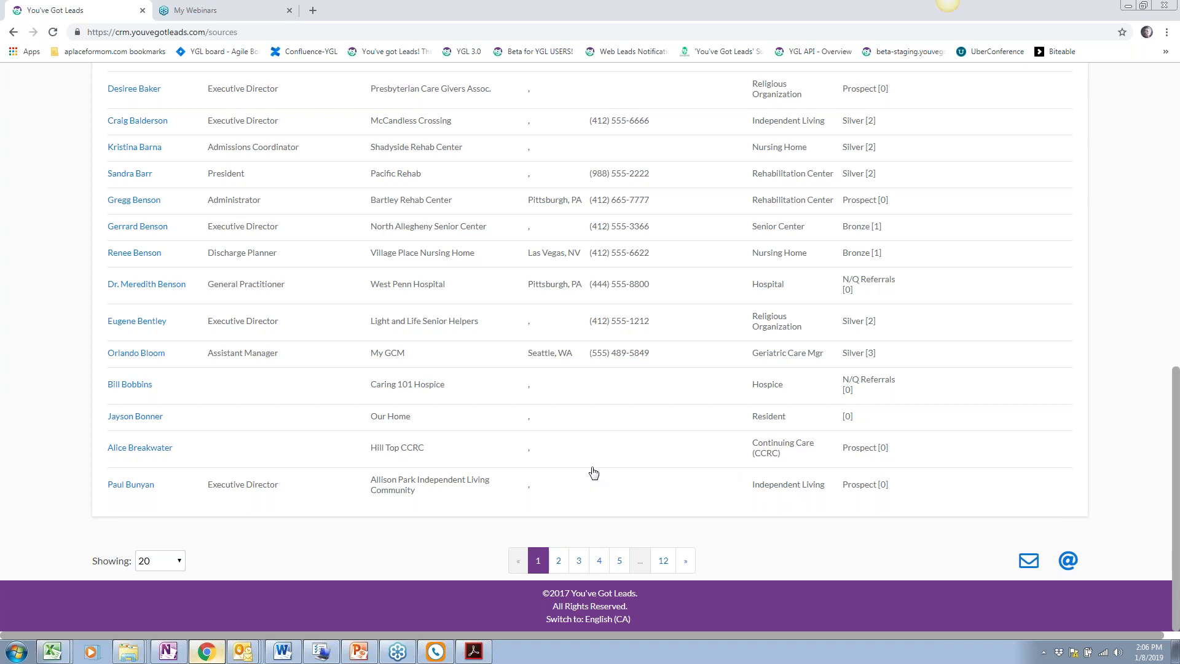
click(1069, 561)
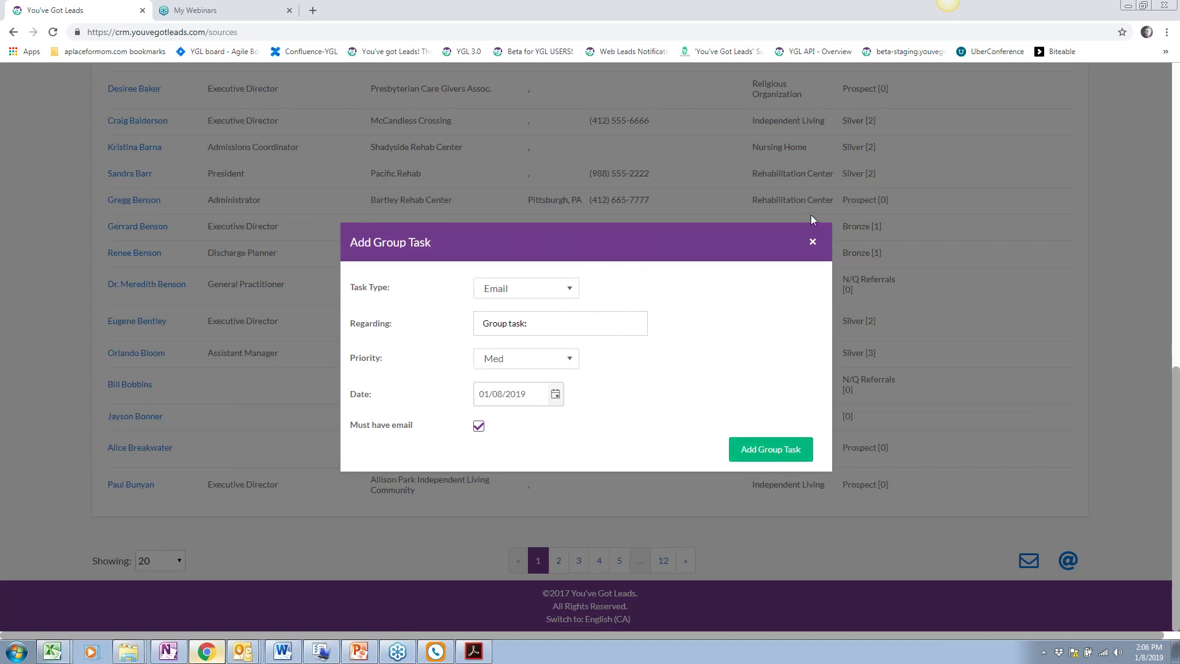
click(549, 317)
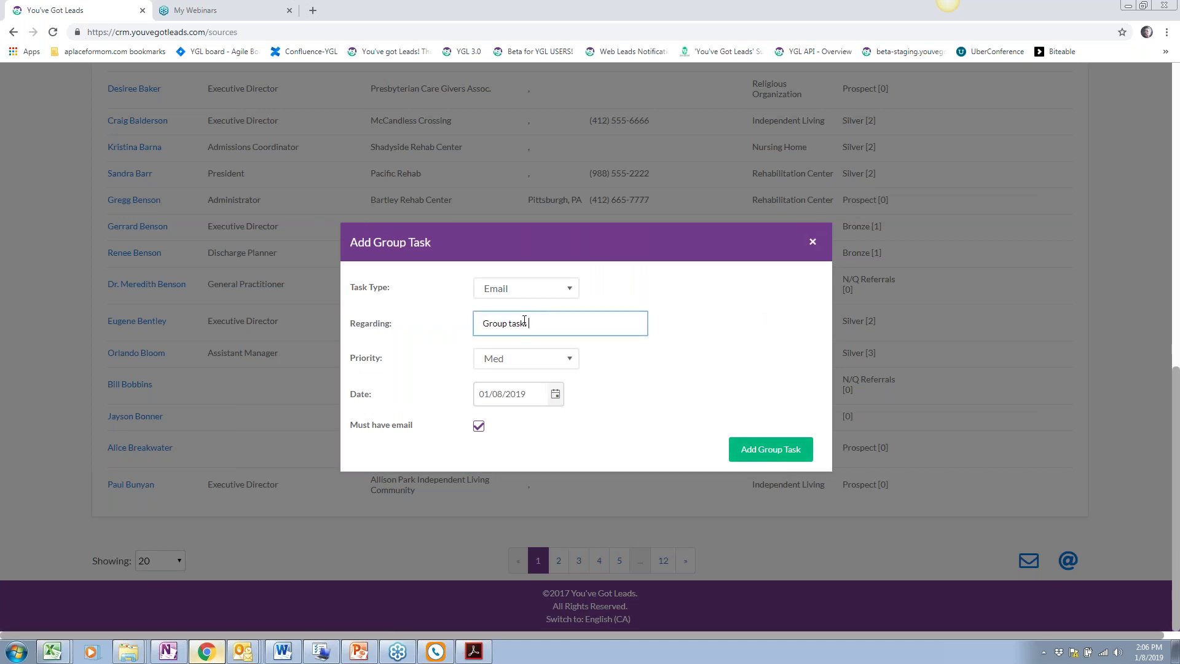
click(814, 243)
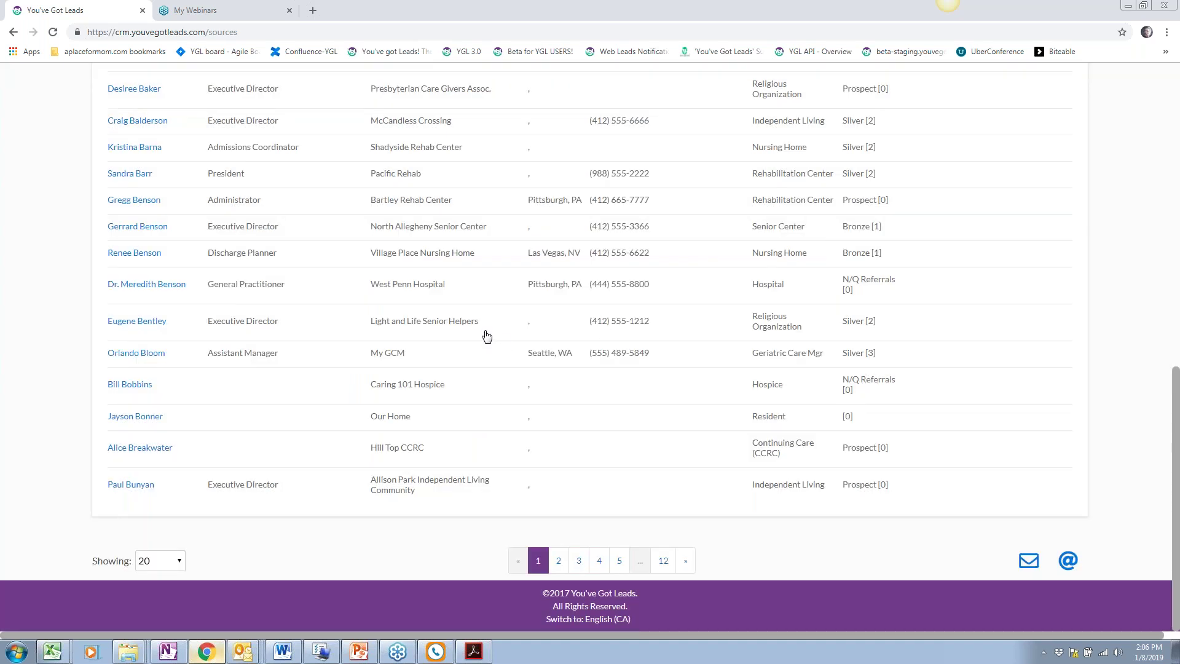
scroll(486, 335, up, 9)
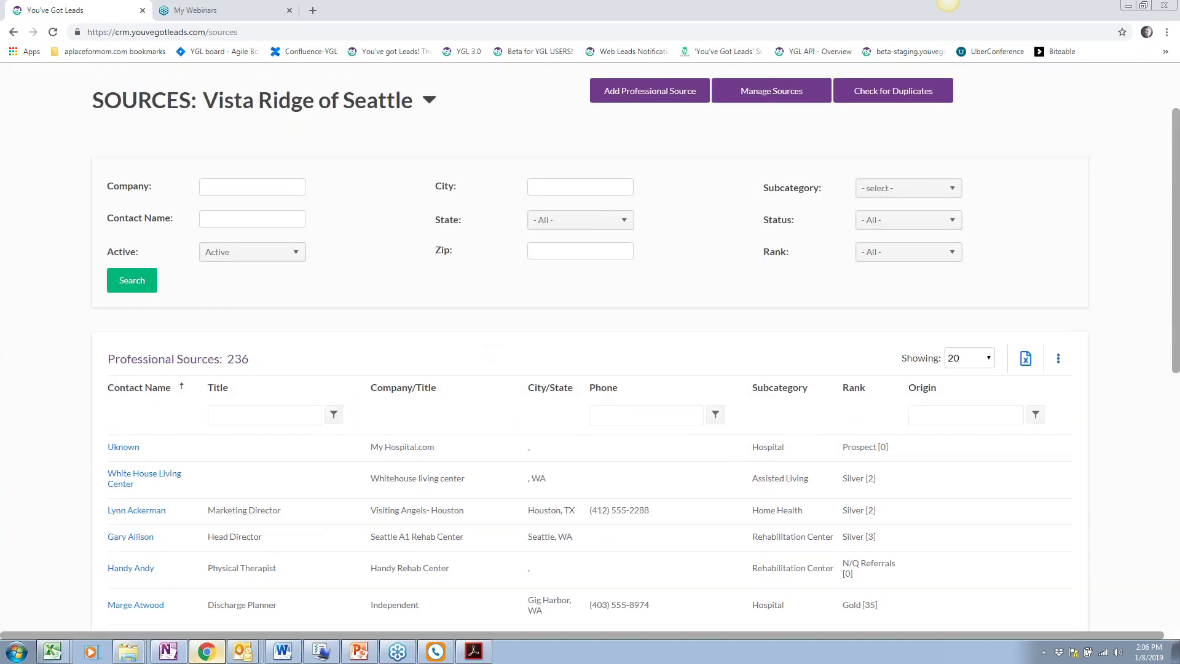
scroll(590, 344, up, 2)
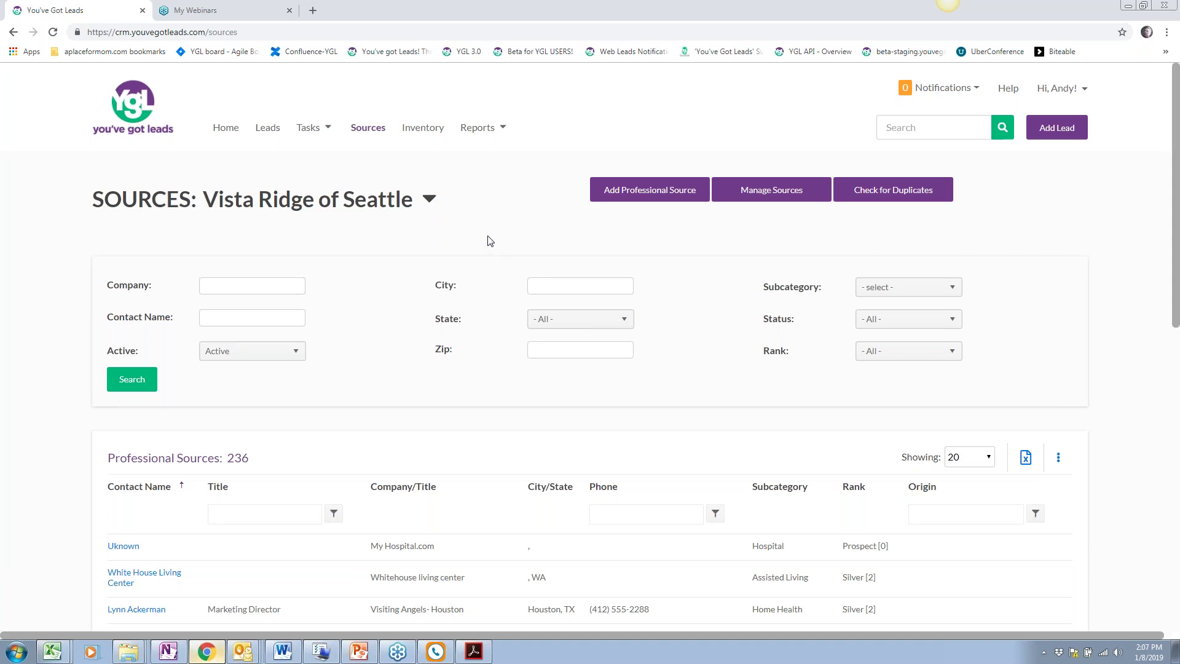
Show the Vista Ridge of Seattle inventory of 157 units and dismiss the Help panel
click(432, 130)
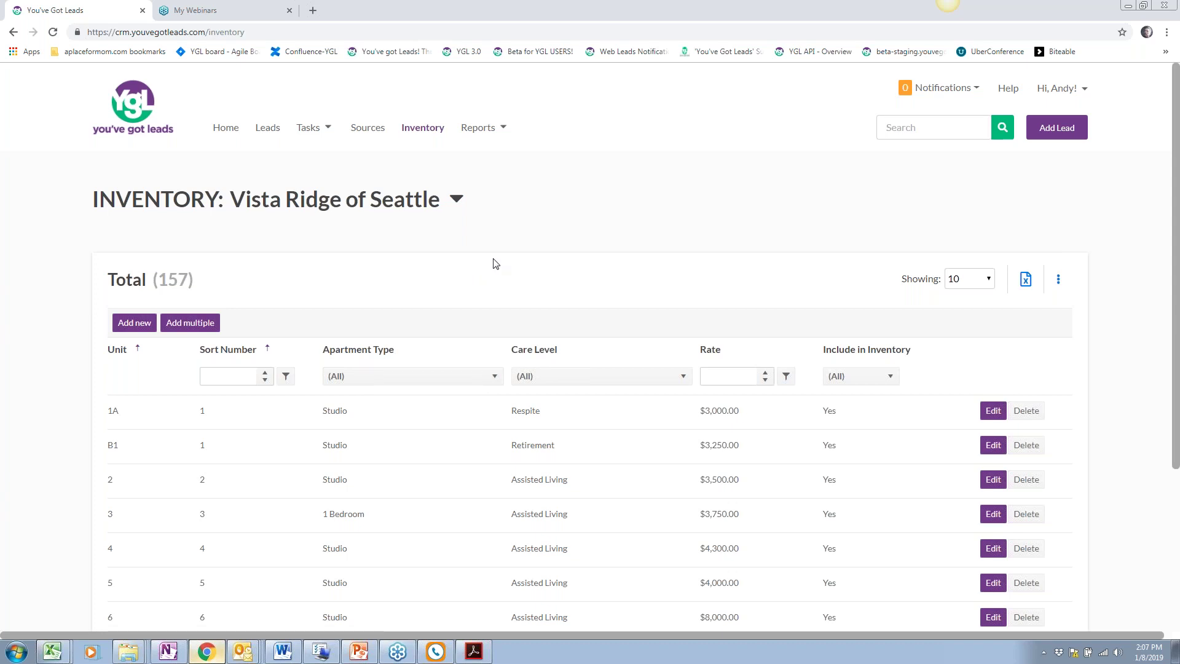
click(1009, 89)
click(1146, 300)
Run the Activity Report By Week for Q4 2018 and review its 44 inquiries and 1219 followups
click(490, 128)
mouse_move(568, 158)
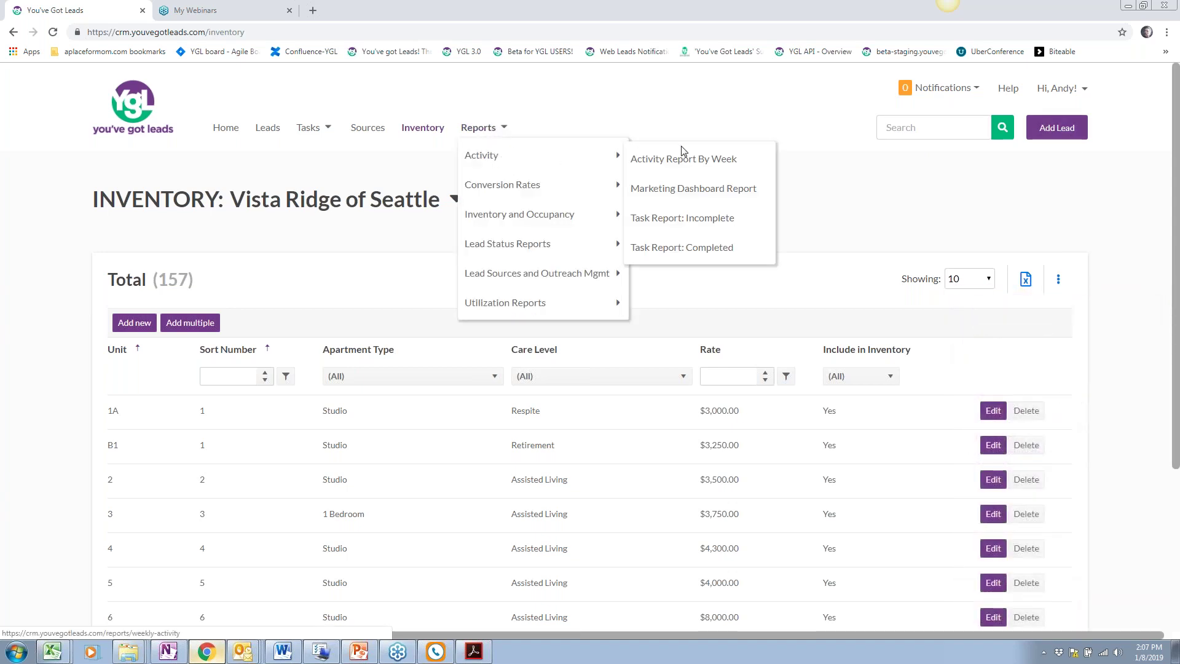
click(684, 160)
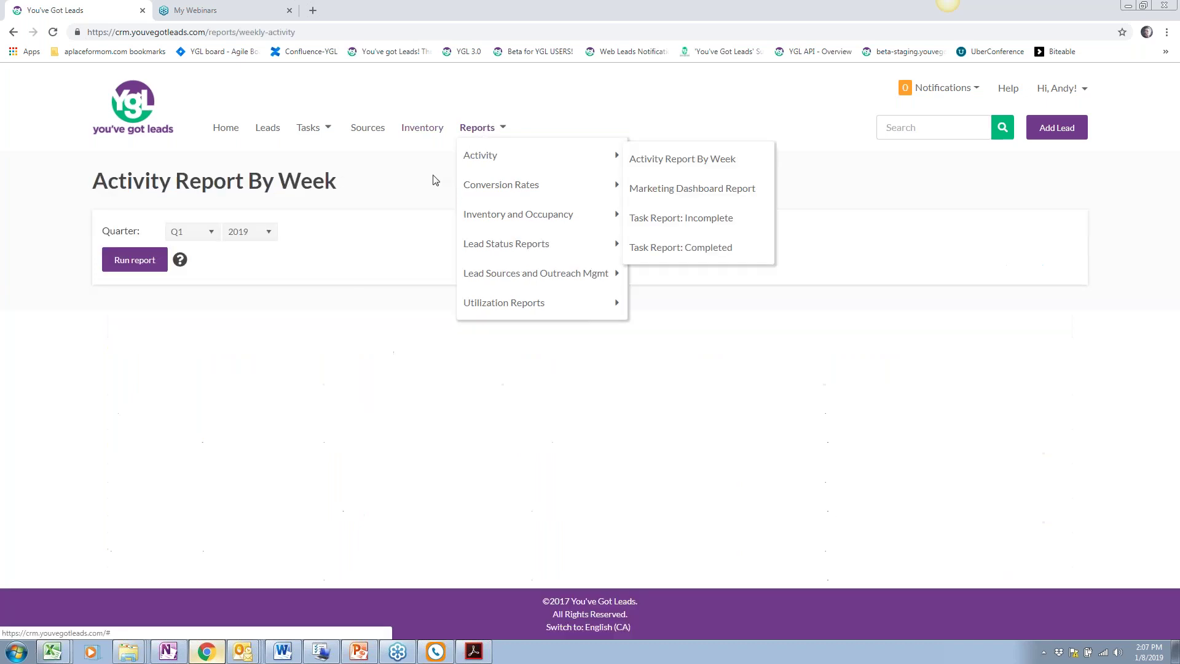
click(201, 236)
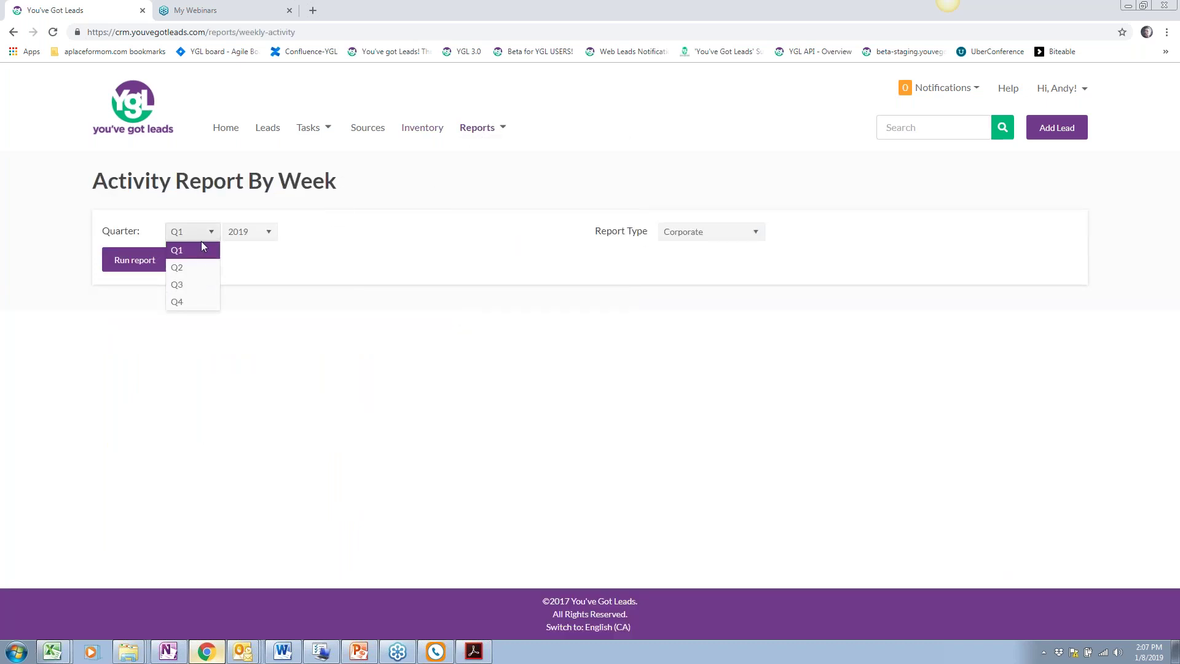
click(208, 301)
click(261, 234)
click(258, 359)
click(134, 260)
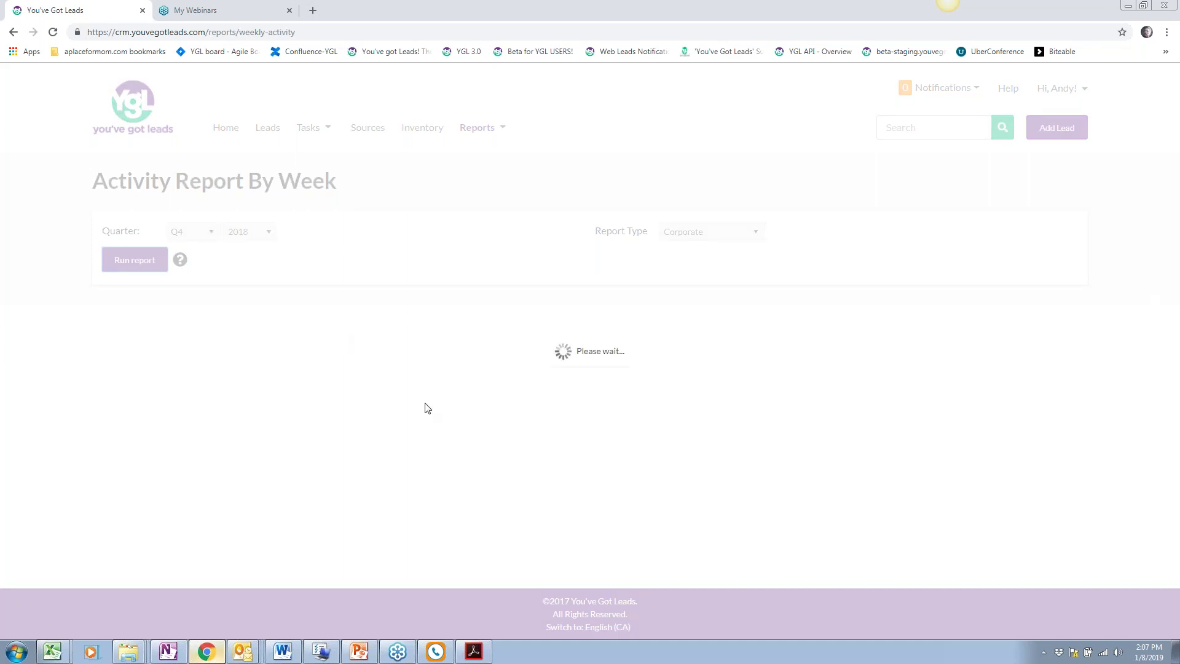
scroll(307, 319, down, 7)
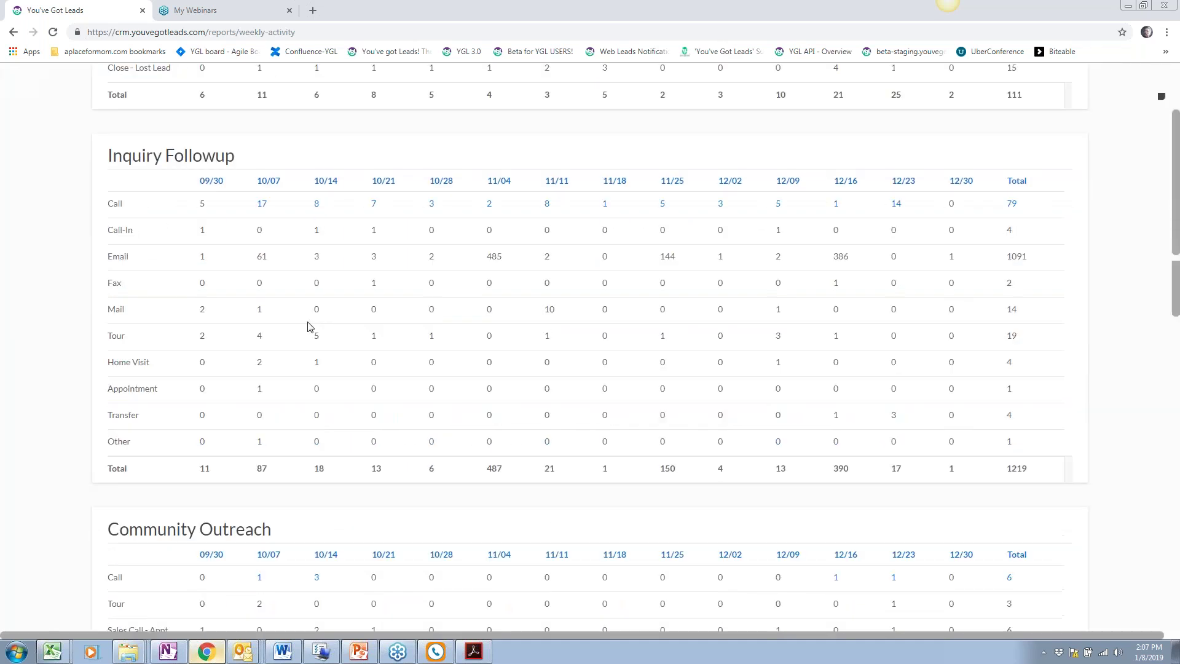
scroll(309, 326, down, 3)
scroll(308, 326, up, 10)
click(481, 128)
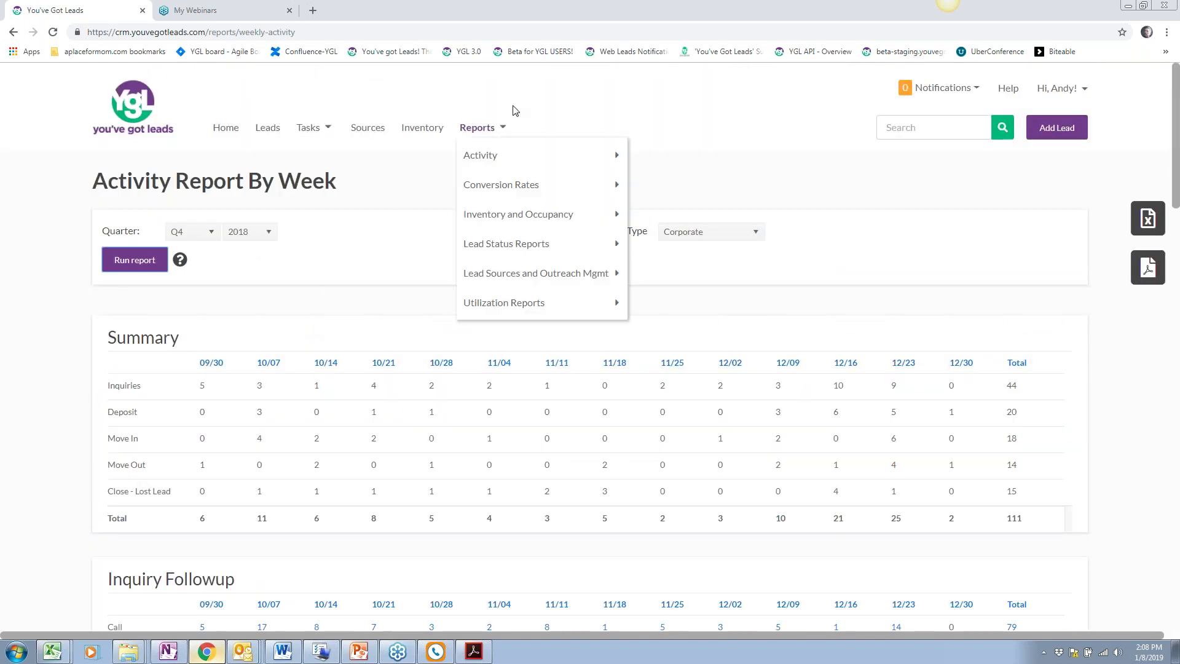
Run the Task Complete report from December 1, 2018 for Community Tour tasks of a single owner
mouse_move(492, 164)
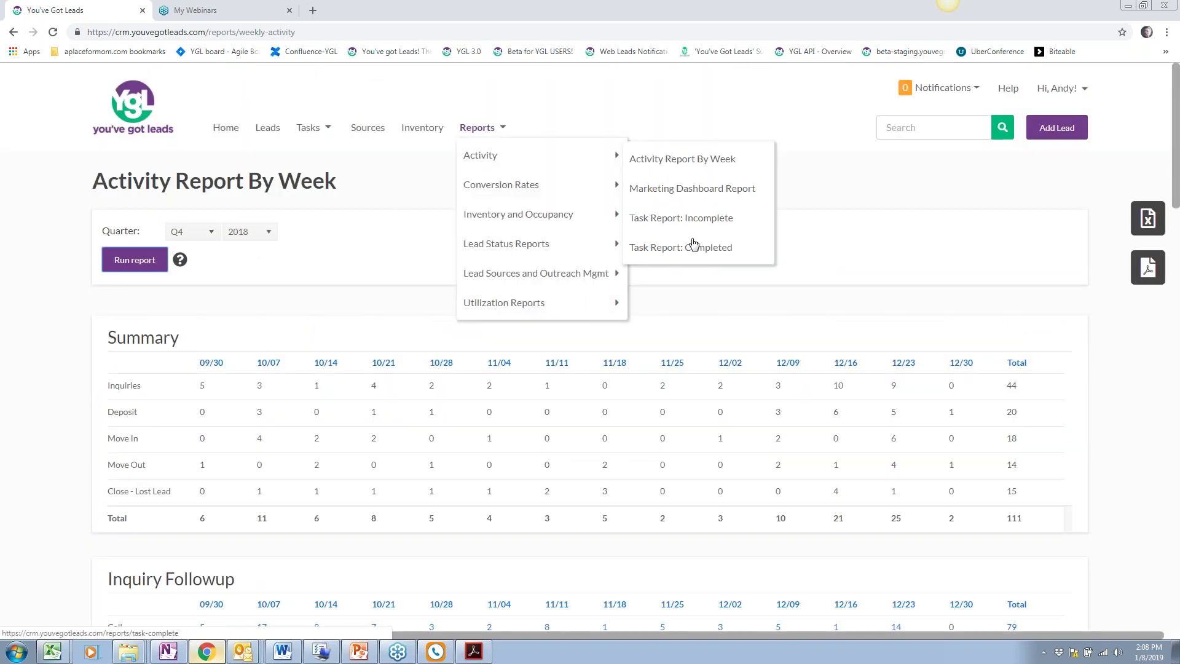
click(742, 244)
click(263, 231)
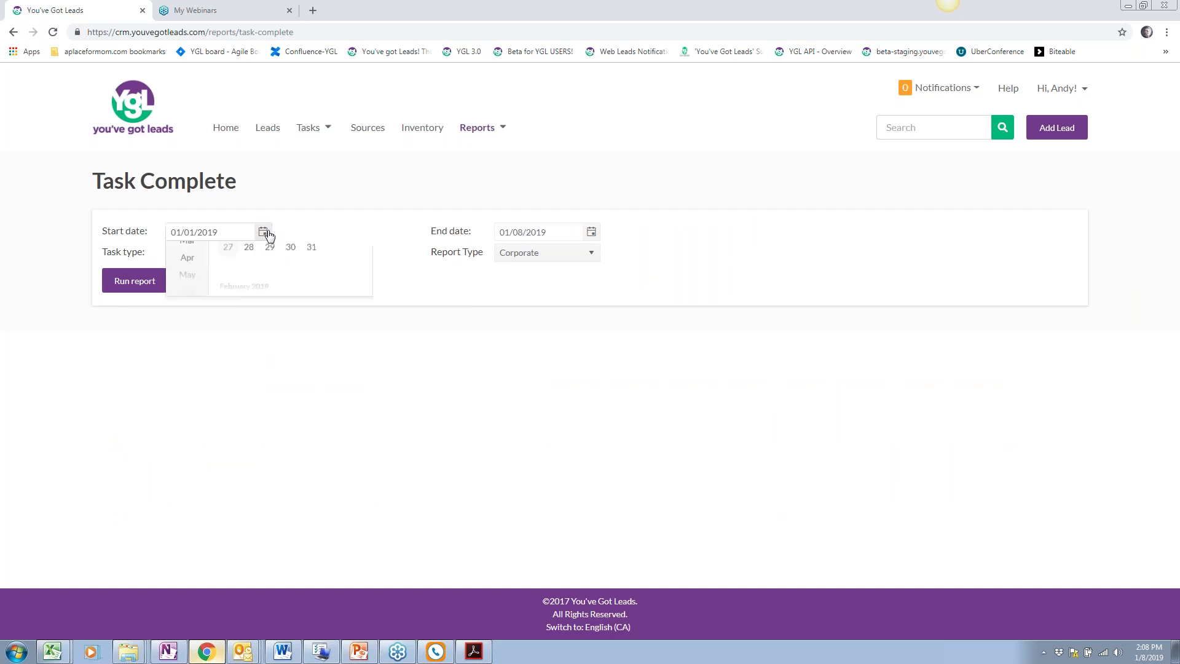
click(184, 313)
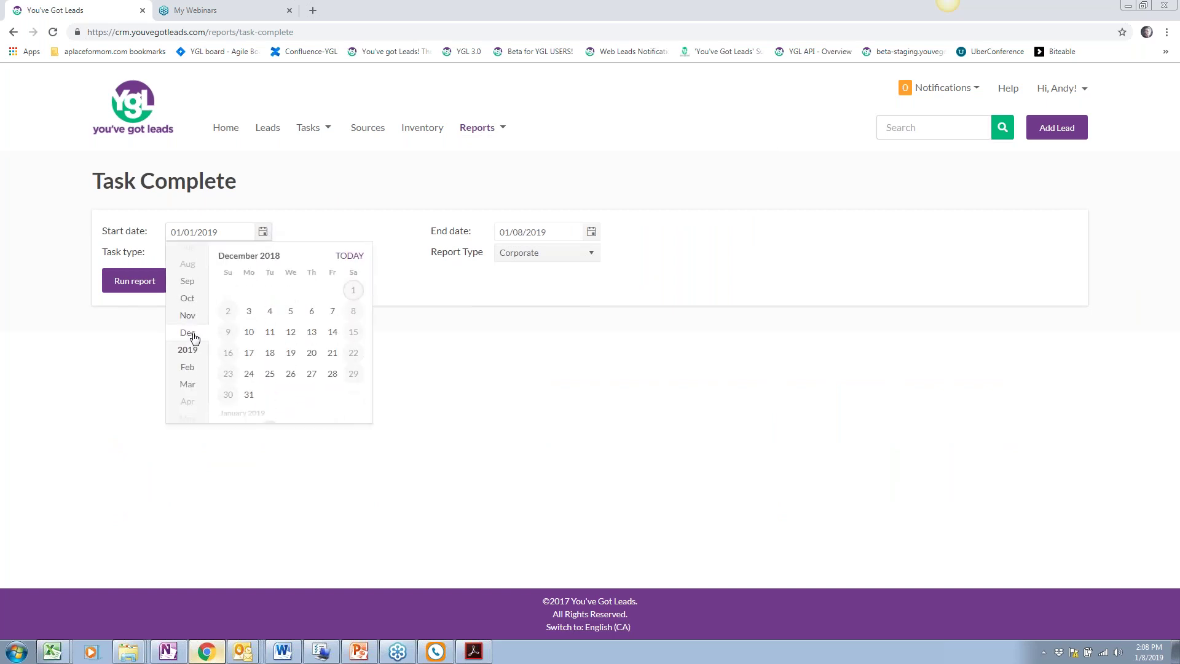
click(354, 290)
click(551, 258)
click(543, 332)
click(215, 253)
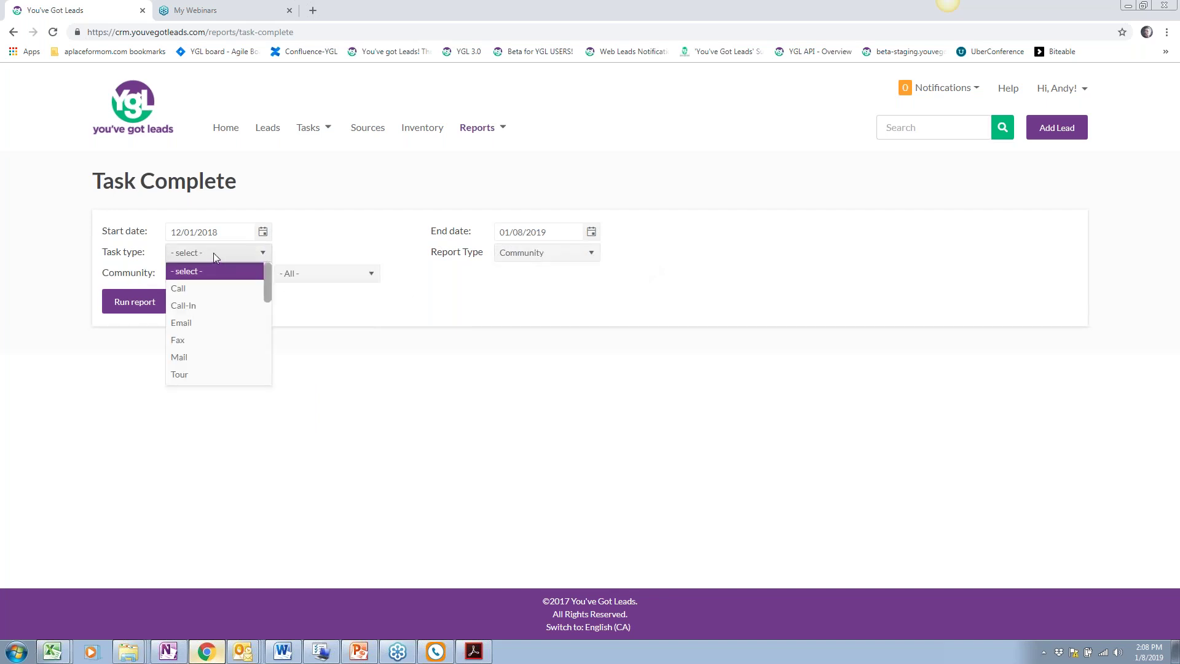
scroll(213, 347, down, 3)
click(210, 338)
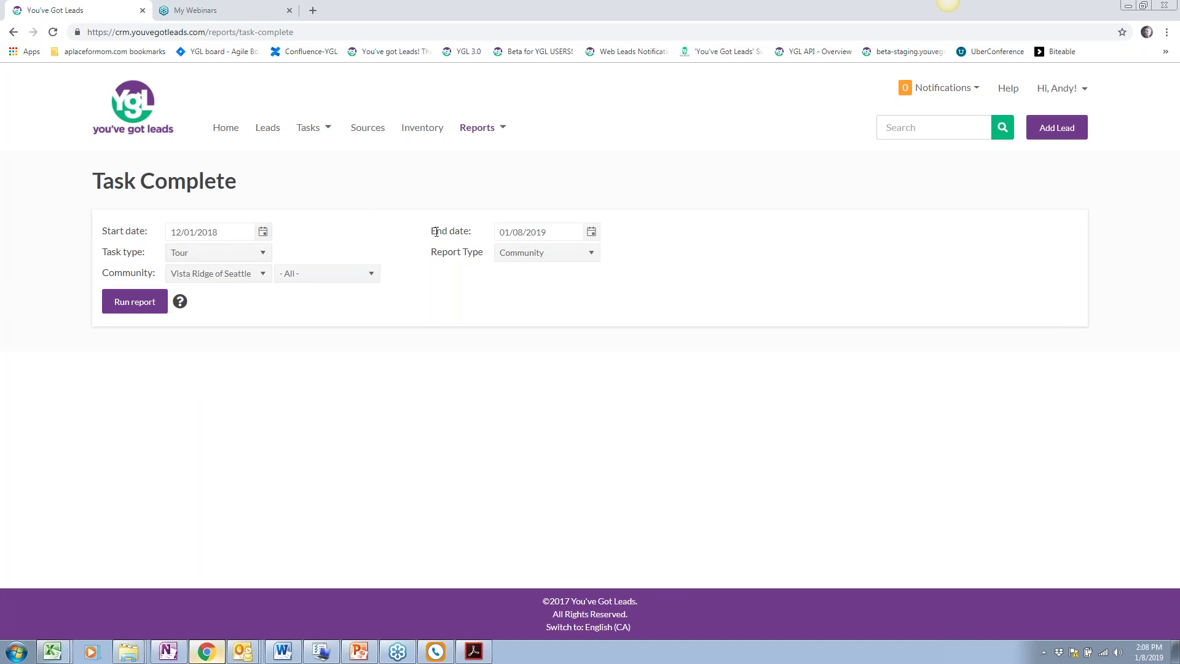
click(326, 278)
click(295, 326)
click(128, 305)
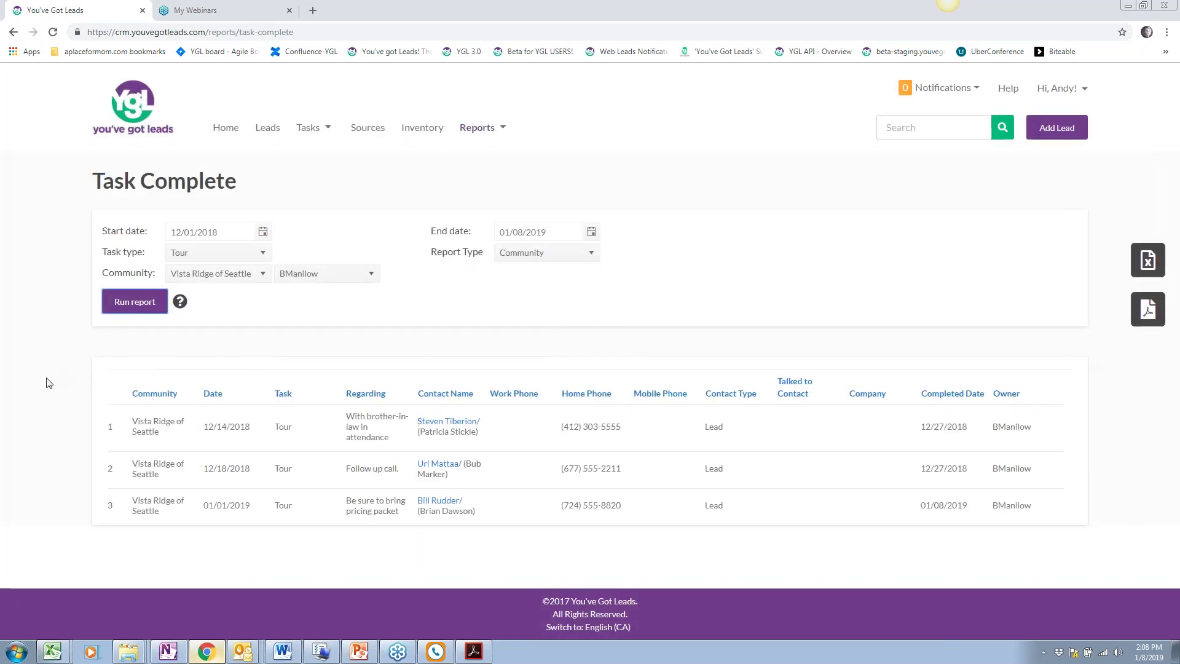
click(365, 273)
click(292, 287)
click(135, 301)
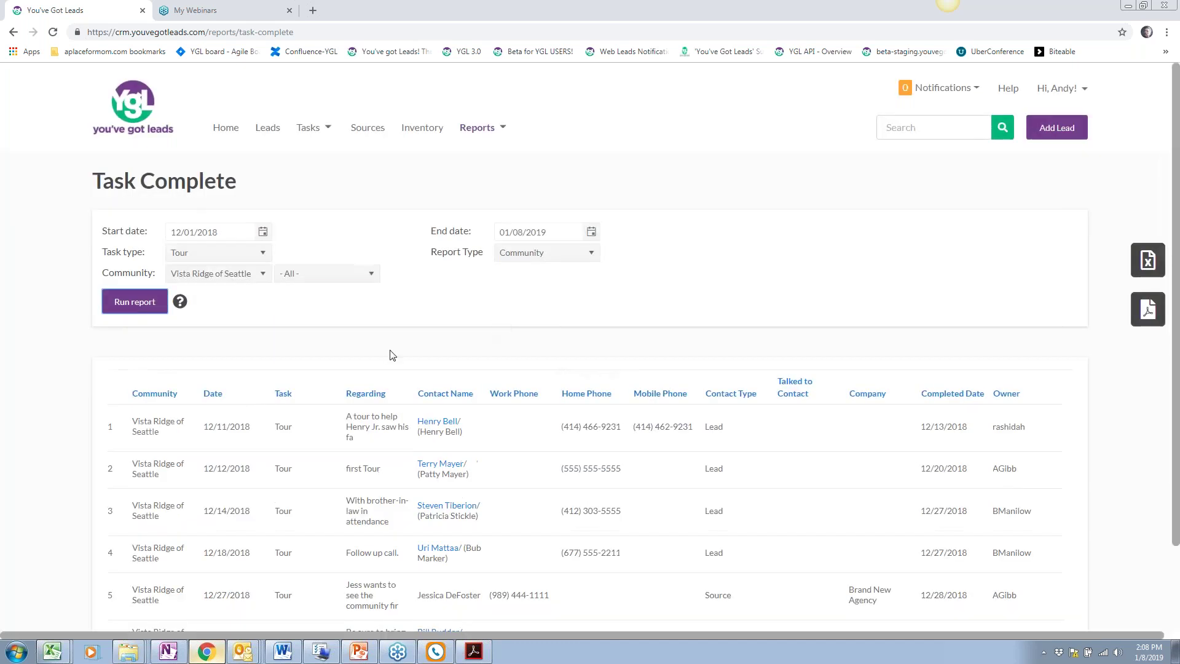
scroll(174, 287, down, 3)
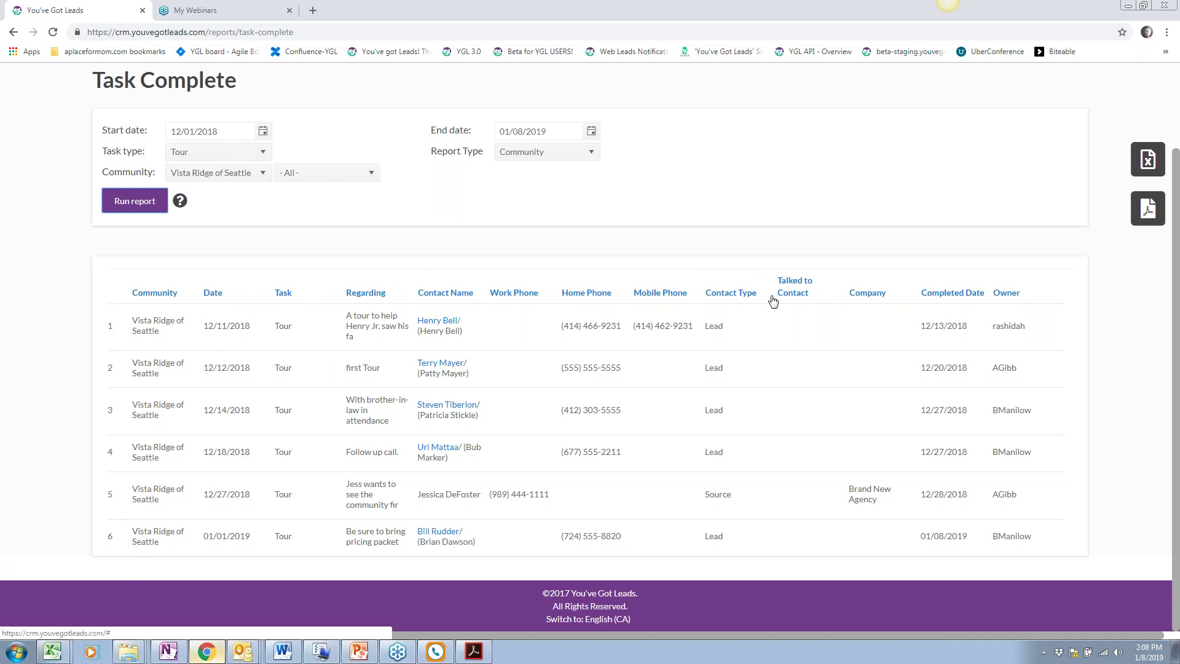
scroll(473, 283, up, 2)
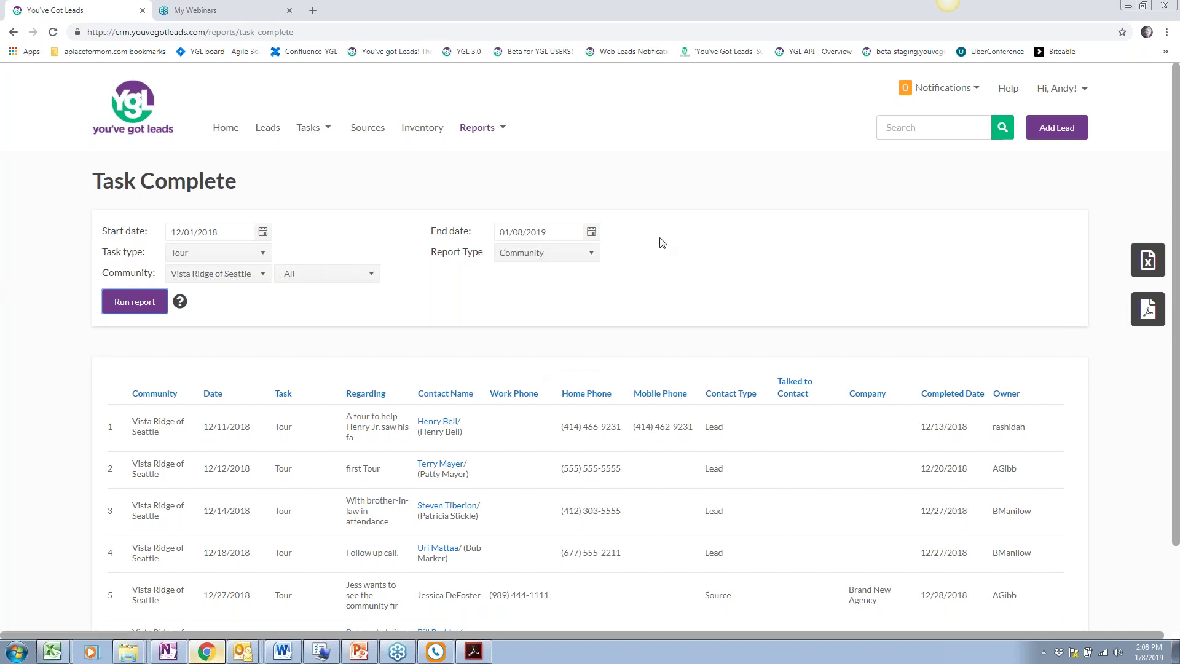
scroll(692, 227, down, 1)
scroll(693, 228, up, 1)
click(477, 127)
Open the Task Incomplete report page from the Activity reports
mouse_move(500, 288)
mouse_move(506, 164)
click(712, 224)
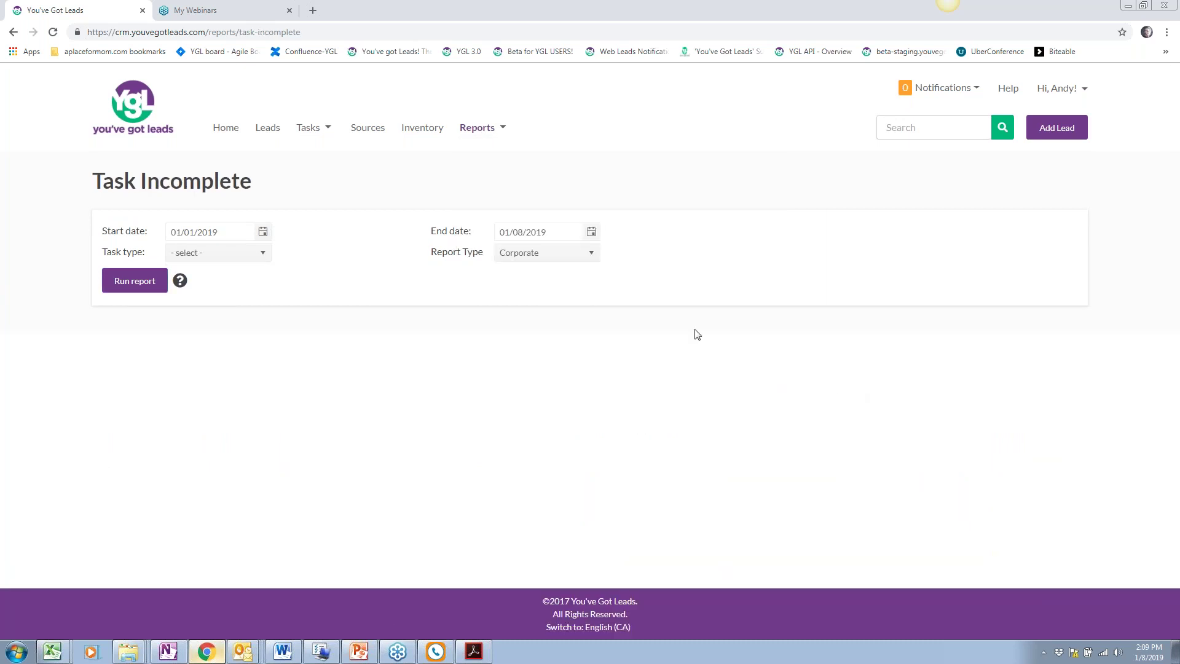
click(311, 135)
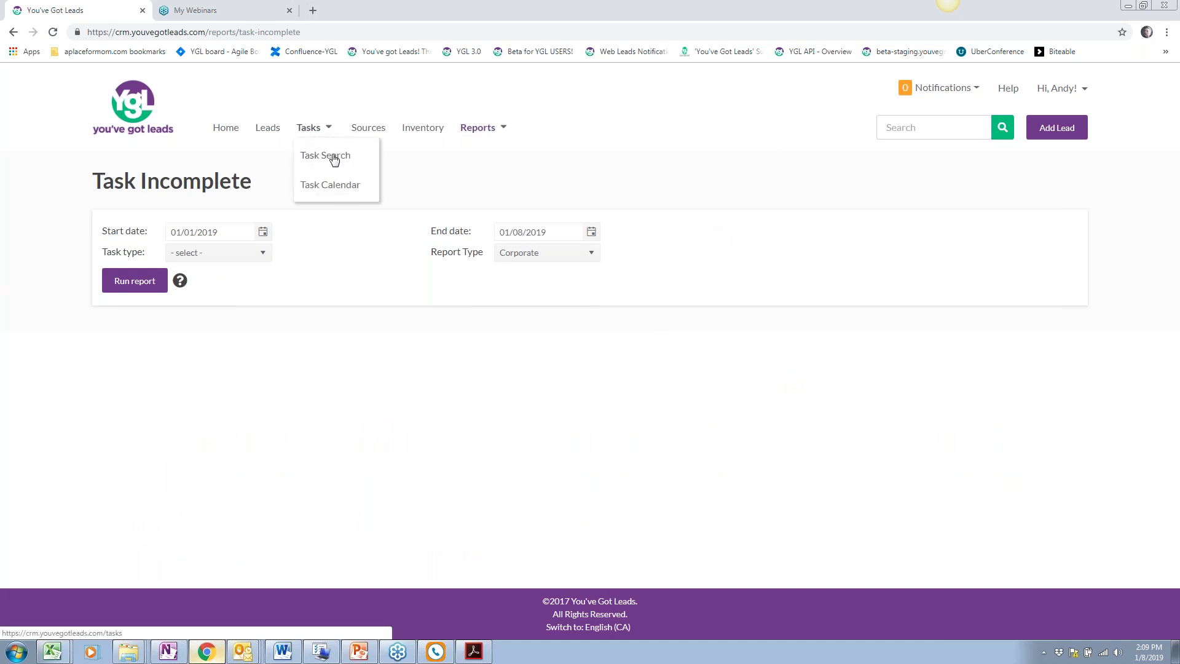
click(343, 266)
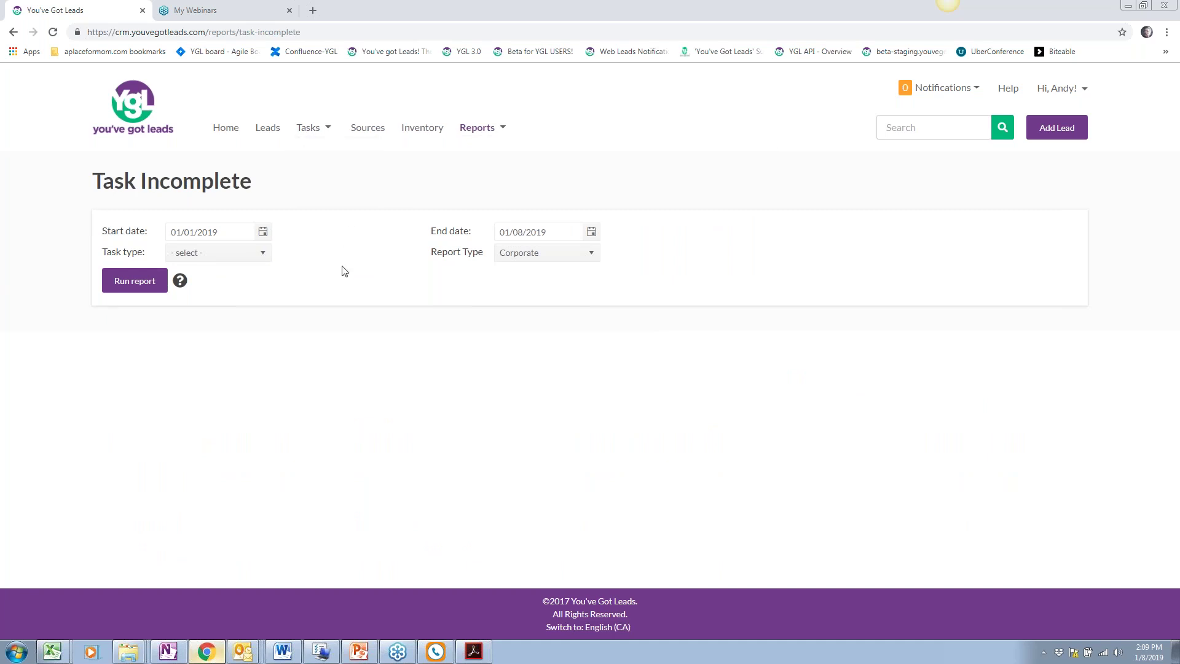
Run the Task Incomplete report for Community Call tasks from 01/08/2019, showing 7 tasks
click(561, 258)
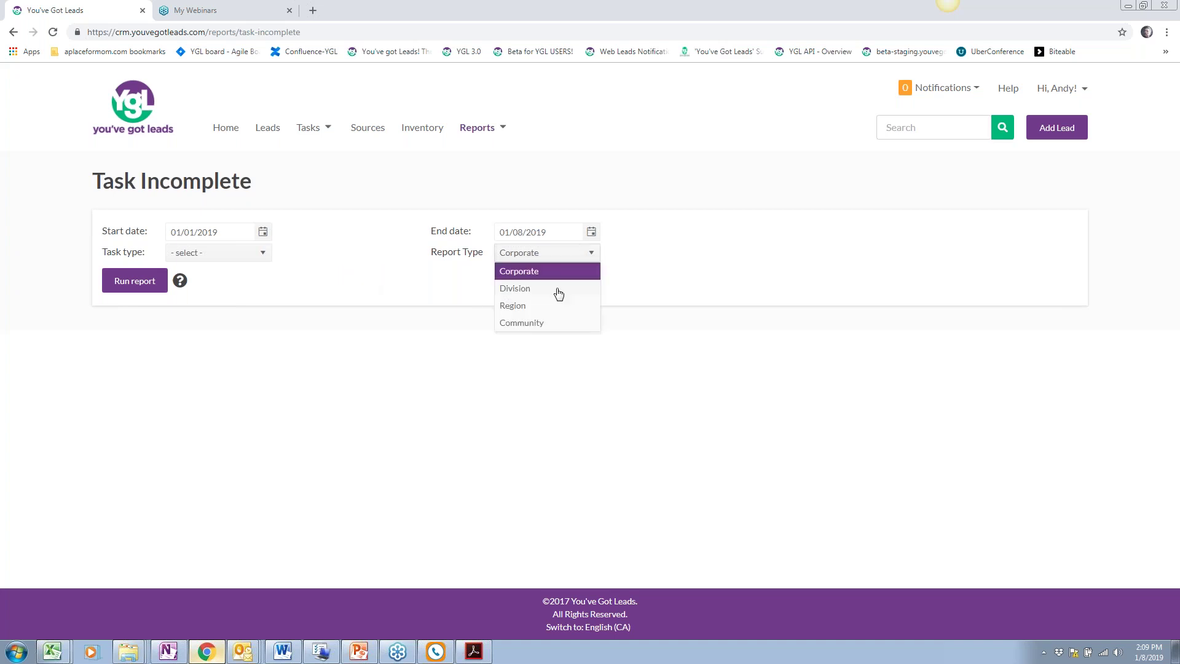
click(529, 324)
click(209, 252)
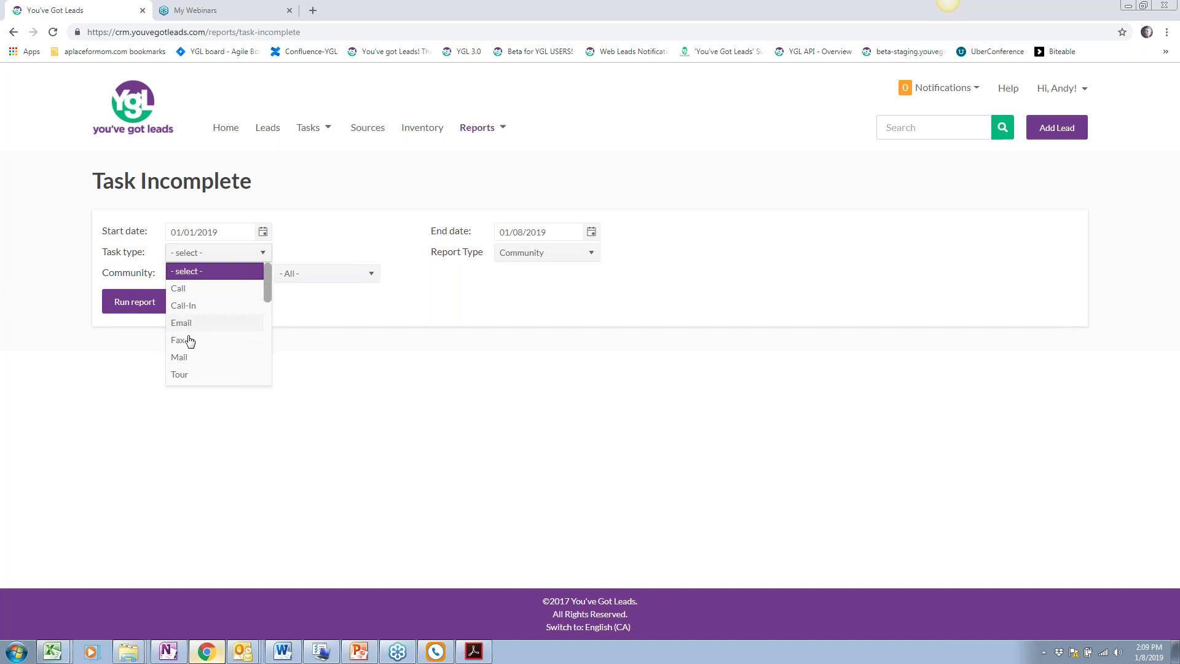
scroll(190, 345, down, 1)
scroll(185, 340, up, 1)
click(185, 288)
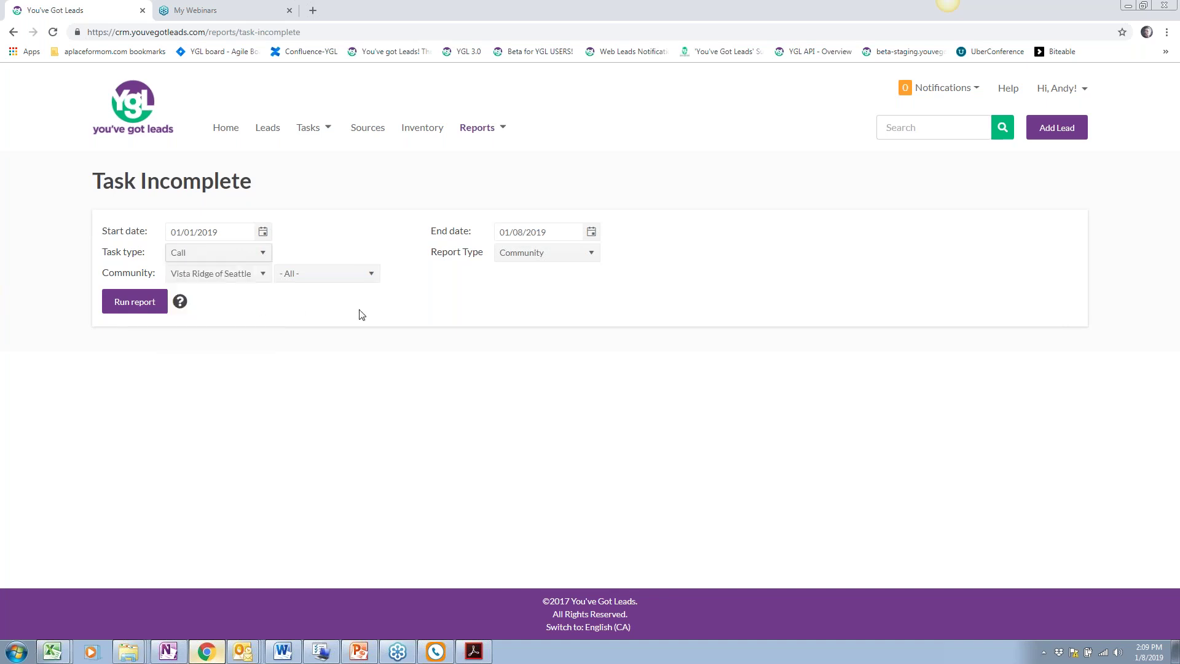
click(264, 233)
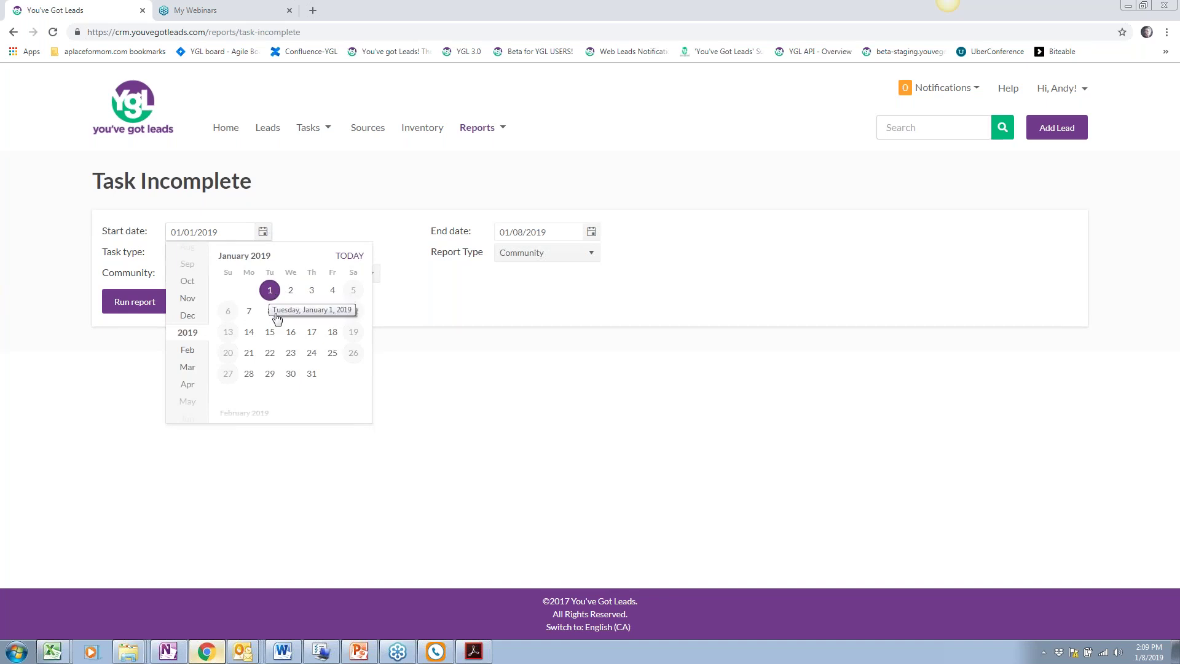
click(269, 312)
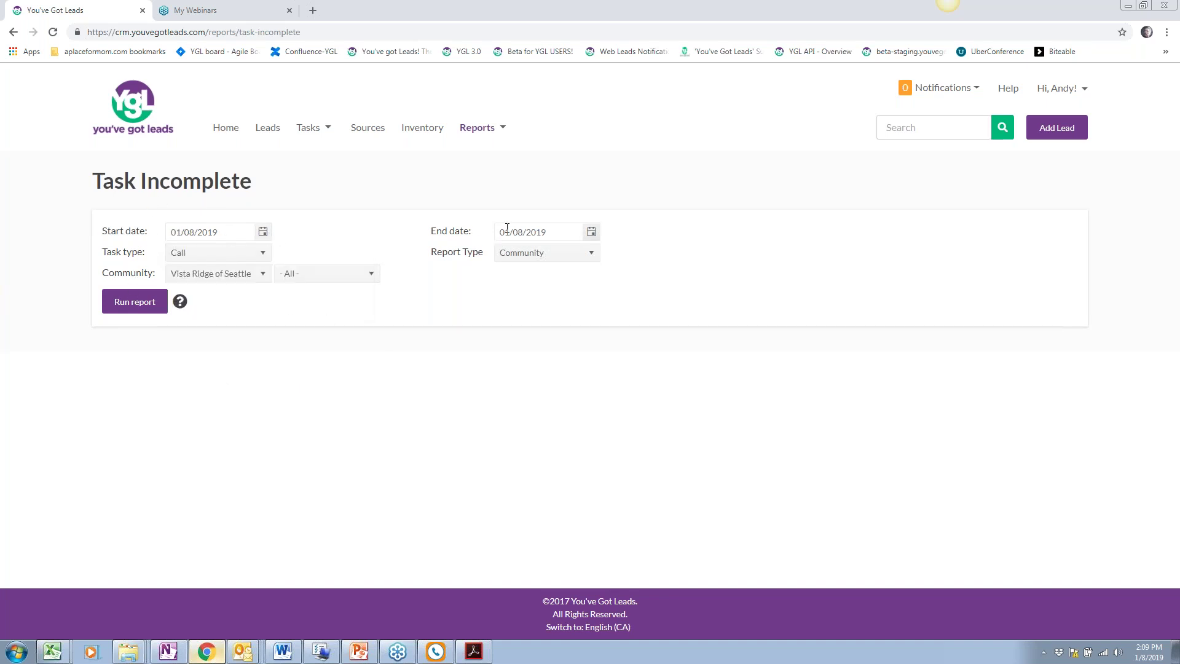
click(134, 301)
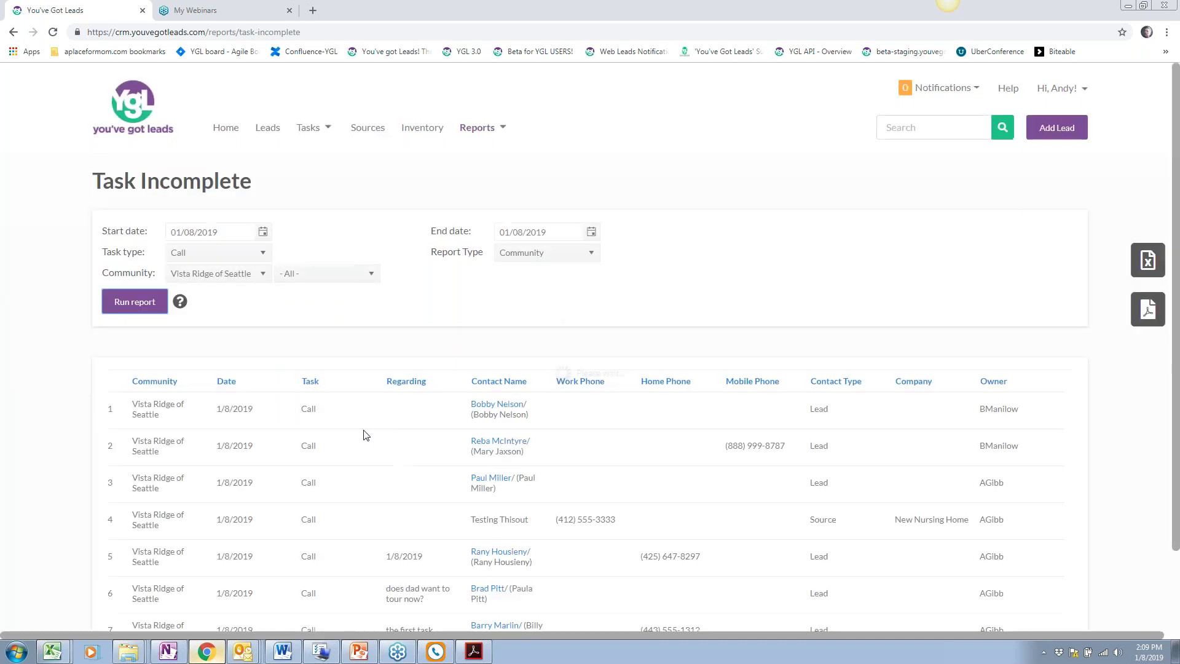
scroll(365, 438, down, 2)
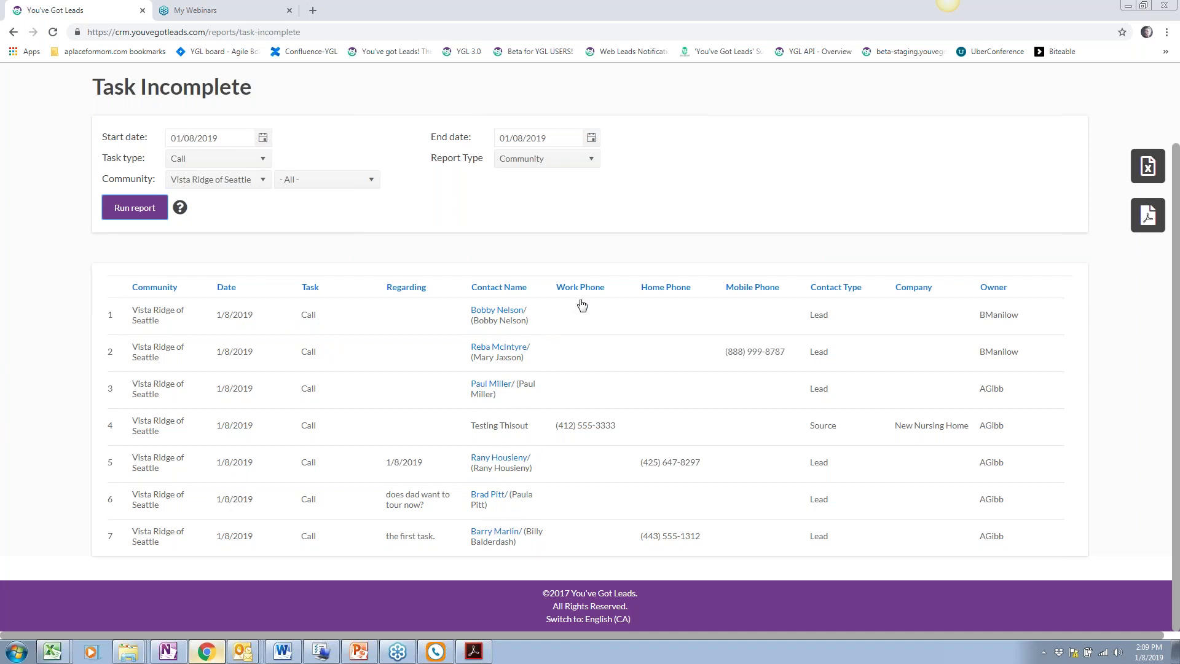
scroll(349, 334, up, 2)
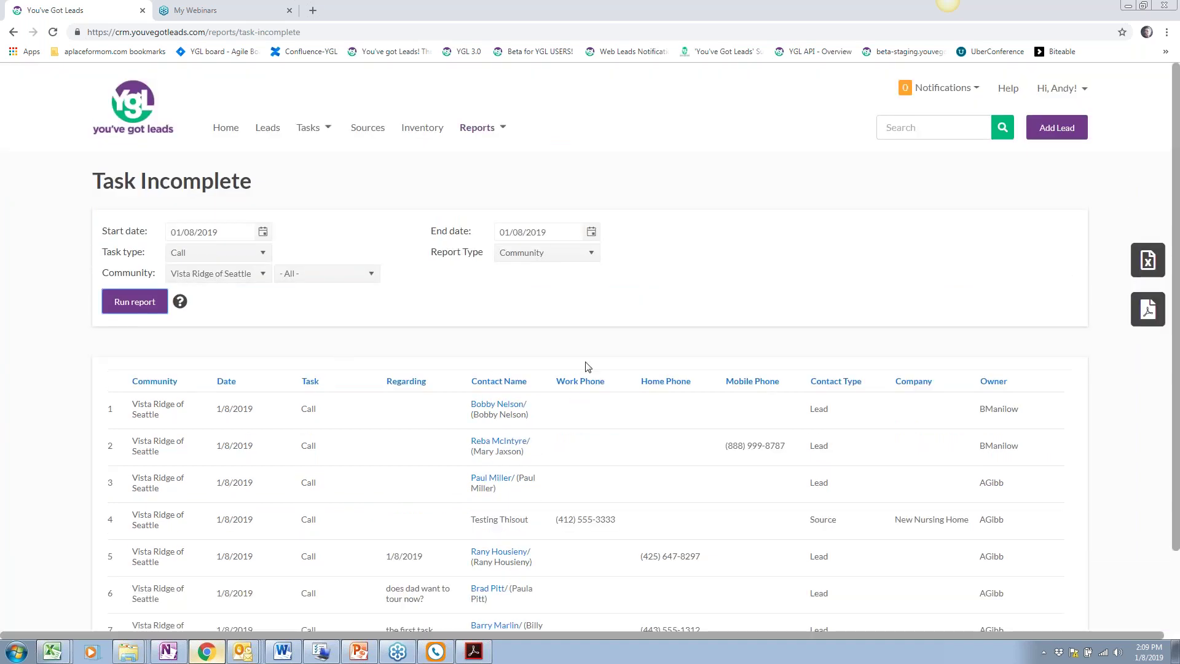
Export the Task Incomplete report to a two-page PDF, review it in Acrobat, then return to Chrome
click(1147, 309)
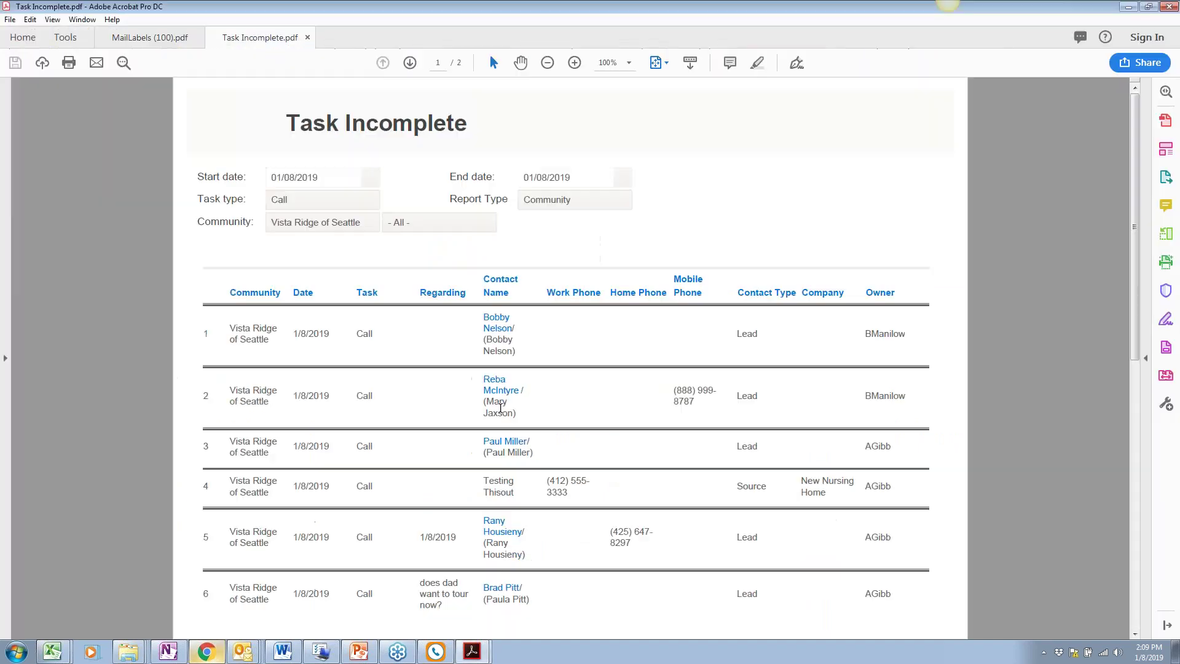
scroll(613, 475, down, 7)
scroll(570, 357, up, 7)
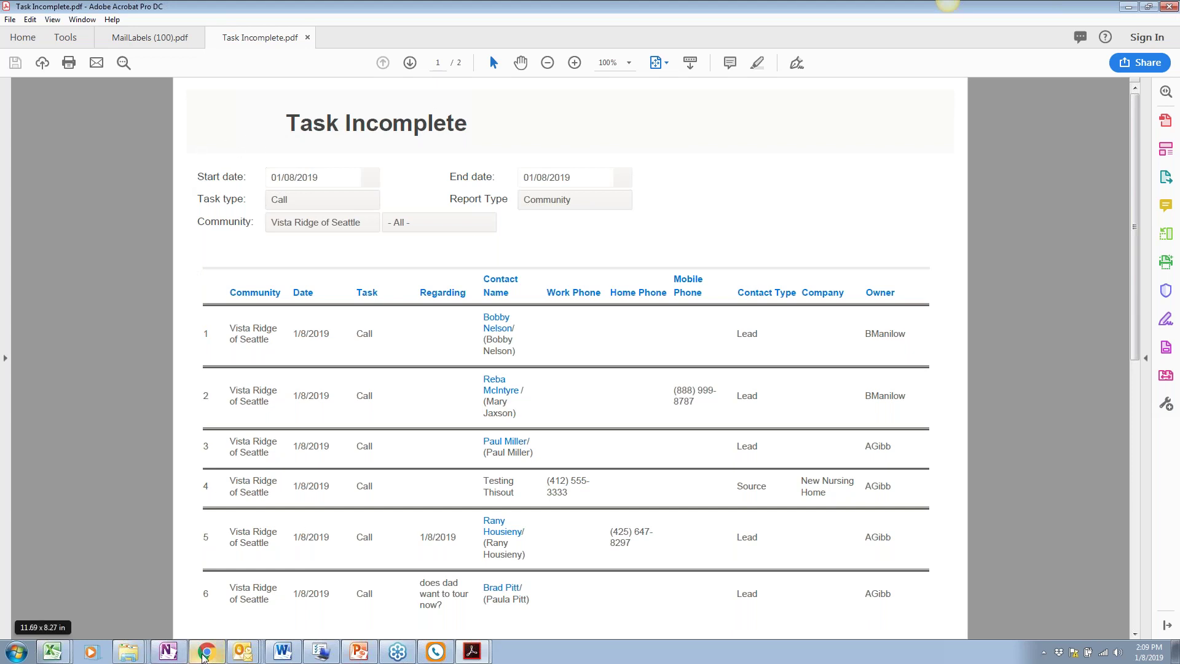
click(207, 654)
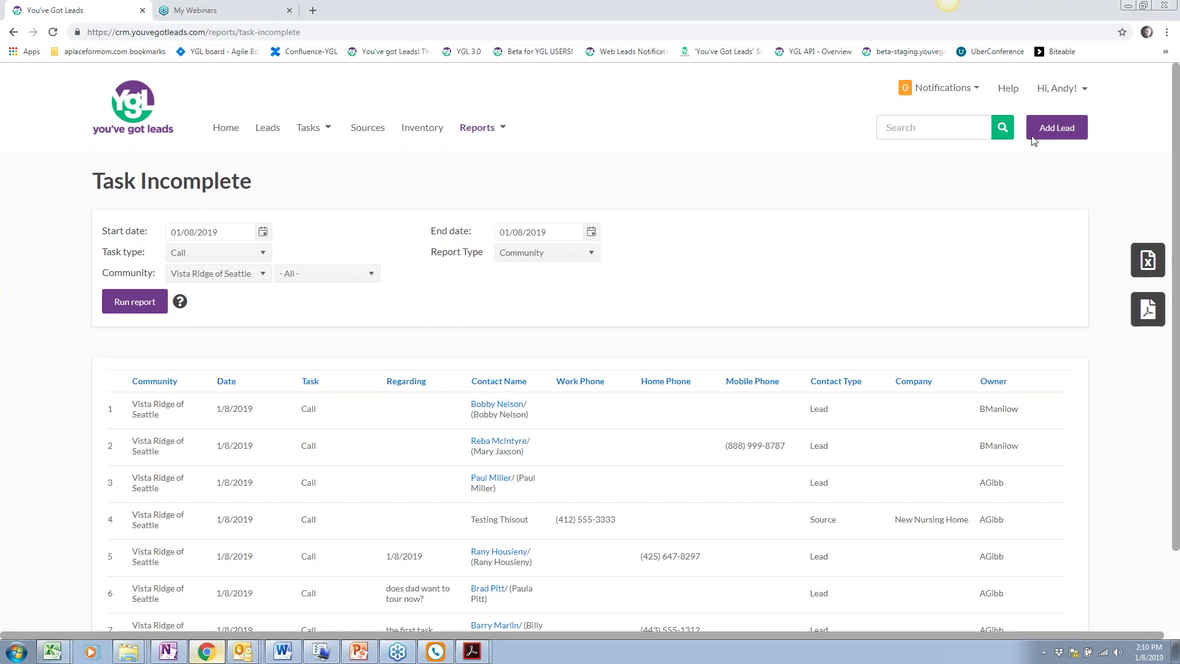
Open the live Training sessions page in a new tab, then return to the YGL Home dashboard
click(1073, 90)
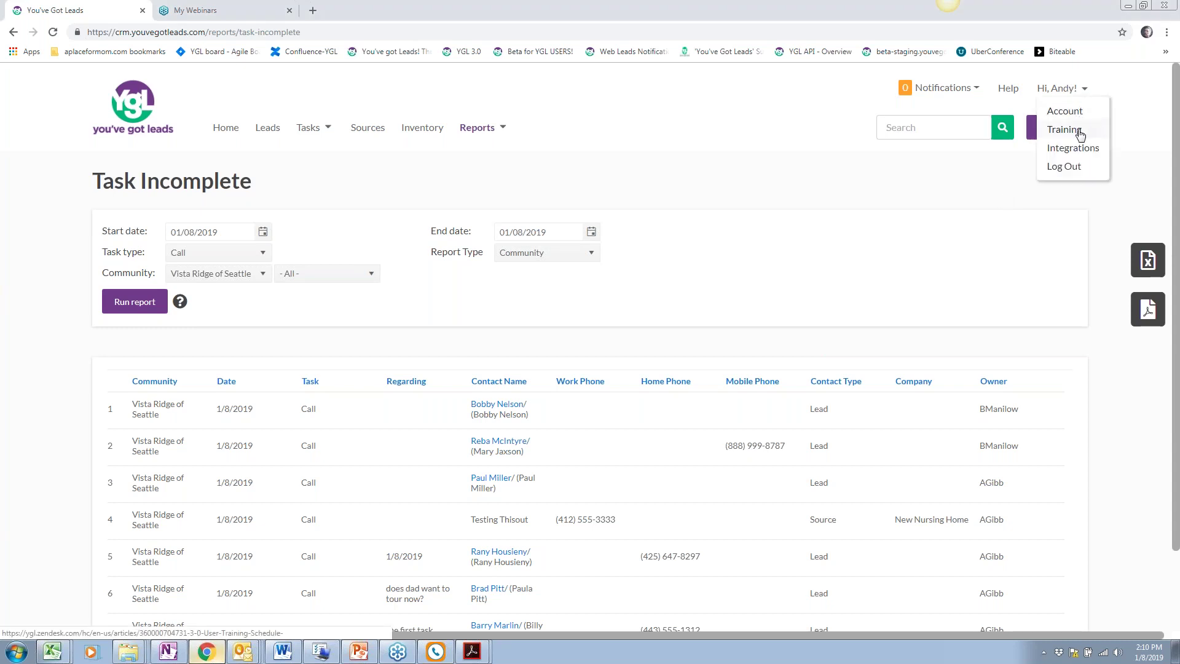
click(1079, 134)
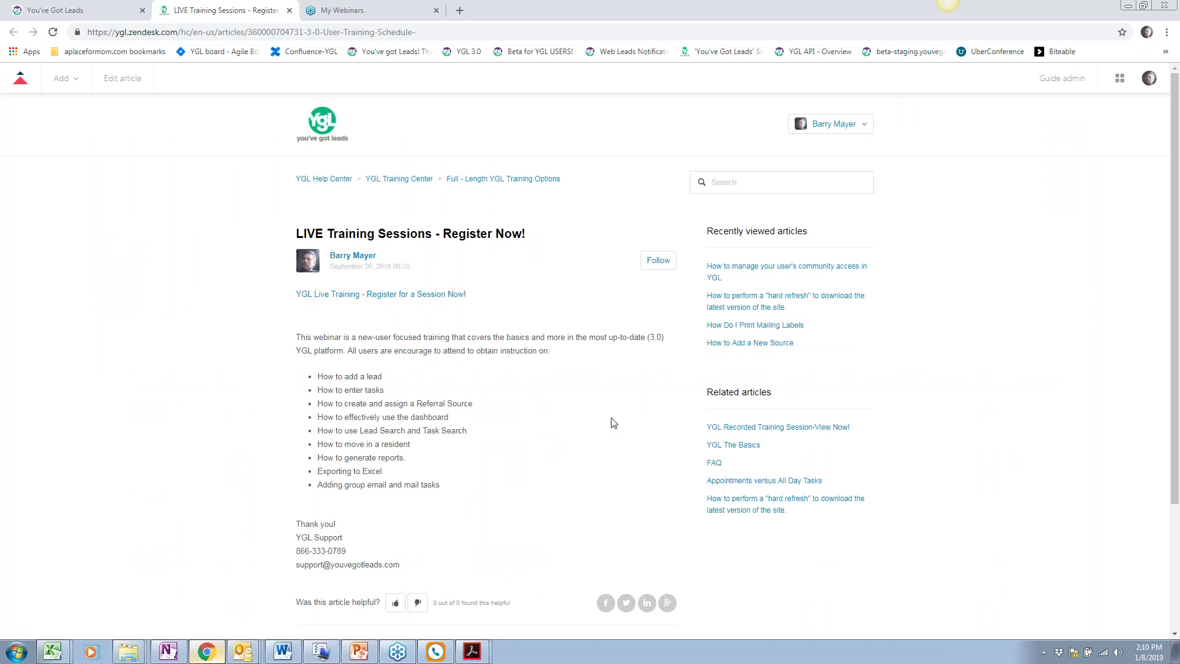
key(ctrl+1)
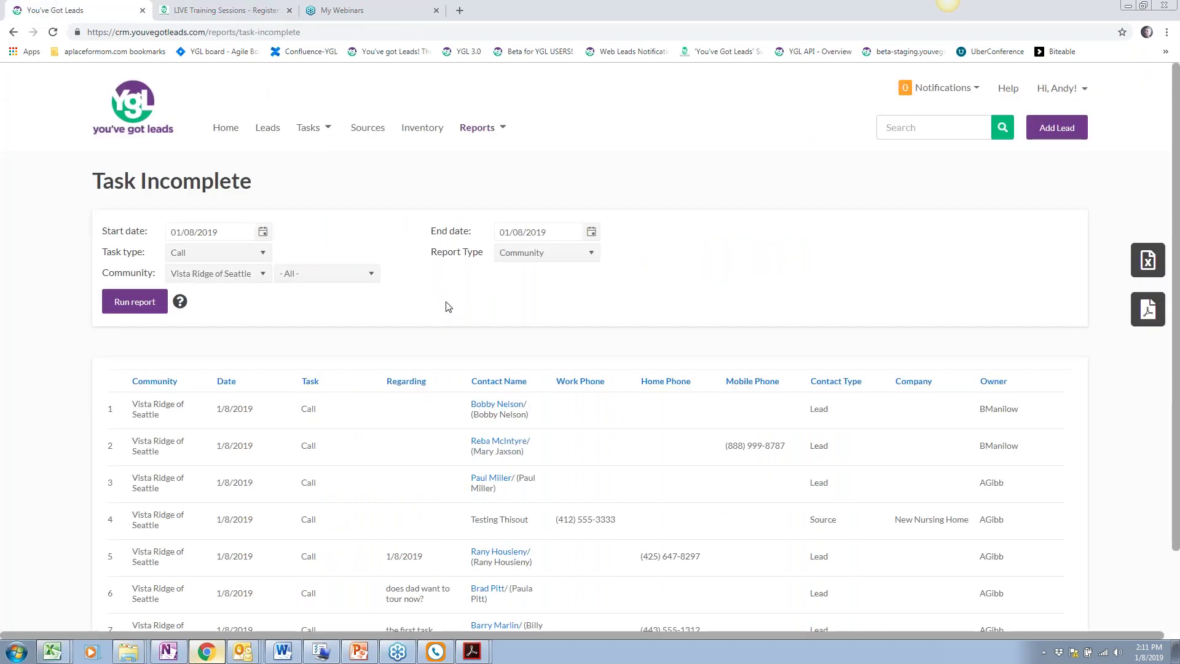
click(225, 127)
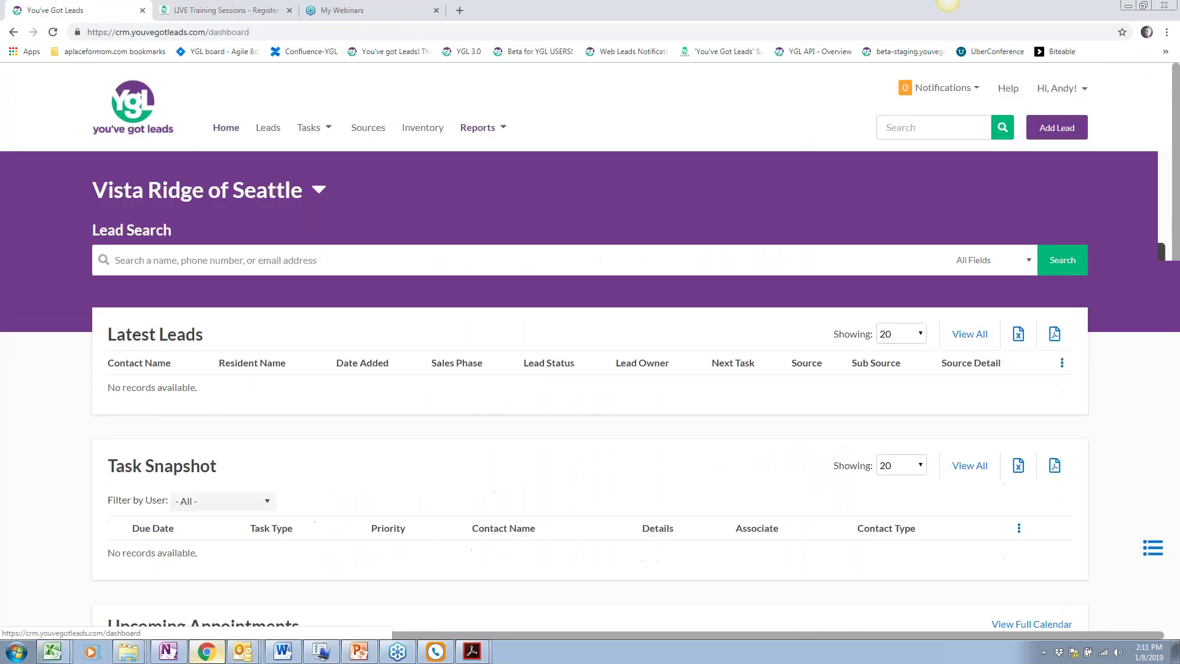
scroll(645, 480, down, 1)
scroll(645, 480, up, 1)
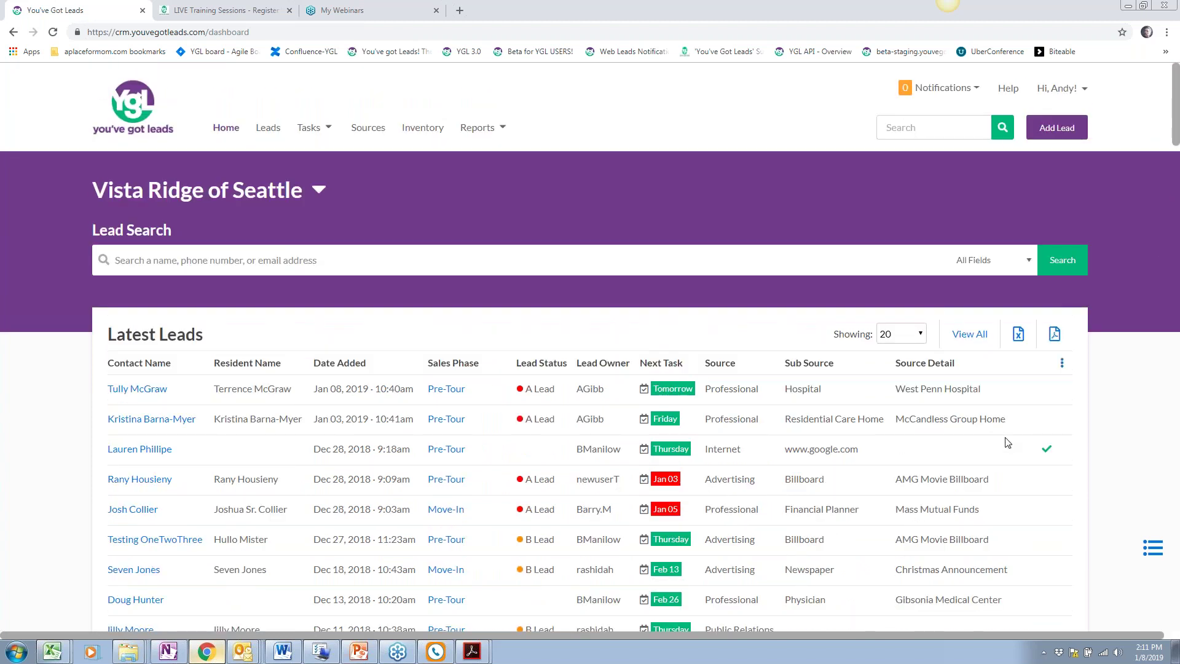